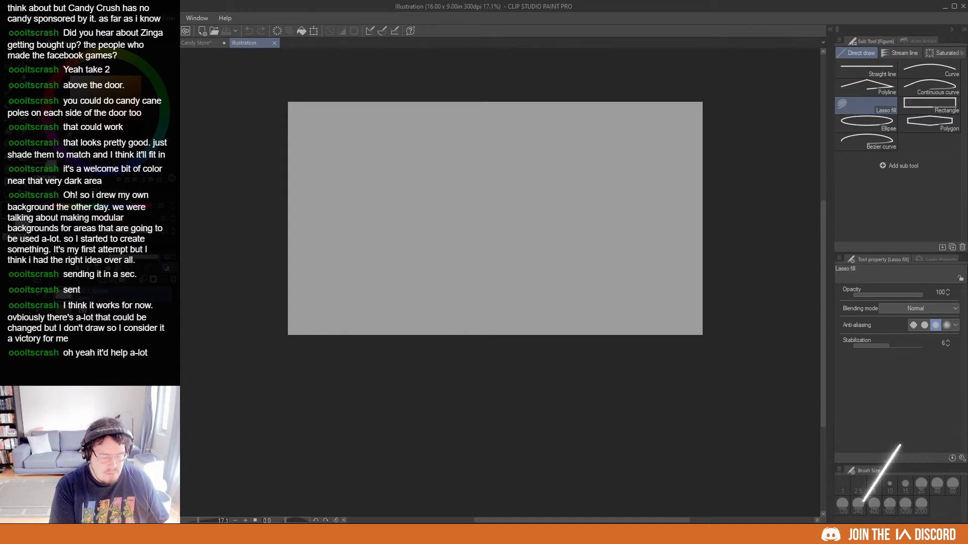
- Cover the whole light grey canvas with a dark grey Lasso fill
{"action": "mouse_move", "coordinate": [351, 74]}
{"action": "left_mouse_down"}
{"action": "mouse_move", "coordinate": [302, 76]}
{"action": "mouse_move", "coordinate": [620, 363]}
{"action": "mouse_move", "coordinate": [702, 67]}
{"action": "mouse_move", "coordinate": [405, 73]}
{"action": "left_mouse_up"}
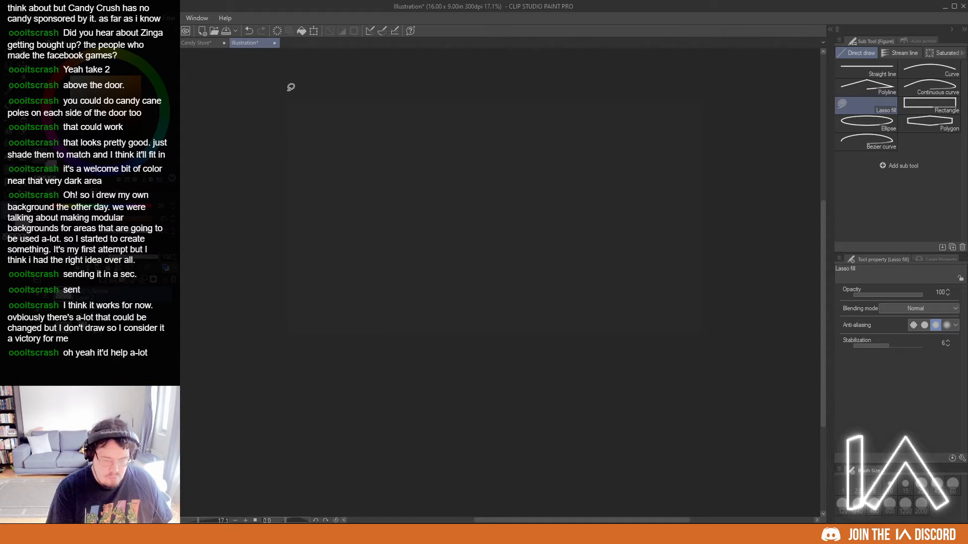
{"action": "mouse_move", "coordinate": [291, 88]}
{"action": "left_mouse_down"}
{"action": "mouse_move", "coordinate": [267, 156]}
{"action": "mouse_move", "coordinate": [687, 156]}
{"action": "left_mouse_up"}
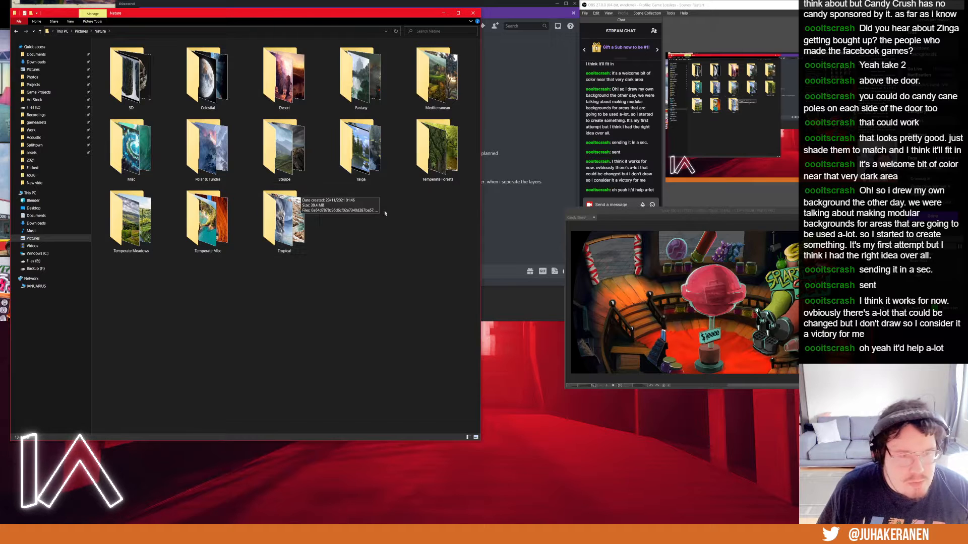
- Open the Temperate Forests folder in the Nature picture collection and enlarge its thumbnails
{"action": "left_click", "coordinate": [361, 151]}
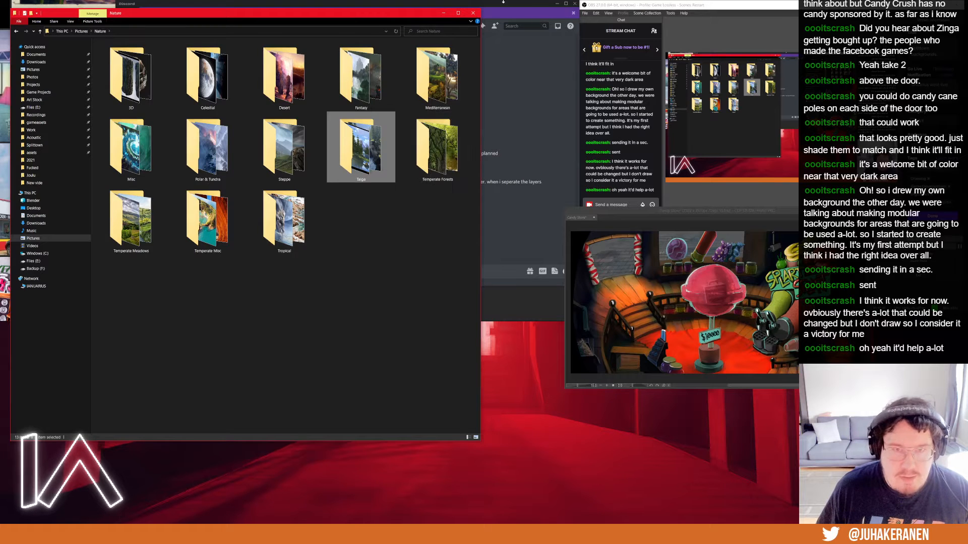
{"action": "left_click", "coordinate": [514, 65]}
{"action": "left_click", "coordinate": [294, 373]}
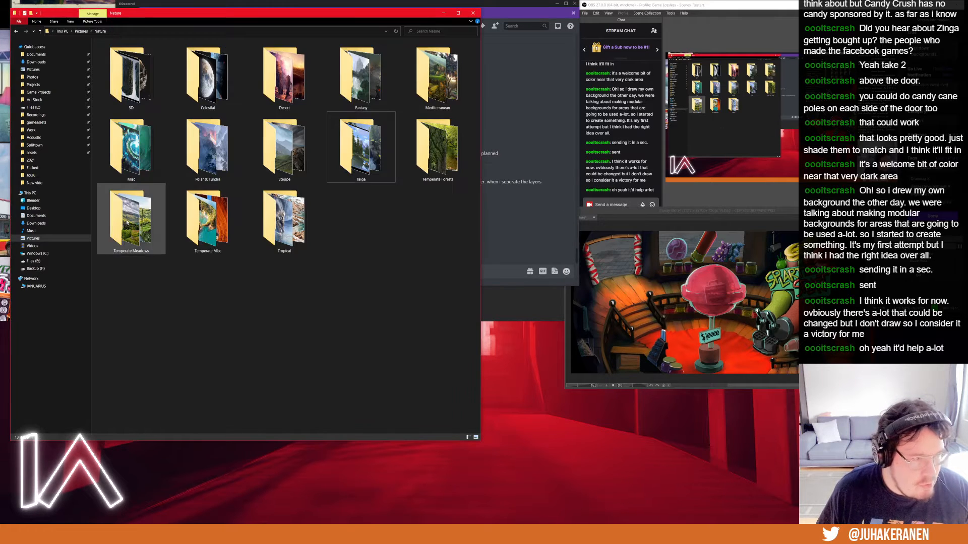
{"action": "double_click", "coordinate": [406, 165]}
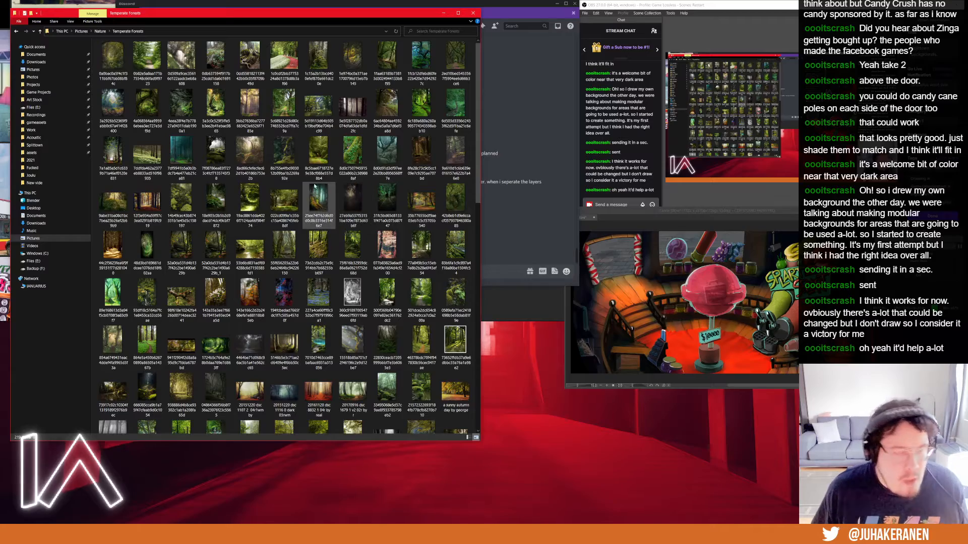
{"action": "scroll", "coordinate": [325, 222], "scroll_direction": "up", "scroll_amount": 3, "text": "ctrl"}
- Look through the forest pictures for a reference and view the green forest path painting at full size
{"action": "scroll", "coordinate": [325, 221], "scroll_direction": "down", "scroll_amount": 8}
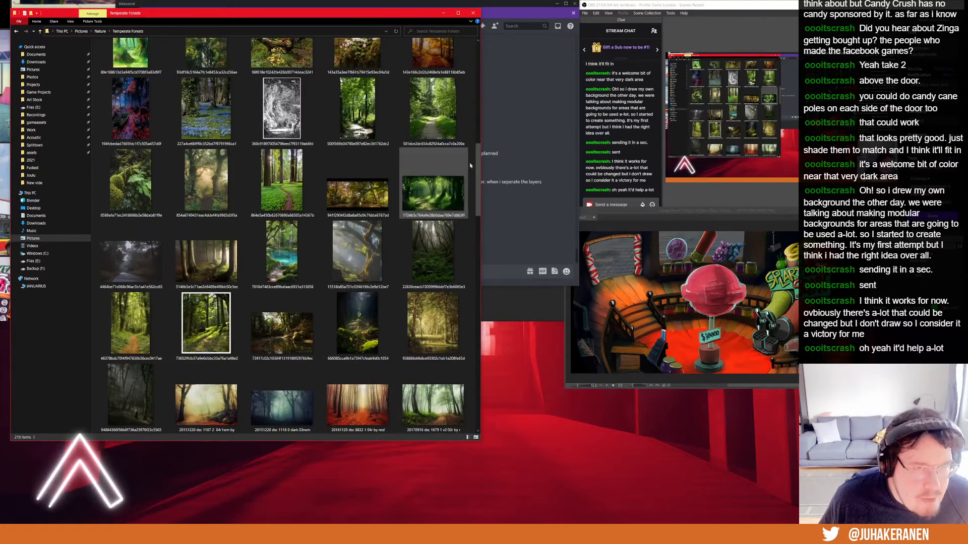
{"action": "left_click_drag", "start_coordinate": [478, 167], "coordinate": [479, 198]}
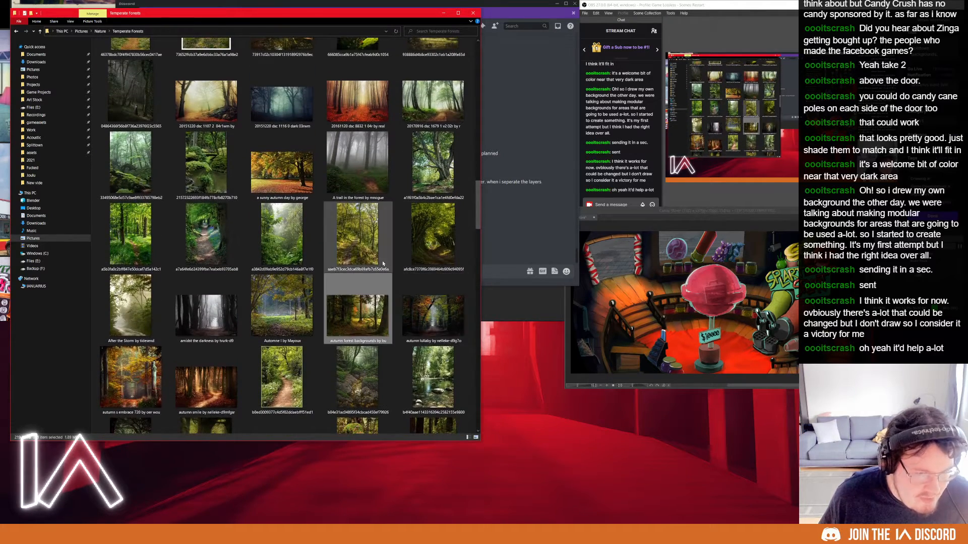
{"action": "scroll", "coordinate": [383, 264], "scroll_direction": "up", "scroll_amount": 4}
{"action": "scroll", "coordinate": [383, 264], "scroll_direction": "up", "scroll_amount": 3}
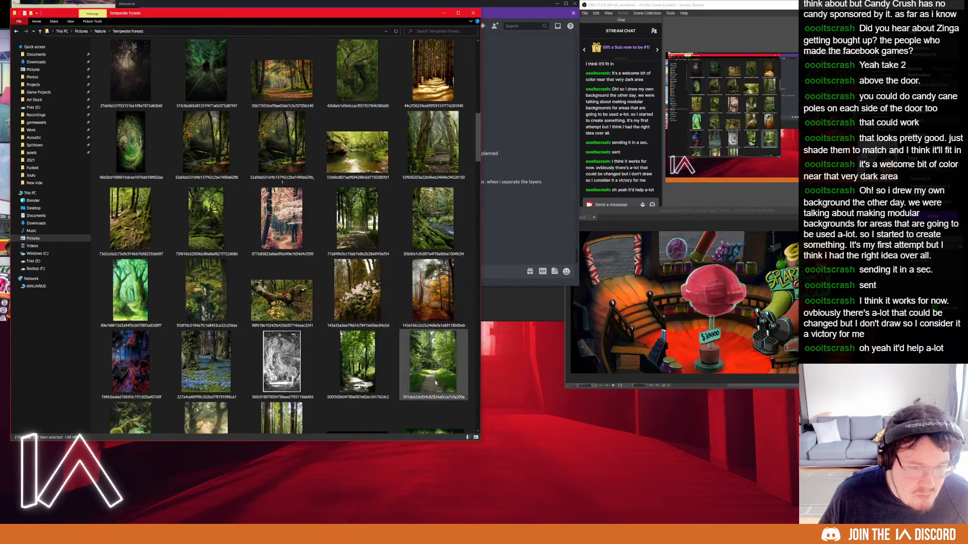
{"action": "scroll", "coordinate": [438, 348], "scroll_direction": "down", "scroll_amount": 3}
{"action": "left_click", "coordinate": [451, 202]}
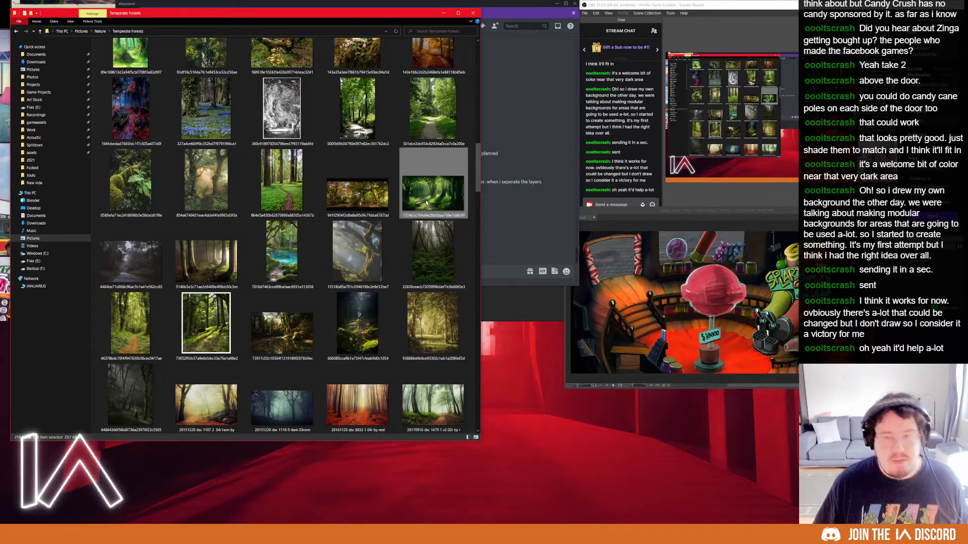
{"action": "double_click", "coordinate": [451, 203]}
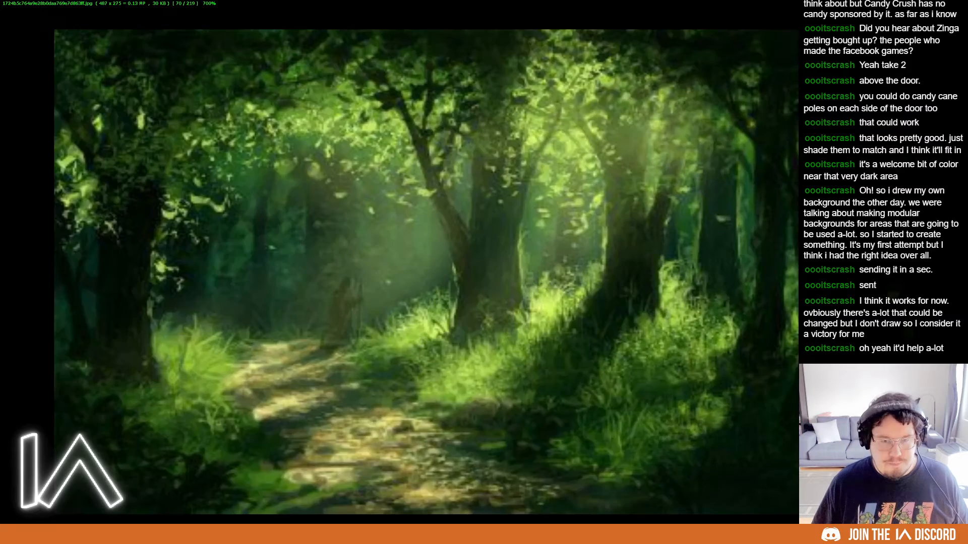
{"action": "key", "text": "Escape"}
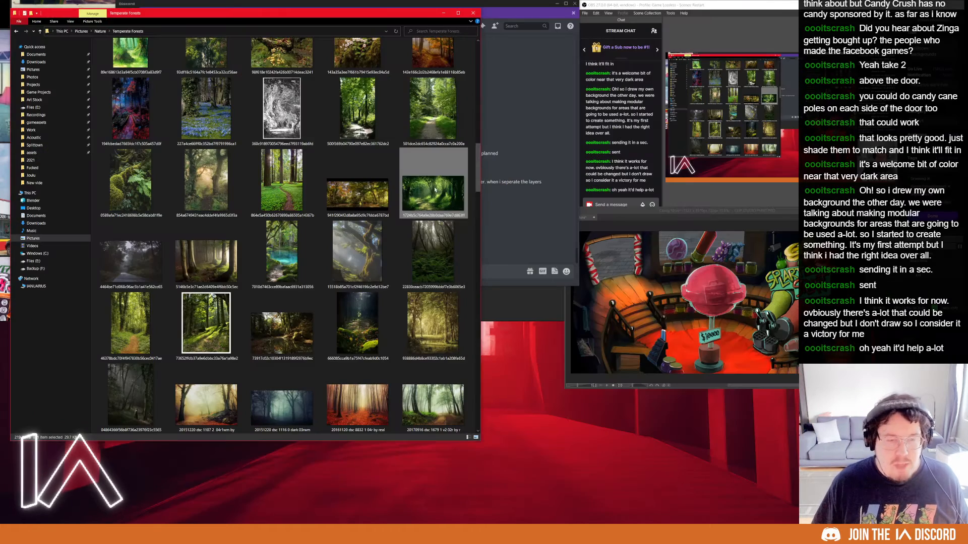
- Add the green forest path painting to the reference board below the existing images and focus on it
{"action": "left_click_drag", "start_coordinate": [435, 191], "coordinate": [374, 249]}
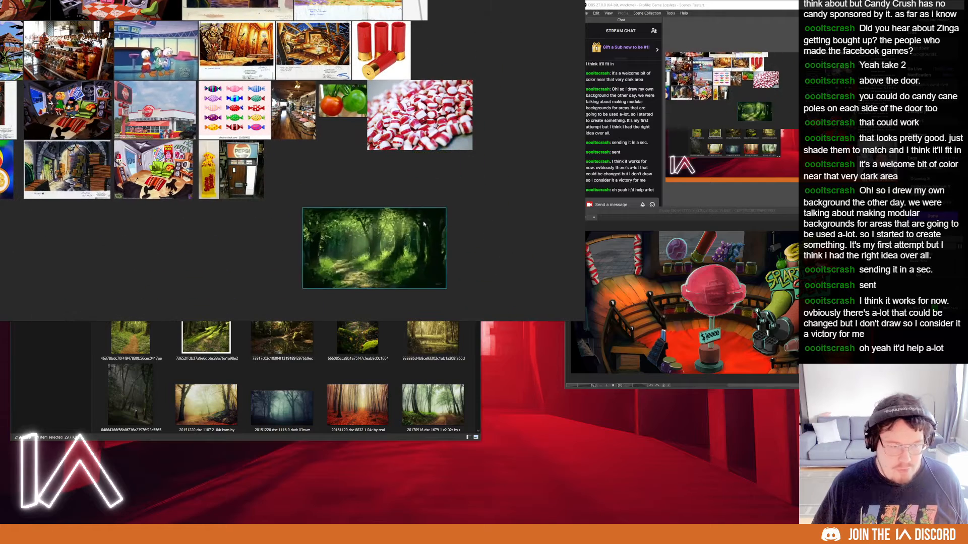
{"action": "double_click", "coordinate": [419, 207]}
{"action": "left_click_drag", "start_coordinate": [428, 204], "coordinate": [449, 211]}
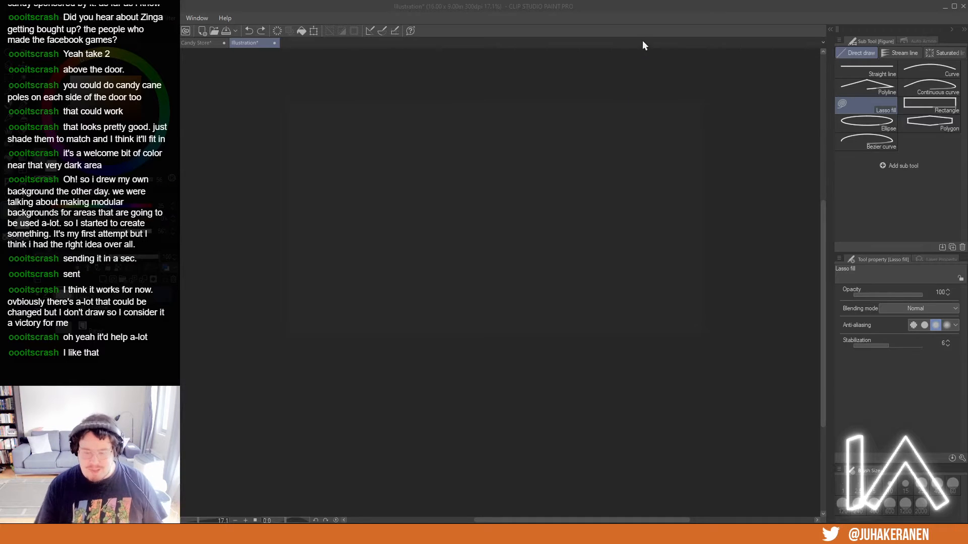
- Return to the illustration and choose the Sharpie Writing brush
{"action": "left_click", "coordinate": [643, 46]}
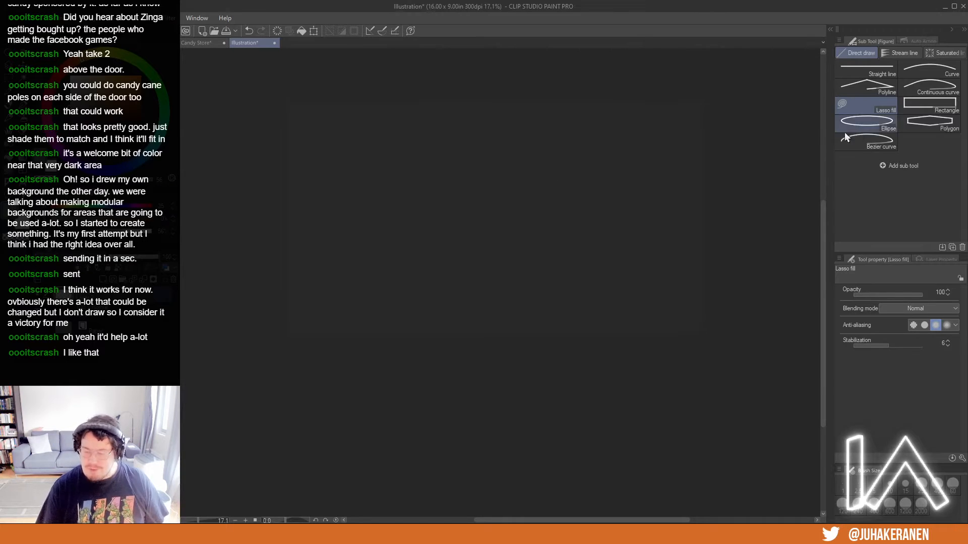
{"action": "key", "text": "b"}
{"action": "left_click", "coordinate": [928, 156]}
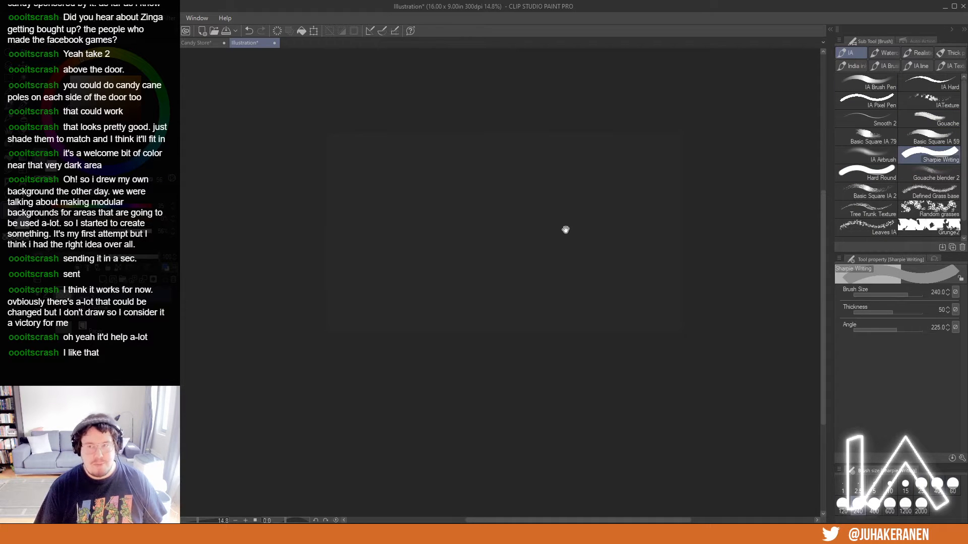
{"action": "scroll", "coordinate": [499, 136], "scroll_direction": "up", "scroll_amount": 3}
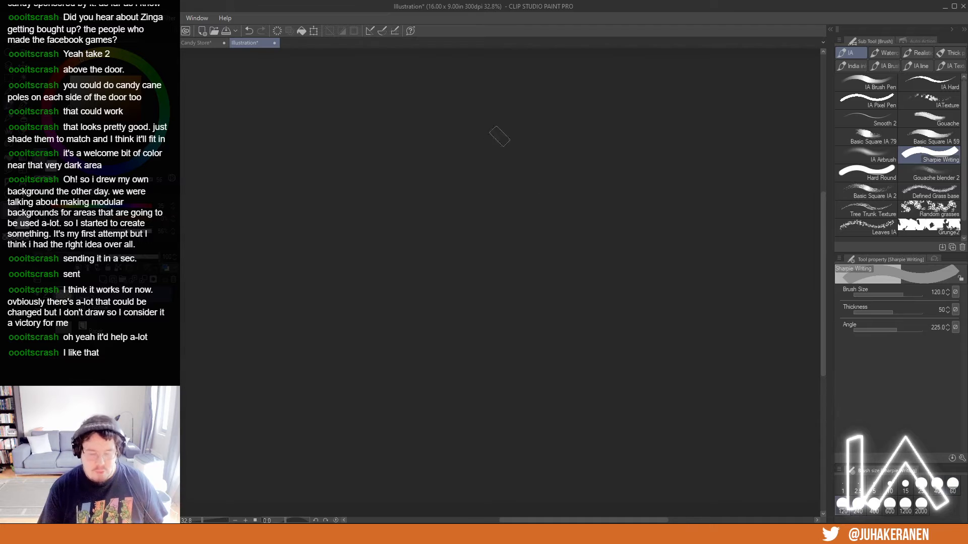
{"action": "scroll", "coordinate": [497, 141], "scroll_direction": "up", "scroll_amount": 4}
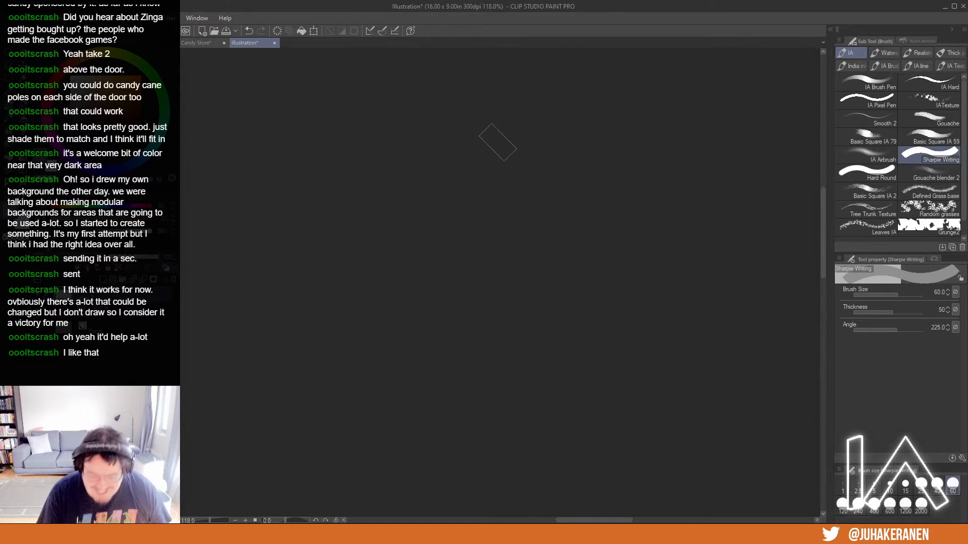
{"action": "mouse_move", "coordinate": [497, 140]}
{"action": "left_mouse_down"}
{"action": "mouse_move", "coordinate": [459, 179]}
{"action": "mouse_move", "coordinate": [492, 170]}
{"action": "mouse_move", "coordinate": [515, 148]}
{"action": "mouse_move", "coordinate": [479, 175]}
{"action": "left_mouse_up"}
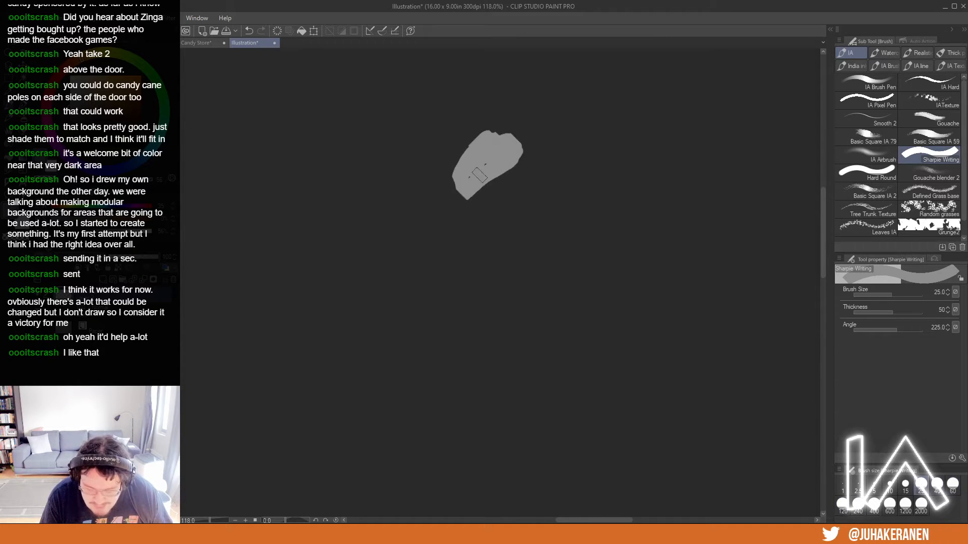
{"action": "left_click_drag", "start_coordinate": [532, 147], "coordinate": [564, 162]}
{"action": "left_click_drag", "start_coordinate": [565, 230], "coordinate": [536, 160]}
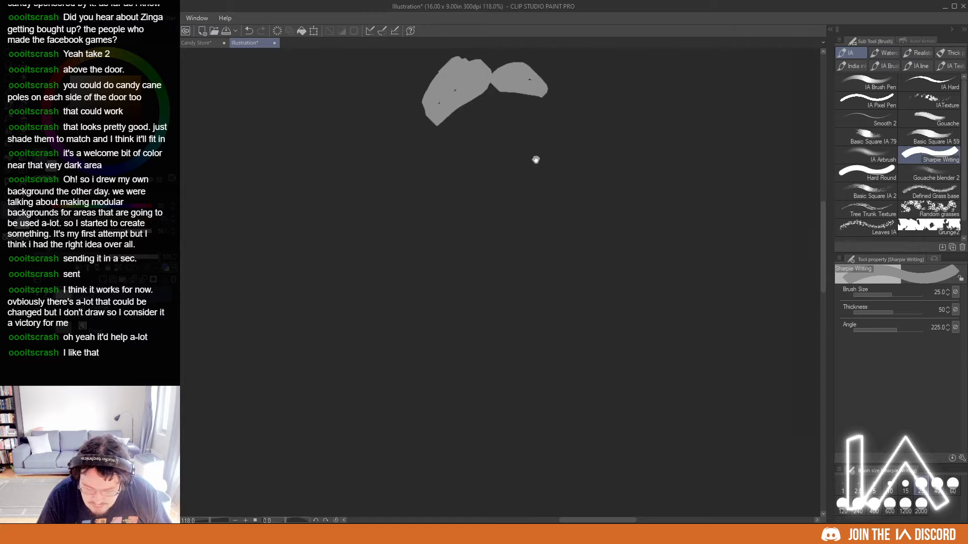
{"action": "mouse_move", "coordinate": [434, 331]}
{"action": "left_mouse_down"}
{"action": "mouse_move", "coordinate": [457, 354]}
{"action": "mouse_move", "coordinate": [469, 431]}
{"action": "left_mouse_up"}
{"action": "left_click_drag", "start_coordinate": [575, 329], "coordinate": [532, 309]}
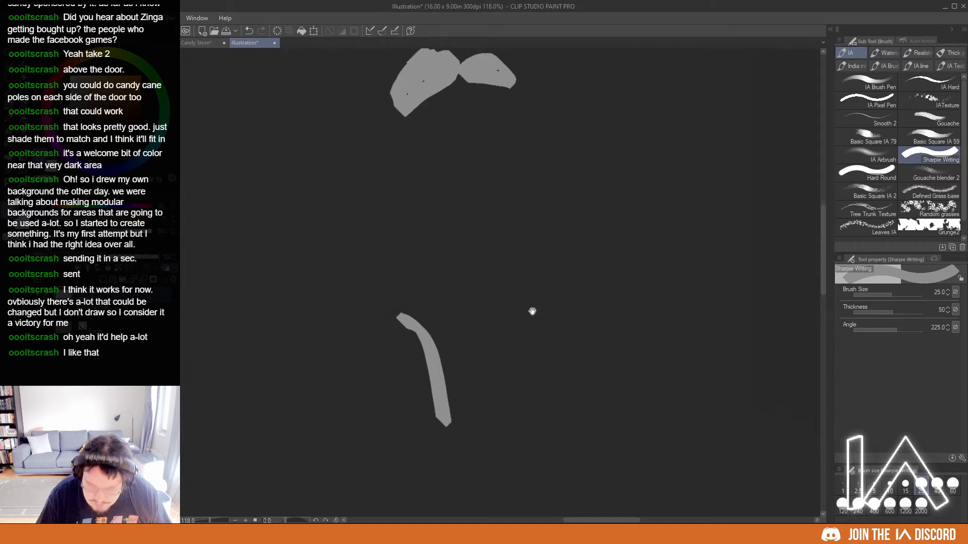
{"action": "left_click_drag", "start_coordinate": [486, 286], "coordinate": [461, 368]}
{"action": "scroll", "coordinate": [504, 327], "scroll_direction": "down", "scroll_amount": 8}
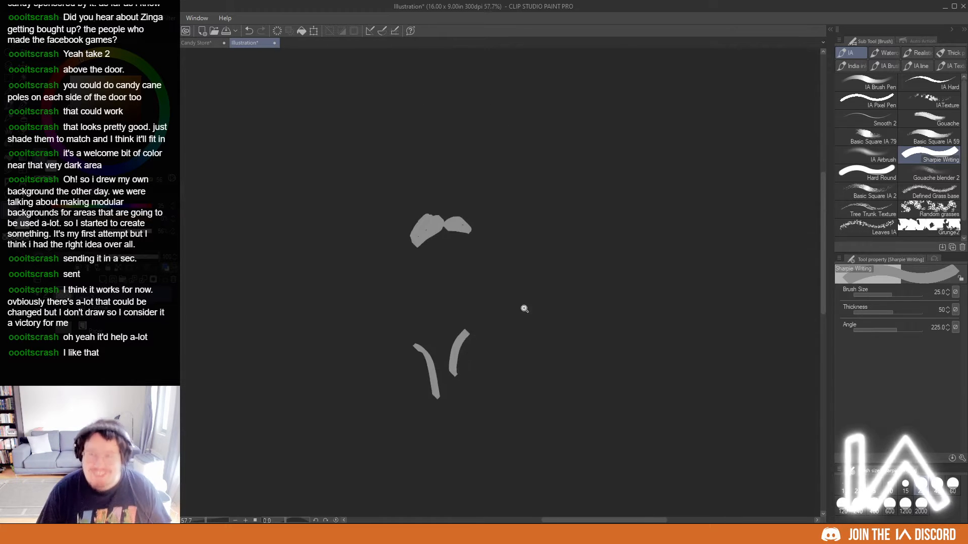
{"action": "left_click_drag", "start_coordinate": [485, 358], "coordinate": [574, 227]}
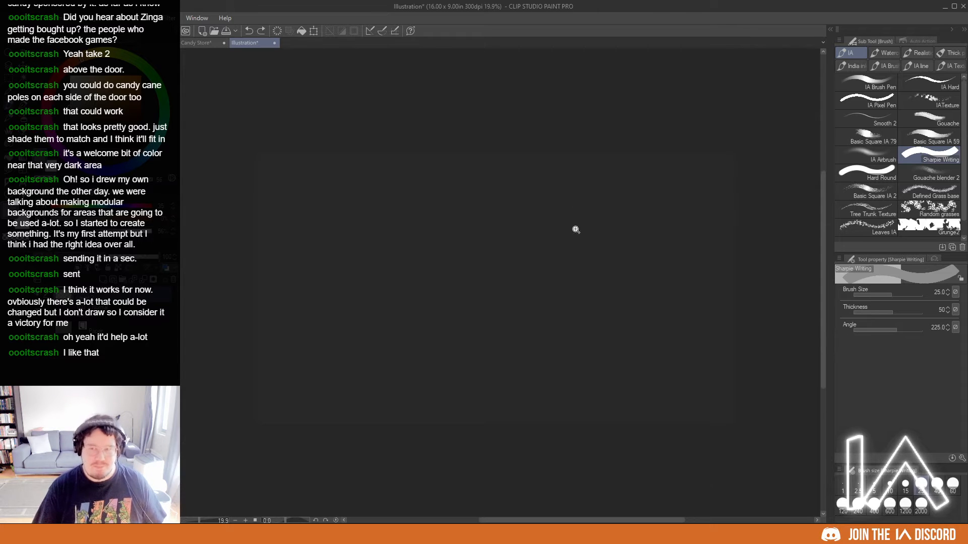
{"action": "scroll", "coordinate": [575, 227], "scroll_direction": "down", "scroll_amount": 1}
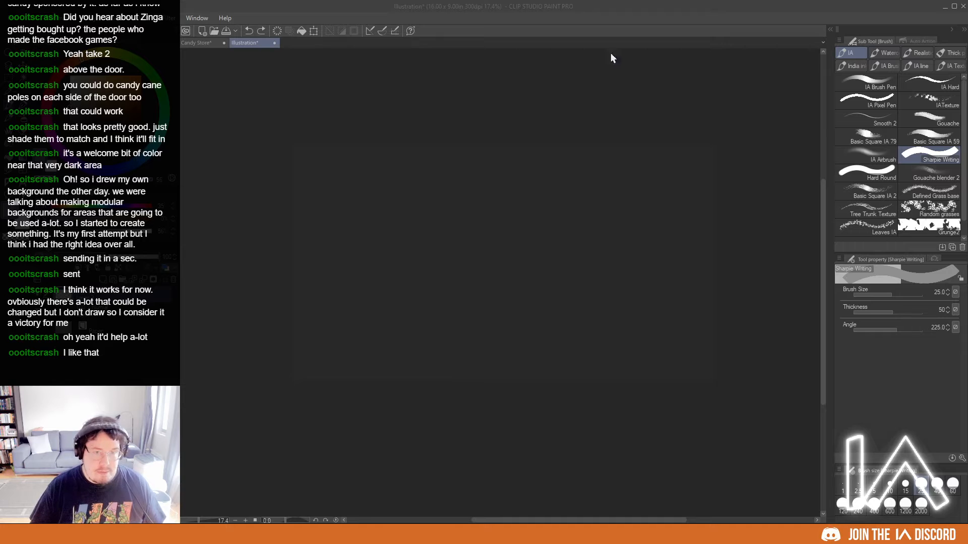
- Paste the forest path reference into the upper-left corner of the canvas and scale it to 245%
{"action": "left_click", "coordinate": [741, 15]}
{"action": "key", "text": "ctrl+v"}
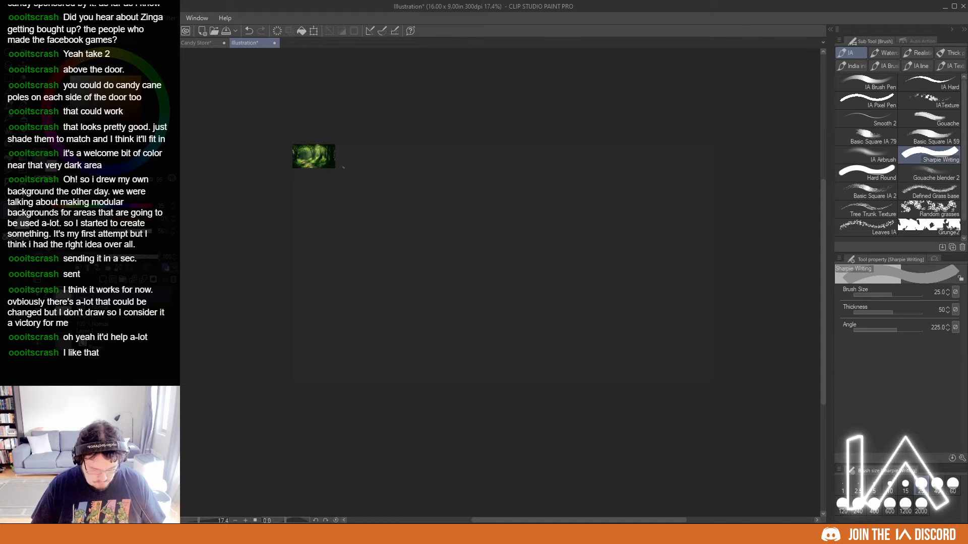
{"action": "key", "text": "ctrl+t"}
{"action": "left_click_drag", "start_coordinate": [335, 168], "coordinate": [397, 203]}
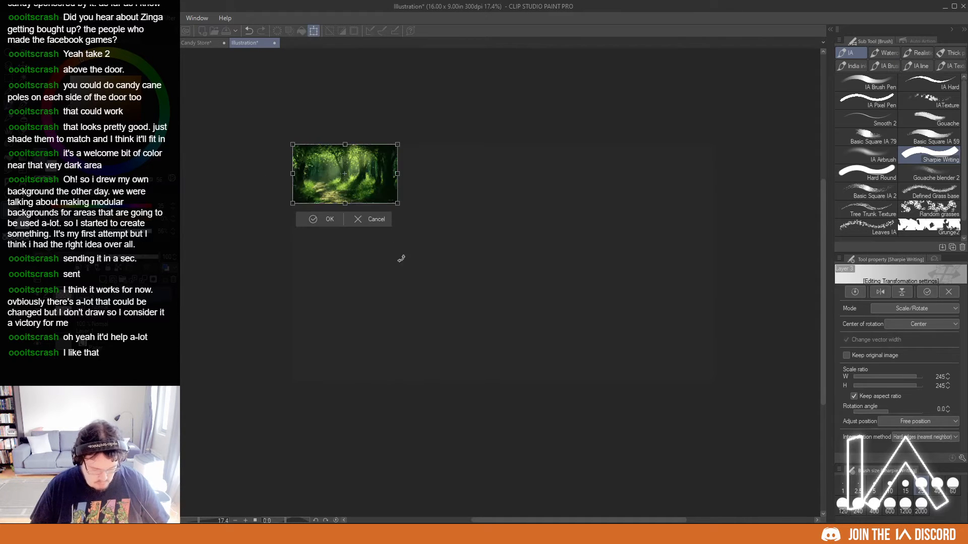
{"action": "key", "text": "Return"}
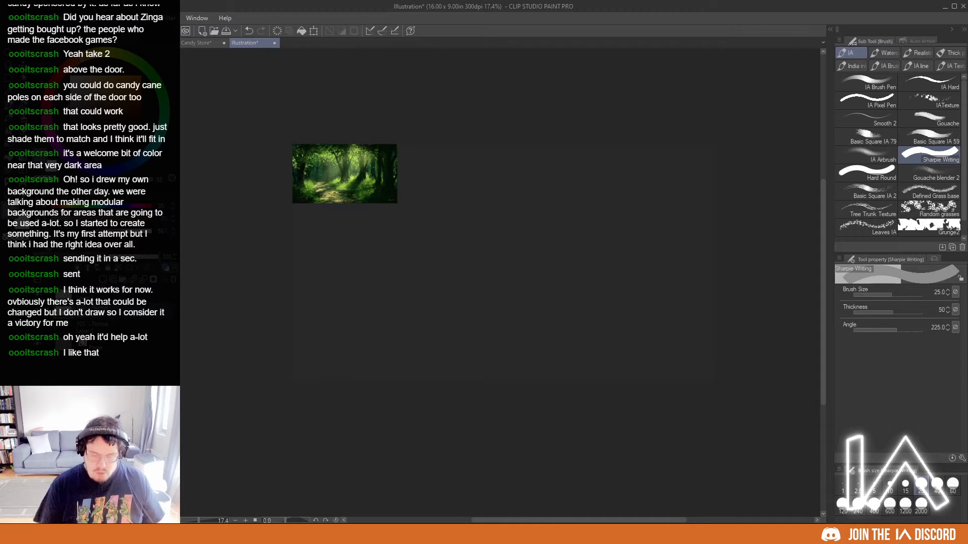
- Lighten the dark grey background fill slightly with a hue, saturation and luminosity adjustment
{"action": "left_click_drag", "start_coordinate": [578, 251], "coordinate": [612, 248]}
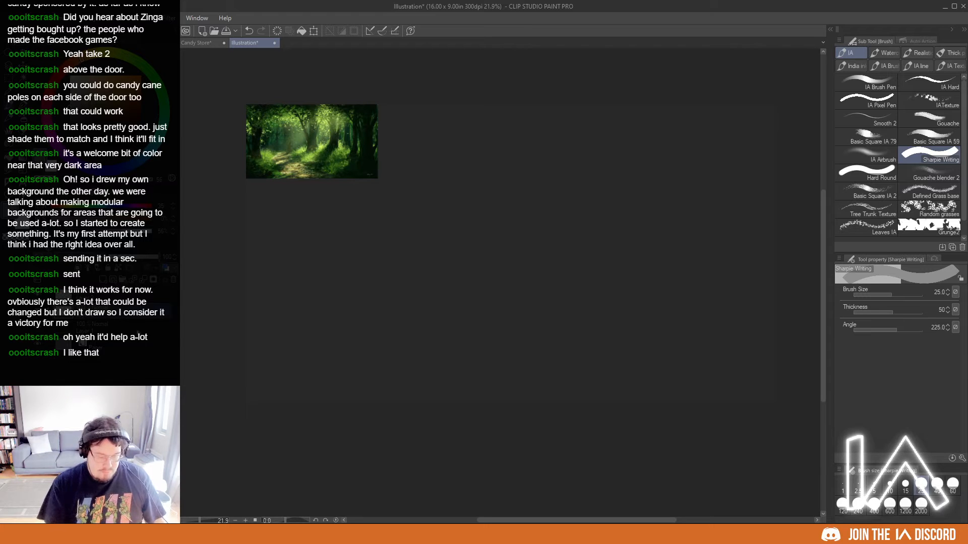
{"action": "left_click_drag", "start_coordinate": [510, 291], "coordinate": [477, 291]}
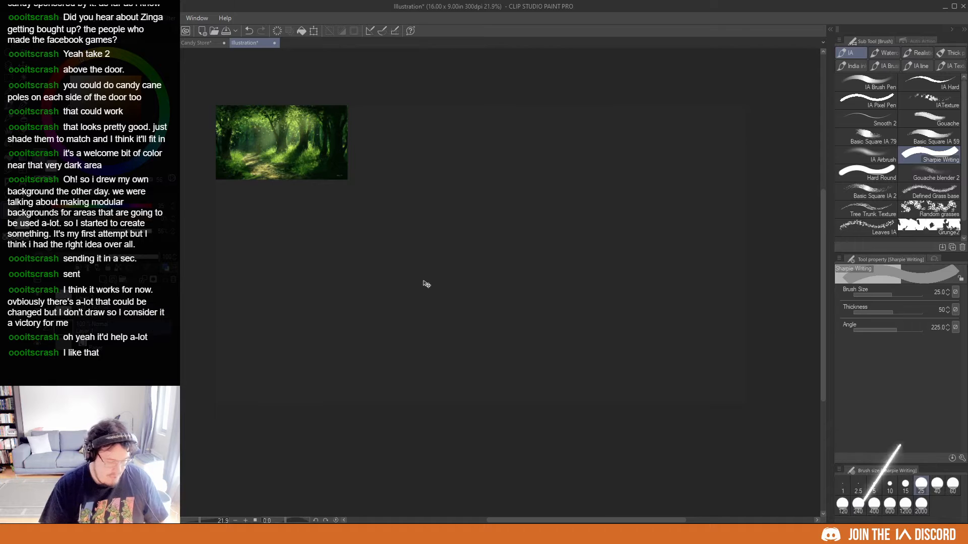
{"action": "key", "text": "ctrl+u"}
{"action": "left_click_drag", "start_coordinate": [730, 177], "coordinate": [731, 178]}
{"action": "key", "text": "Return"}
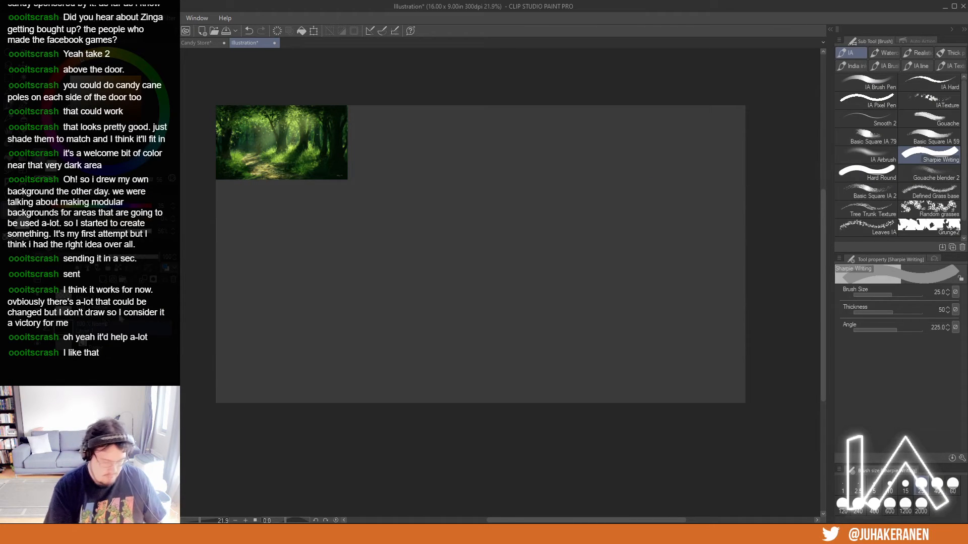
- Paint four thick black vertical tree trunks across the canvas with the brush at size 240, the outermost right one running full height
{"action": "key", "text": "bracketright"}
{"action": "key", "text": "bracketright"}
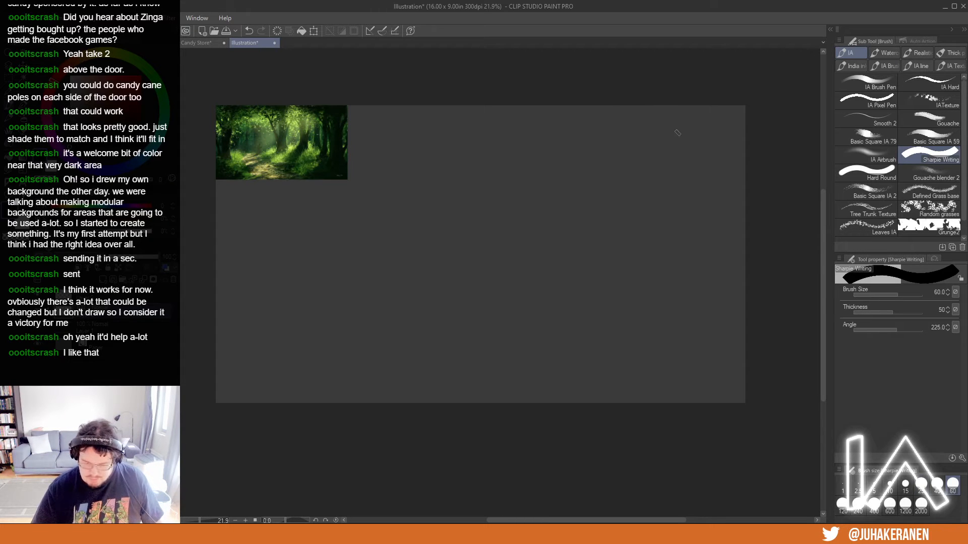
{"action": "key", "text": "bracketright"}
{"action": "key", "text": "bracketright"}
{"action": "mouse_move", "coordinate": [673, 100]}
{"action": "left_mouse_down"}
{"action": "mouse_move", "coordinate": [686, 235]}
{"action": "mouse_move", "coordinate": [660, 423]}
{"action": "left_mouse_up"}
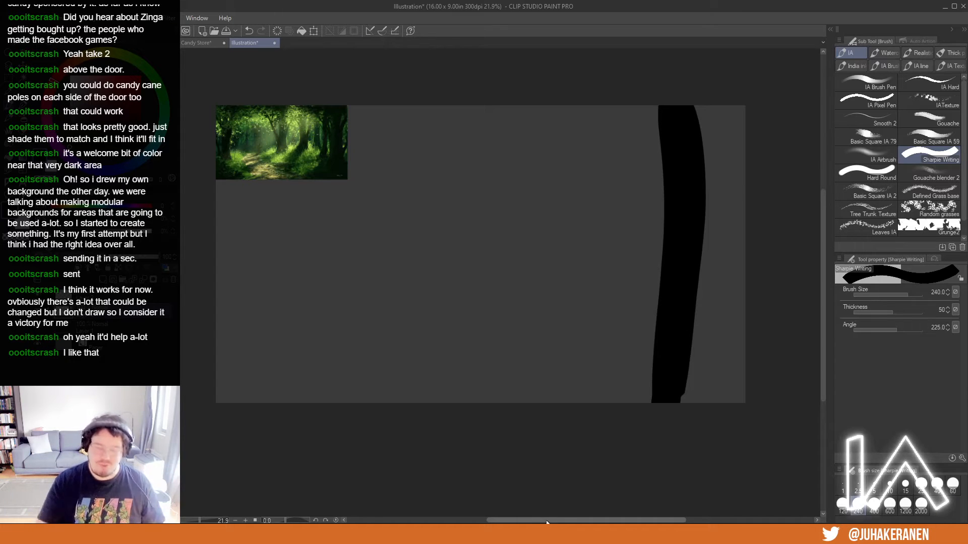
{"action": "left_click_drag", "start_coordinate": [505, 128], "coordinate": [509, 289]}
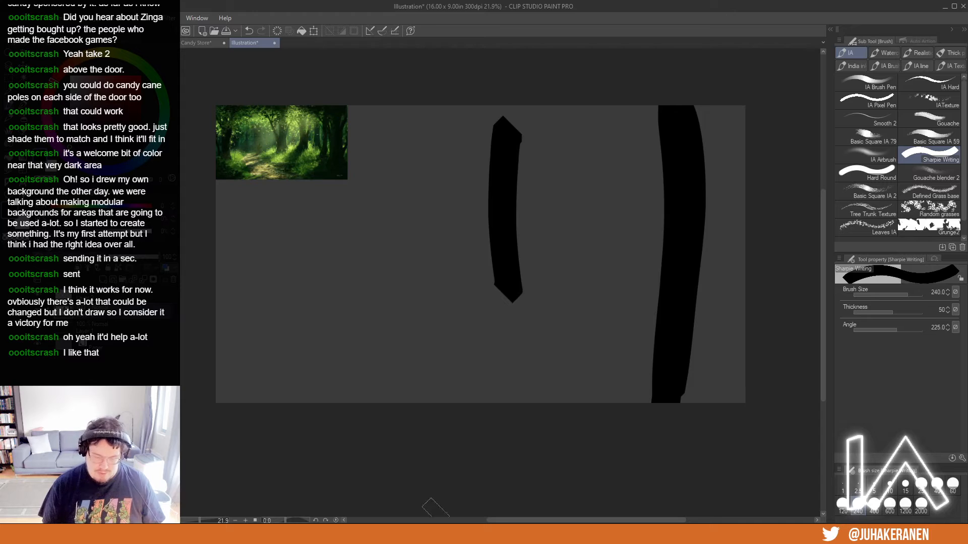
{"action": "left_click_drag", "start_coordinate": [599, 151], "coordinate": [594, 295]}
{"action": "left_click_drag", "start_coordinate": [262, 133], "coordinate": [258, 373]}
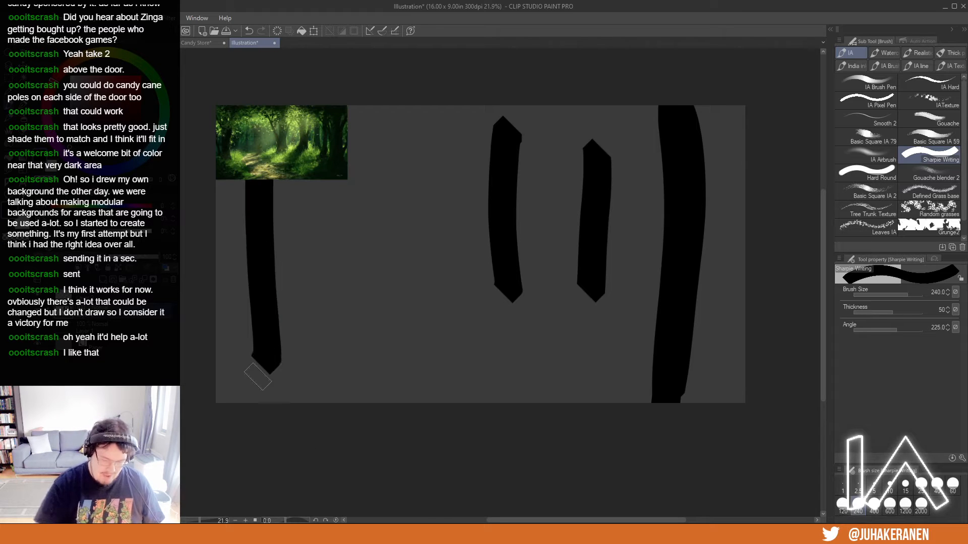
- Paint two thinner black tree trunks in the left half of the canvas with the brush at size 120
{"action": "key", "text": "bracketleft"}
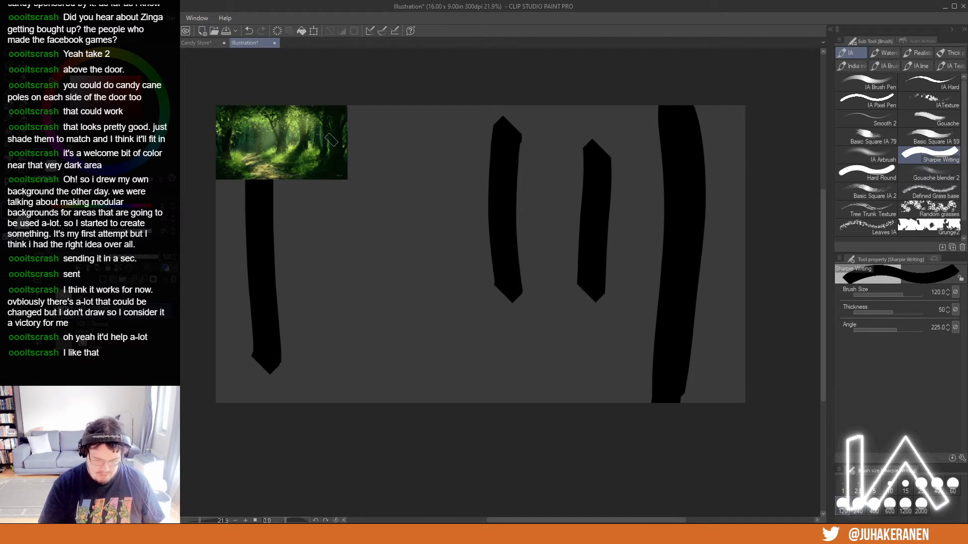
{"action": "left_click_drag", "start_coordinate": [330, 140], "coordinate": [336, 296]}
{"action": "left_click_drag", "start_coordinate": [404, 145], "coordinate": [401, 271]}
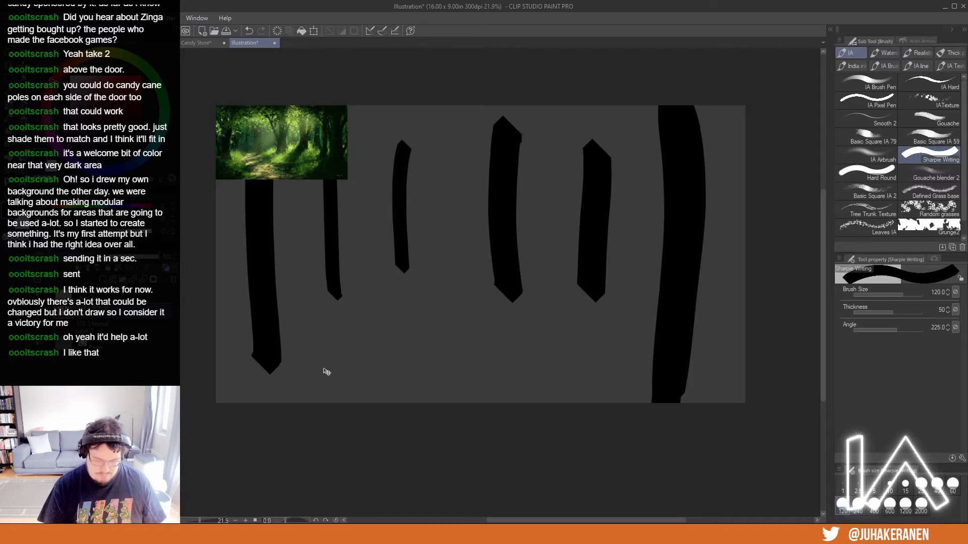
- Erase the lower ends of the two thin tree trunks in the left half so they end higher up
{"action": "key", "text": "c"}
{"action": "left_click_drag", "start_coordinate": [322, 273], "coordinate": [423, 276]}
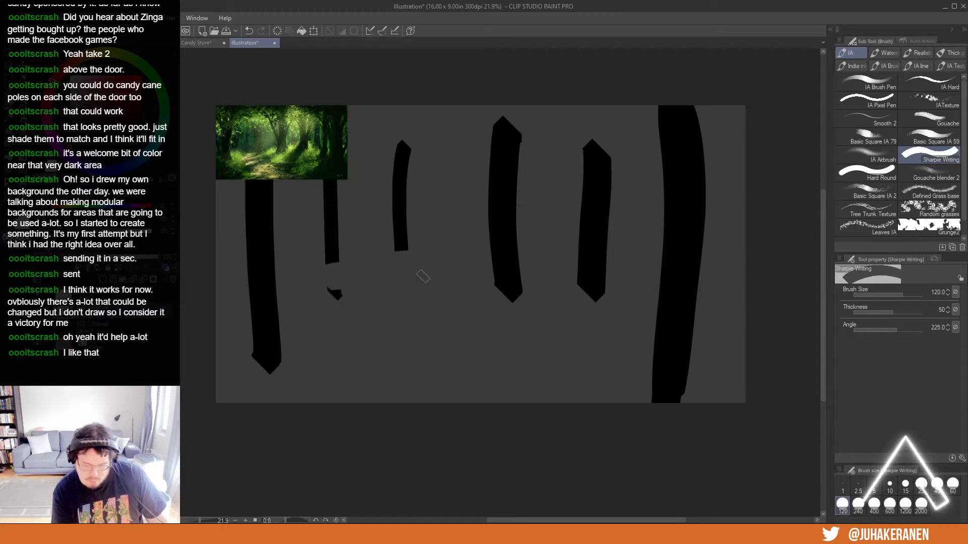
{"action": "left_click_drag", "start_coordinate": [345, 293], "coordinate": [330, 293]}
{"action": "key", "text": "c"}
- Paint small black flares at the bases of the two middle trunks with the brush at size 120
{"action": "left_click_drag", "start_coordinate": [503, 293], "coordinate": [516, 301]}
{"action": "left_click_drag", "start_coordinate": [581, 297], "coordinate": [597, 301]}
{"action": "left_click_drag", "start_coordinate": [593, 133], "coordinate": [593, 156]}
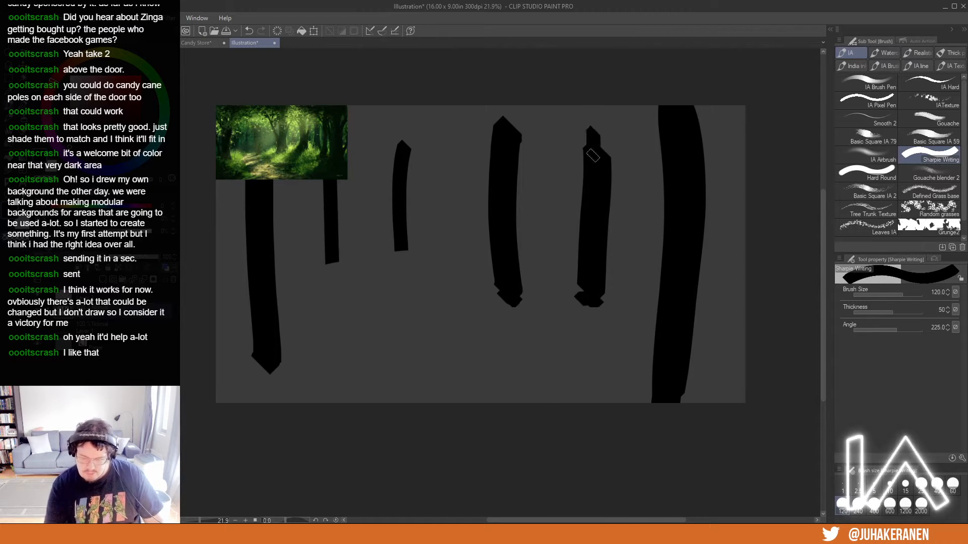
{"action": "key", "text": "ctrl+z"}
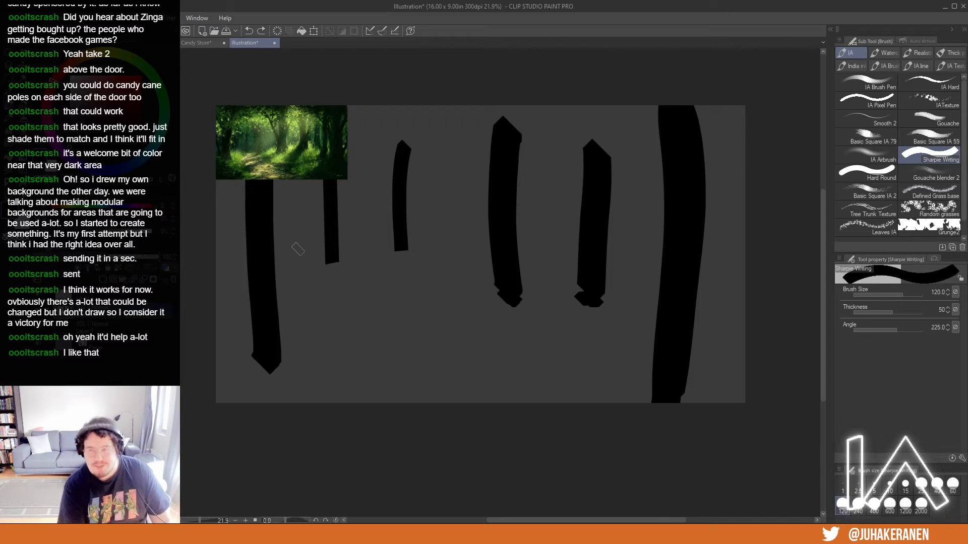
{"action": "left_click_drag", "start_coordinate": [222, 250], "coordinate": [481, 237]}
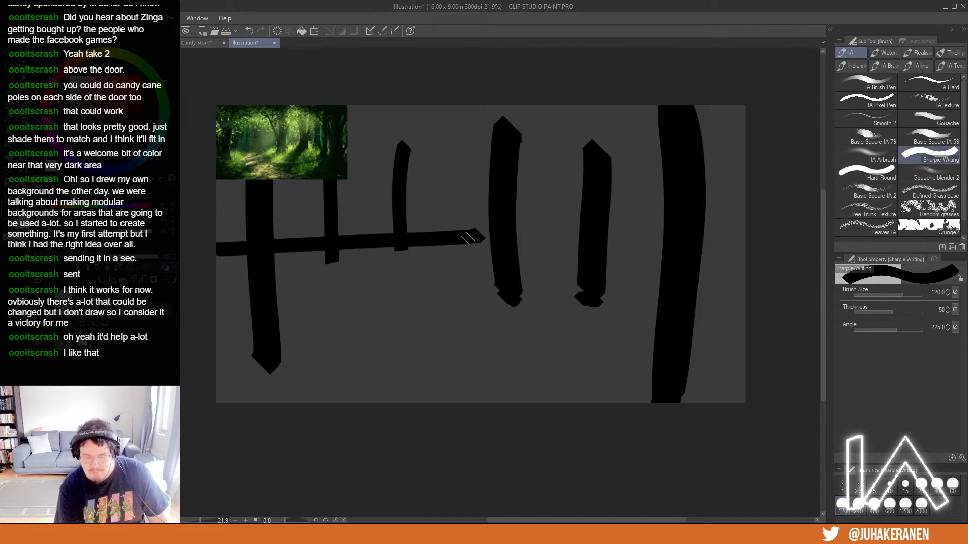
{"action": "left_click_drag", "start_coordinate": [270, 303], "coordinate": [650, 293]}
{"action": "mouse_move", "coordinate": [218, 379]}
{"action": "left_mouse_down"}
{"action": "mouse_move", "coordinate": [609, 383]}
{"action": "mouse_move", "coordinate": [749, 386]}
{"action": "left_mouse_up"}
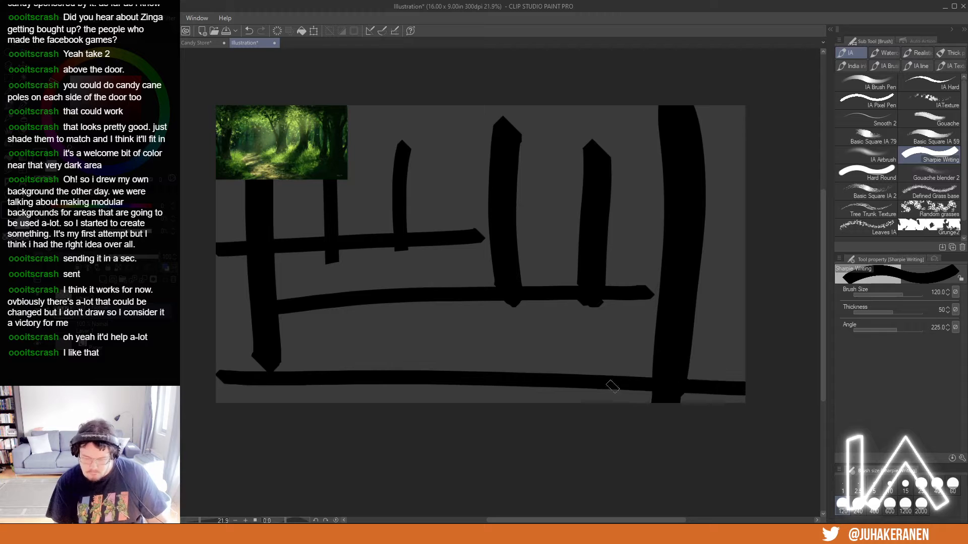
{"action": "key", "text": "ctrl+z"}
{"action": "key", "text": "ctrl+z"}
{"action": "key", "text": "ctrl+z"}
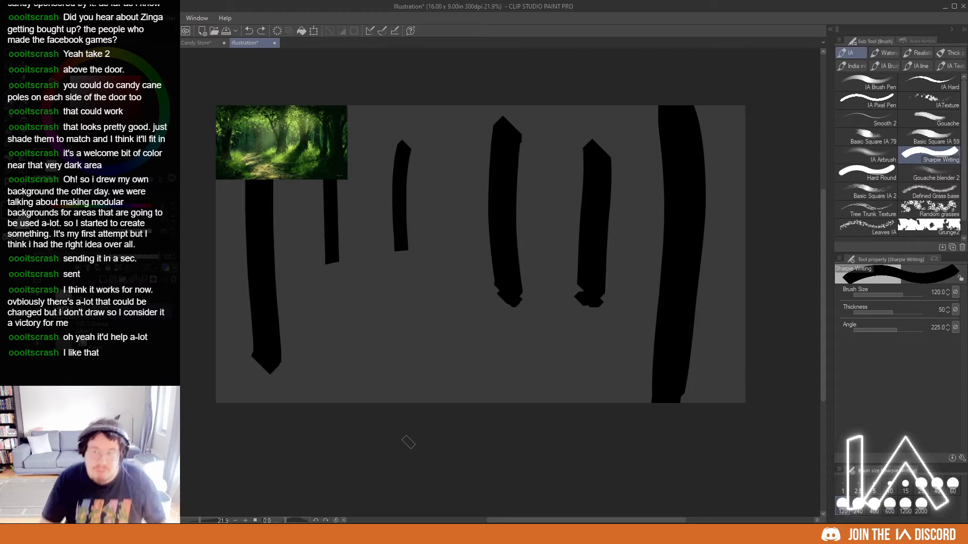
- Paint a black canopy along the canvas's upper edge and black ground mounds in both lower corners with the brush at size 400
{"action": "left_click_drag", "start_coordinate": [541, 321], "coordinate": [537, 290]}
{"action": "scroll", "coordinate": [537, 290], "scroll_direction": "down", "scroll_amount": 1}
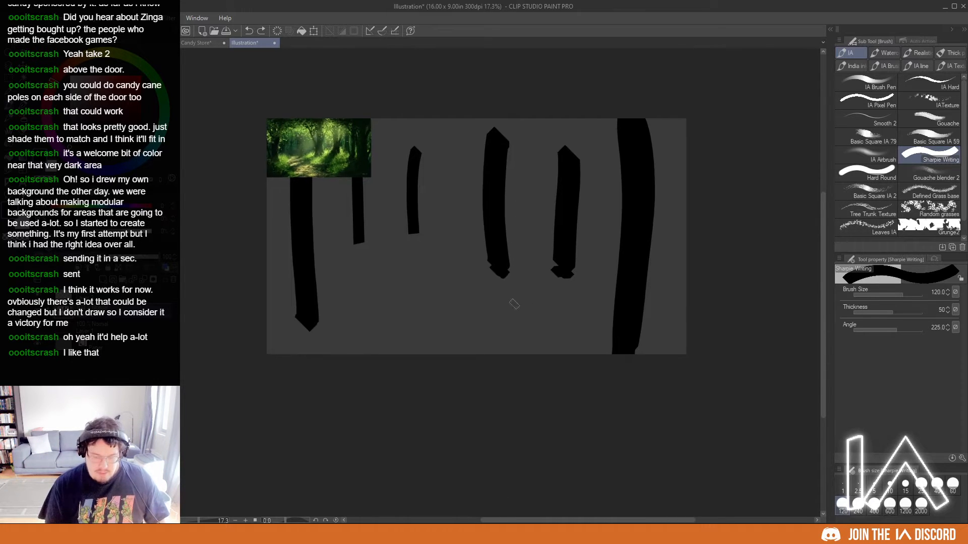
{"action": "key", "text": "bracketright"}
{"action": "mouse_move", "coordinate": [460, 119]}
{"action": "left_mouse_down"}
{"action": "mouse_move", "coordinate": [485, 143]}
{"action": "mouse_move", "coordinate": [519, 119]}
{"action": "mouse_move", "coordinate": [435, 130]}
{"action": "left_mouse_up"}
{"action": "key", "text": "bracketright"}
{"action": "mouse_move", "coordinate": [433, 264]}
{"action": "left_mouse_down"}
{"action": "mouse_move", "coordinate": [399, 302]}
{"action": "mouse_move", "coordinate": [421, 281]}
{"action": "mouse_move", "coordinate": [432, 288]}
{"action": "left_mouse_up"}
{"action": "key", "text": "ctrl+z"}
{"action": "mouse_move", "coordinate": [484, 144]}
{"action": "left_mouse_down"}
{"action": "mouse_move", "coordinate": [506, 107]}
{"action": "mouse_move", "coordinate": [515, 127]}
{"action": "mouse_move", "coordinate": [544, 104]}
{"action": "mouse_move", "coordinate": [555, 132]}
{"action": "mouse_move", "coordinate": [621, 111]}
{"action": "mouse_move", "coordinate": [612, 124]}
{"action": "mouse_move", "coordinate": [655, 160]}
{"action": "mouse_move", "coordinate": [680, 156]}
{"action": "left_mouse_up"}
{"action": "left_click_drag", "start_coordinate": [425, 130], "coordinate": [373, 134]}
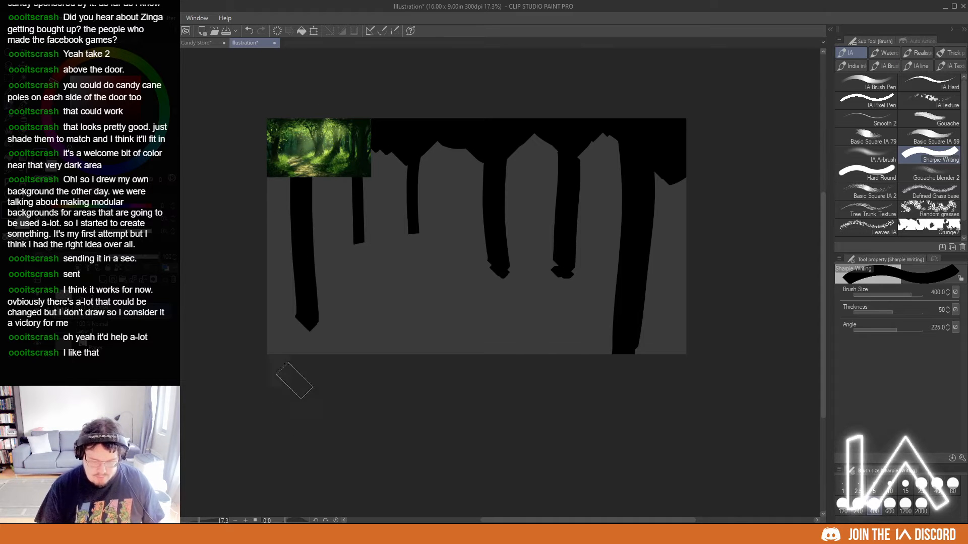
{"action": "mouse_move", "coordinate": [254, 291]}
{"action": "left_mouse_down"}
{"action": "mouse_move", "coordinate": [298, 328]}
{"action": "mouse_move", "coordinate": [383, 352]}
{"action": "mouse_move", "coordinate": [244, 322]}
{"action": "left_mouse_up"}
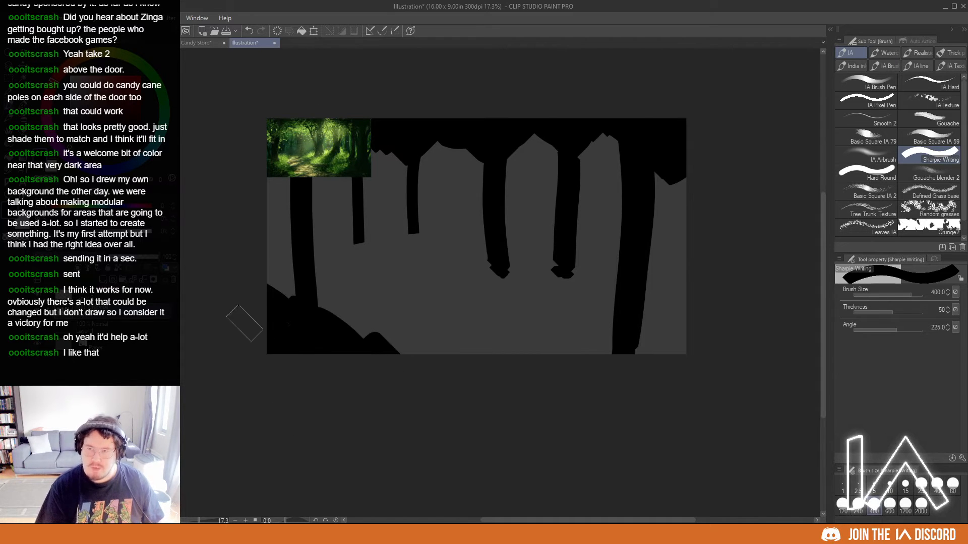
{"action": "mouse_move", "coordinate": [574, 356]}
{"action": "left_mouse_down"}
{"action": "mouse_move", "coordinate": [627, 304]}
{"action": "mouse_move", "coordinate": [588, 346]}
{"action": "left_mouse_up"}
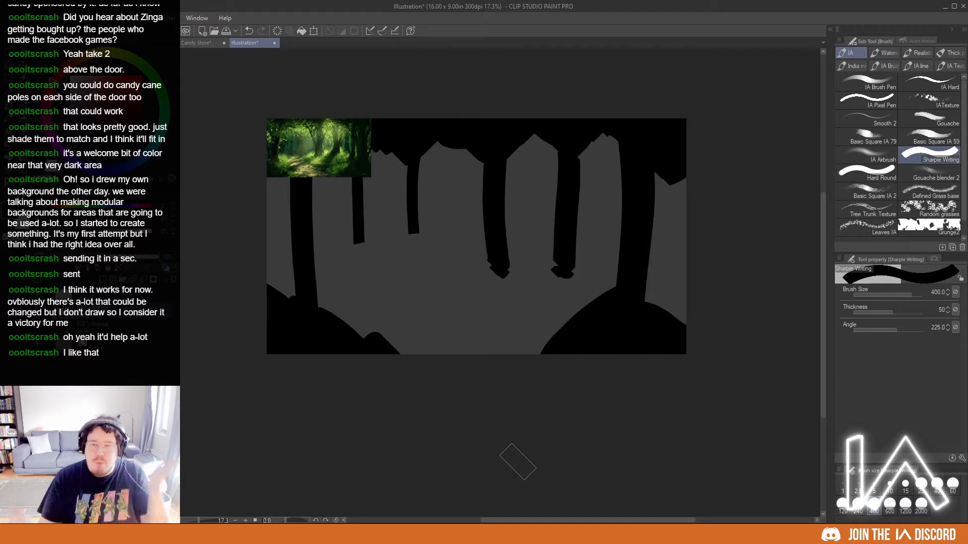
- Paint spreading black roots at the bases of the two middle trunks and the two thin trunks, using brush size 120 for the thin ones
{"action": "left_click", "coordinate": [953, 485]}
{"action": "mouse_move", "coordinate": [555, 251]}
{"action": "left_mouse_down"}
{"action": "mouse_move", "coordinate": [545, 269]}
{"action": "mouse_move", "coordinate": [587, 272]}
{"action": "left_mouse_up"}
{"action": "mouse_move", "coordinate": [519, 274]}
{"action": "left_mouse_down"}
{"action": "mouse_move", "coordinate": [482, 264]}
{"action": "mouse_move", "coordinate": [536, 276]}
{"action": "mouse_move", "coordinate": [618, 269]}
{"action": "left_mouse_up"}
{"action": "left_click", "coordinate": [842, 503]}
{"action": "mouse_move", "coordinate": [416, 218]}
{"action": "left_mouse_down"}
{"action": "mouse_move", "coordinate": [400, 227]}
{"action": "mouse_move", "coordinate": [429, 229]}
{"action": "left_mouse_up"}
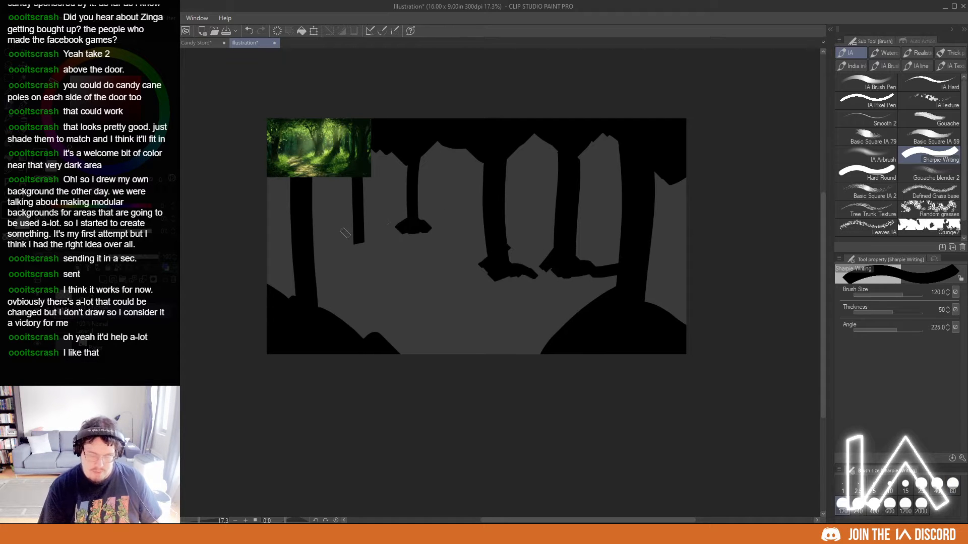
{"action": "mouse_move", "coordinate": [346, 226]}
{"action": "left_mouse_down"}
{"action": "mouse_move", "coordinate": [370, 230]}
{"action": "mouse_move", "coordinate": [358, 241]}
{"action": "left_mouse_up"}
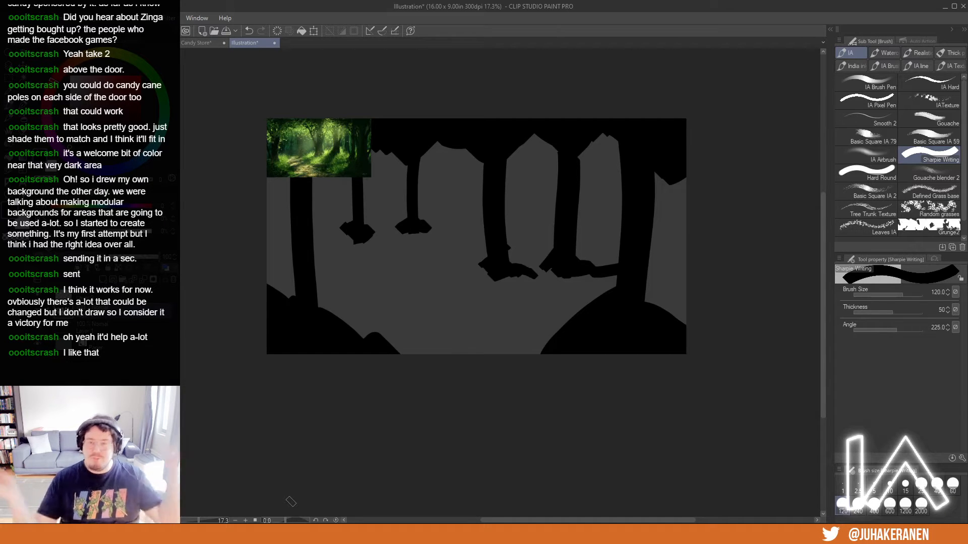
{"action": "scroll", "coordinate": [596, 317], "scroll_direction": "down", "scroll_amount": 3}
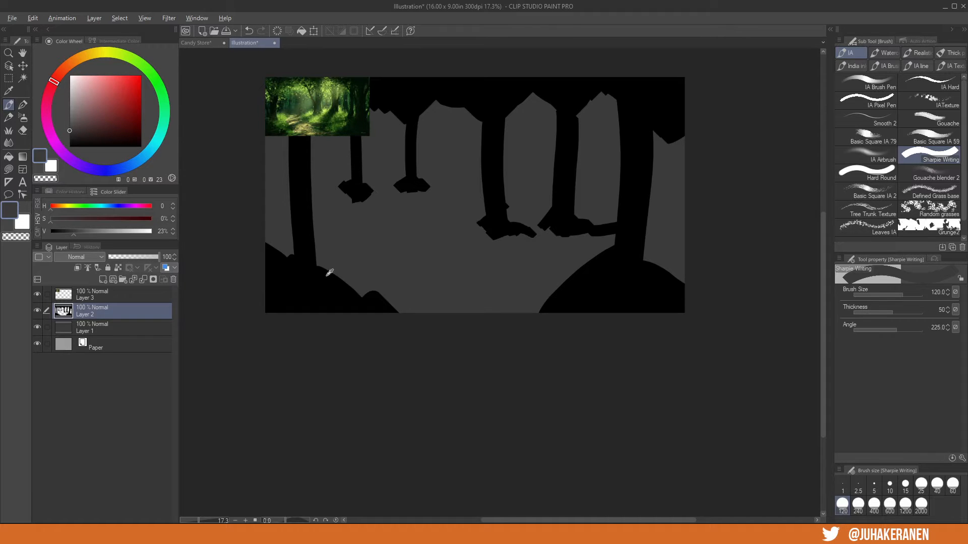
{"action": "key", "text": "alt"}
{"action": "left_click", "coordinate": [312, 289], "text": "alt"}
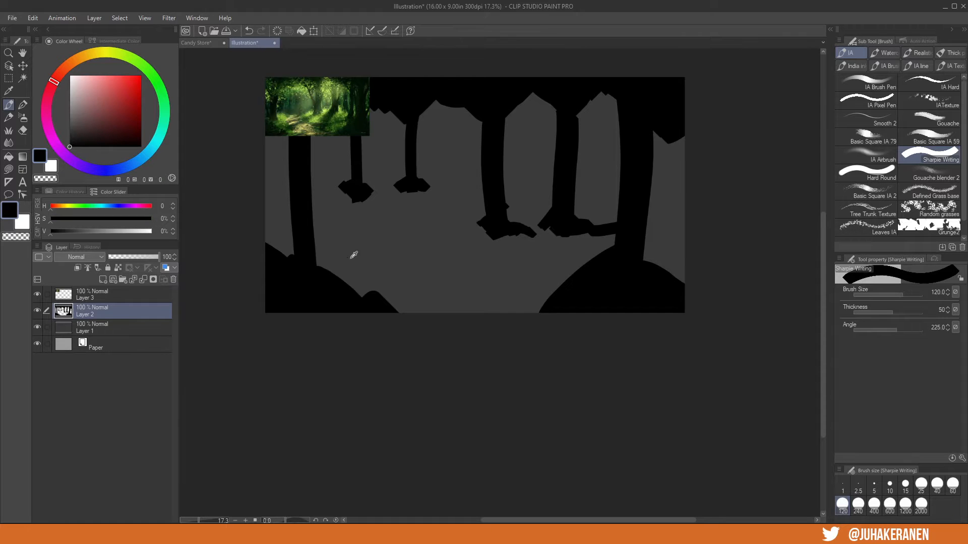
{"action": "left_click", "coordinate": [429, 250], "text": "alt"}
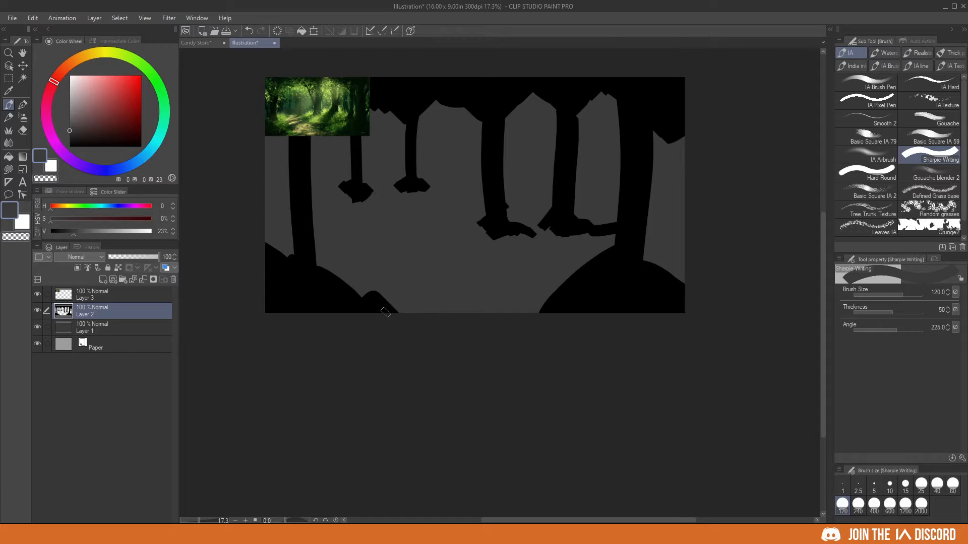
- Sample a light green from the forest reference and desaturate it to a neutral light grey with 0% saturation and 75% value
{"action": "left_click", "coordinate": [330, 87], "text": "alt"}
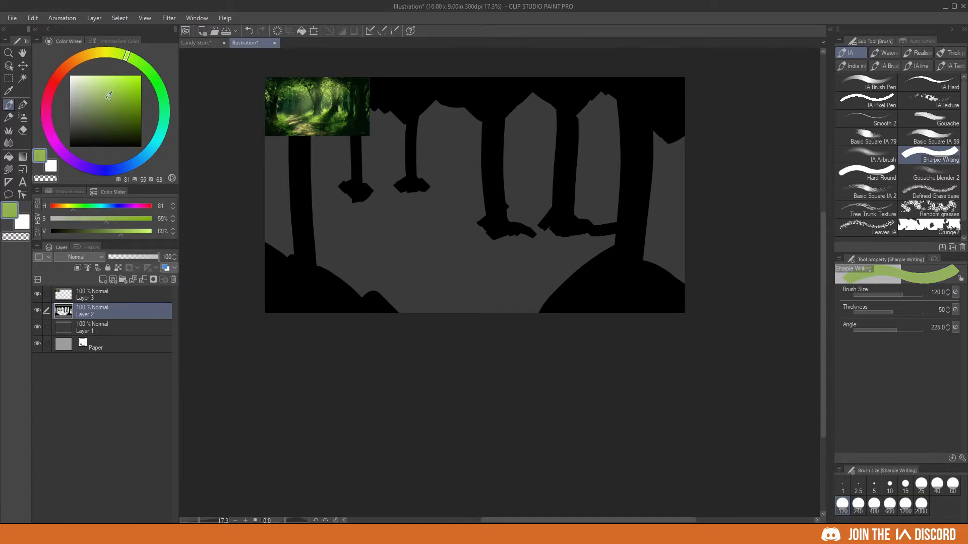
{"action": "left_click_drag", "start_coordinate": [105, 92], "coordinate": [51, 96]}
{"action": "left_click", "coordinate": [69, 95]}
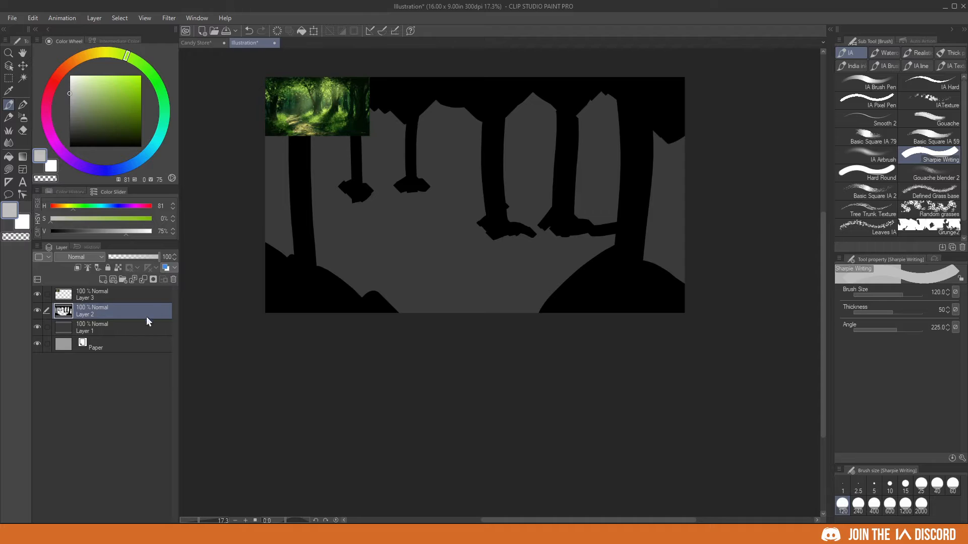
- Add a new layer above the black silhouettes and paint light grey leaf clumps along the underside of the canopy between the trunks
{"action": "key", "text": "ctrl+shift+n"}
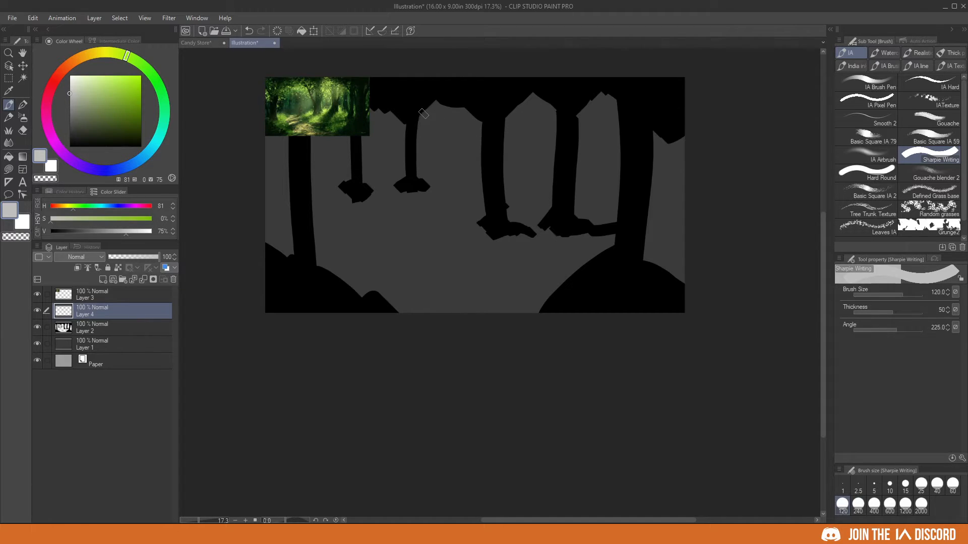
{"action": "mouse_move", "coordinate": [424, 113]}
{"action": "left_mouse_down"}
{"action": "mouse_move", "coordinate": [490, 129]}
{"action": "mouse_move", "coordinate": [509, 123]}
{"action": "mouse_move", "coordinate": [528, 96]}
{"action": "mouse_move", "coordinate": [563, 125]}
{"action": "mouse_move", "coordinate": [609, 108]}
{"action": "mouse_move", "coordinate": [615, 129]}
{"action": "mouse_move", "coordinate": [661, 142]}
{"action": "mouse_move", "coordinate": [687, 133]}
{"action": "left_mouse_up"}
{"action": "mouse_move", "coordinate": [439, 123]}
{"action": "left_mouse_down"}
{"action": "mouse_move", "coordinate": [477, 110]}
{"action": "mouse_move", "coordinate": [472, 120]}
{"action": "mouse_move", "coordinate": [418, 105]}
{"action": "left_mouse_up"}
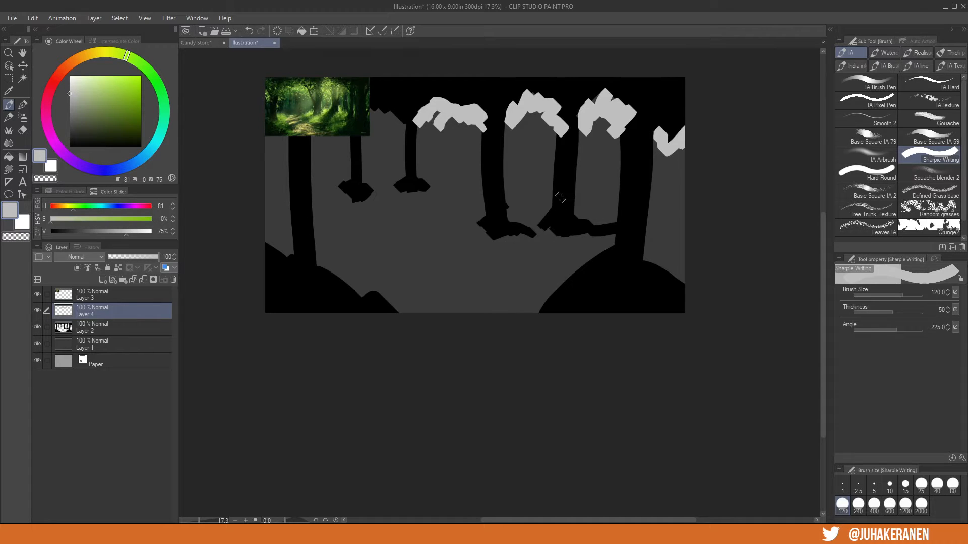
- Paint light grey bushes around the bases of the two middle trunks and on both sides of the thick left trunk
{"action": "mouse_move", "coordinate": [548, 202]}
{"action": "left_mouse_down"}
{"action": "mouse_move", "coordinate": [524, 212]}
{"action": "mouse_move", "coordinate": [538, 228]}
{"action": "left_mouse_up"}
{"action": "mouse_move", "coordinate": [589, 208]}
{"action": "left_mouse_down"}
{"action": "mouse_move", "coordinate": [614, 204]}
{"action": "mouse_move", "coordinate": [601, 221]}
{"action": "mouse_move", "coordinate": [543, 246]}
{"action": "mouse_move", "coordinate": [575, 220]}
{"action": "left_mouse_up"}
{"action": "mouse_move", "coordinate": [483, 204]}
{"action": "left_mouse_down"}
{"action": "mouse_move", "coordinate": [466, 214]}
{"action": "mouse_move", "coordinate": [492, 214]}
{"action": "left_mouse_up"}
{"action": "mouse_move", "coordinate": [683, 214]}
{"action": "left_mouse_down"}
{"action": "mouse_move", "coordinate": [648, 218]}
{"action": "mouse_move", "coordinate": [686, 239]}
{"action": "left_mouse_up"}
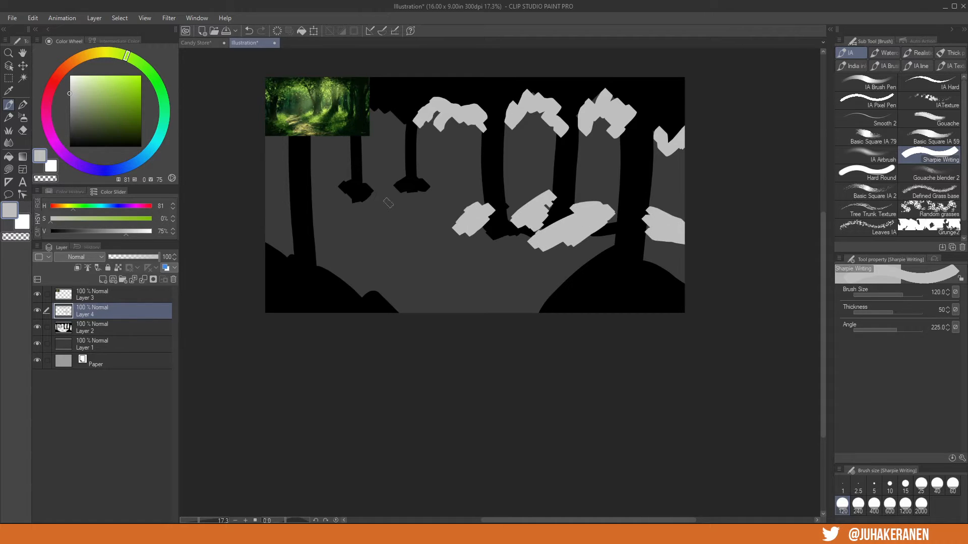
{"action": "key", "text": "ctrl+z"}
{"action": "left_click_drag", "start_coordinate": [459, 214], "coordinate": [451, 227]}
{"action": "mouse_move", "coordinate": [315, 220]}
{"action": "left_mouse_down"}
{"action": "mouse_move", "coordinate": [358, 255]}
{"action": "mouse_move", "coordinate": [328, 247]}
{"action": "left_mouse_up"}
{"action": "mouse_move", "coordinate": [272, 230]}
{"action": "left_mouse_down"}
{"action": "mouse_move", "coordinate": [317, 224]}
{"action": "mouse_move", "coordinate": [288, 231]}
{"action": "mouse_move", "coordinate": [339, 238]}
{"action": "mouse_move", "coordinate": [340, 255]}
{"action": "mouse_move", "coordinate": [385, 249]}
{"action": "mouse_move", "coordinate": [347, 237]}
{"action": "mouse_move", "coordinate": [353, 249]}
{"action": "mouse_move", "coordinate": [315, 237]}
{"action": "left_mouse_up"}
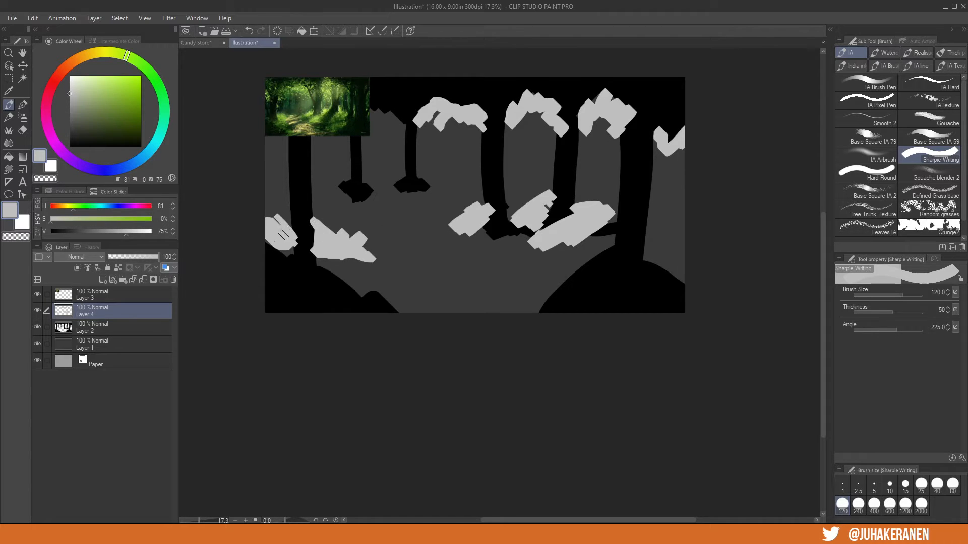
{"action": "mouse_move", "coordinate": [488, 218]}
{"action": "left_mouse_down"}
{"action": "mouse_move", "coordinate": [470, 228]}
{"action": "mouse_move", "coordinate": [490, 233]}
{"action": "left_mouse_up"}
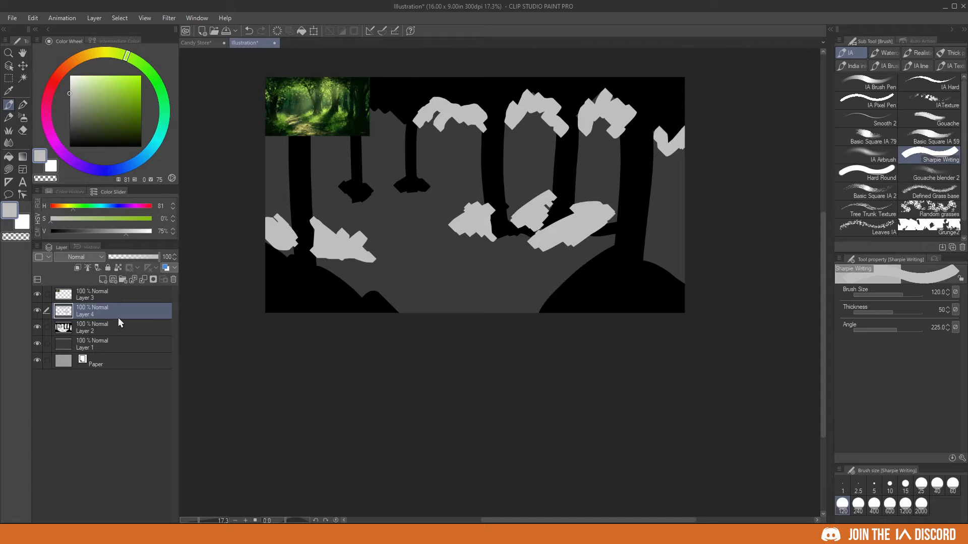
- Merge the light grey layer into the silhouette layer, fill out the bushes on the right side, and round off the upper-right leaf clump
{"action": "key", "text": "ctrl+e"}
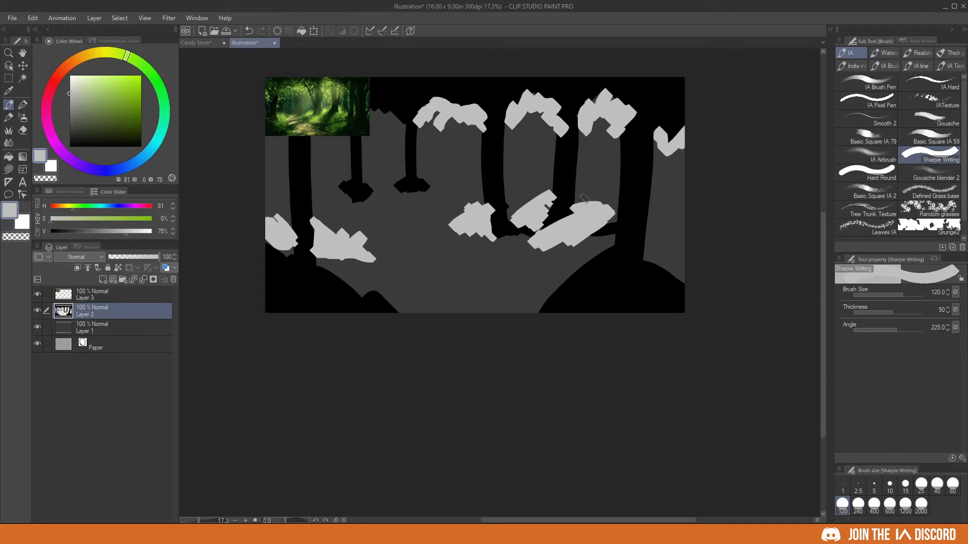
{"action": "left_click_drag", "start_coordinate": [511, 213], "coordinate": [519, 217]}
{"action": "mouse_move", "coordinate": [607, 216]}
{"action": "left_mouse_down"}
{"action": "mouse_move", "coordinate": [671, 237]}
{"action": "mouse_move", "coordinate": [659, 223]}
{"action": "mouse_move", "coordinate": [592, 237]}
{"action": "mouse_move", "coordinate": [605, 233]}
{"action": "left_mouse_up"}
{"action": "left_click_drag", "start_coordinate": [650, 243], "coordinate": [678, 243]}
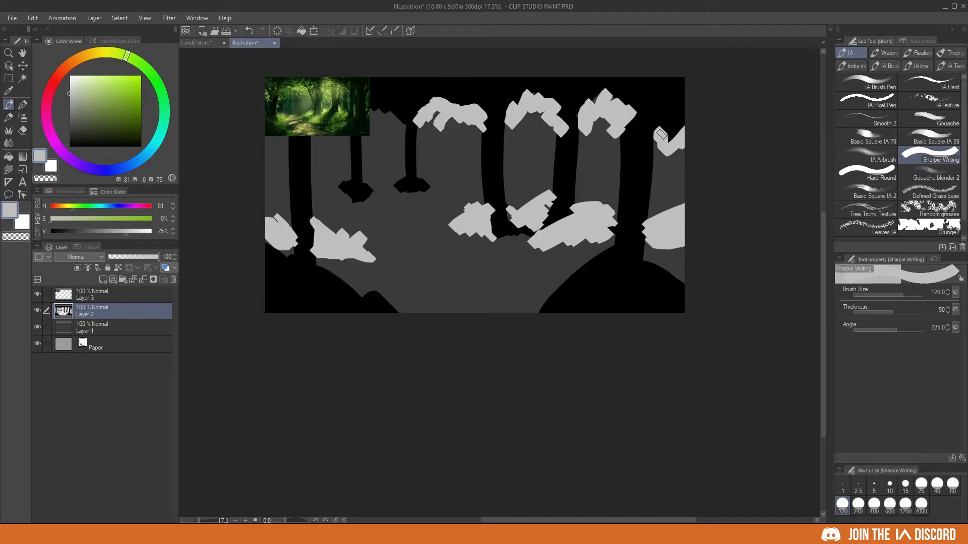
{"action": "left_click_drag", "start_coordinate": [662, 134], "coordinate": [675, 124]}
{"action": "mouse_move", "coordinate": [588, 220]}
{"action": "left_mouse_down"}
{"action": "mouse_move", "coordinate": [545, 256]}
{"action": "mouse_move", "coordinate": [597, 222]}
{"action": "left_mouse_up"}
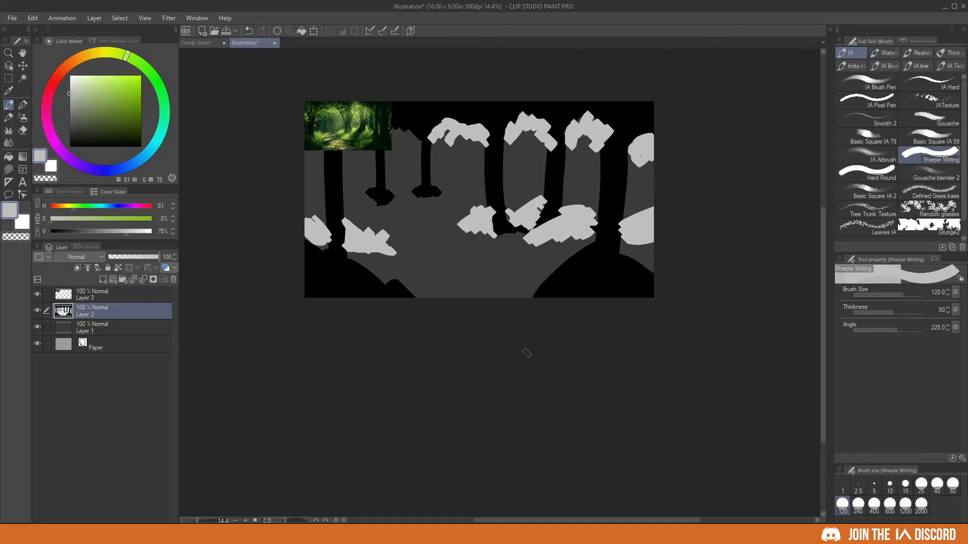
{"action": "key", "text": "bracketleft"}
{"action": "key", "text": "bracketleft"}
{"action": "left_click", "coordinate": [428, 147], "text": "alt"}
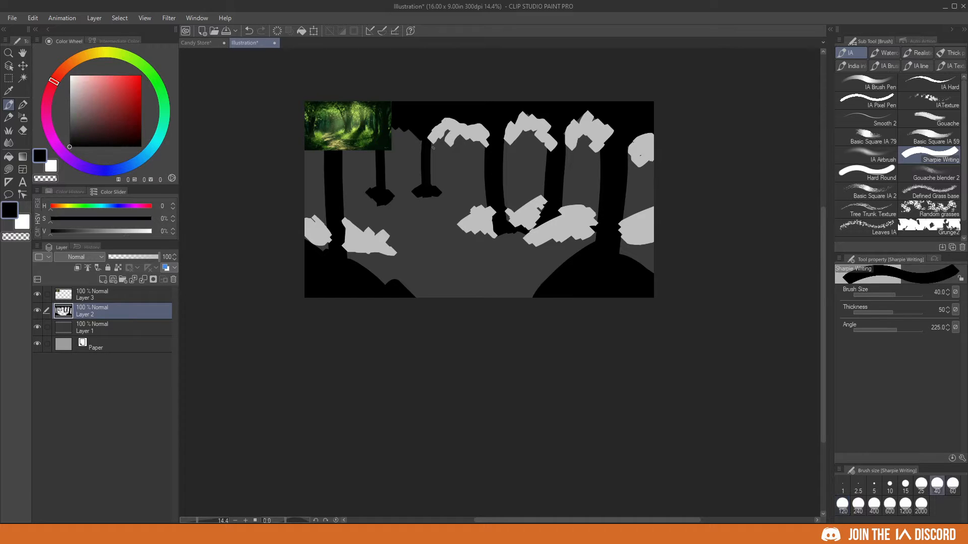
{"action": "key", "text": "x"}
{"action": "left_click_drag", "start_coordinate": [440, 110], "coordinate": [444, 119]}
{"action": "mouse_move", "coordinate": [526, 154]}
{"action": "left_mouse_down"}
{"action": "mouse_move", "coordinate": [575, 130]}
{"action": "mouse_move", "coordinate": [572, 151]}
{"action": "left_mouse_up"}
{"action": "key", "text": "ctrl+z"}
{"action": "key", "text": "ctrl+z"}
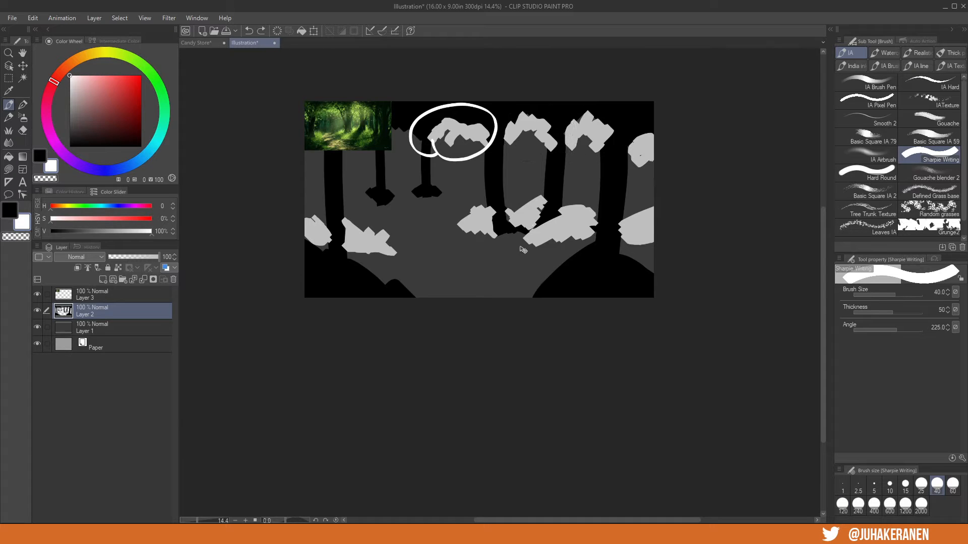
{"action": "key", "text": "ctrl+z"}
{"action": "left_click_drag", "start_coordinate": [499, 190], "coordinate": [488, 246]}
{"action": "mouse_move", "coordinate": [510, 229]}
{"action": "left_mouse_down"}
{"action": "mouse_move", "coordinate": [551, 198]}
{"action": "mouse_move", "coordinate": [603, 214]}
{"action": "mouse_move", "coordinate": [564, 246]}
{"action": "left_mouse_up"}
{"action": "mouse_move", "coordinate": [653, 199]}
{"action": "left_mouse_down"}
{"action": "mouse_move", "coordinate": [625, 237]}
{"action": "mouse_move", "coordinate": [648, 232]}
{"action": "left_mouse_up"}
{"action": "left_click_drag", "start_coordinate": [653, 116], "coordinate": [640, 179]}
{"action": "left_click_drag", "start_coordinate": [372, 267], "coordinate": [347, 264]}
{"action": "key", "text": "ctrl+z"}
{"action": "key", "text": "ctrl+z"}
{"action": "key", "text": "ctrl+z"}
{"action": "key", "text": "ctrl+z"}
{"action": "key", "text": "ctrl+z"}
{"action": "key", "text": "ctrl+z"}
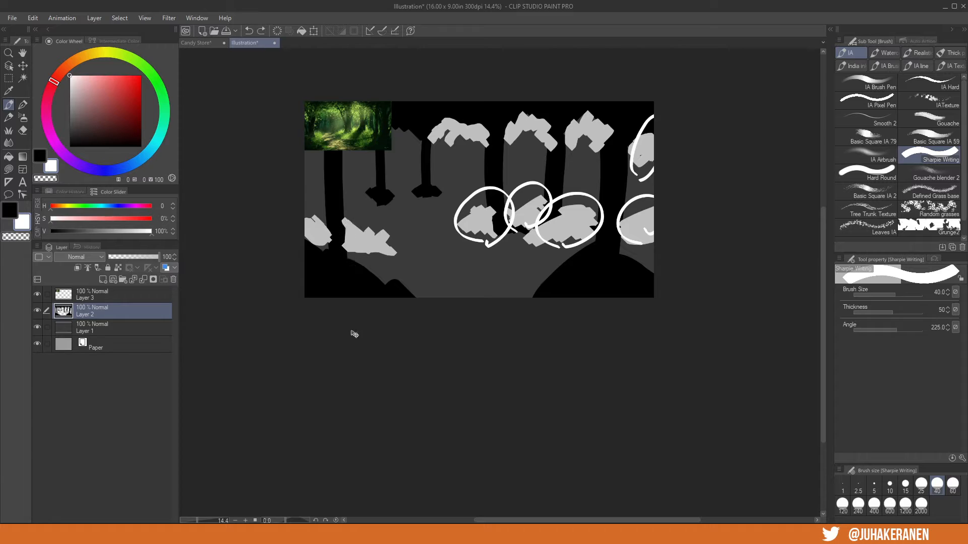
{"action": "mouse_move", "coordinate": [482, 141]}
{"action": "left_mouse_down"}
{"action": "mouse_move", "coordinate": [492, 227]}
{"action": "mouse_move", "coordinate": [484, 123]}
{"action": "left_mouse_up"}
{"action": "key", "text": "ctrl+z"}
{"action": "key", "text": "ctrl+z"}
{"action": "mouse_move", "coordinate": [551, 121]}
{"action": "left_mouse_down"}
{"action": "mouse_move", "coordinate": [552, 209]}
{"action": "mouse_move", "coordinate": [614, 230]}
{"action": "left_mouse_up"}
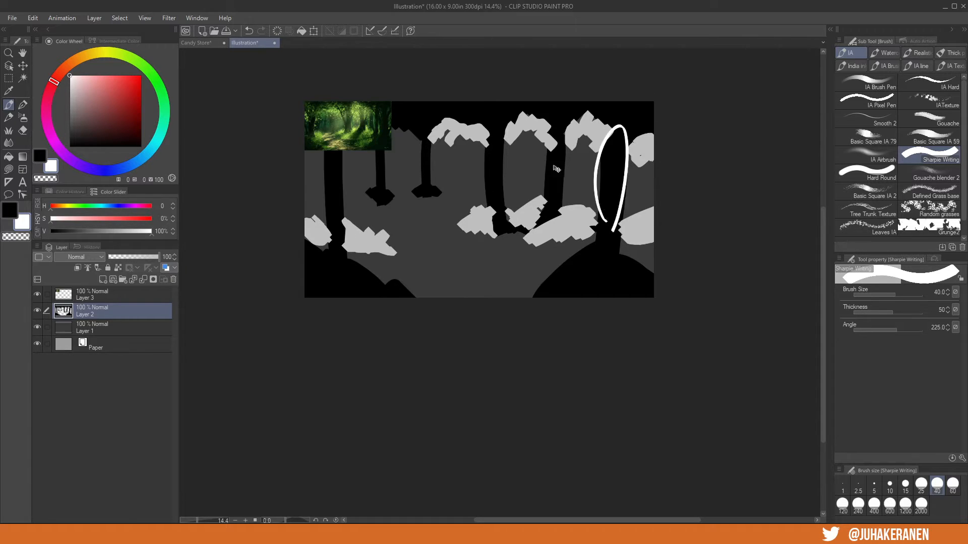
{"action": "key", "text": "ctrl+z"}
{"action": "mouse_move", "coordinate": [511, 200]}
{"action": "left_mouse_down"}
{"action": "mouse_move", "coordinate": [513, 129]}
{"action": "mouse_move", "coordinate": [511, 197]}
{"action": "left_mouse_up"}
{"action": "key", "text": "ctrl+z"}
{"action": "mouse_move", "coordinate": [571, 193]}
{"action": "left_mouse_down"}
{"action": "mouse_move", "coordinate": [607, 176]}
{"action": "mouse_move", "coordinate": [564, 206]}
{"action": "left_mouse_up"}
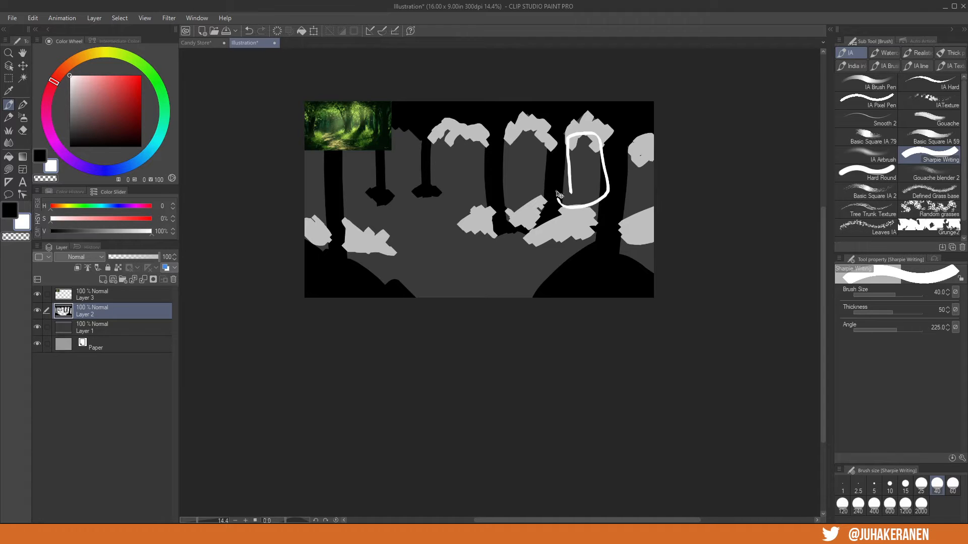
{"action": "key", "text": "ctrl+z"}
{"action": "mouse_move", "coordinate": [393, 187]}
{"action": "left_mouse_down"}
{"action": "mouse_move", "coordinate": [396, 140]}
{"action": "mouse_move", "coordinate": [423, 188]}
{"action": "mouse_move", "coordinate": [480, 137]}
{"action": "mouse_move", "coordinate": [446, 175]}
{"action": "left_mouse_up"}
{"action": "key", "text": "ctrl+z"}
{"action": "key", "text": "ctrl+z"}
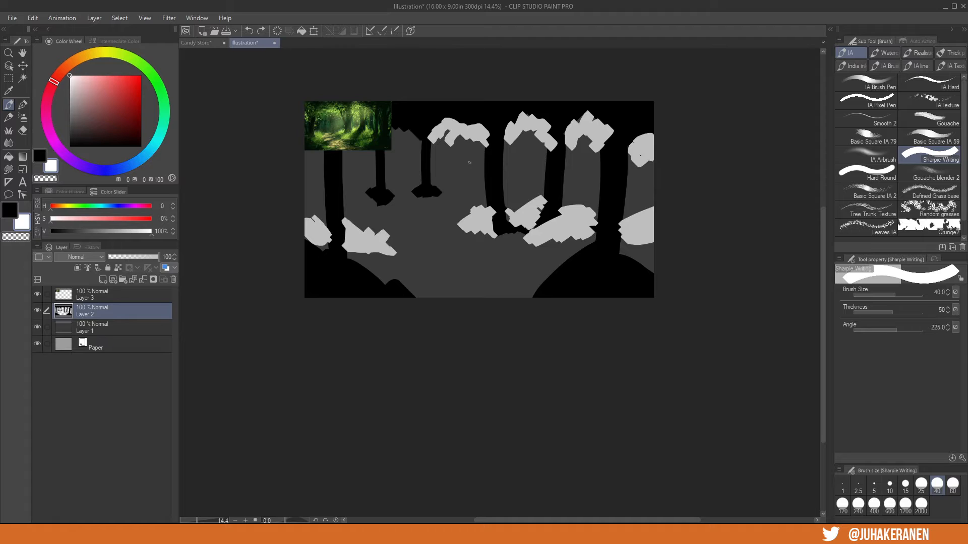
- Try painting light grey patches on the open ground between the mounds, using the sampled foliage grey and brush size 60
{"action": "left_click", "coordinate": [526, 127], "text": "alt"}
{"action": "key", "text": "bracketright"}
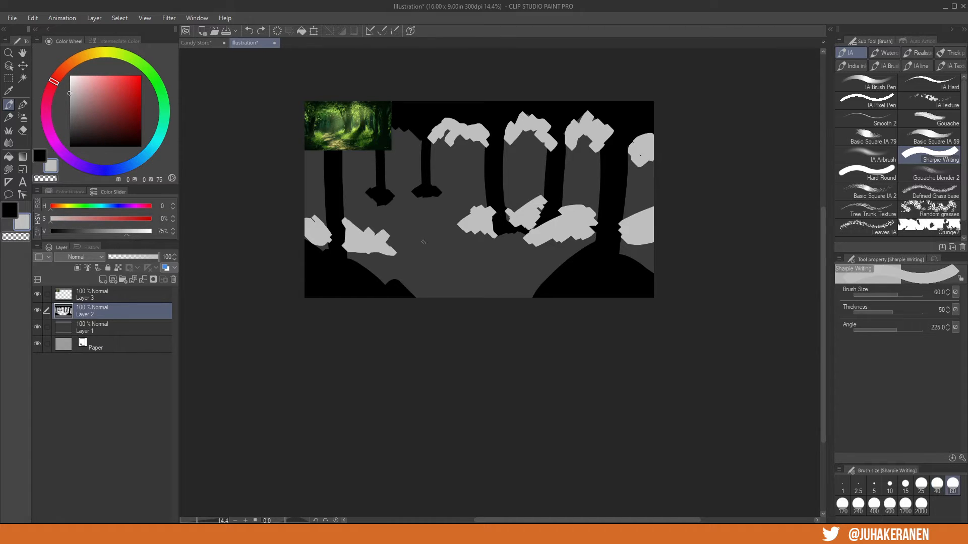
{"action": "mouse_move", "coordinate": [447, 264]}
{"action": "left_mouse_down"}
{"action": "mouse_move", "coordinate": [450, 254]}
{"action": "mouse_move", "coordinate": [443, 263]}
{"action": "left_mouse_up"}
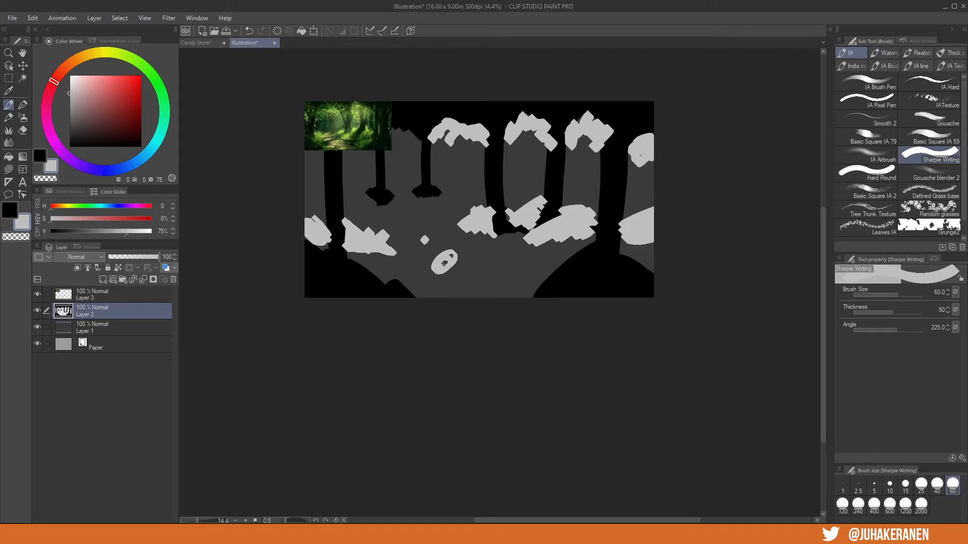
{"action": "mouse_move", "coordinate": [477, 302]}
{"action": "left_mouse_down"}
{"action": "mouse_move", "coordinate": [510, 262]}
{"action": "mouse_move", "coordinate": [497, 290]}
{"action": "mouse_move", "coordinate": [469, 292]}
{"action": "left_mouse_up"}
{"action": "key", "text": "ctrl+z"}
{"action": "key", "text": "ctrl+z"}
{"action": "key", "text": "ctrl+z"}
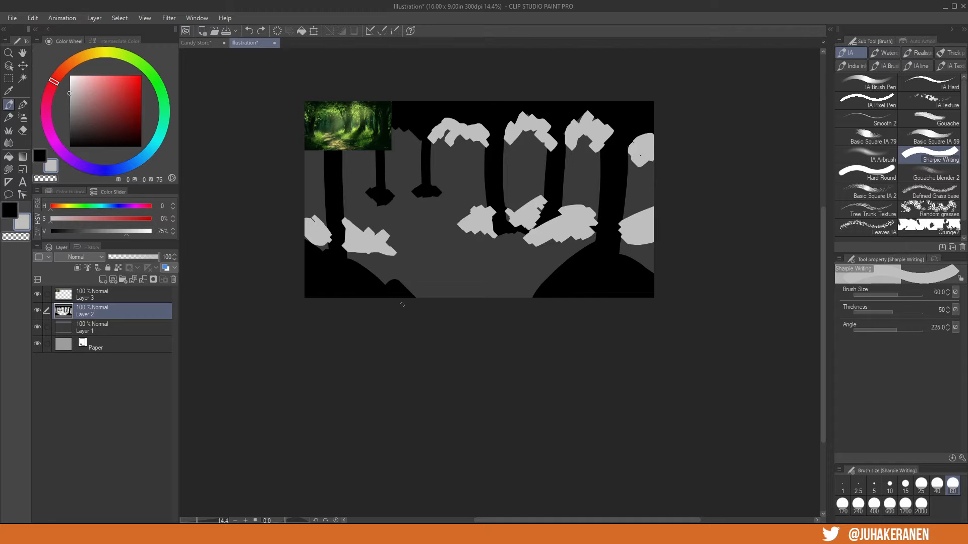
- Enlarge and round off the right-middle bush in light grey at brush size 240, and fill the leftmost leaf clump's gap at size 120
{"action": "key", "text": "bracketright"}
{"action": "key", "text": "bracketright"}
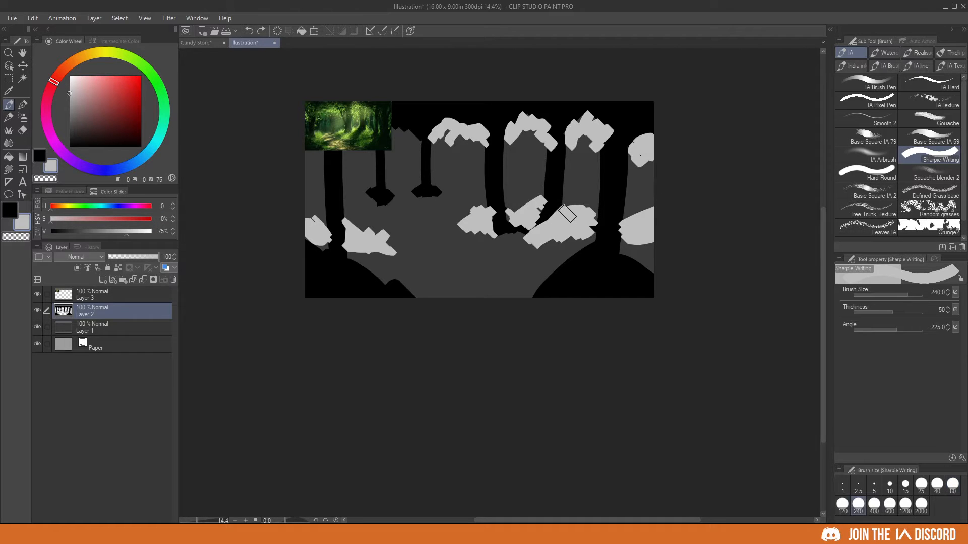
{"action": "mouse_move", "coordinate": [556, 225]}
{"action": "left_mouse_down"}
{"action": "mouse_move", "coordinate": [563, 214]}
{"action": "mouse_move", "coordinate": [597, 220]}
{"action": "mouse_move", "coordinate": [574, 237]}
{"action": "mouse_move", "coordinate": [549, 222]}
{"action": "mouse_move", "coordinate": [591, 213]}
{"action": "mouse_move", "coordinate": [519, 244]}
{"action": "left_mouse_up"}
{"action": "key", "text": "bracketleft"}
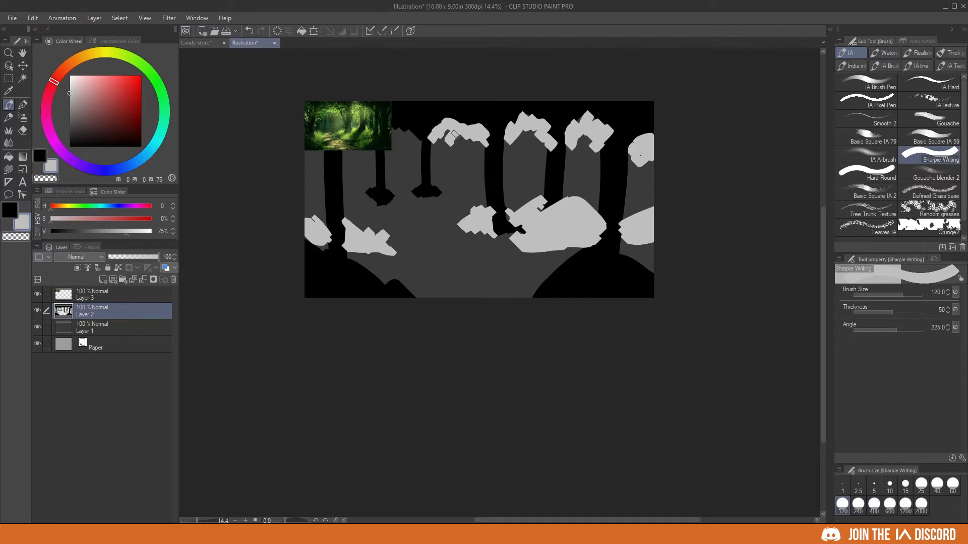
{"action": "left_click_drag", "start_coordinate": [453, 134], "coordinate": [534, 128]}
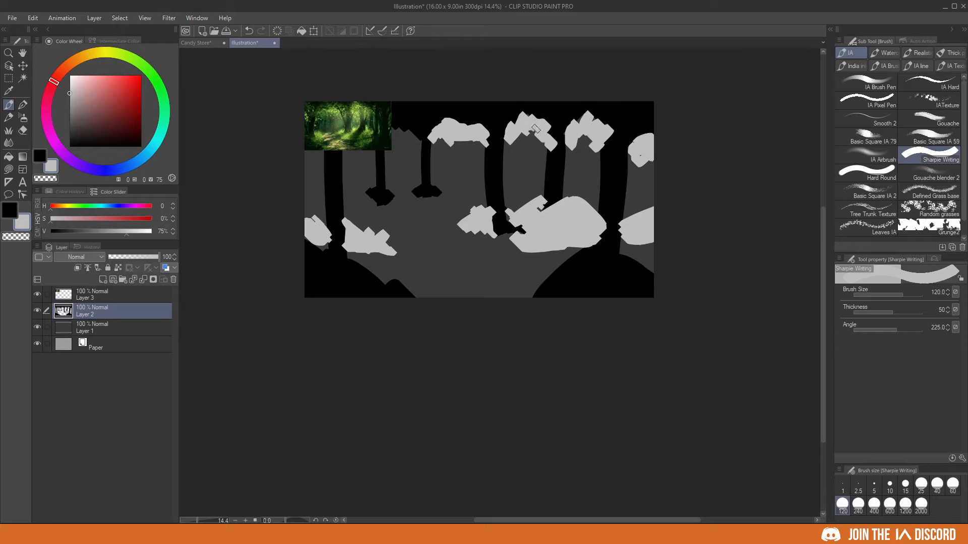
- Paint sampled black over the centres of the leftmost and third leaf clumps, and extend the base of the trunk between the bushes
{"action": "left_click", "coordinate": [605, 109], "text": "alt"}
{"action": "mouse_move", "coordinate": [589, 115]}
{"action": "left_mouse_down"}
{"action": "mouse_move", "coordinate": [577, 141]}
{"action": "mouse_move", "coordinate": [605, 126]}
{"action": "mouse_move", "coordinate": [597, 148]}
{"action": "left_mouse_up"}
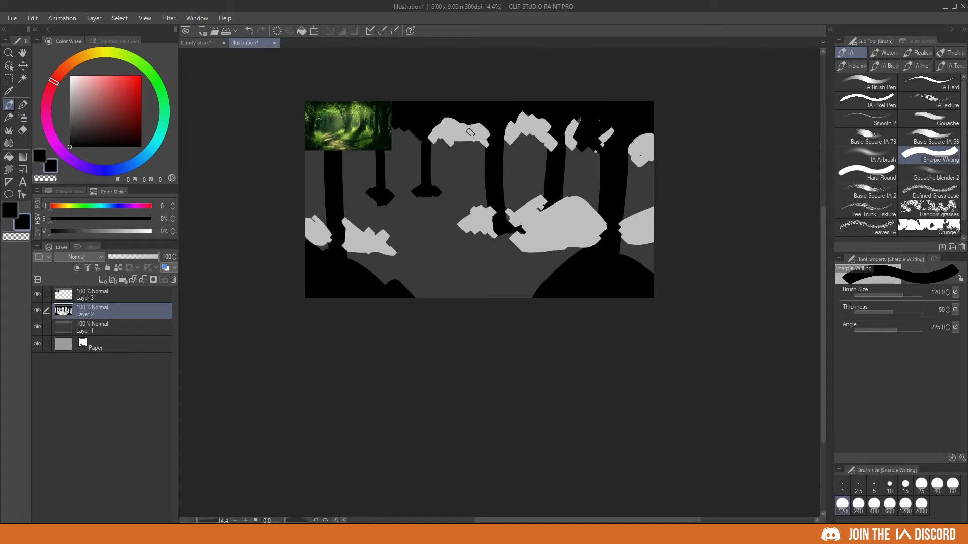
{"action": "mouse_move", "coordinate": [470, 132]}
{"action": "left_mouse_down"}
{"action": "mouse_move", "coordinate": [462, 126]}
{"action": "mouse_move", "coordinate": [446, 139]}
{"action": "left_mouse_up"}
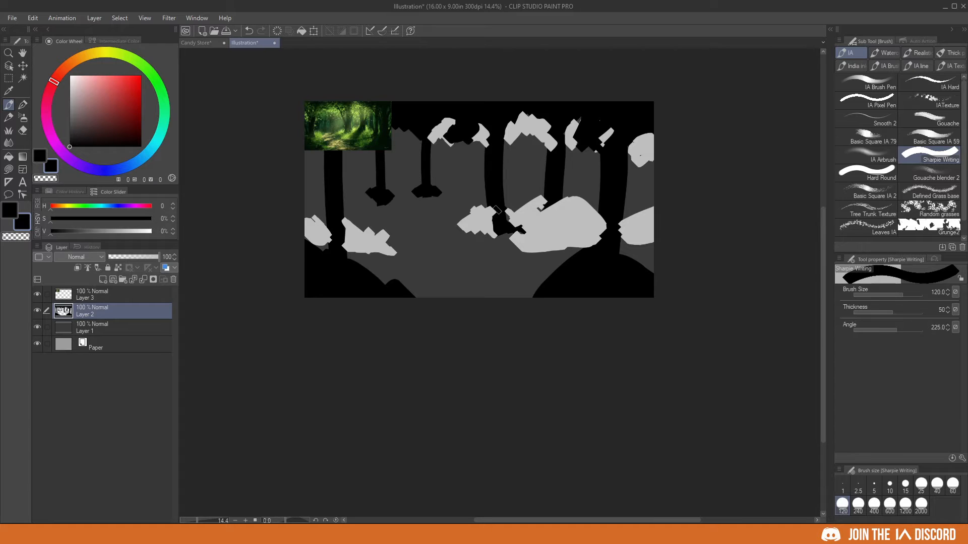
{"action": "left_click_drag", "start_coordinate": [498, 209], "coordinate": [498, 217]}
{"action": "left_click_drag", "start_coordinate": [476, 134], "coordinate": [461, 144]}
{"action": "left_click_drag", "start_coordinate": [537, 144], "coordinate": [522, 174]}
{"action": "left_click_drag", "start_coordinate": [595, 152], "coordinate": [572, 186]}
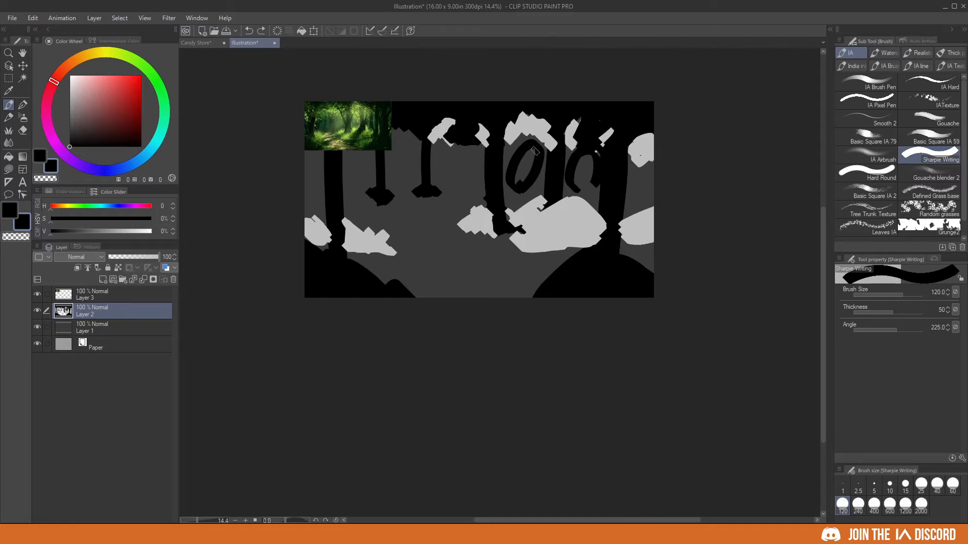
{"action": "key", "text": "ctrl+z"}
{"action": "key", "text": "ctrl+z"}
- Thicken the two middle trunks and the large right trunk in black, and trim the lower edges of the canopy's leaf clumps
{"action": "left_click_drag", "start_coordinate": [504, 146], "coordinate": [507, 201]}
{"action": "mouse_move", "coordinate": [527, 134]}
{"action": "left_mouse_down"}
{"action": "mouse_move", "coordinate": [510, 204]}
{"action": "mouse_move", "coordinate": [523, 223]}
{"action": "left_mouse_up"}
{"action": "left_click_drag", "start_coordinate": [481, 191], "coordinate": [488, 212]}
{"action": "left_click_drag", "start_coordinate": [490, 141], "coordinate": [506, 168]}
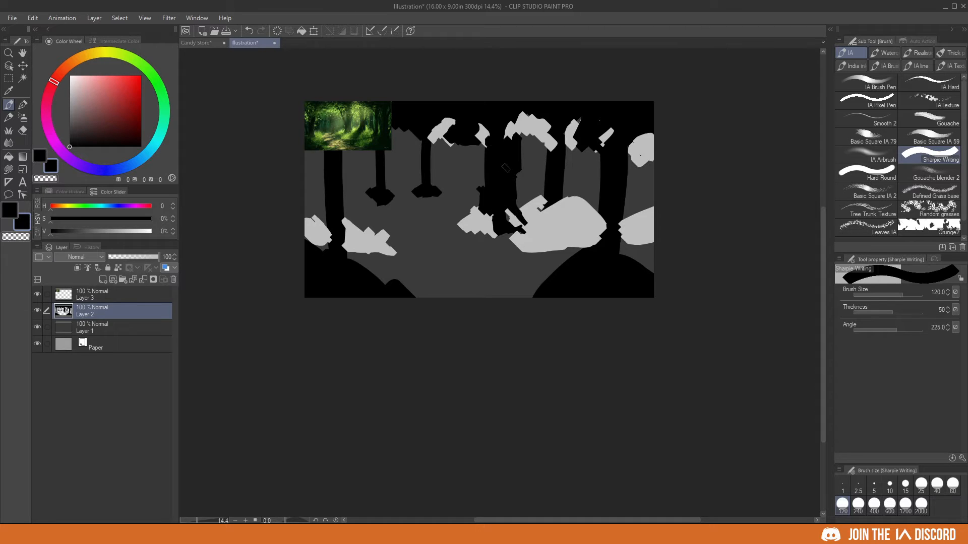
{"action": "mouse_move", "coordinate": [543, 141]}
{"action": "left_mouse_down"}
{"action": "mouse_move", "coordinate": [550, 182]}
{"action": "mouse_move", "coordinate": [545, 200]}
{"action": "mouse_move", "coordinate": [545, 171]}
{"action": "mouse_move", "coordinate": [540, 200]}
{"action": "left_mouse_up"}
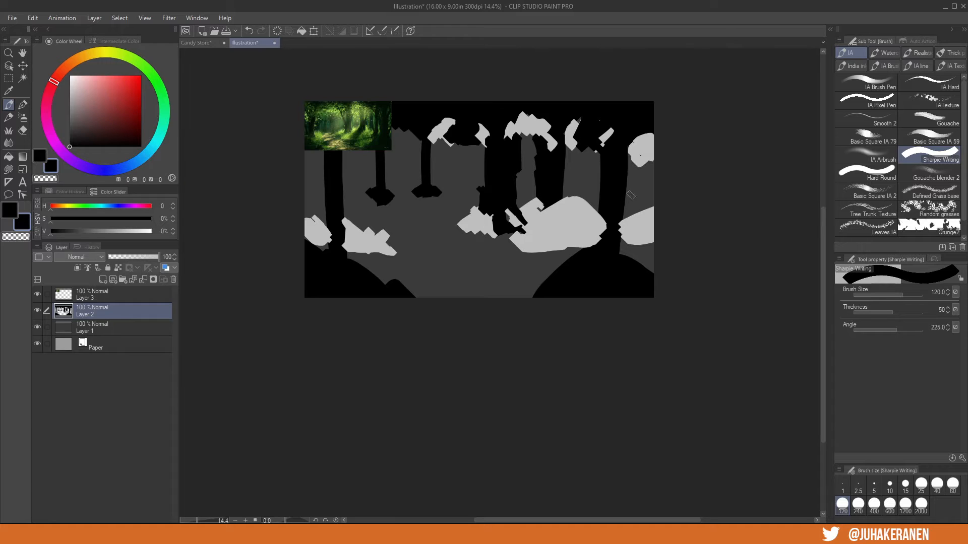
{"action": "mouse_move", "coordinate": [625, 136]}
{"action": "left_mouse_down"}
{"action": "mouse_move", "coordinate": [631, 206]}
{"action": "mouse_move", "coordinate": [639, 171]}
{"action": "mouse_move", "coordinate": [648, 210]}
{"action": "mouse_move", "coordinate": [647, 163]}
{"action": "mouse_move", "coordinate": [631, 255]}
{"action": "mouse_move", "coordinate": [627, 245]}
{"action": "mouse_move", "coordinate": [624, 227]}
{"action": "mouse_move", "coordinate": [652, 267]}
{"action": "left_mouse_up"}
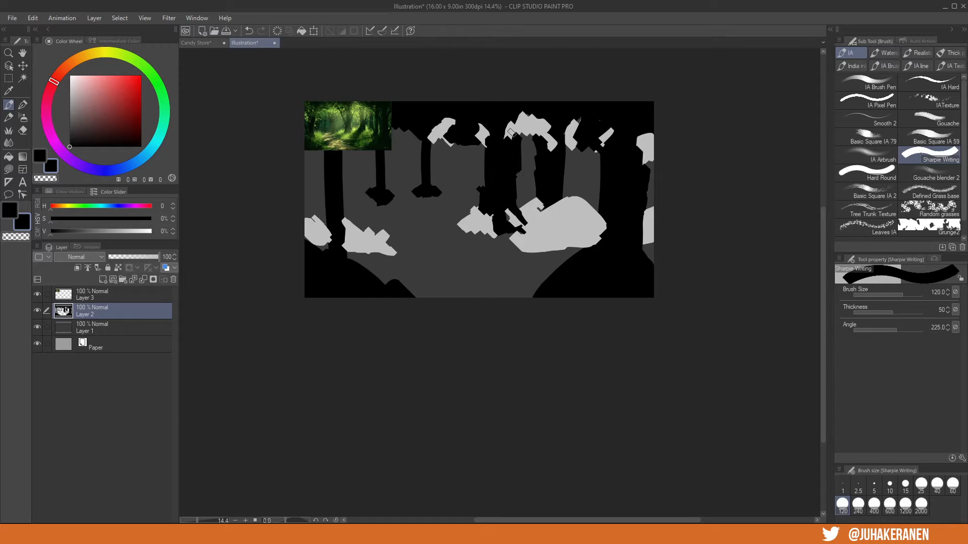
{"action": "mouse_move", "coordinate": [478, 137]}
{"action": "left_mouse_down"}
{"action": "mouse_move", "coordinate": [488, 143]}
{"action": "mouse_move", "coordinate": [473, 149]}
{"action": "mouse_move", "coordinate": [433, 144]}
{"action": "left_mouse_up"}
{"action": "mouse_move", "coordinate": [571, 142]}
{"action": "left_mouse_down"}
{"action": "mouse_move", "coordinate": [580, 148]}
{"action": "mouse_move", "coordinate": [581, 119]}
{"action": "left_mouse_up"}
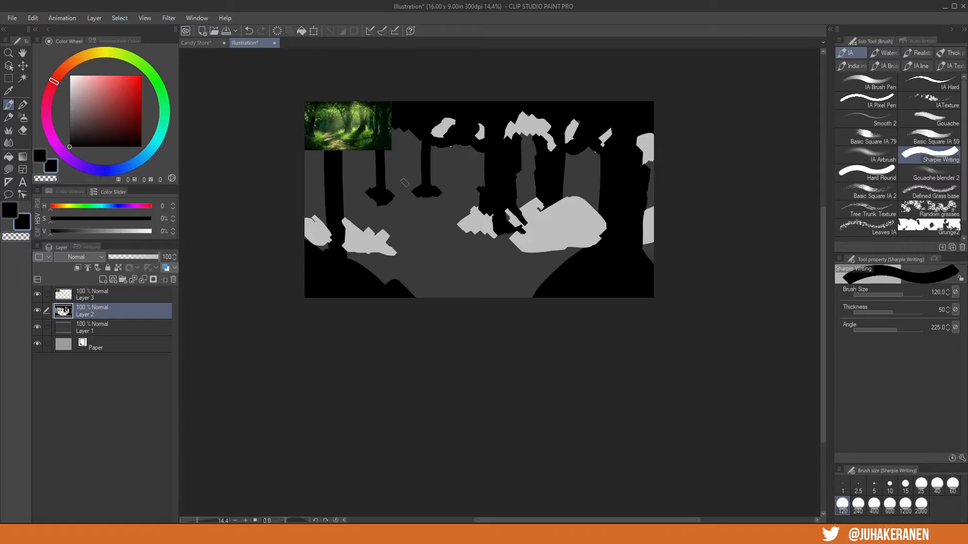
{"action": "left_click_drag", "start_coordinate": [358, 173], "coordinate": [366, 192]}
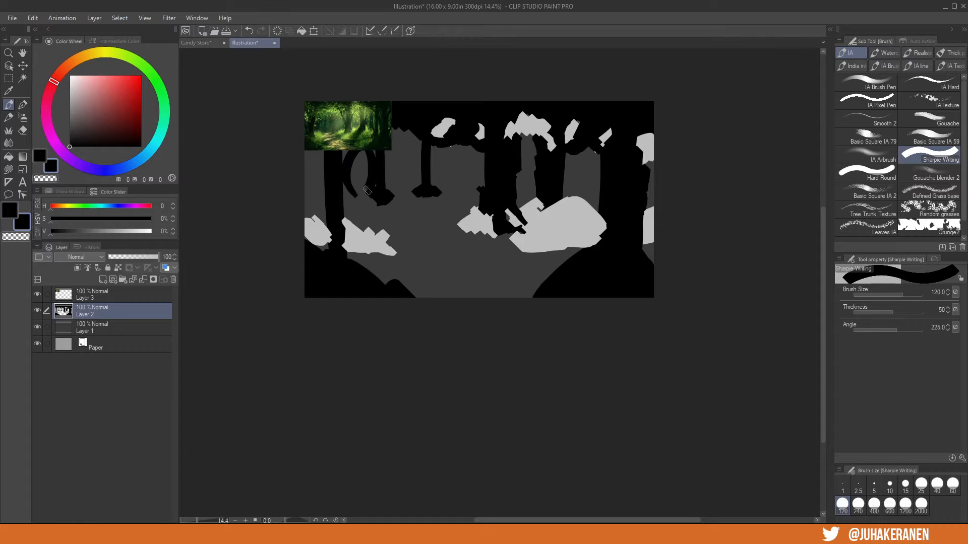
{"action": "left_click_drag", "start_coordinate": [409, 170], "coordinate": [412, 179]}
{"action": "mouse_move", "coordinate": [442, 151]}
{"action": "left_mouse_down"}
{"action": "mouse_move", "coordinate": [472, 196]}
{"action": "mouse_move", "coordinate": [462, 215]}
{"action": "left_mouse_up"}
{"action": "key", "text": "ctrl+z"}
{"action": "key", "text": "ctrl+z"}
{"action": "key", "text": "ctrl+z"}
{"action": "key", "text": "ctrl+z"}
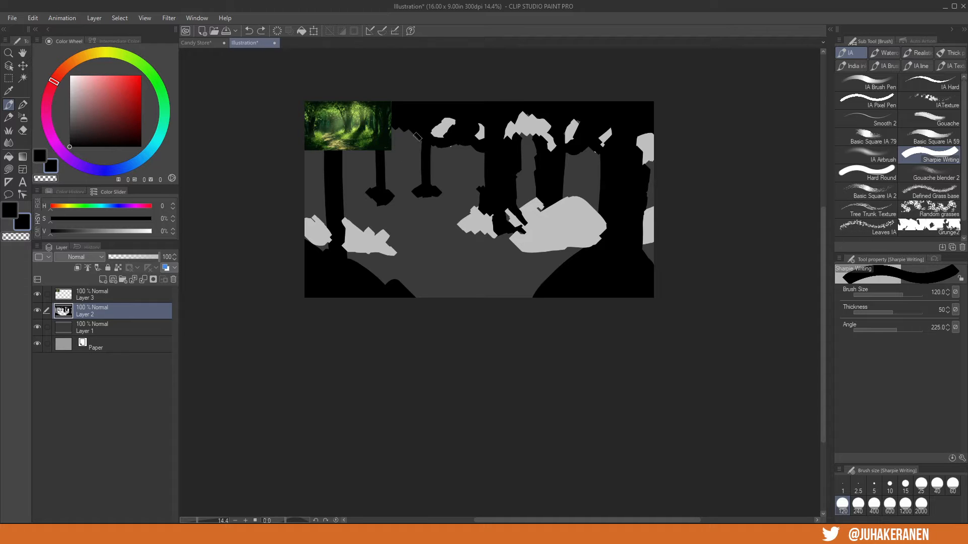
- Thicken the two small background trunks and the large left trunk in black with brush size 60
{"action": "key", "text": "bracketleft"}
{"action": "mouse_move", "coordinate": [383, 185]}
{"action": "left_mouse_down"}
{"action": "mouse_move", "coordinate": [396, 127]}
{"action": "mouse_move", "coordinate": [416, 179]}
{"action": "mouse_move", "coordinate": [422, 146]}
{"action": "left_mouse_up"}
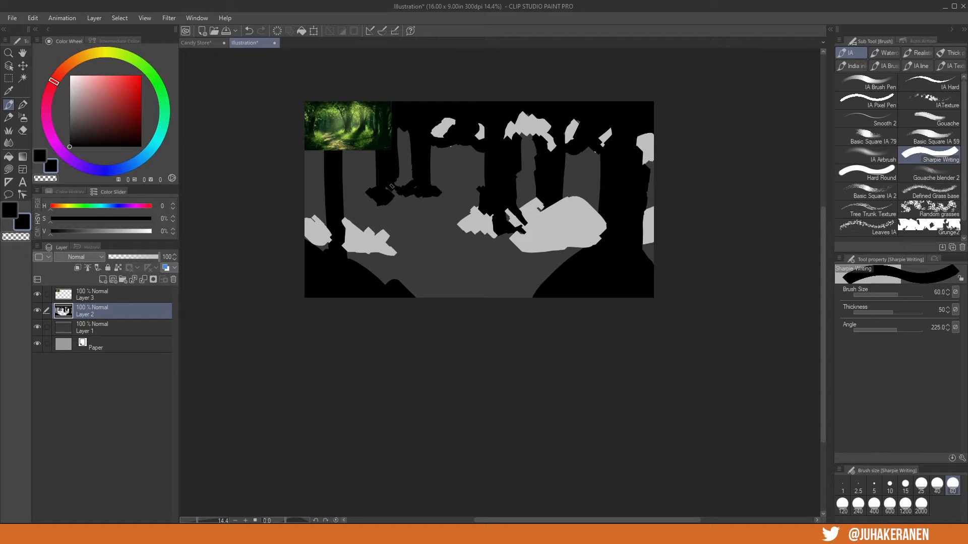
{"action": "mouse_move", "coordinate": [322, 151]}
{"action": "left_mouse_down"}
{"action": "mouse_move", "coordinate": [322, 211]}
{"action": "mouse_move", "coordinate": [312, 216]}
{"action": "mouse_move", "coordinate": [325, 211]}
{"action": "mouse_move", "coordinate": [324, 254]}
{"action": "mouse_move", "coordinate": [325, 234]}
{"action": "mouse_move", "coordinate": [315, 247]}
{"action": "mouse_move", "coordinate": [361, 230]}
{"action": "mouse_move", "coordinate": [348, 255]}
{"action": "mouse_move", "coordinate": [412, 251]}
{"action": "mouse_move", "coordinate": [355, 225]}
{"action": "mouse_move", "coordinate": [386, 227]}
{"action": "mouse_move", "coordinate": [395, 253]}
{"action": "left_mouse_up"}
- Fill out the left bush in the sampled light grey, and add leaf clumps below the canopy, including a large one above the right trunk
{"action": "key", "text": "bracketright"}
{"action": "left_click", "coordinate": [361, 229], "text": "alt"}
{"action": "key", "text": "bracketleft"}
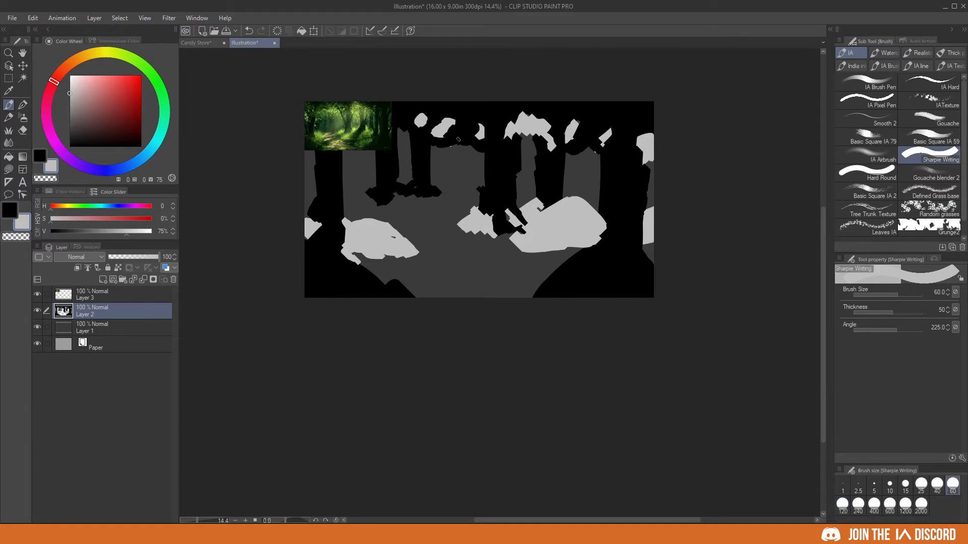
{"action": "left_click_drag", "start_coordinate": [458, 140], "coordinate": [460, 146]}
{"action": "key", "text": "bracketright"}
{"action": "mouse_move", "coordinate": [596, 145]}
{"action": "left_mouse_down"}
{"action": "mouse_move", "coordinate": [611, 130]}
{"action": "mouse_move", "coordinate": [602, 150]}
{"action": "mouse_move", "coordinate": [623, 154]}
{"action": "left_mouse_up"}
{"action": "key", "text": "bracketleft"}
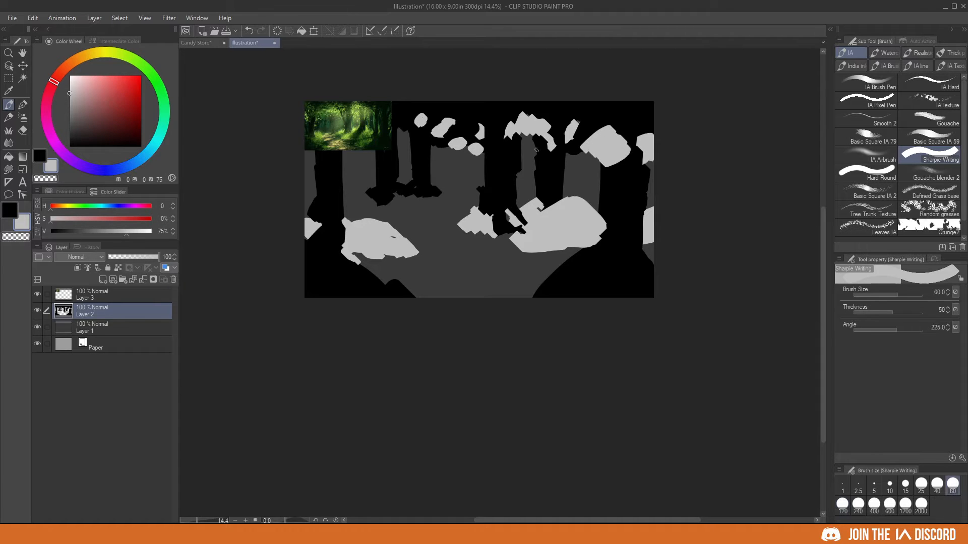
- Paint small light grey leaf clumps beside the middle trunks, enlarge the clump next to the reference image, and dab the right mound
{"action": "left_click_drag", "start_coordinate": [560, 151], "coordinate": [571, 148]}
{"action": "left_click_drag", "start_coordinate": [479, 127], "coordinate": [471, 132]}
{"action": "key", "text": "bracketright"}
{"action": "left_click_drag", "start_coordinate": [403, 121], "coordinate": [436, 117]}
{"action": "key", "text": "bracketright"}
{"action": "key", "text": "bracketleft"}
{"action": "key", "text": "bracketleft"}
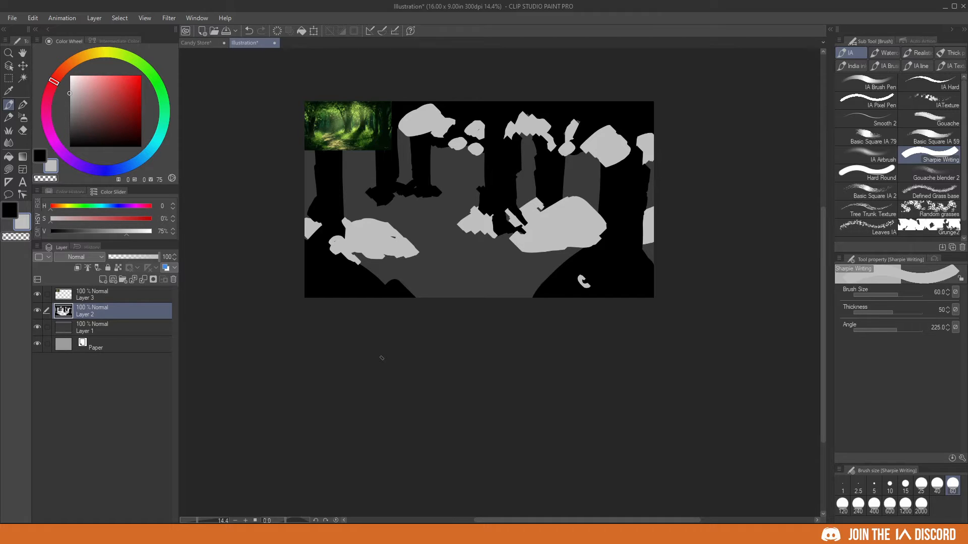
- Merge the silhouette layer into Layer 1 and fill a new layer above it with green of hue 100, saturation 76%, value 49%
{"action": "key", "text": "ctrl+e"}
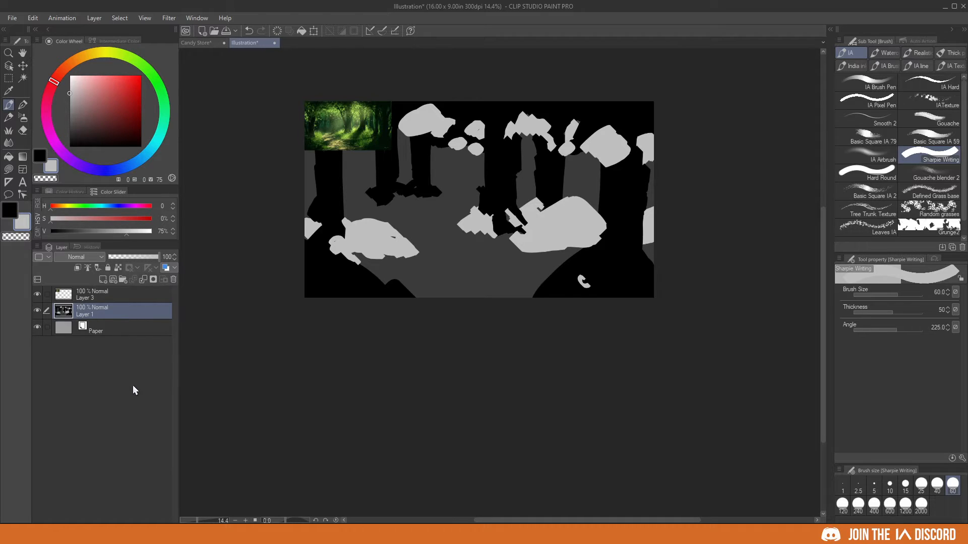
{"action": "left_click", "coordinate": [103, 279]}
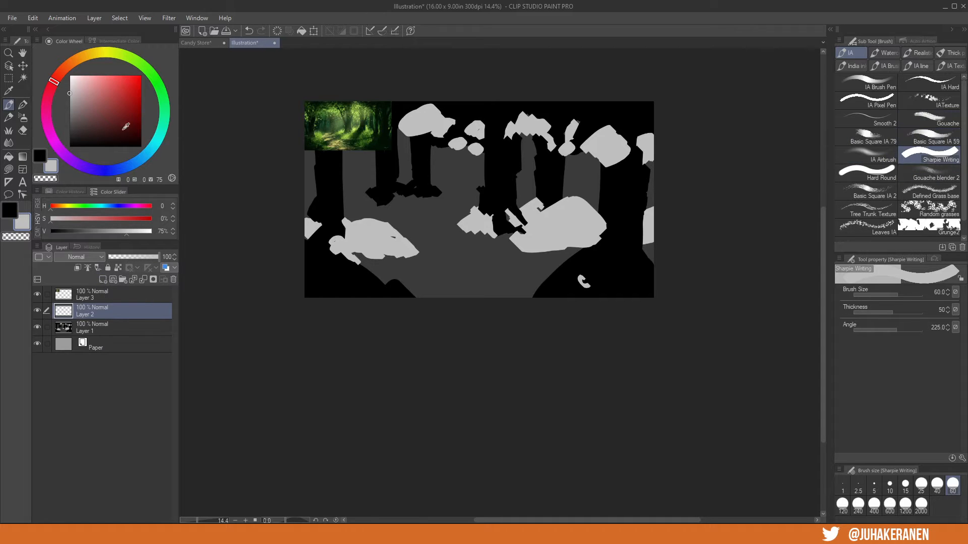
{"action": "left_click", "coordinate": [139, 62]}
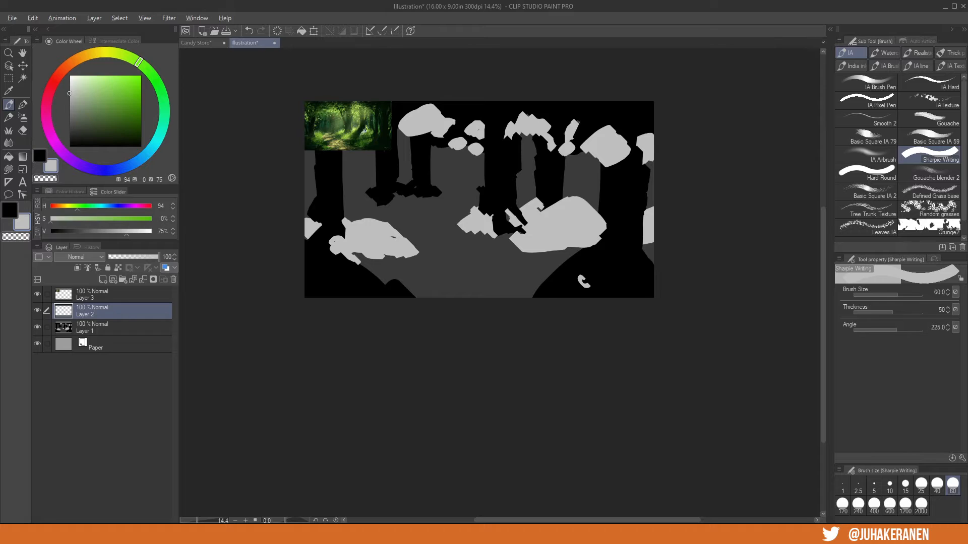
{"action": "left_click", "coordinate": [367, 132], "text": "alt"}
{"action": "left_click", "coordinate": [124, 111]}
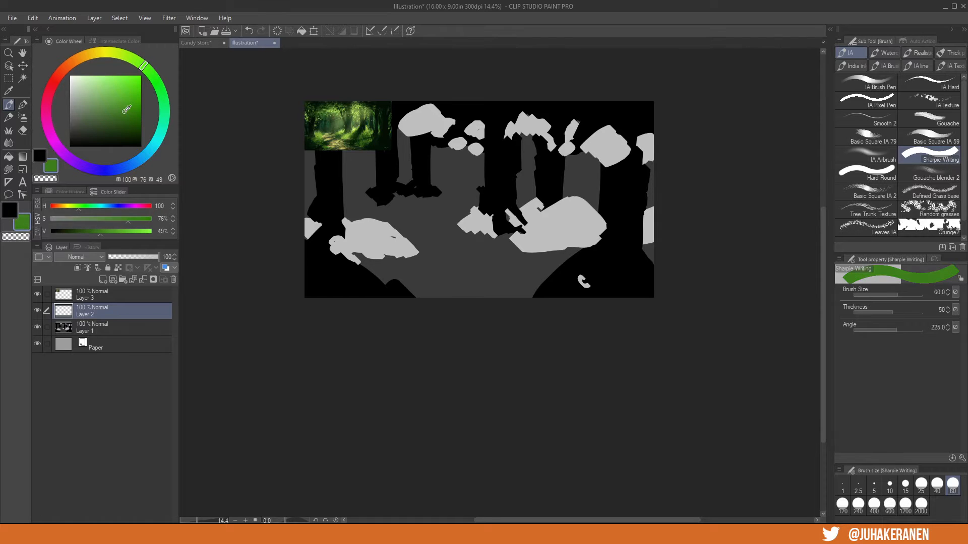
{"action": "mouse_move", "coordinate": [277, 320]}
{"action": "left_mouse_down"}
{"action": "mouse_move", "coordinate": [745, 209]}
{"action": "mouse_move", "coordinate": [261, 357]}
{"action": "left_mouse_up"}
- Set the green layer's blending mode to Color and merge it into Layer 1
{"action": "left_click", "coordinate": [91, 257]}
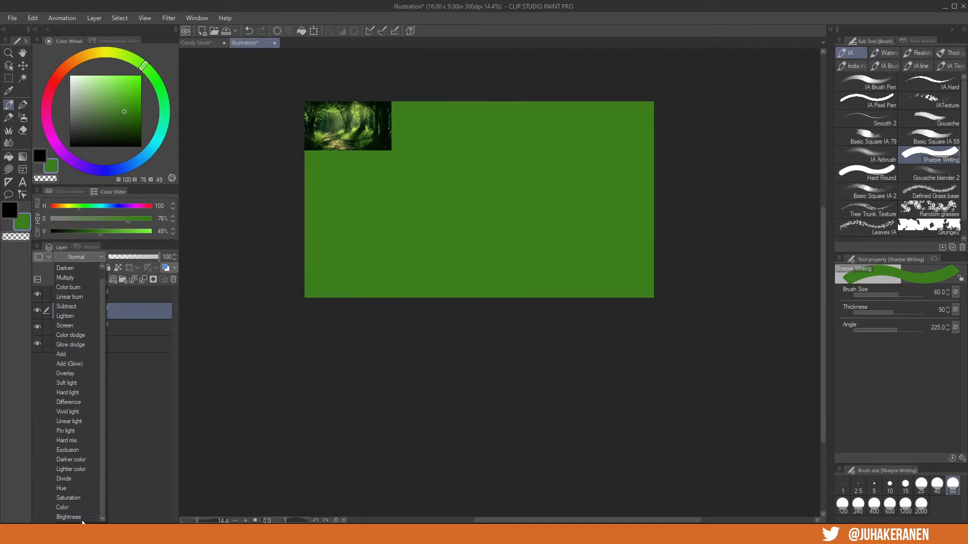
{"action": "left_click", "coordinate": [83, 504]}
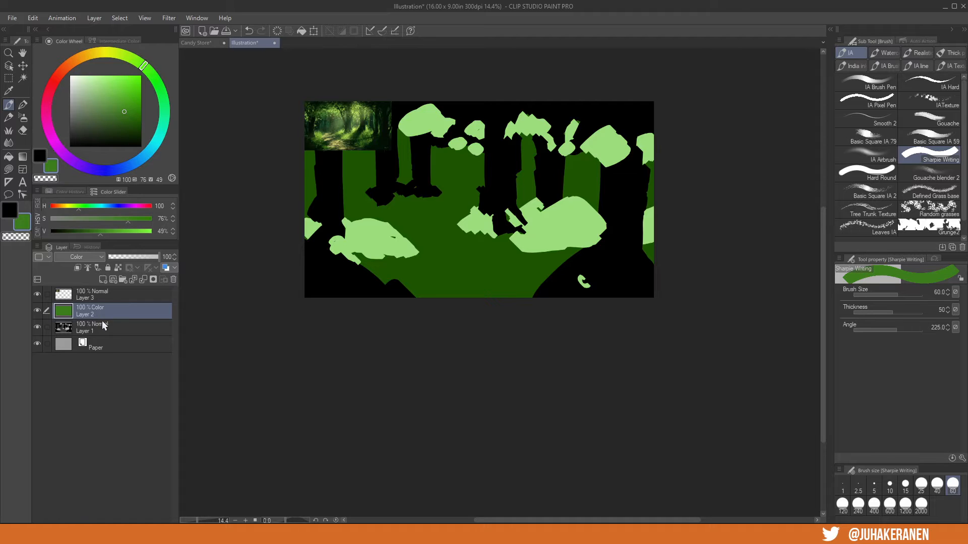
{"action": "key", "text": "ctrl+e"}
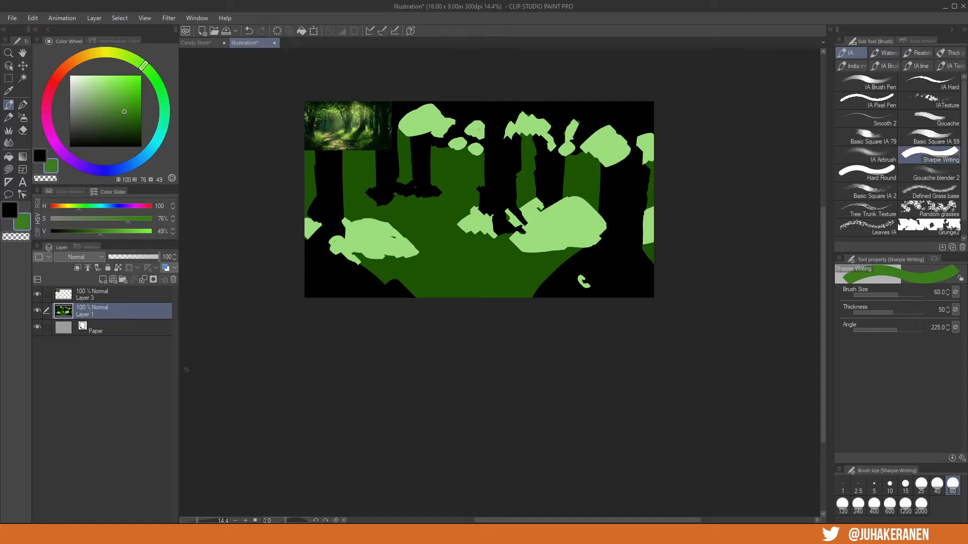
- Sample the light foliage green and fill in the notch at the upper edge of the left bush
{"action": "left_click", "coordinate": [456, 273]}
{"action": "left_click_drag", "start_coordinate": [479, 281], "coordinate": [459, 300]}
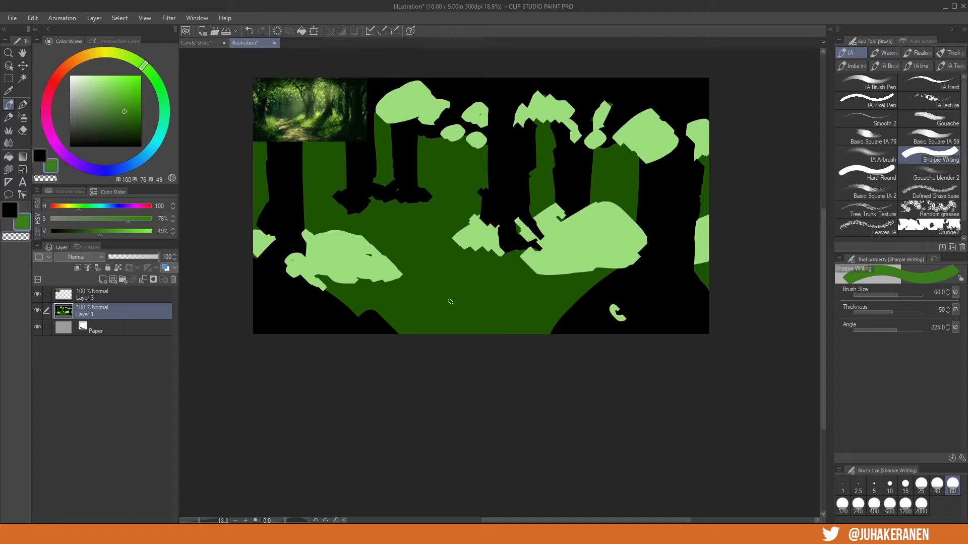
{"action": "left_click", "coordinate": [380, 246], "text": "alt"}
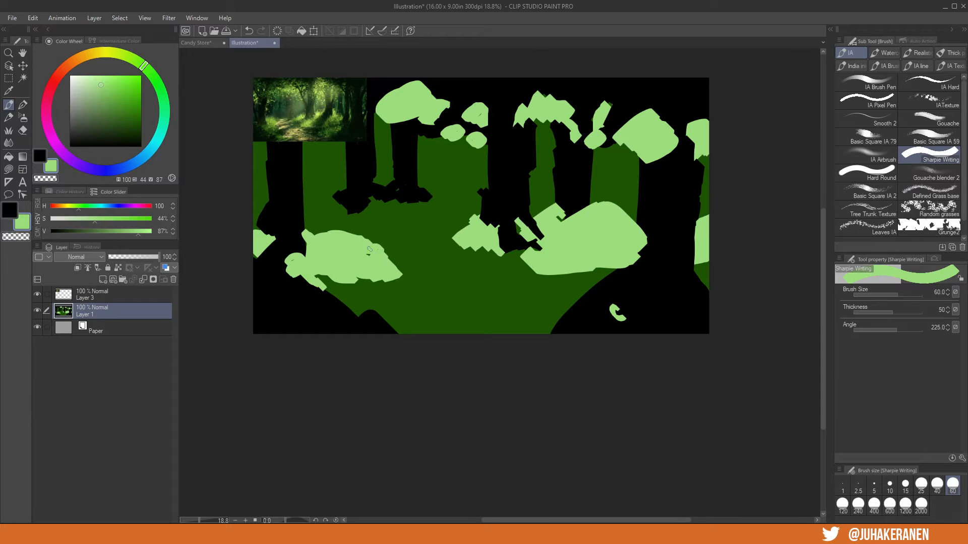
{"action": "scroll", "coordinate": [370, 249], "scroll_direction": "down", "scroll_amount": 2}
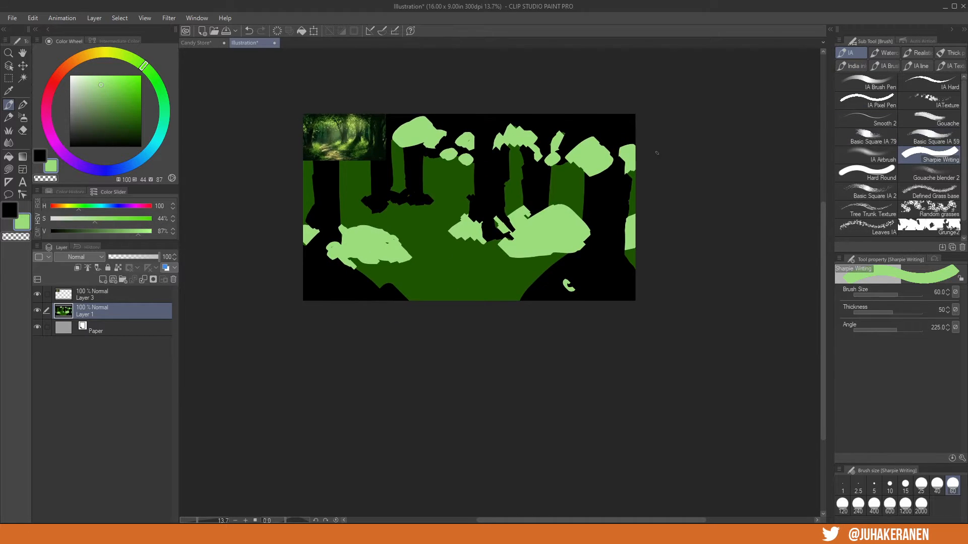
{"action": "scroll", "coordinate": [446, 275], "scroll_direction": "up", "scroll_amount": 2}
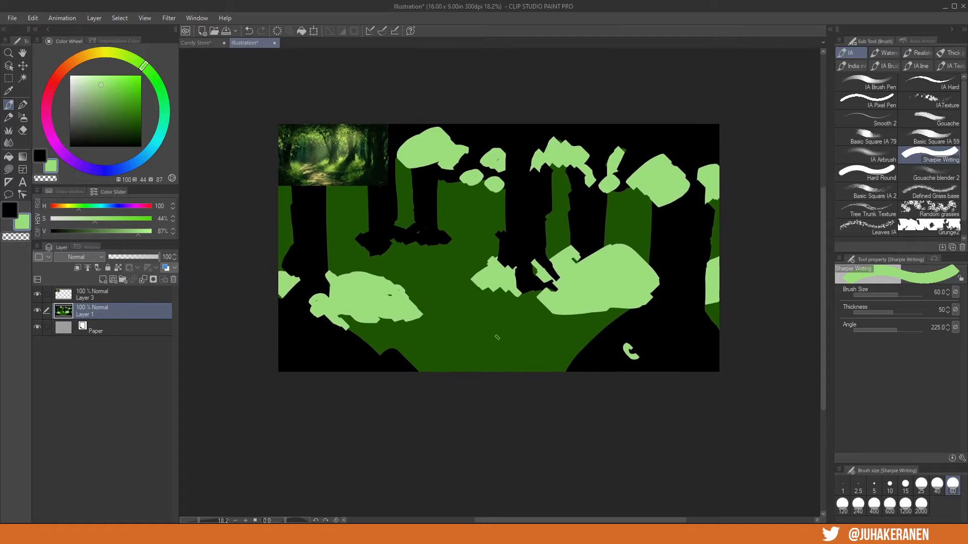
- Apply Level Correction to the painting, raising the RGB output black level and brightening the Green channel with its input levels
{"action": "key", "text": "ctrl+l"}
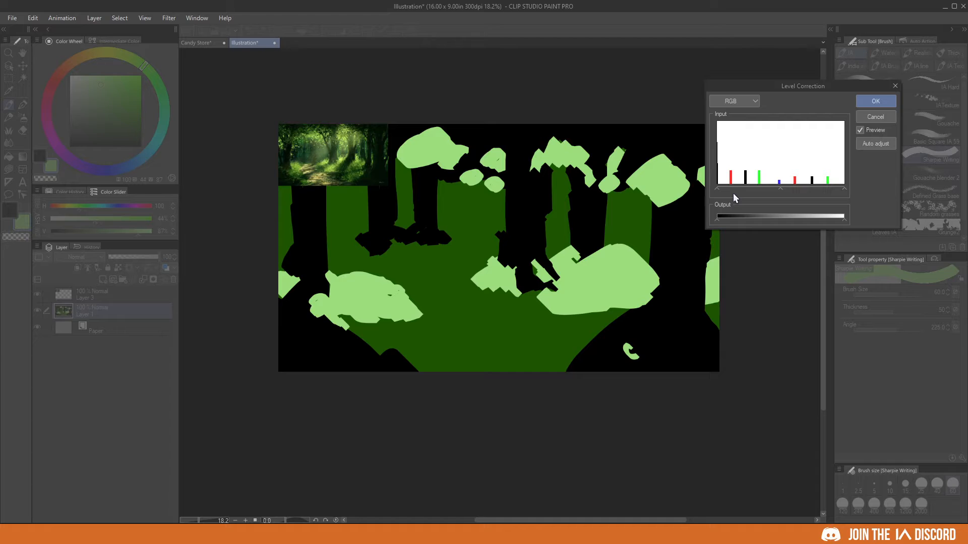
{"action": "mouse_move", "coordinate": [722, 219]}
{"action": "left_mouse_down"}
{"action": "mouse_move", "coordinate": [743, 218]}
{"action": "mouse_move", "coordinate": [730, 220]}
{"action": "left_mouse_up"}
{"action": "left_click", "coordinate": [735, 101]}
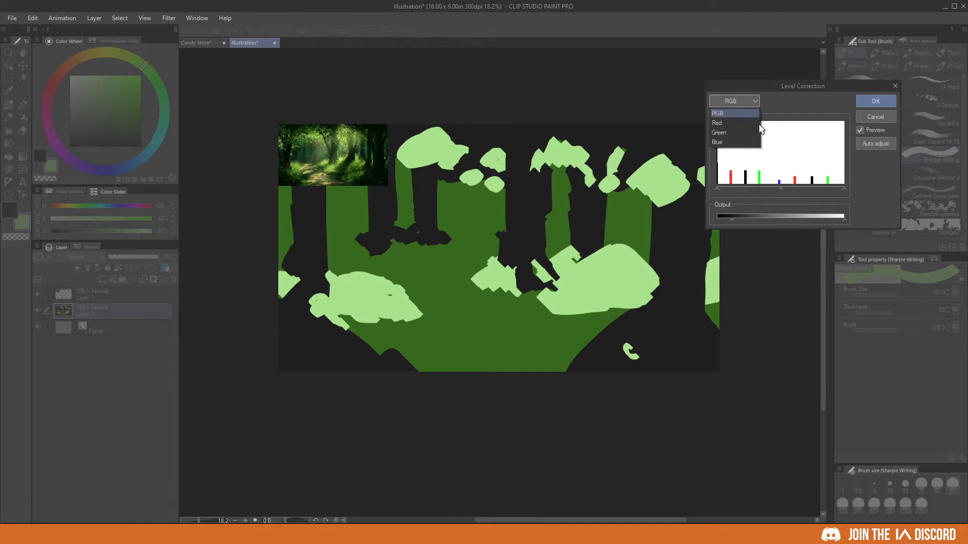
{"action": "left_click", "coordinate": [747, 130]}
{"action": "mouse_move", "coordinate": [781, 188]}
{"action": "left_mouse_down"}
{"action": "mouse_move", "coordinate": [834, 189]}
{"action": "mouse_move", "coordinate": [775, 189]}
{"action": "left_mouse_up"}
- Lower the Blue channel's output white level slightly, compare with the preview off and on, and accept the level correction
{"action": "left_click", "coordinate": [746, 102]}
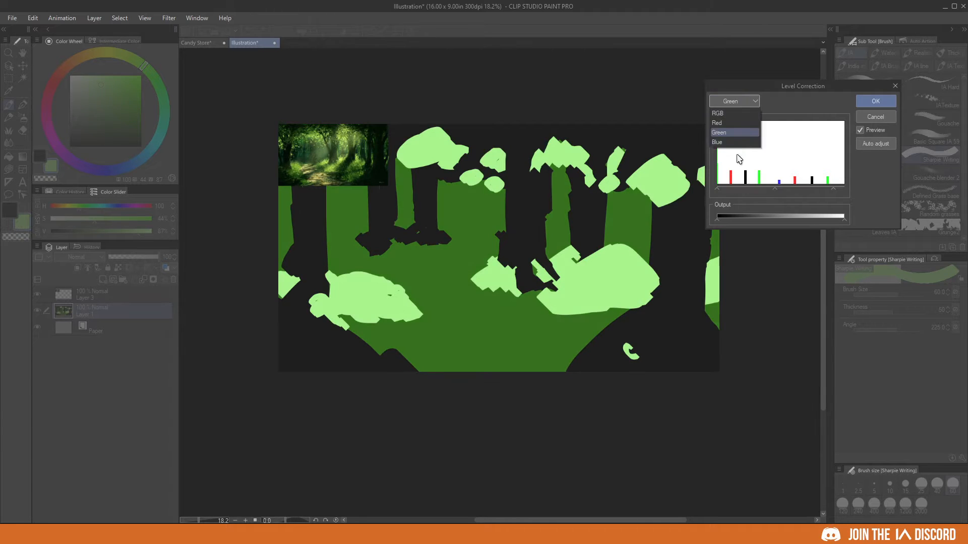
{"action": "left_click", "coordinate": [735, 143]}
{"action": "left_click", "coordinate": [860, 130]}
{"action": "left_click", "coordinate": [860, 130]}
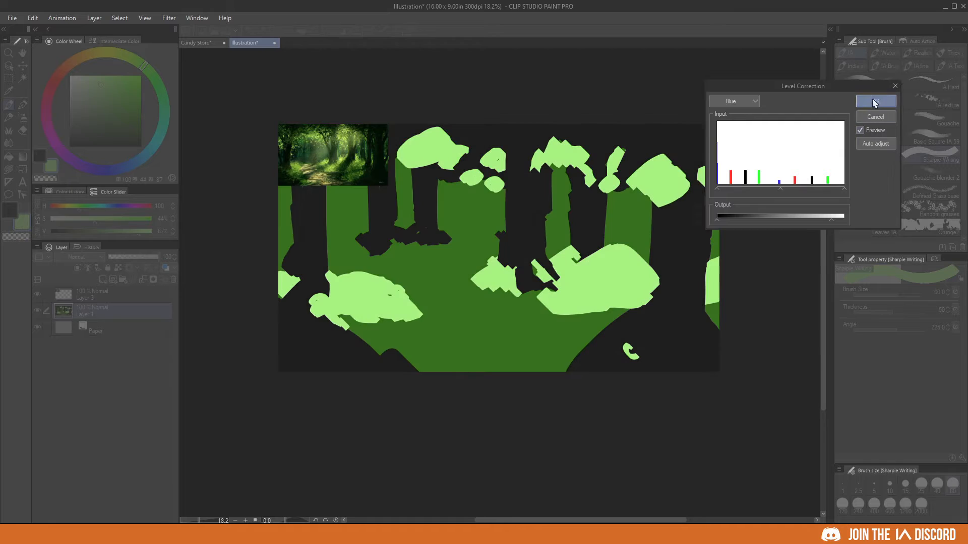
{"action": "left_click", "coordinate": [876, 102]}
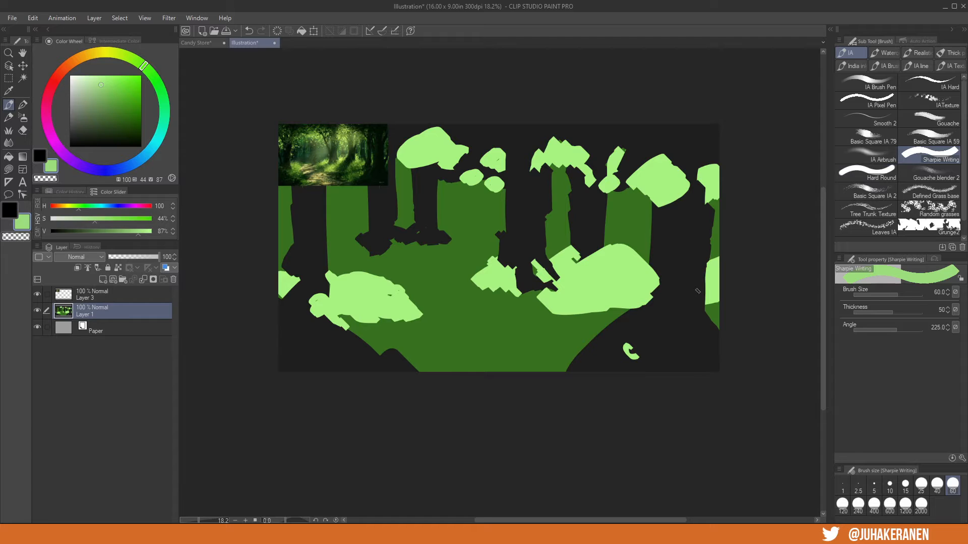
- With the Basic Square IA 79 brush at size 120, sample the mid green and paint a canopy band across the treetops
{"action": "left_click", "coordinate": [926, 135]}
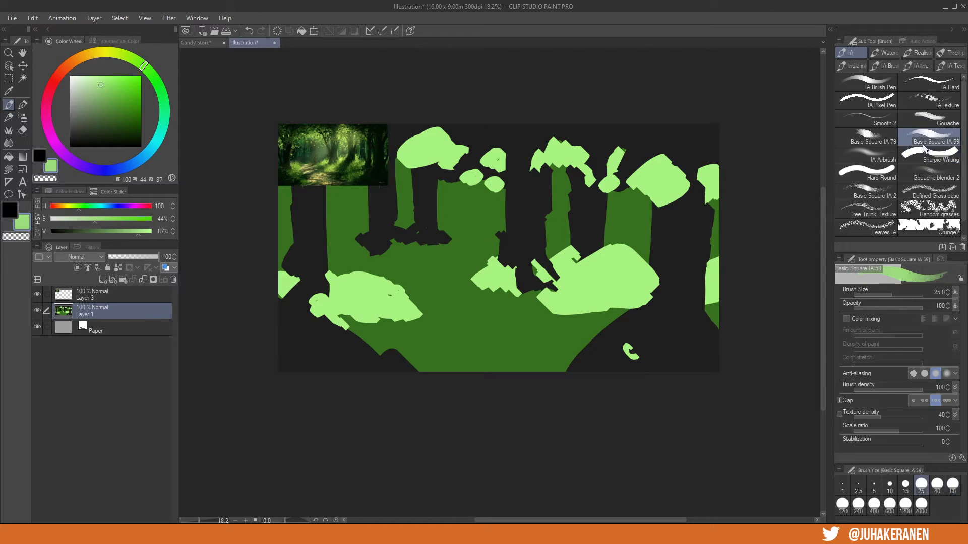
{"action": "left_click", "coordinate": [880, 137]}
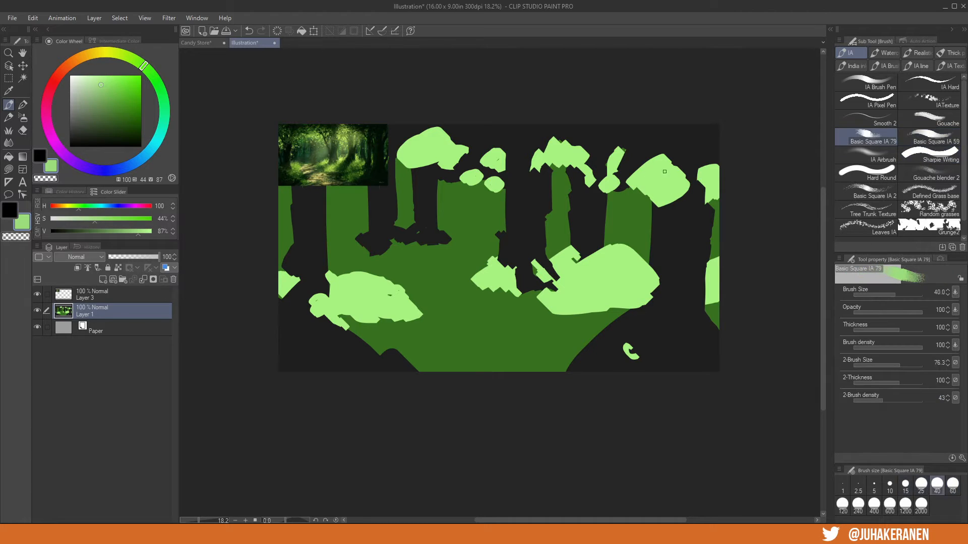
{"action": "key", "text": "bracketleft"}
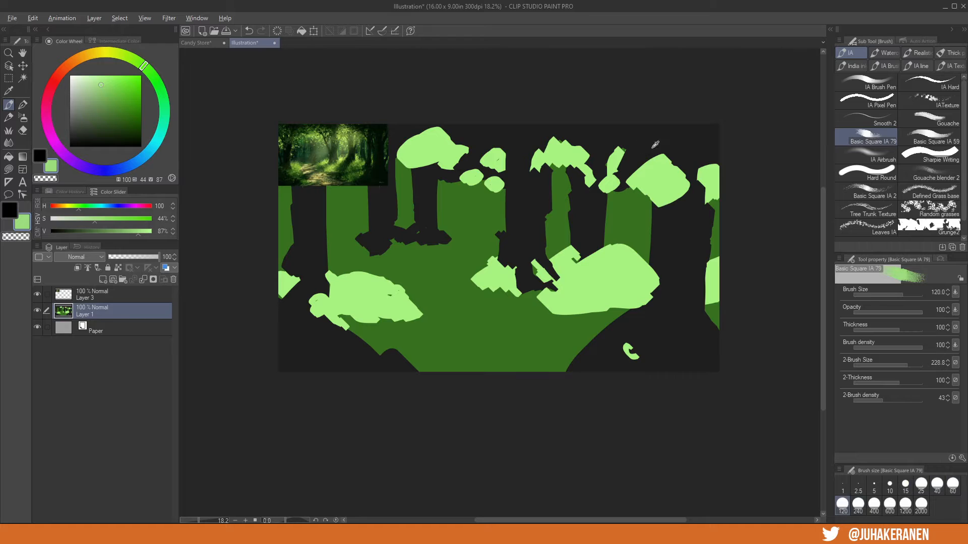
{"action": "left_click", "coordinate": [647, 162], "text": "alt"}
{"action": "left_click", "coordinate": [626, 199], "text": "alt"}
{"action": "mouse_move", "coordinate": [625, 159]}
{"action": "left_mouse_down"}
{"action": "mouse_move", "coordinate": [675, 174]}
{"action": "mouse_move", "coordinate": [693, 160]}
{"action": "mouse_move", "coordinate": [715, 174]}
{"action": "mouse_move", "coordinate": [557, 135]}
{"action": "mouse_move", "coordinate": [527, 151]}
{"action": "mouse_move", "coordinate": [550, 134]}
{"action": "mouse_move", "coordinate": [598, 163]}
{"action": "mouse_move", "coordinate": [643, 151]}
{"action": "mouse_move", "coordinate": [682, 168]}
{"action": "left_mouse_up"}
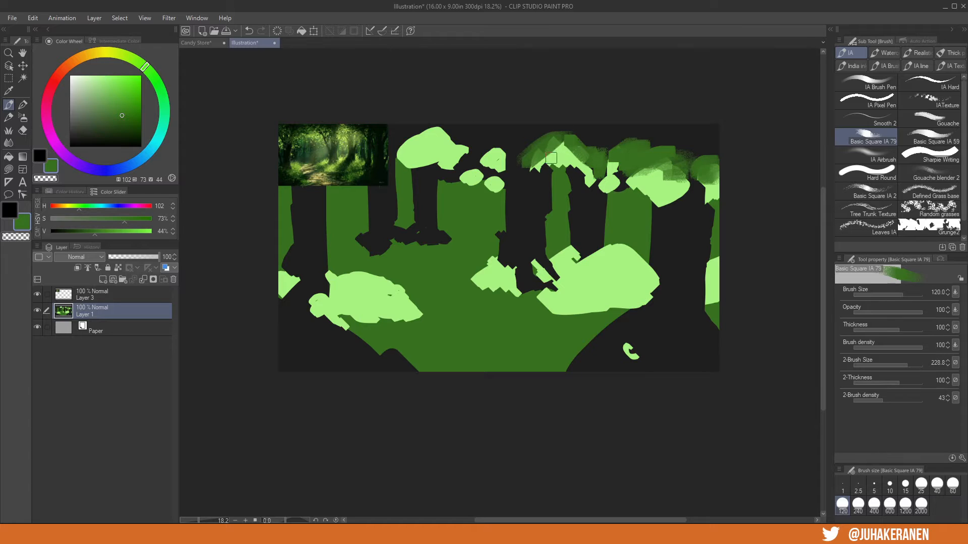
{"action": "mouse_move", "coordinate": [538, 142]}
{"action": "left_mouse_down"}
{"action": "mouse_move", "coordinate": [515, 161]}
{"action": "mouse_move", "coordinate": [509, 142]}
{"action": "mouse_move", "coordinate": [467, 152]}
{"action": "mouse_move", "coordinate": [426, 124]}
{"action": "mouse_move", "coordinate": [403, 132]}
{"action": "left_mouse_up"}
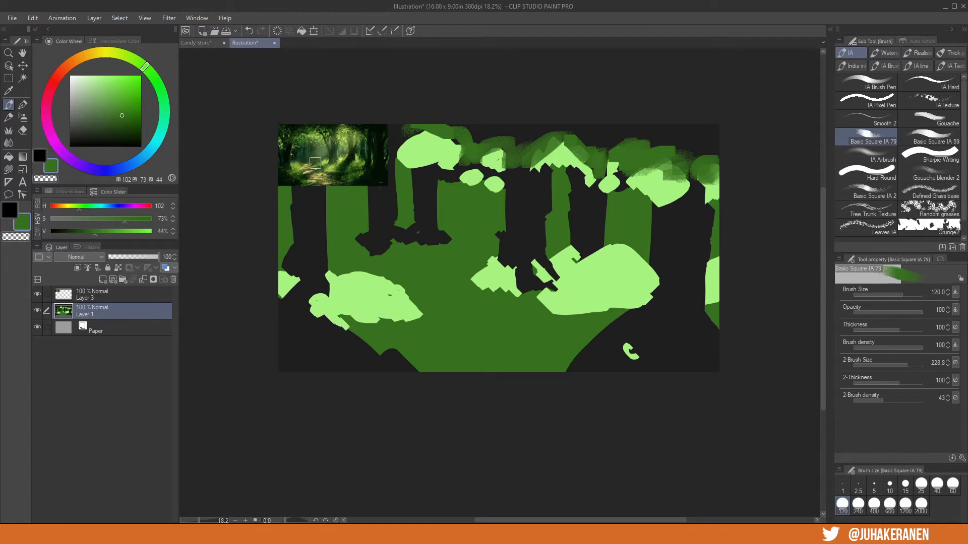
{"action": "left_click", "coordinate": [141, 298]}
{"action": "mouse_move", "coordinate": [337, 158]}
{"action": "left_mouse_down"}
{"action": "mouse_move", "coordinate": [373, 144]}
{"action": "mouse_move", "coordinate": [328, 126]}
{"action": "mouse_move", "coordinate": [295, 157]}
{"action": "mouse_move", "coordinate": [305, 148]}
{"action": "mouse_move", "coordinate": [351, 156]}
{"action": "mouse_move", "coordinate": [306, 173]}
{"action": "mouse_move", "coordinate": [313, 167]}
{"action": "left_mouse_up"}
{"action": "key", "text": "ctrl+z"}
{"action": "key", "text": "ctrl+z"}
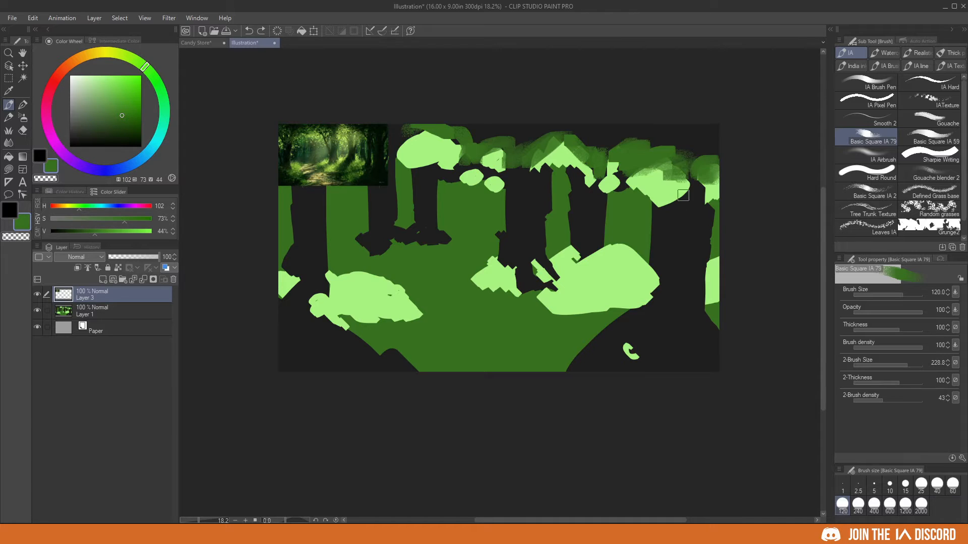
{"action": "left_click_drag", "start_coordinate": [413, 129], "coordinate": [388, 132]}
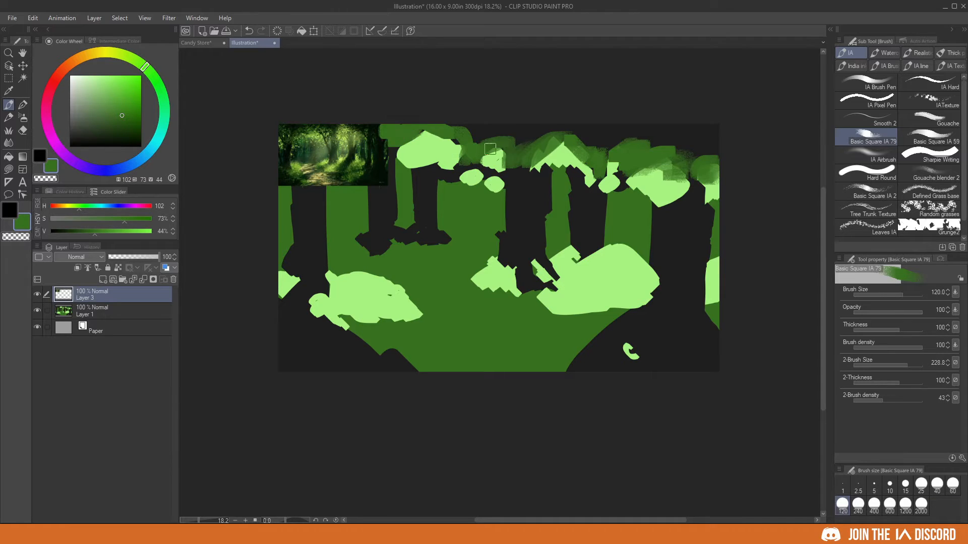
{"action": "key", "text": "ctrl+z"}
{"action": "key", "text": "ctrl+z"}
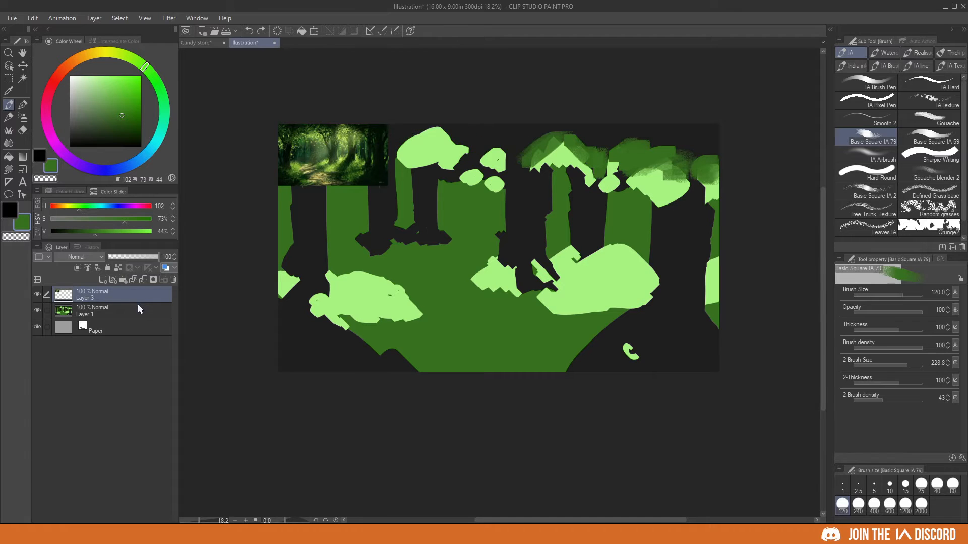
{"action": "key", "text": "ctrl+y"}
- On Layer 1, extend the green canopy to the reference image and paint sampled dark gray over the green patches on the right trunk and mound
{"action": "left_click", "coordinate": [143, 309]}
{"action": "mouse_move", "coordinate": [396, 150]}
{"action": "left_mouse_down"}
{"action": "mouse_move", "coordinate": [403, 139]}
{"action": "mouse_move", "coordinate": [394, 121]}
{"action": "left_mouse_up"}
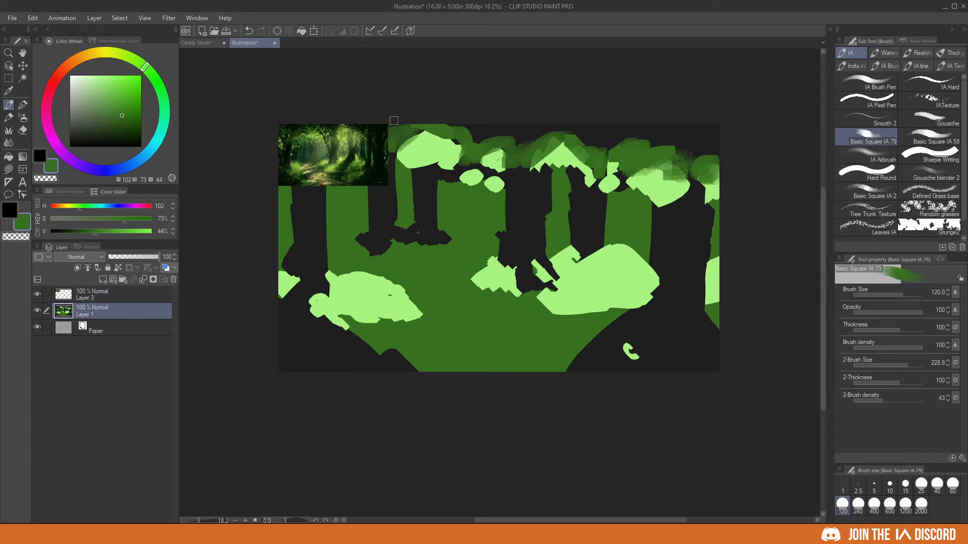
{"action": "mouse_move", "coordinate": [286, 221]}
{"action": "left_mouse_down"}
{"action": "mouse_move", "coordinate": [322, 215]}
{"action": "mouse_move", "coordinate": [687, 336]}
{"action": "mouse_move", "coordinate": [221, 233]}
{"action": "mouse_move", "coordinate": [756, 225]}
{"action": "left_mouse_up"}
{"action": "key", "text": "ctrl+z"}
{"action": "left_click", "coordinate": [670, 319], "text": "alt"}
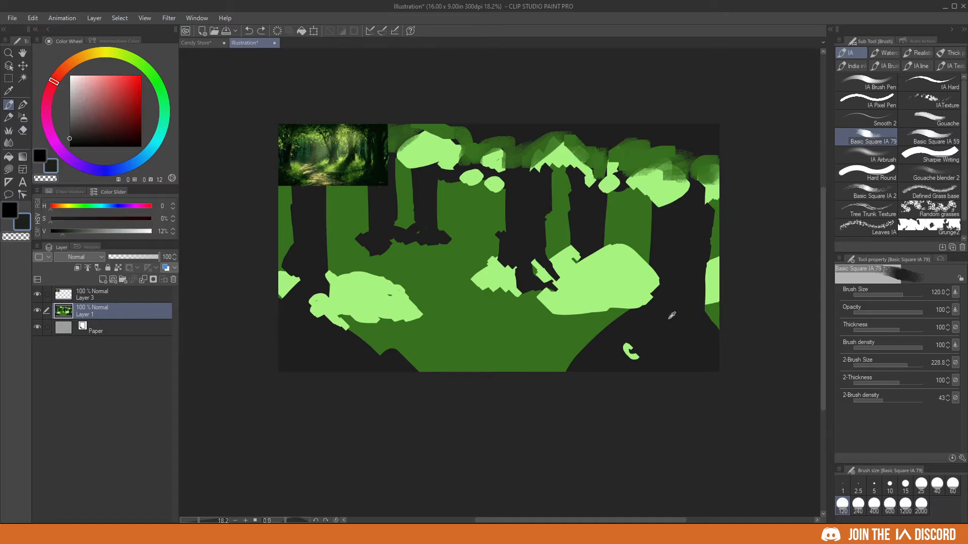
{"action": "mouse_move", "coordinate": [691, 315]}
{"action": "left_mouse_down"}
{"action": "mouse_move", "coordinate": [675, 134]}
{"action": "mouse_move", "coordinate": [631, 325]}
{"action": "left_mouse_up"}
- Try framing the scene with thick curved black bands along both sides, using brush size 400
{"action": "left_click", "coordinate": [681, 119], "text": "alt"}
{"action": "key", "text": "bracketright"}
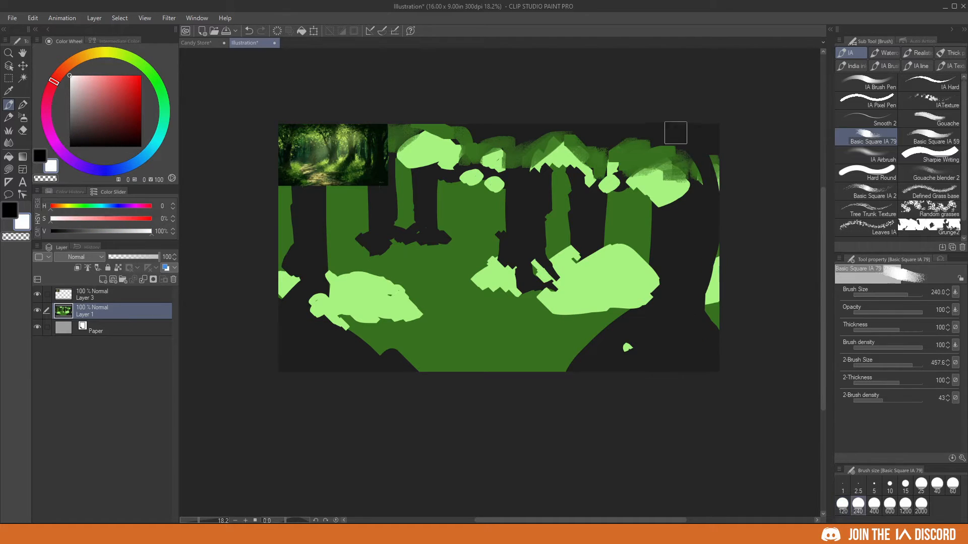
{"action": "key", "text": "bracketright"}
{"action": "mouse_move", "coordinate": [657, 108]}
{"action": "left_mouse_down"}
{"action": "mouse_move", "coordinate": [707, 328]}
{"action": "mouse_move", "coordinate": [714, 295]}
{"action": "mouse_move", "coordinate": [684, 119]}
{"action": "mouse_move", "coordinate": [703, 164]}
{"action": "mouse_move", "coordinate": [637, 385]}
{"action": "left_mouse_up"}
{"action": "key", "text": "ctrl+z"}
{"action": "key", "text": "x"}
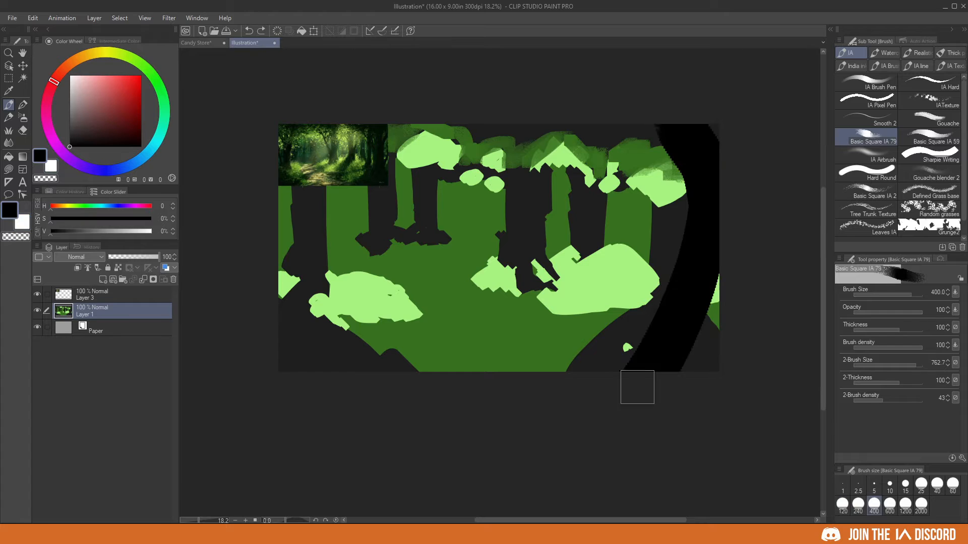
{"action": "mouse_move", "coordinate": [348, 369]}
{"action": "left_mouse_down"}
{"action": "mouse_move", "coordinate": [288, 198]}
{"action": "mouse_move", "coordinate": [327, 134]}
{"action": "left_mouse_up"}
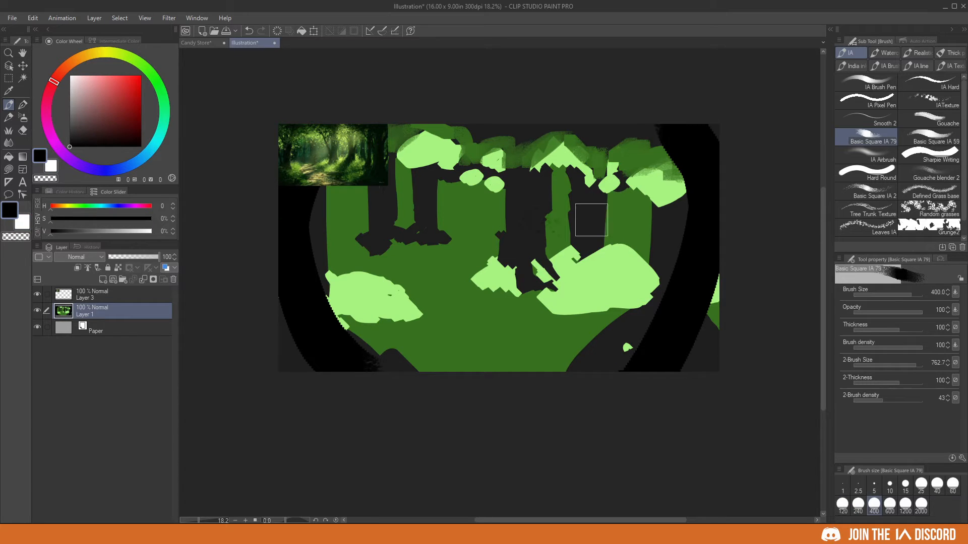
{"action": "mouse_move", "coordinate": [587, 220]}
{"action": "left_mouse_down"}
{"action": "mouse_move", "coordinate": [741, 230]}
{"action": "mouse_move", "coordinate": [536, 238]}
{"action": "left_mouse_up"}
{"action": "key", "text": "ctrl+z"}
{"action": "key", "text": "ctrl+z"}
{"action": "key", "text": "ctrl+z"}
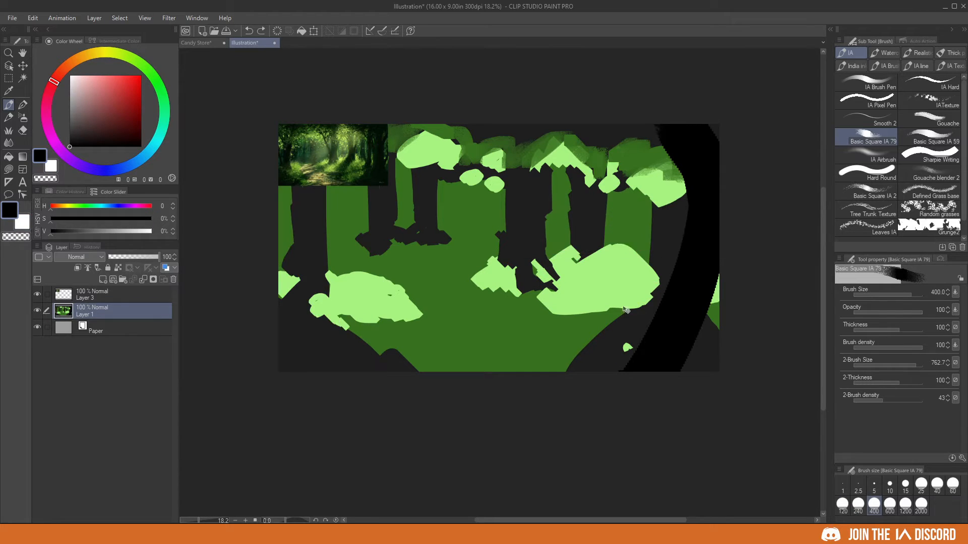
{"action": "key", "text": "bracketleft"}
{"action": "key", "text": "bracketleft"}
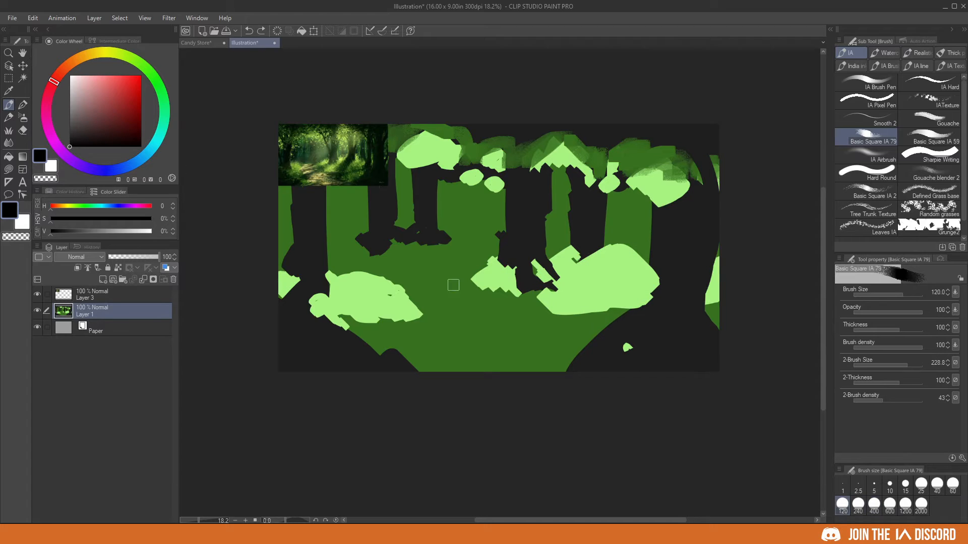
- Sample the canopy green and, at brush size 240, paint over the central trunk's top and the right foreground mound
{"action": "left_click", "coordinate": [460, 132], "text": "alt"}
{"action": "key", "text": "bracketright"}
{"action": "left_click_drag", "start_coordinate": [507, 145], "coordinate": [594, 138]}
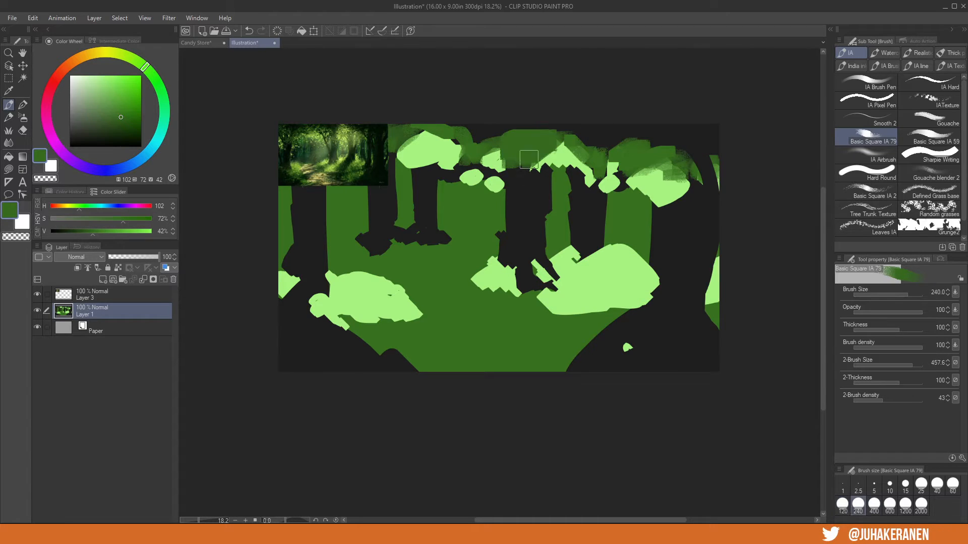
{"action": "left_click_drag", "start_coordinate": [530, 160], "coordinate": [542, 158]}
{"action": "mouse_move", "coordinate": [573, 351]}
{"action": "left_mouse_down"}
{"action": "mouse_move", "coordinate": [642, 348]}
{"action": "mouse_move", "coordinate": [634, 361]}
{"action": "left_mouse_up"}
- Sample the dark gray and reshape the foreground along the lower edge, the left mound and the right bush's outer edge
{"action": "left_click", "coordinate": [676, 320], "text": "alt"}
{"action": "mouse_move", "coordinate": [477, 352]}
{"action": "left_mouse_down"}
{"action": "mouse_move", "coordinate": [548, 383]}
{"action": "mouse_move", "coordinate": [420, 374]}
{"action": "mouse_move", "coordinate": [463, 352]}
{"action": "mouse_move", "coordinate": [342, 350]}
{"action": "mouse_move", "coordinate": [290, 286]}
{"action": "mouse_move", "coordinate": [318, 276]}
{"action": "mouse_move", "coordinate": [319, 302]}
{"action": "mouse_move", "coordinate": [308, 295]}
{"action": "left_mouse_up"}
{"action": "key", "text": "bracketleft"}
{"action": "mouse_move", "coordinate": [640, 263]}
{"action": "left_mouse_down"}
{"action": "mouse_move", "coordinate": [654, 295]}
{"action": "mouse_move", "coordinate": [665, 267]}
{"action": "mouse_move", "coordinate": [628, 318]}
{"action": "left_mouse_up"}
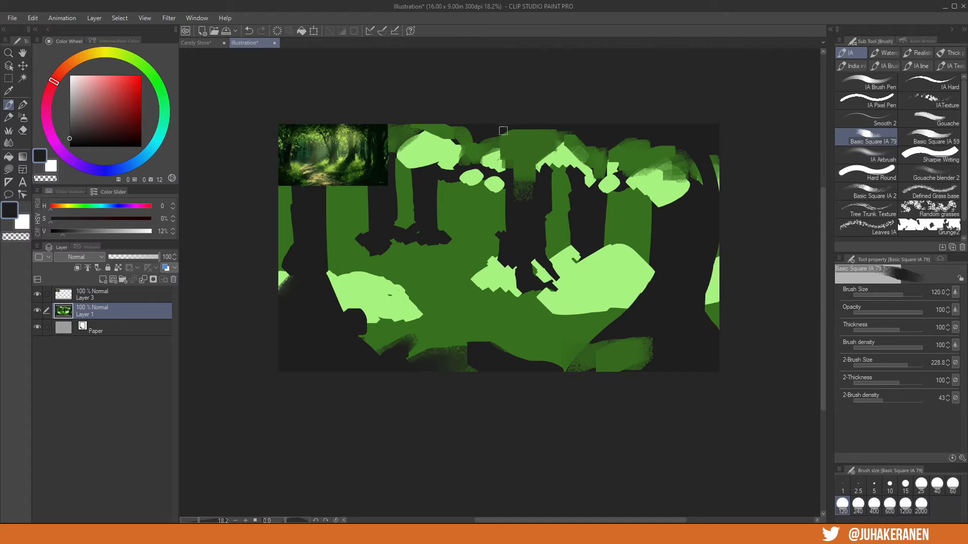
- Carve dark gaps into the upper canopy above the central trunk, beside the reference image and at the far right
{"action": "mouse_move", "coordinate": [503, 131]}
{"action": "left_mouse_down"}
{"action": "mouse_move", "coordinate": [528, 149]}
{"action": "mouse_move", "coordinate": [539, 125]}
{"action": "mouse_move", "coordinate": [540, 139]}
{"action": "mouse_move", "coordinate": [510, 124]}
{"action": "left_mouse_up"}
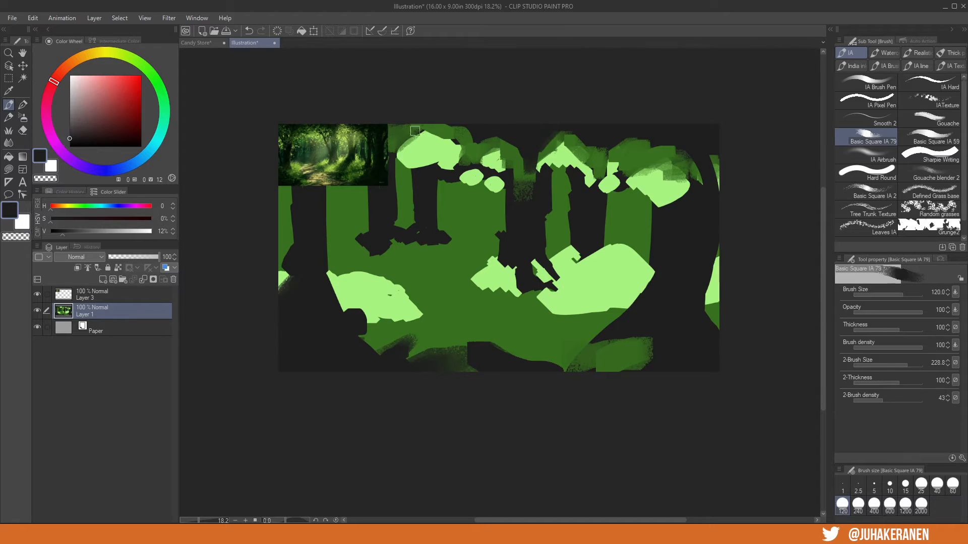
{"action": "left_click_drag", "start_coordinate": [414, 131], "coordinate": [390, 124]}
{"action": "left_click_drag", "start_coordinate": [664, 148], "coordinate": [691, 157]}
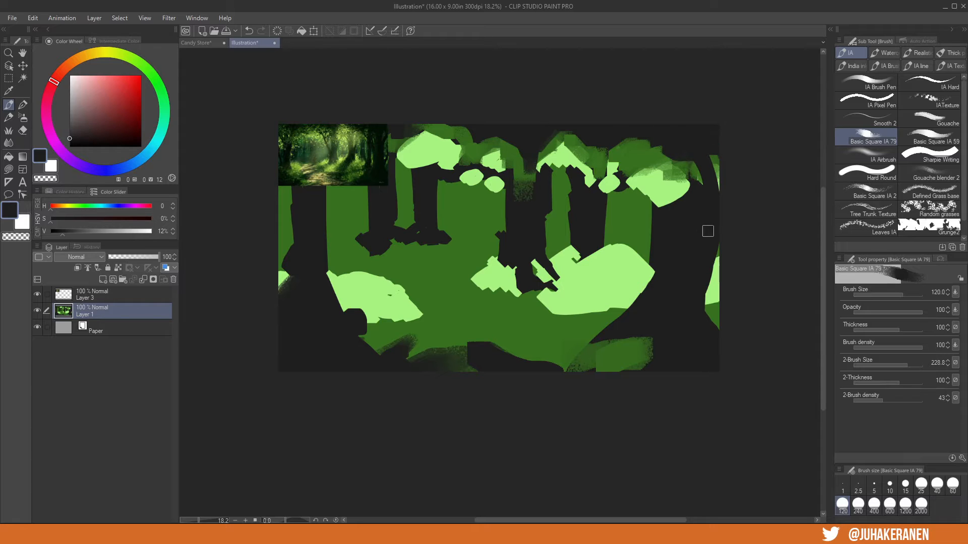
- Sample the mid green and paint strokes down the canvas's right edge and along the right side of the path
{"action": "left_click", "coordinate": [715, 279], "text": "alt"}
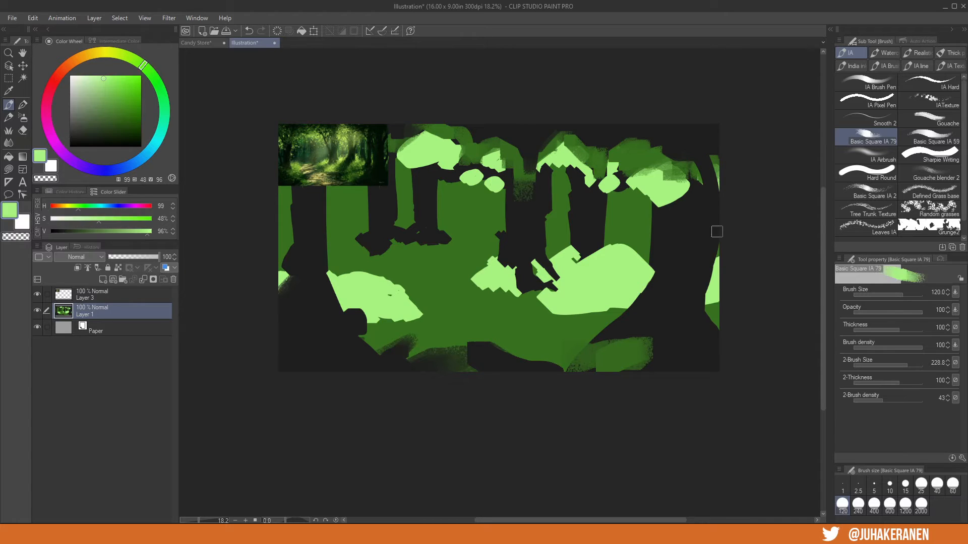
{"action": "left_click", "coordinate": [718, 230], "text": "alt"}
{"action": "mouse_move", "coordinate": [726, 220]}
{"action": "left_mouse_down"}
{"action": "mouse_move", "coordinate": [719, 252]}
{"action": "mouse_move", "coordinate": [712, 217]}
{"action": "mouse_move", "coordinate": [715, 352]}
{"action": "mouse_move", "coordinate": [708, 349]}
{"action": "left_mouse_up"}
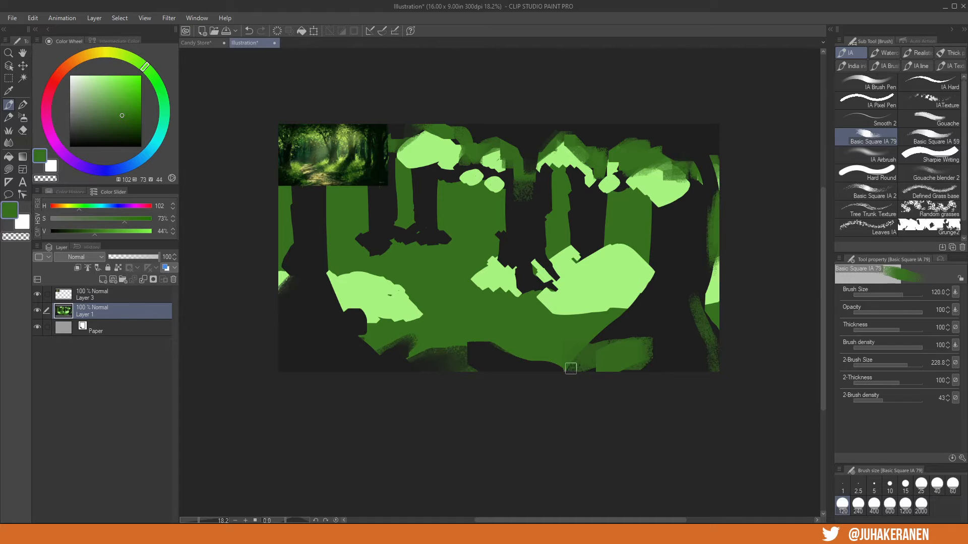
{"action": "left_click_drag", "start_coordinate": [611, 315], "coordinate": [557, 363]}
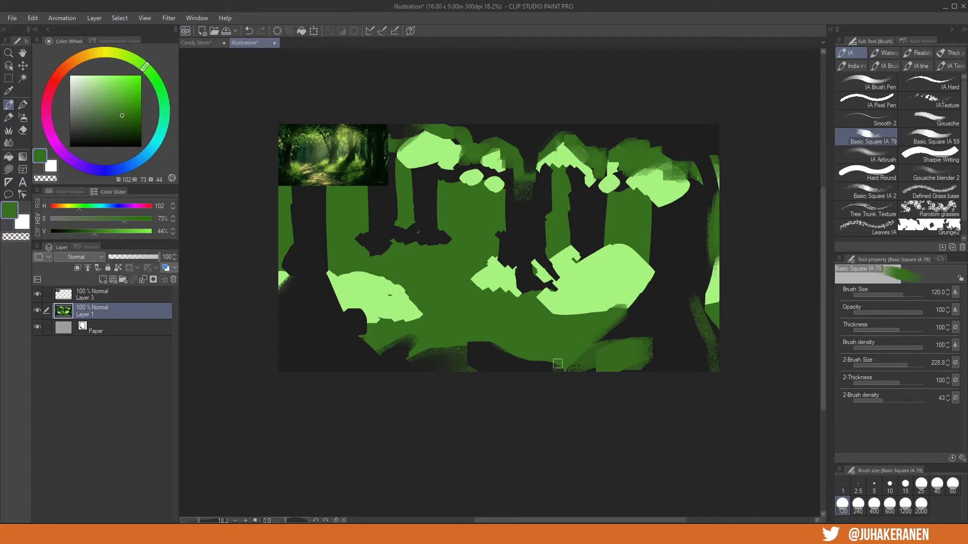
- Sample darker greens and, at brush size 240, paint a shaded ground band across the foreground between the two mounds
{"action": "left_click", "coordinate": [595, 351], "text": "alt"}
{"action": "key", "text": "bracketright"}
{"action": "left_click_drag", "start_coordinate": [601, 320], "coordinate": [573, 356]}
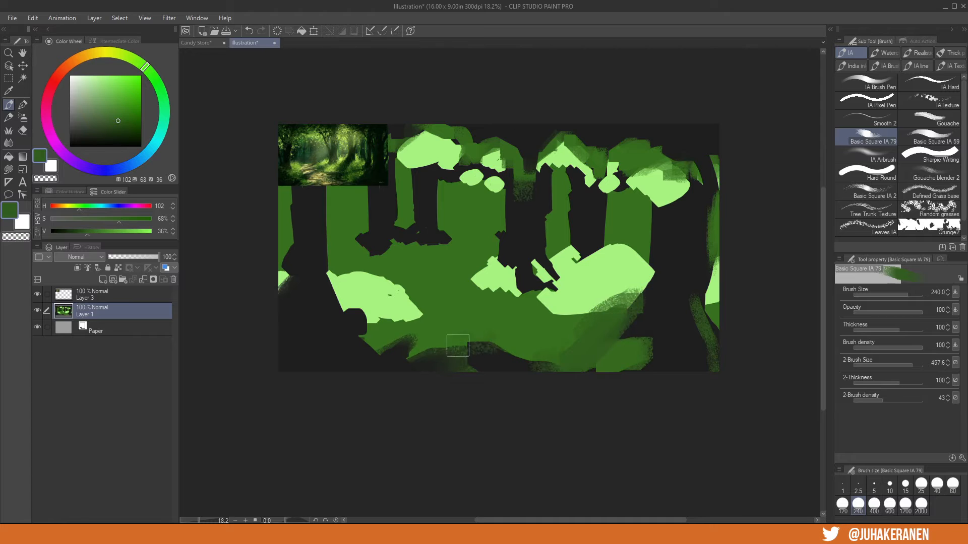
{"action": "left_click", "coordinate": [457, 345], "text": "alt"}
{"action": "mouse_move", "coordinate": [365, 329]}
{"action": "left_mouse_down"}
{"action": "mouse_move", "coordinate": [443, 352]}
{"action": "mouse_move", "coordinate": [573, 350]}
{"action": "mouse_move", "coordinate": [515, 360]}
{"action": "left_mouse_up"}
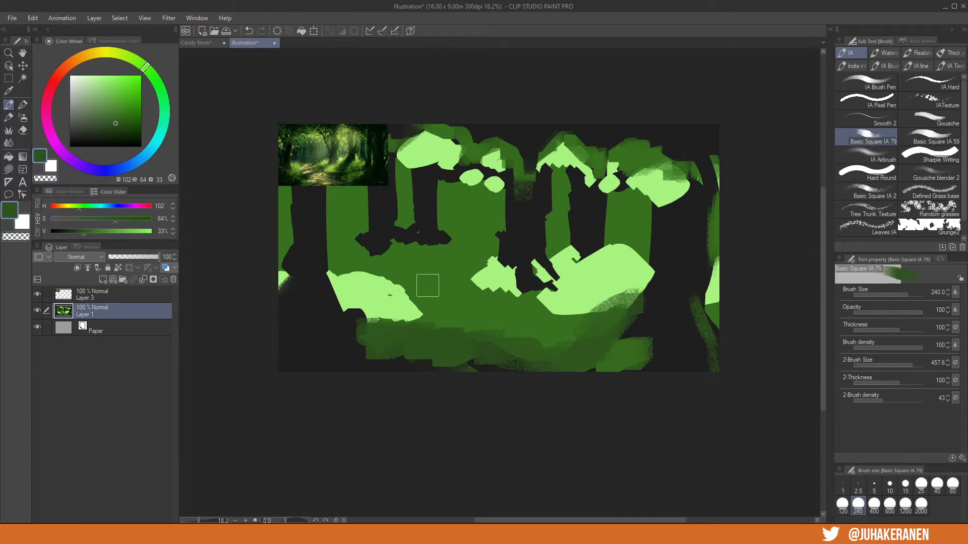
- Paint dark green over the left bush's upper and right edges and dab sampled light green back onto its upper left edge
{"action": "mouse_move", "coordinate": [350, 271]}
{"action": "left_mouse_down"}
{"action": "mouse_move", "coordinate": [332, 246]}
{"action": "mouse_move", "coordinate": [385, 267]}
{"action": "mouse_move", "coordinate": [408, 306]}
{"action": "mouse_move", "coordinate": [372, 321]}
{"action": "left_mouse_up"}
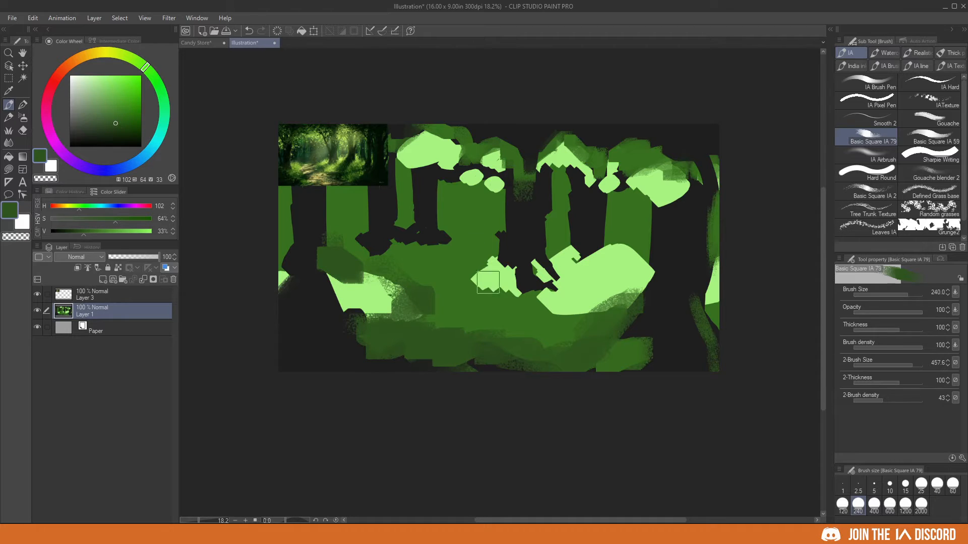
{"action": "left_click", "coordinate": [344, 283], "text": "alt"}
{"action": "left_click_drag", "start_coordinate": [345, 284], "coordinate": [334, 270]}
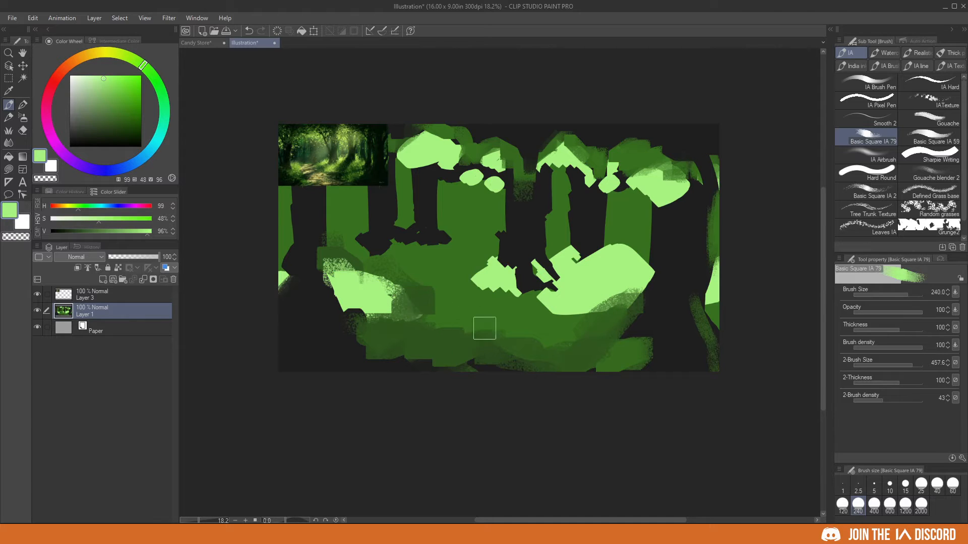
{"action": "left_click", "coordinate": [479, 287], "text": "alt"}
{"action": "key", "text": "bracketleft"}
{"action": "left_click_drag", "start_coordinate": [462, 275], "coordinate": [523, 305]}
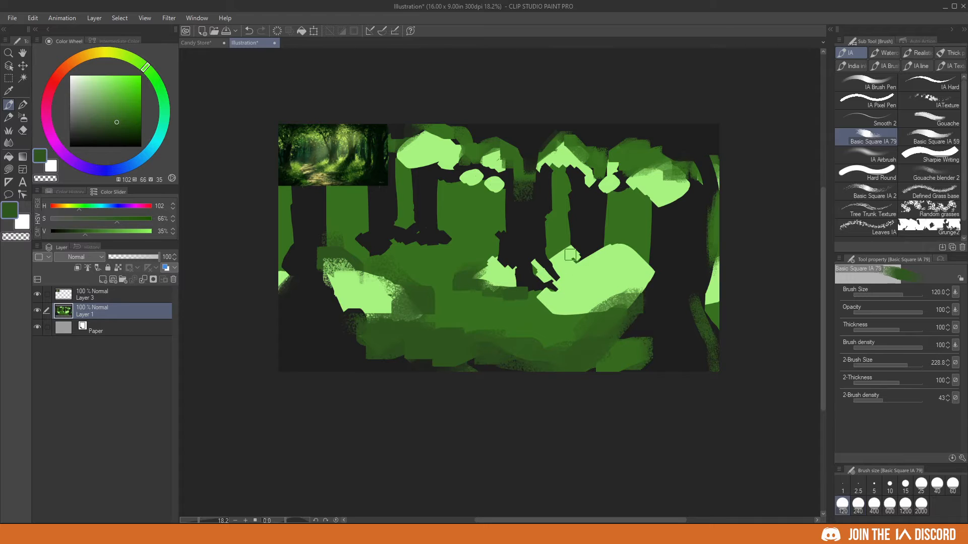
{"action": "key", "text": "ctrl+z"}
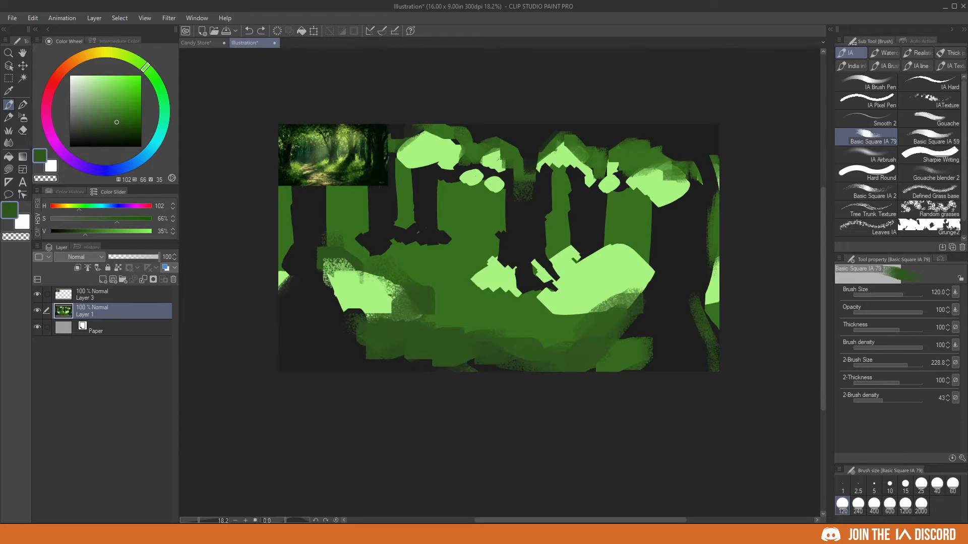
- Sample the light green and add rough strokes to the middle bush, the right bush and the tree roots between them
{"action": "left_click", "coordinate": [519, 270], "text": "alt"}
{"action": "mouse_move", "coordinate": [477, 275]}
{"action": "left_mouse_down"}
{"action": "mouse_move", "coordinate": [517, 262]}
{"action": "mouse_move", "coordinate": [500, 282]}
{"action": "mouse_move", "coordinate": [522, 287]}
{"action": "left_mouse_up"}
{"action": "mouse_move", "coordinate": [591, 273]}
{"action": "left_mouse_down"}
{"action": "mouse_move", "coordinate": [628, 283]}
{"action": "mouse_move", "coordinate": [614, 303]}
{"action": "mouse_move", "coordinate": [634, 270]}
{"action": "left_mouse_up"}
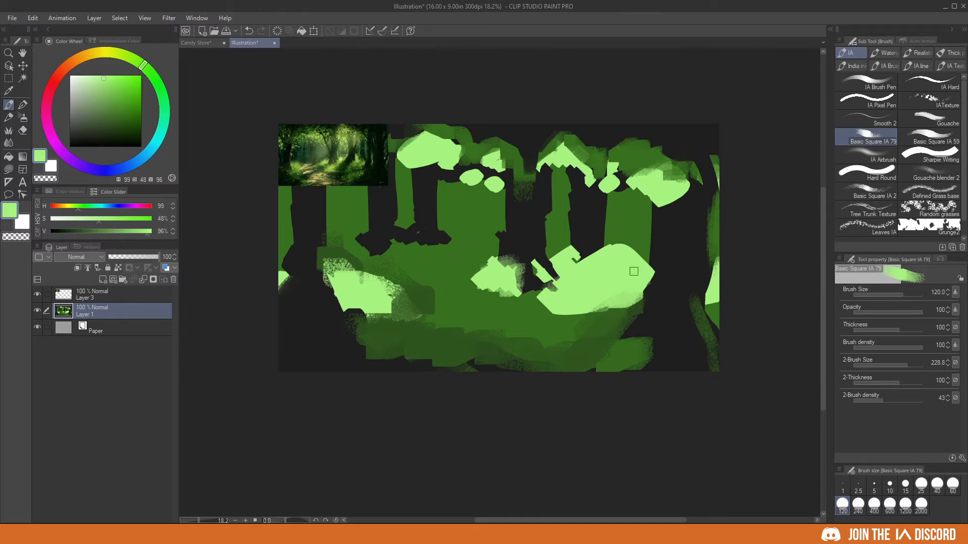
{"action": "left_click_drag", "start_coordinate": [543, 277], "coordinate": [553, 287]}
{"action": "mouse_move", "coordinate": [642, 272]}
{"action": "left_mouse_down"}
{"action": "mouse_move", "coordinate": [651, 281]}
{"action": "mouse_move", "coordinate": [636, 296]}
{"action": "left_mouse_up"}
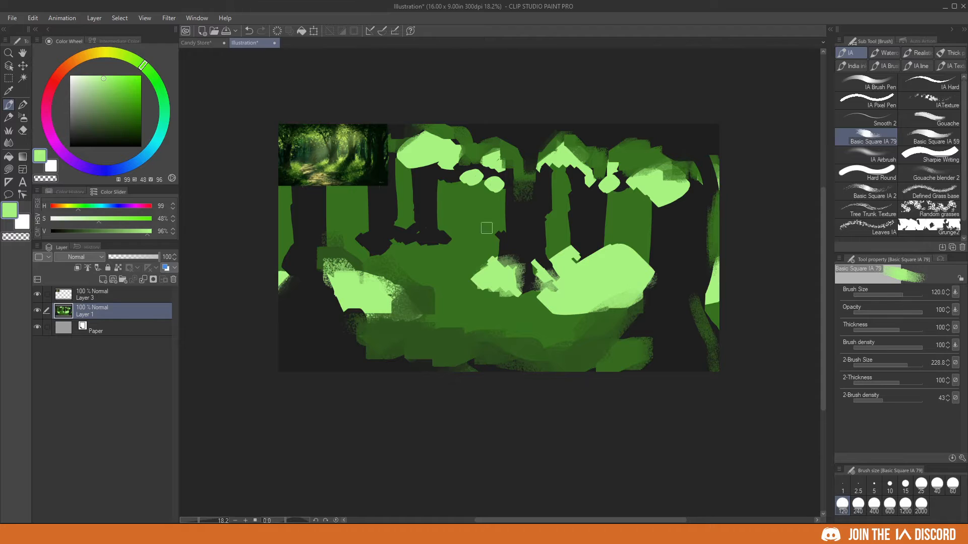
- Choose a cooler green (hue 124, saturation 72%, value 77%) and paint over the light canopy clumps and the right-edge foliage patch
{"action": "mouse_move", "coordinate": [139, 65]}
{"action": "left_mouse_down"}
{"action": "mouse_move", "coordinate": [126, 54]}
{"action": "mouse_move", "coordinate": [117, 82]}
{"action": "left_mouse_up"}
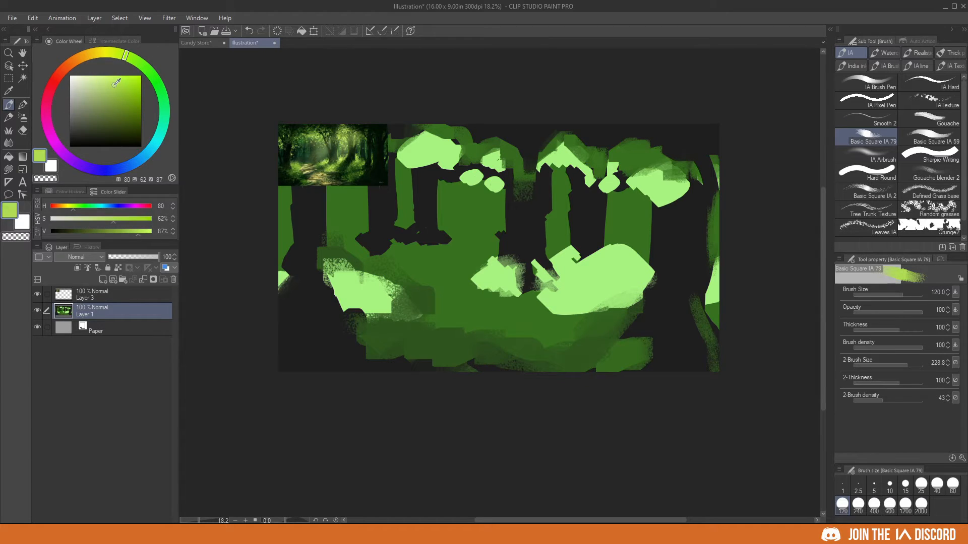
{"action": "left_click", "coordinate": [150, 72]}
{"action": "left_click", "coordinate": [130, 93]}
{"action": "left_click", "coordinate": [128, 91]}
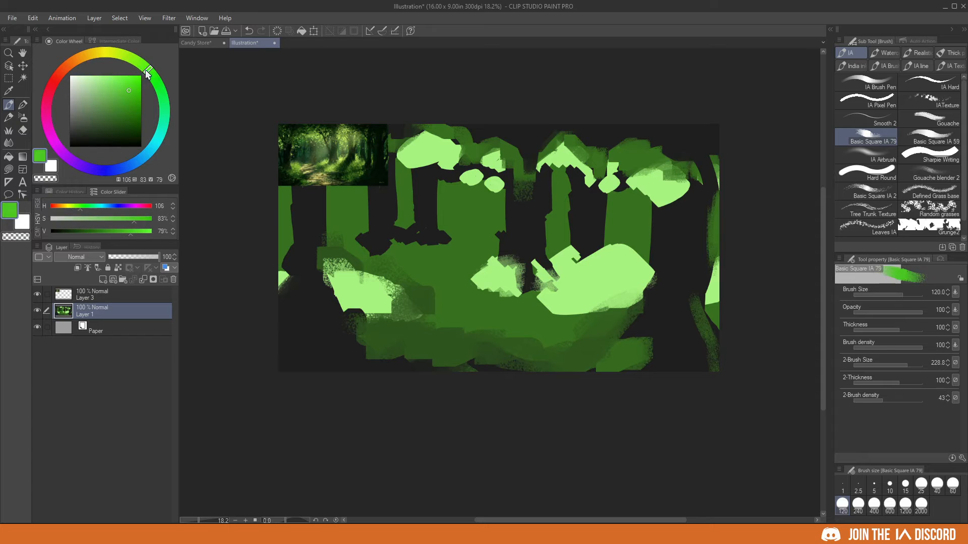
{"action": "left_click_drag", "start_coordinate": [151, 74], "coordinate": [162, 95]}
{"action": "left_click", "coordinate": [120, 91]}
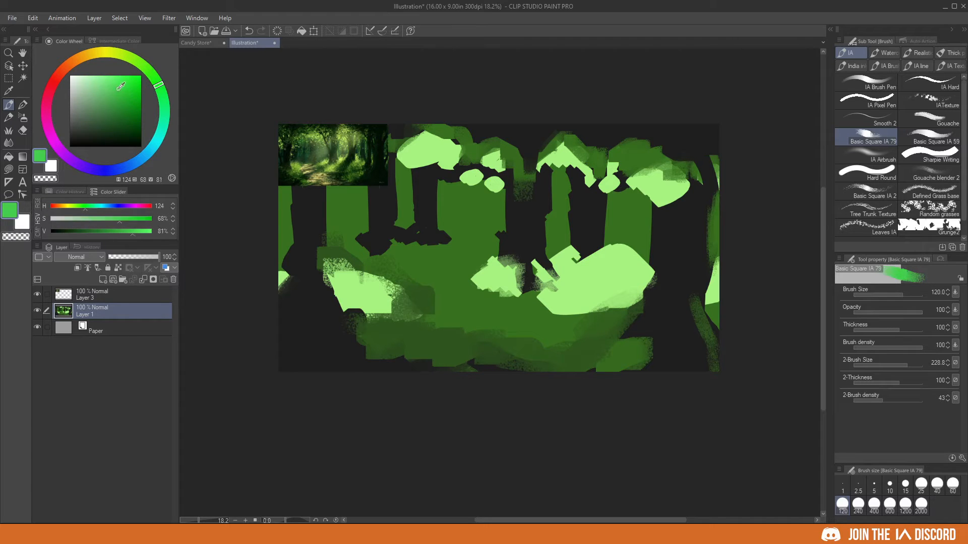
{"action": "mouse_move", "coordinate": [411, 151]}
{"action": "left_mouse_down"}
{"action": "mouse_move", "coordinate": [500, 157]}
{"action": "mouse_move", "coordinate": [472, 178]}
{"action": "left_mouse_up"}
{"action": "left_click_drag", "start_coordinate": [491, 186], "coordinate": [504, 182]}
{"action": "mouse_move", "coordinate": [558, 151]}
{"action": "left_mouse_down"}
{"action": "mouse_move", "coordinate": [591, 161]}
{"action": "mouse_move", "coordinate": [599, 181]}
{"action": "mouse_move", "coordinate": [606, 173]}
{"action": "mouse_move", "coordinate": [683, 201]}
{"action": "left_mouse_up"}
{"action": "left_click_drag", "start_coordinate": [705, 271], "coordinate": [710, 295]}
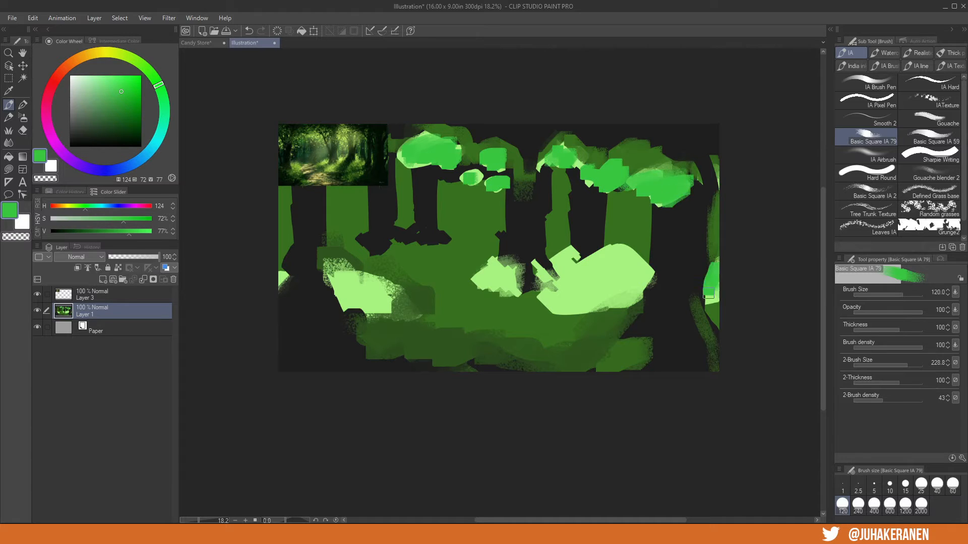
- Paint the cooler green over the light areas of the right bush and the middle bush
{"action": "mouse_move", "coordinate": [582, 257]}
{"action": "left_mouse_down"}
{"action": "mouse_move", "coordinate": [537, 273]}
{"action": "mouse_move", "coordinate": [616, 287]}
{"action": "mouse_move", "coordinate": [547, 305]}
{"action": "mouse_move", "coordinate": [539, 277]}
{"action": "left_mouse_up"}
{"action": "left_click_drag", "start_coordinate": [580, 305], "coordinate": [602, 307]}
{"action": "left_click_drag", "start_coordinate": [487, 274], "coordinate": [514, 280]}
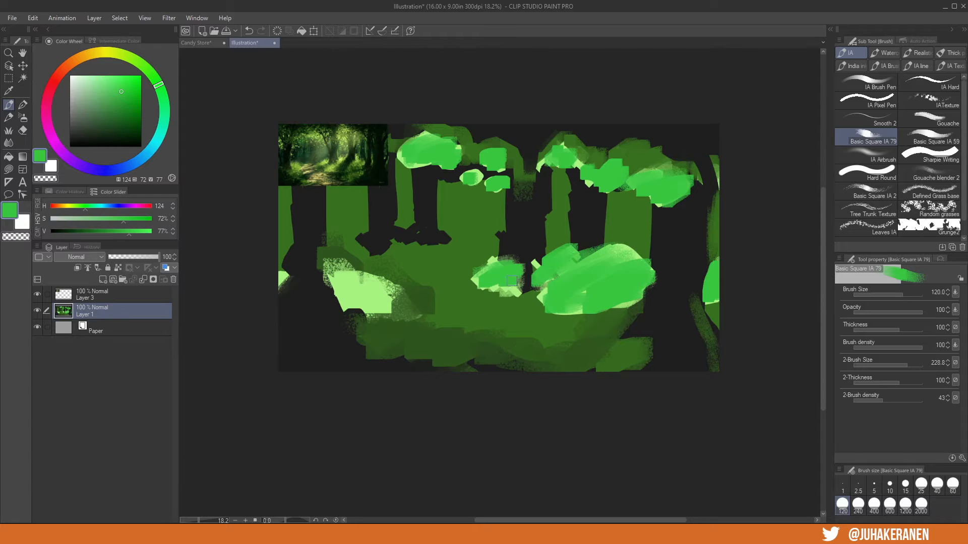
- Paint the cooler green over the left bush, the left-edge patch and remaining light edges, and dab extra canopy clumps at the upper right
{"action": "left_click_drag", "start_coordinate": [353, 282], "coordinate": [390, 302]}
{"action": "left_click_drag", "start_coordinate": [407, 153], "coordinate": [447, 154]}
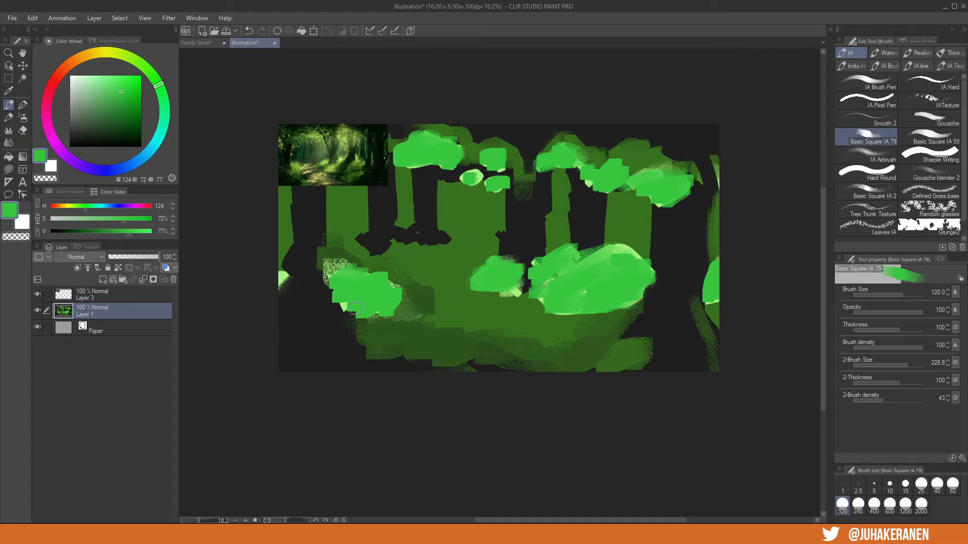
{"action": "left_click_drag", "start_coordinate": [617, 254], "coordinate": [647, 266]}
{"action": "mouse_move", "coordinate": [555, 299]}
{"action": "left_mouse_down"}
{"action": "mouse_move", "coordinate": [511, 291]}
{"action": "mouse_move", "coordinate": [536, 285]}
{"action": "left_mouse_up"}
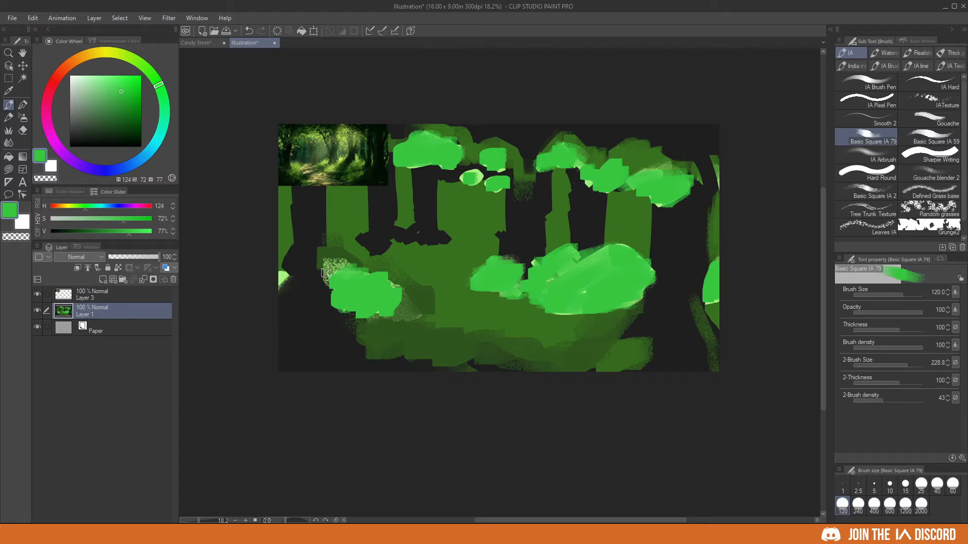
{"action": "mouse_move", "coordinate": [325, 274]}
{"action": "left_mouse_down"}
{"action": "mouse_move", "coordinate": [335, 269]}
{"action": "mouse_move", "coordinate": [270, 283]}
{"action": "left_mouse_up"}
{"action": "left_click_drag", "start_coordinate": [467, 183], "coordinate": [486, 178]}
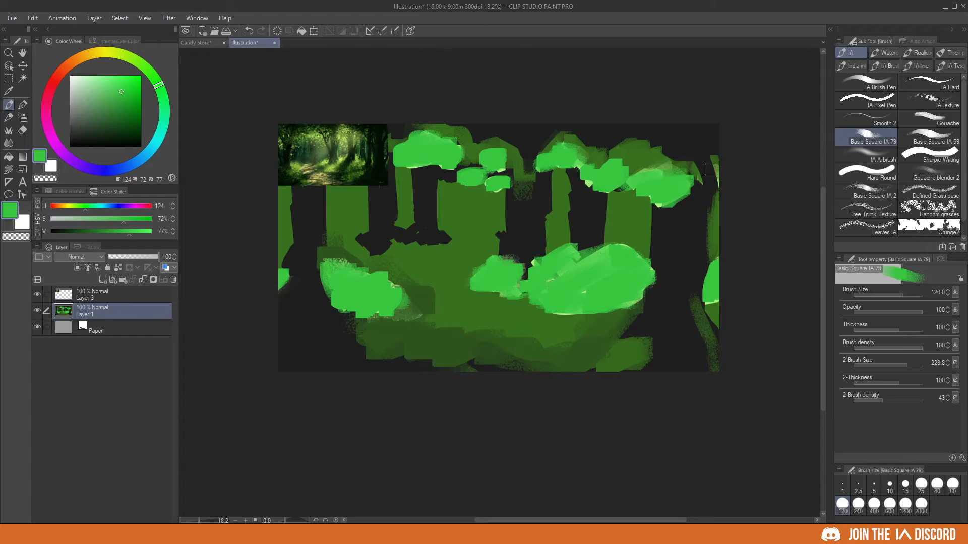
{"action": "mouse_move", "coordinate": [687, 158]}
{"action": "left_mouse_down"}
{"action": "mouse_move", "coordinate": [673, 154]}
{"action": "mouse_move", "coordinate": [690, 157]}
{"action": "left_mouse_up"}
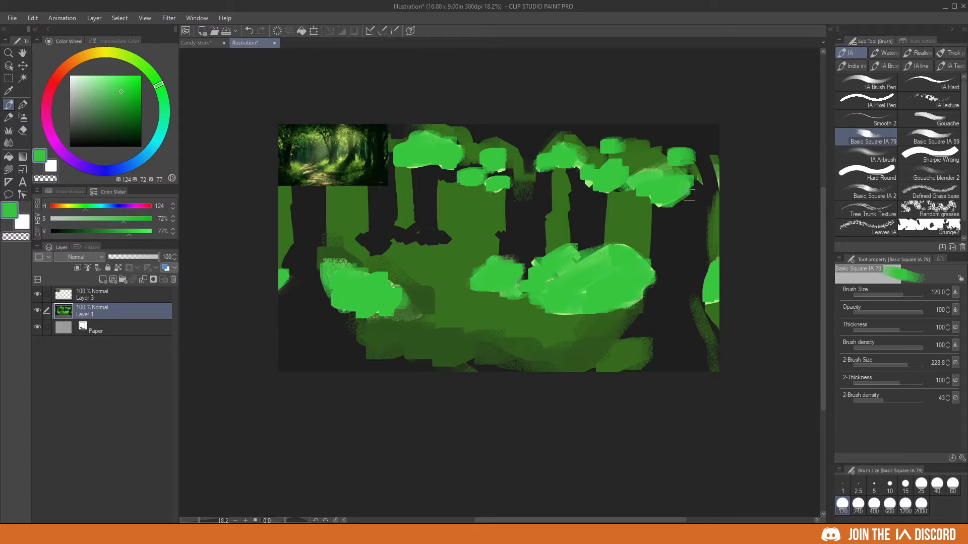
- Sample the mid green from the canopy and extend it around the clumps across the upper right, centre and upper left
{"action": "left_click", "coordinate": [640, 140], "text": "alt"}
{"action": "mouse_move", "coordinate": [584, 141]}
{"action": "left_mouse_down"}
{"action": "mouse_move", "coordinate": [655, 151]}
{"action": "mouse_move", "coordinate": [715, 146]}
{"action": "left_mouse_up"}
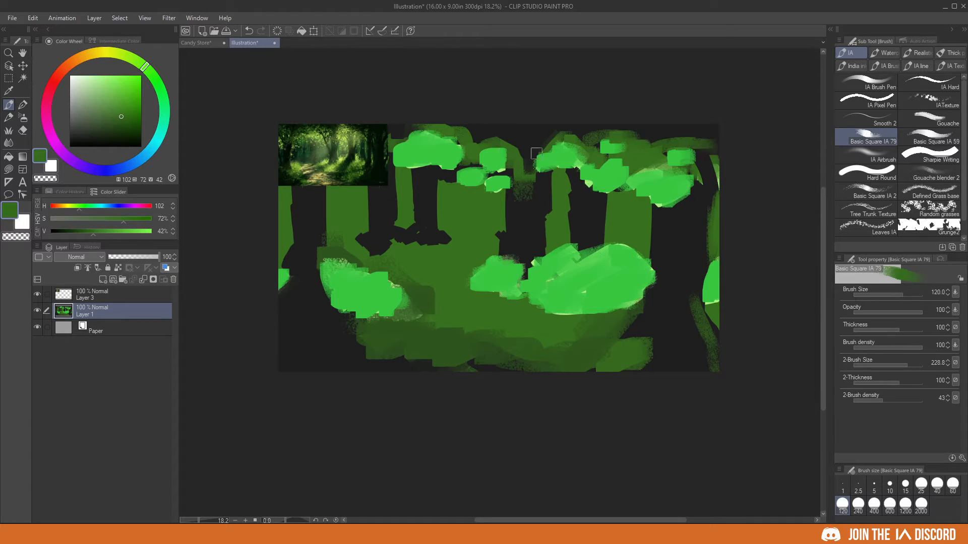
{"action": "left_click_drag", "start_coordinate": [496, 166], "coordinate": [507, 172]}
{"action": "left_click_drag", "start_coordinate": [439, 126], "coordinate": [392, 132]}
- Sample the dark trunk grey and paint over the left bush's outer edge, the lower-left foreground and the lower-right ground edge
{"action": "left_click", "coordinate": [315, 220], "text": "alt"}
{"action": "mouse_move", "coordinate": [318, 241]}
{"action": "left_mouse_down"}
{"action": "mouse_move", "coordinate": [357, 334]}
{"action": "mouse_move", "coordinate": [399, 364]}
{"action": "left_mouse_up"}
{"action": "left_click_drag", "start_coordinate": [650, 343], "coordinate": [640, 371]}
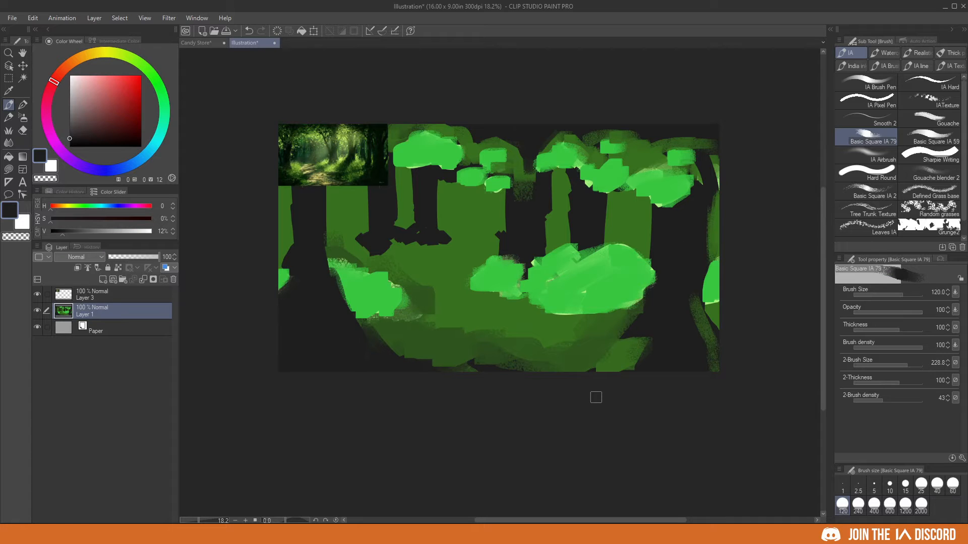
- Try black strokes at brush size 40 along the central tree trunk of the reference on Layer 3, undoing them
{"action": "left_click_drag", "start_coordinate": [496, 249], "coordinate": [666, 356]}
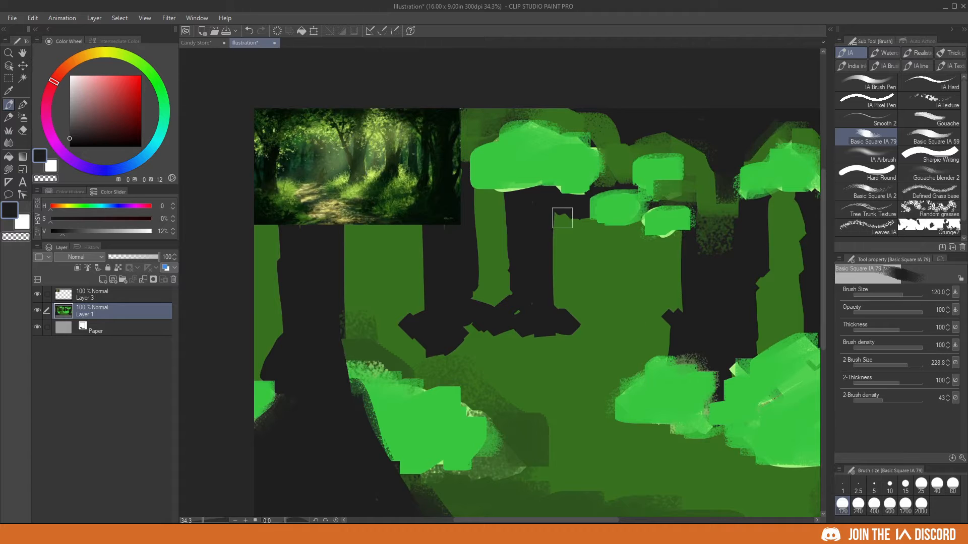
{"action": "key", "text": "bracketleft"}
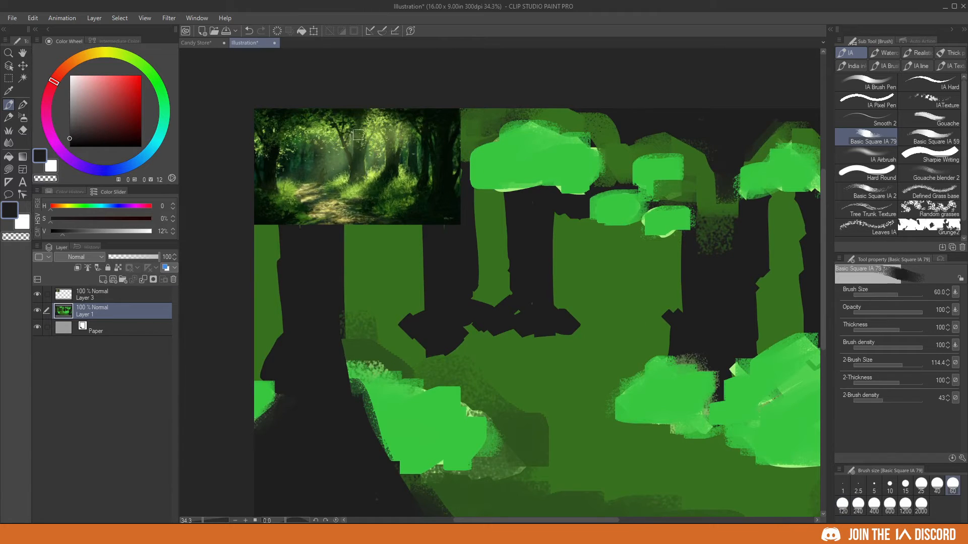
{"action": "left_click_drag", "start_coordinate": [345, 127], "coordinate": [423, 151]}
{"action": "left_click_drag", "start_coordinate": [449, 179], "coordinate": [563, 212]}
{"action": "left_click_drag", "start_coordinate": [578, 245], "coordinate": [557, 240]}
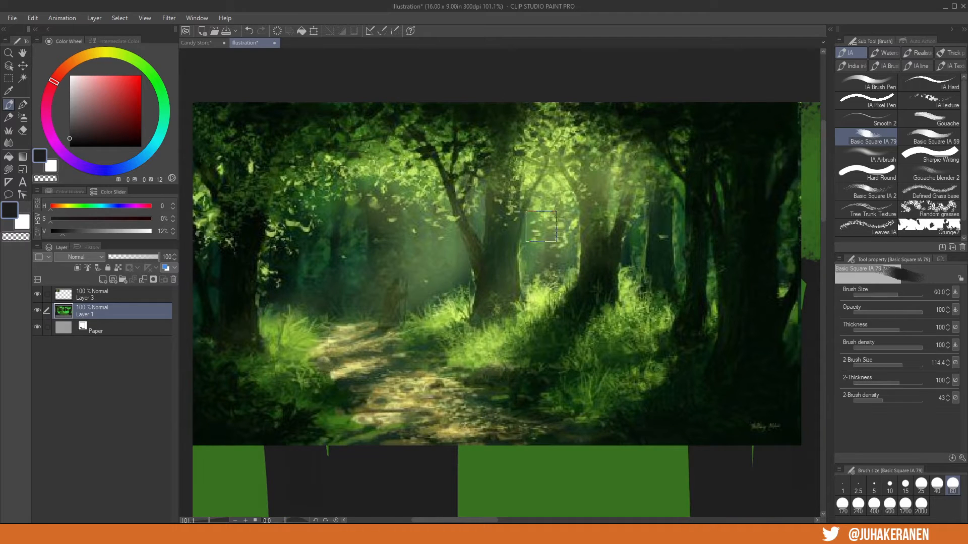
{"action": "key", "text": "bracketleft"}
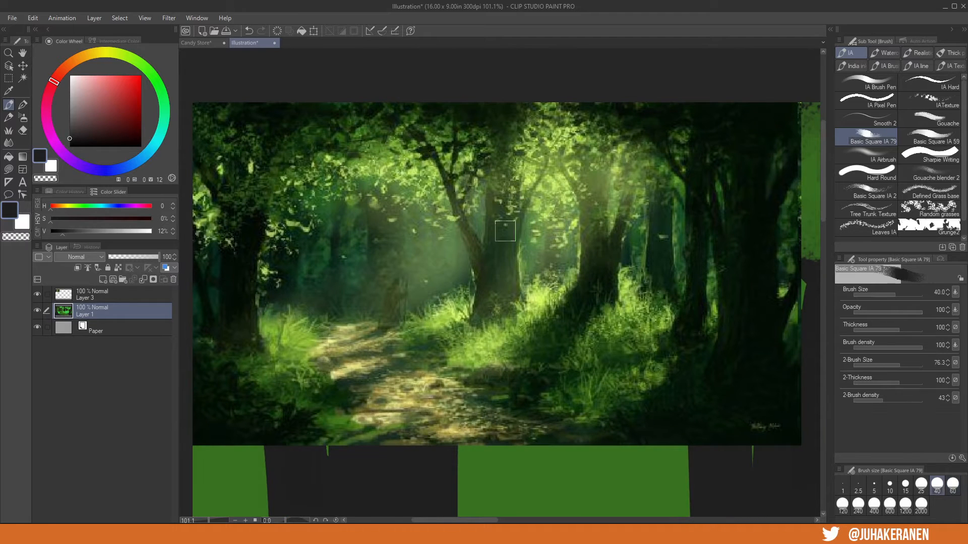
{"action": "left_click", "coordinate": [128, 297]}
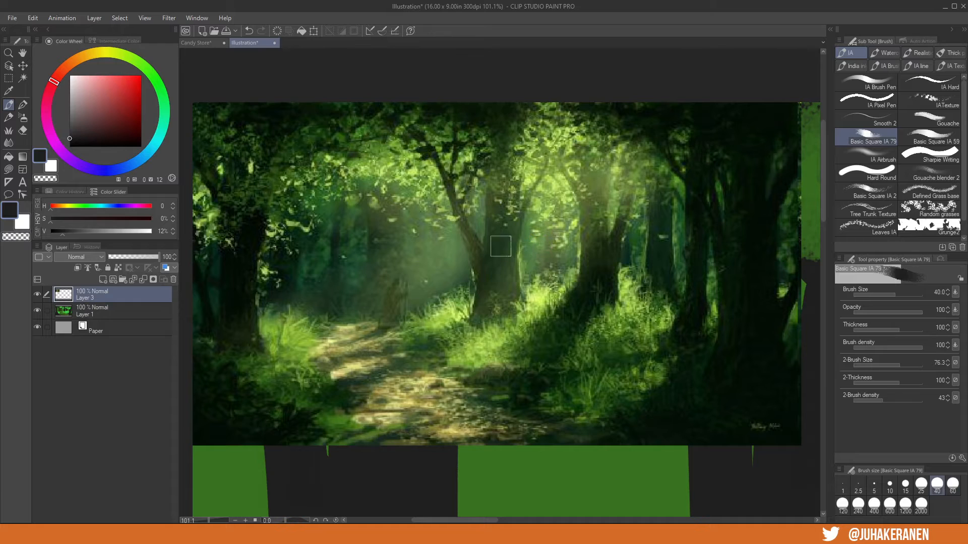
{"action": "key", "text": "d"}
{"action": "mouse_move", "coordinate": [506, 261]}
{"action": "left_mouse_down"}
{"action": "mouse_move", "coordinate": [510, 113]}
{"action": "mouse_move", "coordinate": [504, 262]}
{"action": "left_mouse_up"}
{"action": "key", "text": "ctrl+z"}
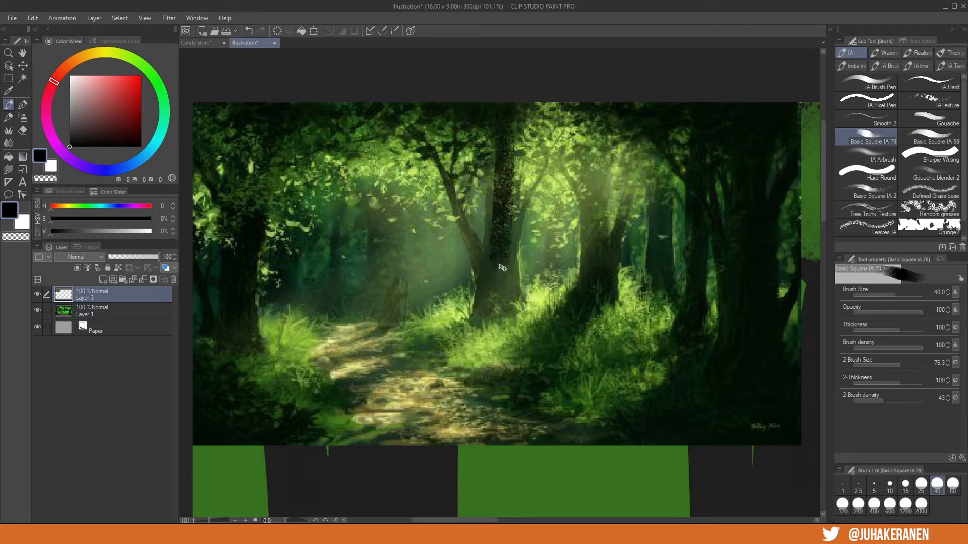
{"action": "key", "text": "ctrl+z"}
{"action": "left_click_drag", "start_coordinate": [498, 115], "coordinate": [507, 303]}
{"action": "key", "text": "ctrl+z"}
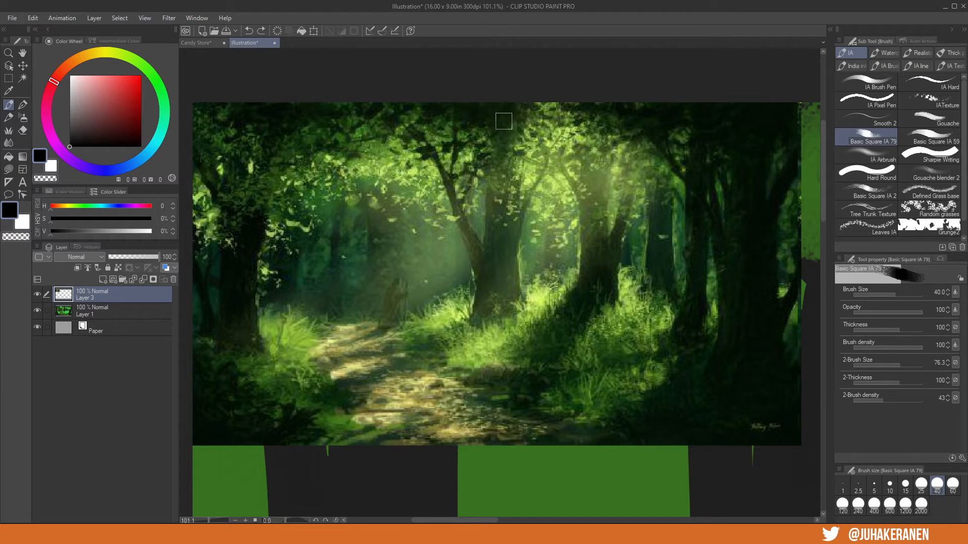
{"action": "mouse_move", "coordinate": [504, 126]}
{"action": "left_mouse_down"}
{"action": "mouse_move", "coordinate": [503, 195]}
{"action": "mouse_move", "coordinate": [502, 94]}
{"action": "mouse_move", "coordinate": [503, 137]}
{"action": "left_mouse_up"}
{"action": "key", "text": "ctrl+z"}
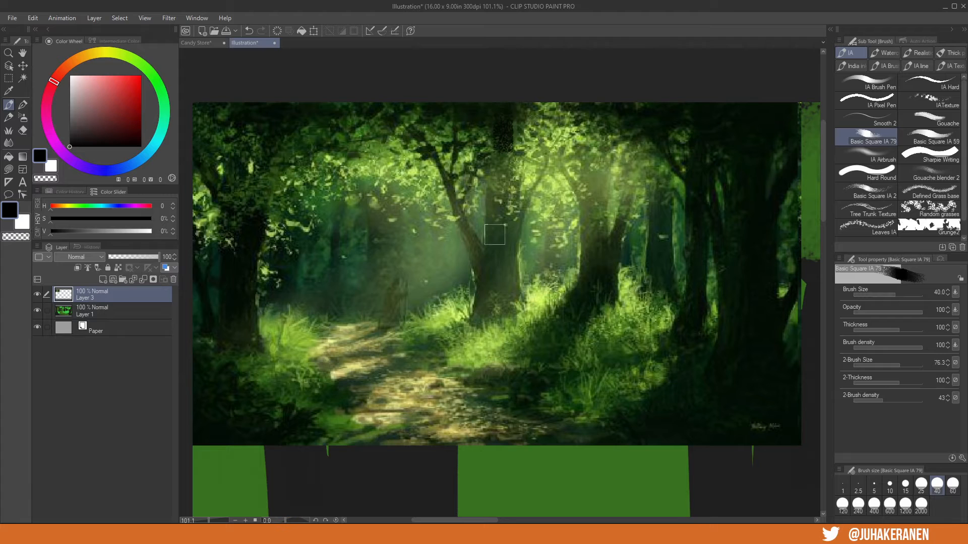
{"action": "left_click_drag", "start_coordinate": [496, 235], "coordinate": [496, 309]}
{"action": "key", "text": "ctrl+z"}
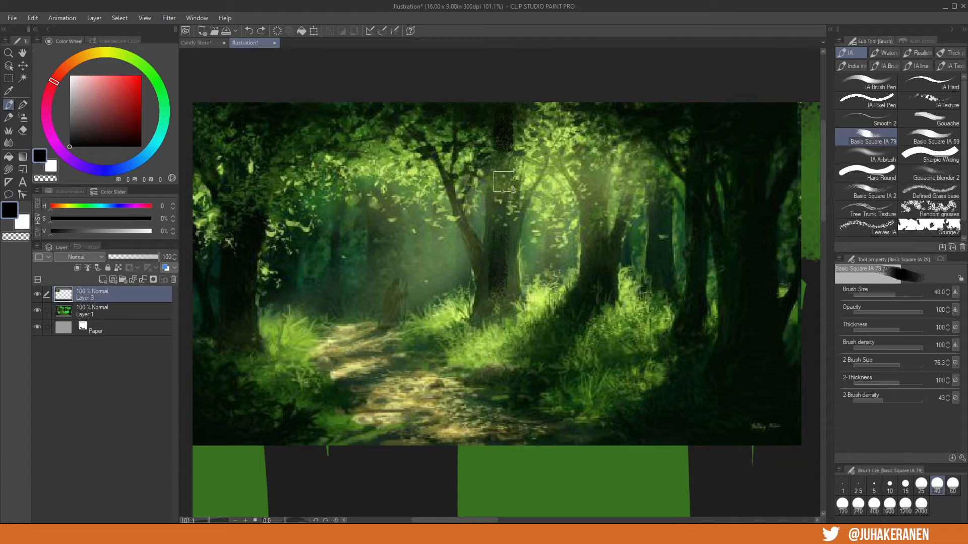
{"action": "key", "text": "ctrl+z"}
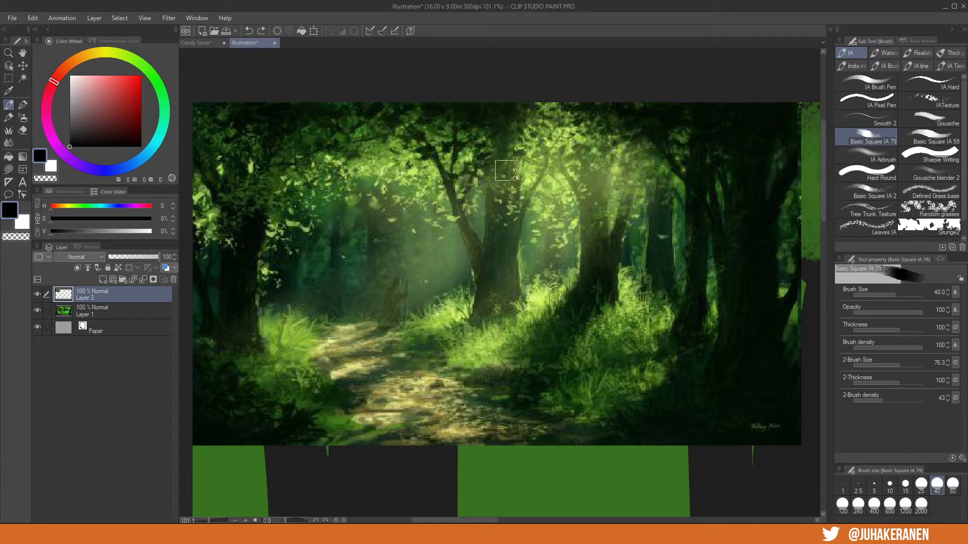
{"action": "mouse_move", "coordinate": [486, 180]}
{"action": "left_mouse_down"}
{"action": "mouse_move", "coordinate": [501, 171]}
{"action": "mouse_move", "coordinate": [503, 183]}
{"action": "left_mouse_up"}
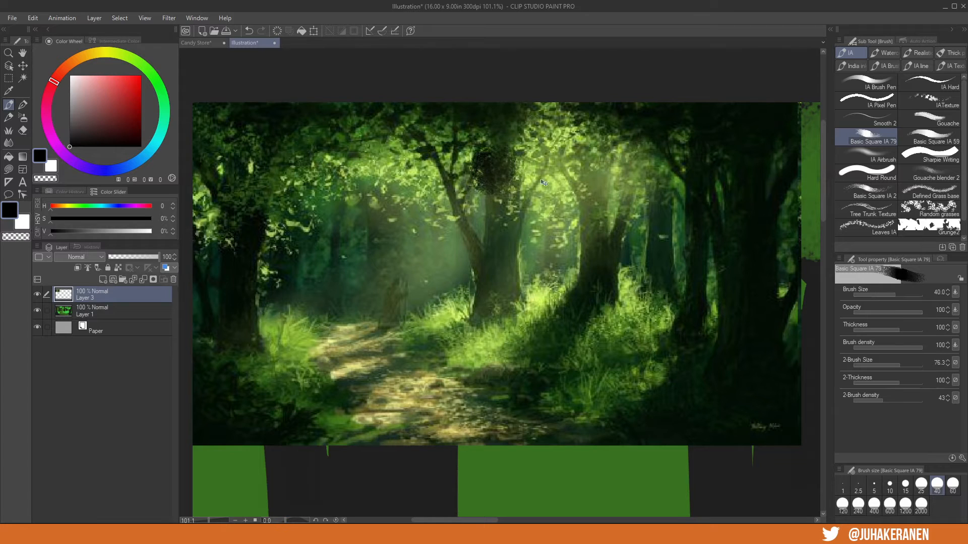
{"action": "key", "text": "ctrl+z"}
{"action": "mouse_move", "coordinate": [500, 142]}
{"action": "left_mouse_down"}
{"action": "mouse_move", "coordinate": [490, 311]}
{"action": "mouse_move", "coordinate": [504, 304]}
{"action": "mouse_move", "coordinate": [490, 289]}
{"action": "left_mouse_up"}
{"action": "key", "text": "ctrl+z"}
{"action": "key", "text": "ctrl+z"}
{"action": "key", "text": "ctrl+z"}
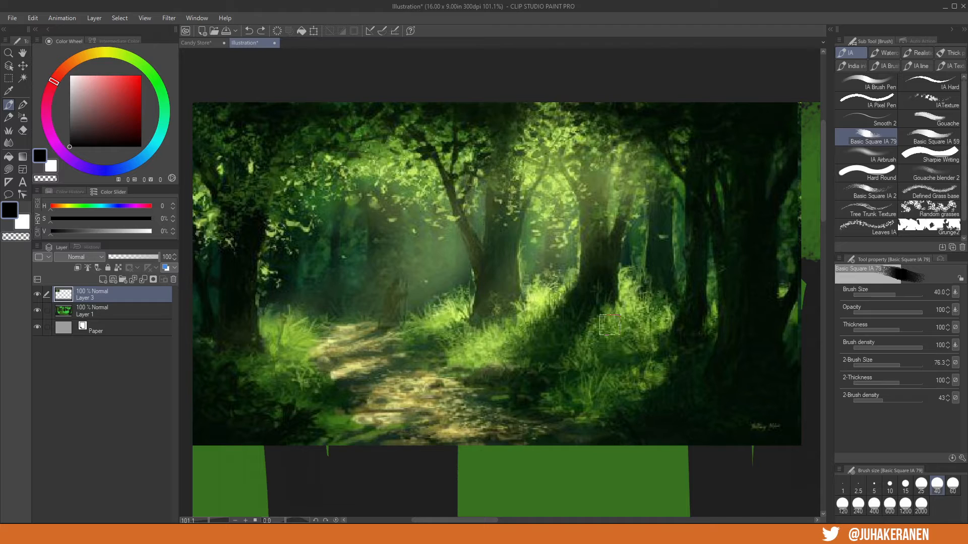
- Try black strokes over the right-hand trunks of the reference image and undo them
{"action": "left_click_drag", "start_coordinate": [595, 195], "coordinate": [592, 257]}
{"action": "key", "text": "ctrl+z"}
{"action": "left_click_drag", "start_coordinate": [664, 192], "coordinate": [662, 256]}
{"action": "key", "text": "ctrl+z"}
{"action": "left_click_drag", "start_coordinate": [638, 301], "coordinate": [529, 312]}
{"action": "left_click_drag", "start_coordinate": [642, 346], "coordinate": [400, 231]}
{"action": "left_click_drag", "start_coordinate": [607, 306], "coordinate": [577, 281]}
{"action": "scroll", "coordinate": [577, 281], "scroll_direction": "down", "scroll_amount": 2}
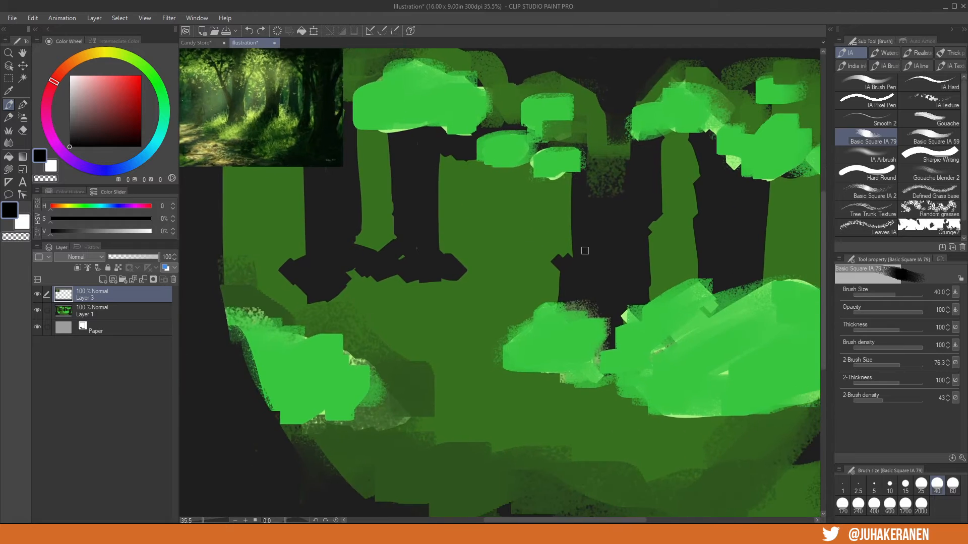
- On Layer 1, sample the dark trunk grey and paint the central trunk up through the canopy, trimming the neighbouring clumps with brush size 120
{"action": "left_click", "coordinate": [130, 312]}
{"action": "left_click", "coordinate": [585, 177], "text": "alt"}
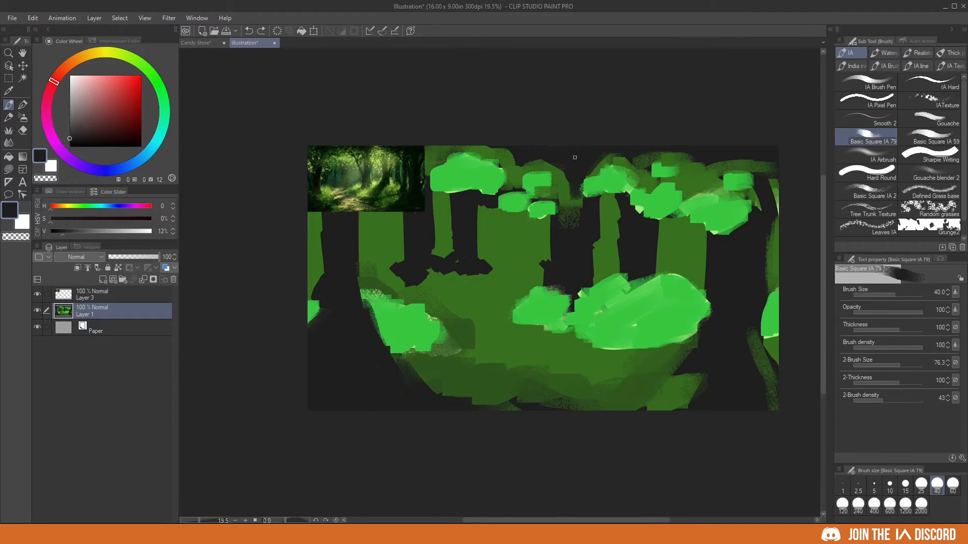
{"action": "key", "text": "bracketright"}
{"action": "key", "text": "bracketright"}
{"action": "key", "text": "bracketright"}
{"action": "key", "text": "bracketright"}
{"action": "key", "text": "bracketleft"}
{"action": "mouse_move", "coordinate": [574, 221]}
{"action": "left_mouse_down"}
{"action": "mouse_move", "coordinate": [577, 186]}
{"action": "mouse_move", "coordinate": [584, 191]}
{"action": "mouse_move", "coordinate": [575, 204]}
{"action": "left_mouse_up"}
{"action": "key", "text": "bracketleft"}
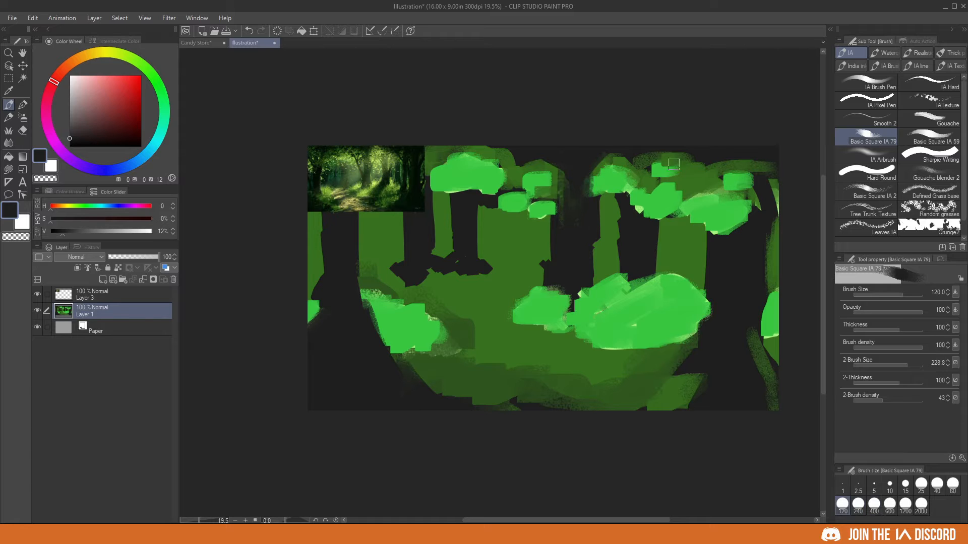
{"action": "left_click_drag", "start_coordinate": [636, 194], "coordinate": [638, 224]}
- Extend the clump beside the central trunk to the canvas top in sampled greens, and cover the canopy's upper edges with sampled dark grey
{"action": "left_click", "coordinate": [625, 171], "text": "alt"}
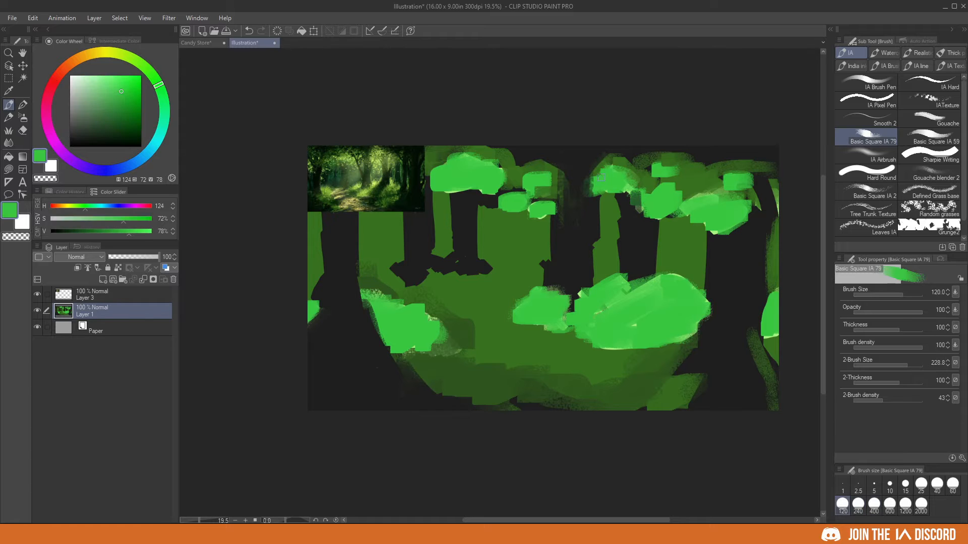
{"action": "mouse_move", "coordinate": [607, 152]}
{"action": "left_mouse_down"}
{"action": "mouse_move", "coordinate": [649, 186]}
{"action": "mouse_move", "coordinate": [622, 150]}
{"action": "mouse_move", "coordinate": [630, 148]}
{"action": "mouse_move", "coordinate": [634, 155]}
{"action": "mouse_move", "coordinate": [609, 159]}
{"action": "mouse_move", "coordinate": [639, 161]}
{"action": "left_mouse_up"}
{"action": "left_click", "coordinate": [671, 160], "text": "alt"}
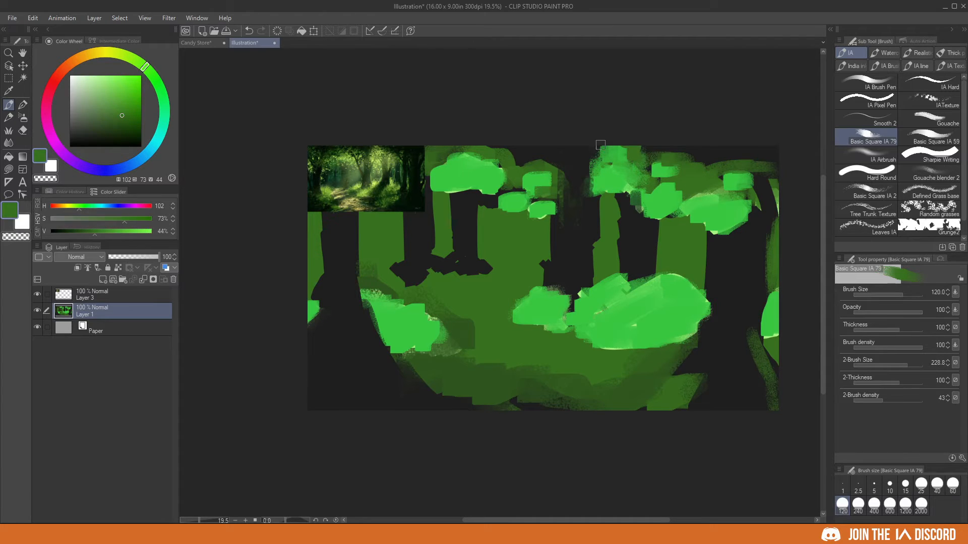
{"action": "left_click", "coordinate": [712, 146], "text": "alt"}
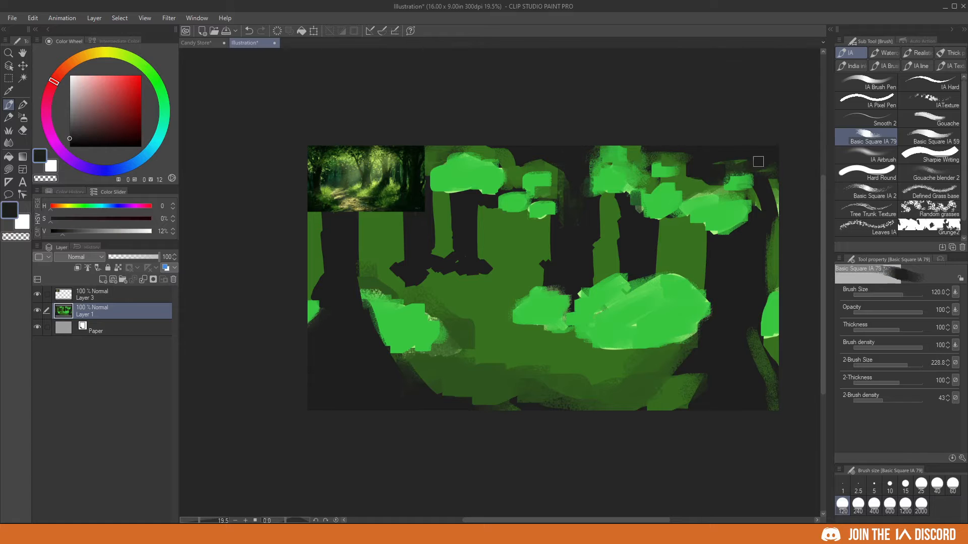
{"action": "mouse_move", "coordinate": [532, 151]}
{"action": "left_mouse_down"}
{"action": "mouse_move", "coordinate": [517, 150]}
{"action": "mouse_move", "coordinate": [583, 145]}
{"action": "left_mouse_up"}
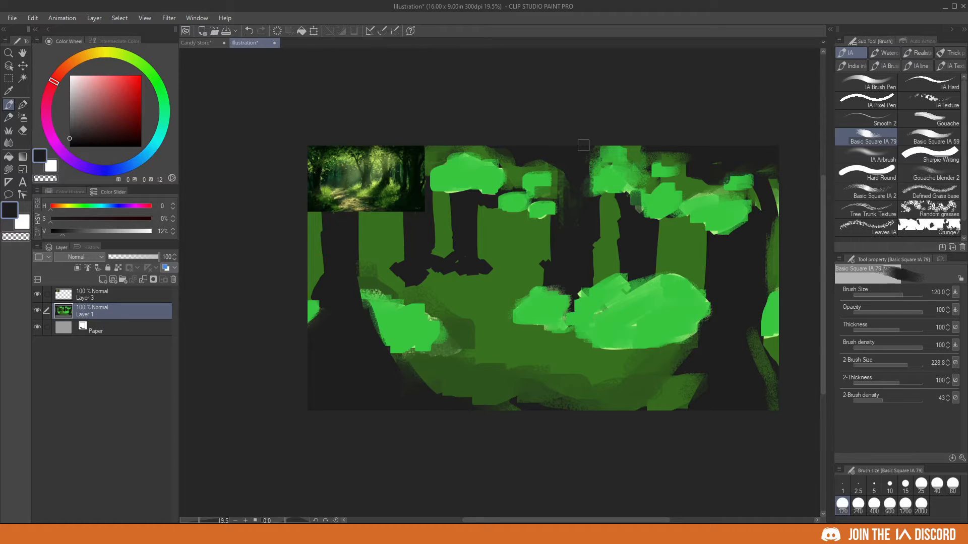
- Sample near-black and darken the lower-left and lower-right foreground corners, enlarging the brush to 240
{"action": "scroll", "coordinate": [412, 202], "scroll_direction": "down", "scroll_amount": 2}
{"action": "left_click", "coordinate": [358, 264], "text": "alt"}
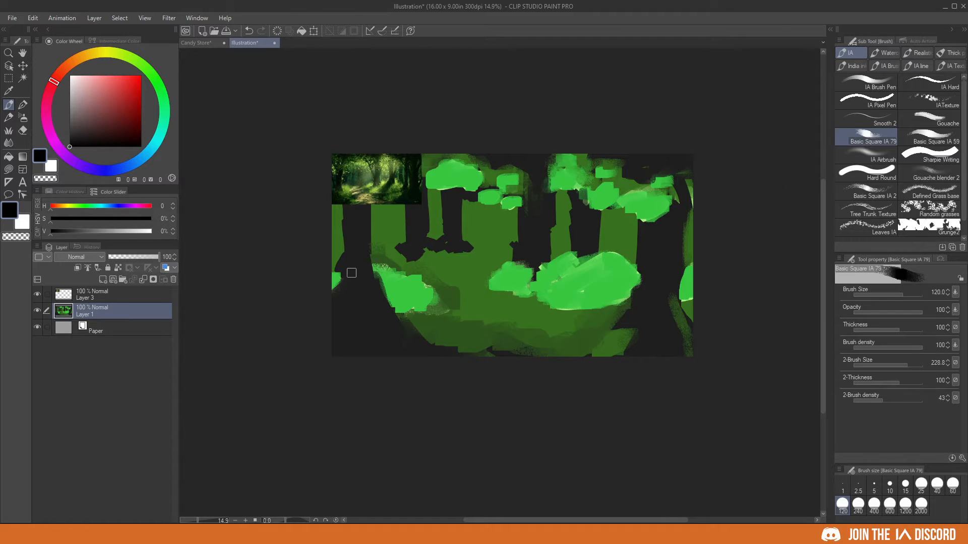
{"action": "mouse_move", "coordinate": [335, 309]}
{"action": "left_mouse_down"}
{"action": "mouse_move", "coordinate": [369, 324]}
{"action": "mouse_move", "coordinate": [327, 324]}
{"action": "mouse_move", "coordinate": [383, 327]}
{"action": "mouse_move", "coordinate": [357, 305]}
{"action": "mouse_move", "coordinate": [379, 337]}
{"action": "mouse_move", "coordinate": [435, 370]}
{"action": "mouse_move", "coordinate": [322, 348]}
{"action": "mouse_move", "coordinate": [399, 356]}
{"action": "left_mouse_up"}
{"action": "left_click", "coordinate": [352, 308], "text": "alt"}
{"action": "key", "text": "bracketright"}
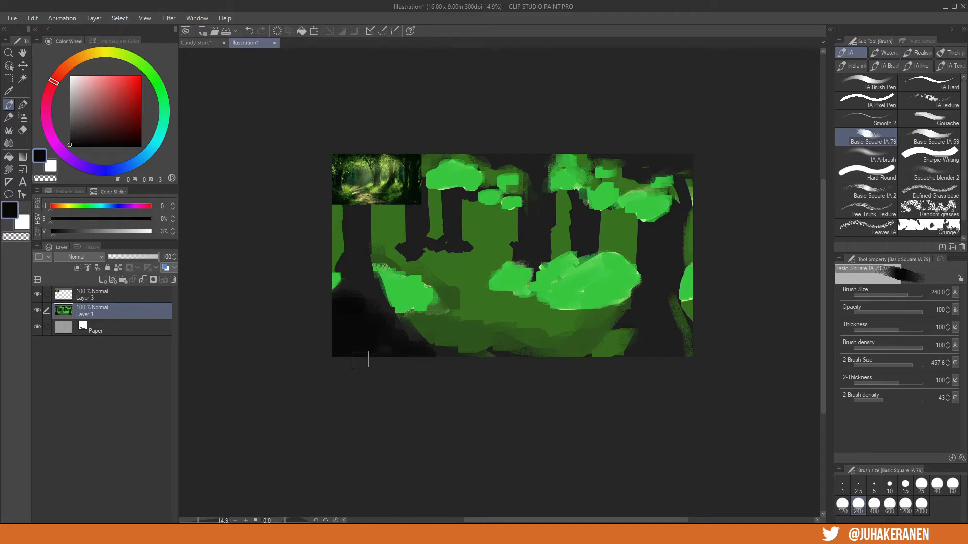
{"action": "mouse_move", "coordinate": [600, 361]}
{"action": "left_mouse_down"}
{"action": "mouse_move", "coordinate": [668, 321]}
{"action": "mouse_move", "coordinate": [648, 322]}
{"action": "mouse_move", "coordinate": [659, 341]}
{"action": "mouse_move", "coordinate": [690, 344]}
{"action": "mouse_move", "coordinate": [660, 328]}
{"action": "mouse_move", "coordinate": [688, 352]}
{"action": "left_mouse_up"}
- Paint the right foreground tree and the upper-right canopy corner near-black with brush size 240
{"action": "key", "text": "bracketleft"}
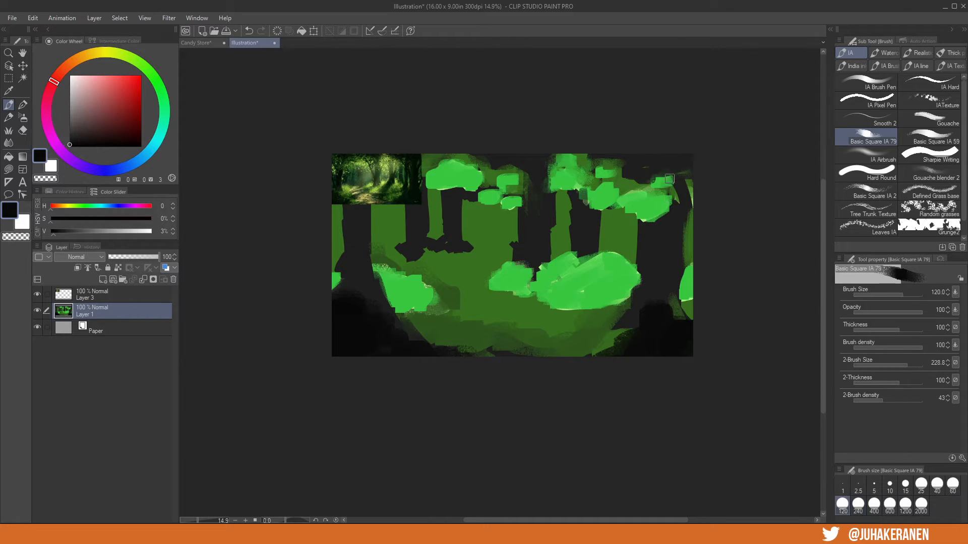
{"action": "key", "text": "bracketright"}
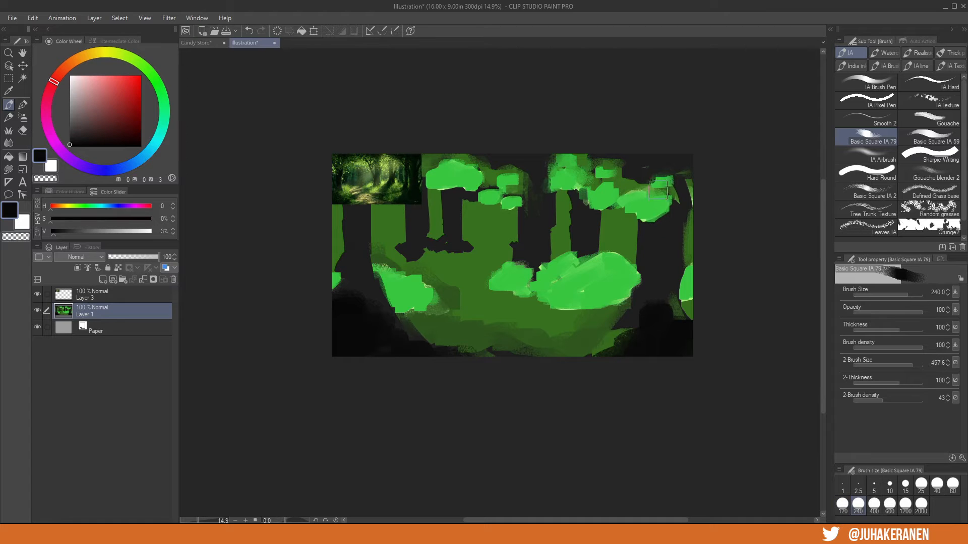
{"action": "mouse_move", "coordinate": [657, 190]}
{"action": "left_mouse_down"}
{"action": "mouse_move", "coordinate": [660, 162]}
{"action": "mouse_move", "coordinate": [662, 301]}
{"action": "left_mouse_up"}
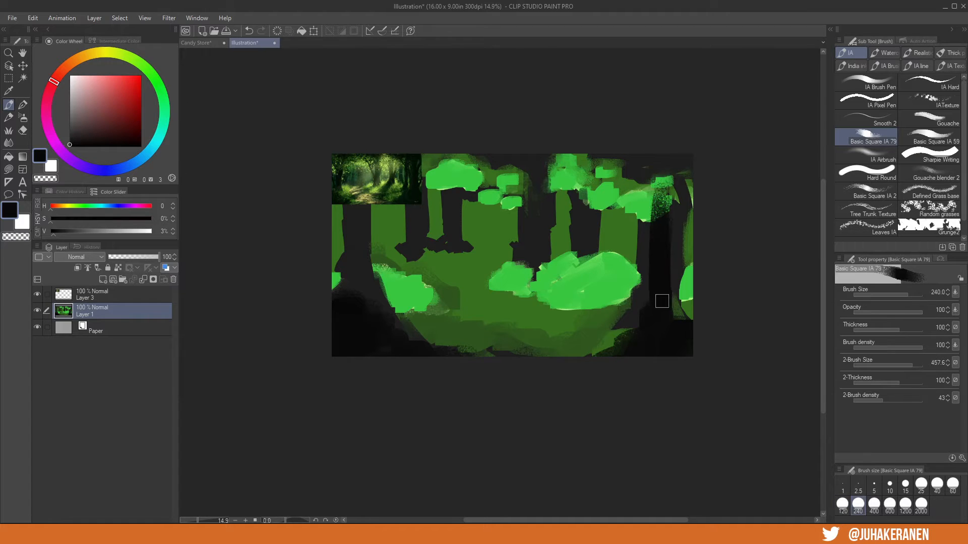
{"action": "mouse_move", "coordinate": [675, 175]}
{"action": "left_mouse_down"}
{"action": "mouse_move", "coordinate": [675, 197]}
{"action": "mouse_move", "coordinate": [669, 180]}
{"action": "mouse_move", "coordinate": [614, 147]}
{"action": "mouse_move", "coordinate": [661, 164]}
{"action": "mouse_move", "coordinate": [687, 150]}
{"action": "mouse_move", "coordinate": [669, 216]}
{"action": "mouse_move", "coordinate": [657, 173]}
{"action": "mouse_move", "coordinate": [656, 182]}
{"action": "mouse_move", "coordinate": [673, 187]}
{"action": "mouse_move", "coordinate": [672, 315]}
{"action": "left_mouse_up"}
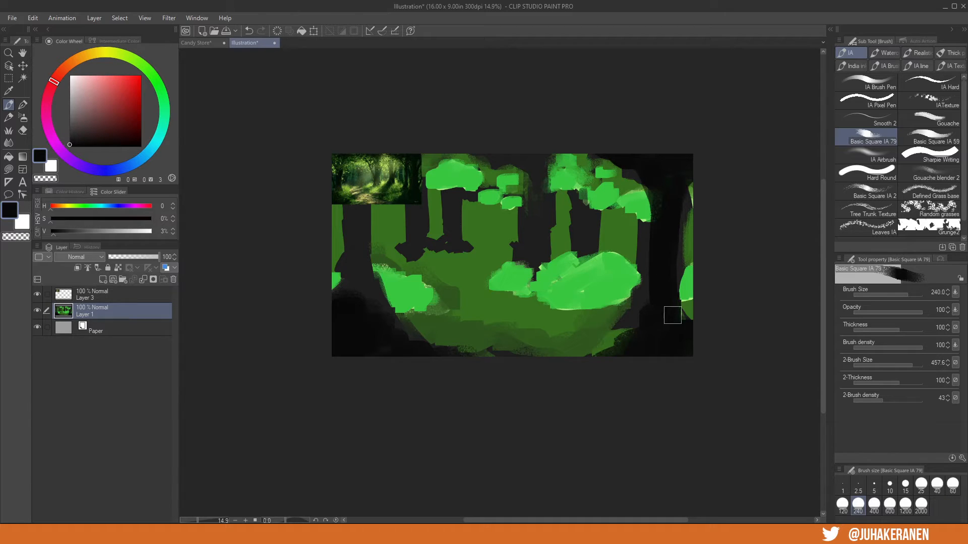
{"action": "mouse_move", "coordinate": [654, 264]}
{"action": "left_mouse_down"}
{"action": "mouse_move", "coordinate": [621, 360]}
{"action": "mouse_move", "coordinate": [646, 314]}
{"action": "mouse_move", "coordinate": [658, 189]}
{"action": "mouse_move", "coordinate": [669, 201]}
{"action": "mouse_move", "coordinate": [683, 328]}
{"action": "mouse_move", "coordinate": [640, 163]}
{"action": "left_mouse_up"}
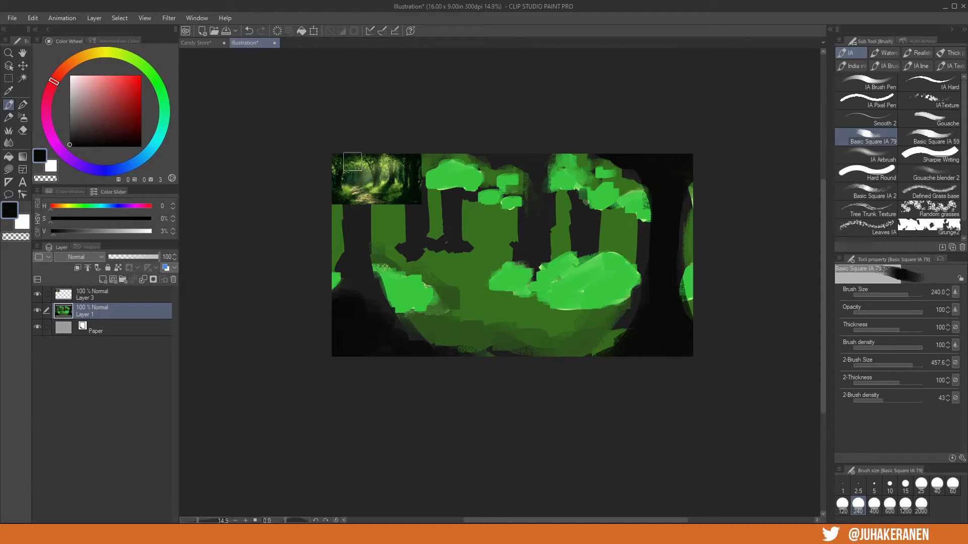
- Paint the left foreground trunk near-black, hide Layer 3, and darken the upper-left corner with brush size 120
{"action": "mouse_move", "coordinate": [358, 206]}
{"action": "left_mouse_down"}
{"action": "mouse_move", "coordinate": [368, 297]}
{"action": "mouse_move", "coordinate": [335, 320]}
{"action": "mouse_move", "coordinate": [336, 234]}
{"action": "left_mouse_up"}
{"action": "left_click", "coordinate": [38, 295]}
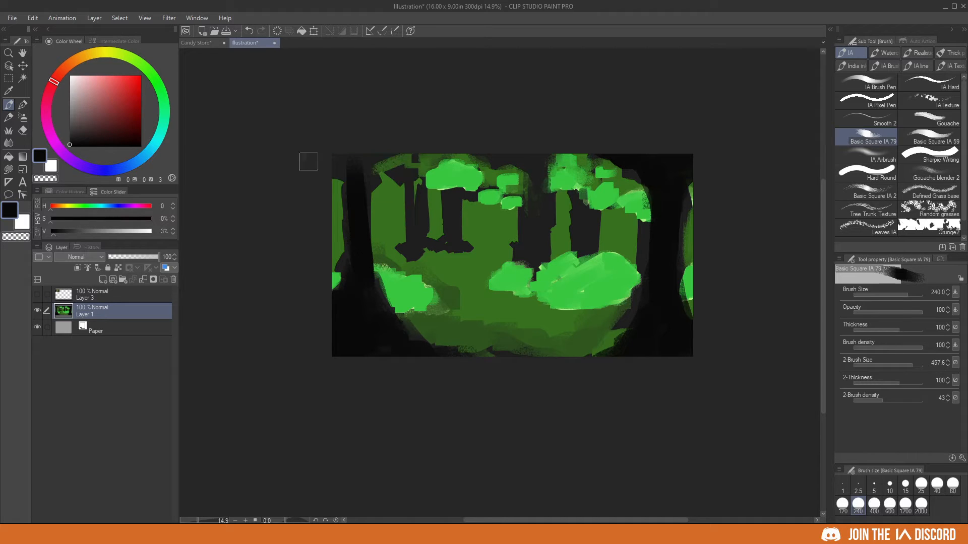
{"action": "key", "text": "bracketleft"}
{"action": "mouse_move", "coordinate": [335, 159]}
{"action": "left_mouse_down"}
{"action": "mouse_move", "coordinate": [357, 222]}
{"action": "mouse_move", "coordinate": [372, 173]}
{"action": "mouse_move", "coordinate": [335, 150]}
{"action": "left_mouse_up"}
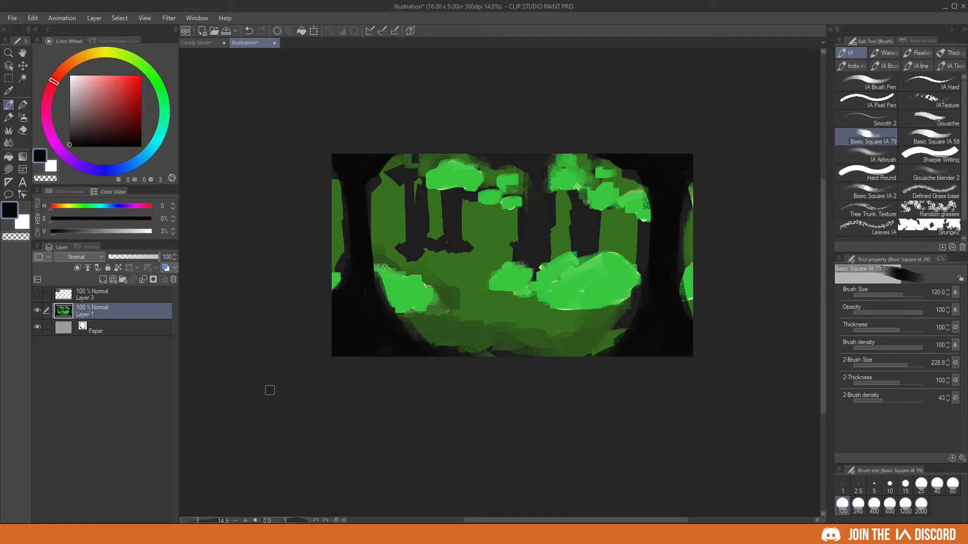
- Sample dark green and darken the gaps between the background trunks, using brush sizes 400 and 240
{"action": "key", "text": "bracketright"}
{"action": "key", "text": "bracketright"}
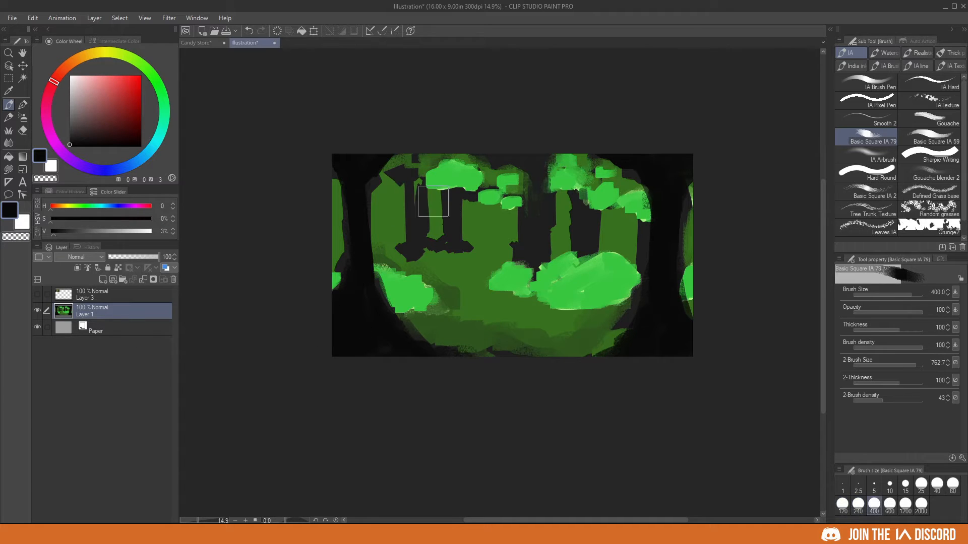
{"action": "left_click", "coordinate": [446, 321], "text": "alt"}
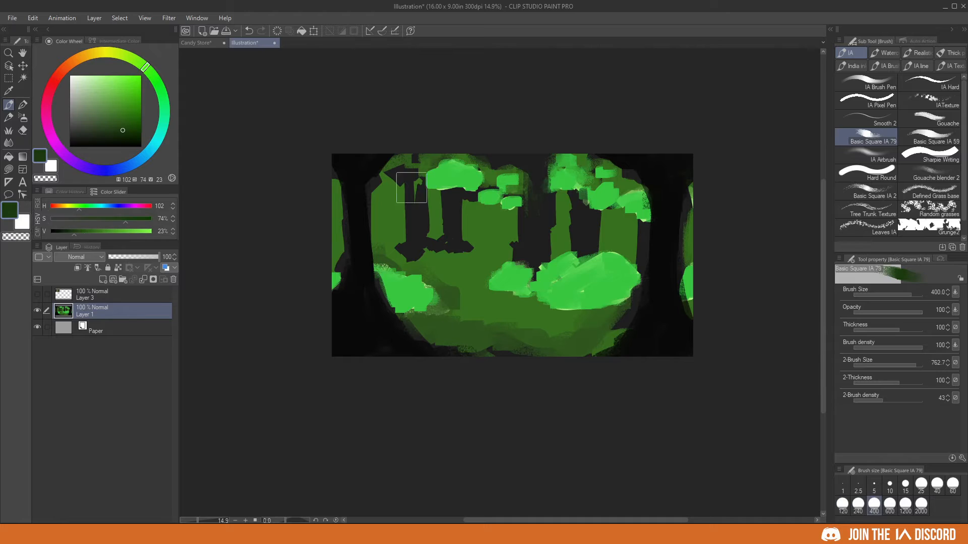
{"action": "mouse_move", "coordinate": [387, 205]}
{"action": "left_mouse_down"}
{"action": "mouse_move", "coordinate": [396, 222]}
{"action": "mouse_move", "coordinate": [438, 227]}
{"action": "mouse_move", "coordinate": [512, 216]}
{"action": "mouse_move", "coordinate": [499, 234]}
{"action": "left_mouse_up"}
{"action": "key", "text": "bracketleft"}
{"action": "left_click_drag", "start_coordinate": [563, 198], "coordinate": [561, 237]}
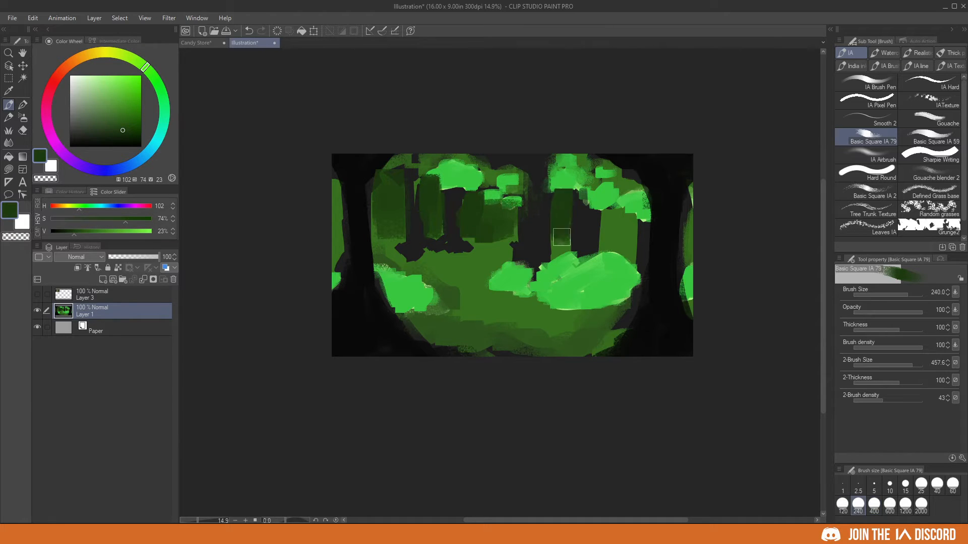
{"action": "mouse_move", "coordinate": [605, 204]}
{"action": "left_mouse_down"}
{"action": "mouse_move", "coordinate": [612, 236]}
{"action": "mouse_move", "coordinate": [630, 217]}
{"action": "left_mouse_up"}
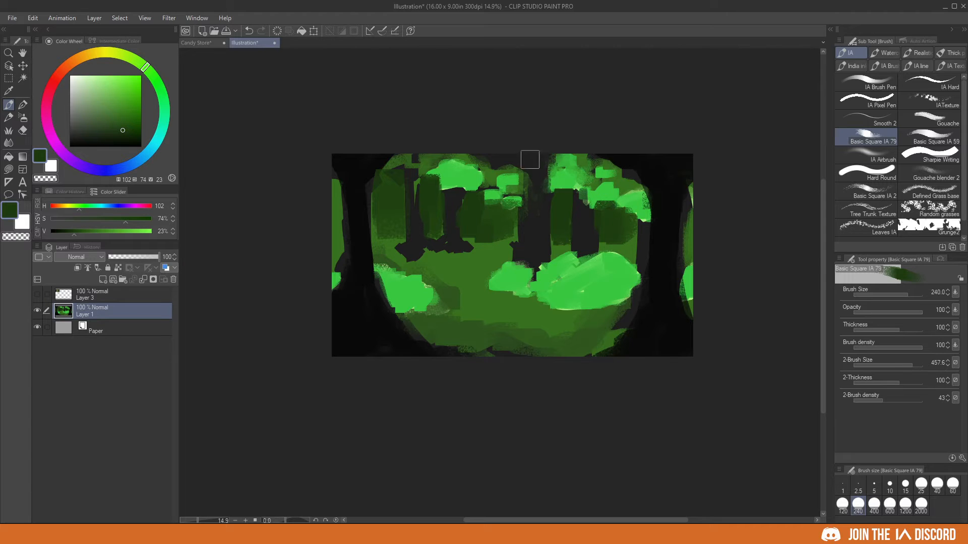
{"action": "key", "text": "bracketleft"}
{"action": "left_click", "coordinate": [619, 221], "text": "alt"}
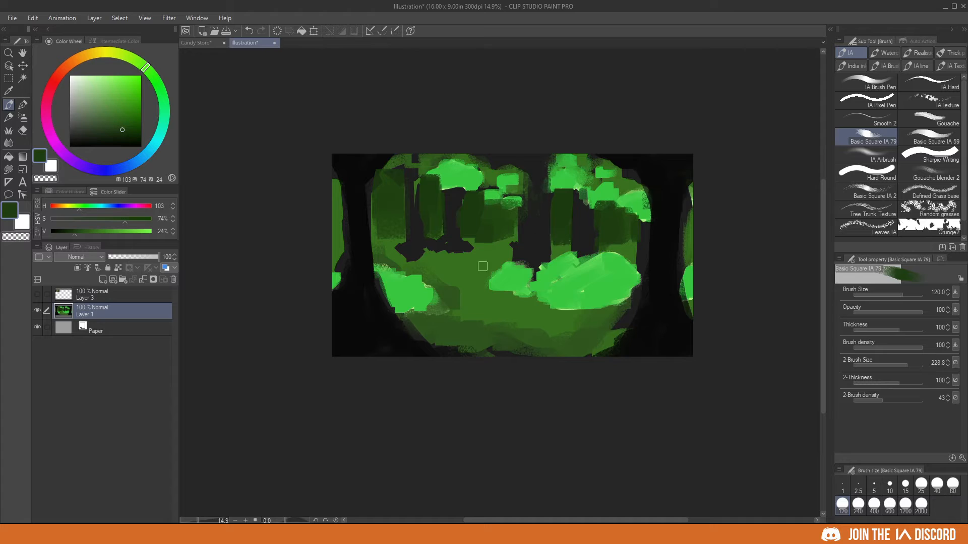
- Mix a brown of hue 30, saturation 50% and value 56%, and paint a path across the scene with brush sizes 240 and 120
{"action": "left_click", "coordinate": [458, 264], "text": "alt"}
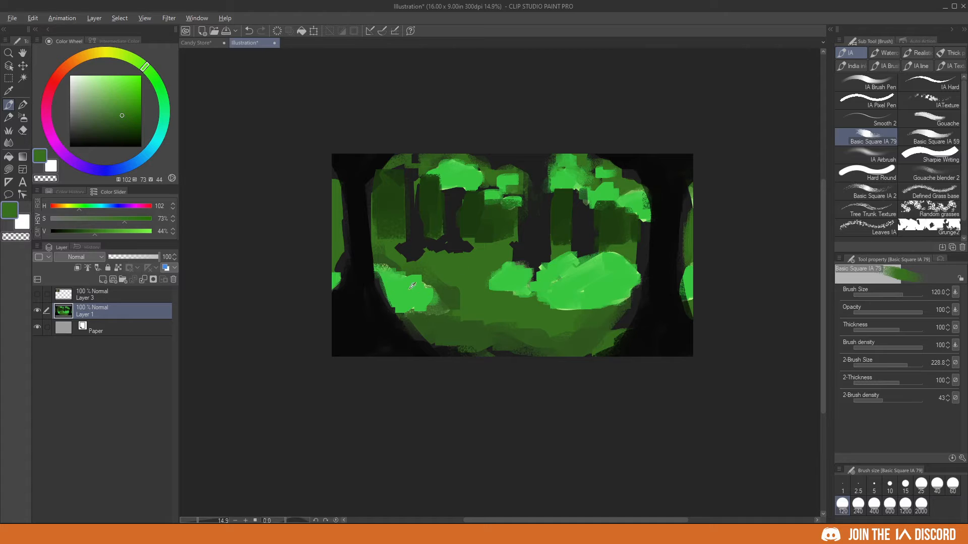
{"action": "left_click", "coordinate": [384, 268], "text": "alt"}
{"action": "left_click", "coordinate": [83, 59]}
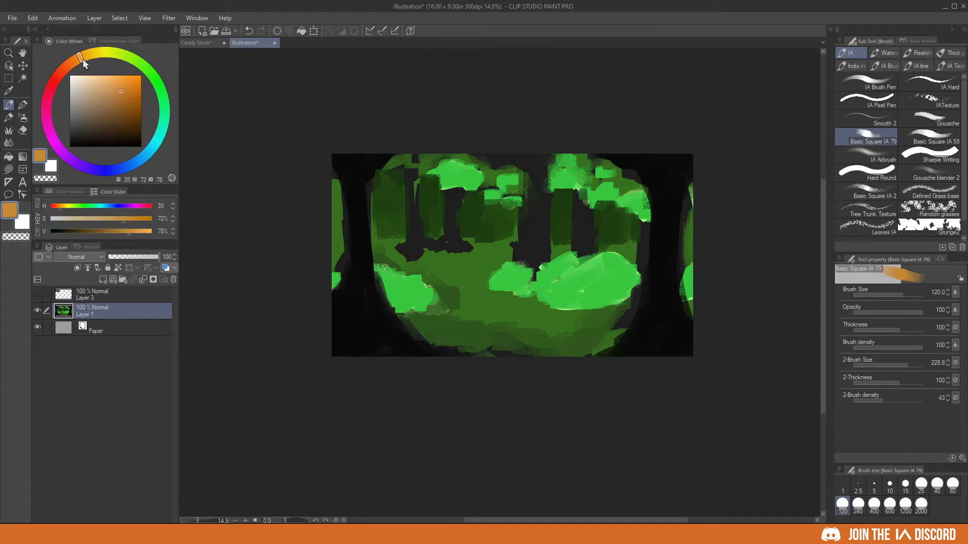
{"action": "mouse_move", "coordinate": [104, 96]}
{"action": "left_mouse_down"}
{"action": "mouse_move", "coordinate": [91, 105]}
{"action": "mouse_move", "coordinate": [105, 106]}
{"action": "left_mouse_up"}
{"action": "left_click", "coordinate": [76, 60]}
{"action": "key", "text": "bracketright"}
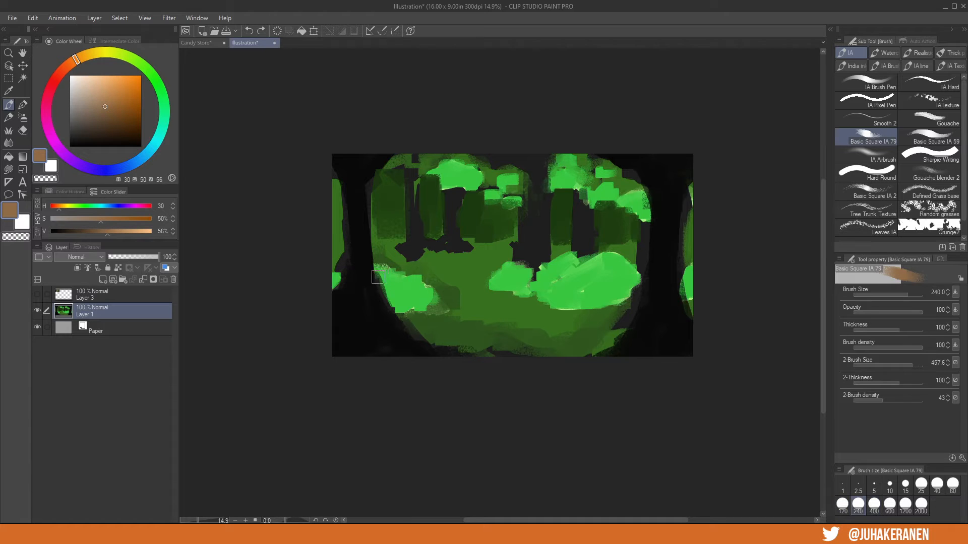
{"action": "mouse_move", "coordinate": [382, 277]}
{"action": "left_mouse_down"}
{"action": "mouse_move", "coordinate": [529, 287]}
{"action": "mouse_move", "coordinate": [709, 271]}
{"action": "left_mouse_up"}
{"action": "key", "text": "bracketleft"}
{"action": "left_click_drag", "start_coordinate": [617, 285], "coordinate": [574, 290]}
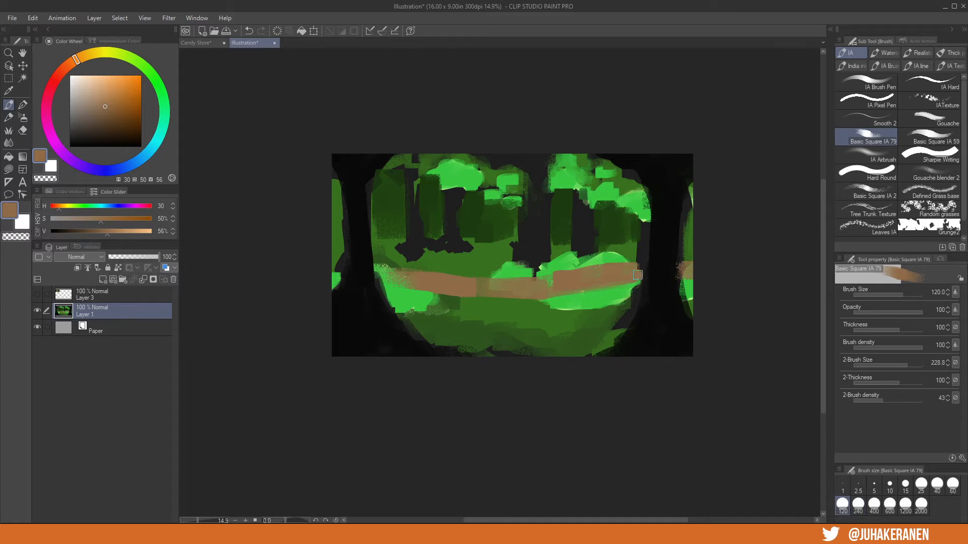
{"action": "left_click_drag", "start_coordinate": [638, 275], "coordinate": [642, 269]}
{"action": "mouse_move", "coordinate": [379, 275]}
{"action": "left_mouse_down"}
{"action": "mouse_move", "coordinate": [549, 297]}
{"action": "mouse_move", "coordinate": [632, 279]}
{"action": "left_mouse_up"}
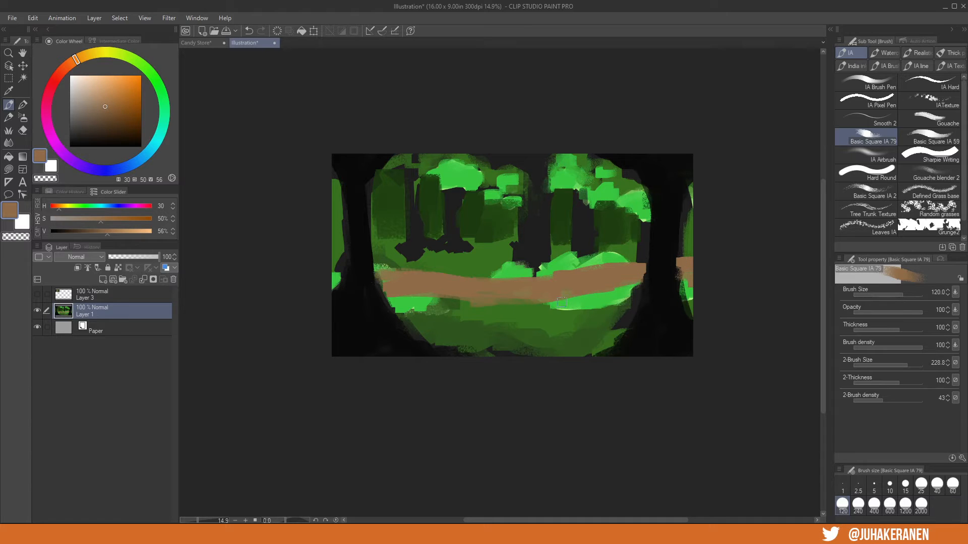
{"action": "key", "text": "bracketright"}
{"action": "key", "text": "bracketright"}
{"action": "mouse_move", "coordinate": [428, 240]}
{"action": "left_mouse_down"}
{"action": "mouse_move", "coordinate": [479, 282]}
{"action": "mouse_move", "coordinate": [584, 434]}
{"action": "left_mouse_up"}
{"action": "key", "text": "ctrl+z"}
{"action": "key", "text": "bracketleft"}
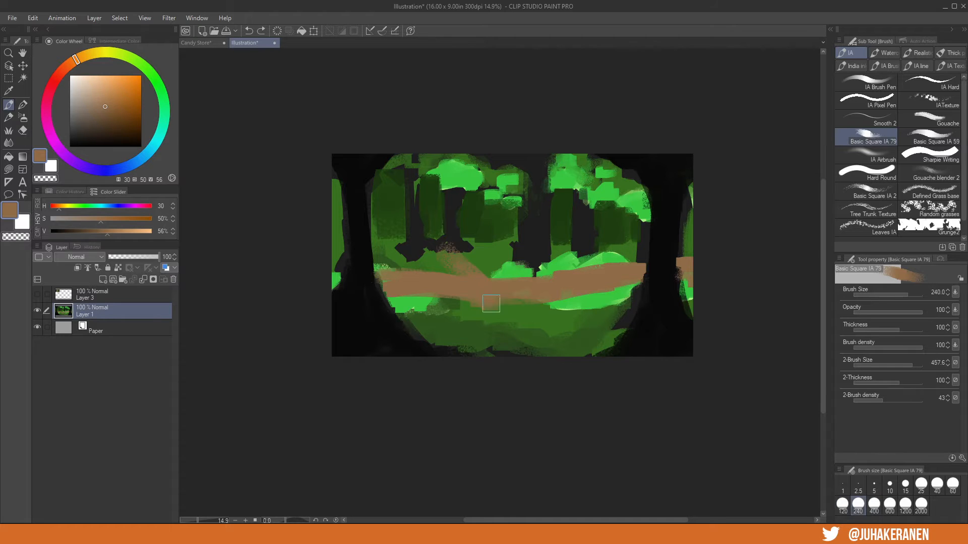
{"action": "mouse_move", "coordinate": [491, 304]}
{"action": "left_mouse_down"}
{"action": "mouse_move", "coordinate": [471, 270]}
{"action": "mouse_move", "coordinate": [605, 389]}
{"action": "mouse_move", "coordinate": [598, 397]}
{"action": "left_mouse_up"}
{"action": "key", "text": "ctrl+z"}
{"action": "key", "text": "ctrl+z"}
{"action": "key", "text": "ctrl+z"}
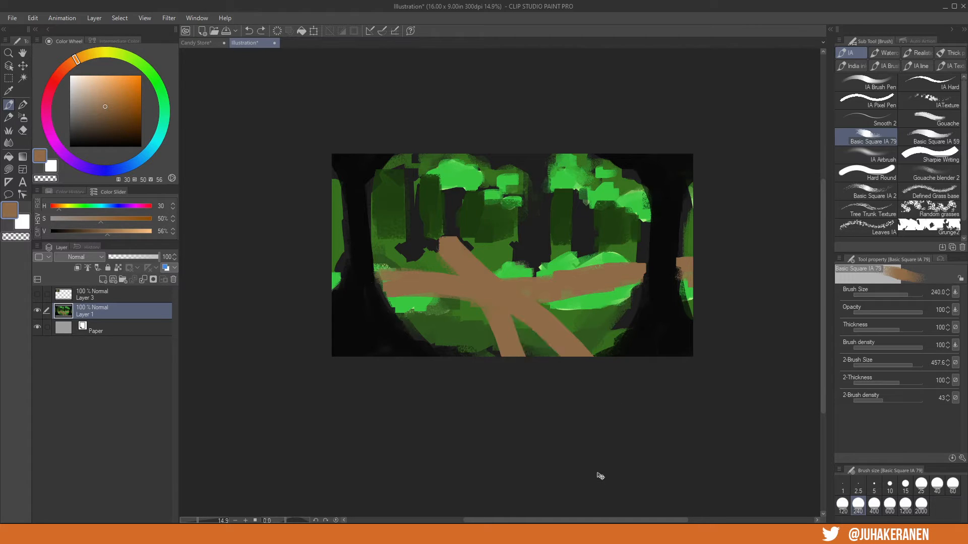
- Continue the brown path beside and beyond the left foreground trunk to the canvas edge with brush size 120
{"action": "key", "text": "bracketleft"}
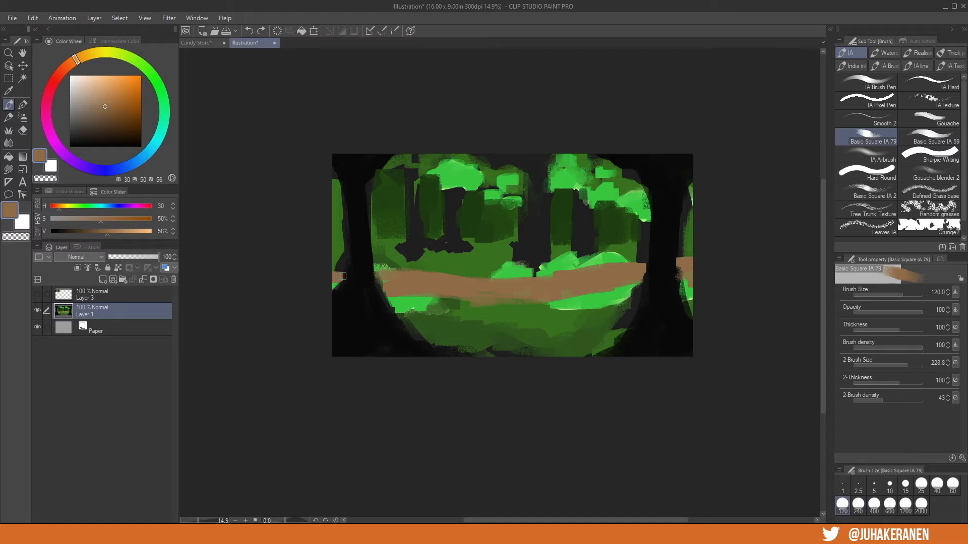
{"action": "left_click_drag", "start_coordinate": [386, 280], "coordinate": [390, 290]}
{"action": "left_click_drag", "start_coordinate": [337, 269], "coordinate": [339, 279]}
{"action": "key", "text": "ctrl+z"}
- Sample near-black and clean up the inner edges of both foreground trunks where they meet the path
{"action": "left_click", "coordinate": [371, 244], "text": "alt"}
{"action": "left_click_drag", "start_coordinate": [365, 237], "coordinate": [382, 305]}
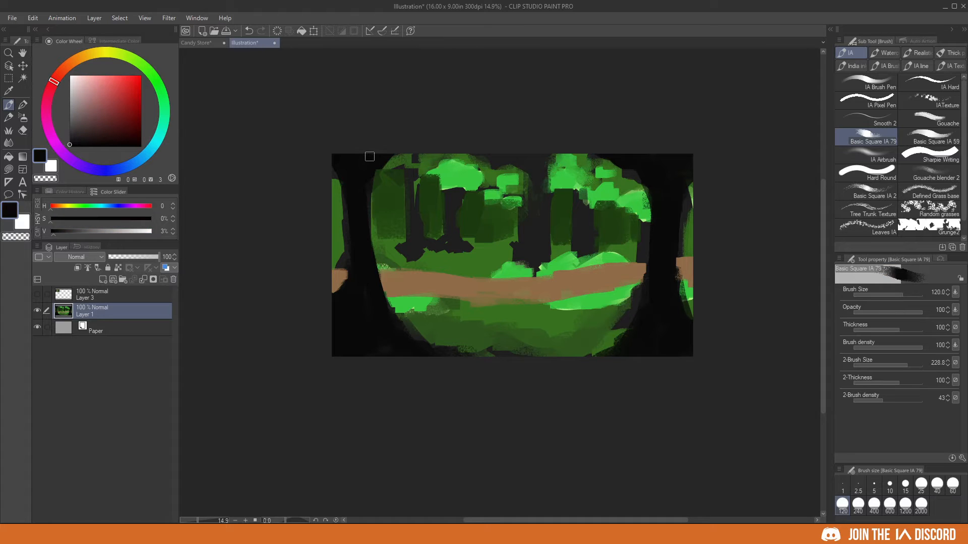
{"action": "left_click_drag", "start_coordinate": [373, 192], "coordinate": [385, 310]}
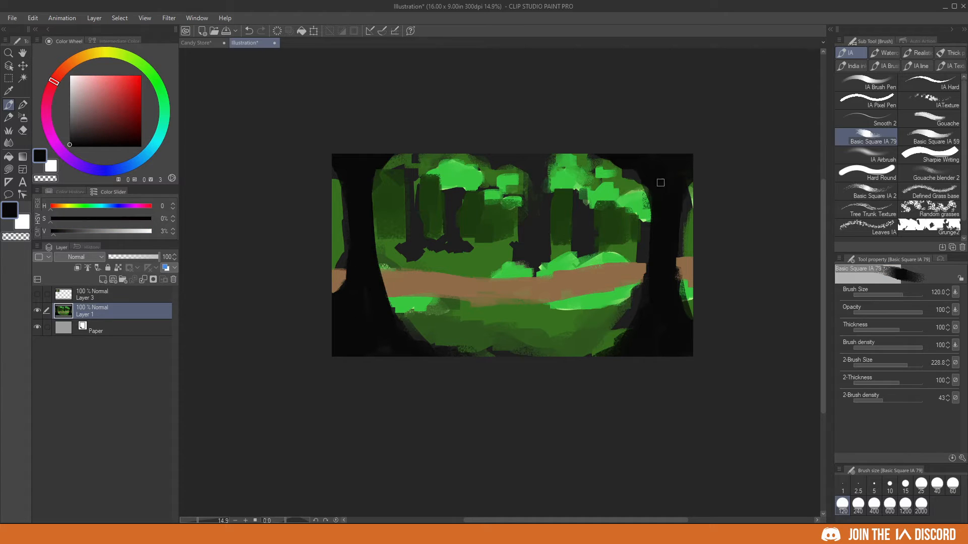
{"action": "left_click_drag", "start_coordinate": [649, 224], "coordinate": [649, 280]}
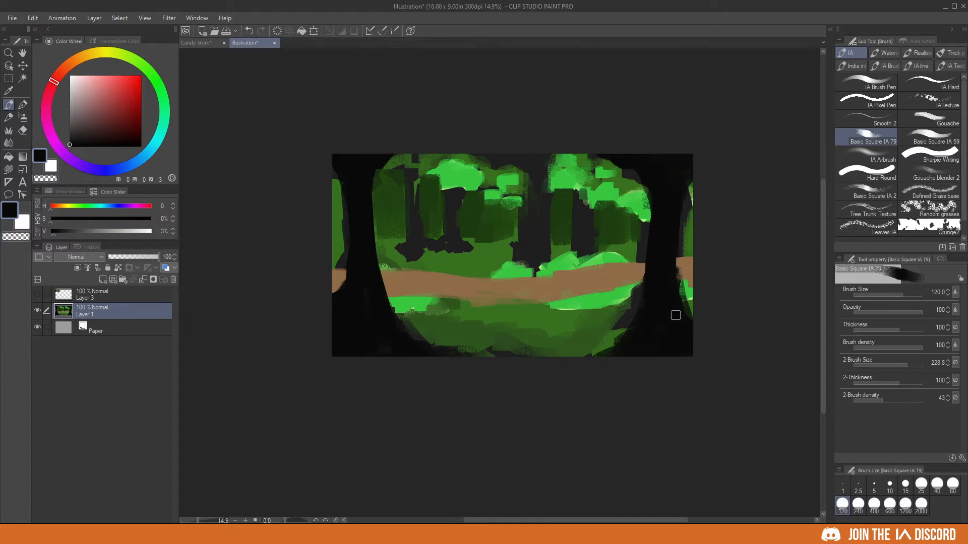
- Sample dark grey and paint extra background trunks on both sides of the left foreground tree
{"action": "mouse_move", "coordinate": [419, 202]}
{"action": "left_mouse_down"}
{"action": "mouse_move", "coordinate": [425, 237]}
{"action": "mouse_move", "coordinate": [423, 180]}
{"action": "mouse_move", "coordinate": [442, 242]}
{"action": "left_mouse_up"}
{"action": "left_click", "coordinate": [424, 212], "text": "alt"}
{"action": "left_click_drag", "start_coordinate": [379, 182], "coordinate": [384, 246]}
{"action": "left_click_drag", "start_coordinate": [381, 207], "coordinate": [383, 250]}
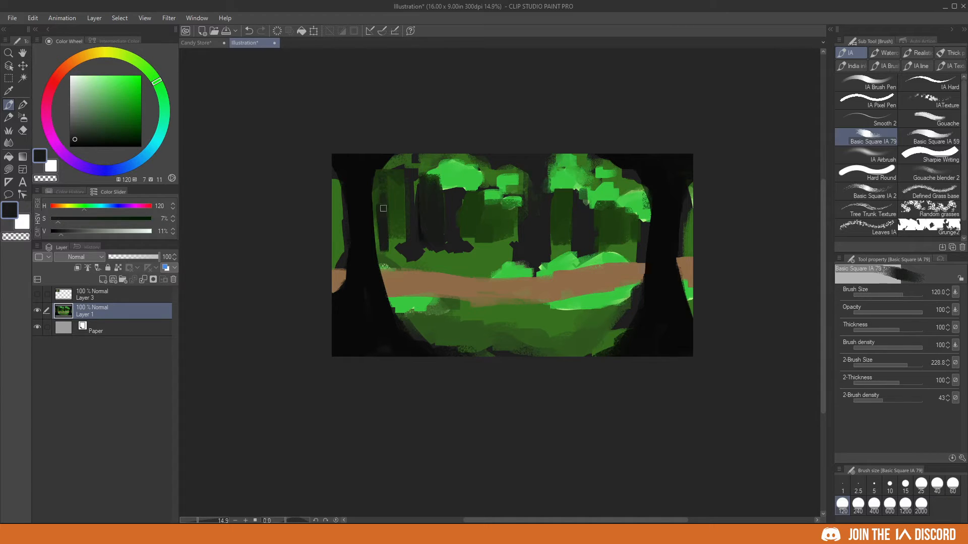
{"action": "mouse_move", "coordinate": [386, 174]}
{"action": "left_mouse_down"}
{"action": "mouse_move", "coordinate": [391, 188]}
{"action": "mouse_move", "coordinate": [382, 173]}
{"action": "mouse_move", "coordinate": [336, 242]}
{"action": "left_mouse_up"}
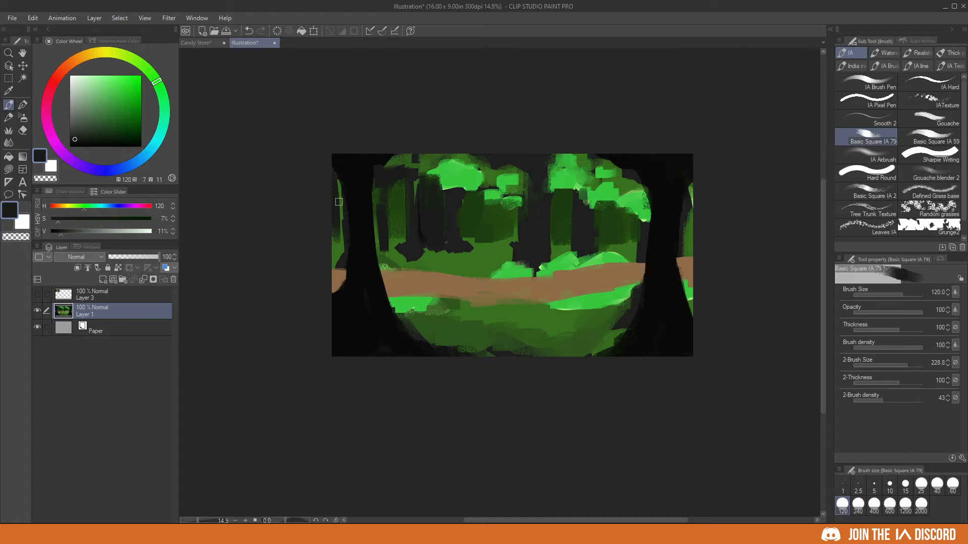
{"action": "left_click_drag", "start_coordinate": [338, 189], "coordinate": [350, 245]}
- Add dark grey background trunks around the central tree and on both sides of the right foreground tree
{"action": "mouse_move", "coordinate": [476, 207]}
{"action": "left_mouse_down"}
{"action": "mouse_move", "coordinate": [480, 232]}
{"action": "mouse_move", "coordinate": [494, 237]}
{"action": "left_mouse_up"}
{"action": "left_click_drag", "start_coordinate": [514, 193], "coordinate": [518, 243]}
{"action": "left_click_drag", "start_coordinate": [569, 189], "coordinate": [569, 249]}
{"action": "mouse_move", "coordinate": [606, 208]}
{"action": "left_mouse_down"}
{"action": "mouse_move", "coordinate": [616, 254]}
{"action": "mouse_move", "coordinate": [632, 254]}
{"action": "left_mouse_up"}
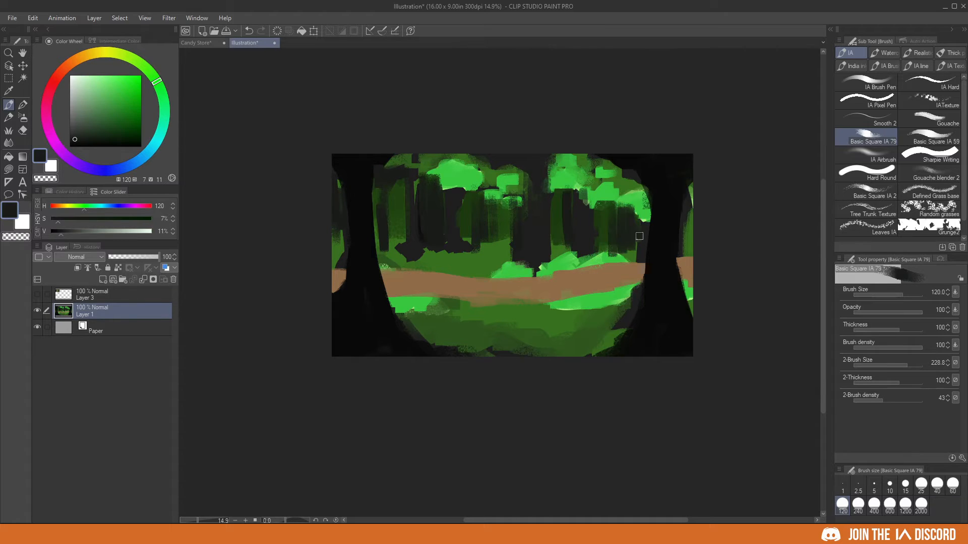
{"action": "left_click_drag", "start_coordinate": [690, 202], "coordinate": [690, 252]}
- Extend the upper-right canopy clump toward the foreground tree in sampled bright green and touch its edge with sampled mid-green
{"action": "left_click", "coordinate": [601, 171], "text": "alt"}
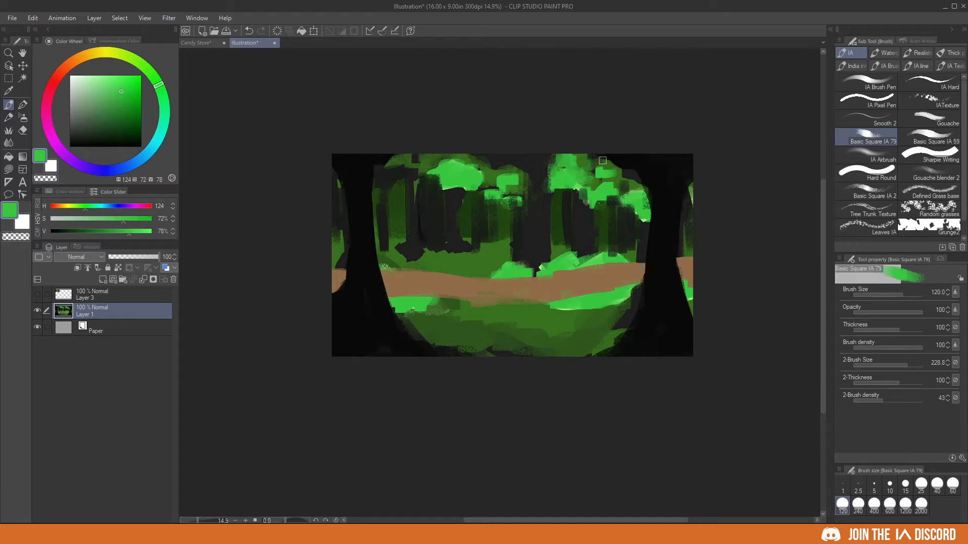
{"action": "mouse_move", "coordinate": [602, 160]}
{"action": "left_mouse_down"}
{"action": "mouse_move", "coordinate": [649, 203]}
{"action": "mouse_move", "coordinate": [618, 165]}
{"action": "mouse_move", "coordinate": [575, 153]}
{"action": "mouse_move", "coordinate": [635, 187]}
{"action": "left_mouse_up"}
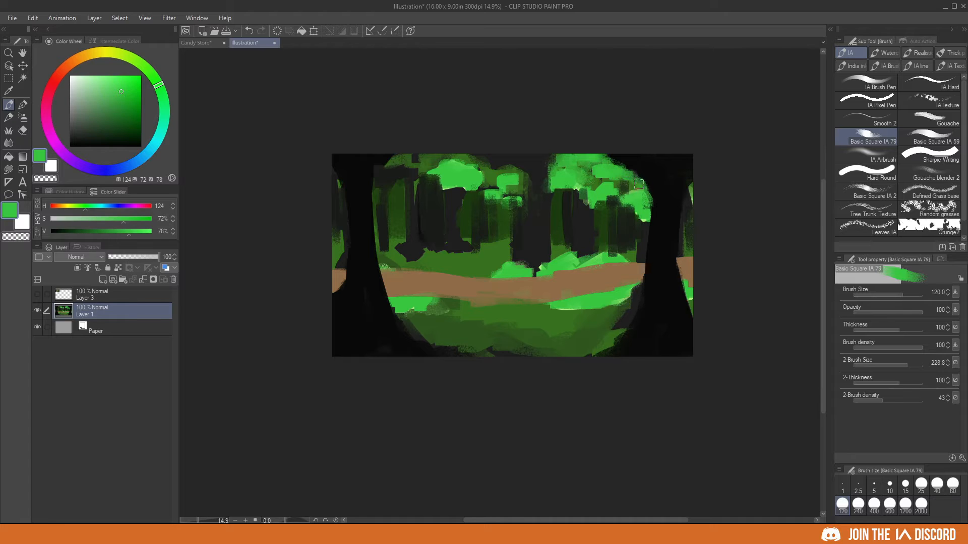
{"action": "left_click", "coordinate": [636, 181], "text": "alt"}
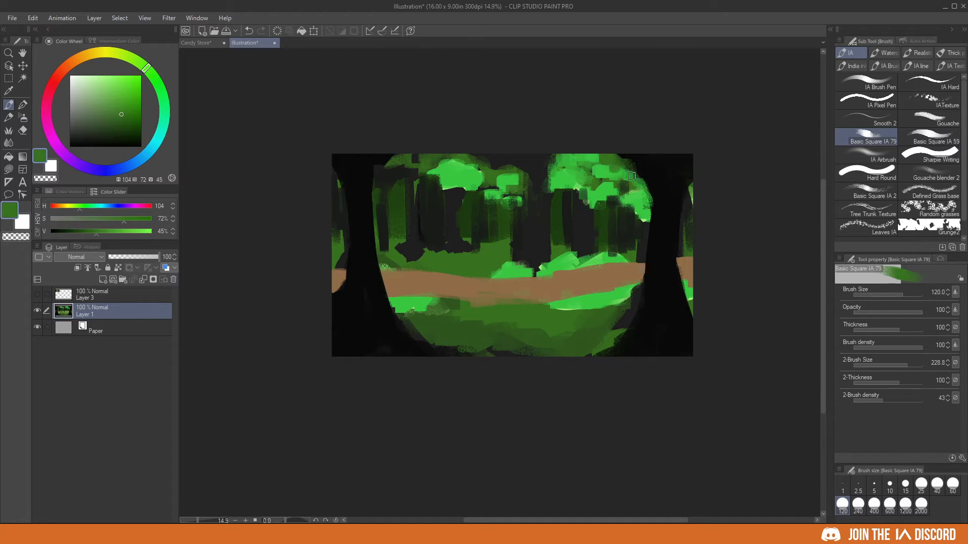
{"action": "left_click_drag", "start_coordinate": [644, 197], "coordinate": [636, 194]}
- Sample mid-green and repaint the bright clumps of both canopies with brush size 240
{"action": "left_click", "coordinate": [457, 159], "text": "alt"}
{"action": "key", "text": "bracketright"}
{"action": "mouse_move", "coordinate": [469, 171]}
{"action": "left_mouse_down"}
{"action": "mouse_move", "coordinate": [442, 175]}
{"action": "mouse_move", "coordinate": [510, 198]}
{"action": "left_mouse_up"}
{"action": "left_click_drag", "start_coordinate": [552, 160], "coordinate": [644, 208]}
- Sample dark green and shade the upper and right parts of the left canopy
{"action": "left_click", "coordinate": [564, 199], "text": "alt"}
{"action": "mouse_move", "coordinate": [557, 173]}
{"action": "left_mouse_down"}
{"action": "mouse_move", "coordinate": [600, 154]}
{"action": "mouse_move", "coordinate": [651, 196]}
{"action": "left_mouse_up"}
{"action": "key", "text": "ctrl+z"}
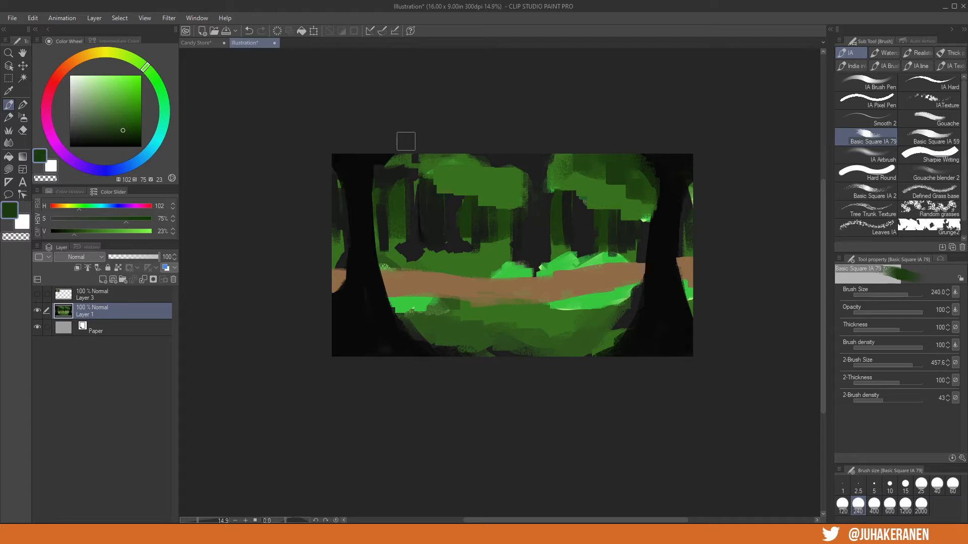
{"action": "mouse_move", "coordinate": [460, 163]}
{"action": "left_mouse_down"}
{"action": "mouse_move", "coordinate": [485, 164]}
{"action": "mouse_move", "coordinate": [516, 185]}
{"action": "mouse_move", "coordinate": [515, 169]}
{"action": "mouse_move", "coordinate": [517, 183]}
{"action": "mouse_move", "coordinate": [423, 147]}
{"action": "mouse_move", "coordinate": [410, 154]}
{"action": "mouse_move", "coordinate": [536, 159]}
{"action": "mouse_move", "coordinate": [516, 160]}
{"action": "mouse_move", "coordinate": [526, 181]}
{"action": "mouse_move", "coordinate": [526, 169]}
{"action": "mouse_move", "coordinate": [520, 202]}
{"action": "mouse_move", "coordinate": [538, 170]}
{"action": "mouse_move", "coordinate": [541, 213]}
{"action": "left_mouse_up"}
- Redefine the upper part of the central trunk between the canopies in sampled dark grey with brush size 120
{"action": "left_click", "coordinate": [506, 166], "text": "alt"}
{"action": "key", "text": "["}
{"action": "left_click", "coordinate": [535, 159], "text": "alt"}
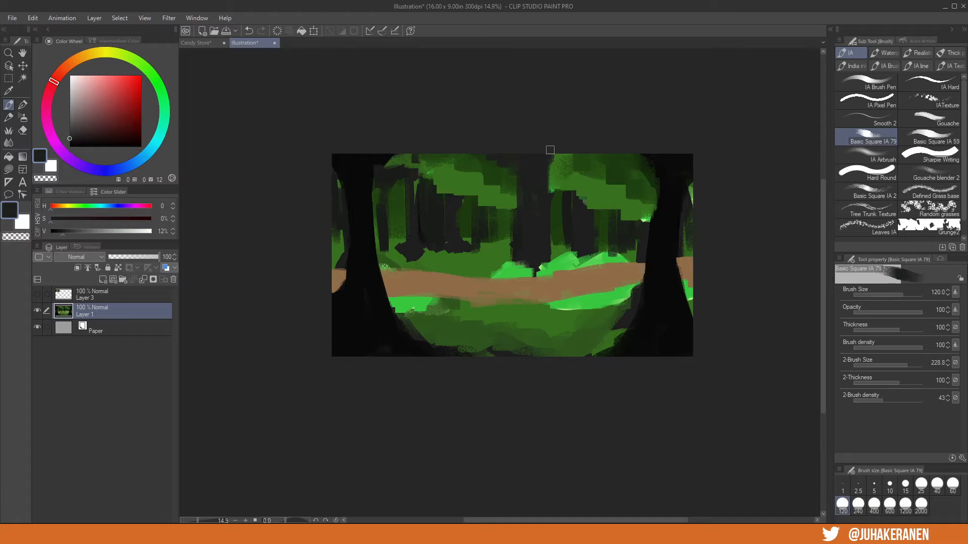
{"action": "left_click_drag", "start_coordinate": [550, 150], "coordinate": [546, 188]}
{"action": "left_click_drag", "start_coordinate": [551, 166], "coordinate": [563, 155]}
- Round off the right canopy's edge beside the central trunk in sampled dark green
{"action": "left_click", "coordinate": [555, 172], "text": "alt"}
{"action": "left_click", "coordinate": [575, 166], "text": "alt"}
{"action": "mouse_move", "coordinate": [551, 204]}
{"action": "left_mouse_down"}
{"action": "mouse_move", "coordinate": [554, 169]}
{"action": "mouse_move", "coordinate": [580, 148]}
{"action": "left_mouse_up"}
{"action": "left_click_drag", "start_coordinate": [570, 160], "coordinate": [553, 192]}
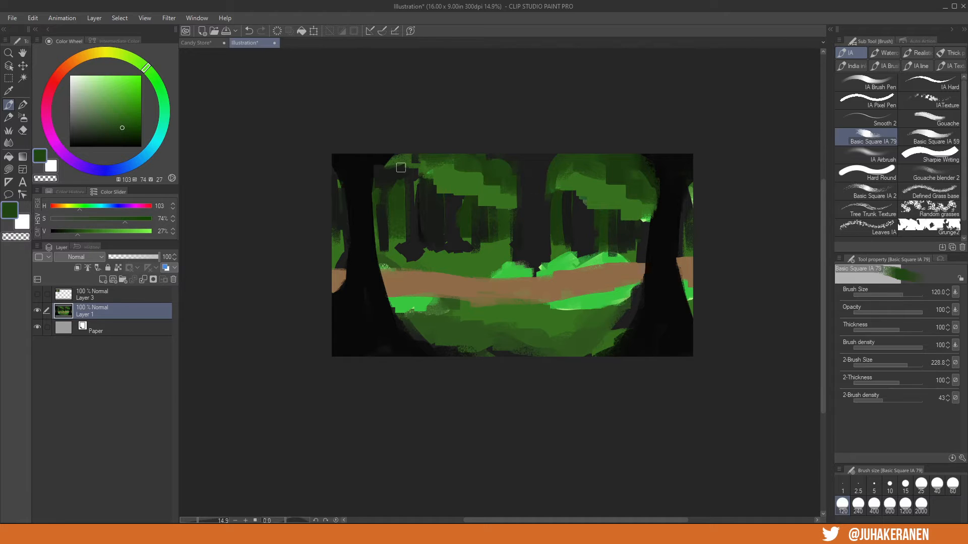
- Extend the dark green canopy to the left foreground trunk and add foliage at both side edges of the canvas
{"action": "mouse_move", "coordinate": [401, 167]}
{"action": "left_mouse_down"}
{"action": "mouse_move", "coordinate": [371, 177]}
{"action": "mouse_move", "coordinate": [395, 149]}
{"action": "mouse_move", "coordinate": [369, 205]}
{"action": "left_mouse_up"}
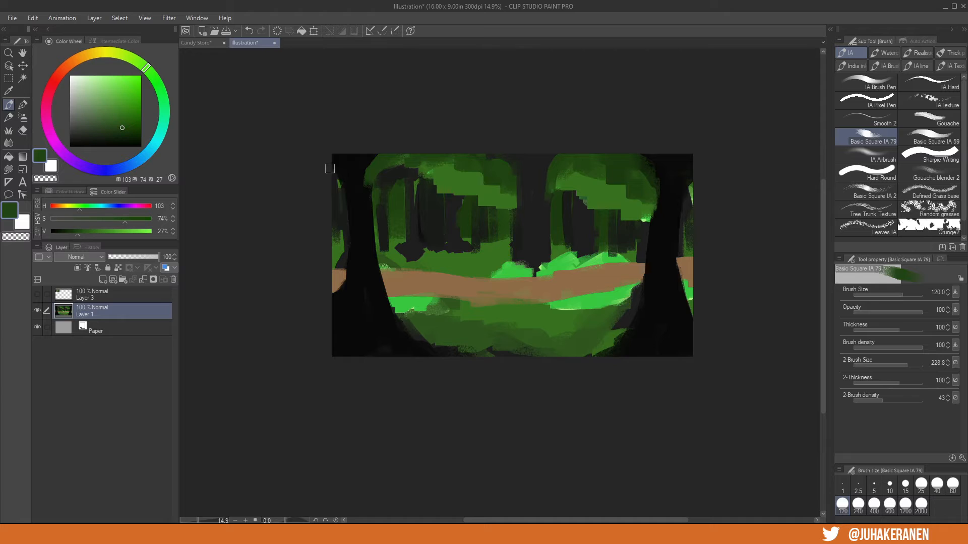
{"action": "left_click_drag", "start_coordinate": [330, 173], "coordinate": [348, 189]}
{"action": "left_click_drag", "start_coordinate": [700, 189], "coordinate": [687, 204]}
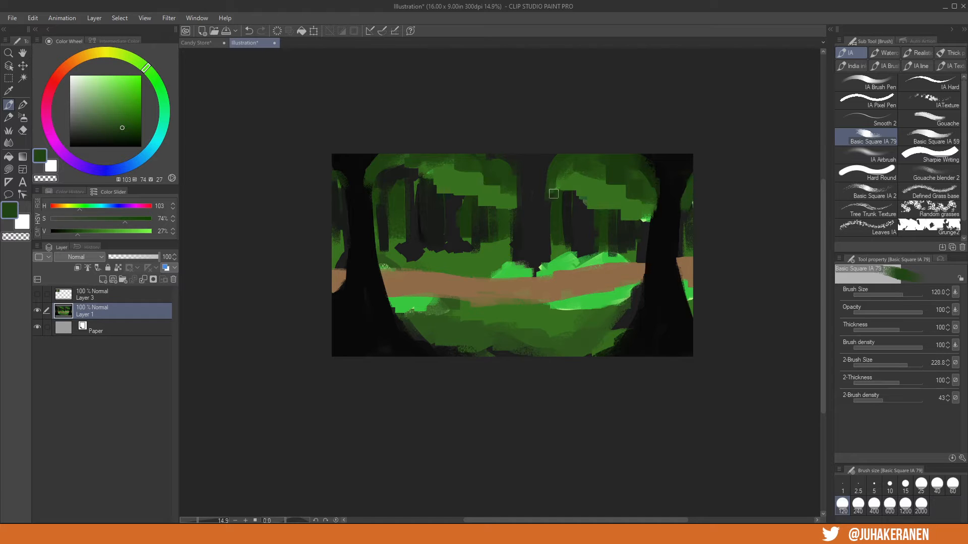
- Sample a darker green from the upper-left canopy and shade the upper part of the right canopy
{"action": "left_click", "coordinate": [484, 260], "text": "alt"}
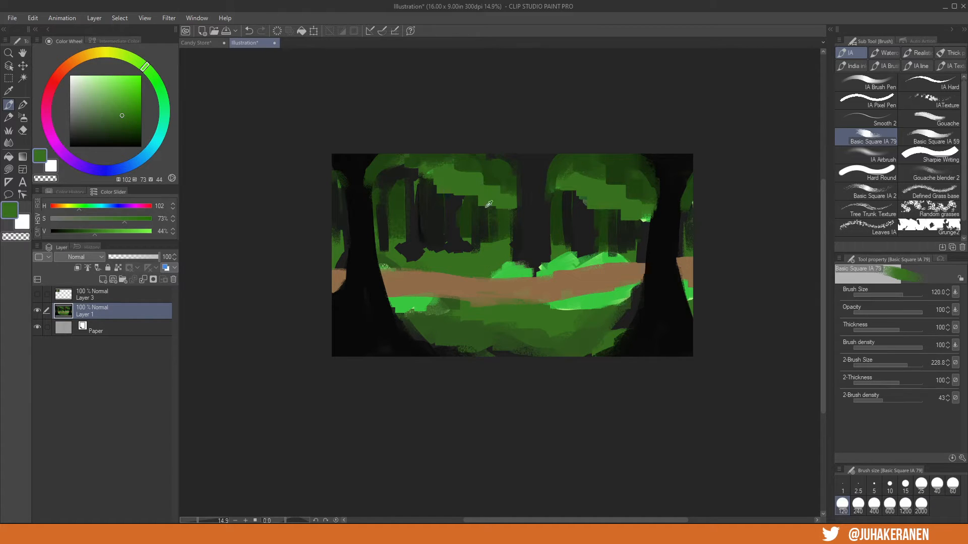
{"action": "left_click", "coordinate": [405, 161], "text": "alt"}
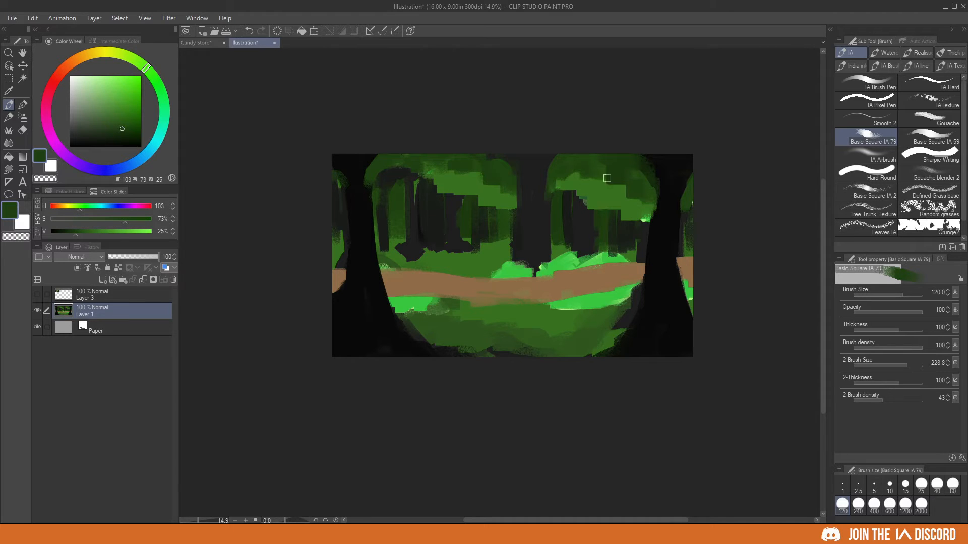
{"action": "left_click_drag", "start_coordinate": [656, 199], "coordinate": [565, 169]}
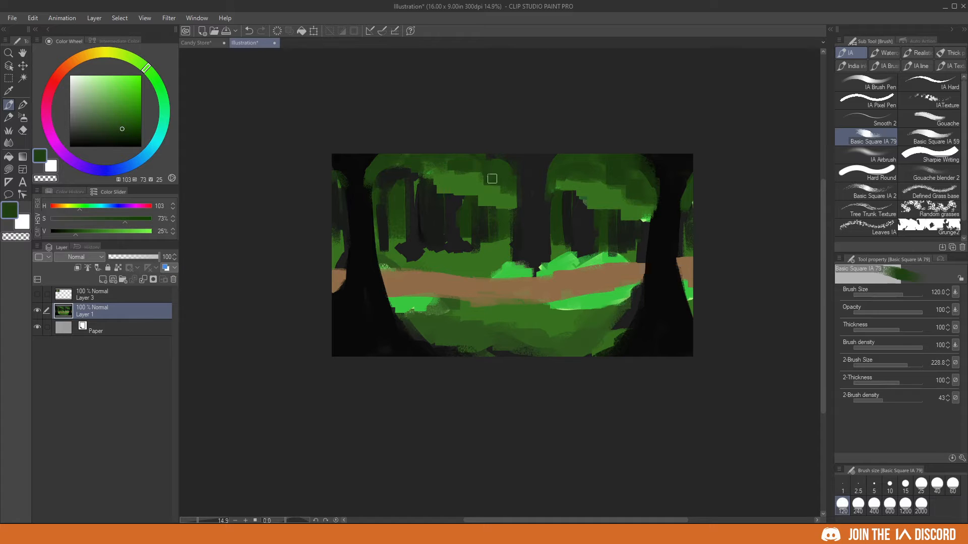
- Sample mid-green and paint small curved foliage strokes under the upper-left canopy with brush size 60
{"action": "left_click", "coordinate": [457, 180], "text": "alt"}
{"action": "key", "text": "["}
{"action": "left_click_drag", "start_coordinate": [391, 190], "coordinate": [412, 169]}
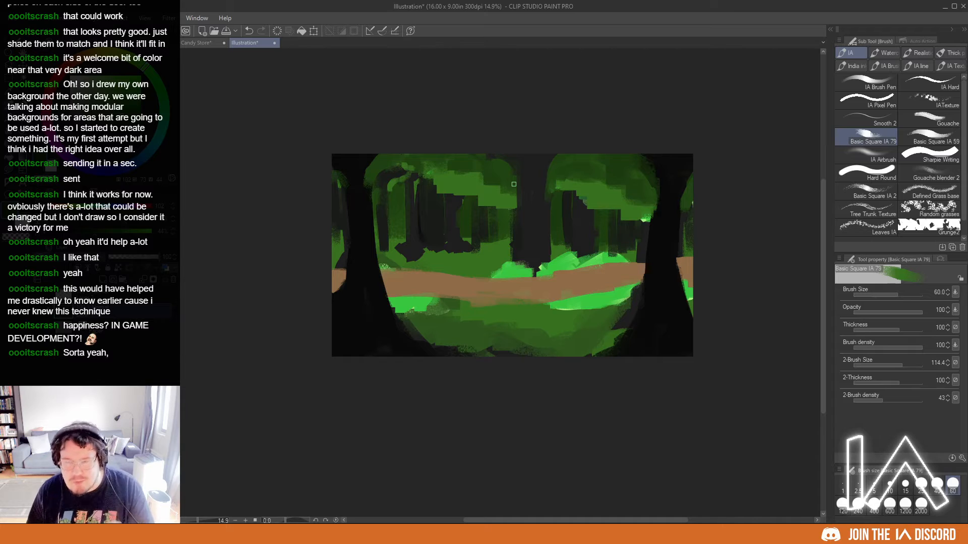
- Lasso the near-black foreground frame, including both foreground trees and the lower corners
{"action": "scroll", "coordinate": [499, 194], "scroll_direction": "up", "scroll_amount": 2}
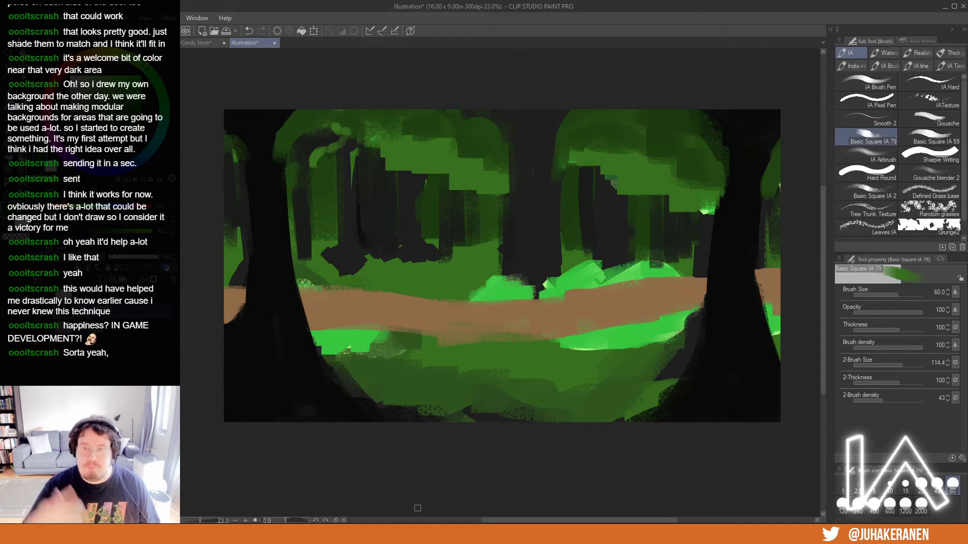
{"action": "left_click_drag", "start_coordinate": [604, 324], "coordinate": [615, 287]}
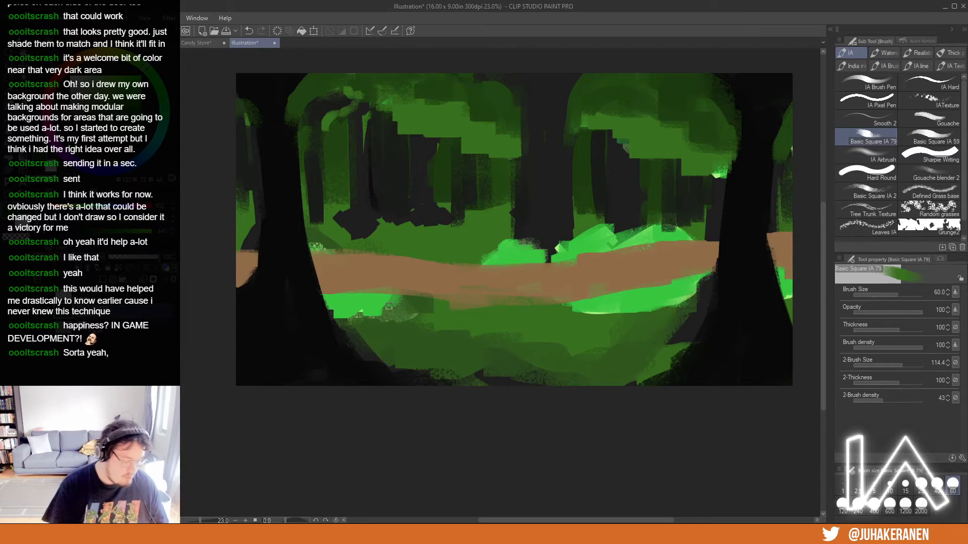
{"action": "key", "text": "m"}
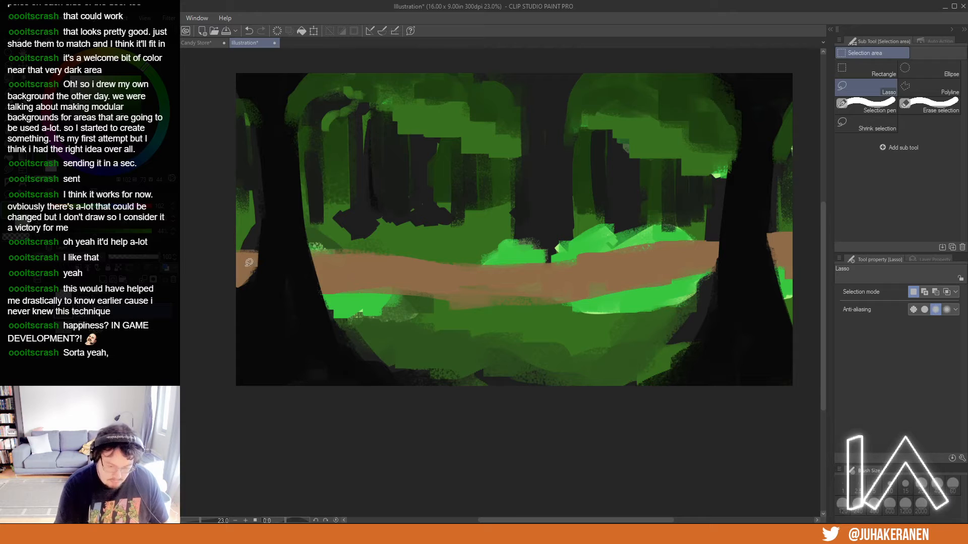
{"action": "mouse_move", "coordinate": [238, 286]}
{"action": "left_mouse_down"}
{"action": "mouse_move", "coordinate": [260, 254]}
{"action": "mouse_move", "coordinate": [263, 170]}
{"action": "mouse_move", "coordinate": [247, 104]}
{"action": "mouse_move", "coordinate": [258, 49]}
{"action": "mouse_move", "coordinate": [328, 53]}
{"action": "mouse_move", "coordinate": [360, 69]}
{"action": "mouse_move", "coordinate": [311, 109]}
{"action": "mouse_move", "coordinate": [305, 208]}
{"action": "mouse_move", "coordinate": [328, 312]}
{"action": "mouse_move", "coordinate": [352, 349]}
{"action": "mouse_move", "coordinate": [415, 383]}
{"action": "mouse_move", "coordinate": [640, 400]}
{"action": "mouse_move", "coordinate": [677, 380]}
{"action": "mouse_move", "coordinate": [722, 280]}
{"action": "mouse_move", "coordinate": [742, 139]}
{"action": "mouse_move", "coordinate": [713, 84]}
{"action": "mouse_move", "coordinate": [776, 65]}
{"action": "mouse_move", "coordinate": [796, 96]}
{"action": "mouse_move", "coordinate": [776, 148]}
{"action": "mouse_move", "coordinate": [770, 202]}
{"action": "mouse_move", "coordinate": [784, 295]}
{"action": "mouse_move", "coordinate": [808, 344]}
{"action": "mouse_move", "coordinate": [809, 410]}
{"action": "mouse_move", "coordinate": [548, 446]}
{"action": "mouse_move", "coordinate": [188, 412]}
{"action": "left_mouse_up"}
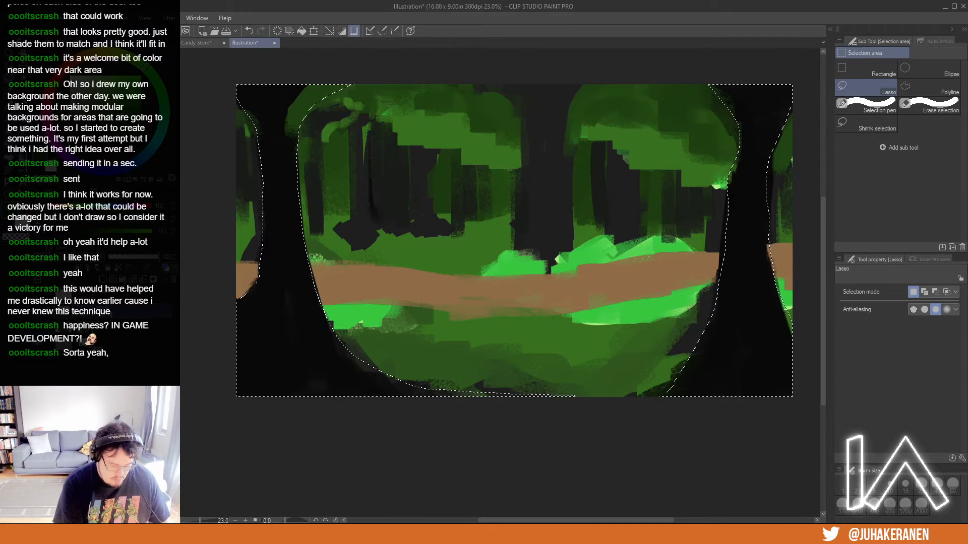
- Lasso the forest background above the brown path and separate it from the ground onto its own layer
{"action": "key", "text": "ctrl+d"}
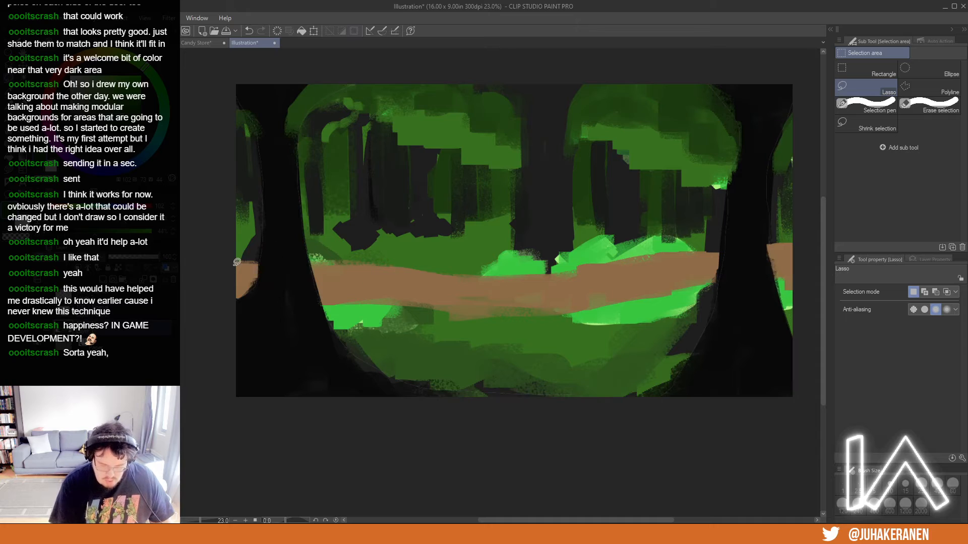
{"action": "mouse_move", "coordinate": [238, 259]}
{"action": "left_mouse_down"}
{"action": "mouse_move", "coordinate": [484, 276]}
{"action": "mouse_move", "coordinate": [739, 248]}
{"action": "mouse_move", "coordinate": [816, 199]}
{"action": "mouse_move", "coordinate": [567, 53]}
{"action": "mouse_move", "coordinate": [201, 82]}
{"action": "mouse_move", "coordinate": [213, 207]}
{"action": "left_mouse_up"}
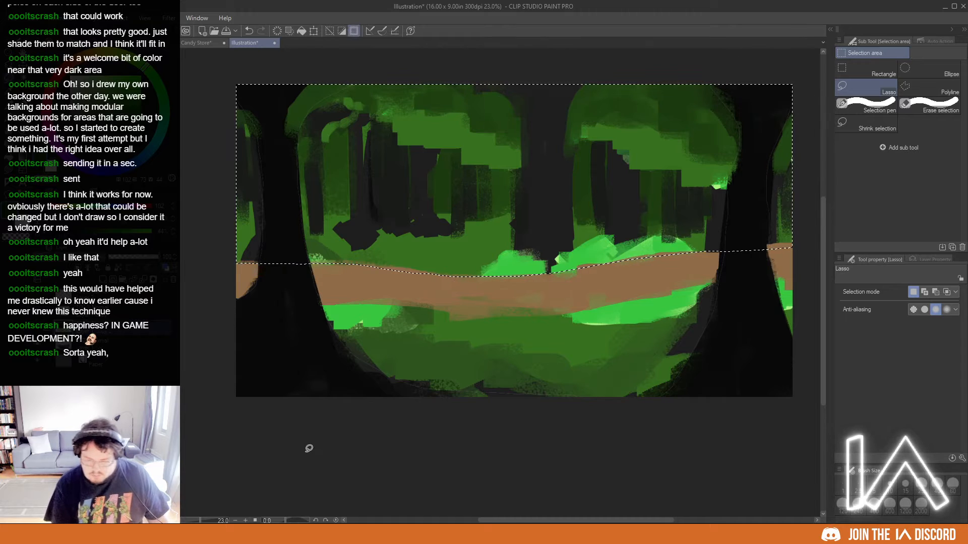
{"action": "key", "text": "ctrl+d"}
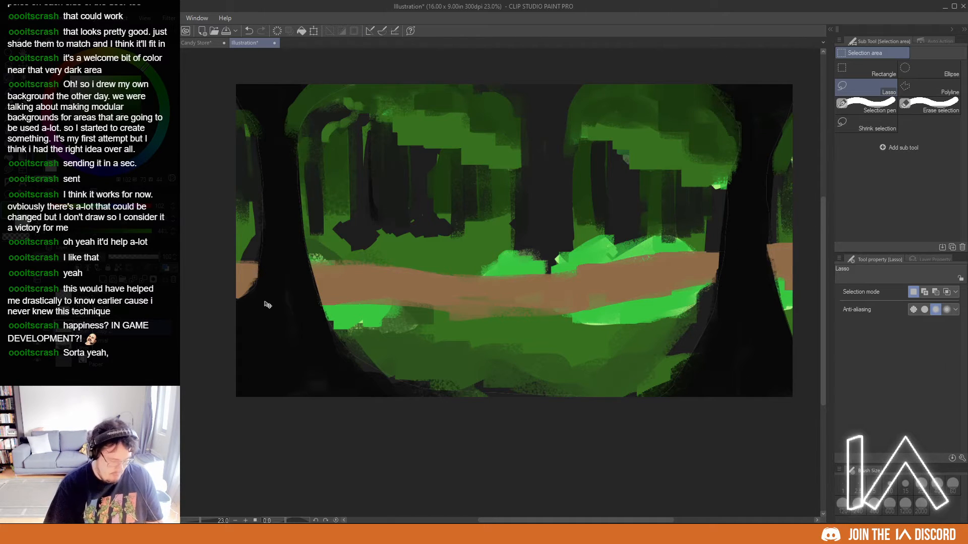
- Try Level Correction on the forest background above the path with darker midtones and a narrowed output range, and reset the sliders
{"action": "key", "text": "ctrl+l"}
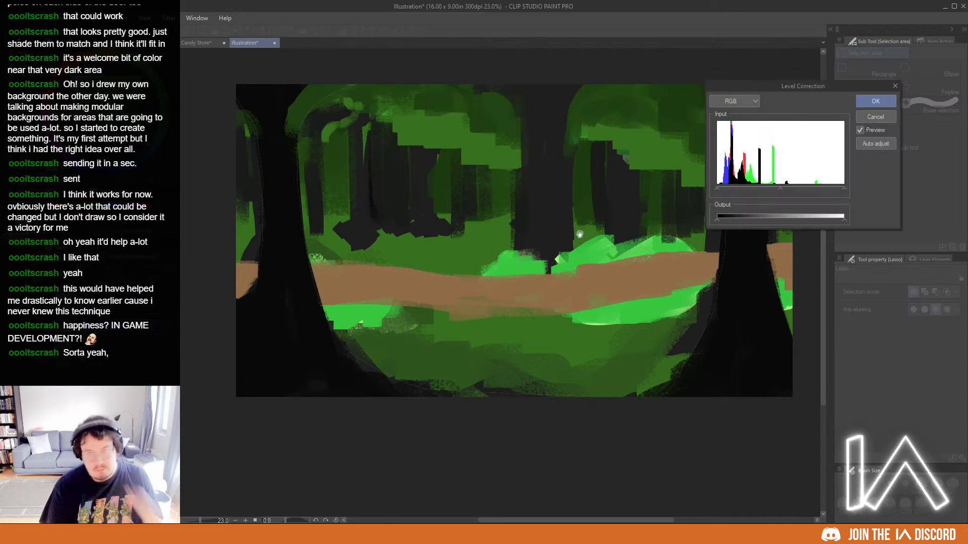
{"action": "mouse_move", "coordinate": [782, 189]}
{"action": "left_mouse_down"}
{"action": "mouse_move", "coordinate": [795, 187]}
{"action": "mouse_move", "coordinate": [787, 191]}
{"action": "left_mouse_up"}
{"action": "left_click_drag", "start_coordinate": [717, 220], "coordinate": [731, 220]}
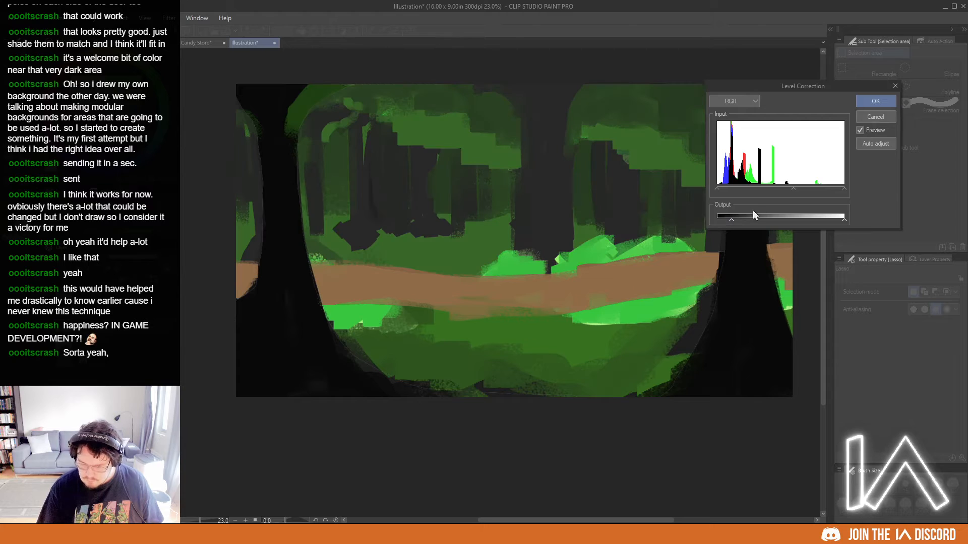
{"action": "left_click_drag", "start_coordinate": [844, 220], "coordinate": [831, 220]}
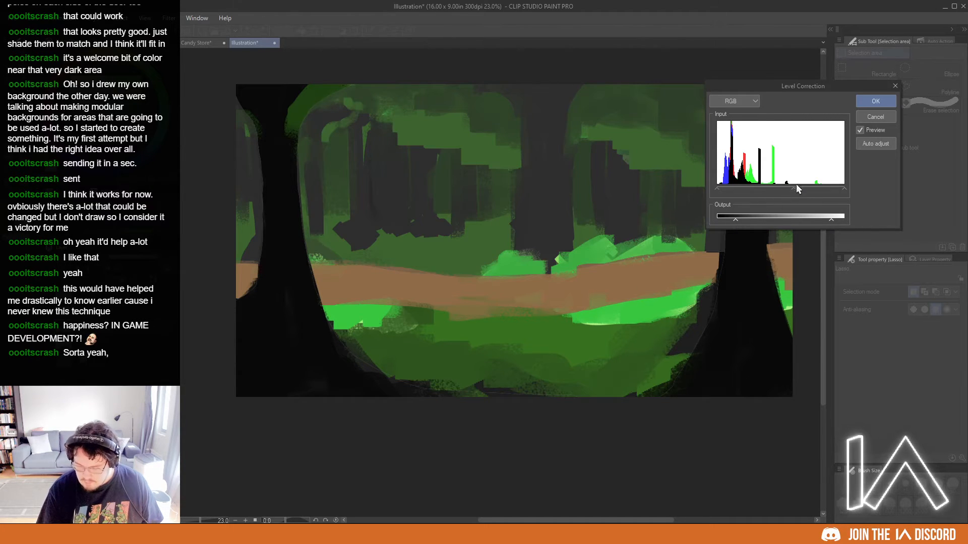
{"action": "left_click_drag", "start_coordinate": [795, 187], "coordinate": [813, 190]}
{"action": "left_click_drag", "start_coordinate": [734, 220], "coordinate": [726, 222]}
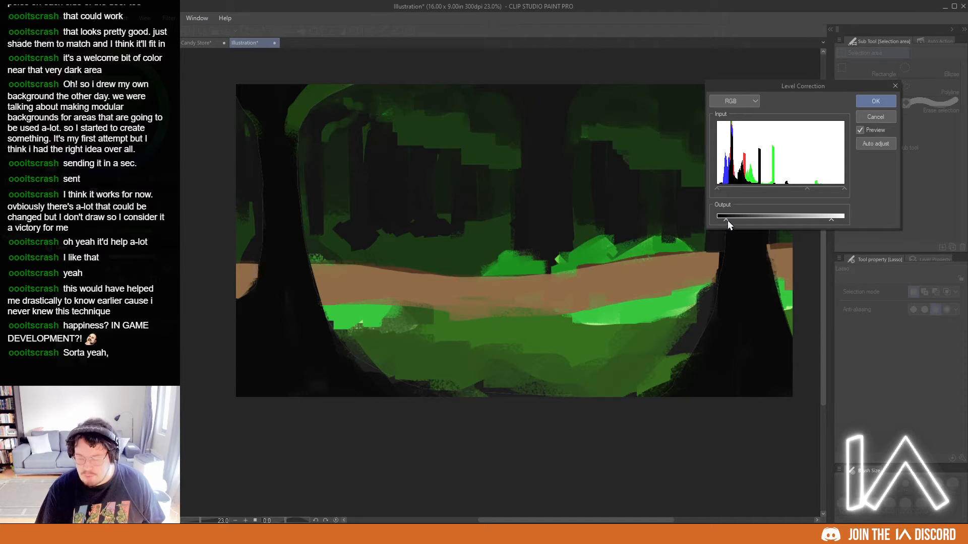
{"action": "left_click_drag", "start_coordinate": [730, 220], "coordinate": [732, 220]}
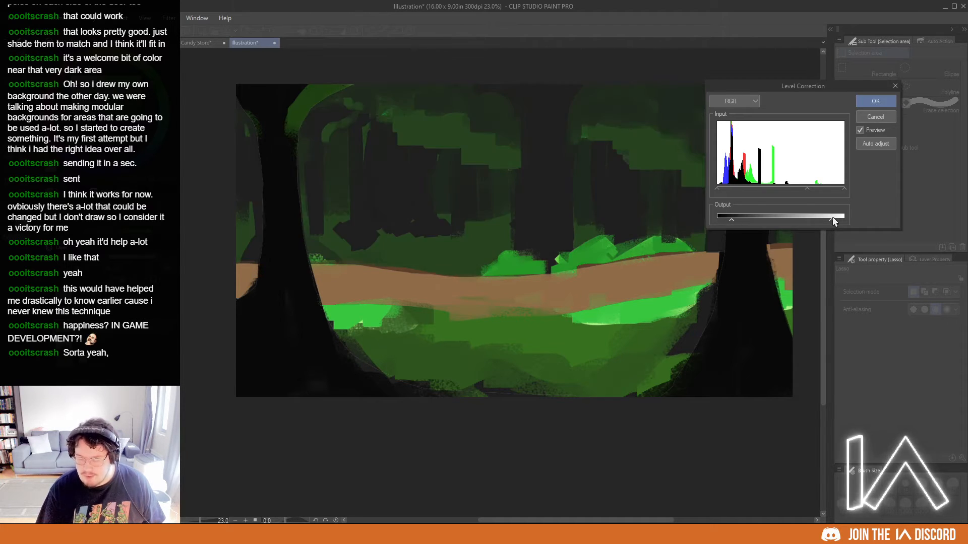
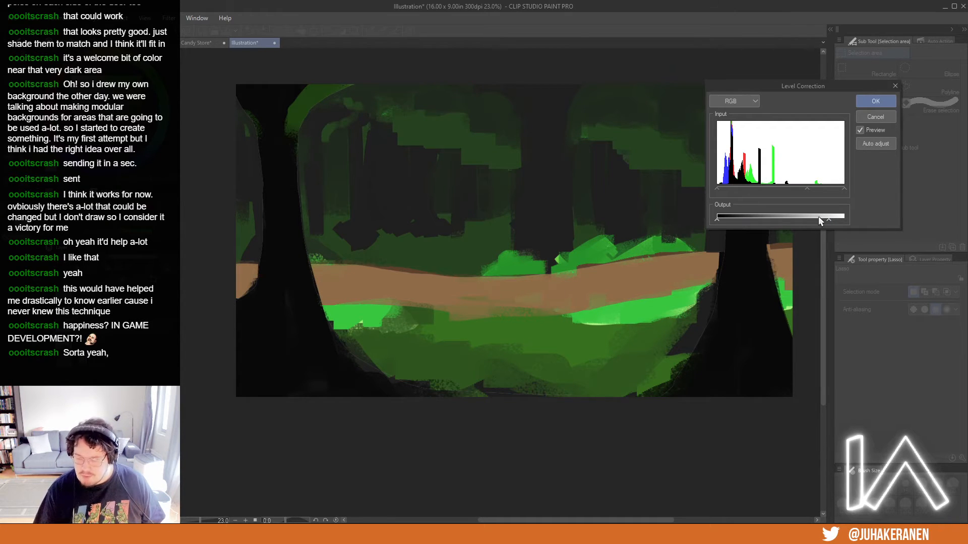
{"action": "left_click_drag", "start_coordinate": [829, 220], "coordinate": [844, 220]}
{"action": "left_click_drag", "start_coordinate": [807, 188], "coordinate": [783, 188]}
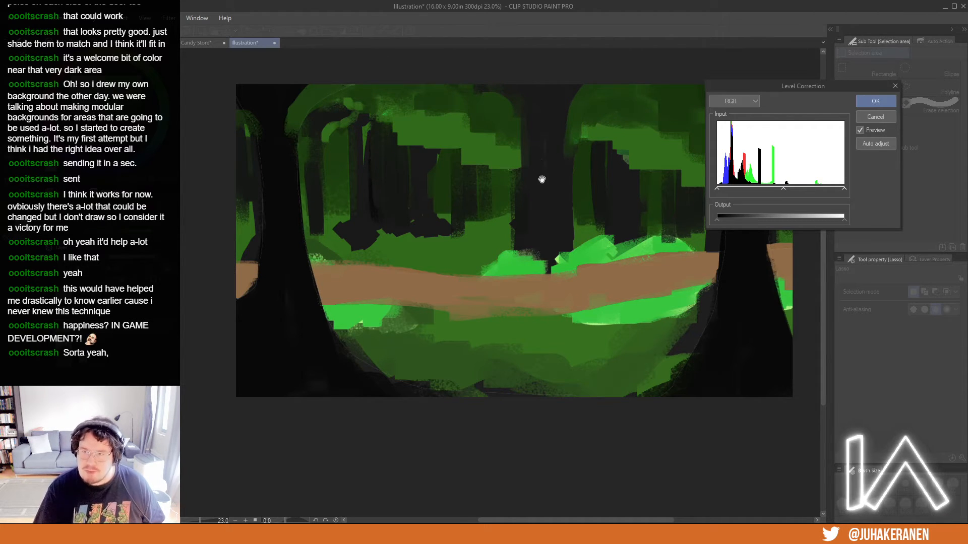
- Apply Level Correction to the forest background, raising output black, lowering output white and darkening the midtones
{"action": "left_click_drag", "start_coordinate": [726, 218], "coordinate": [737, 220]}
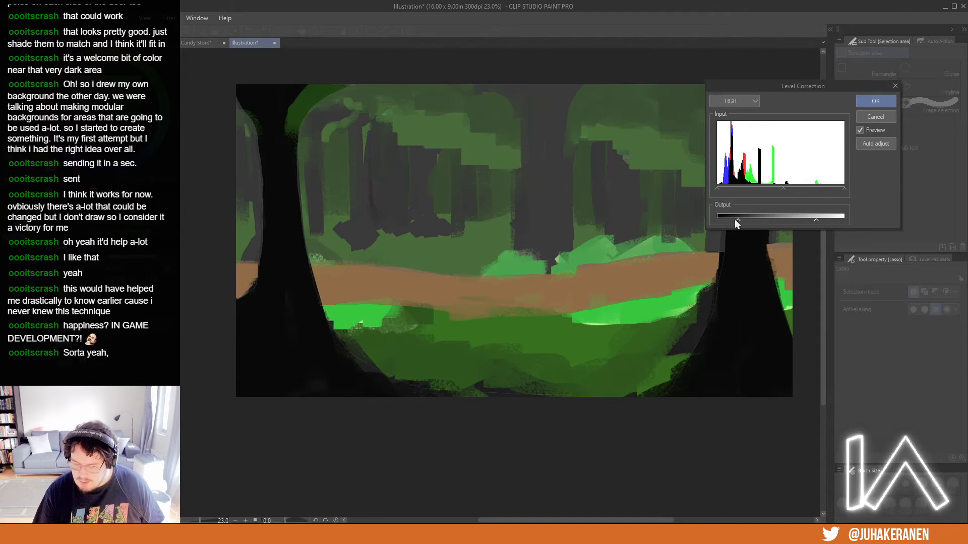
{"action": "left_click_drag", "start_coordinate": [737, 220], "coordinate": [733, 220]}
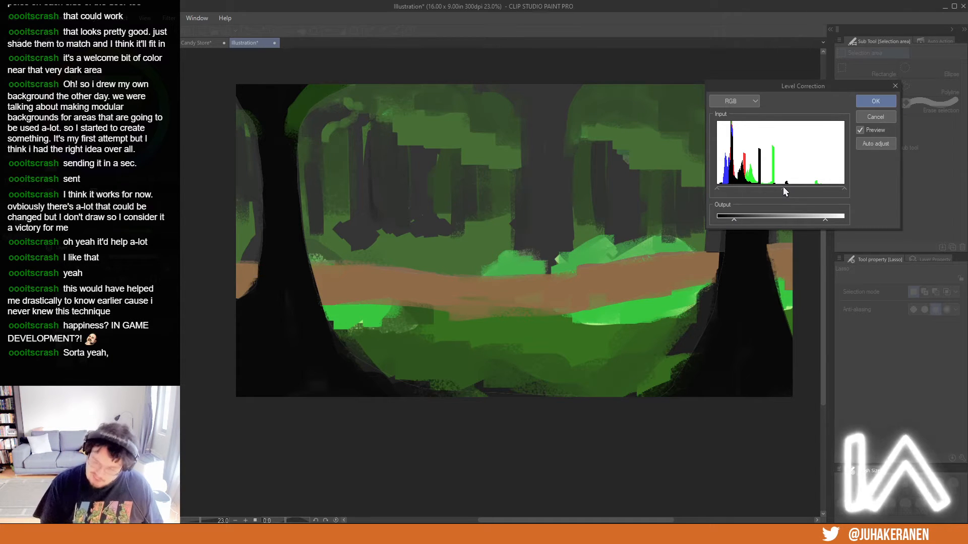
{"action": "left_click_drag", "start_coordinate": [784, 188], "coordinate": [806, 188]}
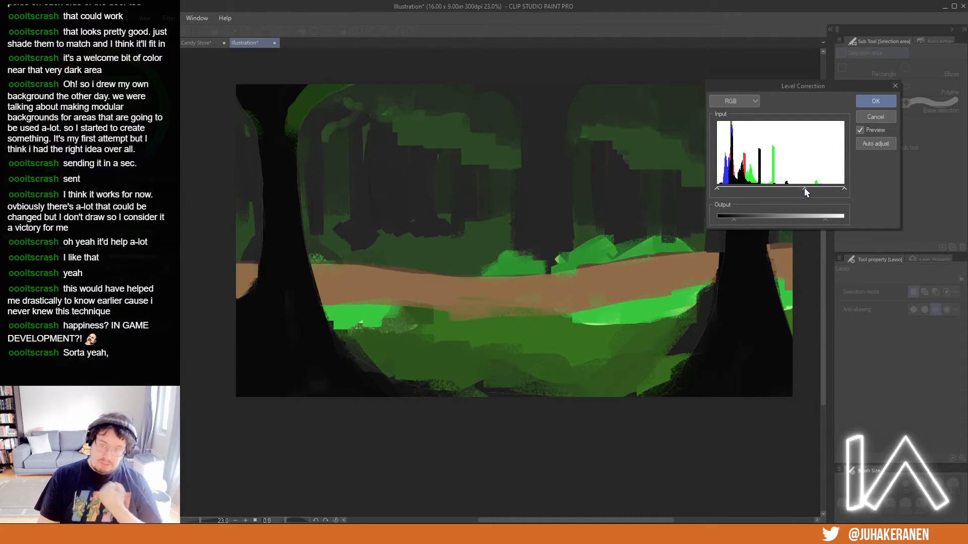
{"action": "left_click_drag", "start_coordinate": [734, 221], "coordinate": [730, 218]}
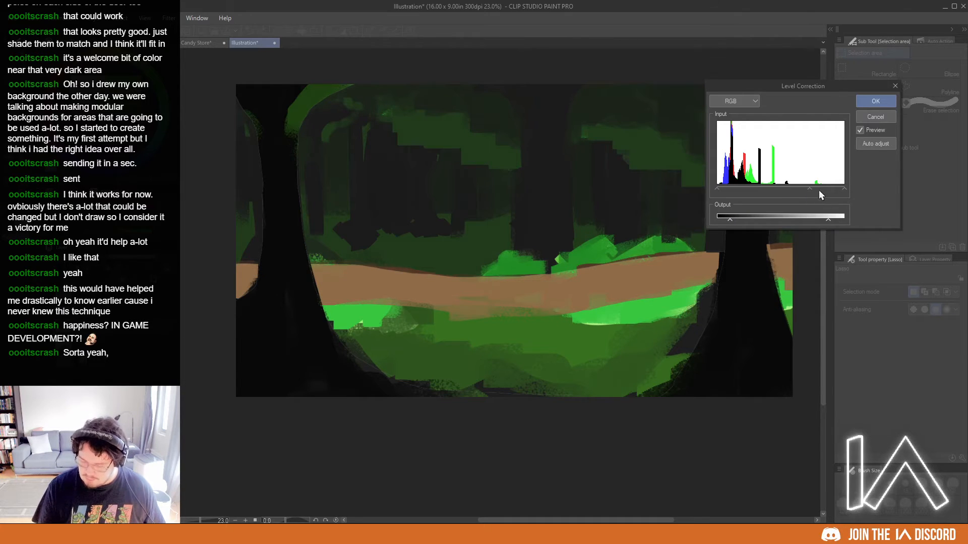
{"action": "left_click_drag", "start_coordinate": [822, 221], "coordinate": [818, 221]}
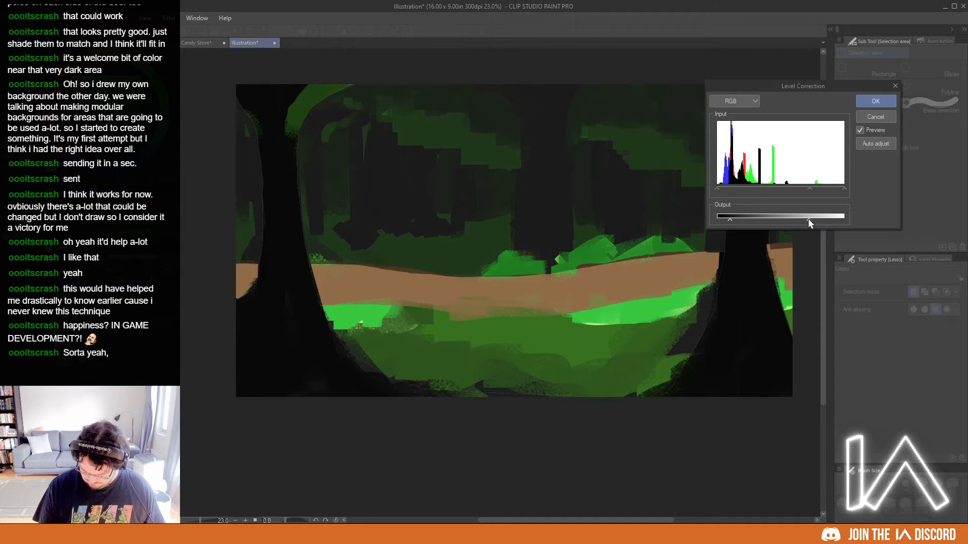
{"action": "left_click_drag", "start_coordinate": [811, 190], "coordinate": [839, 188]}
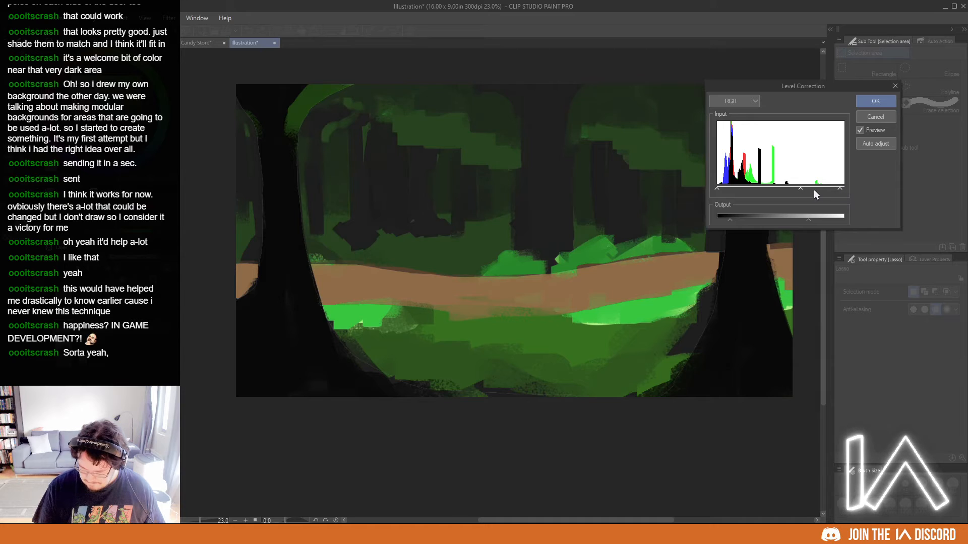
{"action": "left_click", "coordinate": [865, 129]}
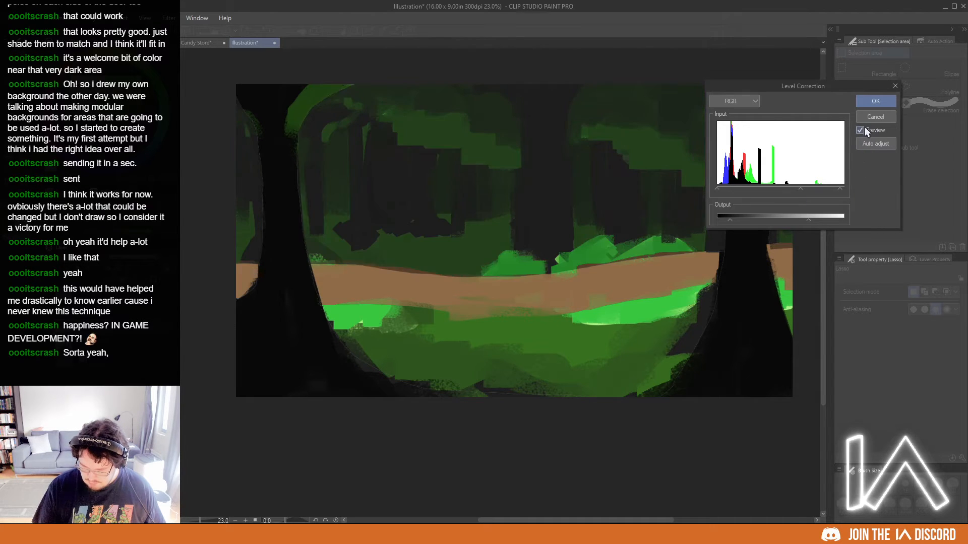
{"action": "left_click", "coordinate": [864, 129]}
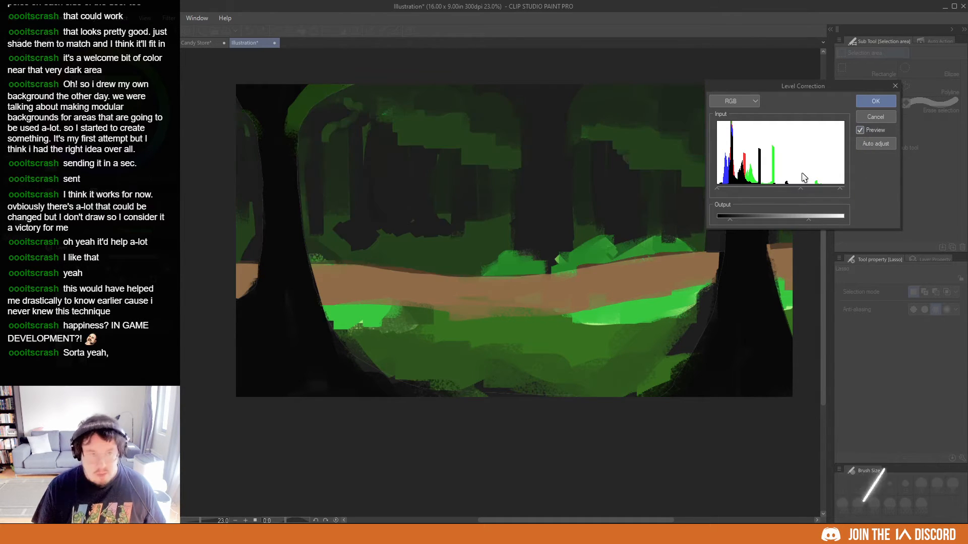
{"action": "left_click", "coordinate": [867, 103]}
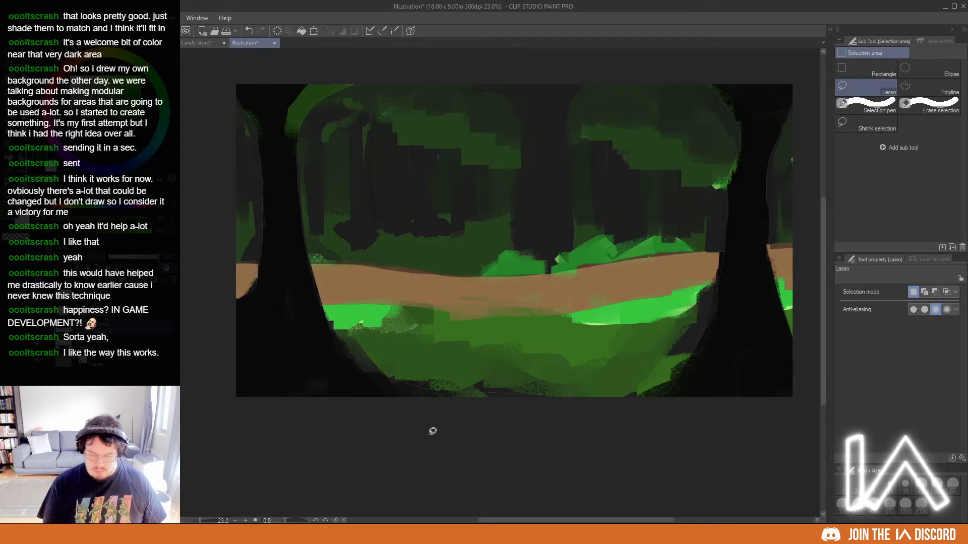
- Turn the foreground tree frame pure black by setting its luminosity to -100
{"action": "left_click_drag", "start_coordinate": [498, 274], "coordinate": [530, 305]}
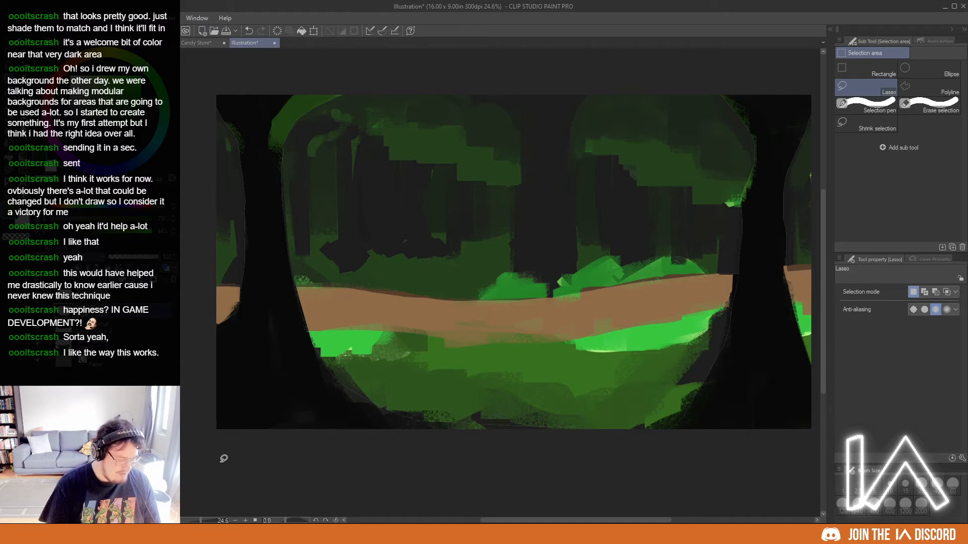
{"action": "key", "text": "ctrl+u"}
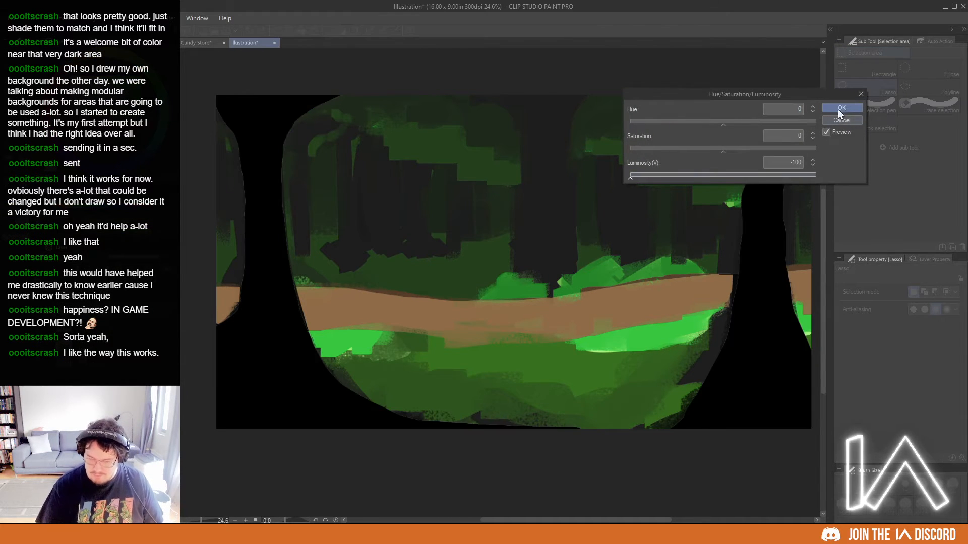
{"action": "left_click", "coordinate": [839, 108]}
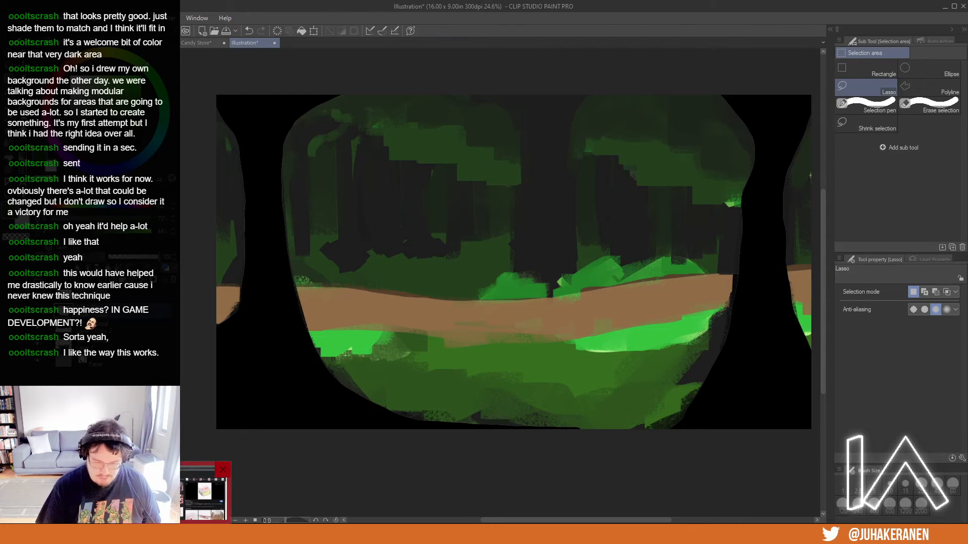
- Apply Level Correction to the path and grass layer, raising output black, lowering output white and slightly lightening the midtones
{"action": "key", "text": "b"}
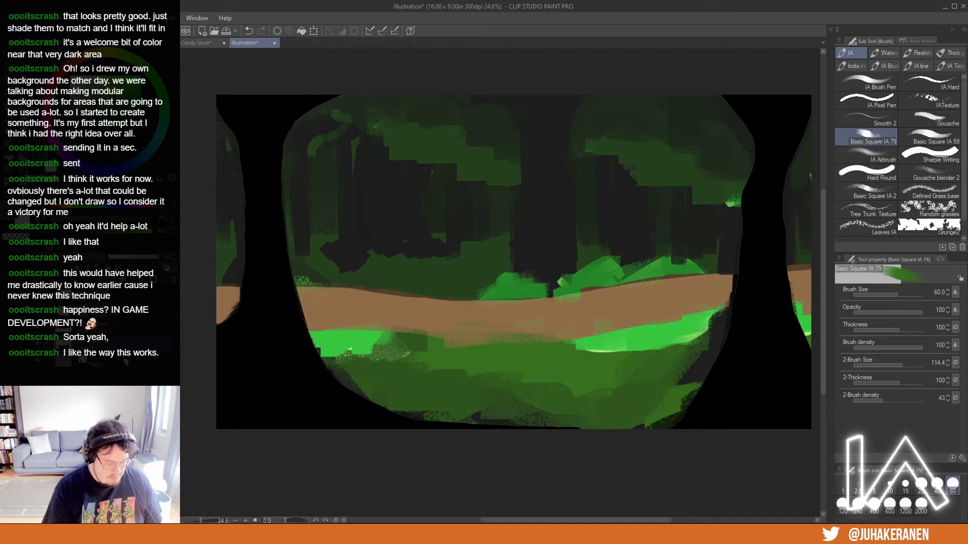
{"action": "key", "text": "ctrl+l"}
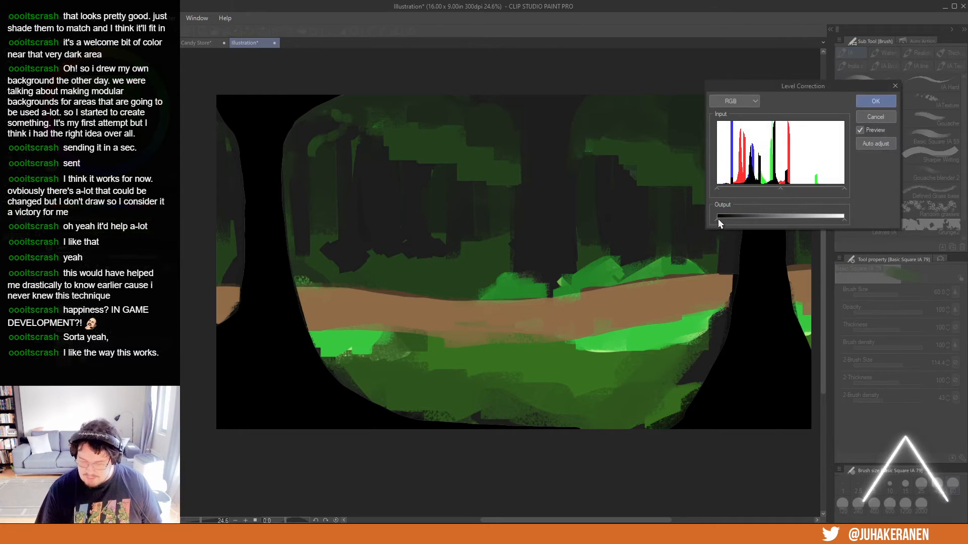
{"action": "left_click_drag", "start_coordinate": [717, 220], "coordinate": [728, 220]}
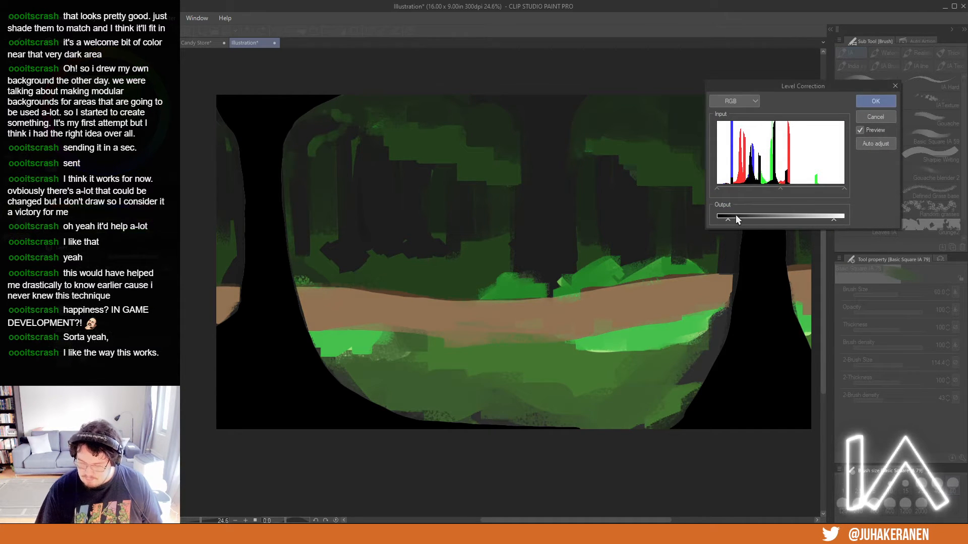
{"action": "left_click_drag", "start_coordinate": [780, 189], "coordinate": [774, 189]}
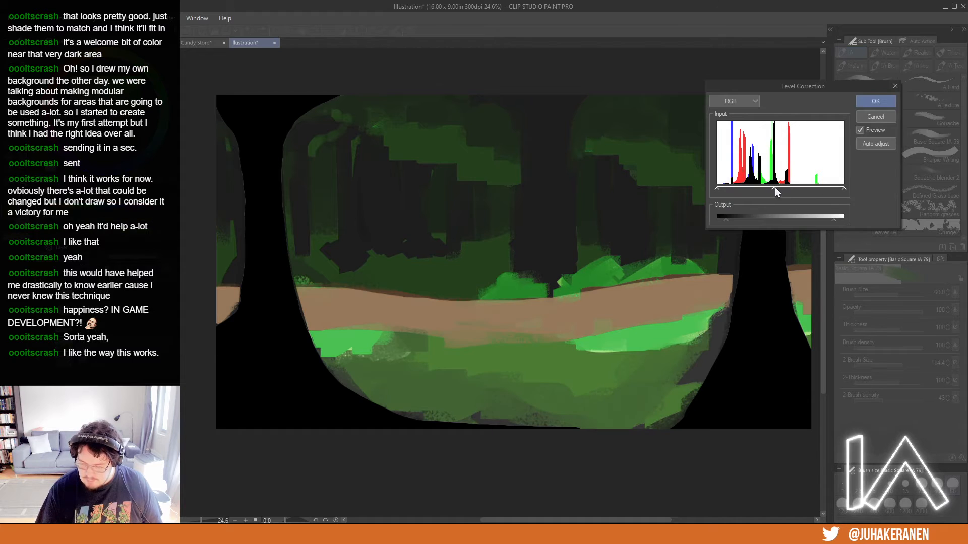
{"action": "key", "text": "Return"}
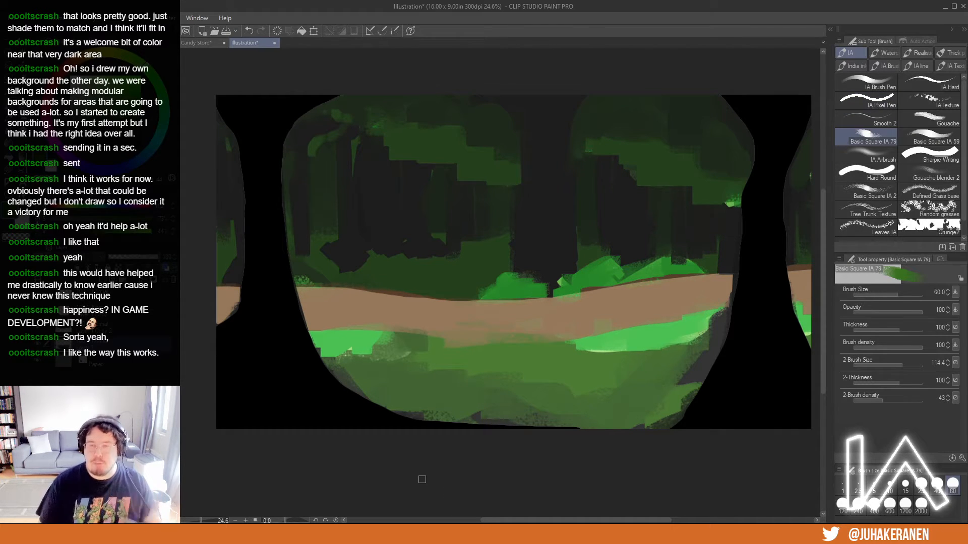
- Paint a black walking figure on the path with the Basic Square IA 59 brush at size 40, and clear it
{"action": "key", "text": "bracketleft"}
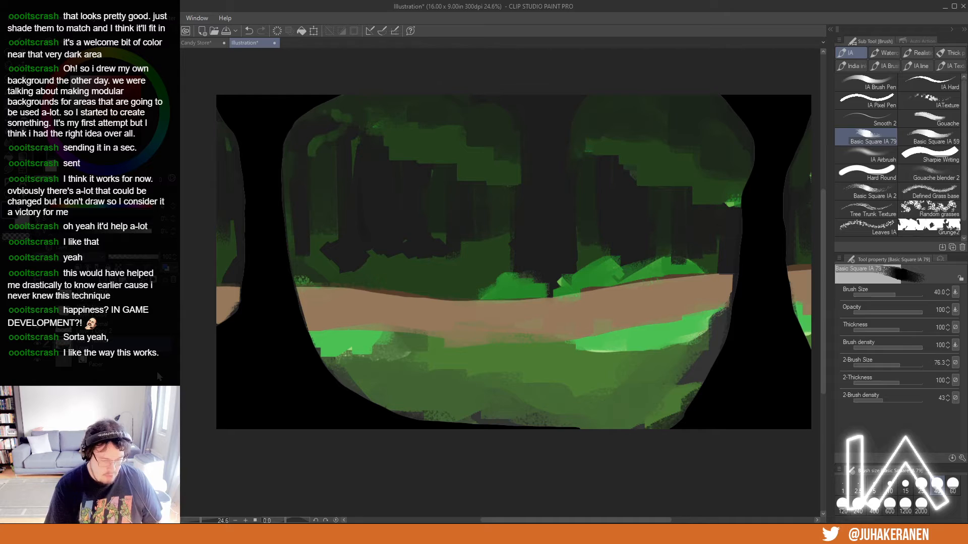
{"action": "key", "text": "period"}
{"action": "mouse_move", "coordinate": [429, 222]}
{"action": "left_mouse_down"}
{"action": "mouse_move", "coordinate": [423, 242]}
{"action": "mouse_move", "coordinate": [426, 290]}
{"action": "left_mouse_up"}
{"action": "mouse_move", "coordinate": [432, 243]}
{"action": "left_mouse_down"}
{"action": "mouse_move", "coordinate": [434, 301]}
{"action": "mouse_move", "coordinate": [430, 290]}
{"action": "mouse_move", "coordinate": [412, 317]}
{"action": "mouse_move", "coordinate": [456, 323]}
{"action": "mouse_move", "coordinate": [463, 314]}
{"action": "mouse_move", "coordinate": [417, 327]}
{"action": "left_mouse_up"}
{"action": "mouse_move", "coordinate": [438, 257]}
{"action": "left_mouse_down"}
{"action": "mouse_move", "coordinate": [463, 226]}
{"action": "mouse_move", "coordinate": [444, 246]}
{"action": "mouse_move", "coordinate": [421, 232]}
{"action": "mouse_move", "coordinate": [434, 226]}
{"action": "mouse_move", "coordinate": [424, 247]}
{"action": "mouse_move", "coordinate": [432, 242]}
{"action": "mouse_move", "coordinate": [436, 265]}
{"action": "mouse_move", "coordinate": [420, 313]}
{"action": "mouse_move", "coordinate": [412, 299]}
{"action": "mouse_move", "coordinate": [432, 270]}
{"action": "mouse_move", "coordinate": [445, 292]}
{"action": "mouse_move", "coordinate": [431, 282]}
{"action": "mouse_move", "coordinate": [418, 297]}
{"action": "mouse_move", "coordinate": [443, 298]}
{"action": "left_mouse_up"}
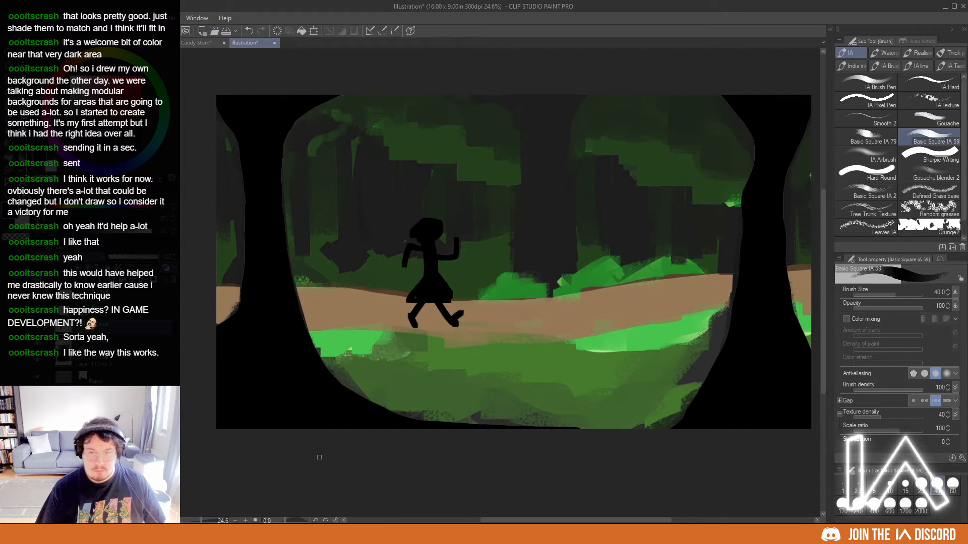
{"action": "key", "text": "Delete"}
- Hide the black foreground tree frame layer
{"action": "left_click_drag", "start_coordinate": [529, 272], "coordinate": [508, 237]}
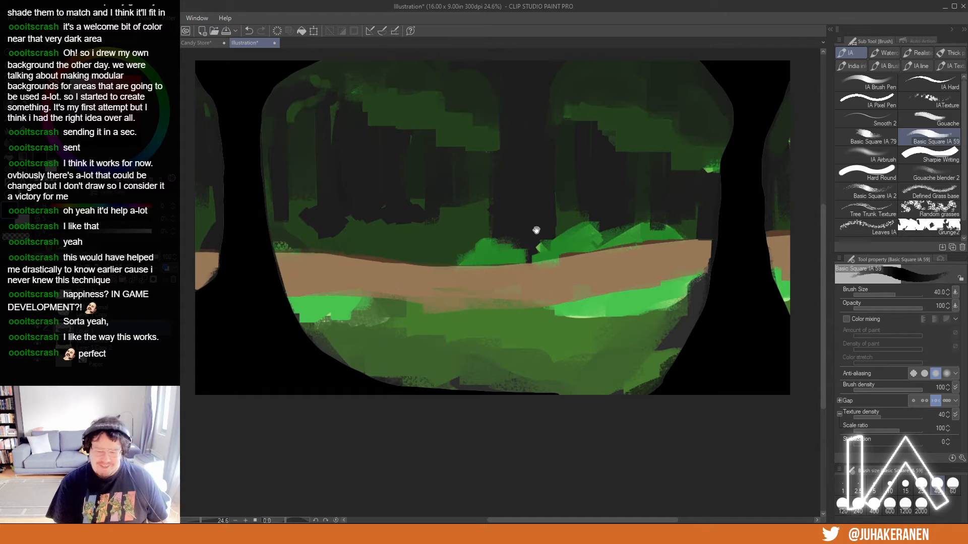
{"action": "left_click_drag", "start_coordinate": [537, 230], "coordinate": [550, 284]}
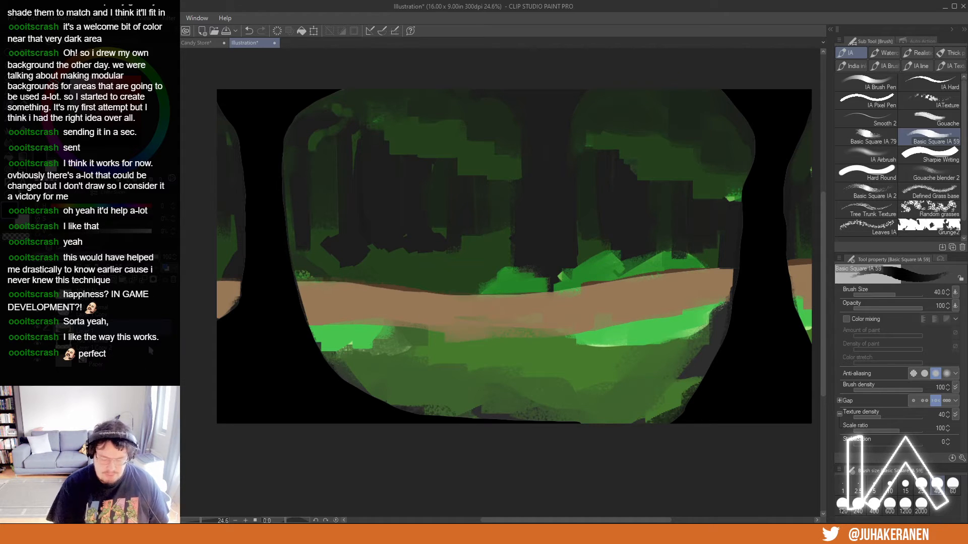
{"action": "scroll", "coordinate": [306, 309], "scroll_direction": "up", "scroll_amount": 1}
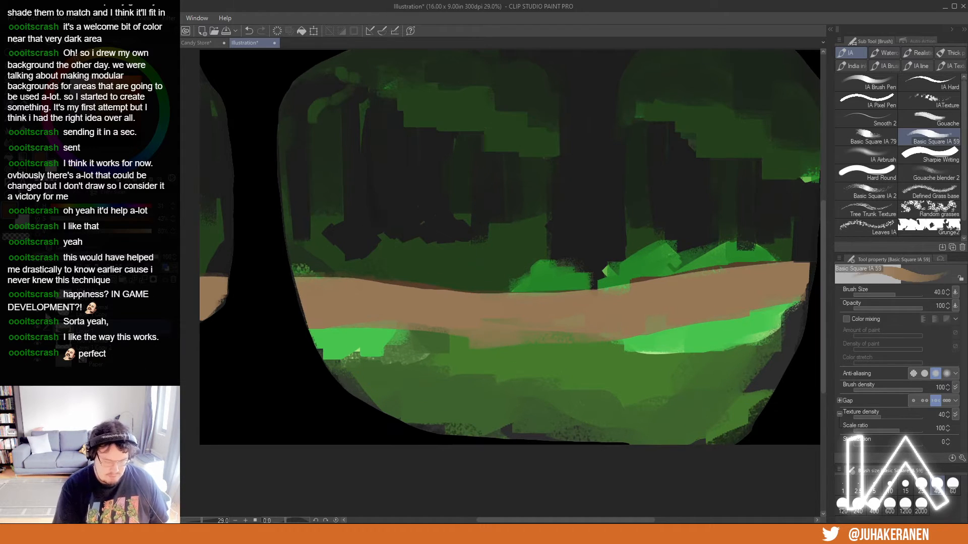
{"action": "left_click", "coordinate": [37, 311]}
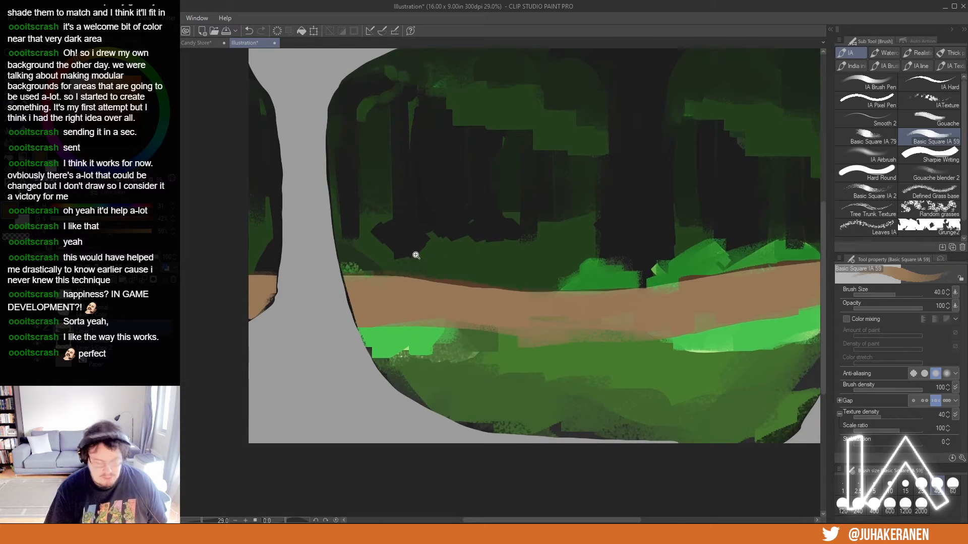
{"action": "scroll", "coordinate": [415, 255], "scroll_direction": "down", "scroll_amount": 3}
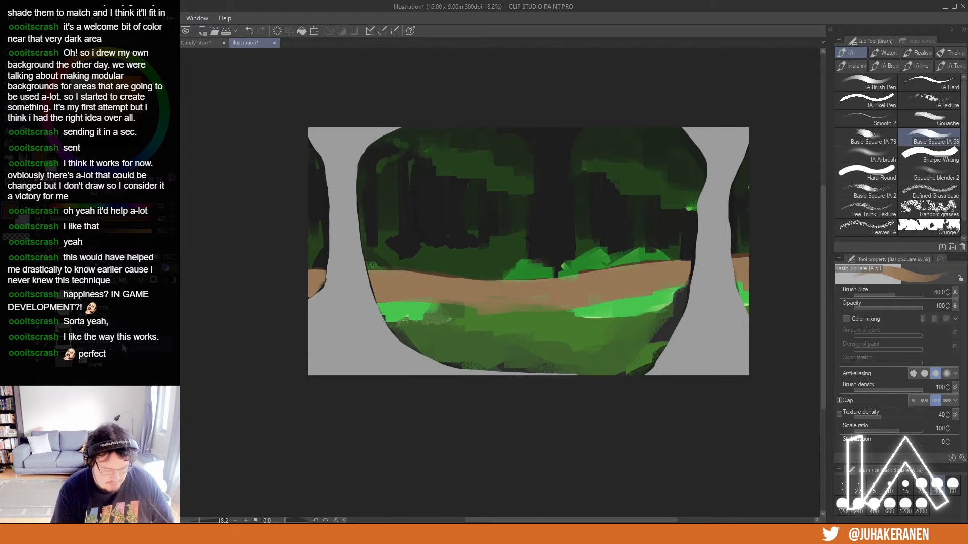
- Add a new layer below the path layer and paint the brown path across the gap behind the first foreground tree at brush size 120
{"action": "key", "text": "ctrl+shift+n"}
{"action": "key", "text": "bracketright"}
{"action": "key", "text": "bracketright"}
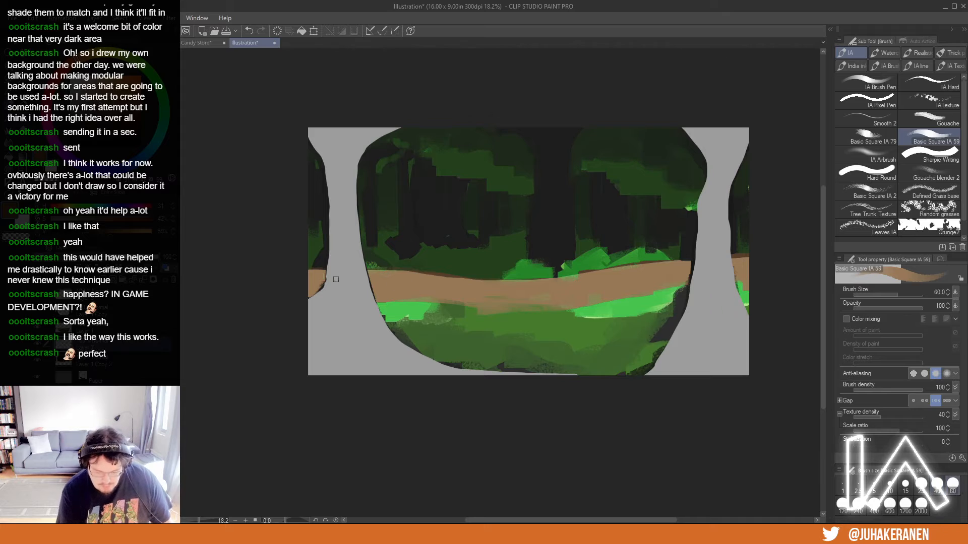
{"action": "mouse_move", "coordinate": [316, 278]}
{"action": "left_mouse_down"}
{"action": "mouse_move", "coordinate": [368, 288]}
{"action": "mouse_move", "coordinate": [330, 296]}
{"action": "left_mouse_up"}
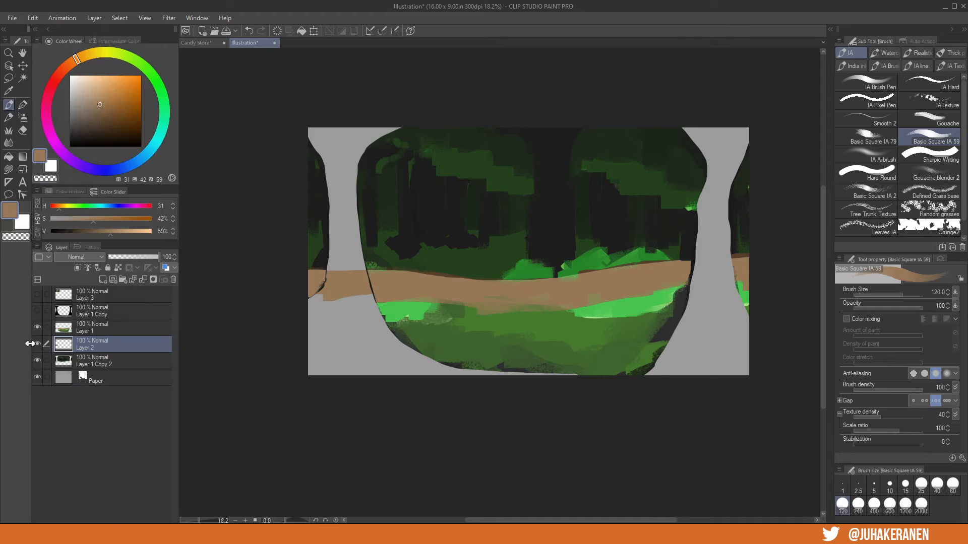
{"action": "left_click", "coordinate": [36, 345]}
{"action": "left_click", "coordinate": [35, 344]}
{"action": "left_click", "coordinate": [36, 345]}
{"action": "left_click", "coordinate": [35, 345]}
{"action": "left_click", "coordinate": [36, 345]}
{"action": "left_click", "coordinate": [35, 345]}
{"action": "mouse_move", "coordinate": [362, 276]}
{"action": "left_mouse_down"}
{"action": "mouse_move", "coordinate": [332, 296]}
{"action": "mouse_move", "coordinate": [397, 303]}
{"action": "left_mouse_up"}
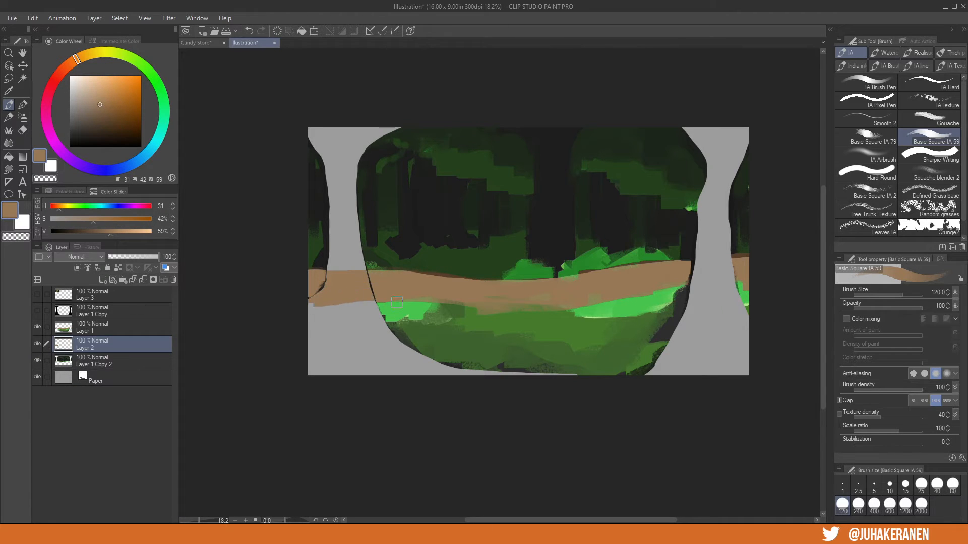
- Extend the bright grass strip and dark green ground behind both foreground trees, sampling the existing greens and using brush sizes 240 and 120
{"action": "left_click", "coordinate": [417, 300], "text": "alt"}
{"action": "key", "text": "bracketright"}
{"action": "mouse_move", "coordinate": [318, 318]}
{"action": "left_mouse_down"}
{"action": "mouse_move", "coordinate": [391, 334]}
{"action": "mouse_move", "coordinate": [385, 344]}
{"action": "mouse_move", "coordinate": [440, 345]}
{"action": "mouse_move", "coordinate": [476, 371]}
{"action": "mouse_move", "coordinate": [624, 379]}
{"action": "mouse_move", "coordinate": [684, 323]}
{"action": "mouse_move", "coordinate": [716, 340]}
{"action": "left_mouse_up"}
{"action": "left_click", "coordinate": [472, 312], "text": "alt"}
{"action": "left_click", "coordinate": [348, 312], "text": "alt"}
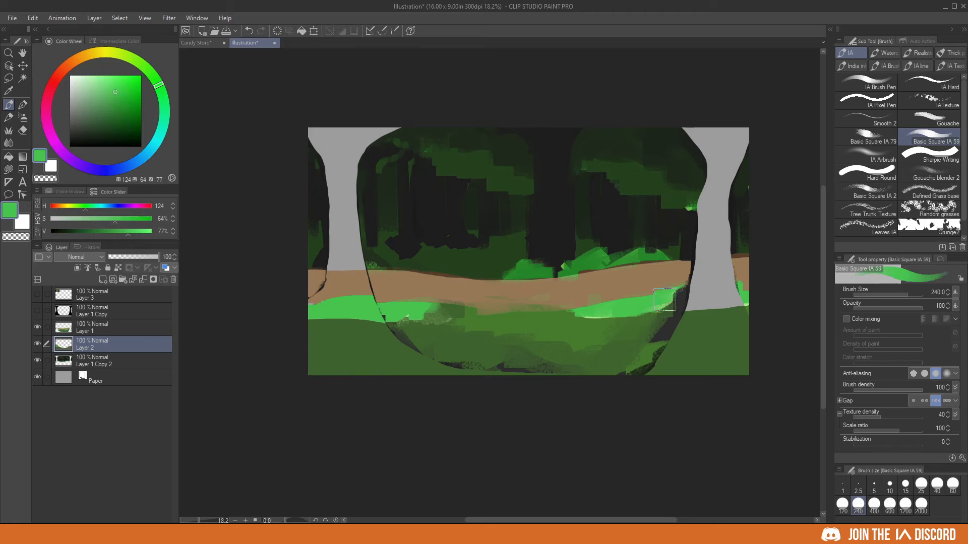
{"action": "key", "text": "bracketleft"}
{"action": "mouse_move", "coordinate": [670, 302]}
{"action": "left_mouse_down"}
{"action": "mouse_move", "coordinate": [734, 291]}
{"action": "mouse_move", "coordinate": [680, 302]}
{"action": "left_mouse_up"}
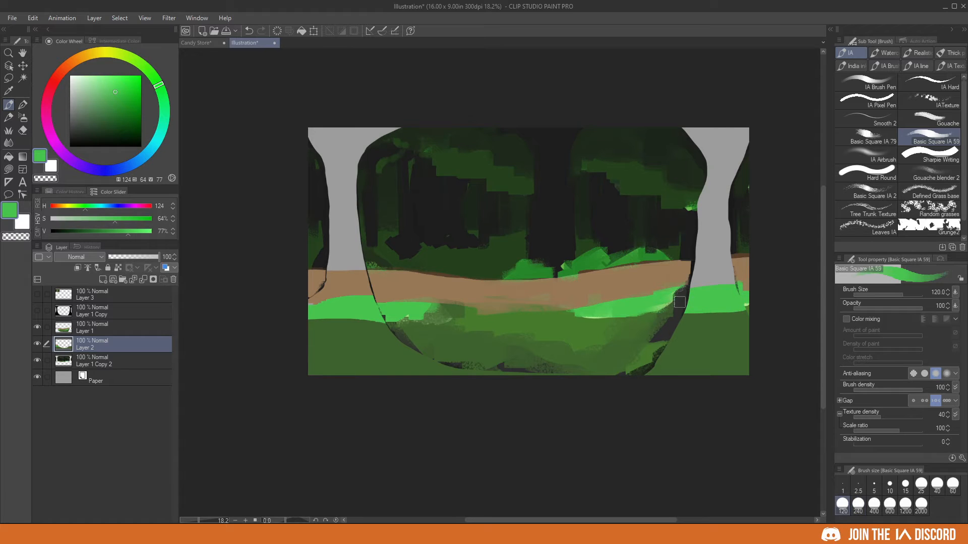
- Merge the original path and grass layer down into the new extension layer and compare it hidden and shown
{"action": "left_click", "coordinate": [112, 328]}
{"action": "key", "text": "ctrl+e"}
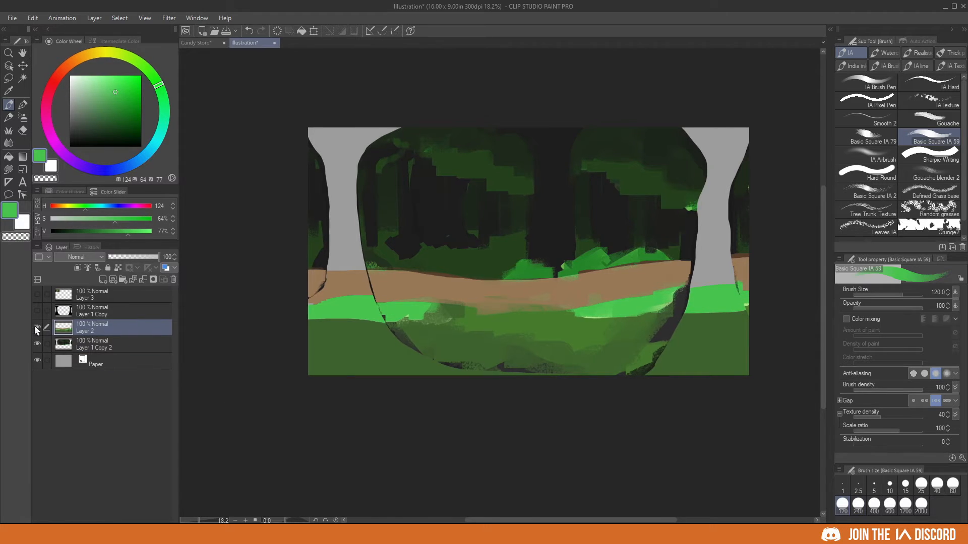
{"action": "left_click", "coordinate": [37, 328]}
{"action": "left_click", "coordinate": [36, 328]}
- Paint over the dark seam near the first tree gap with sampled path brown, bright green and dark ground green
{"action": "left_click", "coordinate": [346, 280], "text": "alt"}
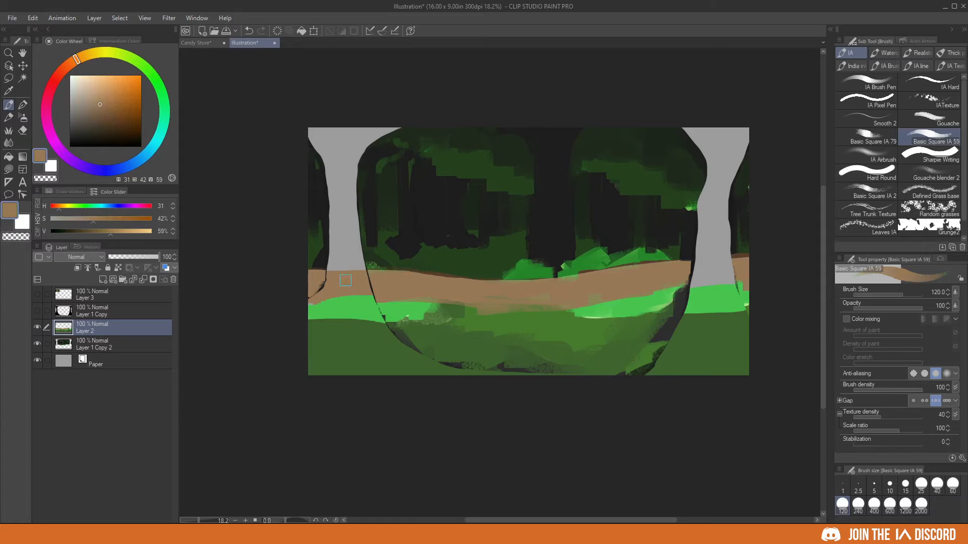
{"action": "left_click_drag", "start_coordinate": [365, 282], "coordinate": [376, 292]}
{"action": "left_click", "coordinate": [384, 305], "text": "alt"}
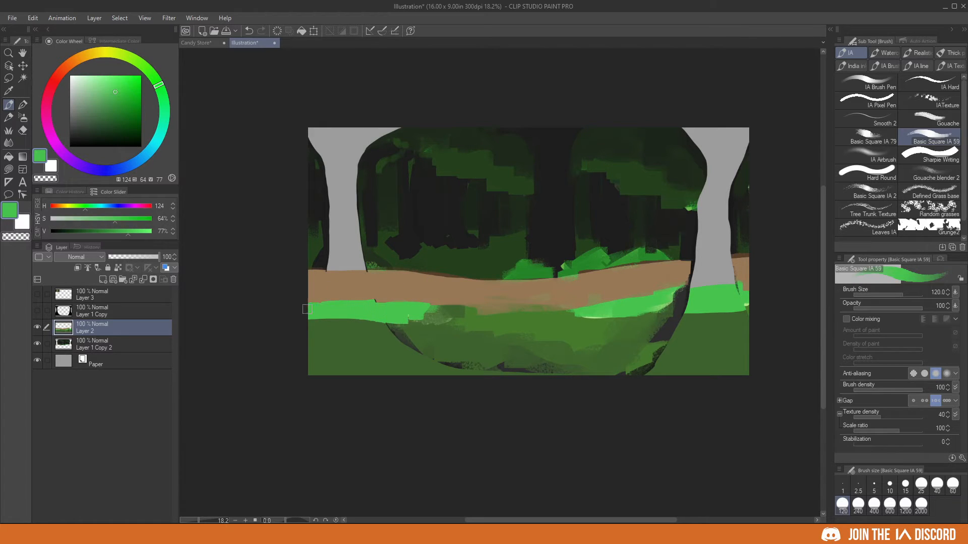
{"action": "left_click", "coordinate": [418, 339], "text": "alt"}
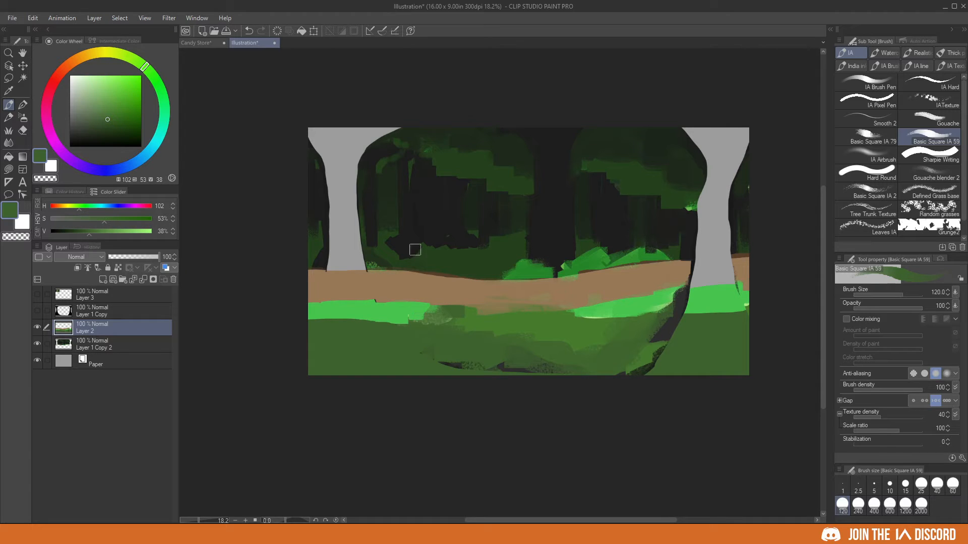
- Show the black foreground frame, try shifting the layers against each other for parallax, and hide the frame again
{"action": "left_click", "coordinate": [38, 311]}
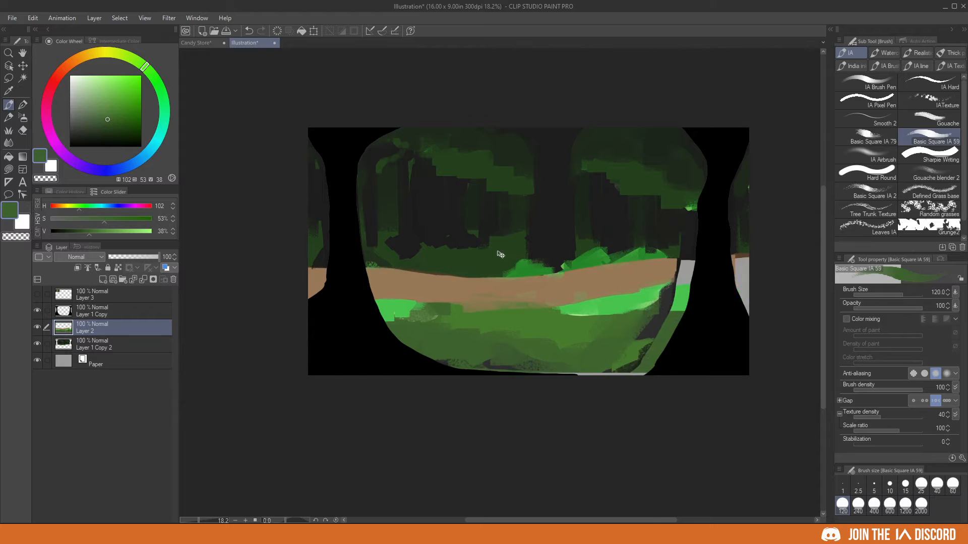
{"action": "left_click", "coordinate": [95, 312]}
{"action": "mouse_move", "coordinate": [561, 284]}
{"action": "left_mouse_down"}
{"action": "mouse_move", "coordinate": [526, 289]}
{"action": "mouse_move", "coordinate": [543, 288]}
{"action": "mouse_move", "coordinate": [526, 287]}
{"action": "mouse_move", "coordinate": [524, 277]}
{"action": "mouse_move", "coordinate": [637, 277]}
{"action": "mouse_move", "coordinate": [570, 278]}
{"action": "left_mouse_up"}
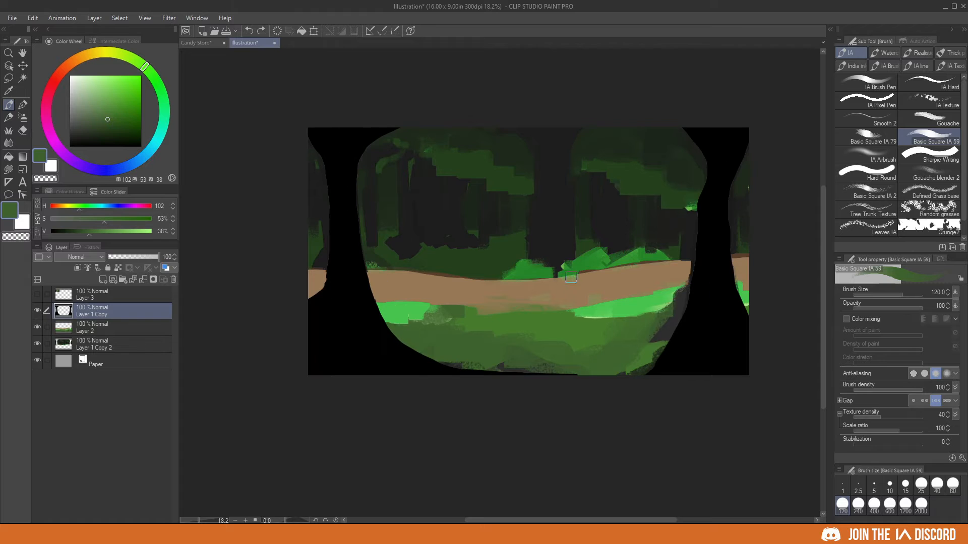
{"action": "left_click", "coordinate": [38, 311]}
{"action": "left_click", "coordinate": [101, 326]}
- Cover the dark frame outline on the ground below the second tree gap with sampled dark greens at brush size 120
{"action": "left_click", "coordinate": [631, 323], "text": "alt"}
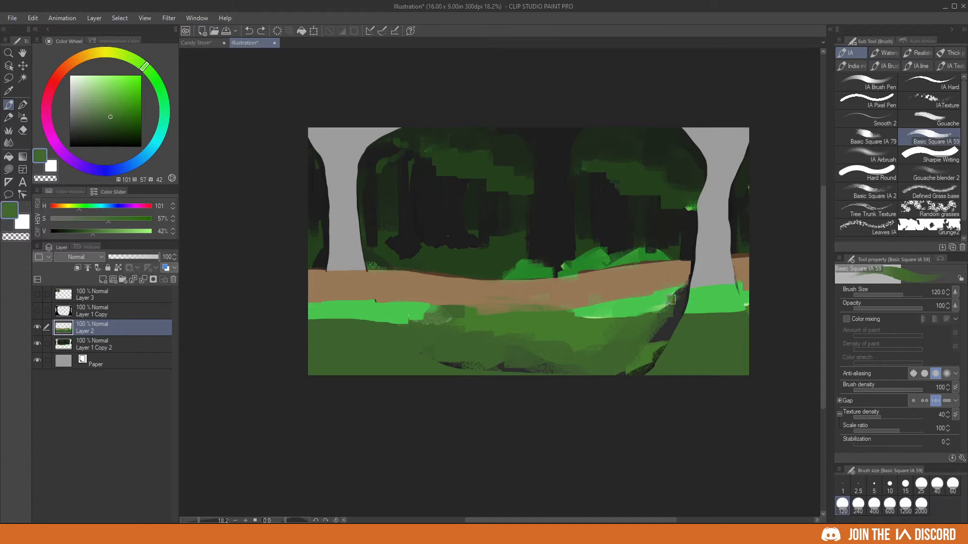
{"action": "left_click_drag", "start_coordinate": [671, 308], "coordinate": [693, 297]}
{"action": "left_click", "coordinate": [696, 331], "text": "alt"}
{"action": "mouse_move", "coordinate": [690, 333]}
{"action": "left_mouse_down"}
{"action": "mouse_move", "coordinate": [640, 370]}
{"action": "mouse_move", "coordinate": [582, 385]}
{"action": "mouse_move", "coordinate": [560, 363]}
{"action": "mouse_move", "coordinate": [596, 368]}
{"action": "mouse_move", "coordinate": [452, 362]}
{"action": "left_mouse_up"}
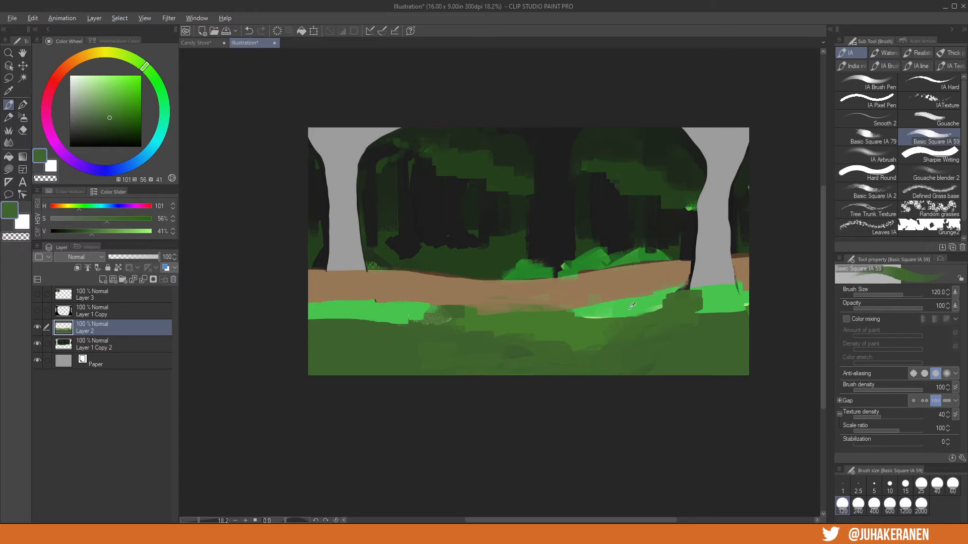
- Repair the bright grass edge and extend the brown path behind the second tree gap with sampled colors at brush size 60
{"action": "left_click", "coordinate": [650, 303], "text": "alt"}
{"action": "key", "text": "bracketleft"}
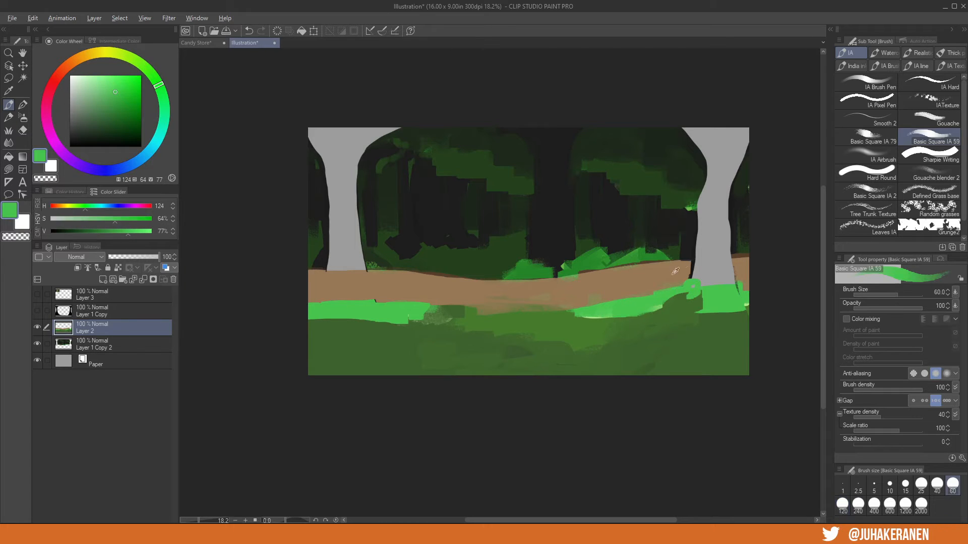
{"action": "left_click", "coordinate": [675, 271], "text": "alt"}
{"action": "mouse_move", "coordinate": [687, 258]}
{"action": "left_mouse_down"}
{"action": "mouse_move", "coordinate": [742, 260]}
{"action": "mouse_move", "coordinate": [735, 274]}
{"action": "mouse_move", "coordinate": [666, 288]}
{"action": "mouse_move", "coordinate": [715, 258]}
{"action": "left_mouse_up"}
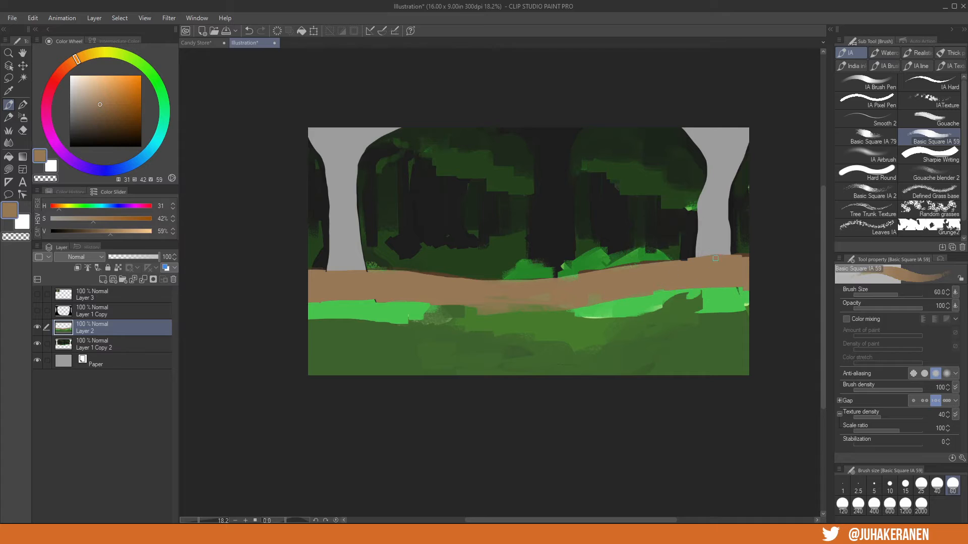
{"action": "key", "text": "bracketright"}
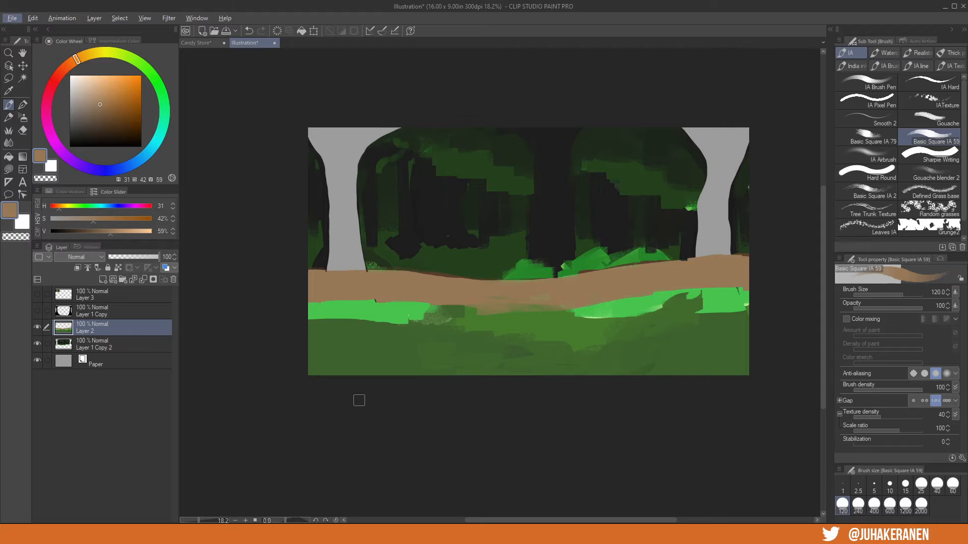
- Show the forest reference painting layer and examine the light and shadow along its path up close
{"action": "left_click", "coordinate": [37, 294]}
{"action": "scroll", "coordinate": [522, 246], "scroll_direction": "up", "scroll_amount": 10}
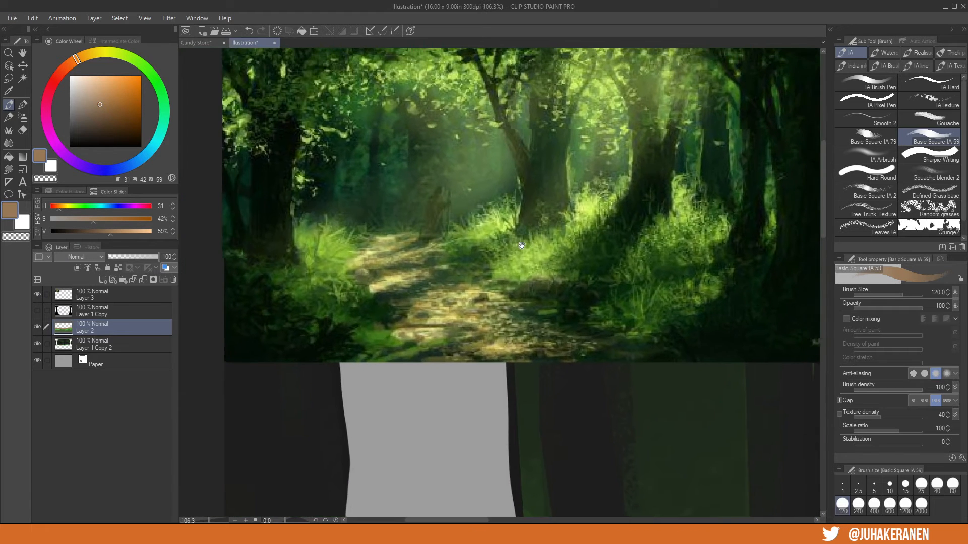
{"action": "left_click_drag", "start_coordinate": [522, 245], "coordinate": [501, 251]}
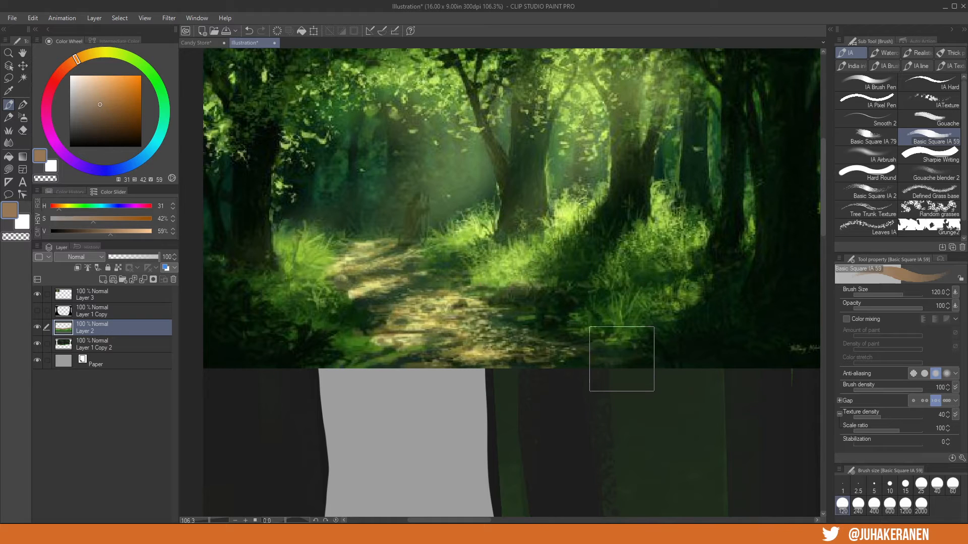
{"action": "mouse_move", "coordinate": [623, 377]}
{"action": "left_mouse_down"}
{"action": "mouse_move", "coordinate": [533, 319]}
{"action": "mouse_move", "coordinate": [626, 356]}
{"action": "left_mouse_up"}
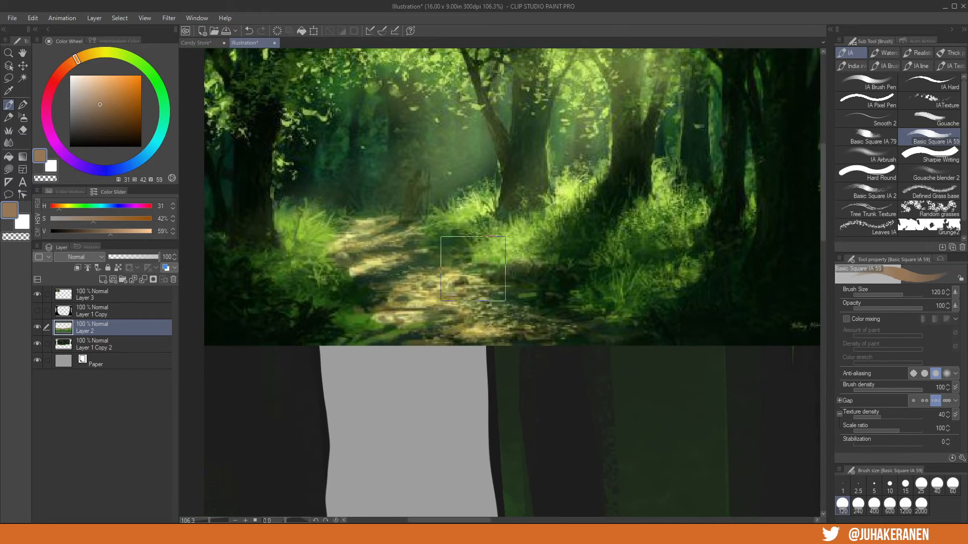
{"action": "key", "text": "bracketleft"}
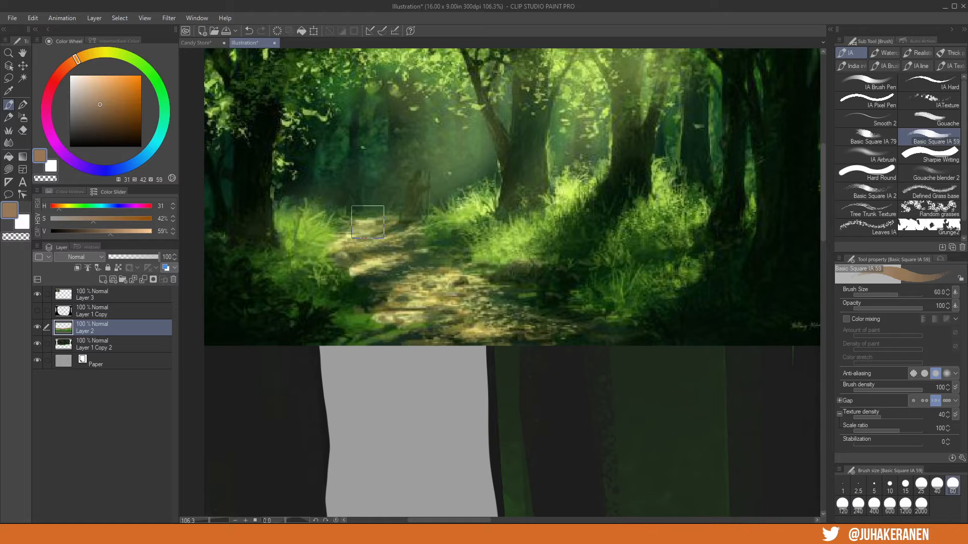
{"action": "key", "text": "bracketleft"}
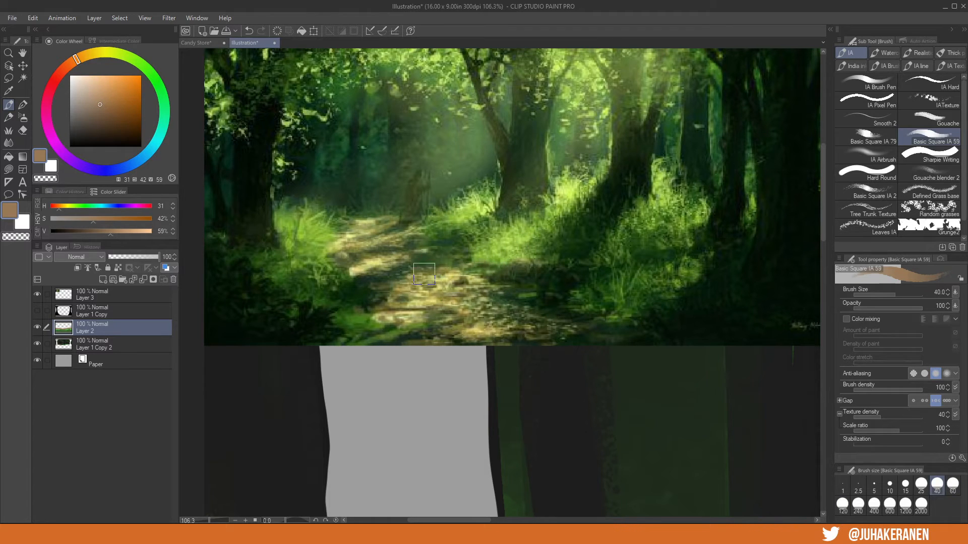
- Select the reference painting layer, sample black and reduce the brush to size 5, removing the test marks
{"action": "left_click", "coordinate": [116, 297]}
{"action": "left_click", "coordinate": [213, 273], "text": "alt"}
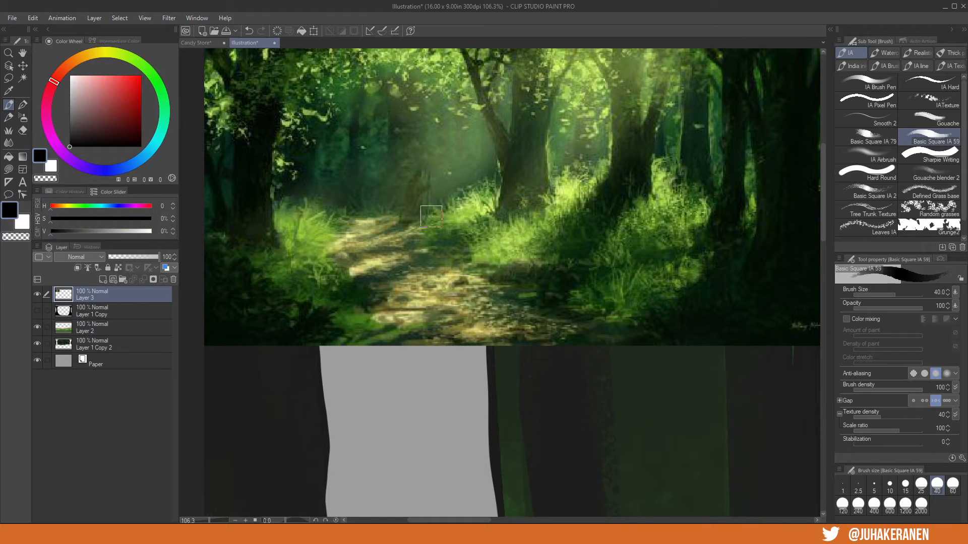
{"action": "key", "text": "["}
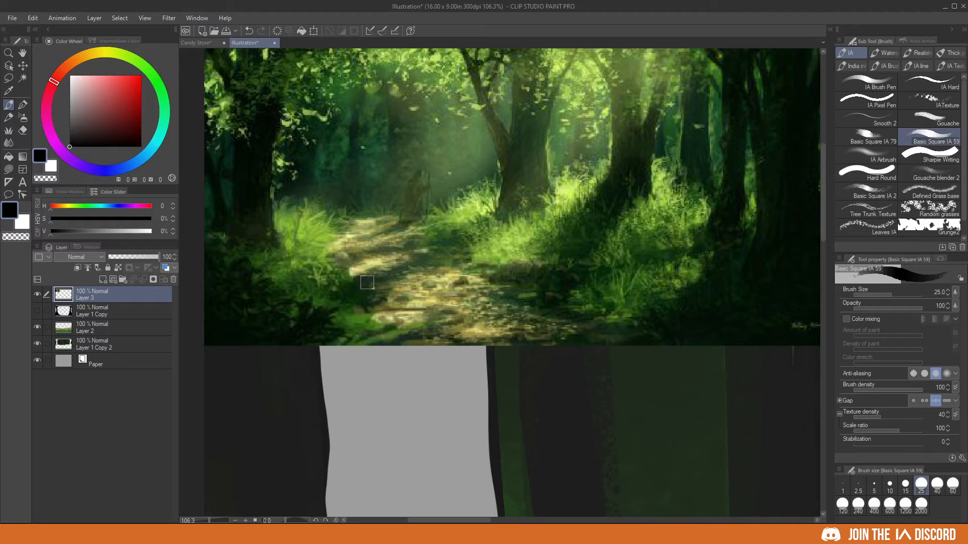
{"action": "key", "text": "["}
{"action": "mouse_move", "coordinate": [348, 292]}
{"action": "left_mouse_down"}
{"action": "mouse_move", "coordinate": [409, 258]}
{"action": "mouse_move", "coordinate": [428, 272]}
{"action": "mouse_move", "coordinate": [371, 284]}
{"action": "mouse_move", "coordinate": [400, 258]}
{"action": "mouse_move", "coordinate": [450, 260]}
{"action": "mouse_move", "coordinate": [338, 308]}
{"action": "left_mouse_up"}
{"action": "key", "text": "ctrl+z"}
{"action": "key", "text": "["}
{"action": "key", "text": "["}
{"action": "key", "text": "ctrl+z"}
- Mark the shadow band across the reference's path and areas around its tree trunks, undoing each mark
{"action": "left_click_drag", "start_coordinate": [411, 255], "coordinate": [374, 252]}
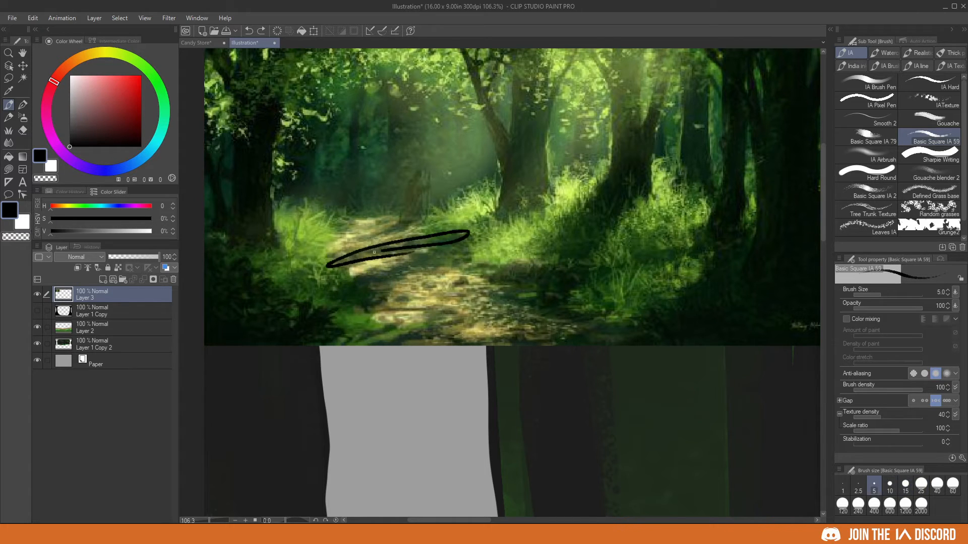
{"action": "key", "text": "ctrl+z"}
{"action": "left_click_drag", "start_coordinate": [421, 217], "coordinate": [368, 233]}
{"action": "key", "text": "ctrl+z"}
{"action": "left_click", "coordinate": [611, 293]}
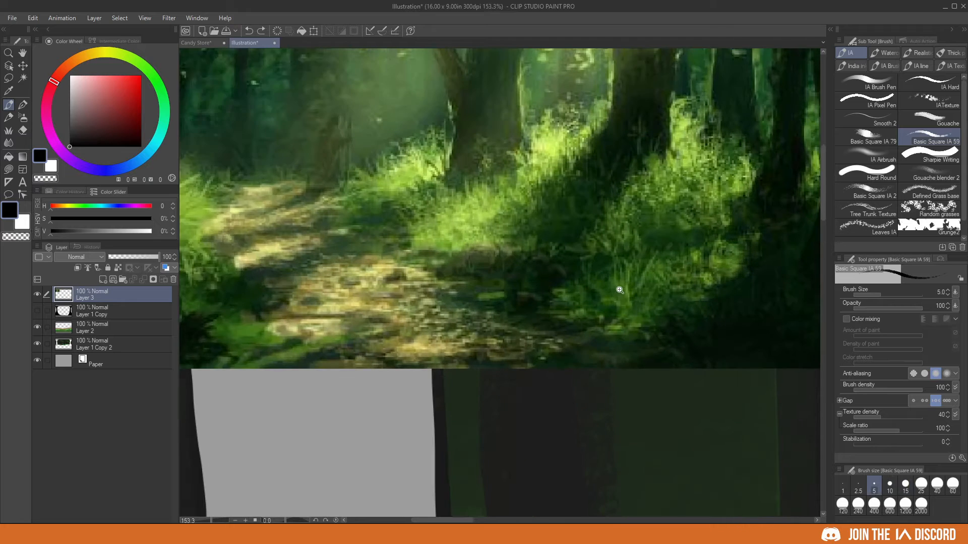
{"action": "left_click", "coordinate": [620, 289]}
{"action": "mouse_move", "coordinate": [751, 210]}
{"action": "left_mouse_down"}
{"action": "mouse_move", "coordinate": [427, 264]}
{"action": "mouse_move", "coordinate": [525, 291]}
{"action": "mouse_move", "coordinate": [784, 215]}
{"action": "left_mouse_up"}
{"action": "key", "text": "ctrl+z"}
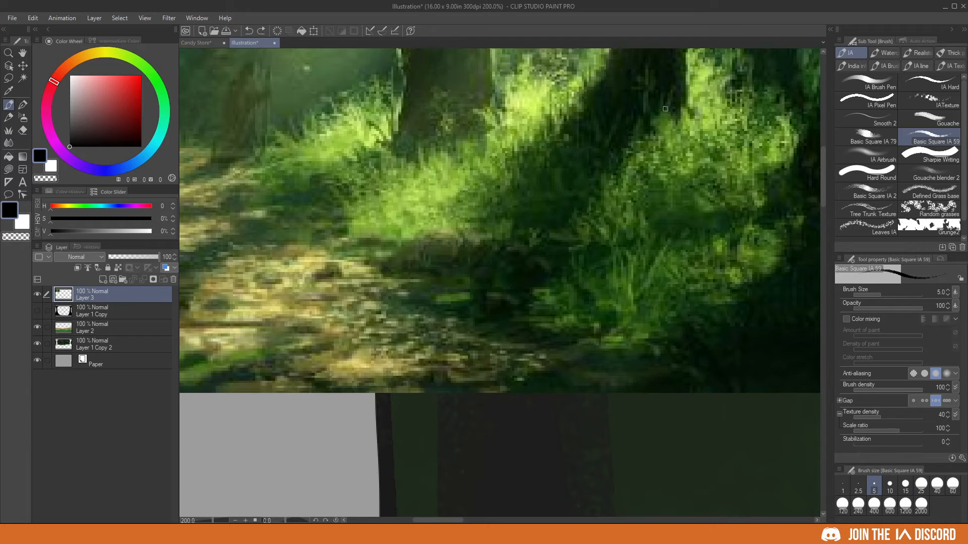
{"action": "mouse_move", "coordinate": [665, 108]}
{"action": "left_mouse_down"}
{"action": "mouse_move", "coordinate": [458, 330]}
{"action": "mouse_move", "coordinate": [675, 77]}
{"action": "left_mouse_up"}
{"action": "key", "text": "ctrl+z"}
- Outline the diagonal tree shadow falling across the reference's path and undo the outlines
{"action": "left_click_drag", "start_coordinate": [477, 130], "coordinate": [573, 215]}
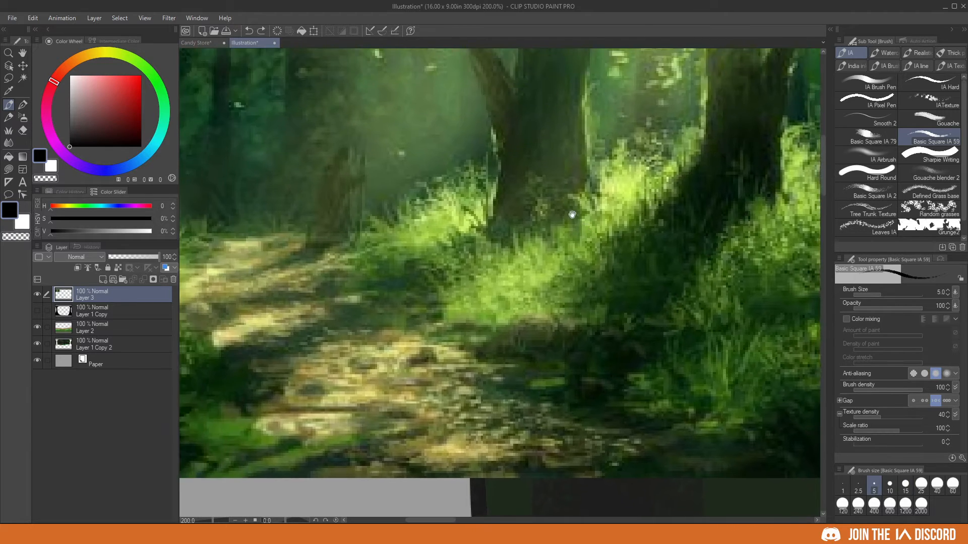
{"action": "mouse_move", "coordinate": [519, 120]}
{"action": "left_mouse_down"}
{"action": "mouse_move", "coordinate": [539, 218]}
{"action": "mouse_move", "coordinate": [362, 322]}
{"action": "mouse_move", "coordinate": [219, 381]}
{"action": "mouse_move", "coordinate": [337, 289]}
{"action": "mouse_move", "coordinate": [504, 192]}
{"action": "left_mouse_up"}
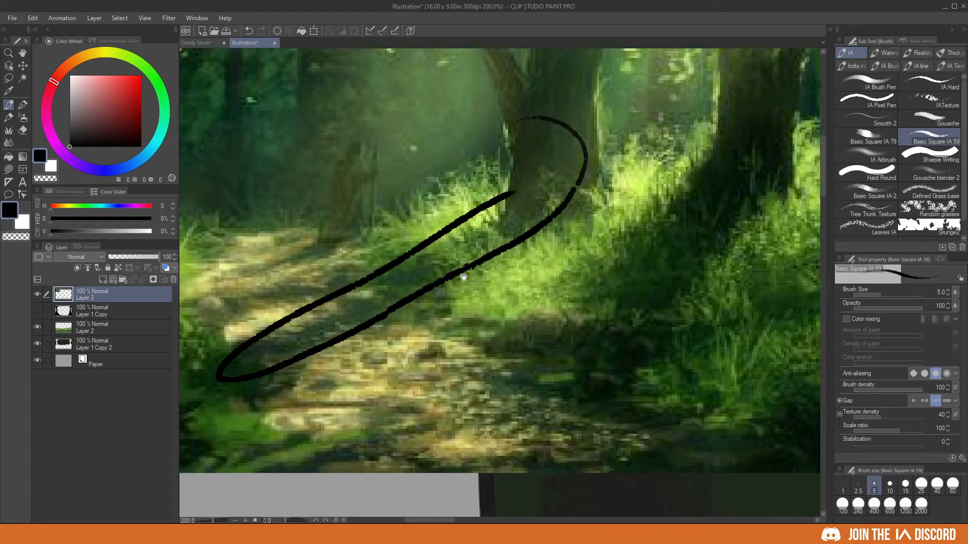
{"action": "key", "text": "ctrl+z"}
{"action": "left_click_drag", "start_coordinate": [464, 277], "coordinate": [528, 237]}
{"action": "mouse_move", "coordinate": [460, 186]}
{"action": "left_mouse_down"}
{"action": "mouse_move", "coordinate": [491, 177]}
{"action": "mouse_move", "coordinate": [313, 317]}
{"action": "mouse_move", "coordinate": [282, 328]}
{"action": "left_mouse_up"}
{"action": "key", "text": "ctrl+z"}
{"action": "left_click_drag", "start_coordinate": [487, 273], "coordinate": [294, 326]}
{"action": "key", "text": "ctrl+z"}
- Circle light and dark patches on the reference's path and surrounding grass, undoing every circle
{"action": "scroll", "coordinate": [458, 274], "scroll_direction": "down", "scroll_amount": 4}
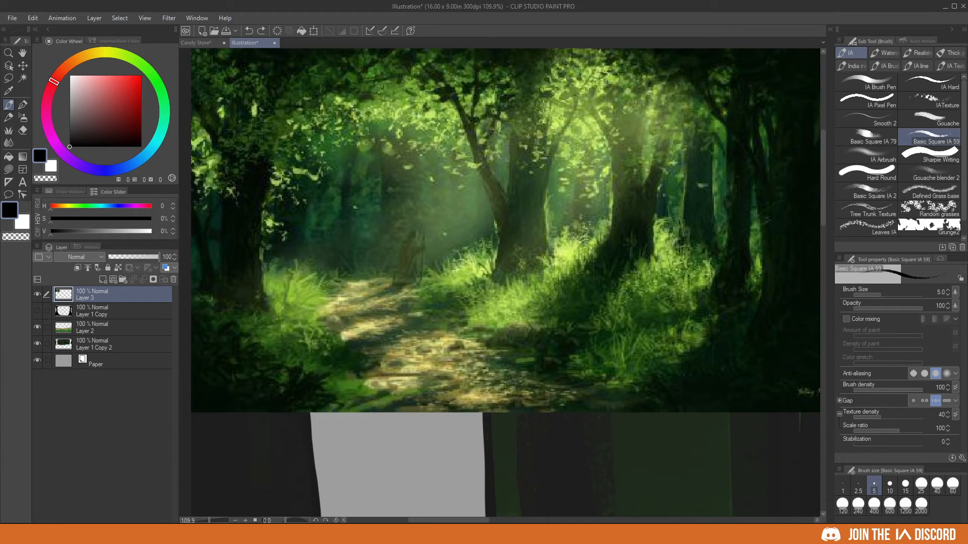
{"action": "mouse_move", "coordinate": [521, 329]}
{"action": "left_mouse_down"}
{"action": "mouse_move", "coordinate": [364, 394]}
{"action": "mouse_move", "coordinate": [480, 377]}
{"action": "left_mouse_up"}
{"action": "key", "text": "ctrl+z"}
{"action": "mouse_move", "coordinate": [335, 328]}
{"action": "left_mouse_down"}
{"action": "mouse_move", "coordinate": [411, 314]}
{"action": "mouse_move", "coordinate": [423, 333]}
{"action": "left_mouse_up"}
{"action": "key", "text": "ctrl+z"}
{"action": "mouse_move", "coordinate": [319, 317]}
{"action": "left_mouse_down"}
{"action": "mouse_move", "coordinate": [407, 291]}
{"action": "mouse_move", "coordinate": [362, 291]}
{"action": "mouse_move", "coordinate": [385, 286]}
{"action": "mouse_move", "coordinate": [283, 262]}
{"action": "mouse_move", "coordinate": [320, 314]}
{"action": "left_mouse_up"}
{"action": "key", "text": "ctrl+z"}
{"action": "key", "text": "ctrl+z"}
{"action": "key", "text": "ctrl+z"}
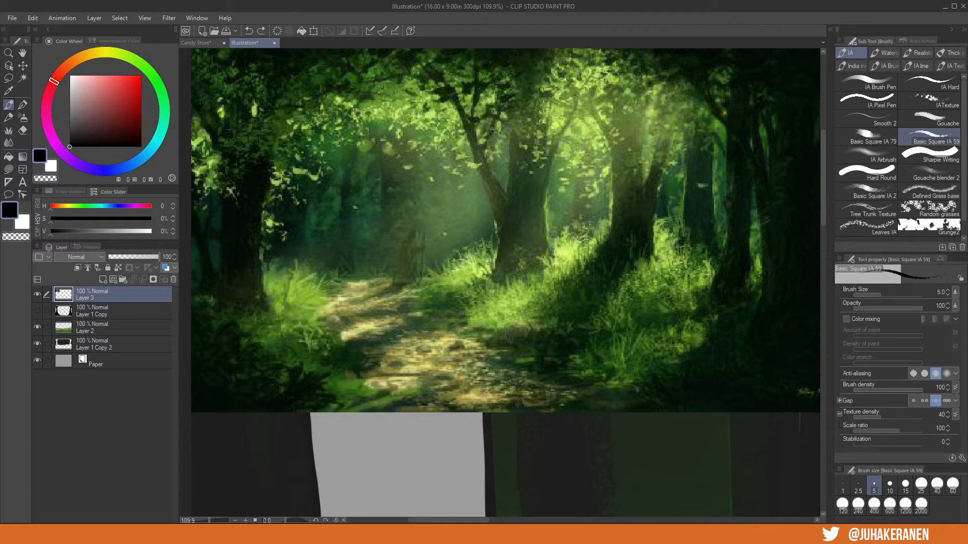
{"action": "left_click_drag", "start_coordinate": [441, 280], "coordinate": [494, 271]}
{"action": "key", "text": "ctrl+z"}
{"action": "left_click_drag", "start_coordinate": [507, 325], "coordinate": [496, 326]}
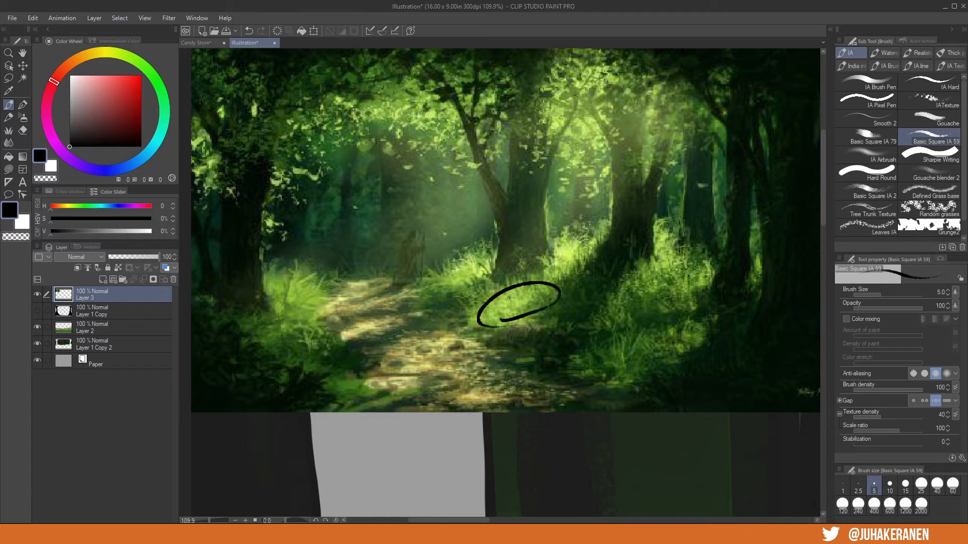
{"action": "key", "text": "ctrl+z"}
{"action": "mouse_move", "coordinate": [567, 238]}
{"action": "left_mouse_down"}
{"action": "mouse_move", "coordinate": [564, 267]}
{"action": "mouse_move", "coordinate": [566, 240]}
{"action": "left_mouse_up"}
{"action": "key", "text": "ctrl+z"}
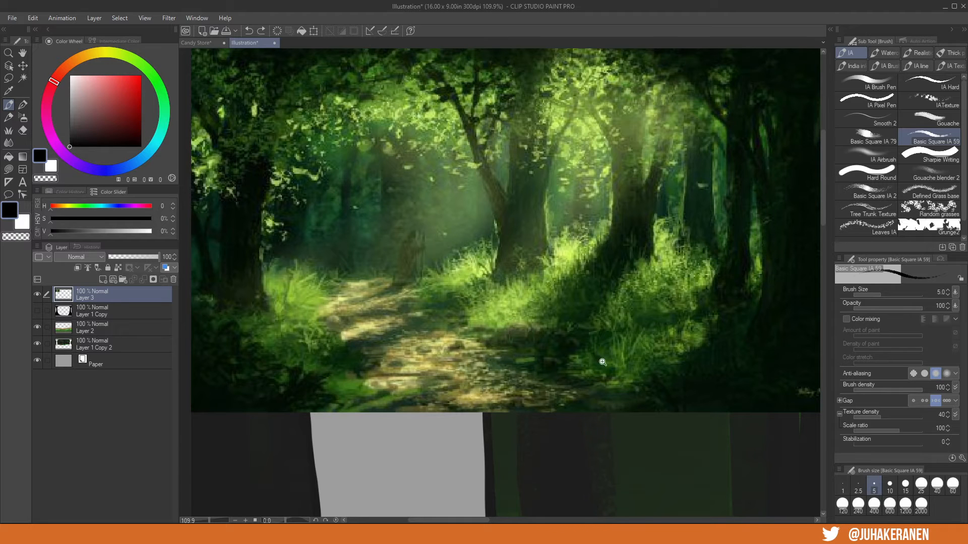
- Select Layer 2 and the Basic Square IA 79 brush, sample the path's brown and darken it to H 31, S 51, V 39
{"action": "left_click_drag", "start_coordinate": [602, 362], "coordinate": [554, 370]}
{"action": "left_click_drag", "start_coordinate": [596, 381], "coordinate": [369, 142]}
{"action": "mouse_move", "coordinate": [579, 334]}
{"action": "left_mouse_down"}
{"action": "mouse_move", "coordinate": [566, 257]}
{"action": "mouse_move", "coordinate": [541, 284]}
{"action": "left_mouse_up"}
{"action": "scroll", "coordinate": [566, 257], "scroll_direction": "down", "scroll_amount": 3}
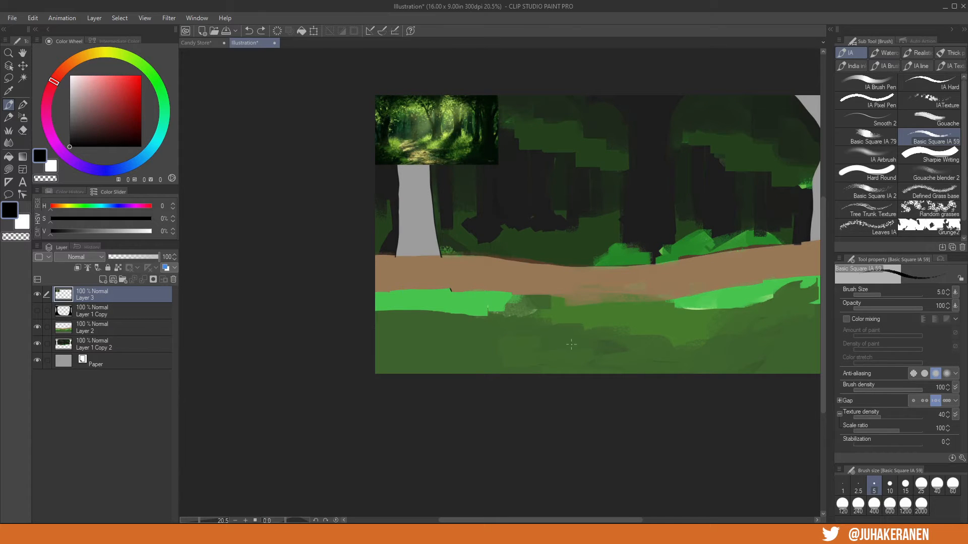
{"action": "left_click_drag", "start_coordinate": [571, 346], "coordinate": [501, 277]}
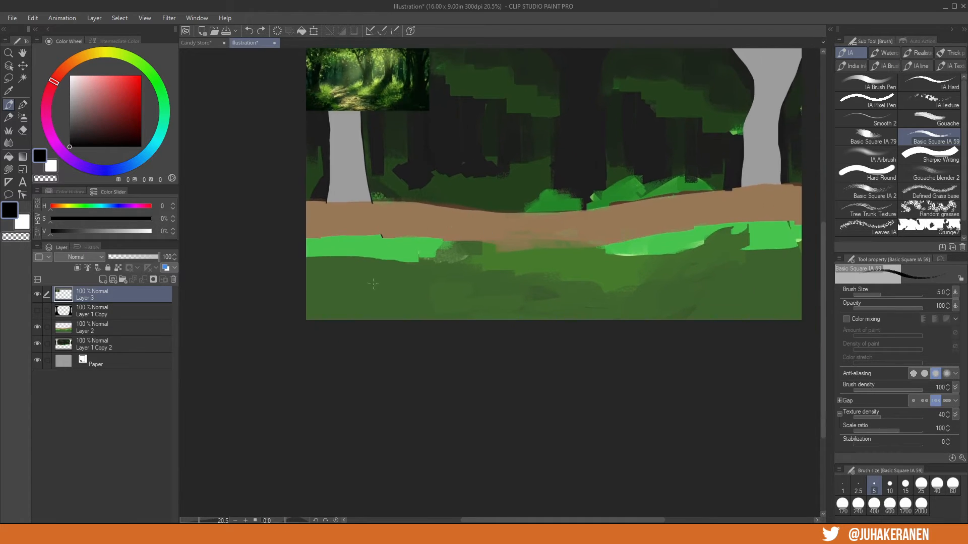
{"action": "left_click", "coordinate": [116, 331]}
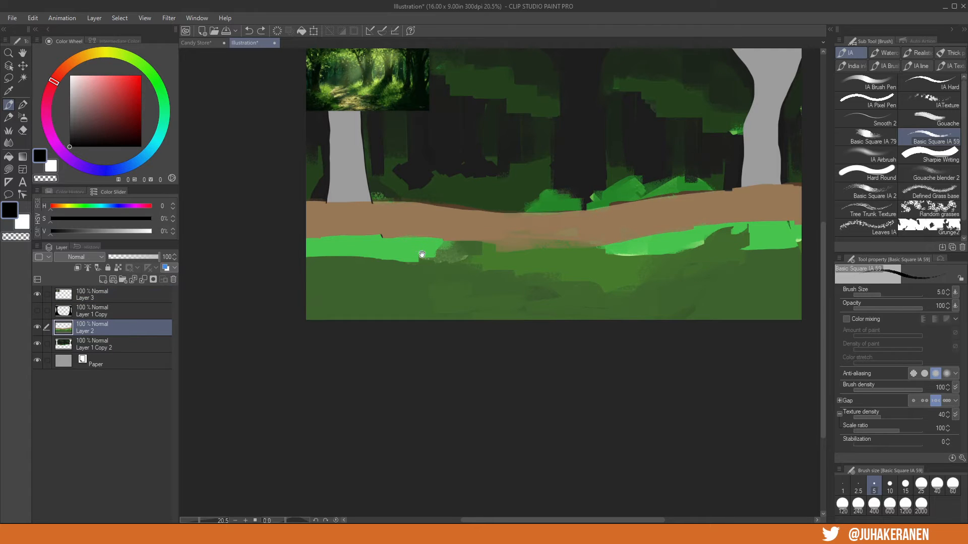
{"action": "left_click_drag", "start_coordinate": [422, 254], "coordinate": [415, 279]}
{"action": "left_click", "coordinate": [393, 252], "text": "alt"}
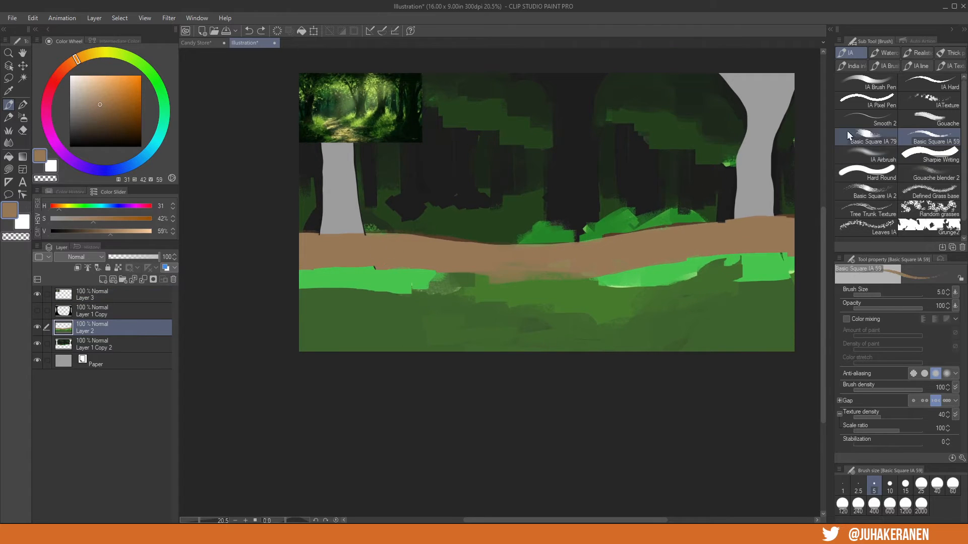
{"action": "left_click", "coordinate": [868, 137]}
{"action": "left_click_drag", "start_coordinate": [106, 120], "coordinate": [107, 116]}
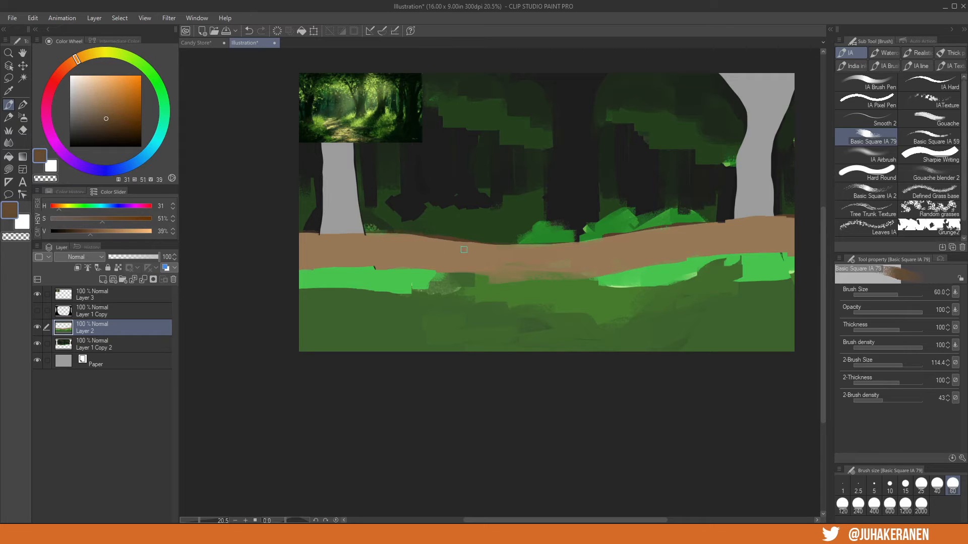
- Paint diagonal dark-brown shadow patches across the path's middle, near the right tree and below the left tree
{"action": "mouse_move", "coordinate": [559, 247]}
{"action": "left_mouse_down"}
{"action": "mouse_move", "coordinate": [499, 258]}
{"action": "mouse_move", "coordinate": [479, 274]}
{"action": "mouse_move", "coordinate": [504, 248]}
{"action": "mouse_move", "coordinate": [580, 248]}
{"action": "mouse_move", "coordinate": [543, 261]}
{"action": "left_mouse_up"}
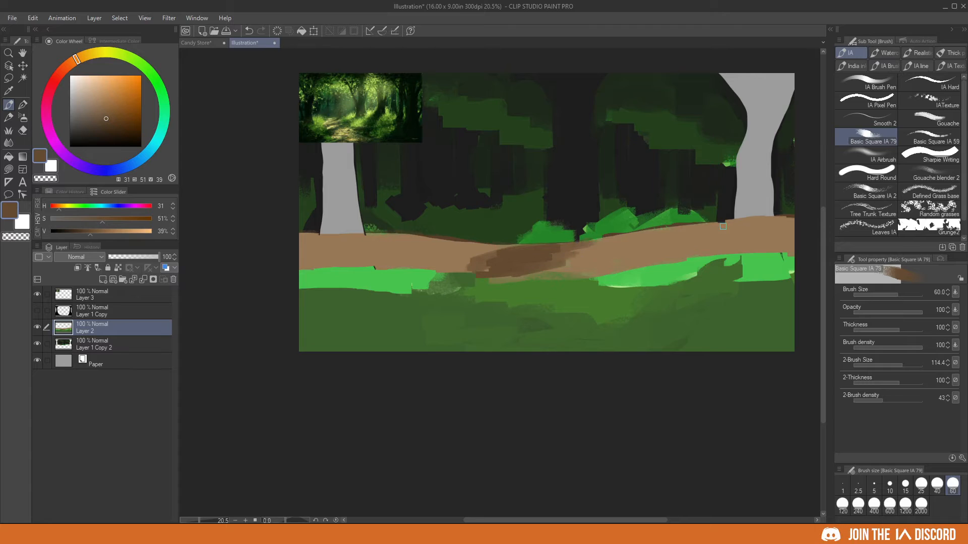
{"action": "mouse_move", "coordinate": [723, 226]}
{"action": "left_mouse_down"}
{"action": "mouse_move", "coordinate": [676, 247]}
{"action": "mouse_move", "coordinate": [713, 247]}
{"action": "mouse_move", "coordinate": [730, 235]}
{"action": "mouse_move", "coordinate": [685, 230]}
{"action": "left_mouse_up"}
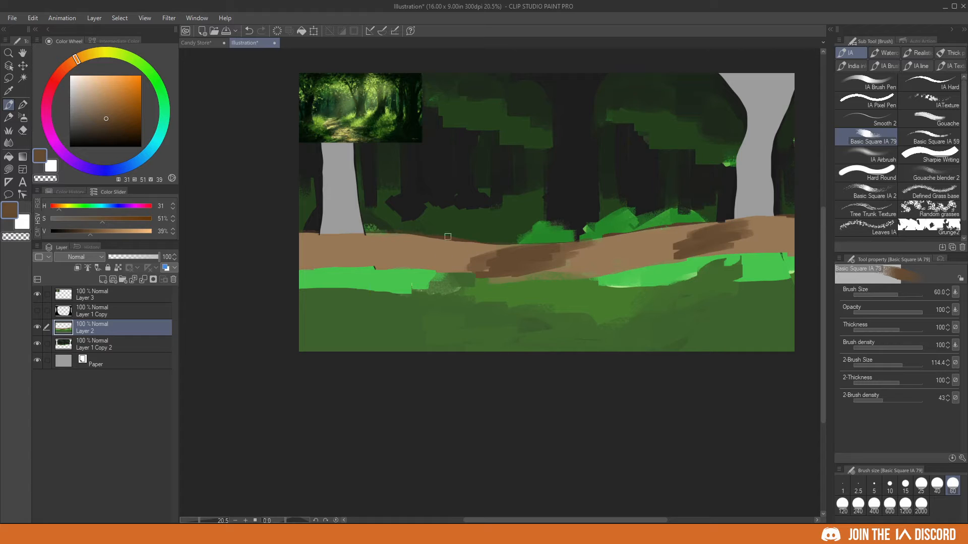
{"action": "mouse_move", "coordinate": [319, 241]}
{"action": "left_mouse_down"}
{"action": "mouse_move", "coordinate": [301, 259]}
{"action": "mouse_move", "coordinate": [354, 243]}
{"action": "mouse_move", "coordinate": [302, 264]}
{"action": "left_mouse_up"}
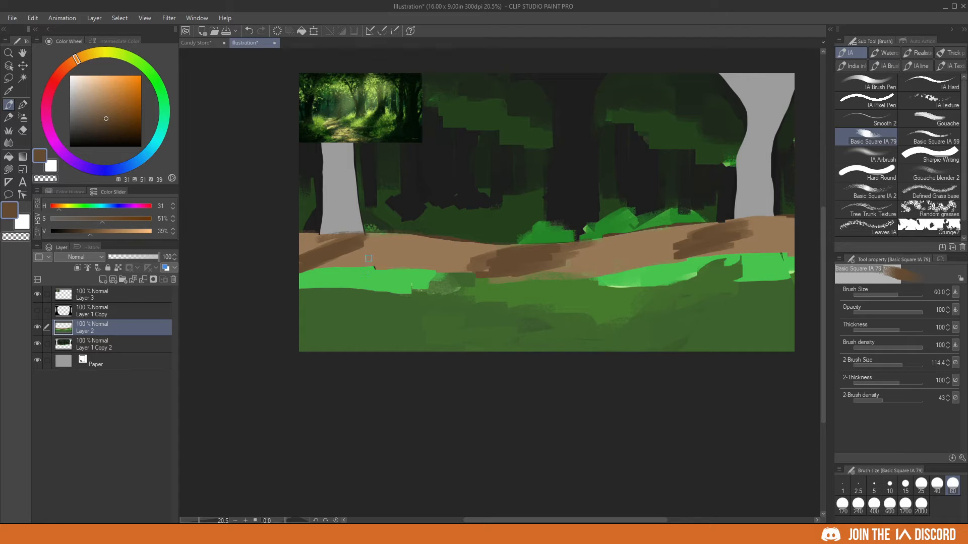
- Outline the light gaps in black, circle the dark patches on the path, and undo the marks along with the left shadow patch
{"action": "key", "text": "d"}
{"action": "mouse_move", "coordinate": [361, 241]}
{"action": "left_mouse_down"}
{"action": "mouse_move", "coordinate": [421, 285]}
{"action": "mouse_move", "coordinate": [487, 245]}
{"action": "left_mouse_up"}
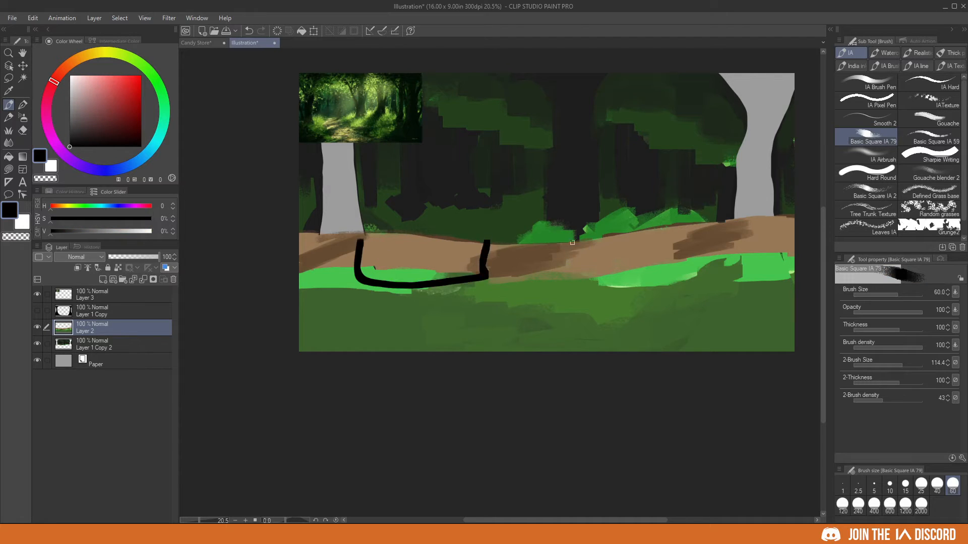
{"action": "mouse_move", "coordinate": [572, 243]}
{"action": "left_mouse_down"}
{"action": "mouse_move", "coordinate": [590, 281]}
{"action": "mouse_move", "coordinate": [678, 235]}
{"action": "mouse_move", "coordinate": [698, 246]}
{"action": "mouse_move", "coordinate": [712, 237]}
{"action": "mouse_move", "coordinate": [685, 248]}
{"action": "left_mouse_up"}
{"action": "mouse_move", "coordinate": [487, 243]}
{"action": "left_mouse_down"}
{"action": "mouse_move", "coordinate": [549, 267]}
{"action": "mouse_move", "coordinate": [490, 270]}
{"action": "left_mouse_up"}
{"action": "mouse_move", "coordinate": [359, 249]}
{"action": "left_mouse_down"}
{"action": "mouse_move", "coordinate": [303, 258]}
{"action": "mouse_move", "coordinate": [356, 242]}
{"action": "left_mouse_up"}
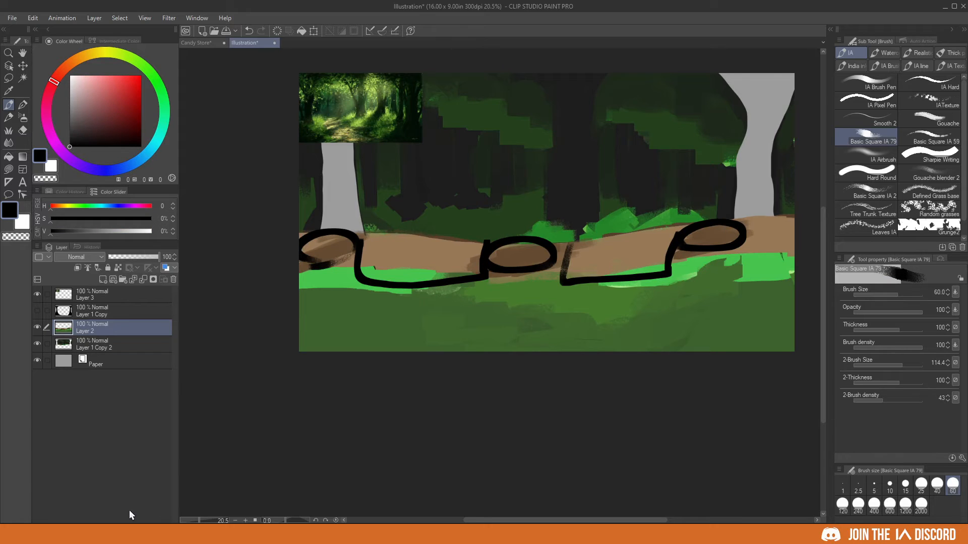
{"action": "key", "text": "ctrl+z"}
{"action": "key", "text": "ctrl+z"}
{"action": "key", "text": "ctrl+z"}
{"action": "key", "text": "ctrl+z"}
{"action": "key", "text": "ctrl+z"}
{"action": "key", "text": "ctrl+z"}
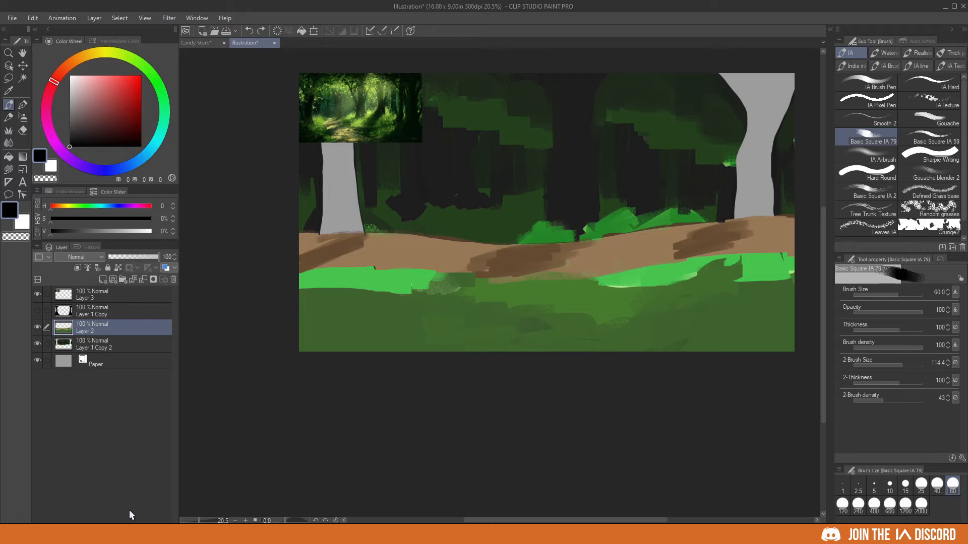
- Resample the dark brown and paint diagonal shadows right of the left tree and at both ends of the path
{"action": "left_click", "coordinate": [526, 253], "text": "alt"}
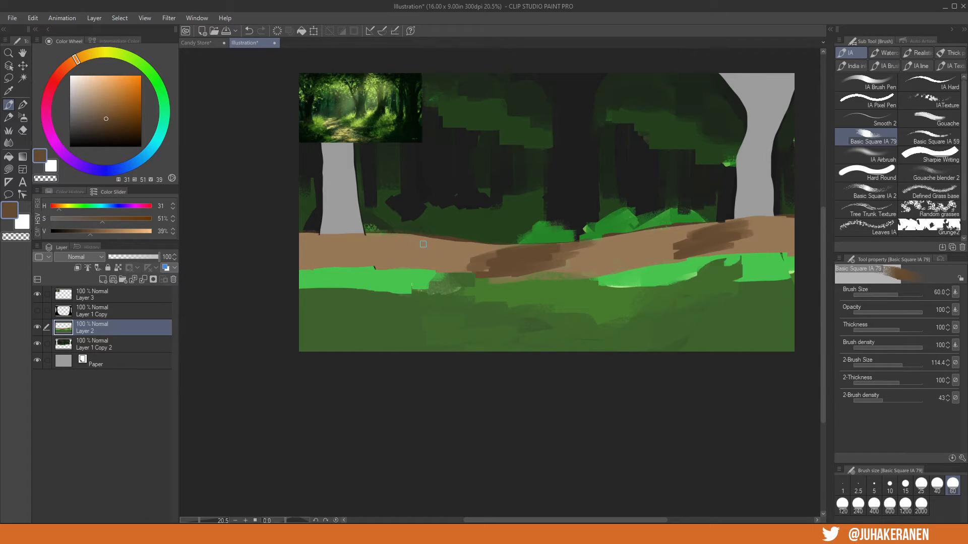
{"action": "mouse_move", "coordinate": [423, 244]}
{"action": "left_mouse_down"}
{"action": "mouse_move", "coordinate": [391, 260]}
{"action": "mouse_move", "coordinate": [434, 241]}
{"action": "mouse_move", "coordinate": [390, 261]}
{"action": "mouse_move", "coordinate": [426, 245]}
{"action": "mouse_move", "coordinate": [403, 258]}
{"action": "left_mouse_up"}
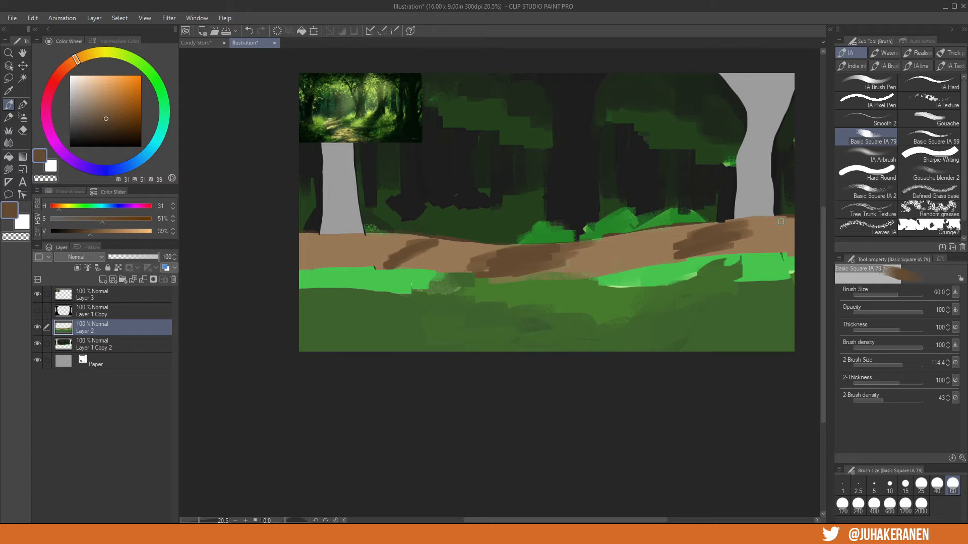
{"action": "left_click_drag", "start_coordinate": [781, 221], "coordinate": [766, 248]}
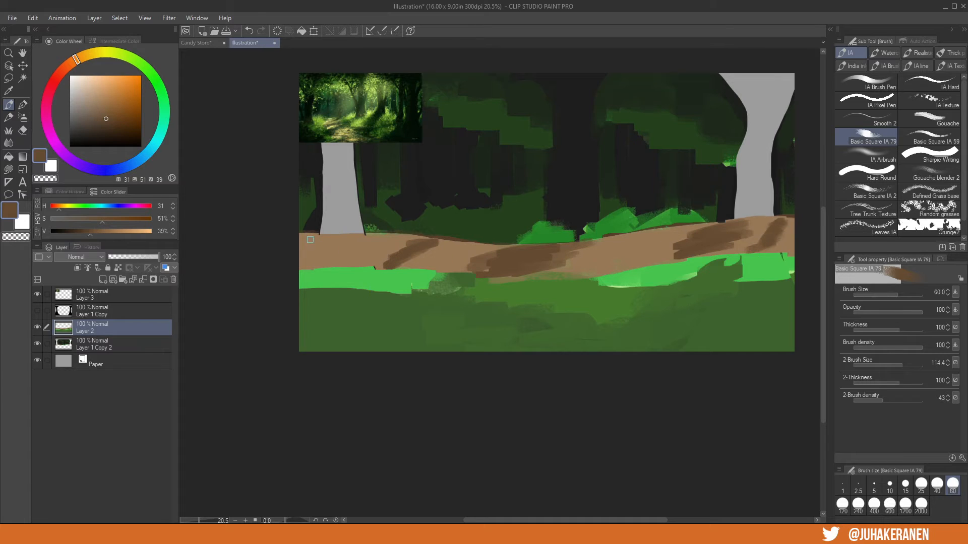
{"action": "mouse_move", "coordinate": [328, 241]}
{"action": "left_mouse_down"}
{"action": "mouse_move", "coordinate": [294, 256]}
{"action": "mouse_move", "coordinate": [323, 239]}
{"action": "mouse_move", "coordinate": [290, 241]}
{"action": "left_mouse_up"}
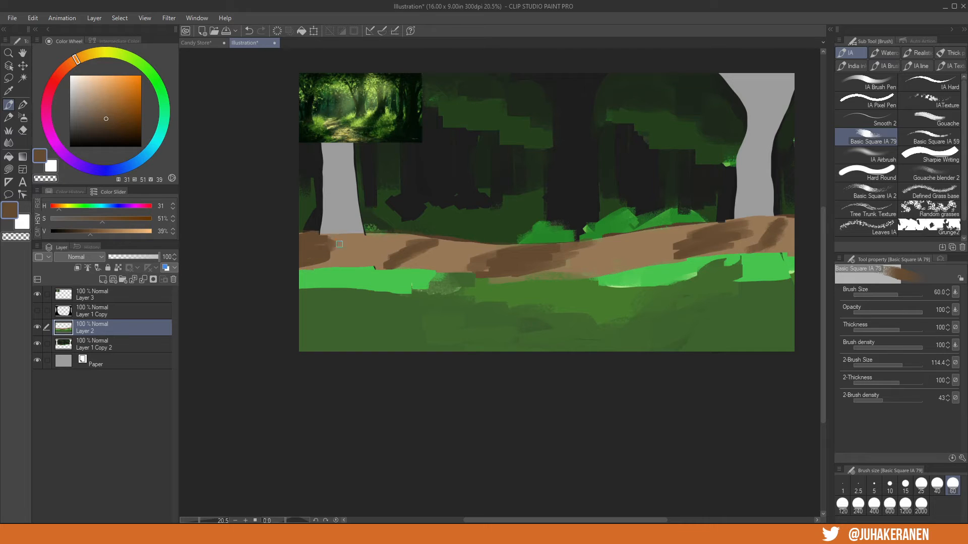
- Enlarge the brush to 120 and broaden the shadow patches on the left part and middle of the path
{"action": "key", "text": "bracketright"}
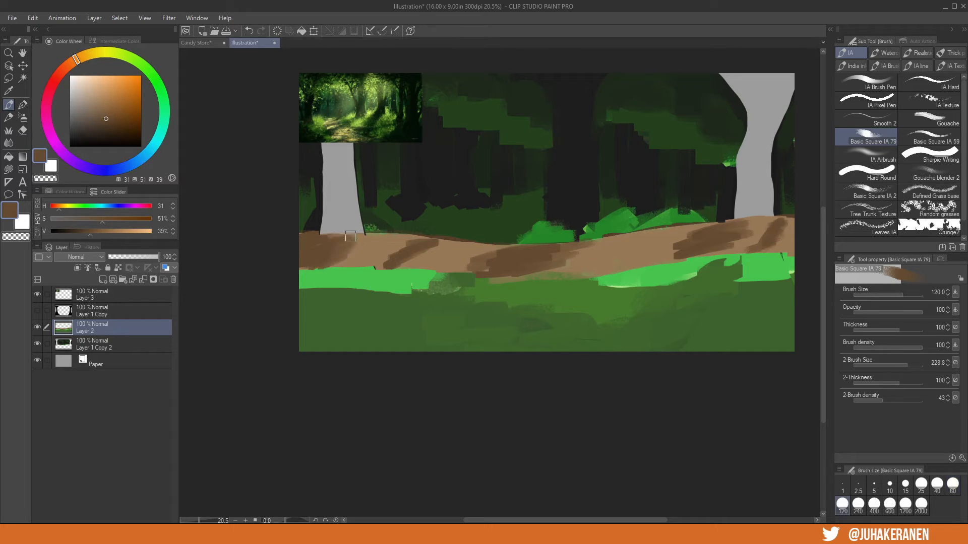
{"action": "left_click_drag", "start_coordinate": [350, 237], "coordinate": [309, 263]}
{"action": "mouse_move", "coordinate": [405, 247]}
{"action": "left_mouse_down"}
{"action": "mouse_move", "coordinate": [385, 257]}
{"action": "mouse_move", "coordinate": [408, 242]}
{"action": "left_mouse_up"}
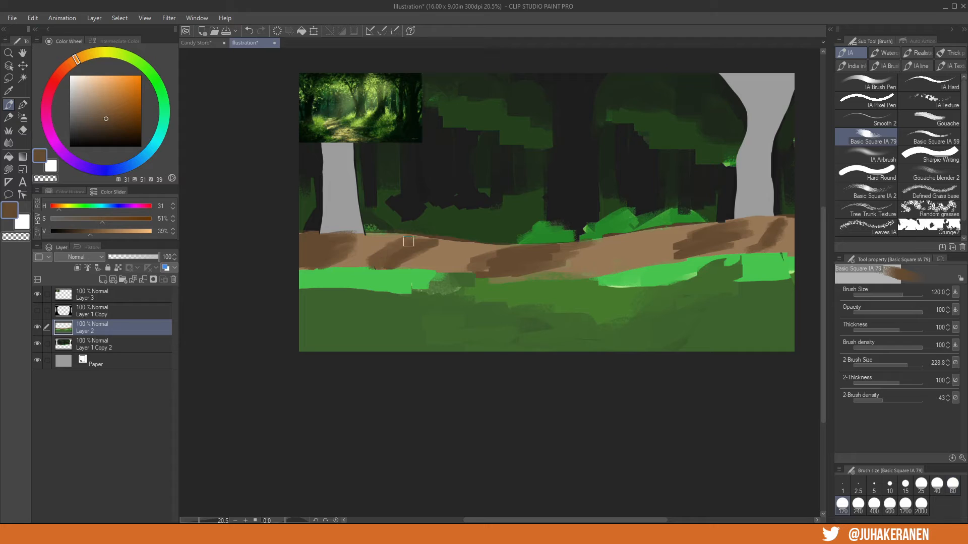
{"action": "mouse_move", "coordinate": [501, 262]}
{"action": "left_mouse_down"}
{"action": "mouse_move", "coordinate": [485, 251]}
{"action": "mouse_move", "coordinate": [518, 248]}
{"action": "left_mouse_up"}
{"action": "left_click", "coordinate": [618, 247], "text": "alt"}
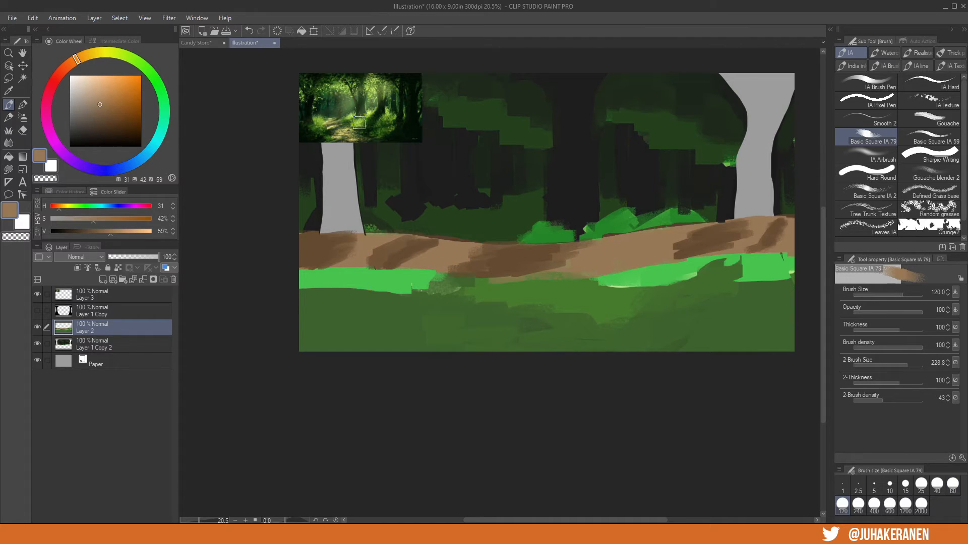
{"action": "left_click", "coordinate": [95, 86]}
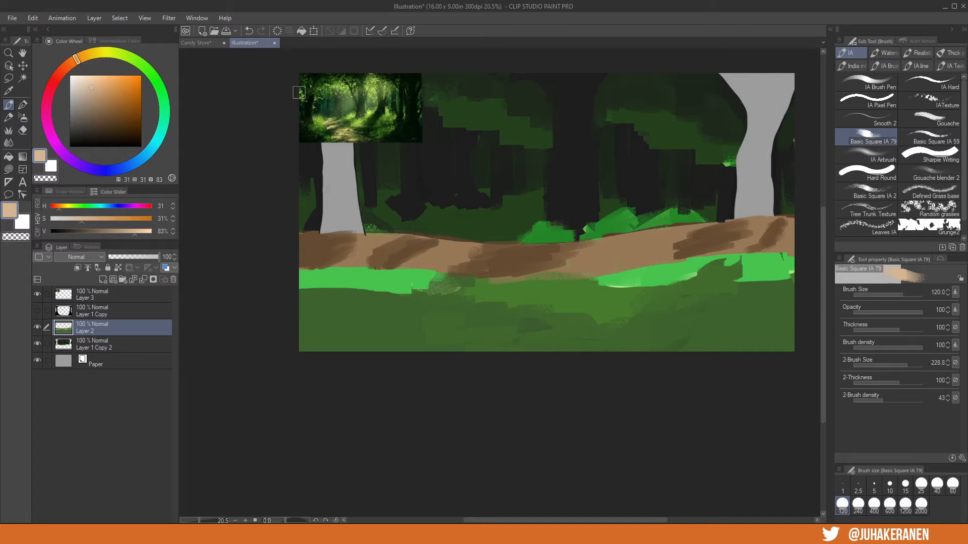
{"action": "mouse_move", "coordinate": [83, 56]}
{"action": "left_mouse_down"}
{"action": "mouse_move", "coordinate": [92, 53]}
{"action": "mouse_move", "coordinate": [78, 59]}
{"action": "left_mouse_up"}
- Sample the path's mid brown and shift it to a bright warm yellow, H 43, S 51, V 82
{"action": "left_click", "coordinate": [495, 278], "text": "alt"}
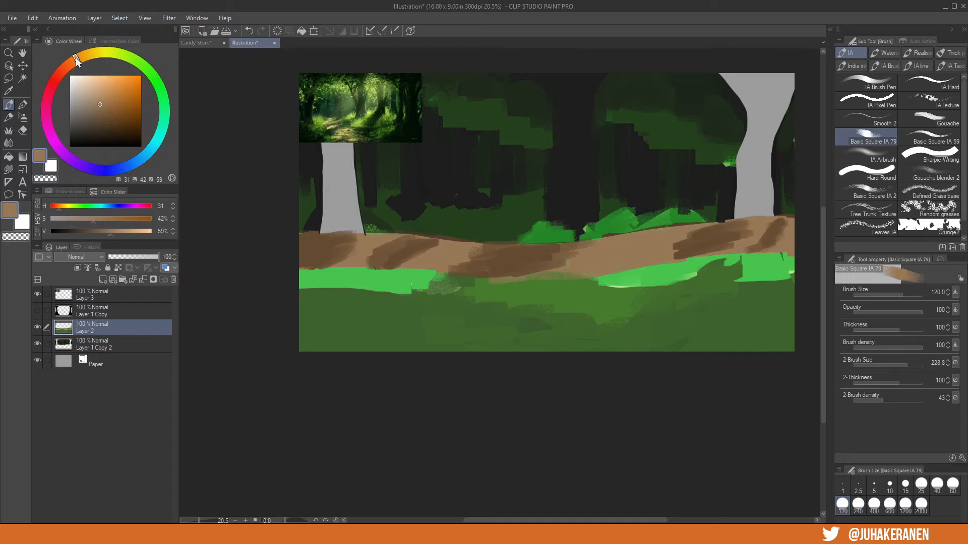
{"action": "left_click_drag", "start_coordinate": [76, 59], "coordinate": [86, 53]}
{"action": "left_click", "coordinate": [102, 94]}
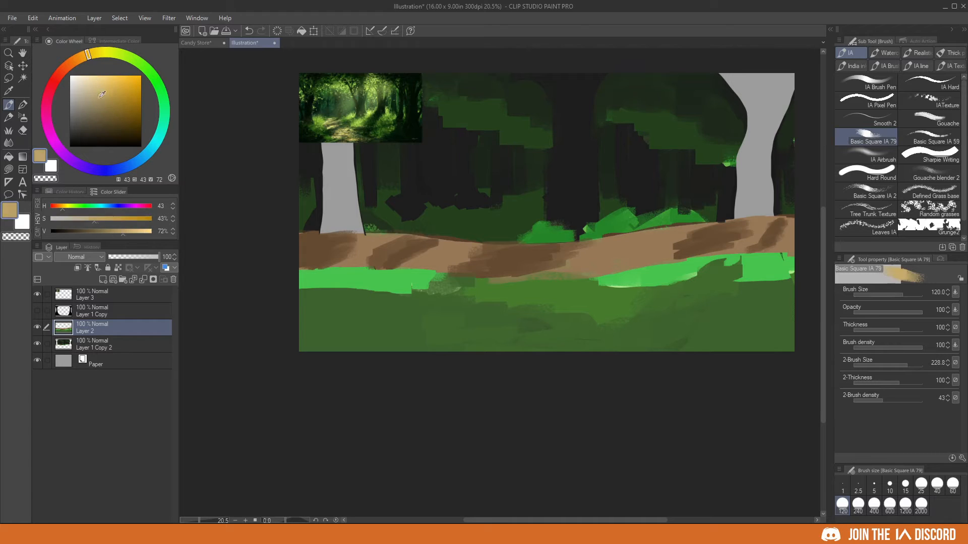
{"action": "left_click_drag", "start_coordinate": [102, 94], "coordinate": [109, 85]}
- Paint yellow sunlight patches between the path's shadows with brush sizes 60 and 120, undoing the last stroke near the left tree
{"action": "key", "text": "bracketleft"}
{"action": "mouse_move", "coordinate": [444, 250]}
{"action": "left_mouse_down"}
{"action": "mouse_move", "coordinate": [419, 259]}
{"action": "mouse_move", "coordinate": [477, 256]}
{"action": "left_mouse_up"}
{"action": "key", "text": "bracketright"}
{"action": "mouse_move", "coordinate": [610, 244]}
{"action": "left_mouse_down"}
{"action": "mouse_move", "coordinate": [658, 238]}
{"action": "mouse_move", "coordinate": [558, 269]}
{"action": "mouse_move", "coordinate": [659, 230]}
{"action": "mouse_move", "coordinate": [570, 270]}
{"action": "left_mouse_up"}
{"action": "key", "text": "bracketleft"}
{"action": "mouse_move", "coordinate": [787, 221]}
{"action": "left_mouse_down"}
{"action": "mouse_move", "coordinate": [728, 252]}
{"action": "mouse_move", "coordinate": [744, 238]}
{"action": "left_mouse_up"}
{"action": "mouse_move", "coordinate": [377, 240]}
{"action": "left_mouse_down"}
{"action": "mouse_move", "coordinate": [347, 258]}
{"action": "mouse_move", "coordinate": [389, 240]}
{"action": "mouse_move", "coordinate": [335, 259]}
{"action": "mouse_move", "coordinate": [356, 247]}
{"action": "left_mouse_up"}
{"action": "key", "text": "ctrl+z"}
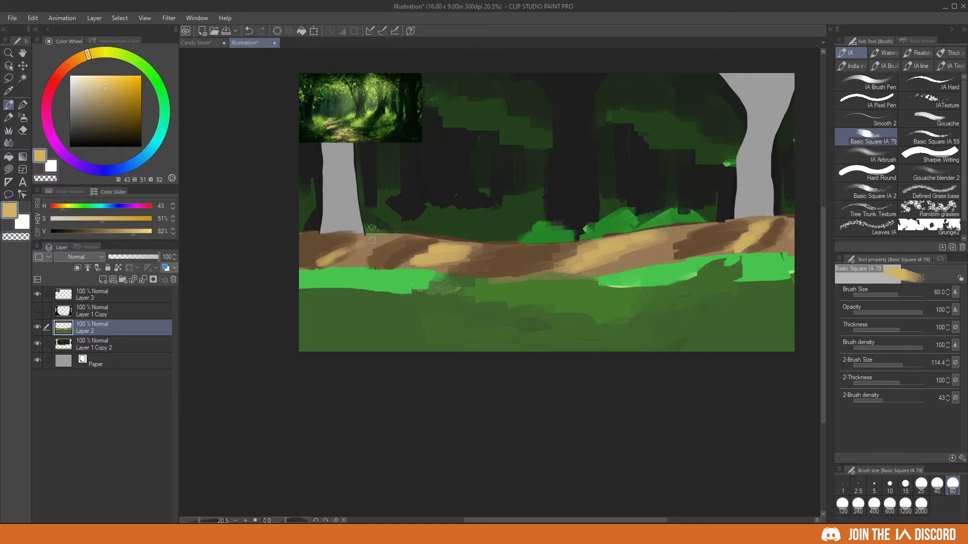
- Sketch diagonal light rays from the canopy down to the path and undo them
{"action": "left_click_drag", "start_coordinate": [421, 304], "coordinate": [394, 333]}
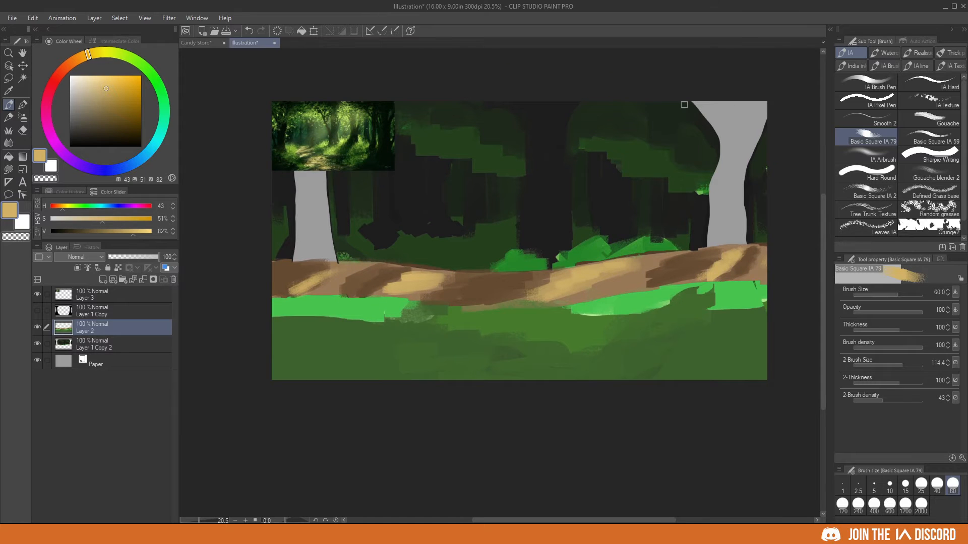
{"action": "left_click_drag", "start_coordinate": [645, 128], "coordinate": [716, 104]}
{"action": "key", "text": "ctrl+z"}
{"action": "left_click_drag", "start_coordinate": [648, 124], "coordinate": [391, 284]}
{"action": "left_click_drag", "start_coordinate": [711, 144], "coordinate": [507, 290]}
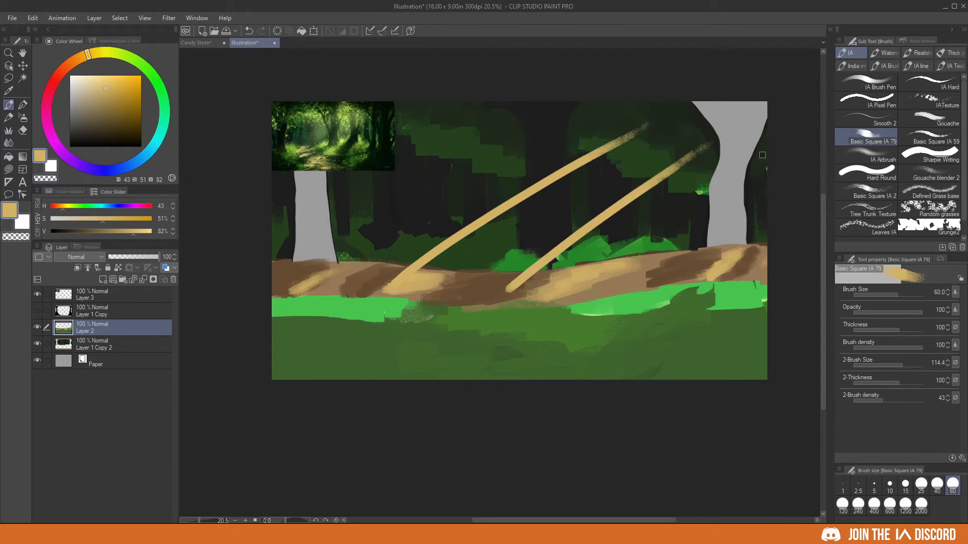
{"action": "left_click_drag", "start_coordinate": [760, 174], "coordinate": [603, 285]}
{"action": "key", "text": "ctrl+z"}
{"action": "key", "text": "ctrl+z"}
{"action": "key", "text": "ctrl+z"}
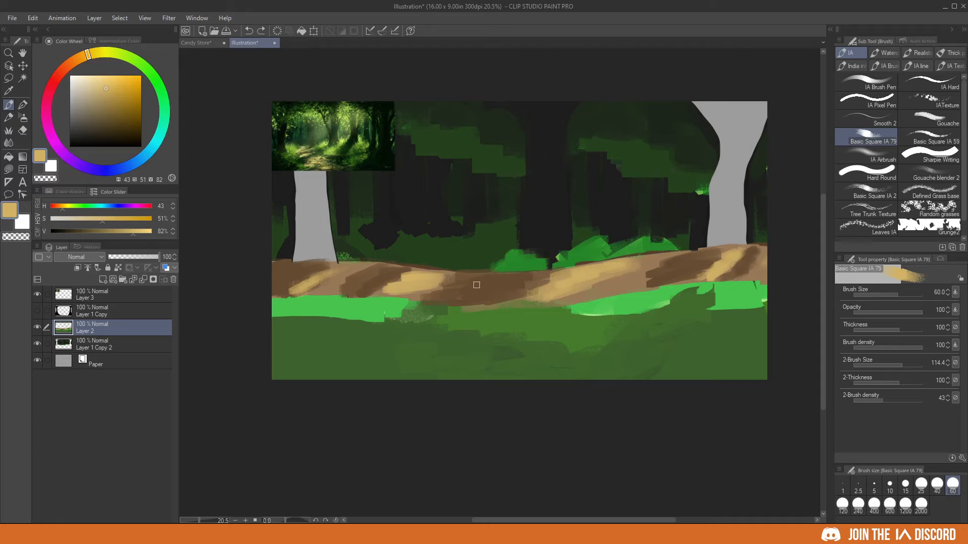
- Sample near-black from the background trunk and paint dark diagonal accents inside the path's middle and left shadows
{"action": "left_click", "coordinate": [539, 230], "text": "alt"}
{"action": "left_click_drag", "start_coordinate": [482, 276], "coordinate": [434, 308]}
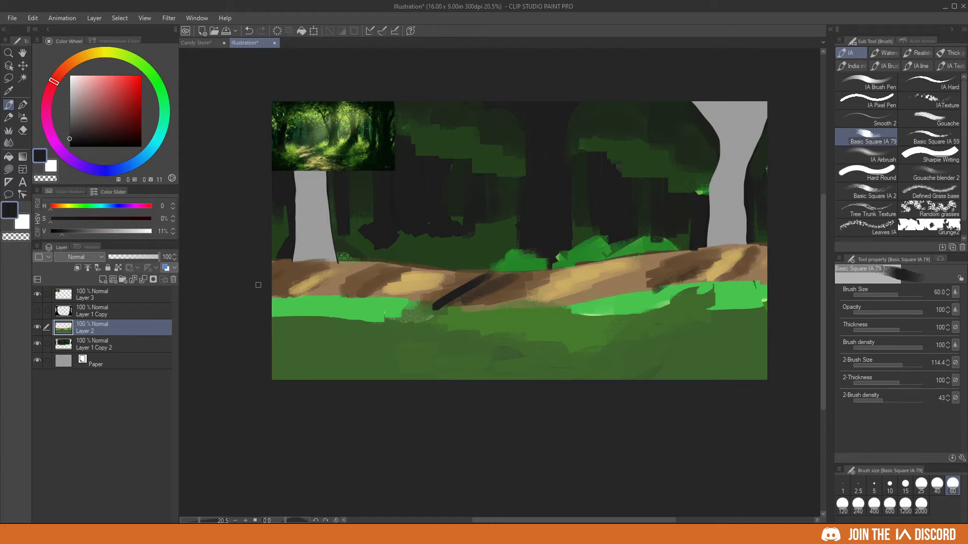
{"action": "left_click_drag", "start_coordinate": [258, 285], "coordinate": [305, 268]}
{"action": "left_click_drag", "start_coordinate": [370, 281], "coordinate": [352, 292]}
- Sample the yellow highlight colour and add sunlight strokes on the path right of centre and at its right end
{"action": "left_click", "coordinate": [416, 278], "text": "alt"}
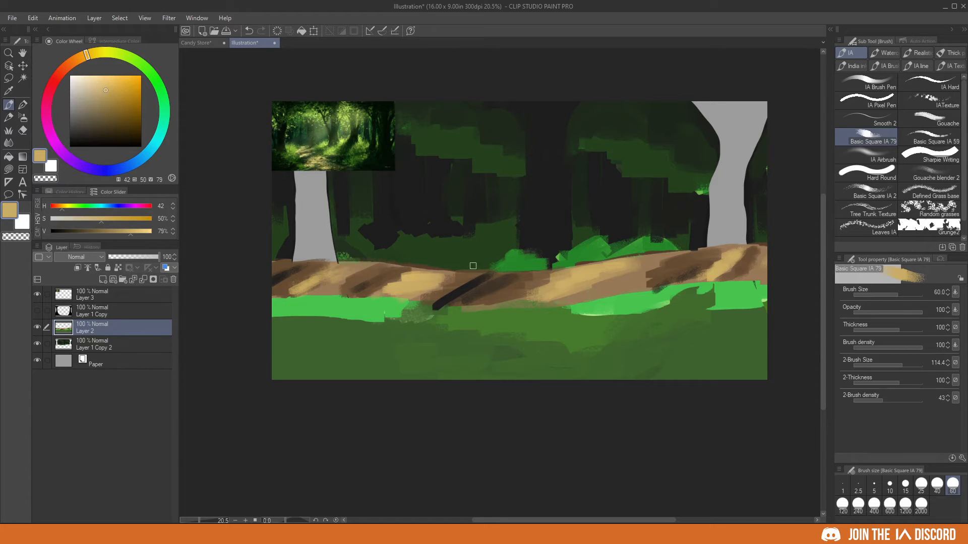
{"action": "left_click_drag", "start_coordinate": [620, 273], "coordinate": [583, 287]}
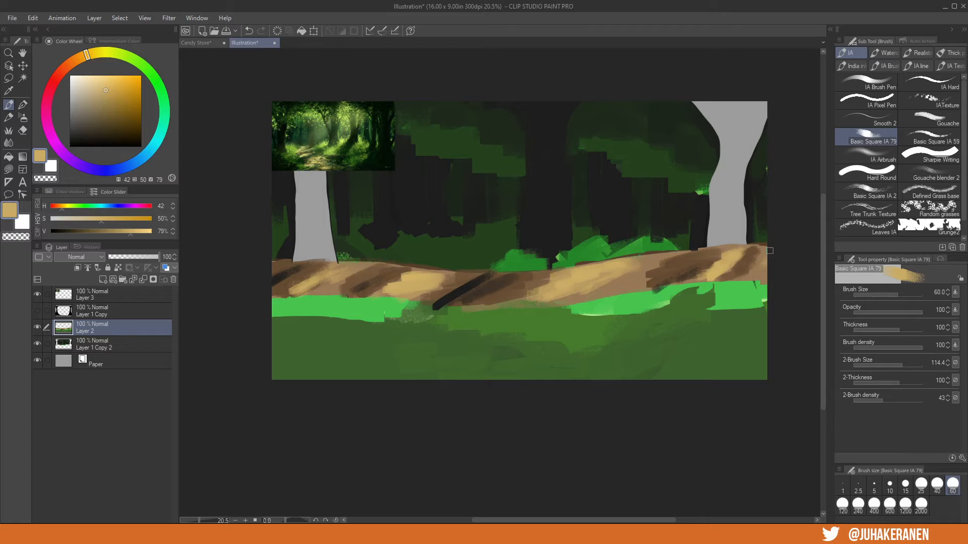
{"action": "left_click_drag", "start_coordinate": [764, 269], "coordinate": [761, 276]}
- Select Layer 3, switch to Basic Square IA 59 in black at size 10, and outline the reference's shadowed left undergrowth, undoing each outline
{"action": "mouse_move", "coordinate": [532, 349]}
{"action": "left_mouse_down"}
{"action": "mouse_move", "coordinate": [534, 337]}
{"action": "mouse_move", "coordinate": [546, 344]}
{"action": "left_mouse_up"}
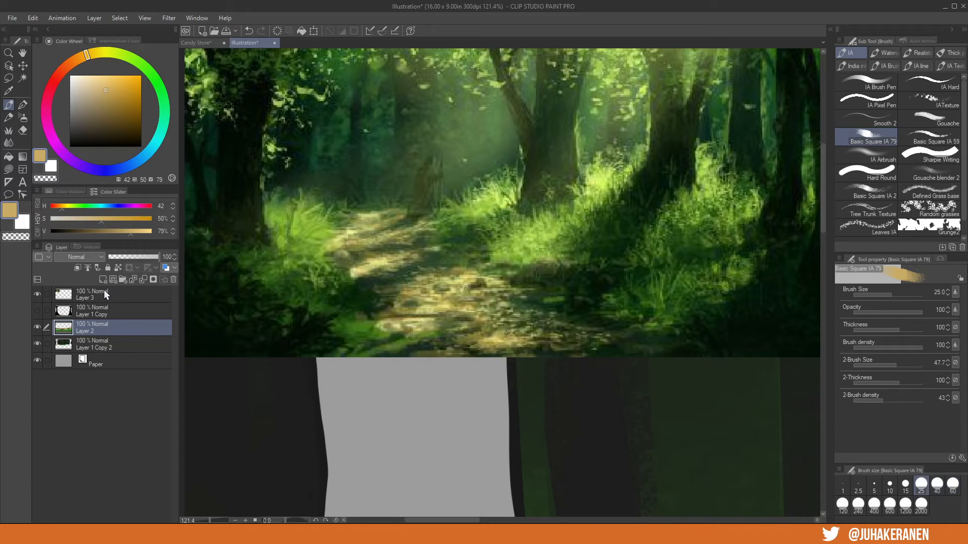
{"action": "left_click", "coordinate": [104, 295]}
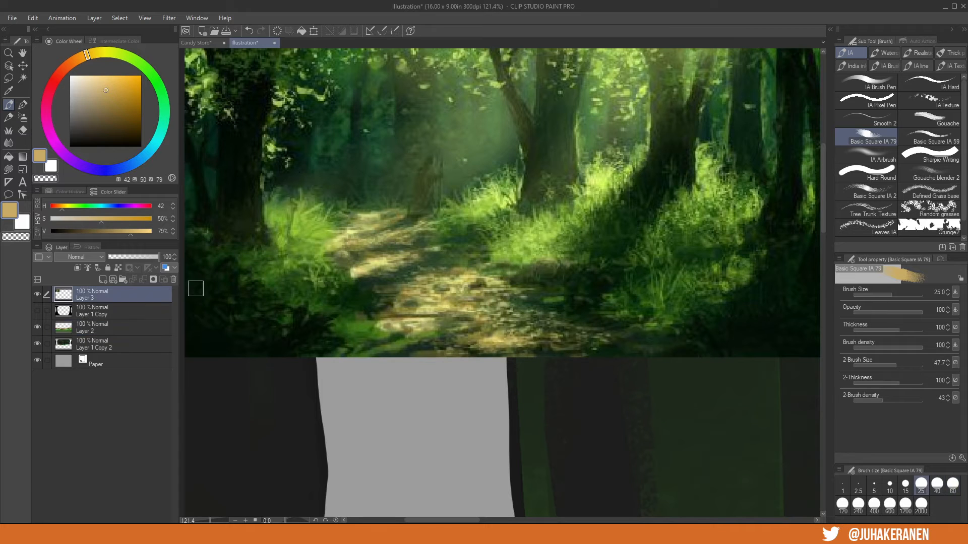
{"action": "left_click_drag", "start_coordinate": [391, 296], "coordinate": [404, 333]}
{"action": "key", "text": "period"}
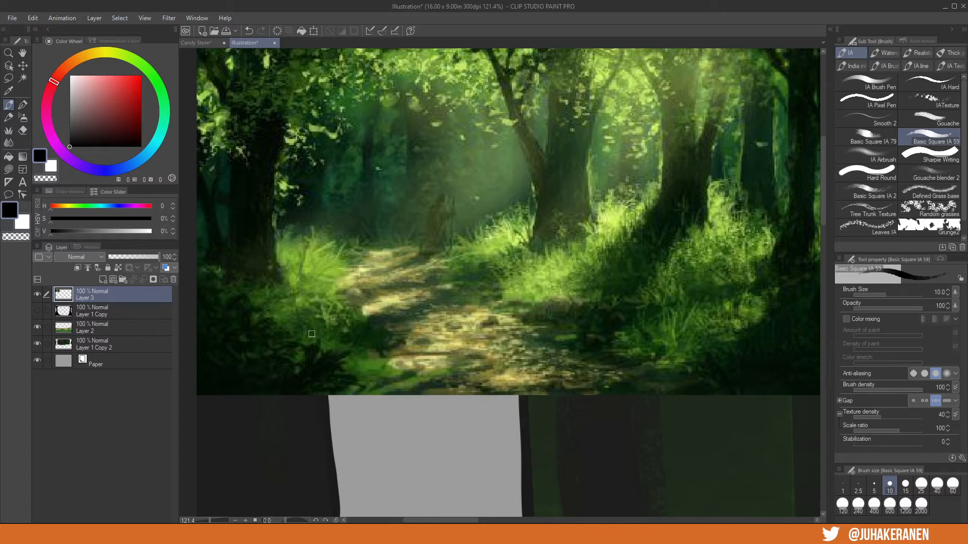
{"action": "mouse_move", "coordinate": [311, 334]}
{"action": "left_mouse_down"}
{"action": "mouse_move", "coordinate": [351, 300]}
{"action": "mouse_move", "coordinate": [330, 346]}
{"action": "left_mouse_up"}
{"action": "key", "text": "ctrl+z"}
{"action": "mouse_move", "coordinate": [284, 319]}
{"action": "left_mouse_down"}
{"action": "mouse_move", "coordinate": [334, 298]}
{"action": "mouse_move", "coordinate": [376, 344]}
{"action": "mouse_move", "coordinate": [269, 352]}
{"action": "mouse_move", "coordinate": [234, 333]}
{"action": "mouse_move", "coordinate": [293, 305]}
{"action": "mouse_move", "coordinate": [297, 328]}
{"action": "left_mouse_up"}
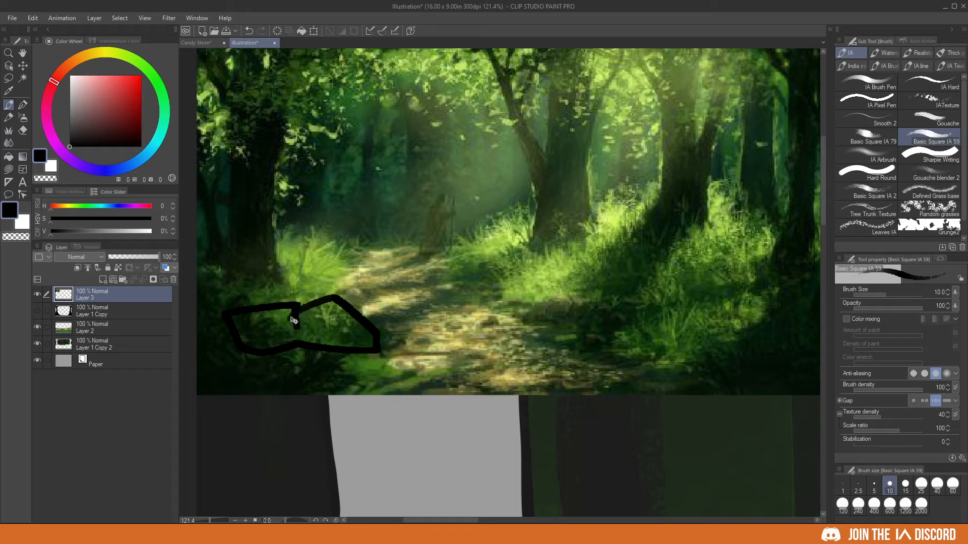
{"action": "key", "text": "ctrl+z"}
{"action": "mouse_move", "coordinate": [207, 285]}
{"action": "left_mouse_down"}
{"action": "mouse_move", "coordinate": [343, 381]}
{"action": "mouse_move", "coordinate": [227, 406]}
{"action": "mouse_move", "coordinate": [217, 309]}
{"action": "left_mouse_up"}
{"action": "key", "text": "ctrl+z"}
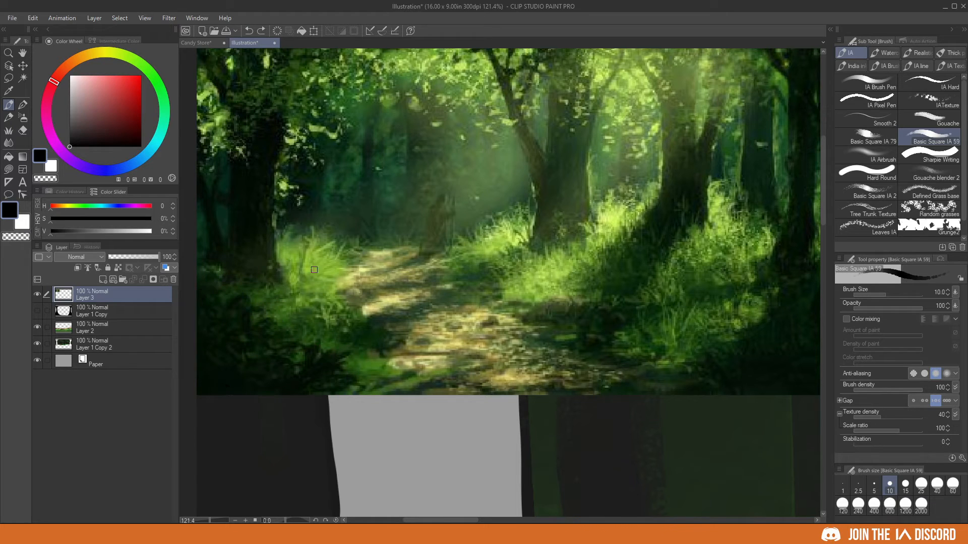
- Mark the grass areas on both sides of the reference's path, undoing every mark
{"action": "mouse_move", "coordinate": [310, 292]}
{"action": "left_mouse_down"}
{"action": "mouse_move", "coordinate": [286, 287]}
{"action": "mouse_move", "coordinate": [278, 235]}
{"action": "mouse_move", "coordinate": [352, 243]}
{"action": "mouse_move", "coordinate": [336, 282]}
{"action": "mouse_move", "coordinate": [287, 268]}
{"action": "left_mouse_up"}
{"action": "key", "text": "ctrl+z"}
{"action": "mouse_move", "coordinate": [511, 300]}
{"action": "left_mouse_down"}
{"action": "mouse_move", "coordinate": [593, 270]}
{"action": "mouse_move", "coordinate": [520, 302]}
{"action": "mouse_move", "coordinate": [603, 273]}
{"action": "mouse_move", "coordinate": [645, 287]}
{"action": "mouse_move", "coordinate": [589, 326]}
{"action": "left_mouse_up"}
{"action": "key", "text": "ctrl+z"}
{"action": "key", "text": "ctrl+z"}
{"action": "mouse_move", "coordinate": [665, 292]}
{"action": "left_mouse_down"}
{"action": "mouse_move", "coordinate": [751, 288]}
{"action": "mouse_move", "coordinate": [655, 302]}
{"action": "left_mouse_up"}
{"action": "key", "text": "ctrl+z"}
- Sample the dark foreground green and try four curved grass blades over the bright grass strip below the path at size 10
{"action": "scroll", "coordinate": [620, 360], "scroll_direction": "down", "scroll_amount": 5}
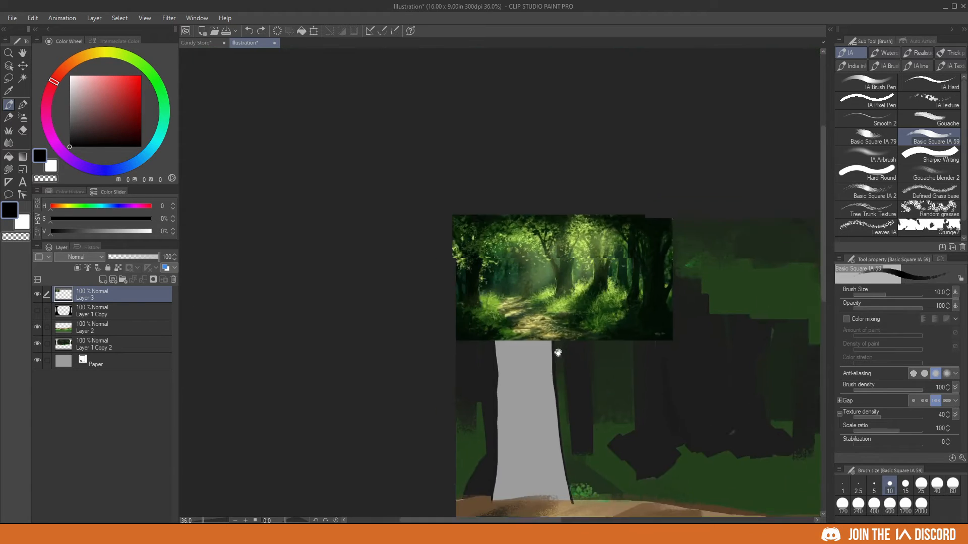
{"action": "left_click_drag", "start_coordinate": [558, 345], "coordinate": [390, 180]}
{"action": "left_click_drag", "start_coordinate": [516, 297], "coordinate": [445, 221]}
{"action": "scroll", "coordinate": [408, 307], "scroll_direction": "up", "scroll_amount": 5}
{"action": "left_click_drag", "start_coordinate": [415, 303], "coordinate": [635, 257]}
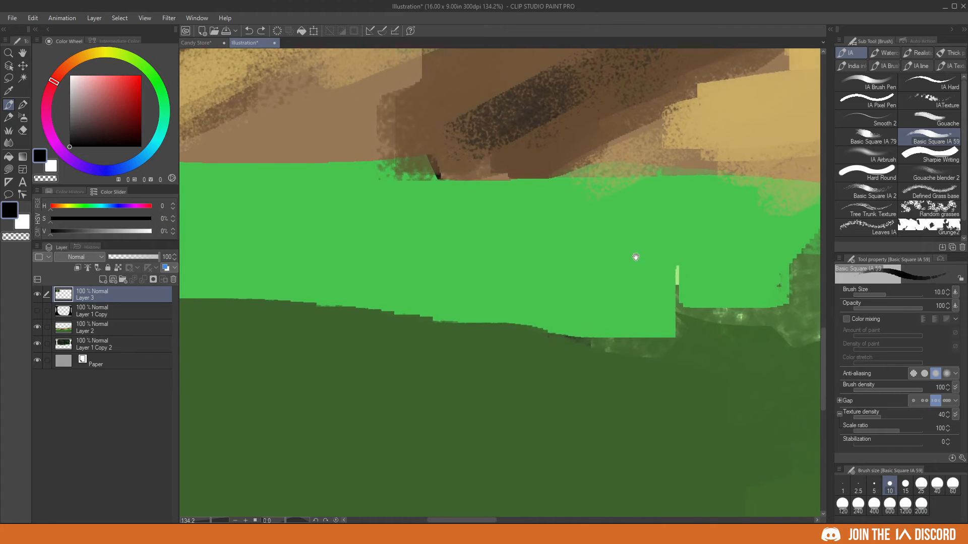
{"action": "left_click", "coordinate": [429, 288], "text": "alt"}
{"action": "key", "text": "["}
{"action": "left_click", "coordinate": [446, 362], "text": "alt"}
{"action": "key", "text": "]"}
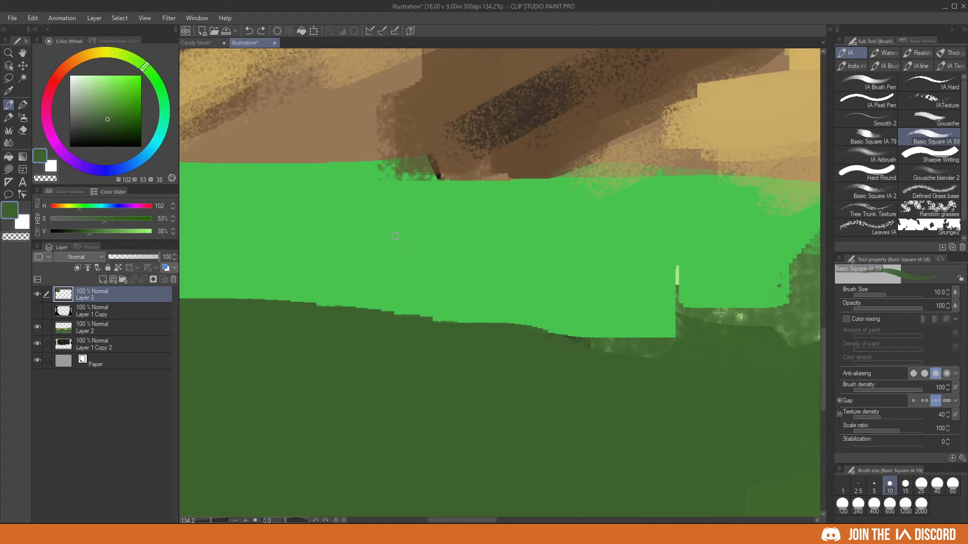
{"action": "left_click_drag", "start_coordinate": [384, 225], "coordinate": [432, 319]}
{"action": "left_click_drag", "start_coordinate": [419, 212], "coordinate": [443, 321]}
{"action": "left_click_drag", "start_coordinate": [474, 205], "coordinate": [449, 323]}
{"action": "left_click_drag", "start_coordinate": [529, 226], "coordinate": [484, 322]}
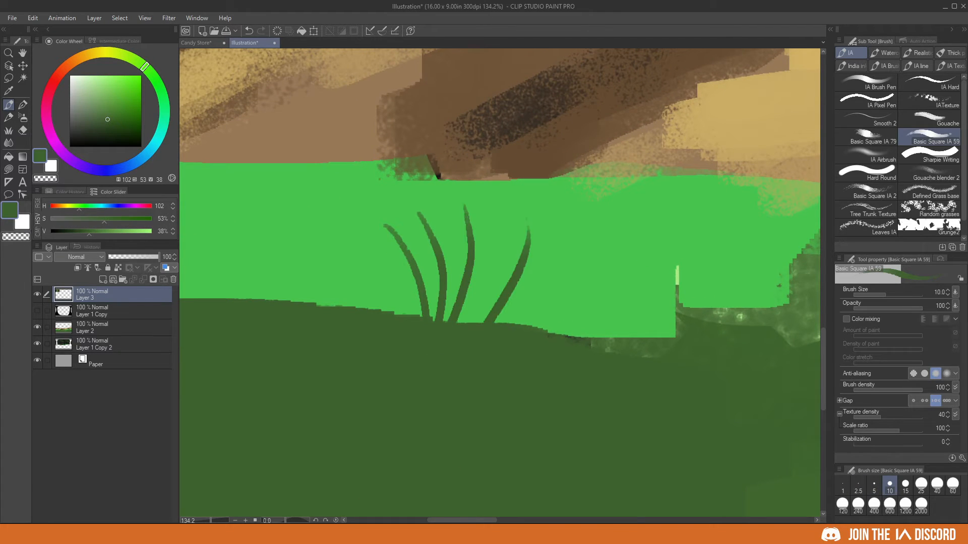
- Sample the mid green, enlarge the brush and paint over the end of the left bright grass strip beside the black diagonal shadow
{"action": "scroll", "coordinate": [461, 393], "scroll_direction": "down", "scroll_amount": 7}
{"action": "left_click_drag", "start_coordinate": [549, 351], "coordinate": [486, 307]}
{"action": "left_click_drag", "start_coordinate": [495, 343], "coordinate": [437, 295]}
{"action": "left_click", "coordinate": [568, 230], "text": "alt"}
{"action": "key", "text": "]"}
{"action": "key", "text": "]"}
{"action": "key", "text": "]"}
{"action": "key", "text": "]"}
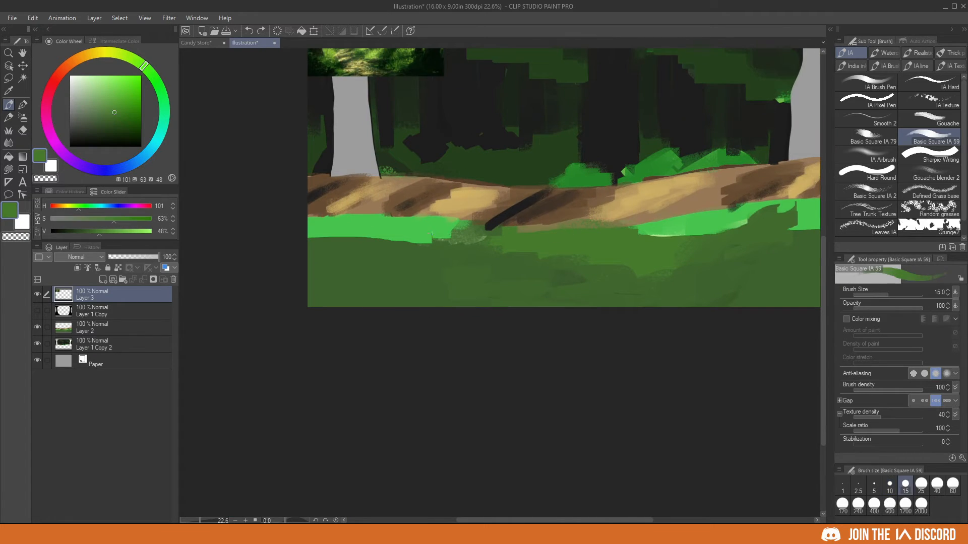
{"action": "mouse_move", "coordinate": [435, 233]}
{"action": "left_mouse_down"}
{"action": "mouse_move", "coordinate": [409, 243]}
{"action": "mouse_move", "coordinate": [459, 228]}
{"action": "mouse_move", "coordinate": [400, 246]}
{"action": "mouse_move", "coordinate": [409, 270]}
{"action": "mouse_move", "coordinate": [487, 250]}
{"action": "mouse_move", "coordinate": [401, 249]}
{"action": "mouse_move", "coordinate": [446, 253]}
{"action": "left_mouse_up"}
{"action": "key", "text": "]"}
{"action": "key", "text": "]"}
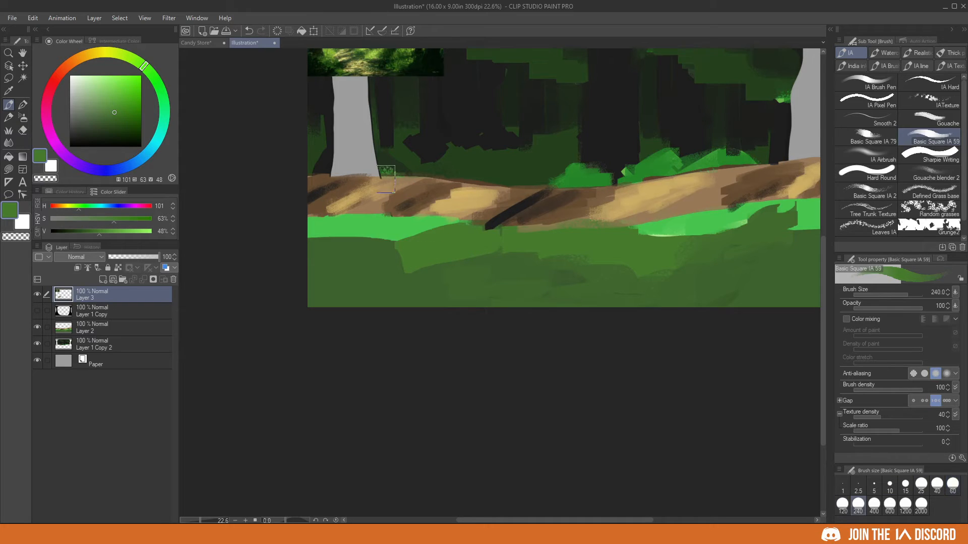
- Extend the left bright grass patch downward with sampled bright green, then cut back its left side with sampled dark green
{"action": "key", "text": "["}
{"action": "key", "text": "]"}
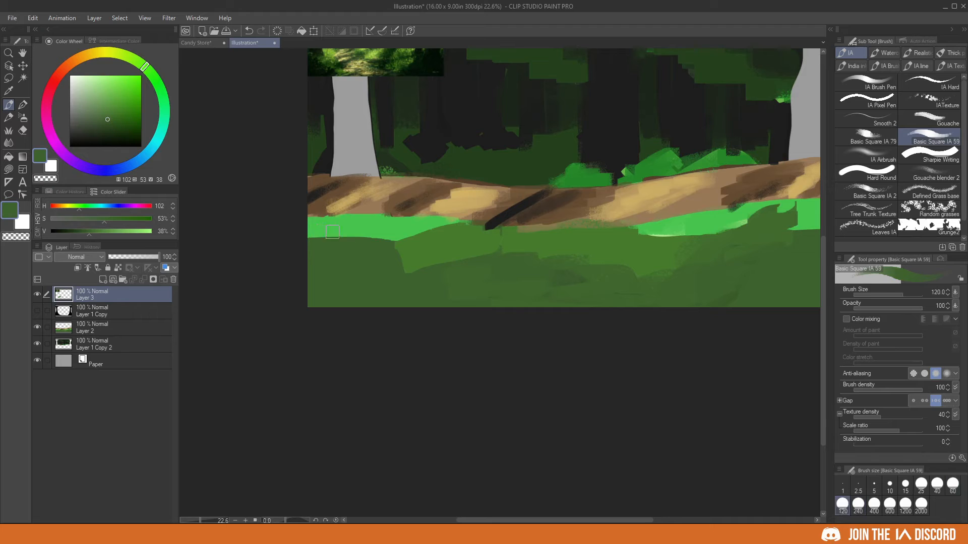
{"action": "left_click", "coordinate": [345, 234], "text": "alt"}
{"action": "mouse_move", "coordinate": [345, 235]}
{"action": "left_mouse_down"}
{"action": "mouse_move", "coordinate": [373, 243]}
{"action": "mouse_move", "coordinate": [400, 231]}
{"action": "left_mouse_up"}
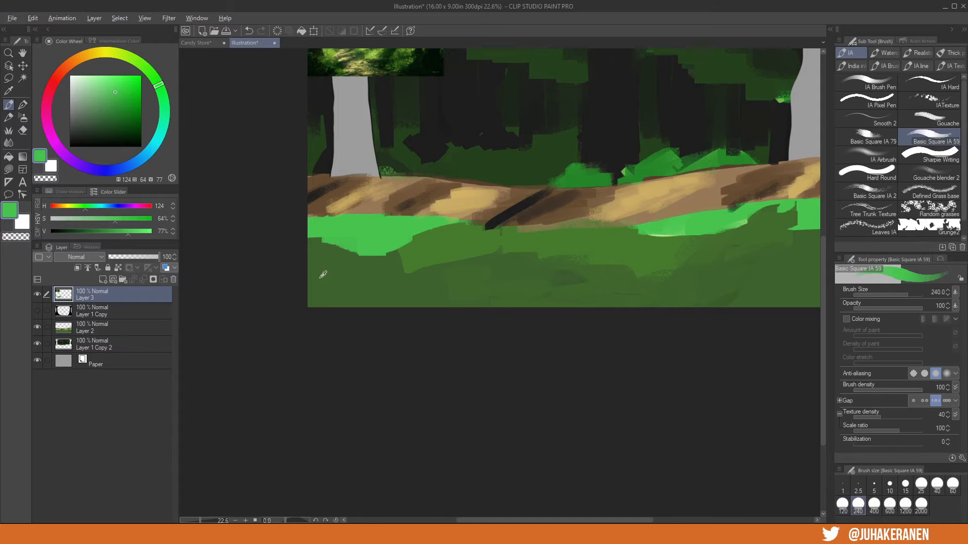
{"action": "left_click", "coordinate": [324, 274], "text": "alt"}
{"action": "mouse_move", "coordinate": [315, 244]}
{"action": "left_mouse_down"}
{"action": "mouse_move", "coordinate": [331, 240]}
{"action": "mouse_move", "coordinate": [359, 266]}
{"action": "left_mouse_up"}
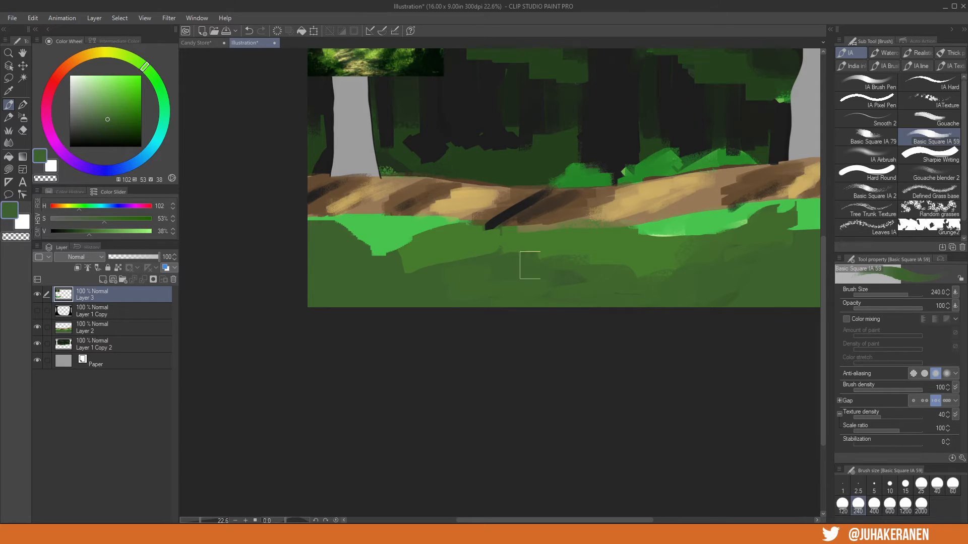
- Paint sampled dark green and then mid green at size 120 over the lower edge of the right bright grass strip
{"action": "left_click_drag", "start_coordinate": [624, 265], "coordinate": [499, 282]}
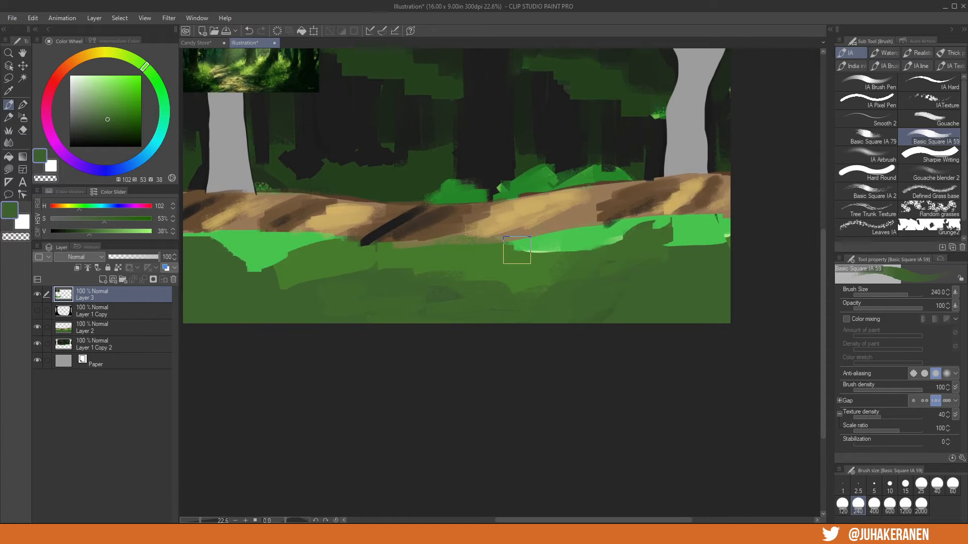
{"action": "mouse_move", "coordinate": [650, 241]}
{"action": "left_mouse_down"}
{"action": "mouse_move", "coordinate": [549, 273]}
{"action": "mouse_move", "coordinate": [668, 239]}
{"action": "mouse_move", "coordinate": [683, 257]}
{"action": "mouse_move", "coordinate": [682, 279]}
{"action": "left_mouse_up"}
{"action": "left_click", "coordinate": [650, 238], "text": "alt"}
{"action": "left_click", "coordinate": [542, 263], "text": "alt"}
{"action": "key", "text": "bracketleft"}
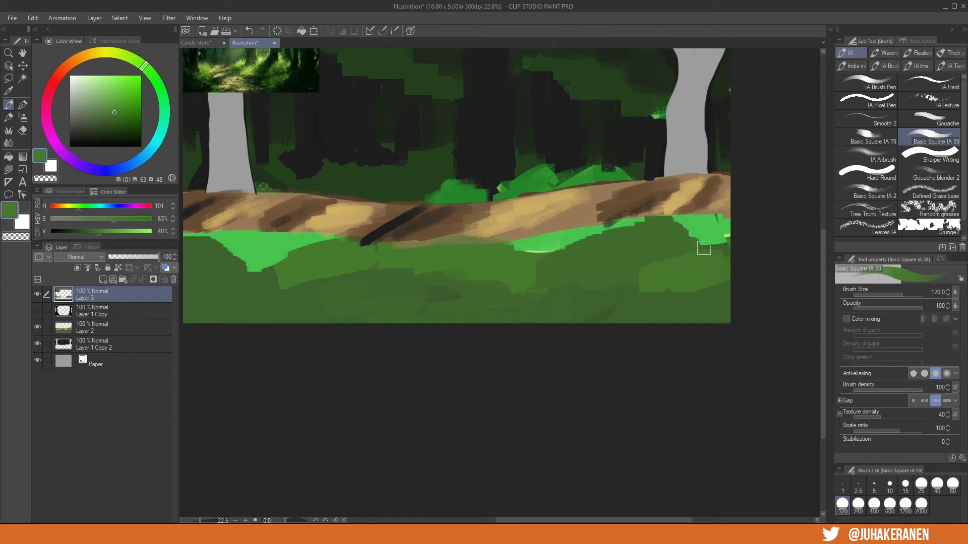
{"action": "left_click_drag", "start_coordinate": [704, 248], "coordinate": [732, 235]}
{"action": "left_click_drag", "start_coordinate": [572, 248], "coordinate": [552, 252]}
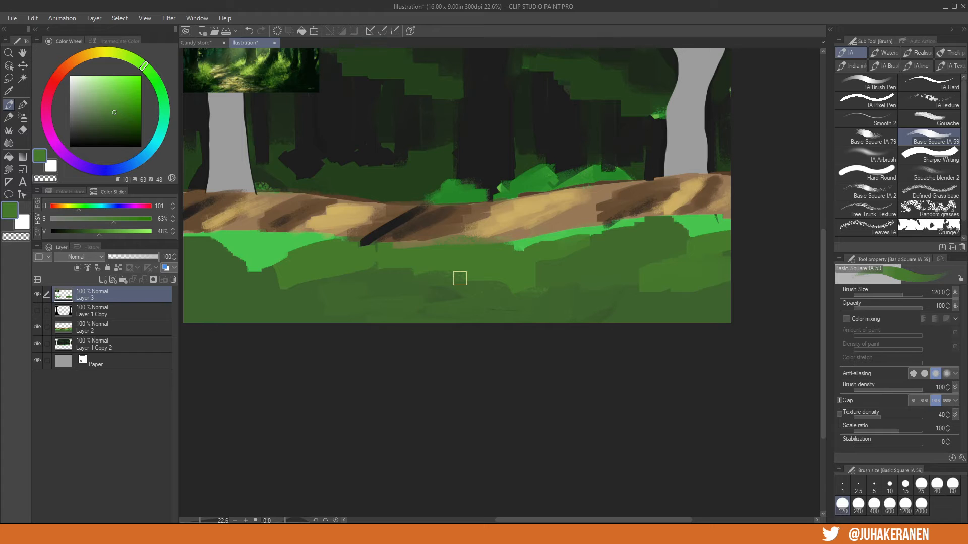
- Paint mid green over the right end of the left bright grass patch just below the path
{"action": "left_click_drag", "start_coordinate": [459, 279], "coordinate": [652, 246]}
{"action": "mouse_move", "coordinate": [392, 210]}
{"action": "left_mouse_down"}
{"action": "mouse_move", "coordinate": [443, 233]}
{"action": "mouse_move", "coordinate": [404, 210]}
{"action": "mouse_move", "coordinate": [438, 226]}
{"action": "mouse_move", "coordinate": [519, 215]}
{"action": "left_mouse_up"}
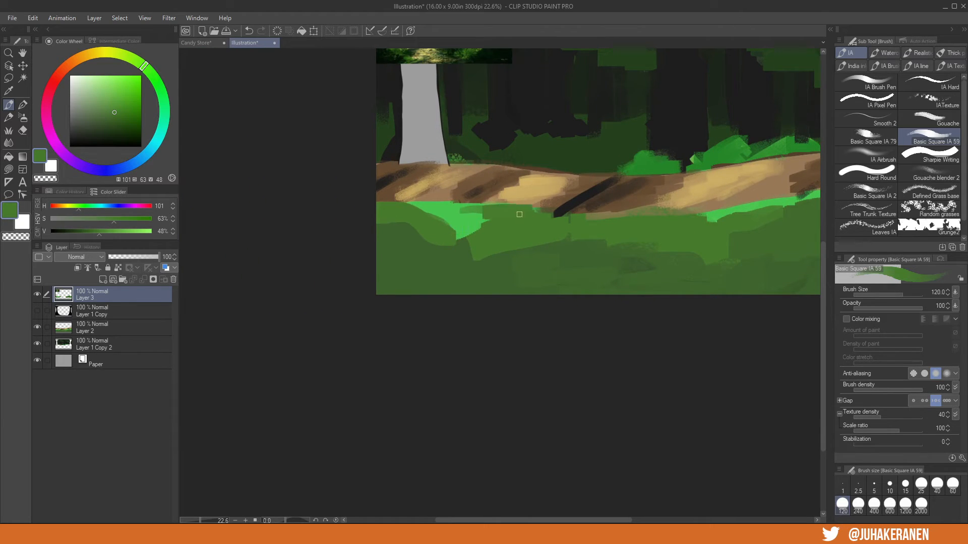
{"action": "mouse_move", "coordinate": [697, 242]}
{"action": "left_mouse_down"}
{"action": "mouse_move", "coordinate": [590, 244]}
{"action": "mouse_move", "coordinate": [598, 221]}
{"action": "left_mouse_up"}
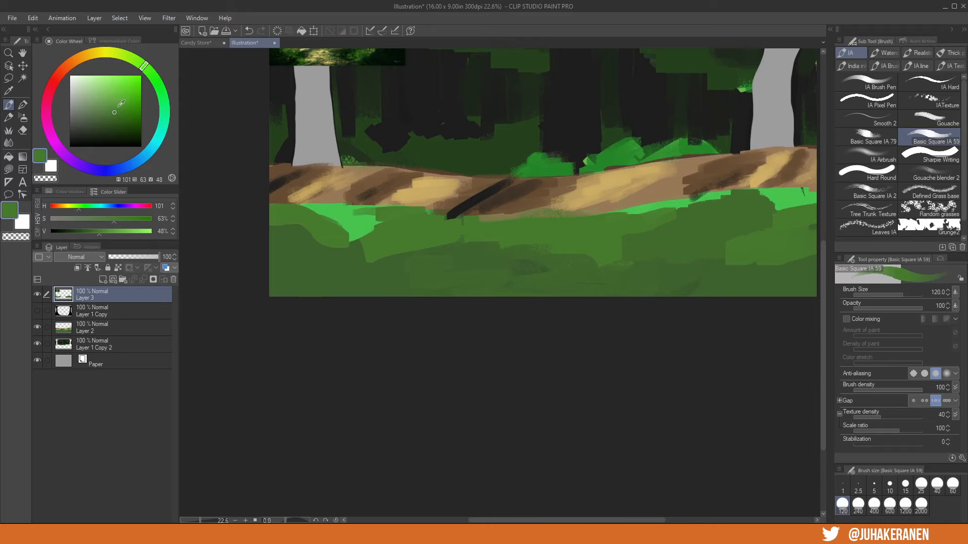
- Paint a light green test swatch at the path's edge and a very dark green one on the foreground grass, undoing both
{"action": "mouse_move", "coordinate": [121, 104]}
{"action": "left_mouse_down"}
{"action": "mouse_move", "coordinate": [108, 116]}
{"action": "mouse_move", "coordinate": [132, 118]}
{"action": "mouse_move", "coordinate": [127, 109]}
{"action": "mouse_move", "coordinate": [117, 122]}
{"action": "left_mouse_up"}
{"action": "left_click_drag", "start_coordinate": [125, 80], "coordinate": [118, 80]}
{"action": "left_click_drag", "start_coordinate": [558, 201], "coordinate": [374, 276]}
{"action": "scroll", "coordinate": [428, 259], "scroll_direction": "down", "scroll_amount": 2}
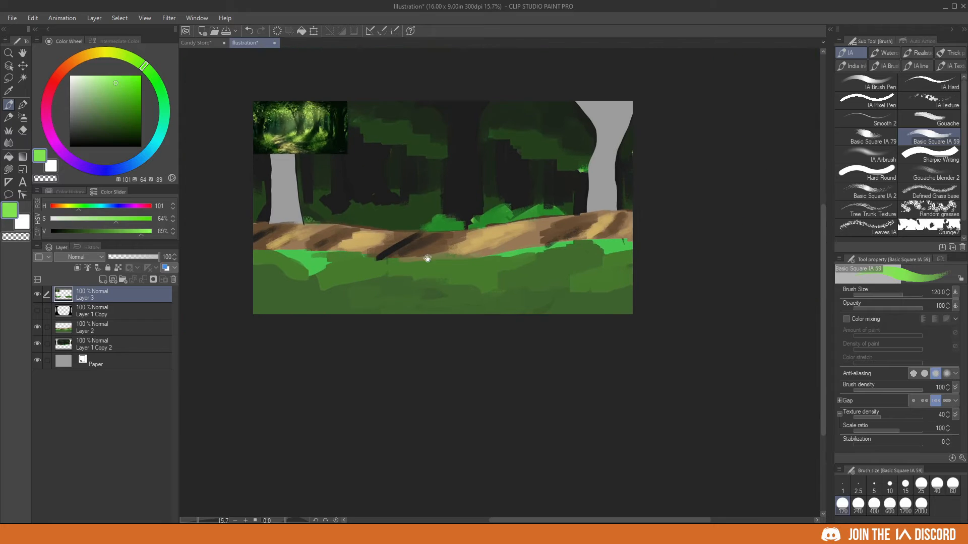
{"action": "left_click_drag", "start_coordinate": [556, 241], "coordinate": [547, 244]}
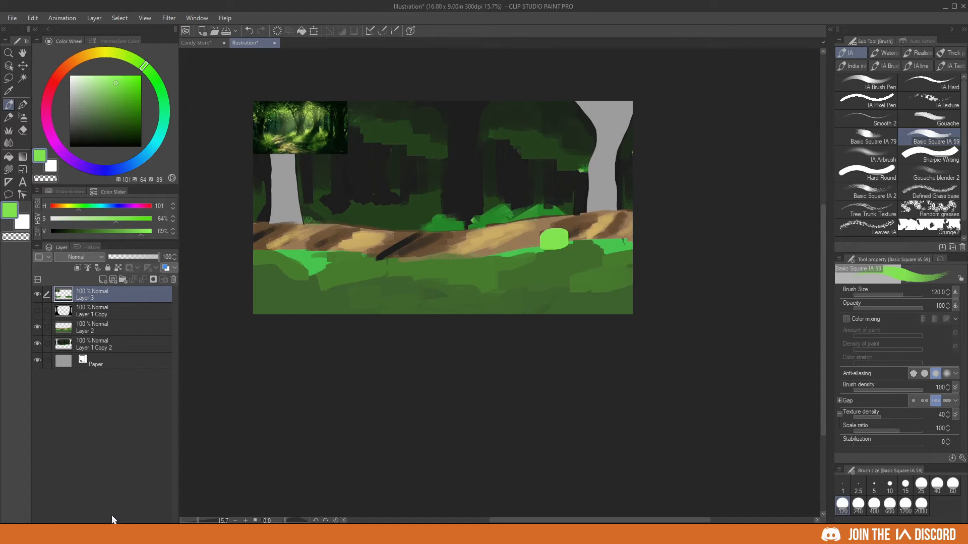
{"action": "left_click", "coordinate": [108, 129]}
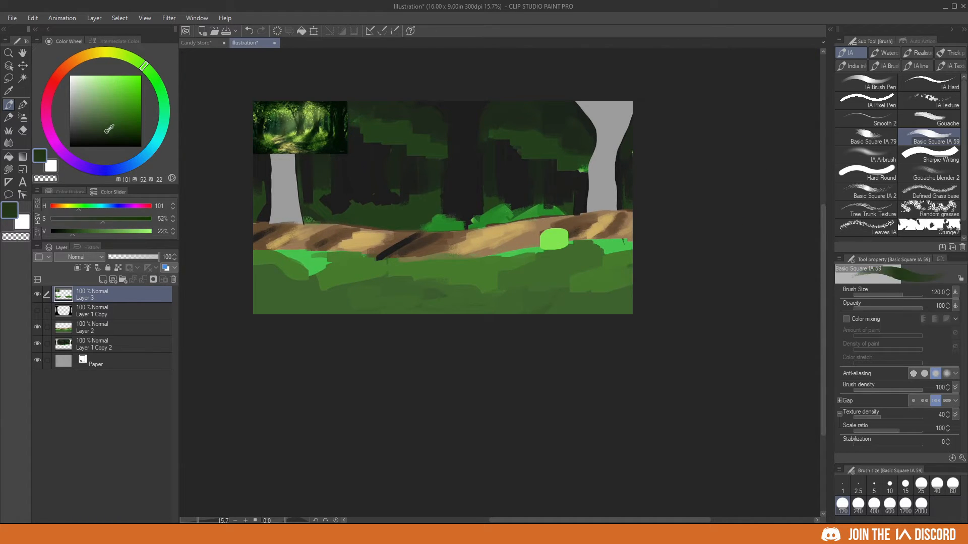
{"action": "mouse_move", "coordinate": [546, 291]}
{"action": "left_mouse_down"}
{"action": "mouse_move", "coordinate": [503, 293]}
{"action": "mouse_move", "coordinate": [510, 297]}
{"action": "left_mouse_up"}
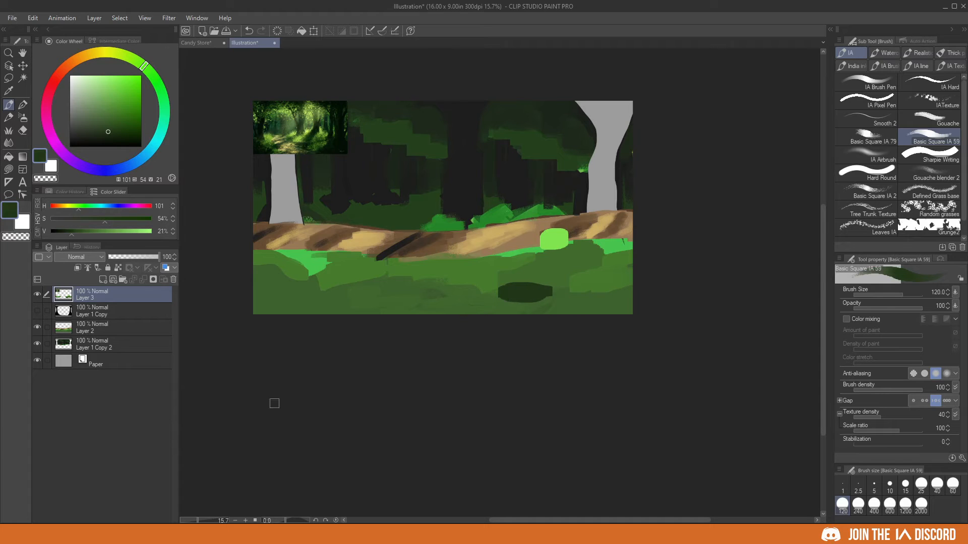
{"action": "key", "text": "ctrl+z"}
{"action": "key", "text": "ctrl+z"}
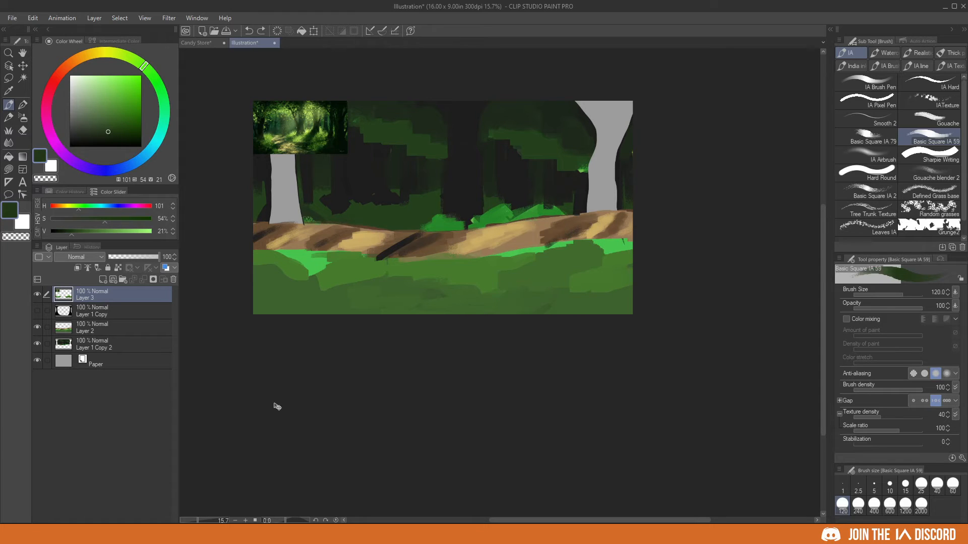
- Sample the bright grass green and paint it along the path's lower edge to join the sunlit strips on the right
{"action": "mouse_move", "coordinate": [98, 104]}
{"action": "left_mouse_down"}
{"action": "mouse_move", "coordinate": [104, 115]}
{"action": "mouse_move", "coordinate": [74, 114]}
{"action": "mouse_move", "coordinate": [114, 110]}
{"action": "left_mouse_up"}
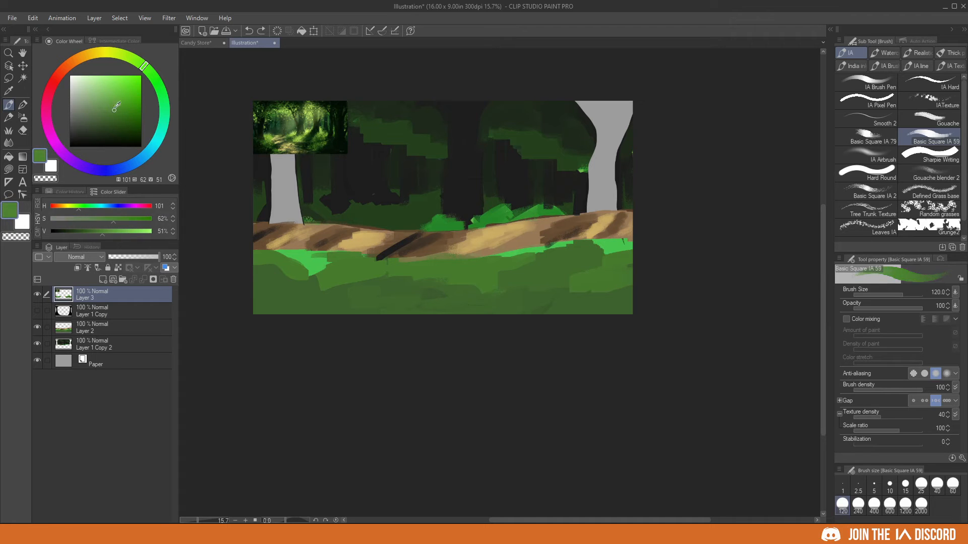
{"action": "left_click", "coordinate": [468, 260], "text": "alt"}
{"action": "scroll", "coordinate": [523, 274], "scroll_direction": "up", "scroll_amount": 2}
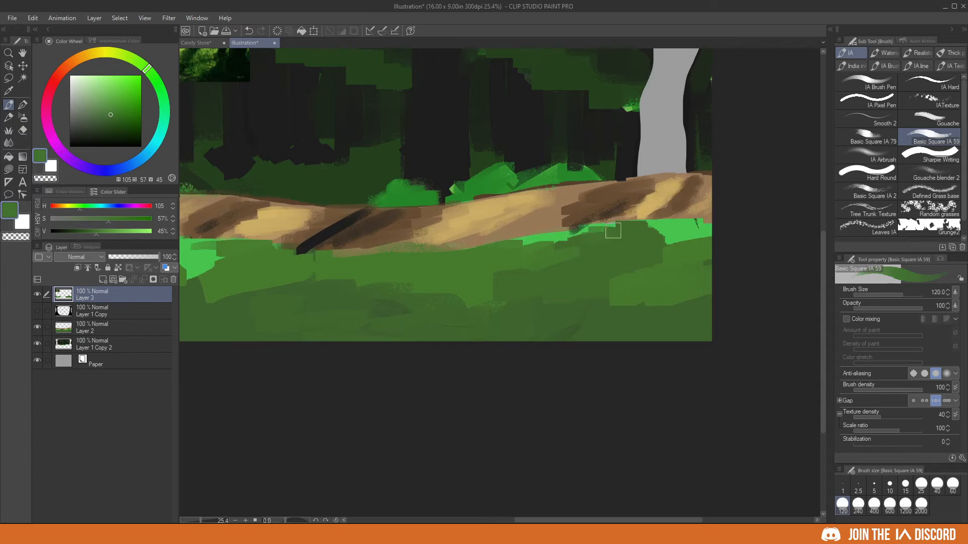
{"action": "left_click", "coordinate": [566, 236], "text": "alt"}
{"action": "mouse_move", "coordinate": [566, 235]}
{"action": "left_mouse_down"}
{"action": "mouse_move", "coordinate": [629, 225]}
{"action": "mouse_move", "coordinate": [701, 234]}
{"action": "left_mouse_up"}
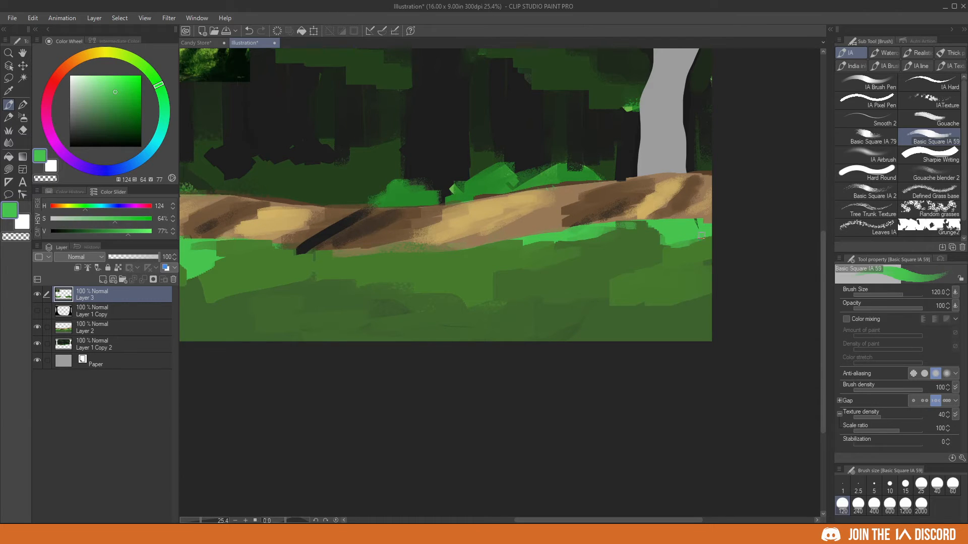
- Sample greens around the left bright grass patch and rework its lower edge to blend into the shadowed grass
{"action": "scroll", "coordinate": [621, 267], "scroll_direction": "up", "scroll_amount": 2}
{"action": "left_click_drag", "start_coordinate": [622, 267], "coordinate": [639, 303]}
{"action": "scroll", "coordinate": [689, 274], "scroll_direction": "down", "scroll_amount": 4}
{"action": "scroll", "coordinate": [639, 303], "scroll_direction": "up", "scroll_amount": 2}
{"action": "left_click_drag", "start_coordinate": [348, 277], "coordinate": [333, 283]}
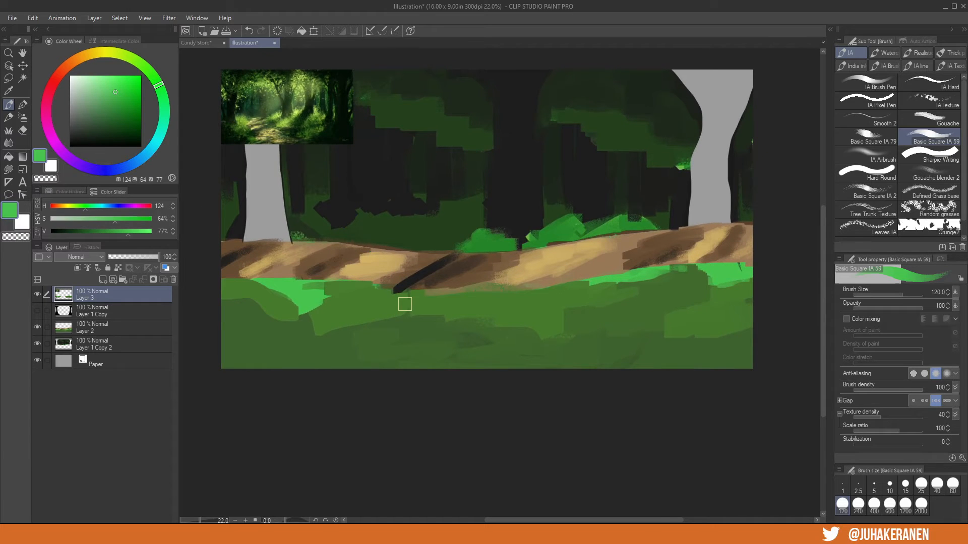
{"action": "left_click", "coordinate": [262, 306], "text": "alt"}
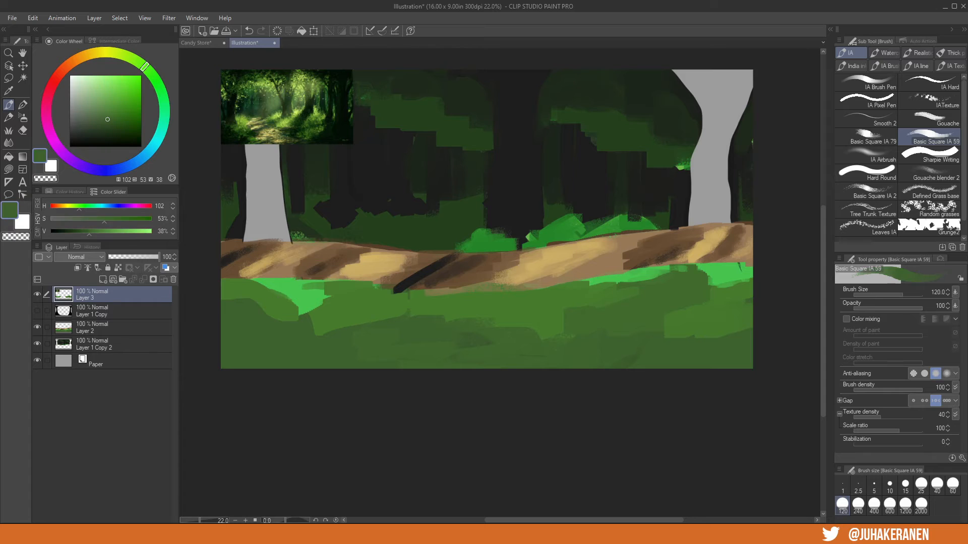
{"action": "left_click", "coordinate": [283, 298], "text": "alt"}
{"action": "mouse_move", "coordinate": [284, 298]}
{"action": "left_mouse_down"}
{"action": "mouse_move", "coordinate": [297, 308]}
{"action": "mouse_move", "coordinate": [318, 299]}
{"action": "mouse_move", "coordinate": [313, 290]}
{"action": "left_mouse_up"}
- Sample the in-between green and paint transition strokes along the lower right side of the left bright grass patch
{"action": "left_click", "coordinate": [321, 299], "text": "alt"}
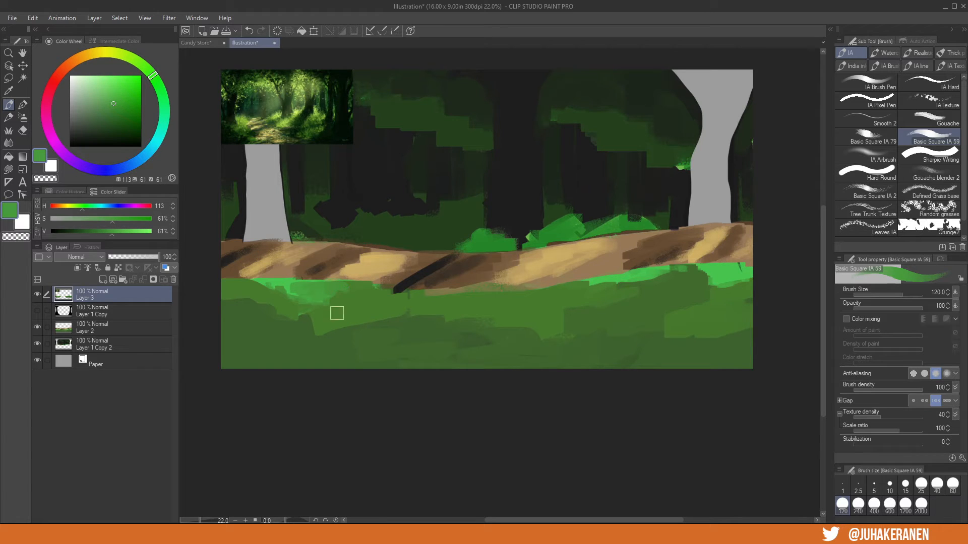
{"action": "left_click_drag", "start_coordinate": [375, 282], "coordinate": [408, 203]}
{"action": "mouse_move", "coordinate": [334, 211]}
{"action": "left_mouse_down"}
{"action": "mouse_move", "coordinate": [358, 228]}
{"action": "mouse_move", "coordinate": [361, 207]}
{"action": "left_mouse_up"}
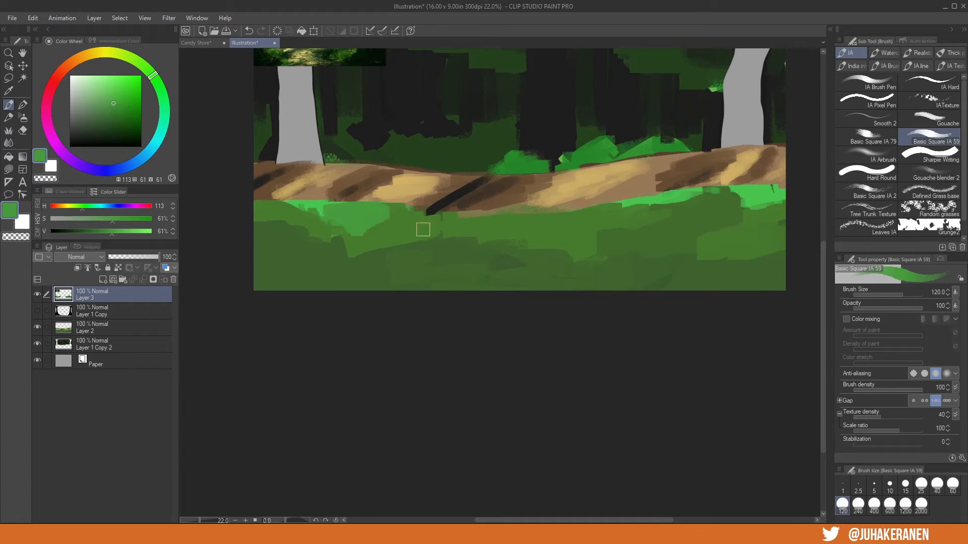
{"action": "mouse_move", "coordinate": [423, 230]}
{"action": "left_mouse_down"}
{"action": "mouse_move", "coordinate": [380, 209]}
{"action": "mouse_move", "coordinate": [358, 233]}
{"action": "mouse_move", "coordinate": [405, 227]}
{"action": "left_mouse_up"}
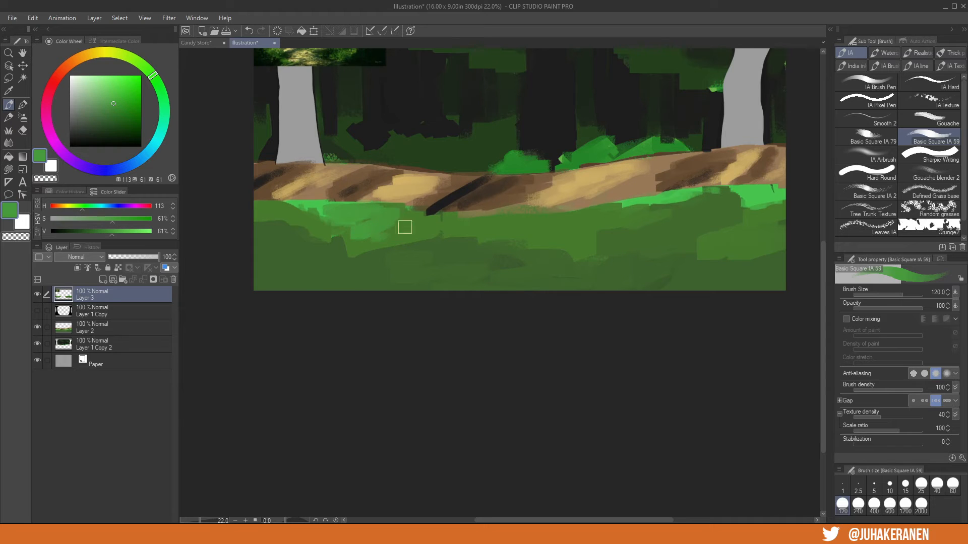
- Sample the in-between green from the left grass patch again and switch to the Sharpie Writing brush at size 120
{"action": "left_click", "coordinate": [401, 228], "text": "alt"}
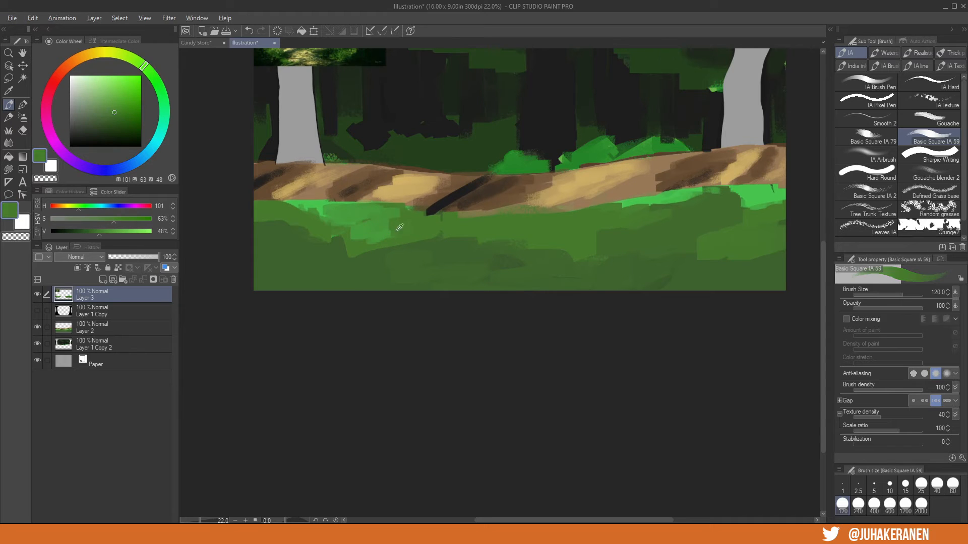
{"action": "left_click", "coordinate": [401, 225], "text": "alt"}
{"action": "left_click", "coordinate": [352, 211], "text": "alt"}
{"action": "key", "text": "bracketleft"}
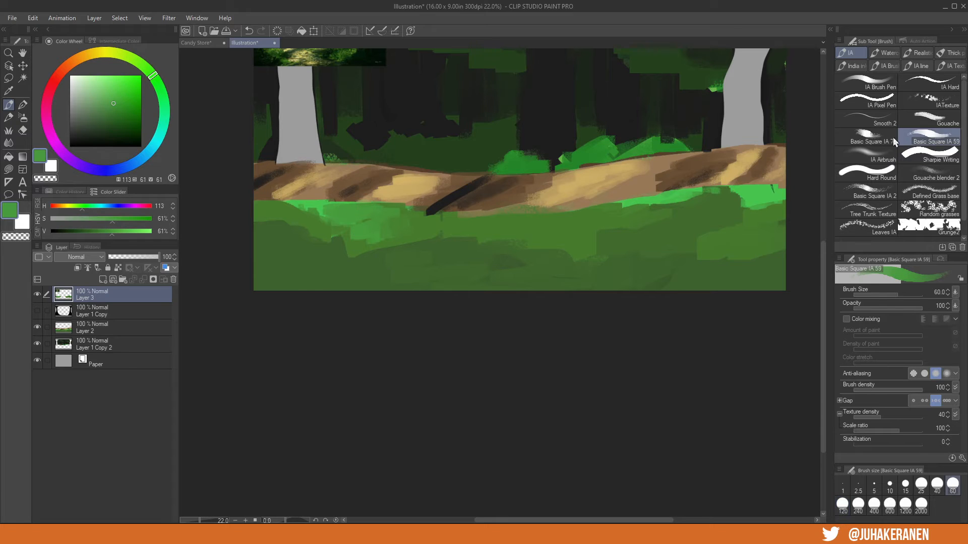
{"action": "key", "text": "period"}
{"action": "key", "text": "period"}
{"action": "key", "text": "bracketleft"}
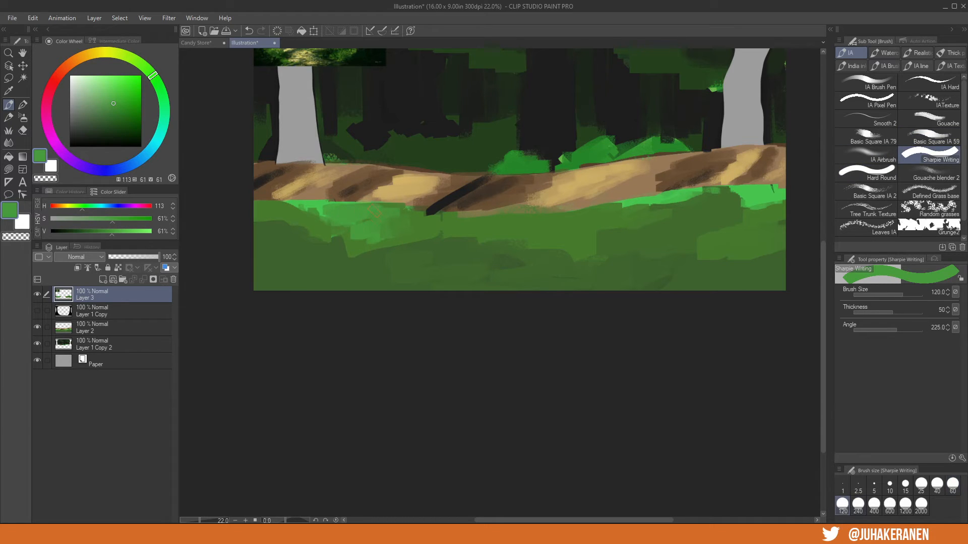
- Try broad diagonal Sharpie Writing strokes across the middle and right of the foreground grass, undoing each one
{"action": "mouse_move", "coordinate": [353, 237]}
{"action": "left_mouse_down"}
{"action": "mouse_move", "coordinate": [505, 270]}
{"action": "mouse_move", "coordinate": [449, 280]}
{"action": "left_mouse_up"}
{"action": "key", "text": "ctrl+z"}
{"action": "left_click_drag", "start_coordinate": [500, 262], "coordinate": [580, 265]}
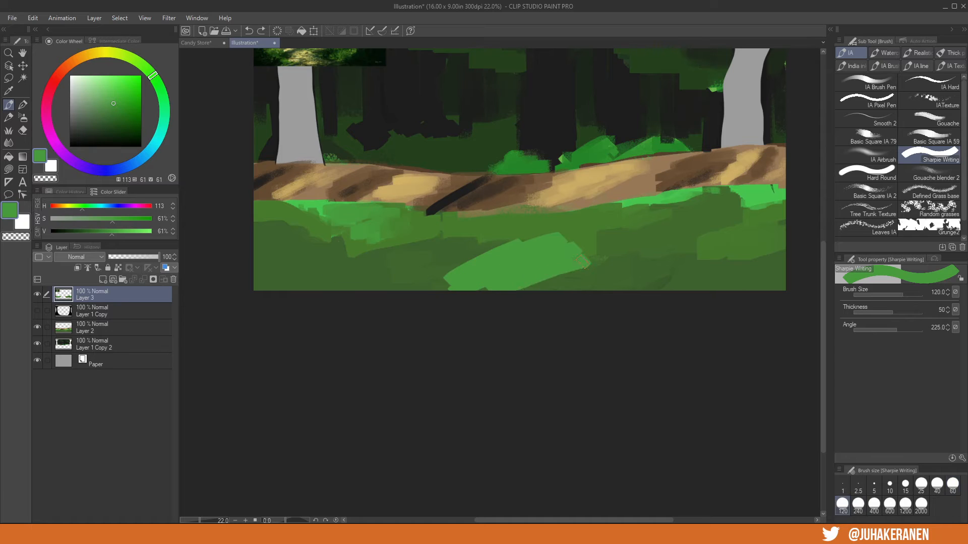
{"action": "key", "text": "ctrl+z"}
{"action": "key", "text": "ctrl+z"}
{"action": "left_click_drag", "start_coordinate": [631, 234], "coordinate": [716, 265]}
{"action": "key", "text": "ctrl+z"}
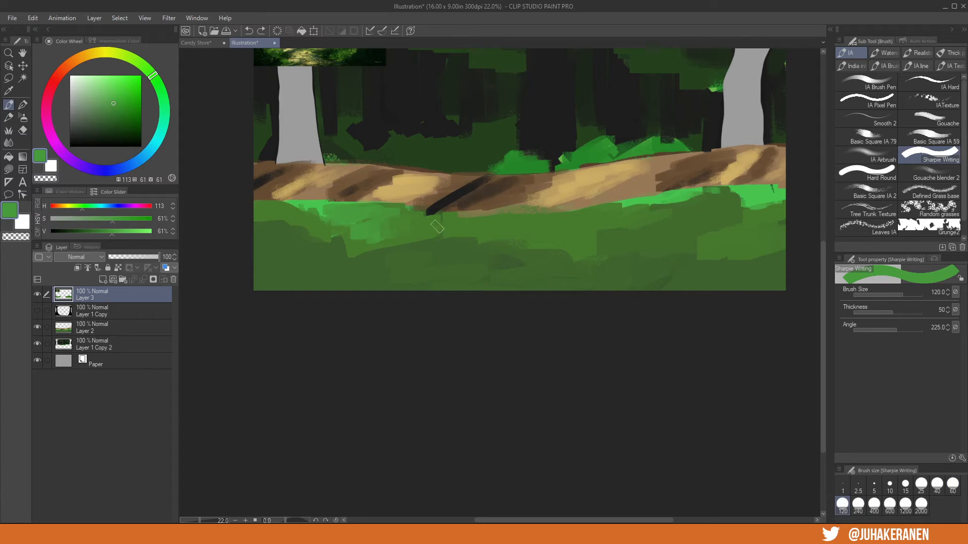
- Redefine the left bright grass patch with a flat in-between green, then paint a slanted mid-green plane against its right side
{"action": "mouse_move", "coordinate": [332, 214]}
{"action": "left_mouse_down"}
{"action": "mouse_move", "coordinate": [353, 237]}
{"action": "mouse_move", "coordinate": [331, 219]}
{"action": "left_mouse_up"}
{"action": "left_click", "coordinate": [400, 229], "text": "alt"}
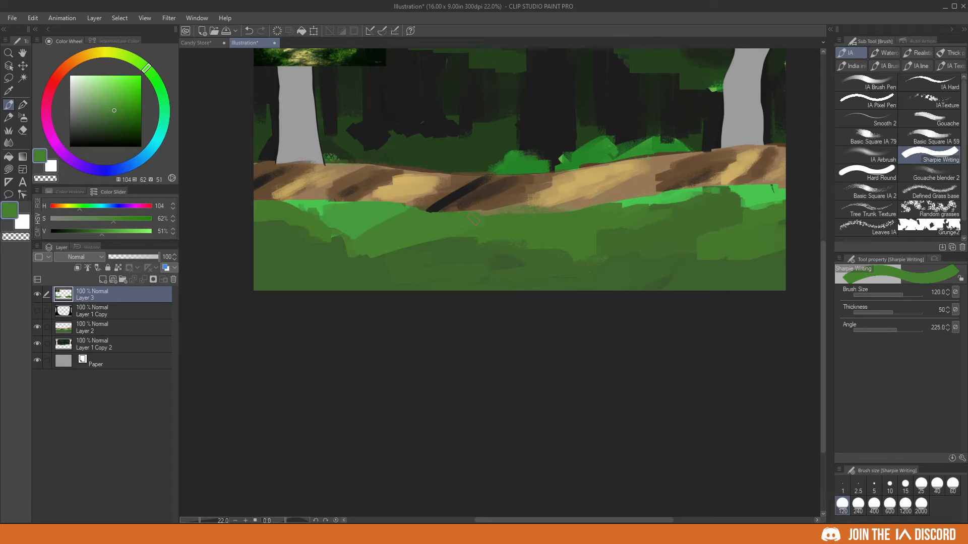
{"action": "left_click_drag", "start_coordinate": [473, 219], "coordinate": [373, 248]}
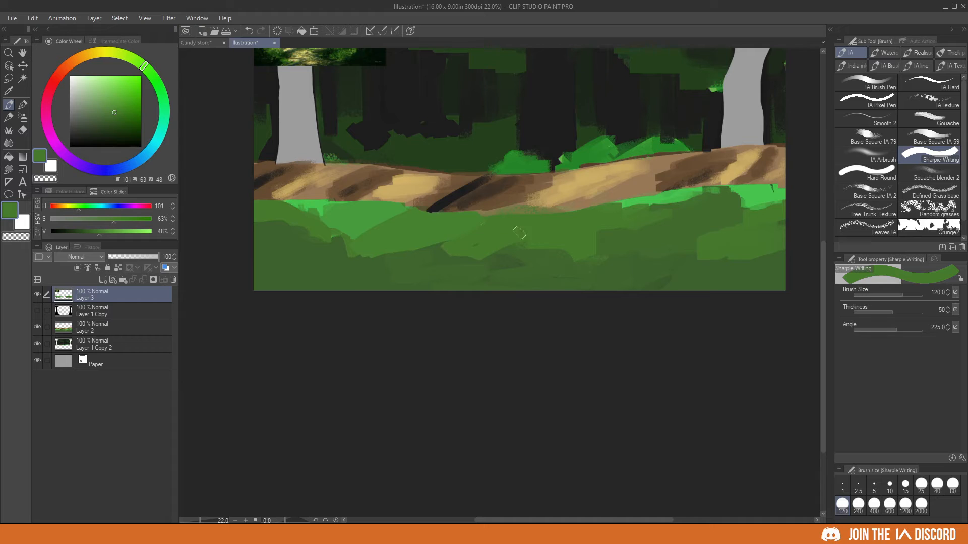
- Sample a darker green and paint a broad slanted shadow plane across the middle of the foreground grass
{"action": "left_click", "coordinate": [510, 251], "text": "alt"}
{"action": "mouse_move", "coordinate": [509, 251]}
{"action": "left_mouse_down"}
{"action": "mouse_move", "coordinate": [599, 229]}
{"action": "mouse_move", "coordinate": [528, 246]}
{"action": "mouse_move", "coordinate": [581, 249]}
{"action": "left_mouse_up"}
{"action": "left_click", "coordinate": [644, 246], "text": "alt"}
{"action": "left_click", "coordinate": [676, 215], "text": "alt"}
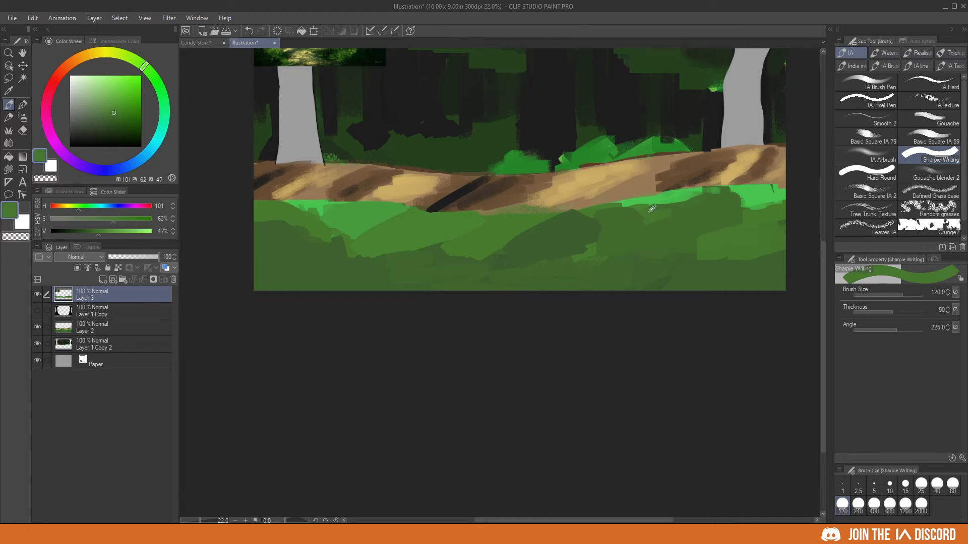
- Redefine the grass below the right bright strip with sampled greens, cleaning the strip's lower edge and flattening the darker planes
{"action": "left_click", "coordinate": [688, 216], "text": "alt"}
{"action": "mouse_move", "coordinate": [694, 199]}
{"action": "left_mouse_down"}
{"action": "mouse_move", "coordinate": [779, 199]}
{"action": "mouse_move", "coordinate": [751, 207]}
{"action": "left_mouse_up"}
{"action": "left_click", "coordinate": [773, 193], "text": "alt"}
{"action": "left_click", "coordinate": [771, 209], "text": "alt"}
{"action": "left_click", "coordinate": [698, 229], "text": "alt"}
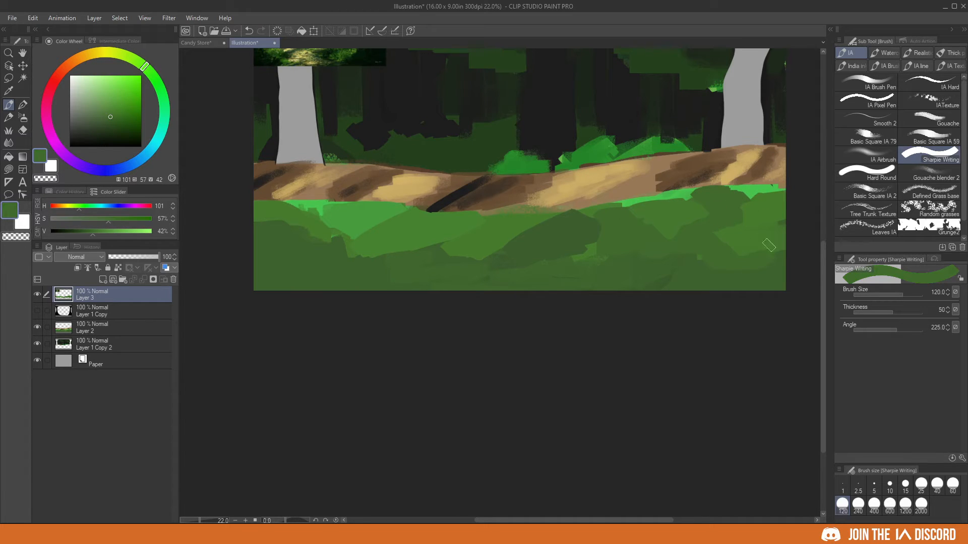
- Paint a small mid-green light patch right of centre in the grass and trim its edges with the sampled darker green
{"action": "left_click", "coordinate": [596, 251], "text": "alt"}
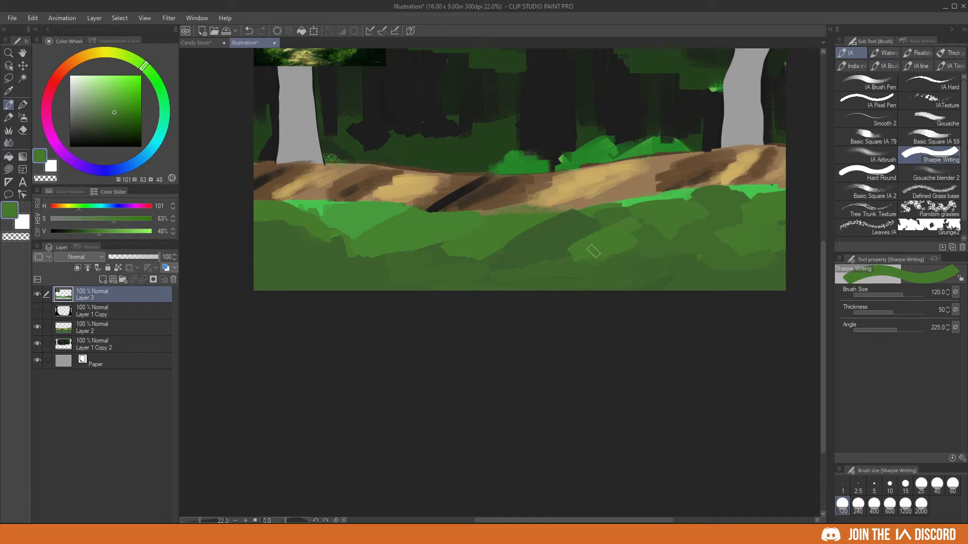
{"action": "left_click", "coordinate": [647, 243], "text": "alt"}
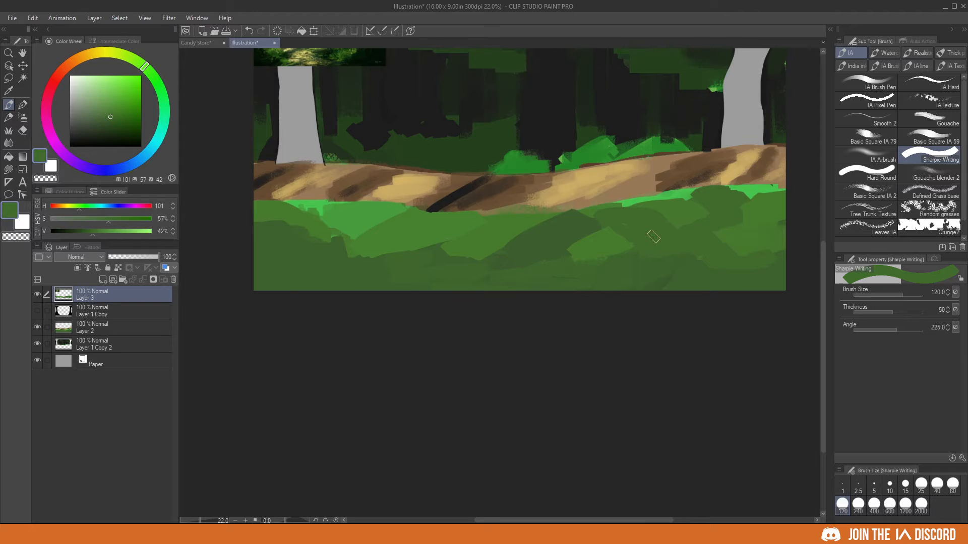
{"action": "left_click_drag", "start_coordinate": [584, 217], "coordinate": [544, 241]}
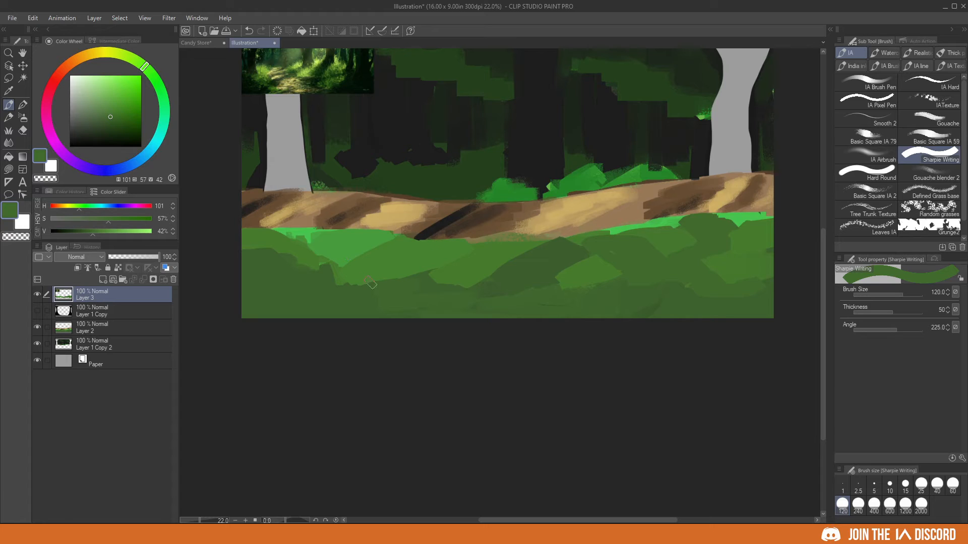
- Extend the in-between green over the left bright patch's lower side and refine the dark-green planes in the middle grass
{"action": "left_click", "coordinate": [303, 253], "text": "alt"}
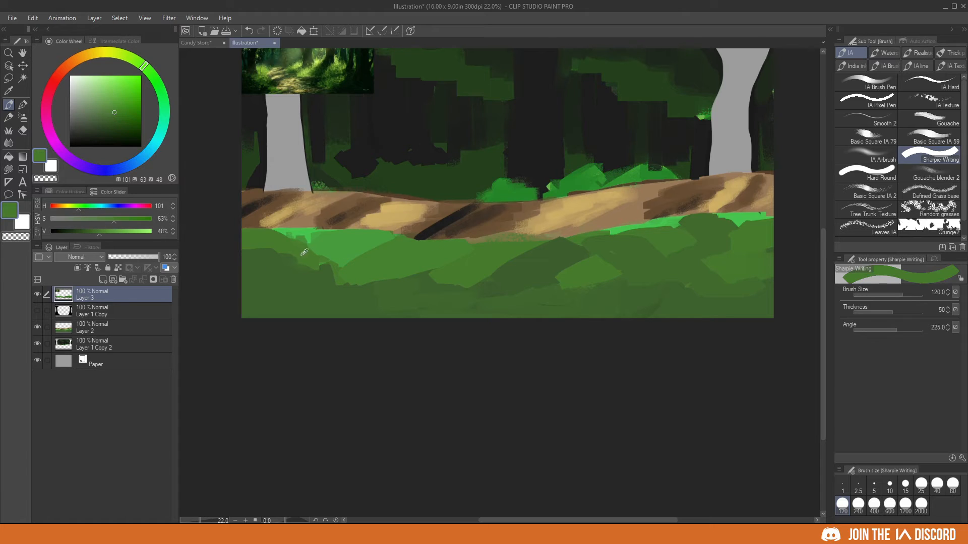
{"action": "left_click", "coordinate": [391, 255], "text": "alt"}
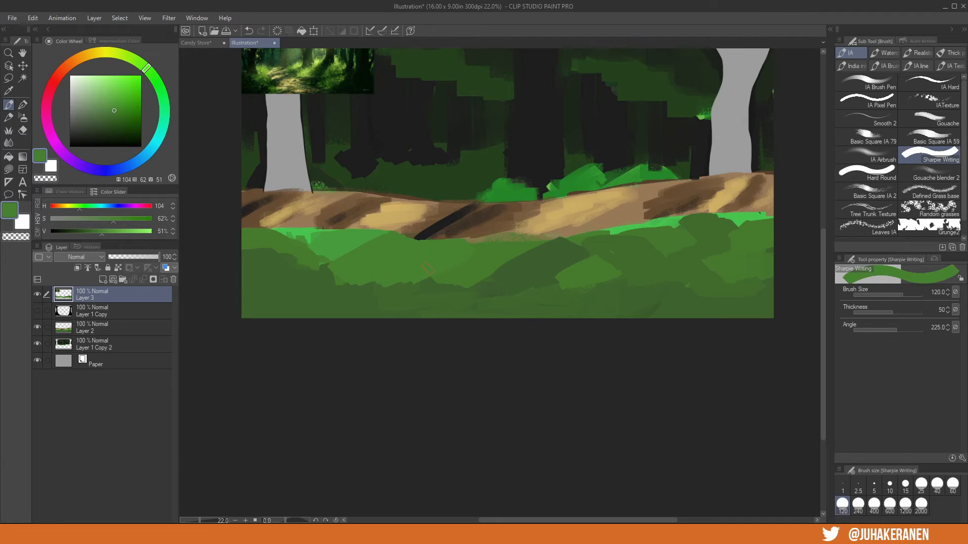
{"action": "left_click", "coordinate": [534, 293], "text": "alt"}
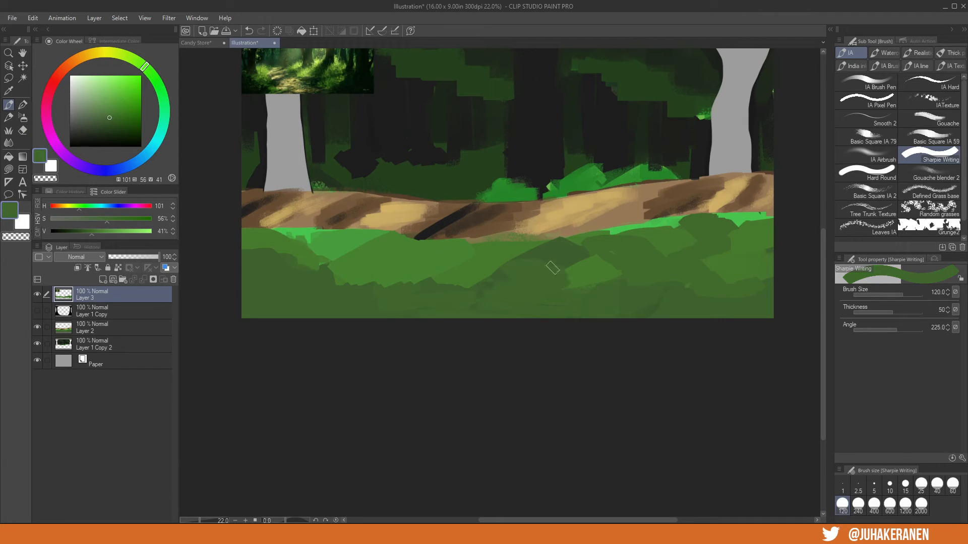
{"action": "left_click", "coordinate": [564, 244], "text": "alt"}
{"action": "left_click_drag", "start_coordinate": [504, 272], "coordinate": [493, 277]}
{"action": "left_click", "coordinate": [545, 282], "text": "alt"}
- Shape angular lighter and darker green planes across the right-hand grass using greens sampled from neighbouring areas
{"action": "mouse_move", "coordinate": [570, 276]}
{"action": "left_mouse_down"}
{"action": "mouse_move", "coordinate": [559, 293]}
{"action": "mouse_move", "coordinate": [544, 268]}
{"action": "mouse_move", "coordinate": [674, 261]}
{"action": "mouse_move", "coordinate": [664, 252]}
{"action": "mouse_move", "coordinate": [605, 290]}
{"action": "mouse_move", "coordinate": [610, 267]}
{"action": "mouse_move", "coordinate": [562, 275]}
{"action": "mouse_move", "coordinate": [587, 275]}
{"action": "mouse_move", "coordinate": [570, 244]}
{"action": "mouse_move", "coordinate": [619, 240]}
{"action": "left_mouse_up"}
{"action": "left_click", "coordinate": [580, 272], "text": "alt"}
{"action": "left_click", "coordinate": [636, 265], "text": "alt"}
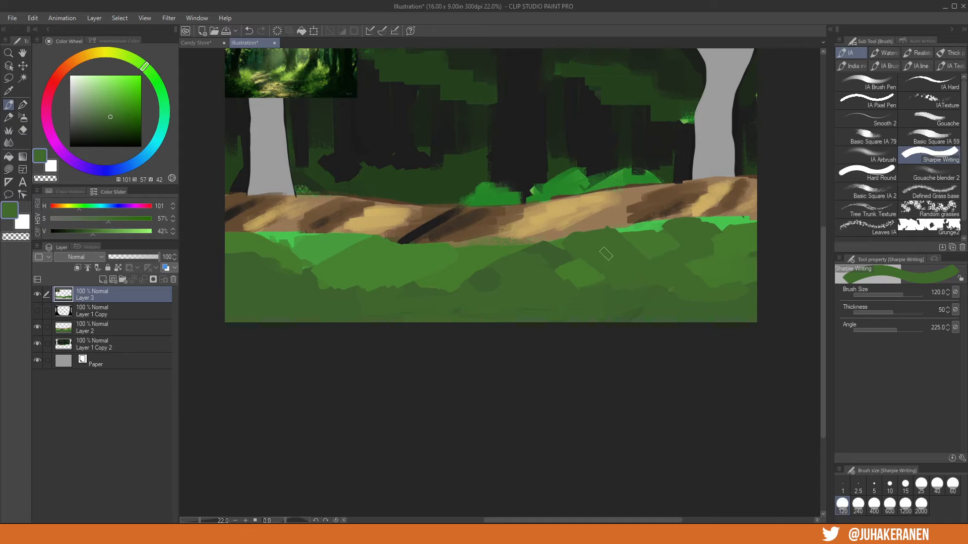
{"action": "left_click", "coordinate": [655, 243], "text": "alt"}
{"action": "left_click", "coordinate": [685, 284], "text": "alt"}
{"action": "left_click_drag", "start_coordinate": [663, 275], "coordinate": [754, 288]}
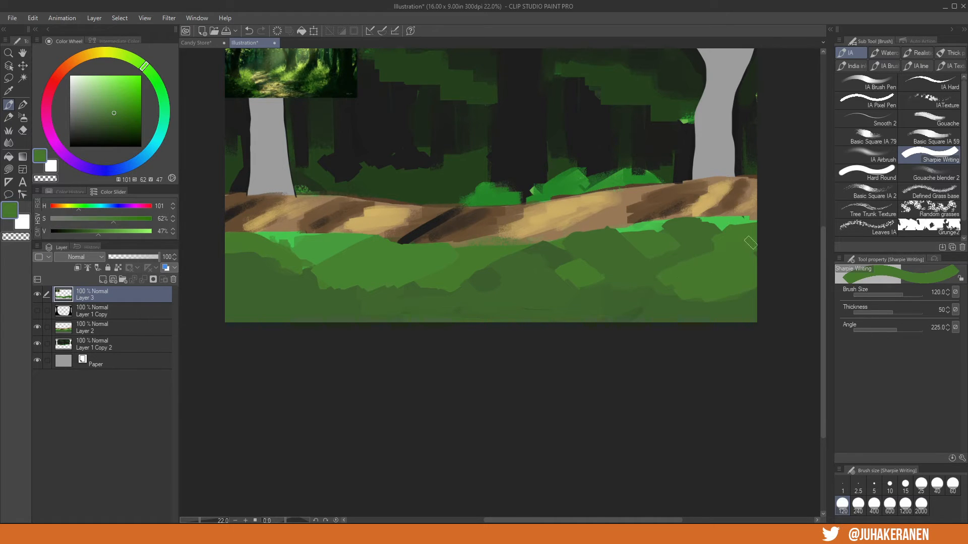
- Add a small size-60 light patch at the grass's lower right, then size-120 mid-green and bright-green patches on the left
{"action": "key", "text": "bracketleft"}
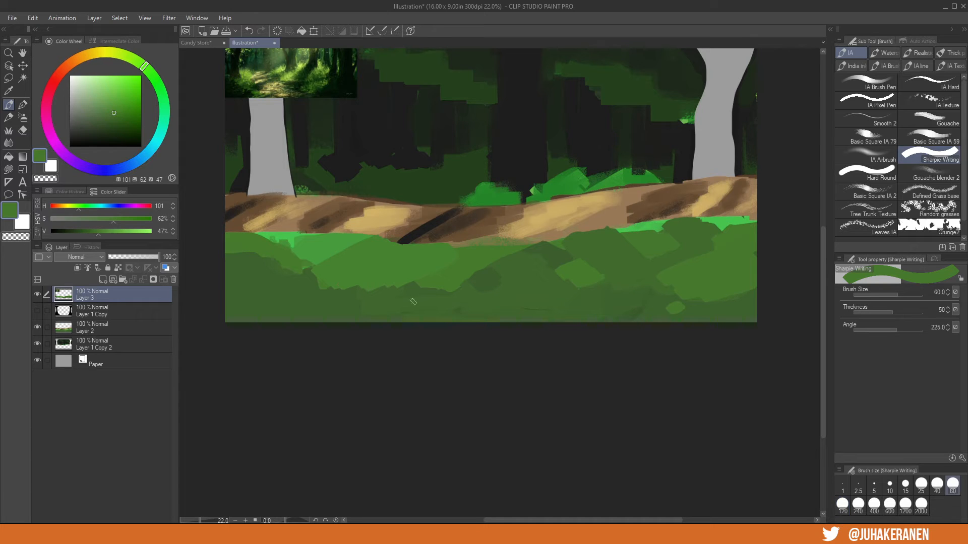
{"action": "key", "text": "bracketright"}
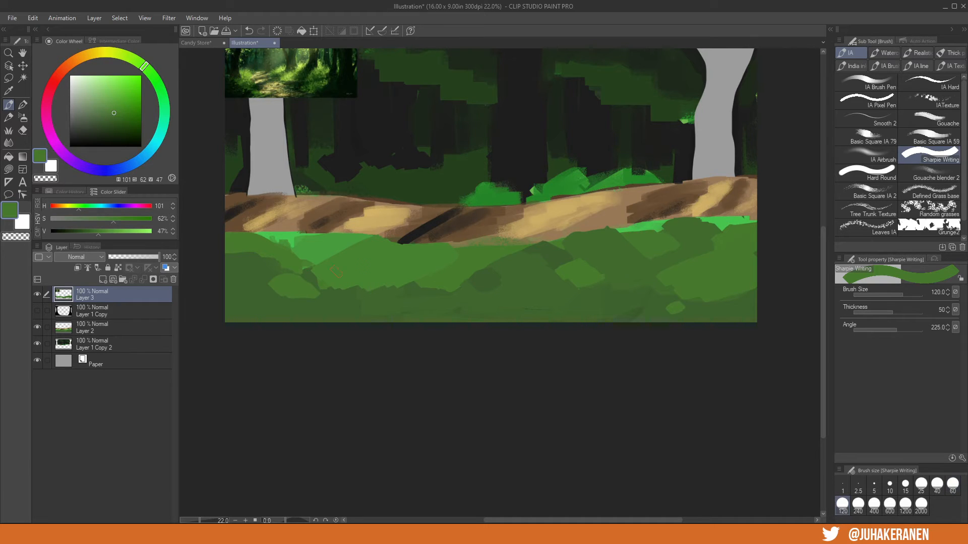
{"action": "left_click", "coordinate": [294, 241], "text": "alt"}
{"action": "left_click_drag", "start_coordinate": [268, 252], "coordinate": [246, 255]}
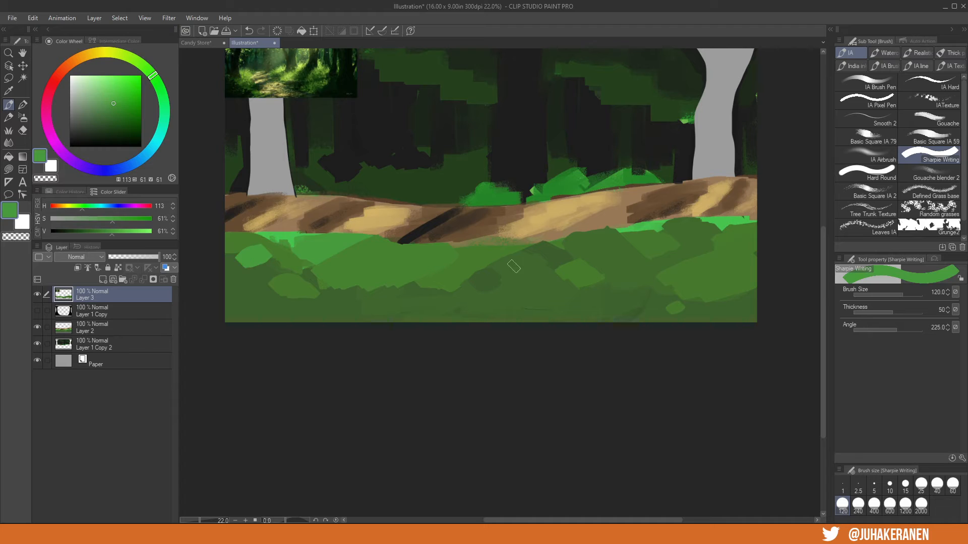
- Paint a mid-green light patch at the lower centre of the grass and add darker green shapes along the lit area's lower edge
{"action": "left_click_drag", "start_coordinate": [472, 294], "coordinate": [485, 295]}
{"action": "left_click", "coordinate": [510, 277], "text": "alt"}
{"action": "left_click", "coordinate": [455, 272], "text": "alt"}
{"action": "left_click_drag", "start_coordinate": [467, 292], "coordinate": [489, 298]}
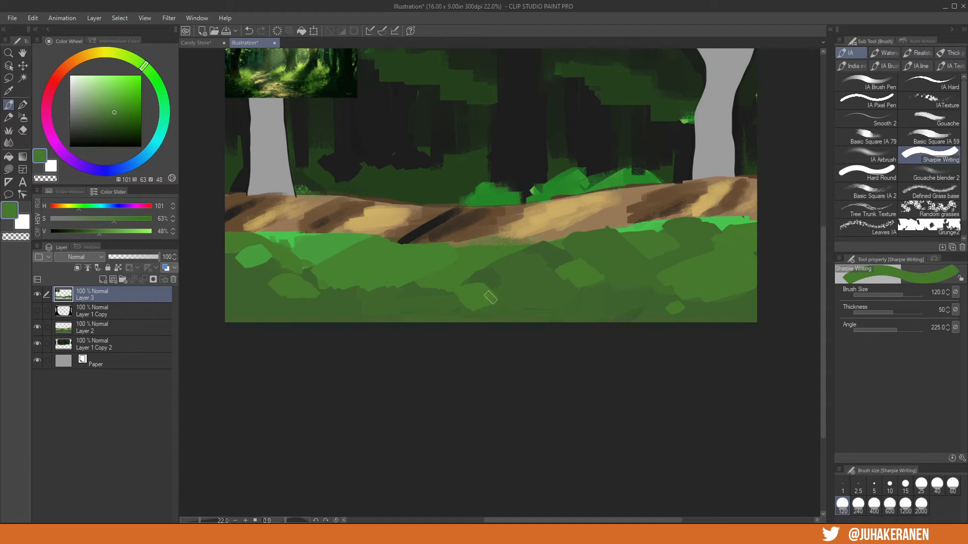
{"action": "left_click", "coordinate": [499, 272], "text": "alt"}
{"action": "left_click_drag", "start_coordinate": [425, 293], "coordinate": [461, 278]}
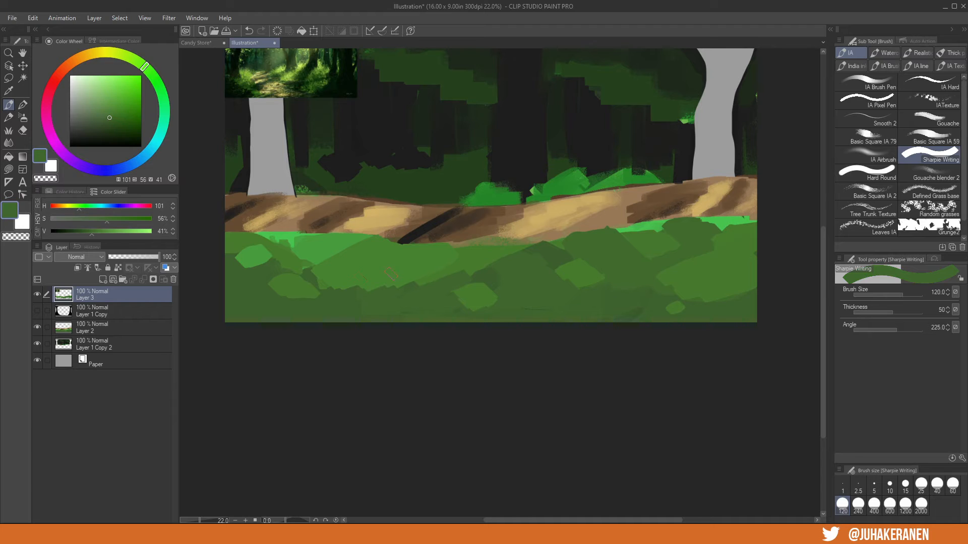
{"action": "left_click_drag", "start_coordinate": [362, 292], "coordinate": [411, 276]}
{"action": "left_click_drag", "start_coordinate": [557, 327], "coordinate": [568, 345]}
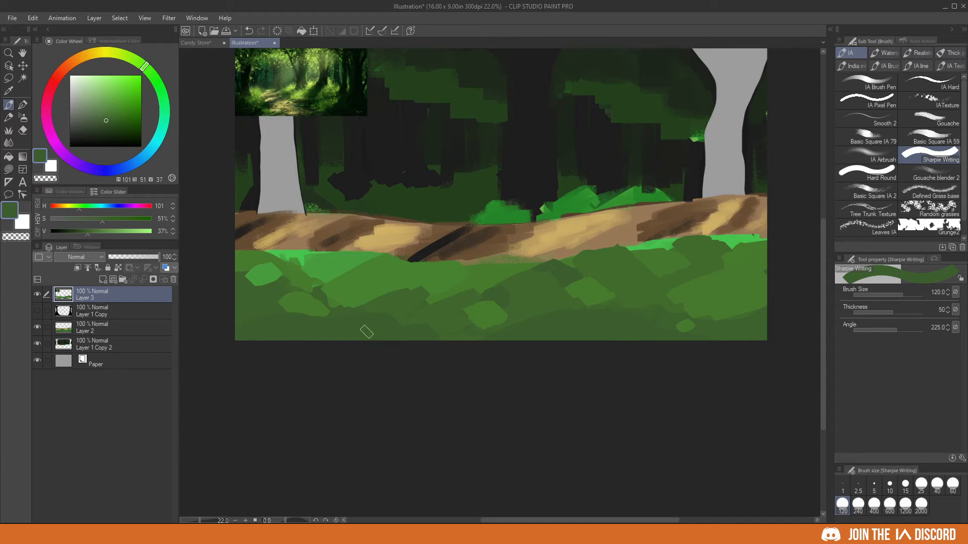
- Sample the dark forest green from the background and paint a shadow mound in the grass's lower left corner
{"action": "left_click", "coordinate": [409, 311], "text": "alt"}
{"action": "left_click", "coordinate": [437, 206], "text": "alt"}
{"action": "left_click_drag", "start_coordinate": [222, 319], "coordinate": [339, 347]}
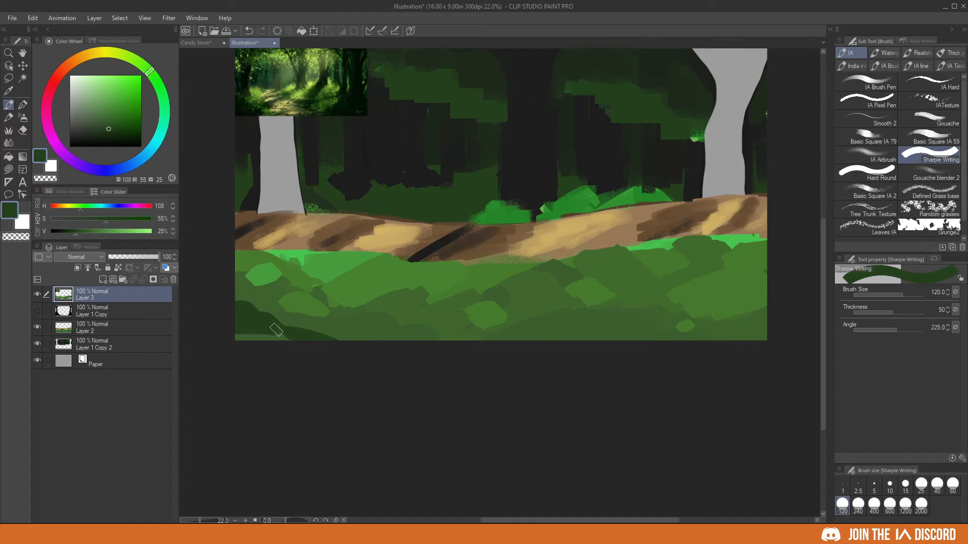
- Continue the dark green foreground shadow along the grass's bottom edge, with a pointed clump and a rising right corner
{"action": "mouse_move", "coordinate": [541, 341]}
{"action": "left_mouse_down"}
{"action": "mouse_move", "coordinate": [607, 324]}
{"action": "mouse_move", "coordinate": [607, 340]}
{"action": "mouse_move", "coordinate": [629, 333]}
{"action": "mouse_move", "coordinate": [613, 329]}
{"action": "mouse_move", "coordinate": [656, 331]}
{"action": "mouse_move", "coordinate": [613, 340]}
{"action": "mouse_move", "coordinate": [566, 373]}
{"action": "left_mouse_up"}
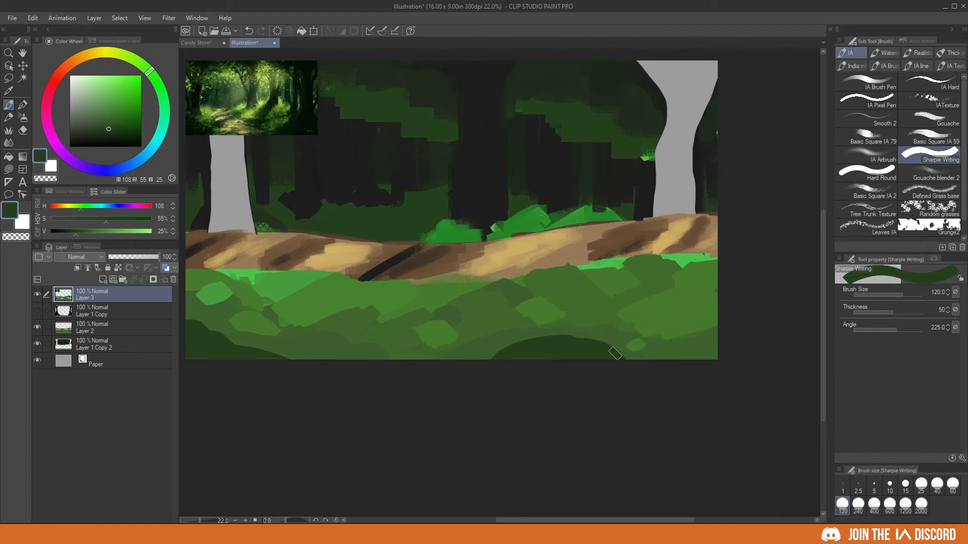
{"action": "mouse_move", "coordinate": [615, 353]}
{"action": "left_mouse_down"}
{"action": "mouse_move", "coordinate": [614, 316]}
{"action": "mouse_move", "coordinate": [619, 354]}
{"action": "mouse_move", "coordinate": [606, 349]}
{"action": "mouse_move", "coordinate": [703, 347]}
{"action": "left_mouse_up"}
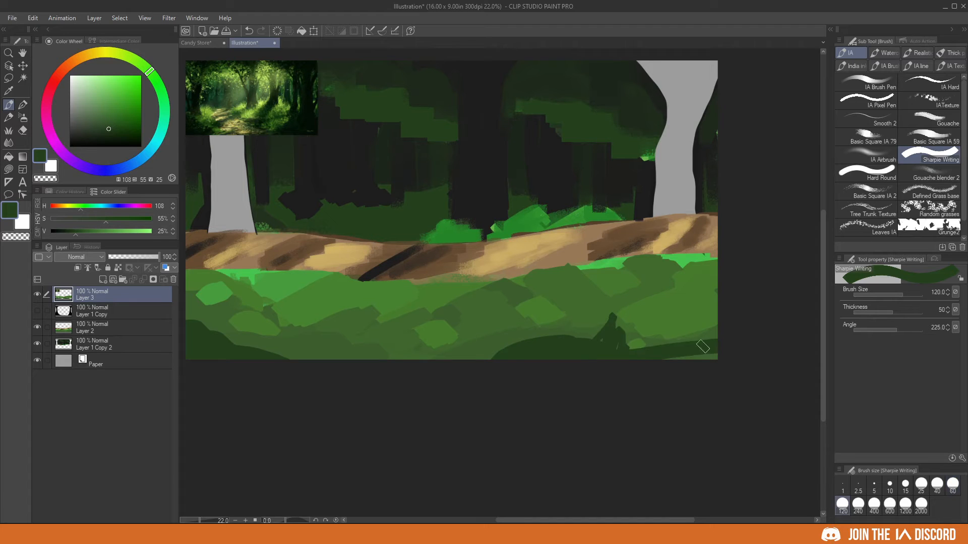
{"action": "mouse_move", "coordinate": [637, 346]}
{"action": "left_mouse_down"}
{"action": "mouse_move", "coordinate": [697, 337]}
{"action": "mouse_move", "coordinate": [715, 311]}
{"action": "left_mouse_up"}
{"action": "left_click_drag", "start_coordinate": [653, 350], "coordinate": [726, 351]}
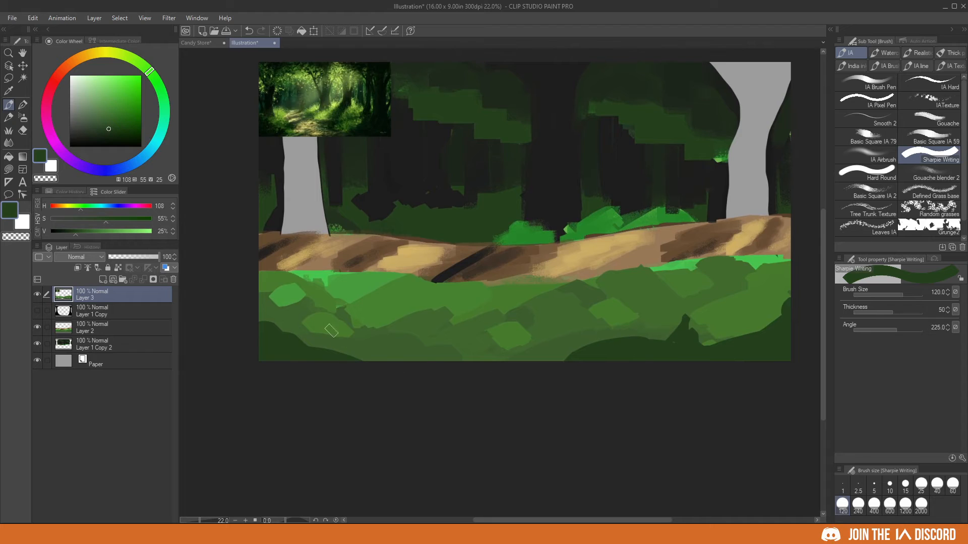
{"action": "mouse_move", "coordinate": [332, 331]}
{"action": "left_mouse_down"}
{"action": "mouse_move", "coordinate": [272, 337]}
{"action": "mouse_move", "coordinate": [343, 366]}
{"action": "mouse_move", "coordinate": [472, 359]}
{"action": "mouse_move", "coordinate": [525, 376]}
{"action": "left_mouse_up"}
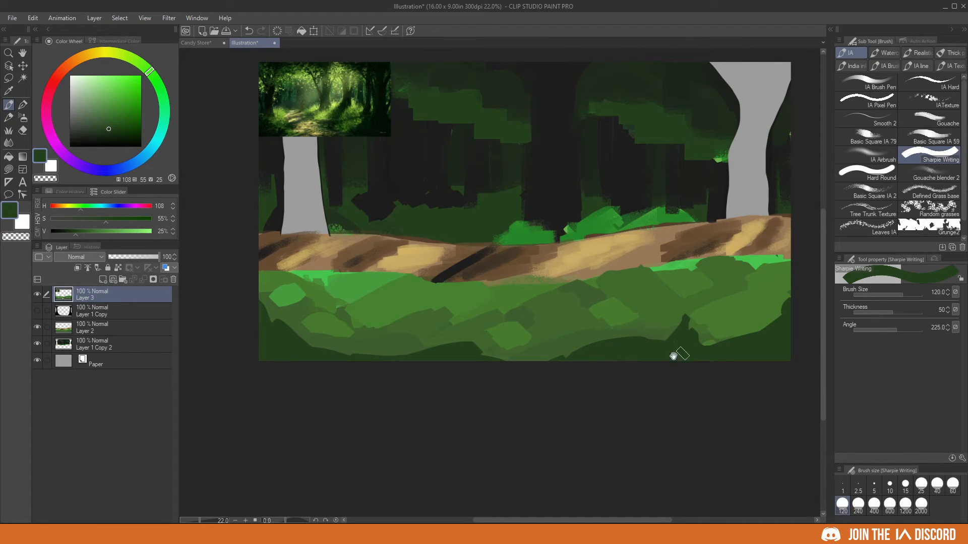
- Show Layer 1 Copy and move it above Layer 3, then hide it again and make Layer 3 active
{"action": "left_click_drag", "start_coordinate": [674, 356], "coordinate": [664, 399]}
{"action": "left_click", "coordinate": [37, 311]}
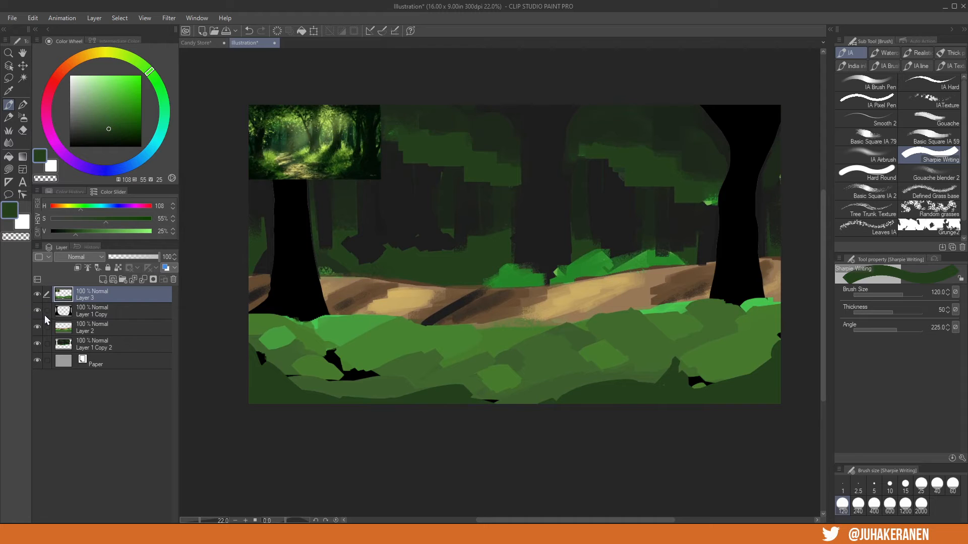
{"action": "left_click", "coordinate": [114, 308]}
{"action": "left_click_drag", "start_coordinate": [114, 303], "coordinate": [135, 299]}
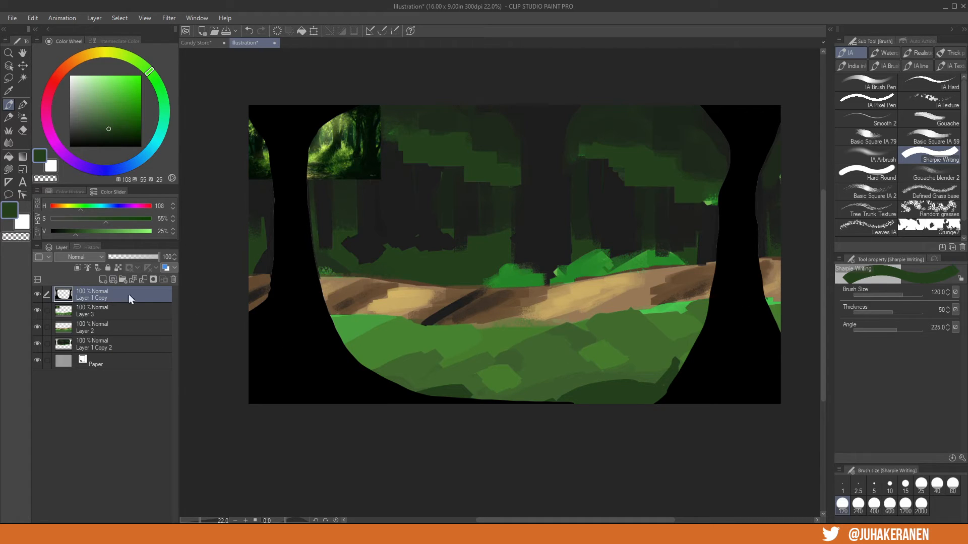
{"action": "left_click", "coordinate": [36, 295]}
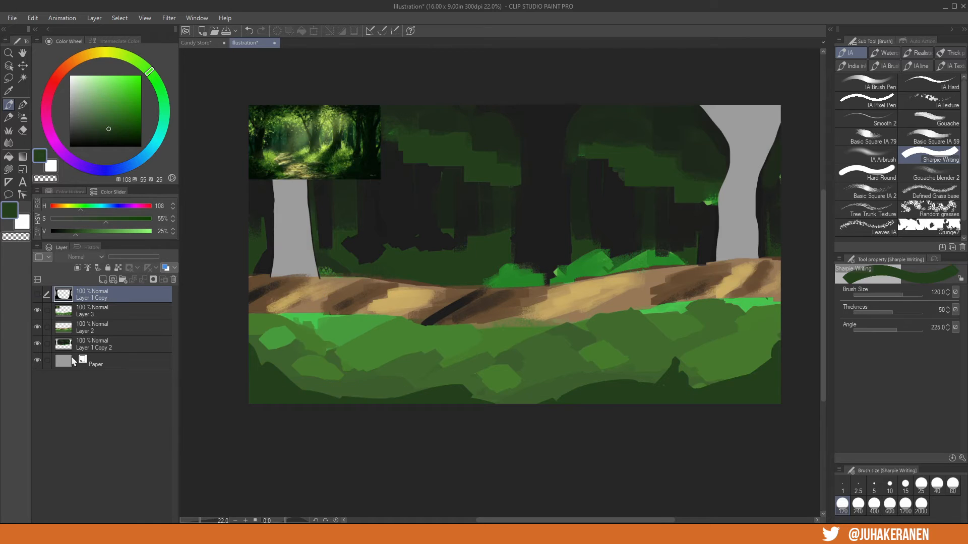
{"action": "left_click", "coordinate": [120, 309]}
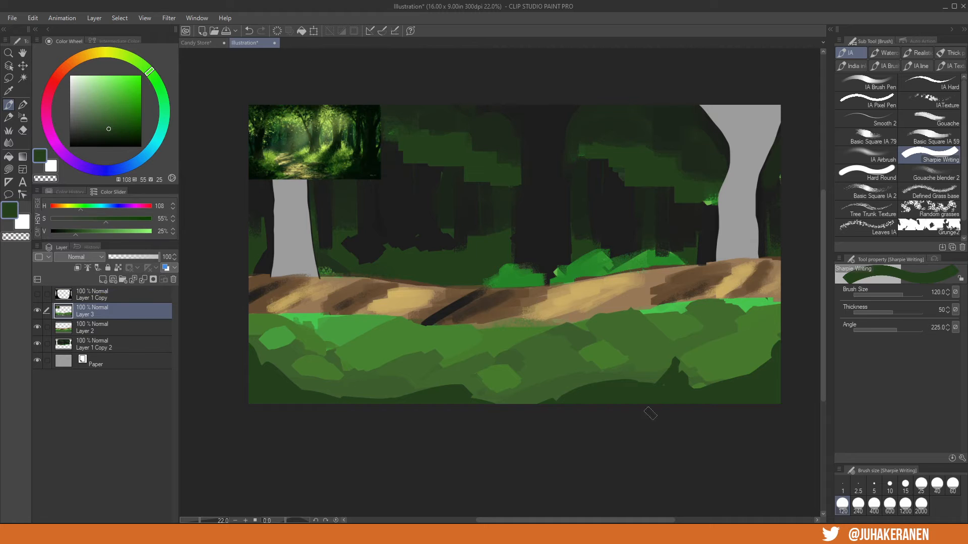
- Switch to the Basic Square IA 59 brush and zoom in on the middle of the foreground grass
{"action": "left_click_drag", "start_coordinate": [512, 400], "coordinate": [503, 428]}
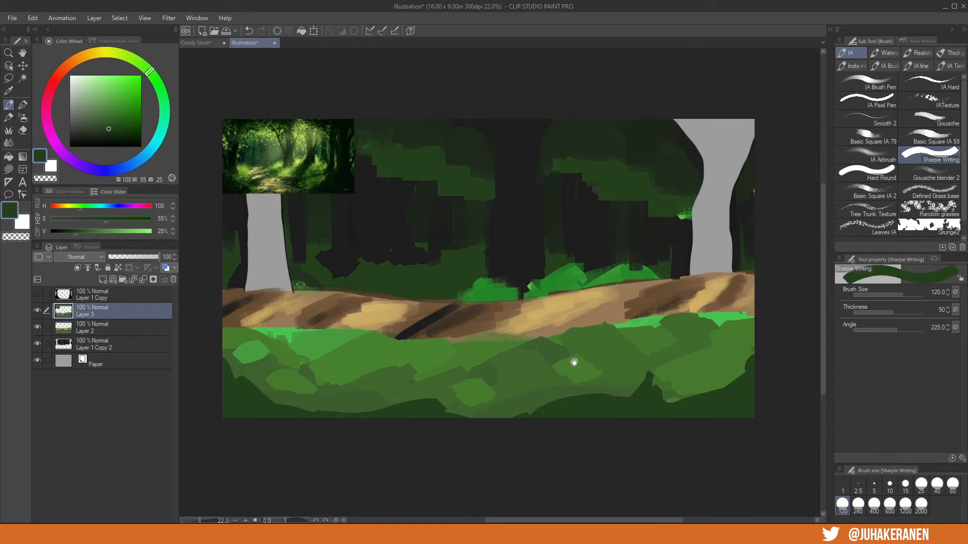
{"action": "left_click_drag", "start_coordinate": [574, 363], "coordinate": [569, 353]}
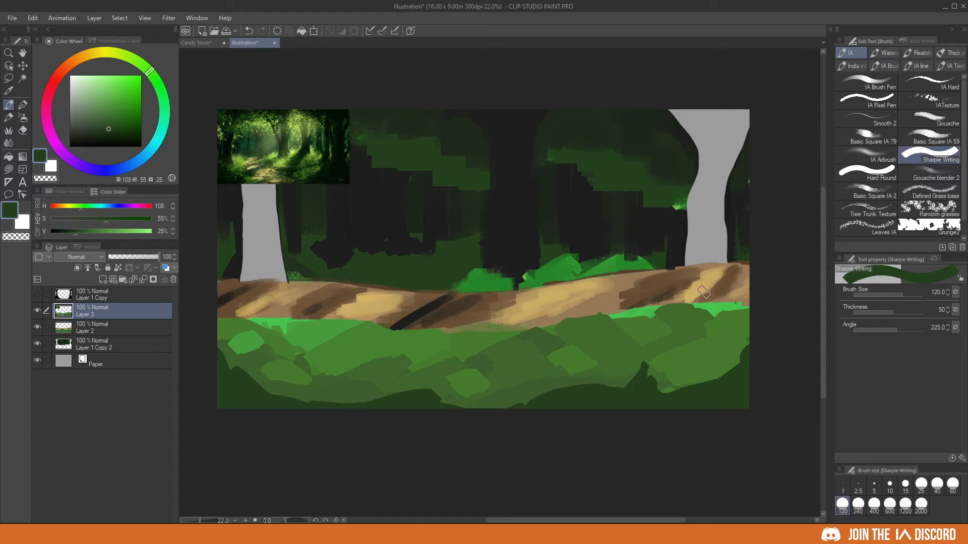
{"action": "left_click", "coordinate": [924, 143]}
{"action": "scroll", "coordinate": [577, 346], "scroll_direction": "up", "scroll_amount": 3}
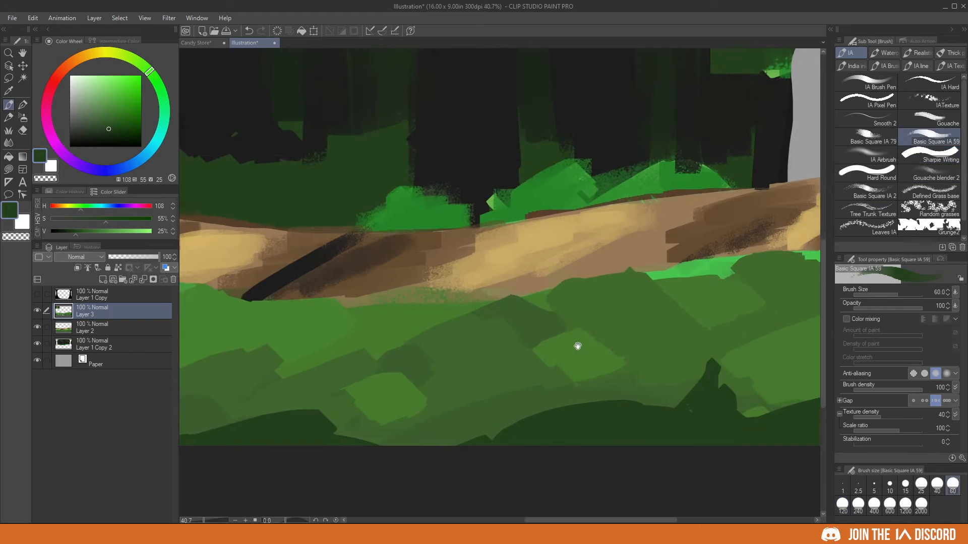
- Try to paint a small green grass blade rising over the brown path at the lawn's upper edge, with brush sizes 40 and 25
{"action": "mouse_move", "coordinate": [577, 346]}
{"action": "left_mouse_down"}
{"action": "mouse_move", "coordinate": [680, 313]}
{"action": "mouse_move", "coordinate": [602, 324]}
{"action": "left_mouse_up"}
{"action": "scroll", "coordinate": [428, 285], "scroll_direction": "up", "scroll_amount": 3}
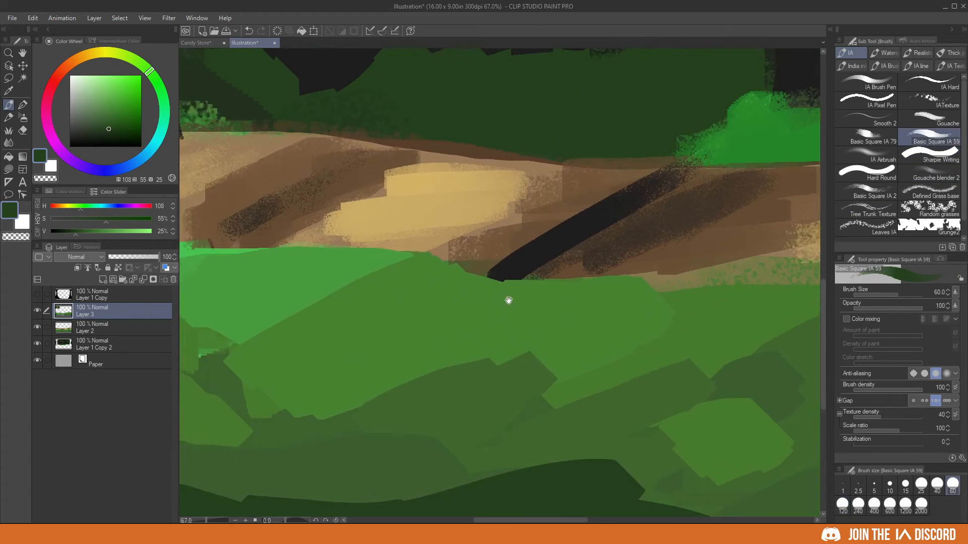
{"action": "left_click", "coordinate": [453, 273], "text": "alt"}
{"action": "key", "text": "bracketleft"}
{"action": "left_click_drag", "start_coordinate": [459, 252], "coordinate": [448, 211]}
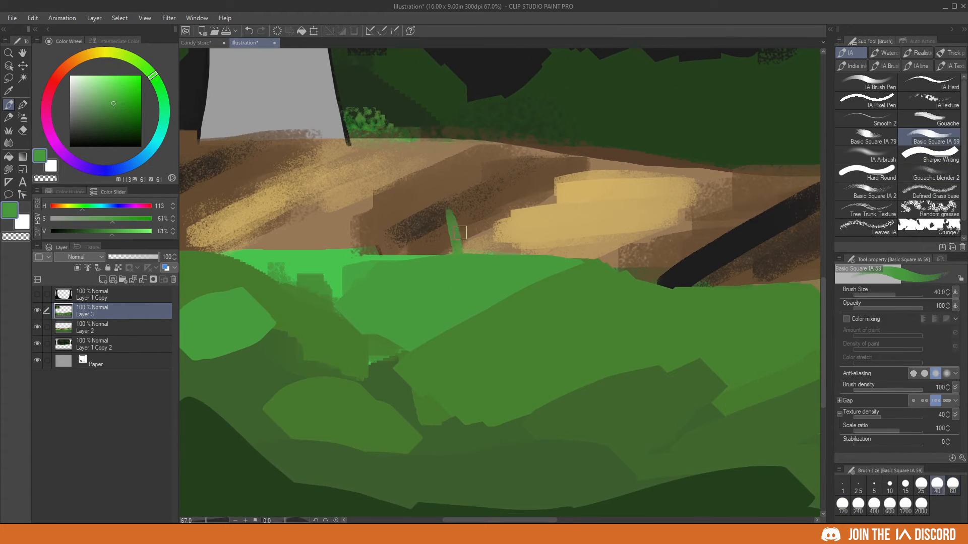
{"action": "key", "text": "ctrl+z"}
{"action": "key", "text": "bracketleft"}
{"action": "left_click_drag", "start_coordinate": [460, 251], "coordinate": [451, 223]}
{"action": "key", "text": "ctrl+z"}
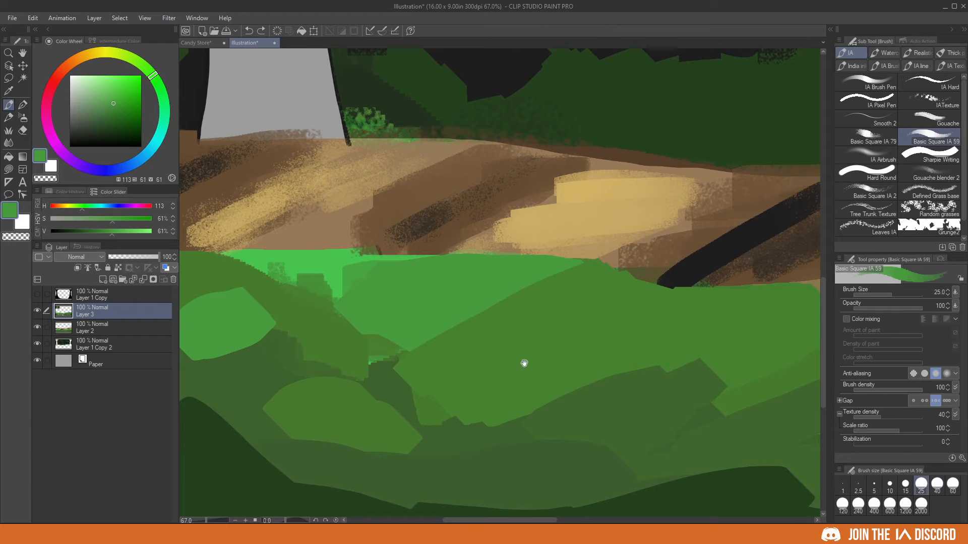
- Examine the grass and dirt path in the small forest reference picture and compare them with the whole painting
{"action": "scroll", "coordinate": [523, 361], "scroll_direction": "down", "scroll_amount": 5}
{"action": "scroll", "coordinate": [536, 368], "scroll_direction": "up", "scroll_amount": 2}
{"action": "left_click_drag", "start_coordinate": [483, 318], "coordinate": [382, 319]}
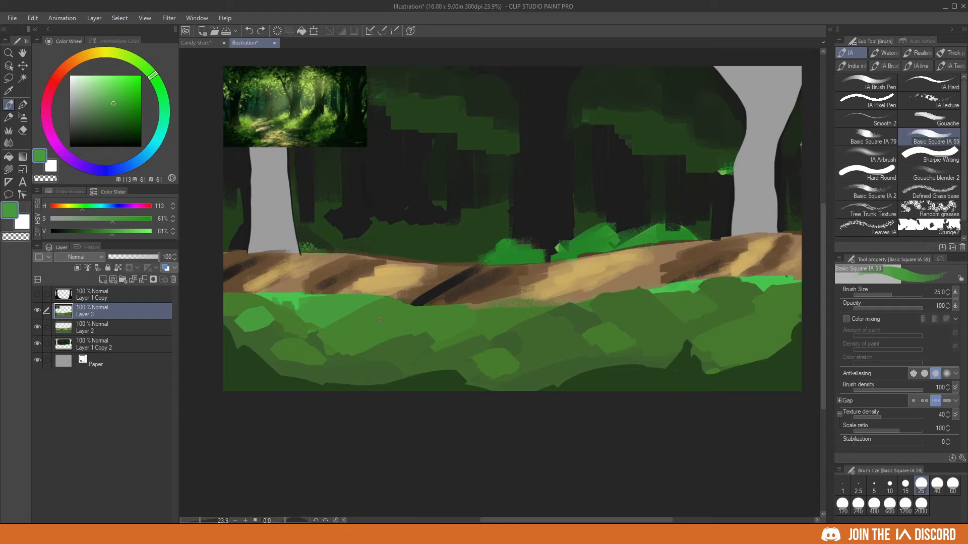
{"action": "scroll", "coordinate": [251, 122], "scroll_direction": "up", "scroll_amount": 6}
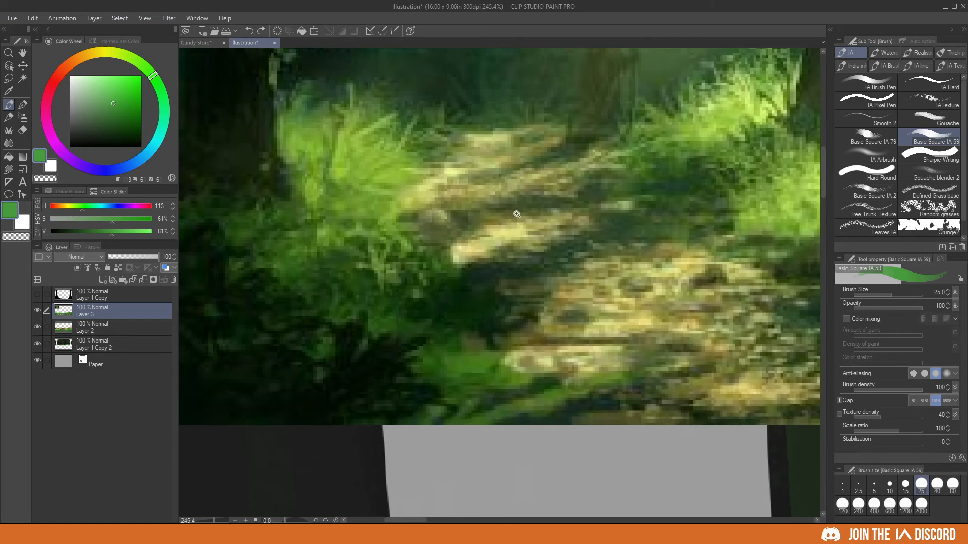
{"action": "scroll", "coordinate": [469, 288], "scroll_direction": "down", "scroll_amount": 4}
{"action": "left_click_drag", "start_coordinate": [469, 288], "coordinate": [264, 293]}
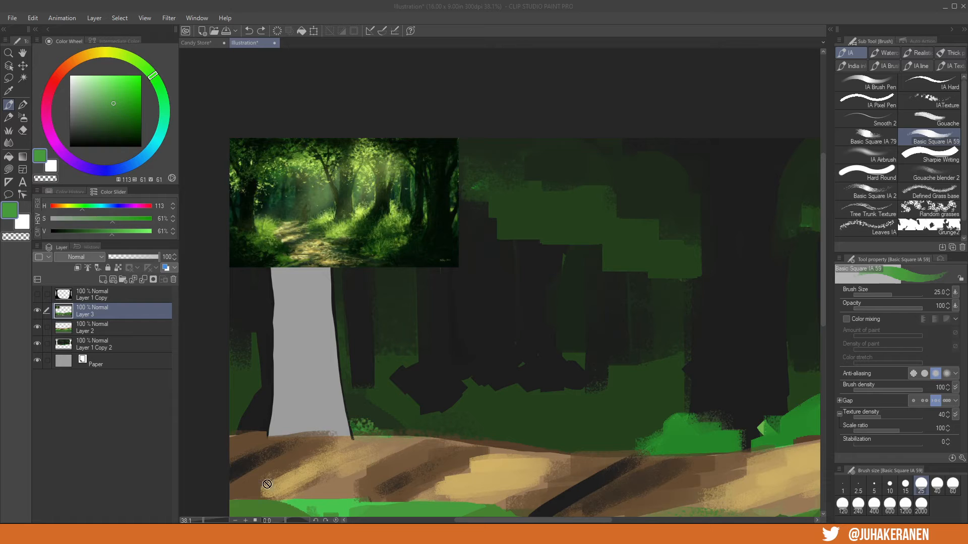
- Open the reference painting E5ijNAhXwAMUhz0.jpg and inspect the foreground grass plants below the large tree
{"action": "left_click_drag", "start_coordinate": [503, 138], "coordinate": [503, 139]}
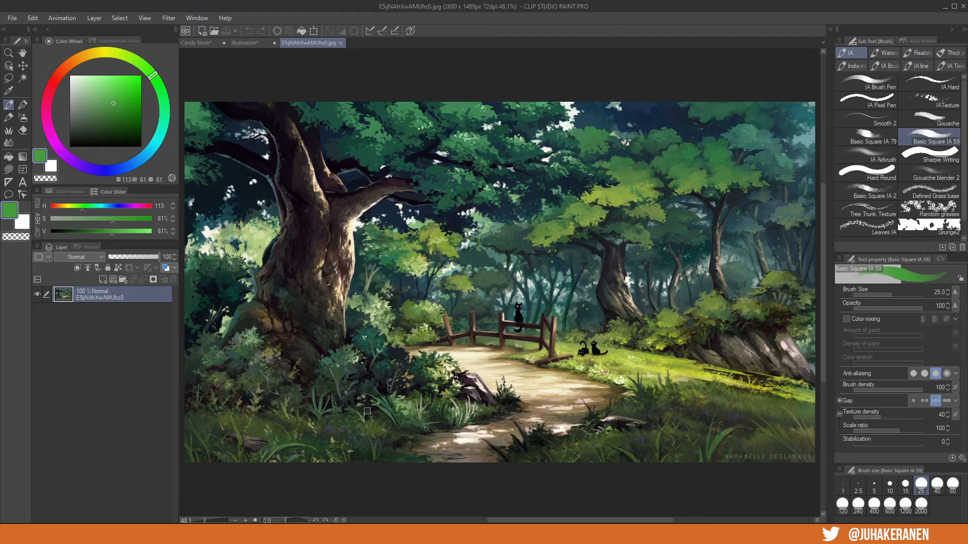
{"action": "left_click_drag", "start_coordinate": [331, 421], "coordinate": [480, 401]}
{"action": "left_click_drag", "start_coordinate": [529, 362], "coordinate": [715, 299]}
{"action": "left_click_drag", "start_coordinate": [477, 348], "coordinate": [508, 397]}
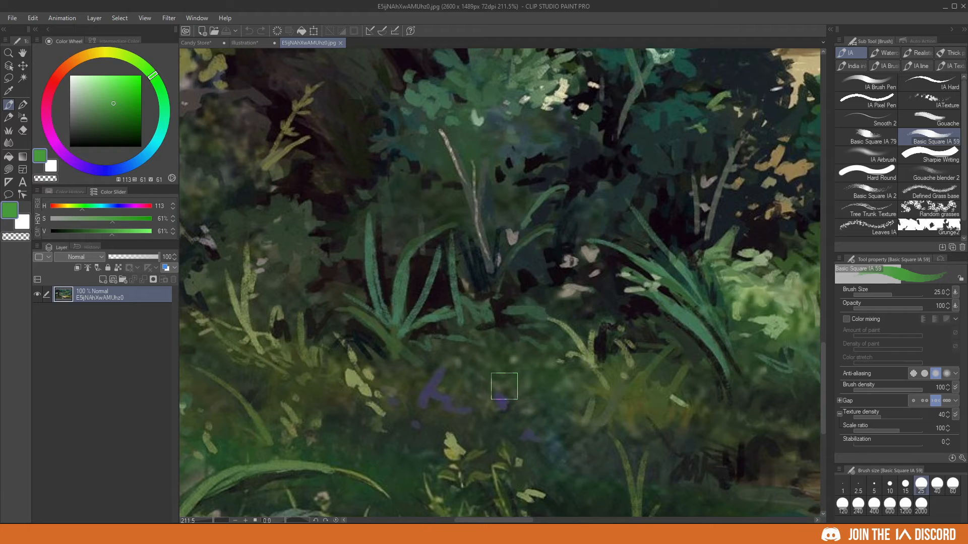
- Add a new layer and cover the foreground grass plants with a large patch of dark olive green sampled from the reference
{"action": "key", "text": "ctrl+shift+n"}
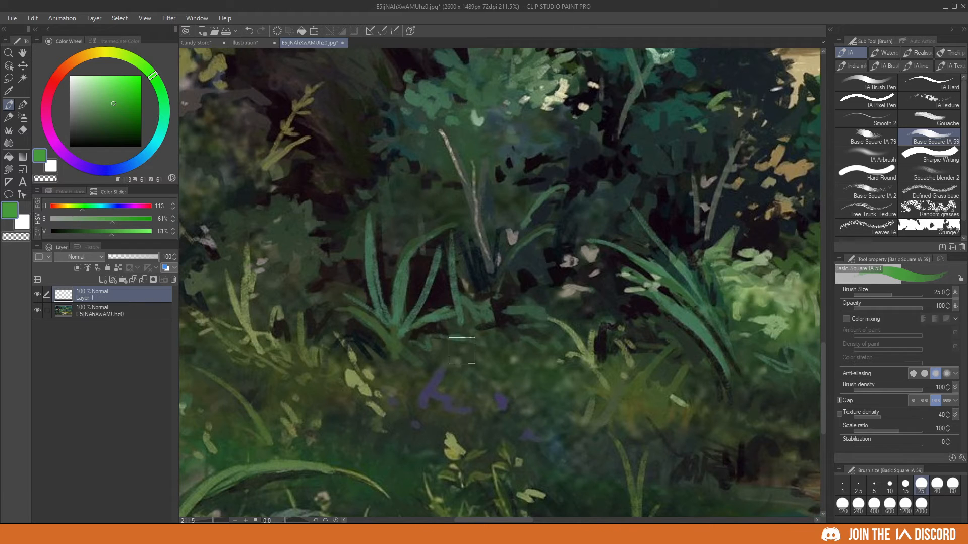
{"action": "left_click", "coordinate": [403, 371], "text": "alt"}
{"action": "mouse_move", "coordinate": [388, 272]}
{"action": "left_mouse_down"}
{"action": "mouse_move", "coordinate": [444, 227]}
{"action": "mouse_move", "coordinate": [579, 303]}
{"action": "mouse_move", "coordinate": [655, 272]}
{"action": "left_mouse_up"}
{"action": "mouse_move", "coordinate": [510, 189]}
{"action": "left_mouse_down"}
{"action": "mouse_move", "coordinate": [337, 248]}
{"action": "mouse_move", "coordinate": [557, 254]}
{"action": "mouse_move", "coordinate": [622, 286]}
{"action": "left_mouse_up"}
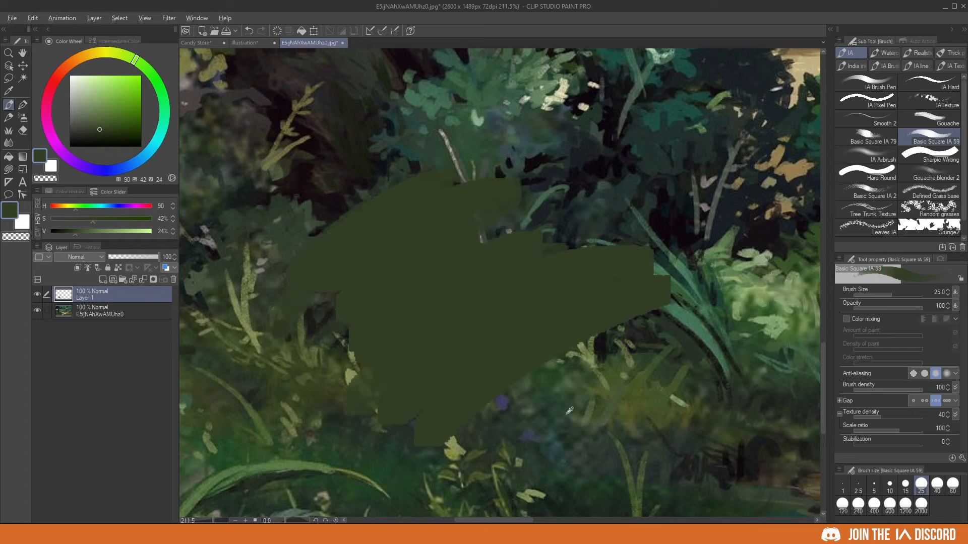
- Paint muted, slightly lighter green grass blades over the olive patch at brush size 15, and delete the demonstration layer
{"action": "left_click", "coordinate": [612, 411], "text": "alt"}
{"action": "key", "text": "bracketleft"}
{"action": "mouse_move", "coordinate": [421, 262]}
{"action": "left_mouse_down"}
{"action": "mouse_move", "coordinate": [431, 336]}
{"action": "mouse_move", "coordinate": [457, 374]}
{"action": "left_mouse_up"}
{"action": "left_click_drag", "start_coordinate": [503, 278], "coordinate": [483, 366]}
{"action": "left_click_drag", "start_coordinate": [544, 309], "coordinate": [532, 345]}
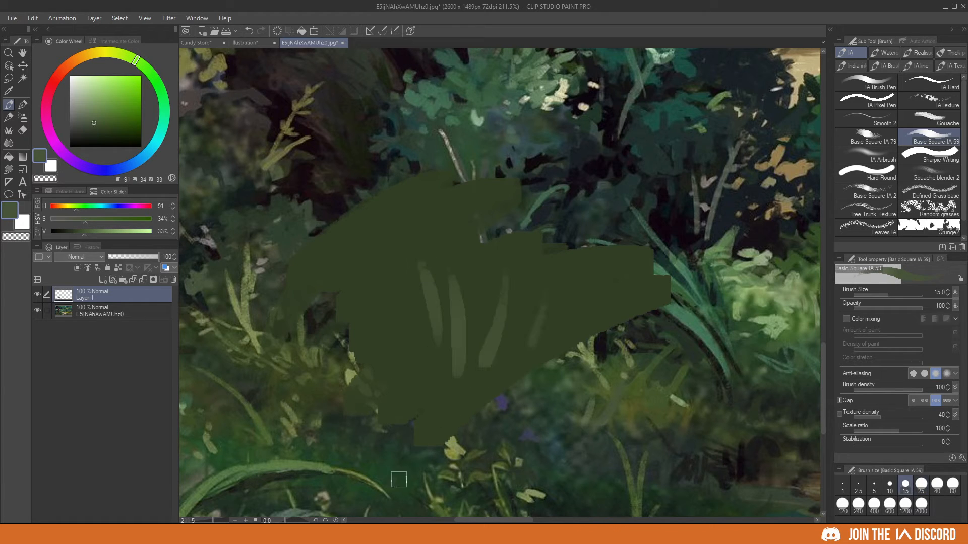
{"action": "left_click", "coordinate": [546, 300], "text": "alt"}
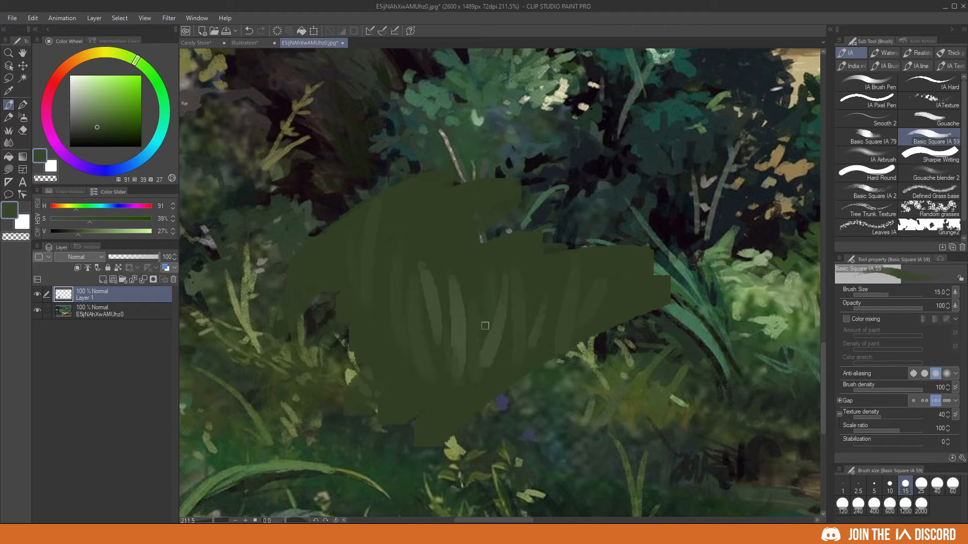
{"action": "left_click_drag", "start_coordinate": [481, 248], "coordinate": [508, 229]}
{"action": "key", "text": "Delete"}
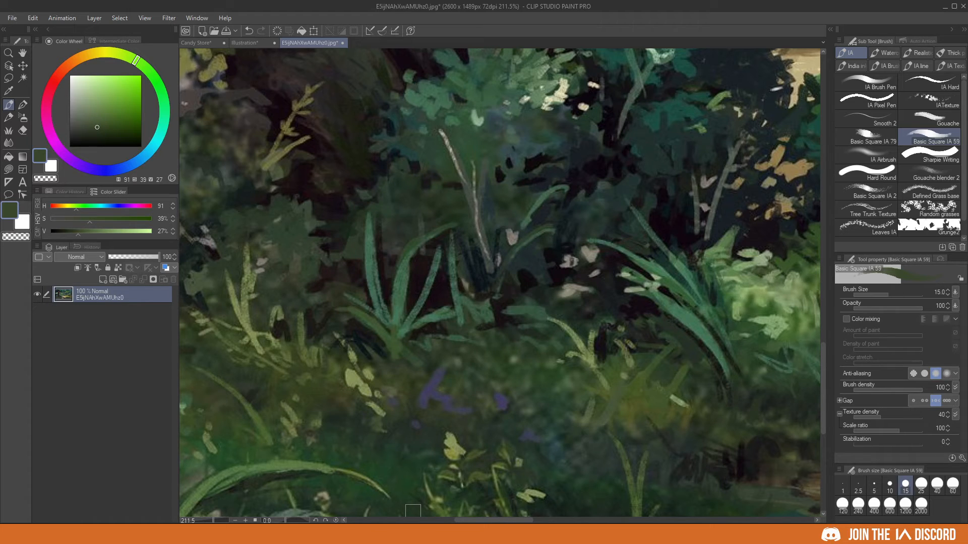
- Circle the teal grass clump in the foreground with a black outline at brush size 5
{"action": "scroll", "coordinate": [413, 302], "scroll_direction": "up", "scroll_amount": 2}
{"action": "key", "text": "bracketleft"}
{"action": "key", "text": "bracketleft"}
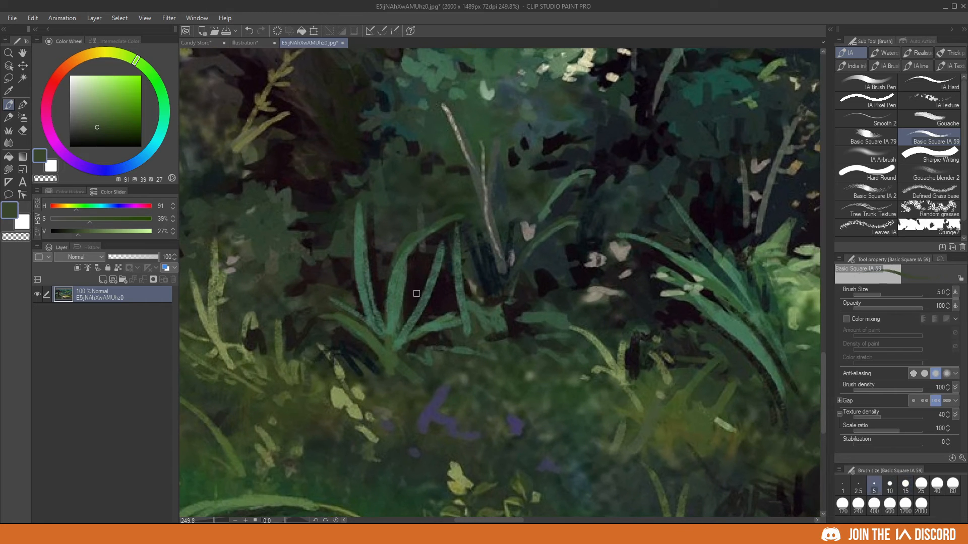
{"action": "key", "text": "d"}
{"action": "mouse_move", "coordinate": [336, 394]}
{"action": "left_mouse_down"}
{"action": "mouse_move", "coordinate": [483, 187]}
{"action": "mouse_move", "coordinate": [295, 371]}
{"action": "left_mouse_up"}
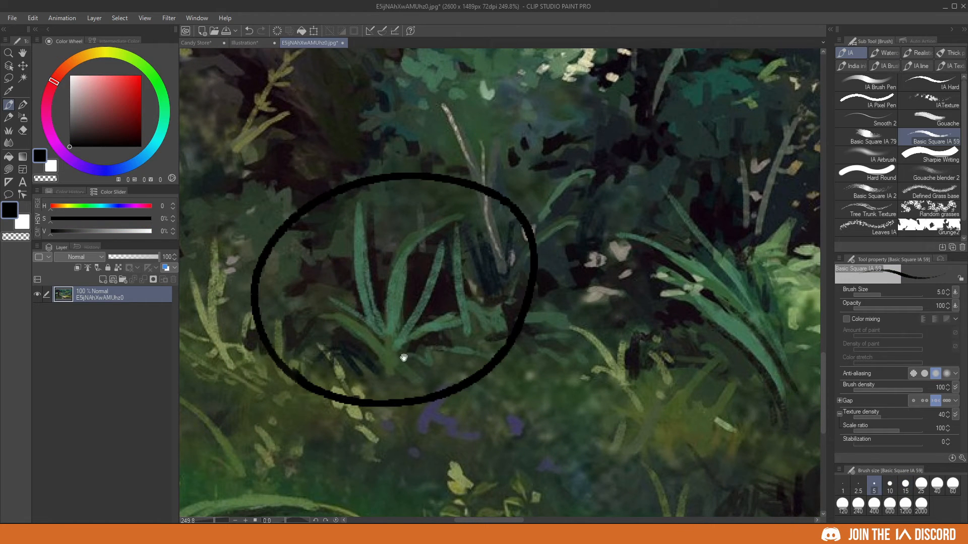
{"action": "left_click_drag", "start_coordinate": [405, 358], "coordinate": [469, 355]}
{"action": "scroll", "coordinate": [554, 408], "scroll_direction": "down", "scroll_amount": 5}
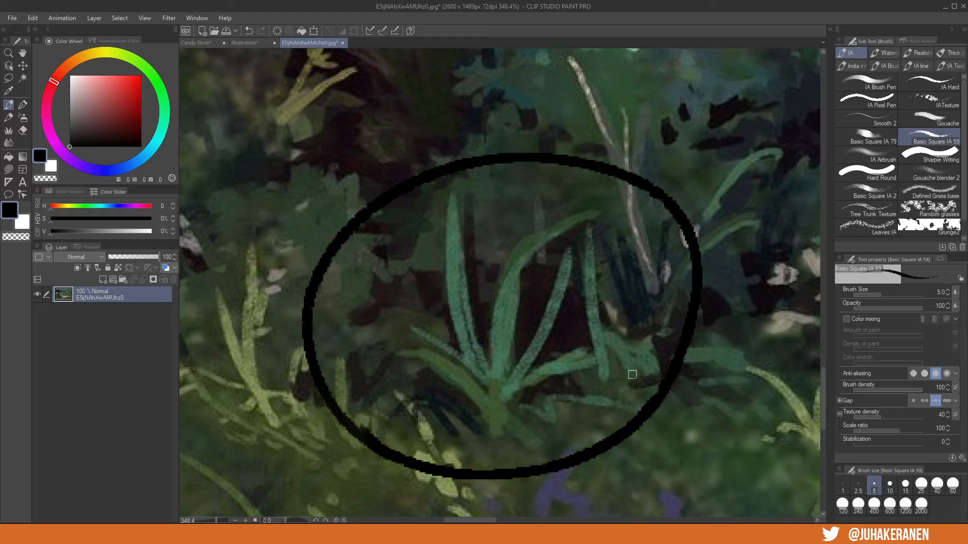
{"action": "scroll", "coordinate": [632, 375], "scroll_direction": "down", "scroll_amount": 6}
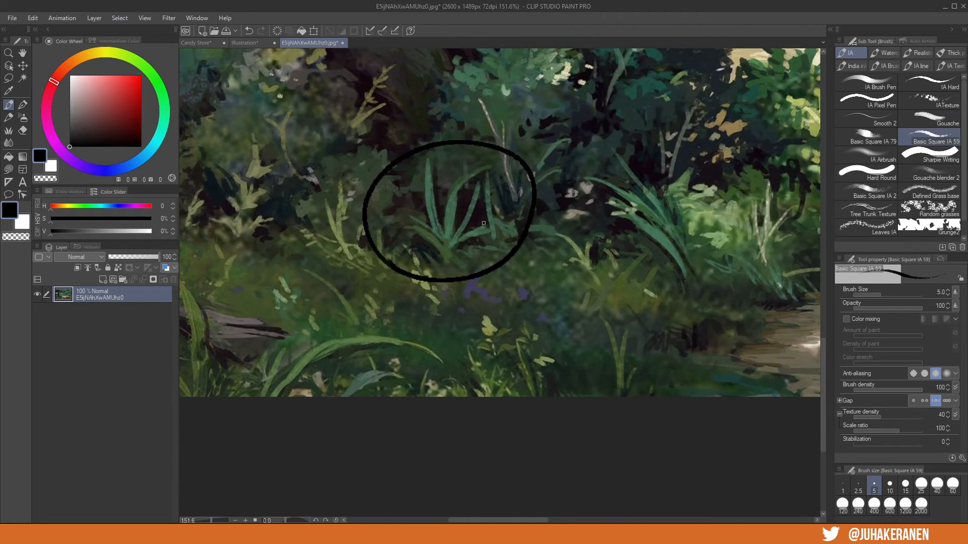
- Sample the dark shadow colour behind the teal grass clump and undo the black circle
{"action": "left_click", "coordinate": [478, 213], "text": "alt"}
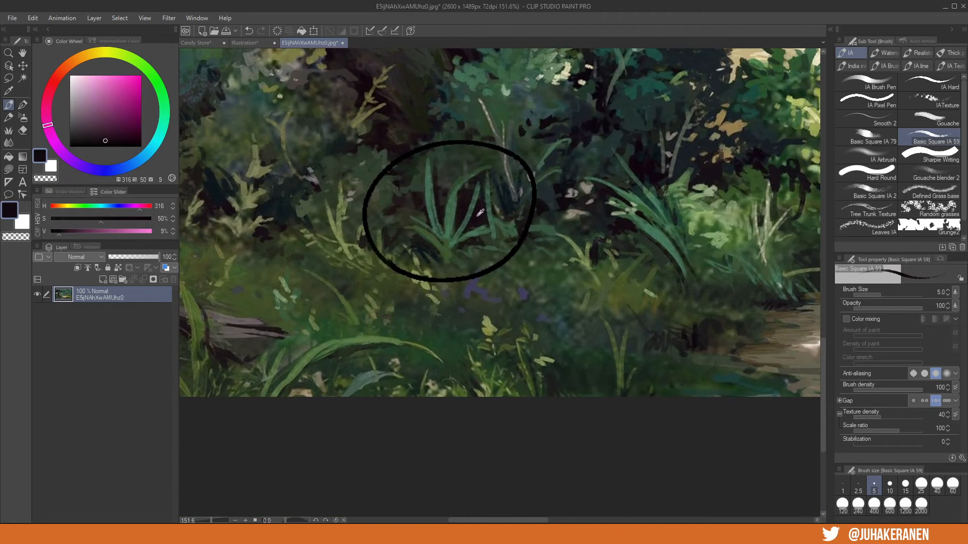
{"action": "key", "text": "bracketright"}
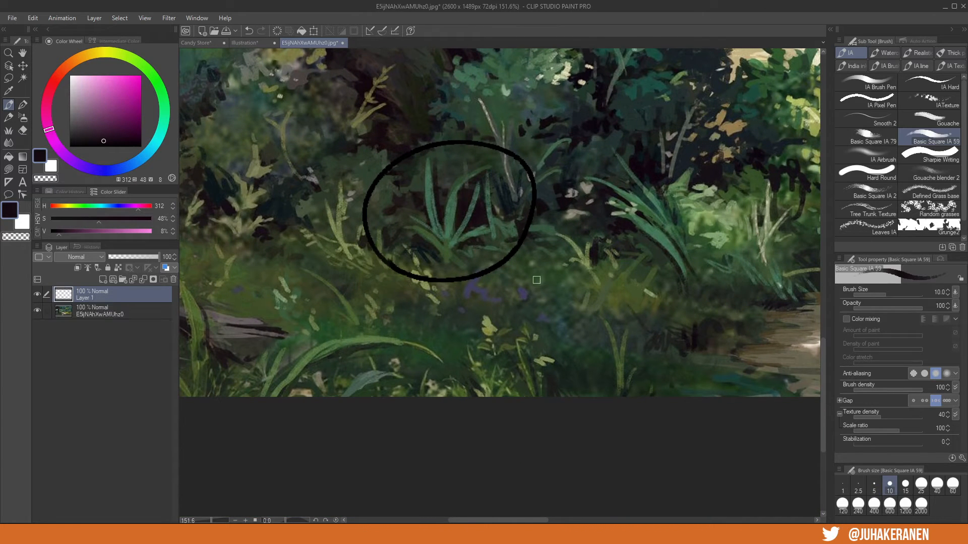
{"action": "key", "text": "ctrl+z"}
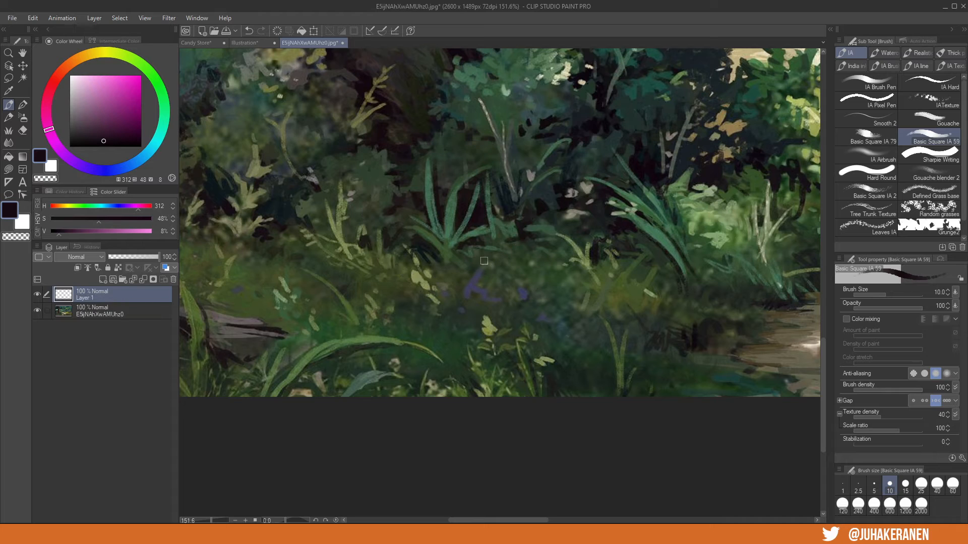
- On a new layer, paint a rounded near-black patch beside the teal grass clump at brush size 25
{"action": "key", "text": "ctrl+shift+n"}
{"action": "key", "text": "bracketright"}
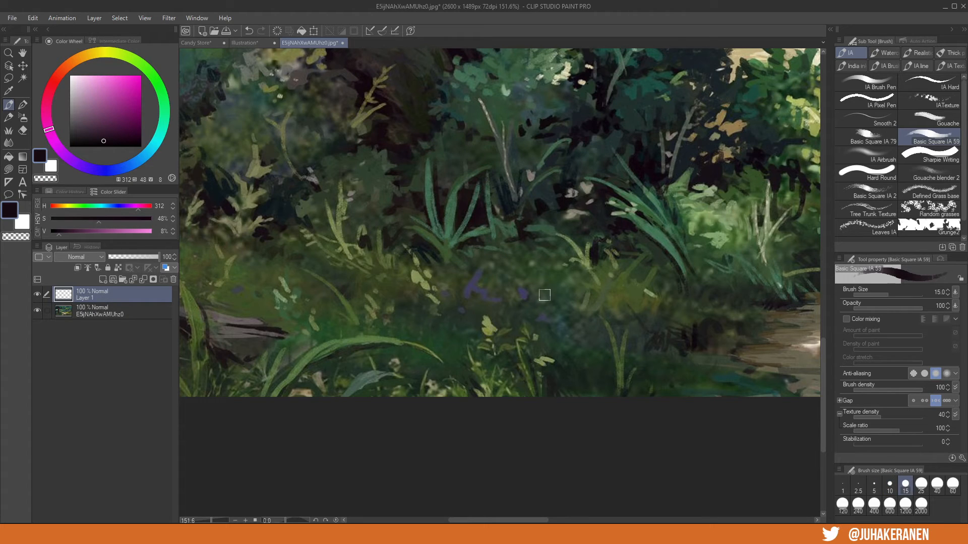
{"action": "key", "text": "bracketright"}
{"action": "mouse_move", "coordinate": [559, 280]}
{"action": "left_mouse_down"}
{"action": "mouse_move", "coordinate": [531, 319]}
{"action": "mouse_move", "coordinate": [546, 337]}
{"action": "mouse_move", "coordinate": [612, 335]}
{"action": "mouse_move", "coordinate": [628, 302]}
{"action": "mouse_move", "coordinate": [604, 248]}
{"action": "mouse_move", "coordinate": [564, 258]}
{"action": "mouse_move", "coordinate": [616, 336]}
{"action": "mouse_move", "coordinate": [613, 292]}
{"action": "left_mouse_up"}
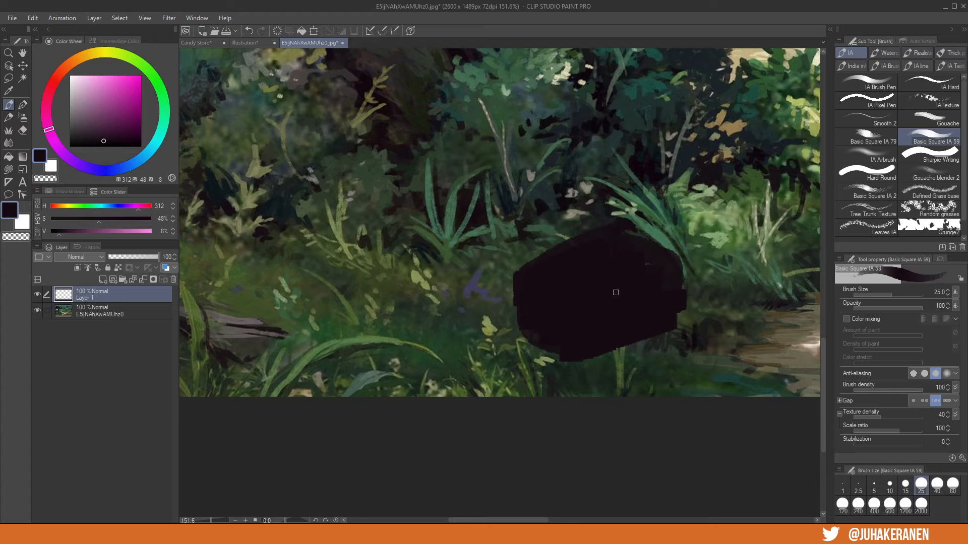
- Paint five tapered grass blades fanning out from one base on the dark patch, in sampled green at brush size 10
{"action": "left_click", "coordinate": [446, 240], "text": "alt"}
{"action": "key", "text": "bracketleft"}
{"action": "key", "text": "bracketleft"}
{"action": "left_click_drag", "start_coordinate": [556, 272], "coordinate": [575, 347]}
{"action": "left_click_drag", "start_coordinate": [588, 264], "coordinate": [576, 352]}
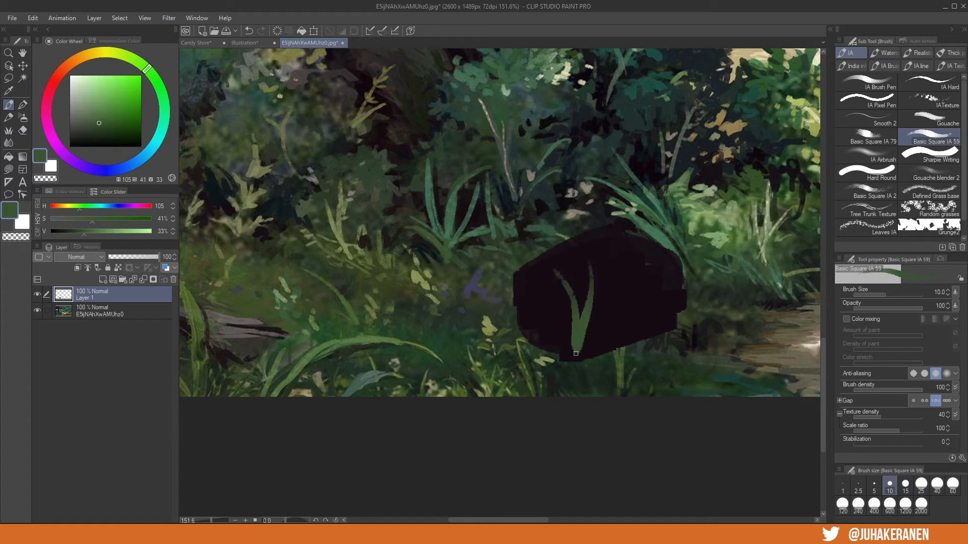
{"action": "left_click_drag", "start_coordinate": [635, 260], "coordinate": [580, 349]}
{"action": "left_click_drag", "start_coordinate": [663, 291], "coordinate": [585, 353]}
{"action": "left_click_drag", "start_coordinate": [535, 310], "coordinate": [565, 352]}
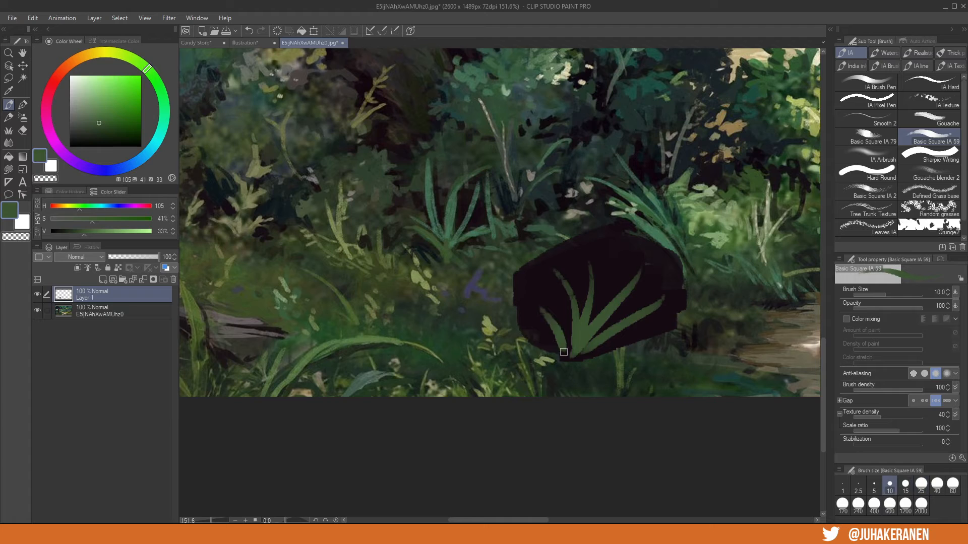
- Sample a cooler teal green from the reference clump and blend it over the lower parts of the painted blades at brush size 10
{"action": "left_click", "coordinate": [457, 217], "text": "alt"}
{"action": "key", "text": "bracketleft"}
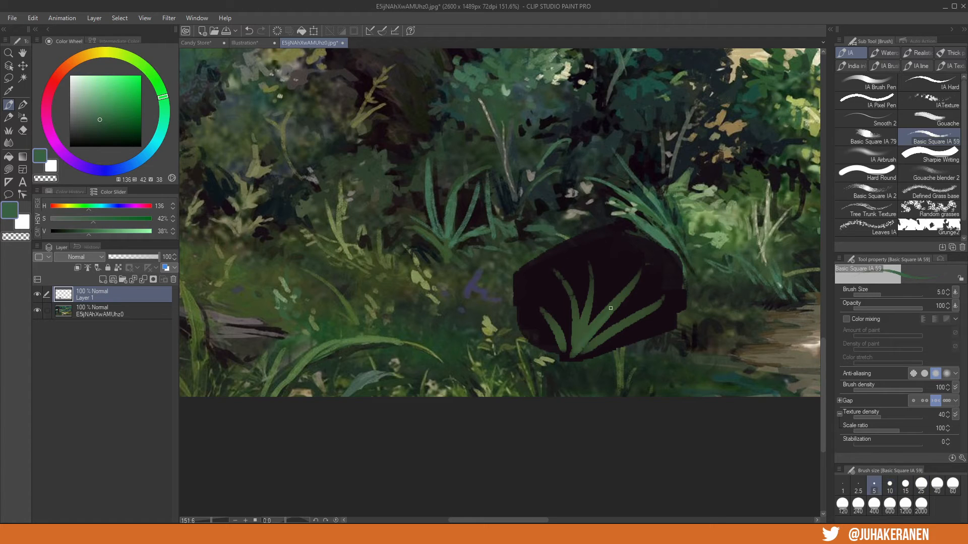
{"action": "key", "text": "bracketright"}
{"action": "left_click_drag", "start_coordinate": [623, 293], "coordinate": [583, 342]}
{"action": "left_click_drag", "start_coordinate": [637, 317], "coordinate": [587, 351]}
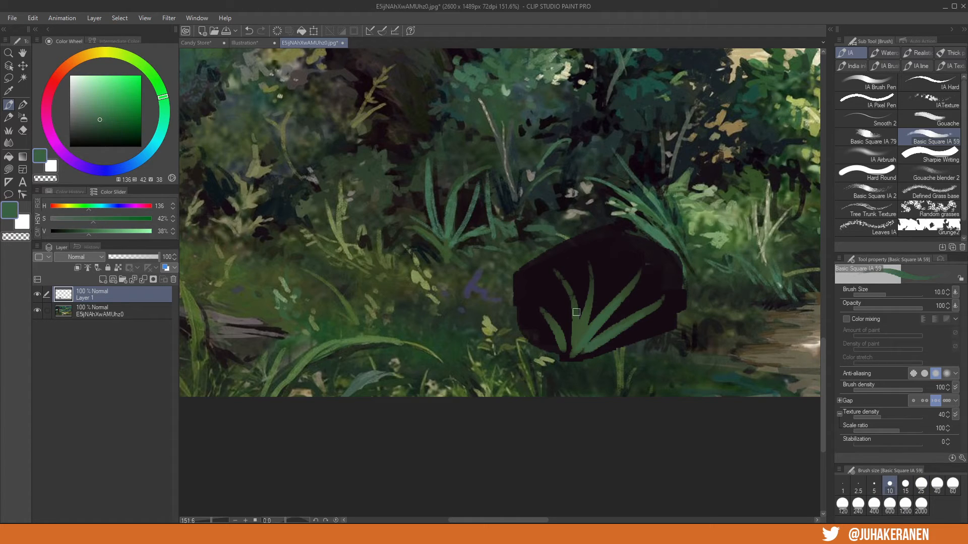
{"action": "left_click_drag", "start_coordinate": [574, 294], "coordinate": [577, 342]}
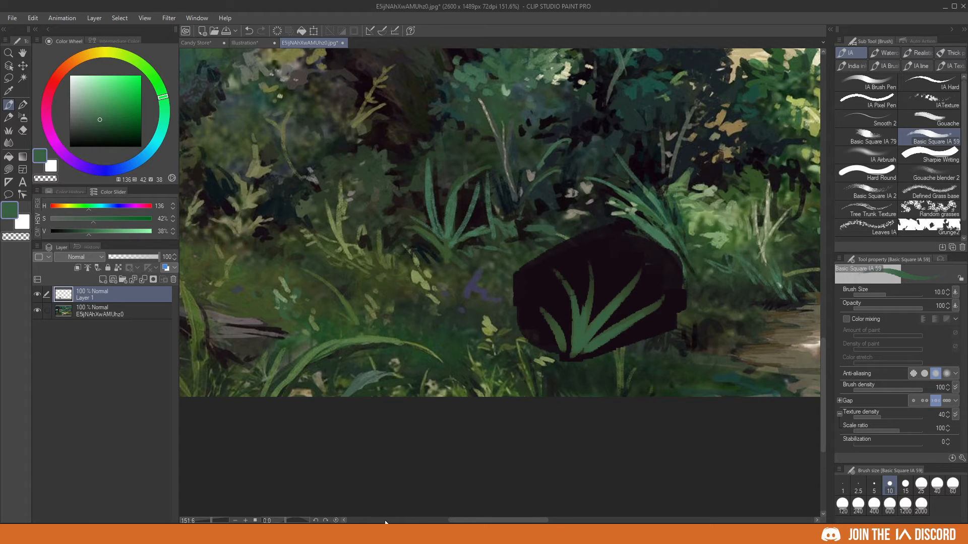
{"action": "left_click_drag", "start_coordinate": [635, 318], "coordinate": [630, 321]}
- Sample the near-black shadow colour and cut dark gaps between the blades near their base at brush size 5
{"action": "left_click", "coordinate": [448, 194], "text": "alt"}
{"action": "key", "text": "bracketleft"}
{"action": "left_click_drag", "start_coordinate": [574, 289], "coordinate": [572, 349]}
{"action": "key", "text": "ctrl+z"}
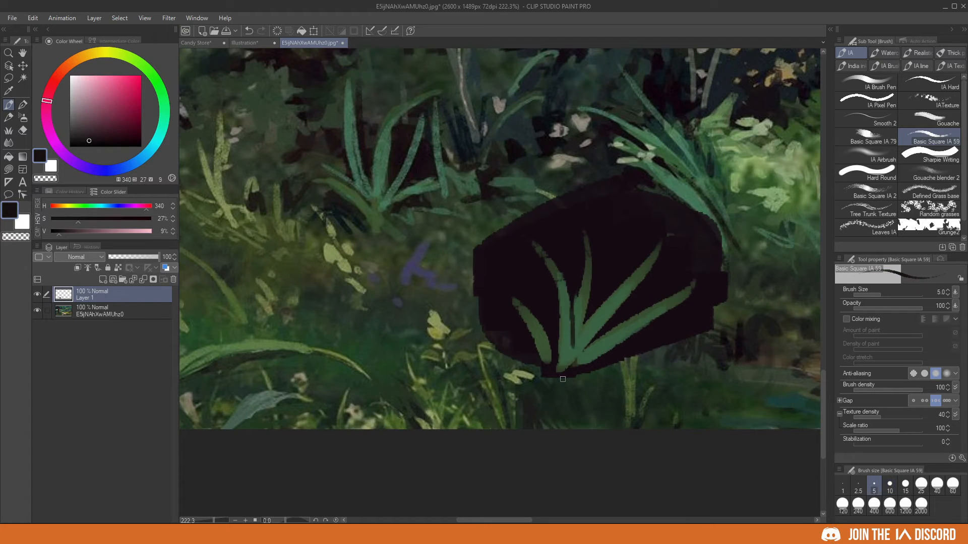
{"action": "left_click_drag", "start_coordinate": [600, 309], "coordinate": [567, 357]}
{"action": "mouse_move", "coordinate": [630, 357]}
{"action": "left_mouse_down"}
{"action": "mouse_move", "coordinate": [565, 395]}
{"action": "mouse_move", "coordinate": [622, 376]}
{"action": "mouse_move", "coordinate": [594, 370]}
{"action": "left_mouse_up"}
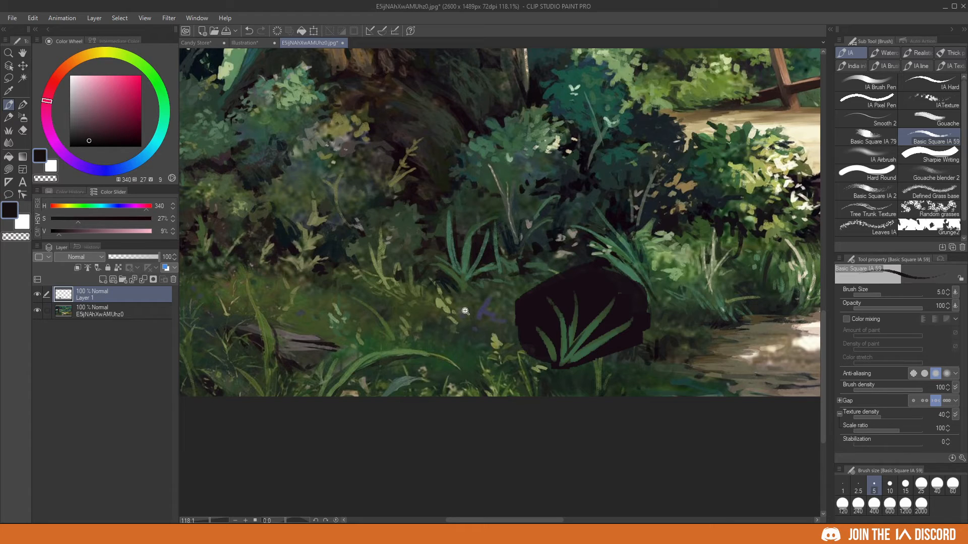
- Examine how the reference's grass clumps stand out against dark areas, and compare them with the painted sample clump
{"action": "left_click_drag", "start_coordinate": [465, 312], "coordinate": [427, 343]}
{"action": "scroll", "coordinate": [646, 326], "scroll_direction": "up", "scroll_amount": 7}
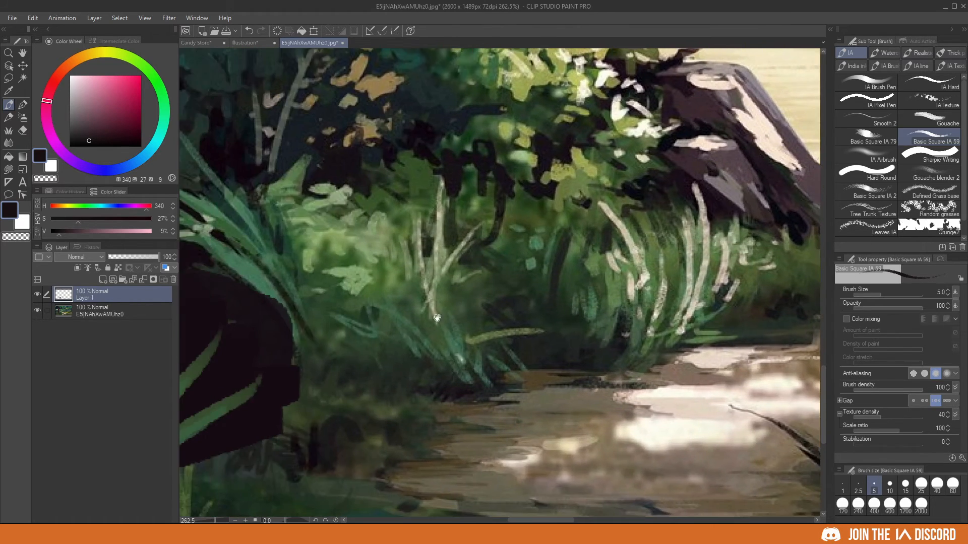
{"action": "left_click_drag", "start_coordinate": [437, 318], "coordinate": [904, 361]}
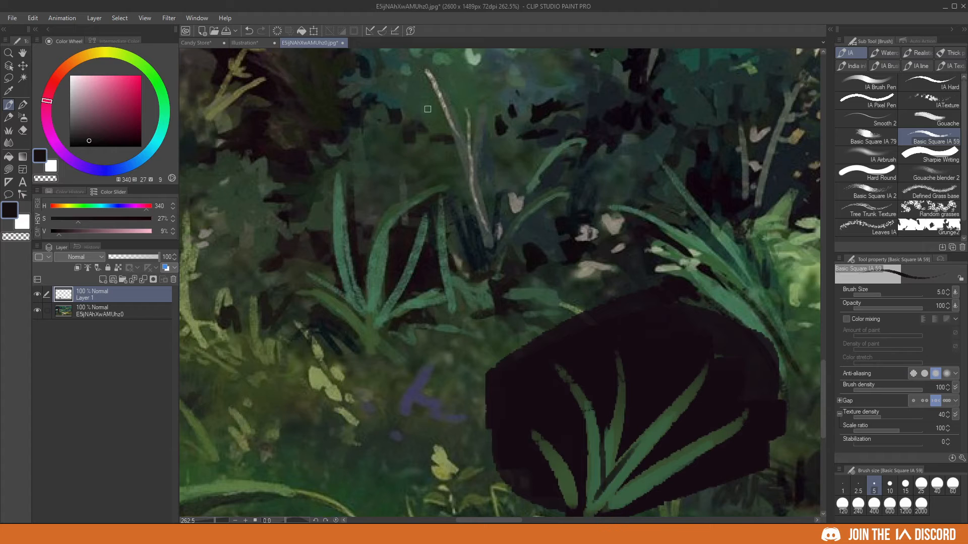
{"action": "mouse_move", "coordinate": [384, 290]}
{"action": "left_mouse_down"}
{"action": "mouse_move", "coordinate": [348, 270]}
{"action": "mouse_move", "coordinate": [423, 298]}
{"action": "mouse_move", "coordinate": [458, 285]}
{"action": "left_mouse_up"}
{"action": "key", "text": "ctrl+z"}
{"action": "left_click_drag", "start_coordinate": [503, 344], "coordinate": [487, 362]}
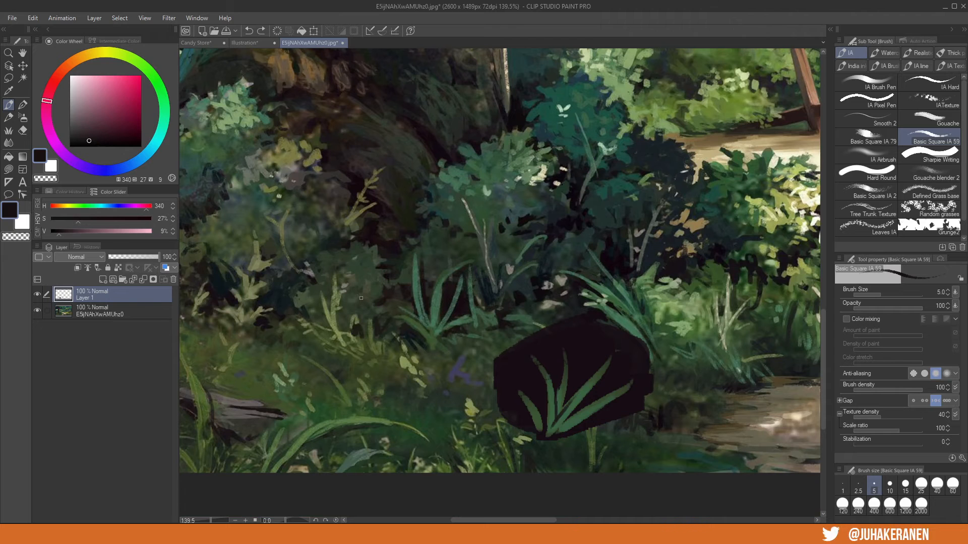
{"action": "scroll", "coordinate": [600, 365], "scroll_direction": "down", "scroll_amount": 4}
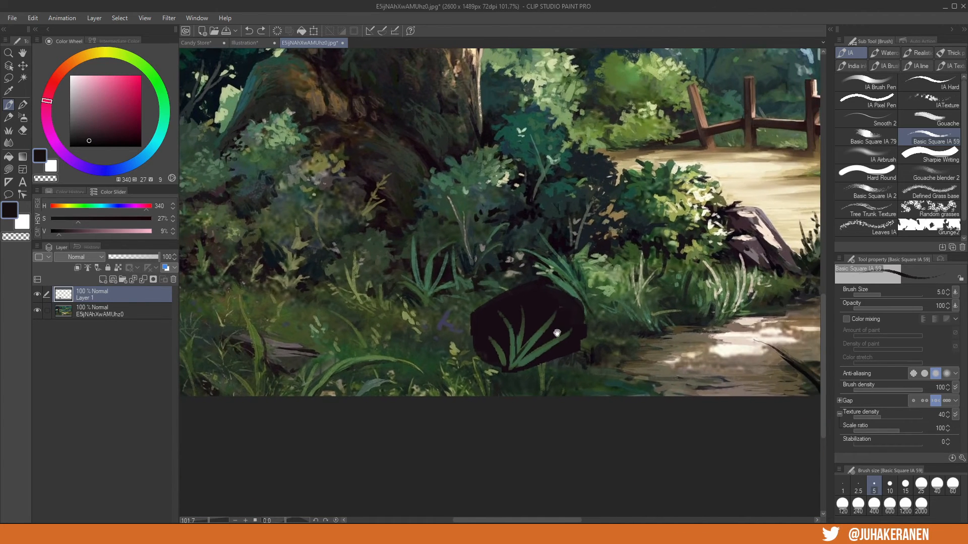
{"action": "scroll", "coordinate": [564, 362], "scroll_direction": "down", "scroll_amount": 2}
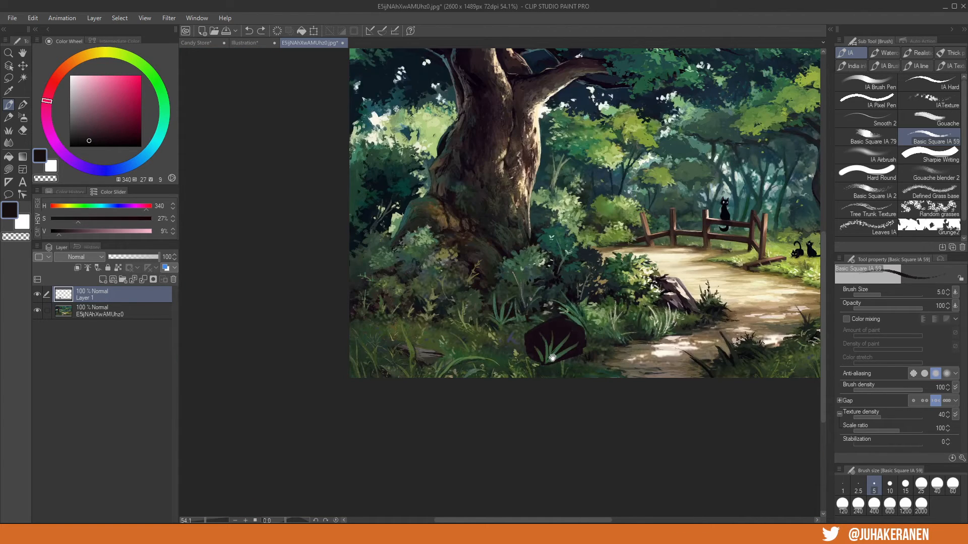
{"action": "scroll", "coordinate": [554, 361], "scroll_direction": "up", "scroll_amount": 4}
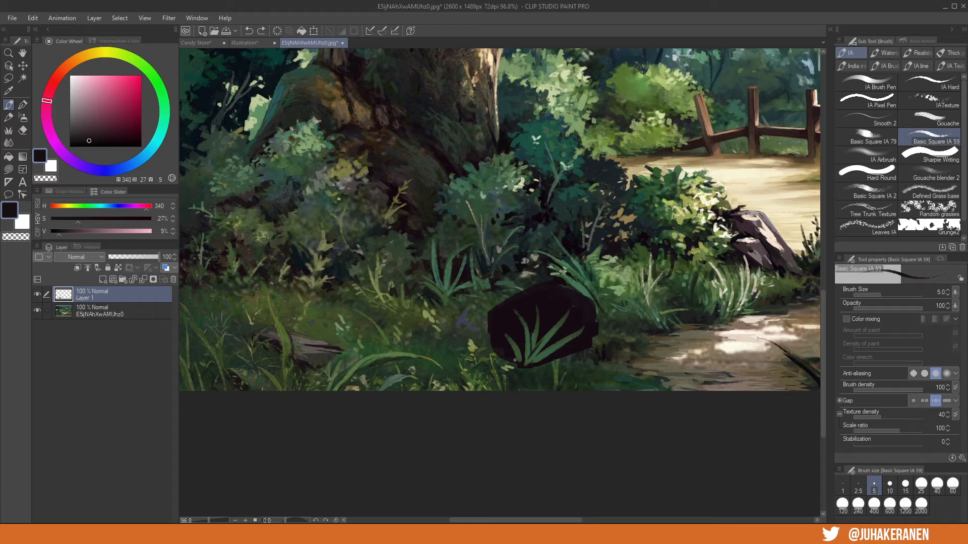
- Close the reference painting without saving and merge Layer 3 down into Layer 2 in the forest illustration
{"action": "key", "text": "ctrl+w"}
{"action": "key", "text": "n"}
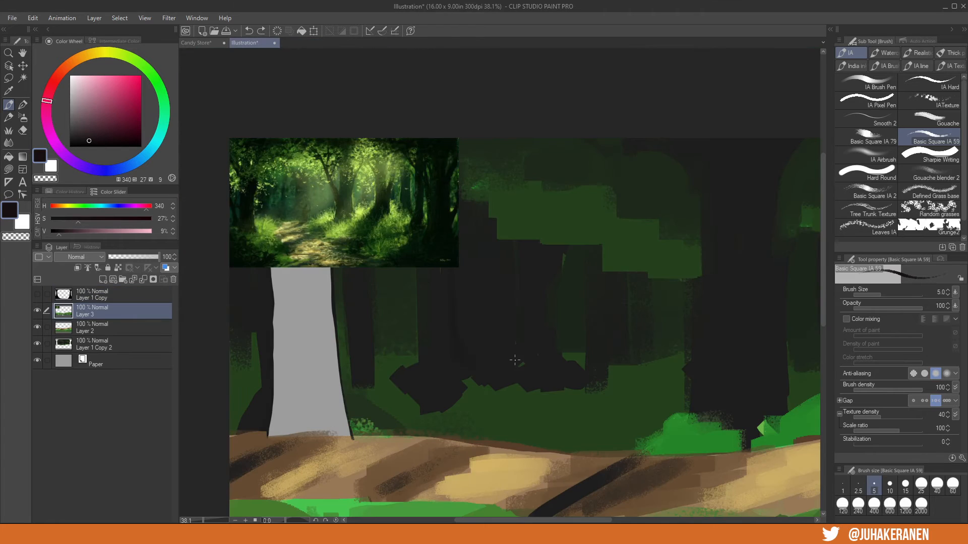
{"action": "left_click_drag", "start_coordinate": [547, 371], "coordinate": [472, 319]}
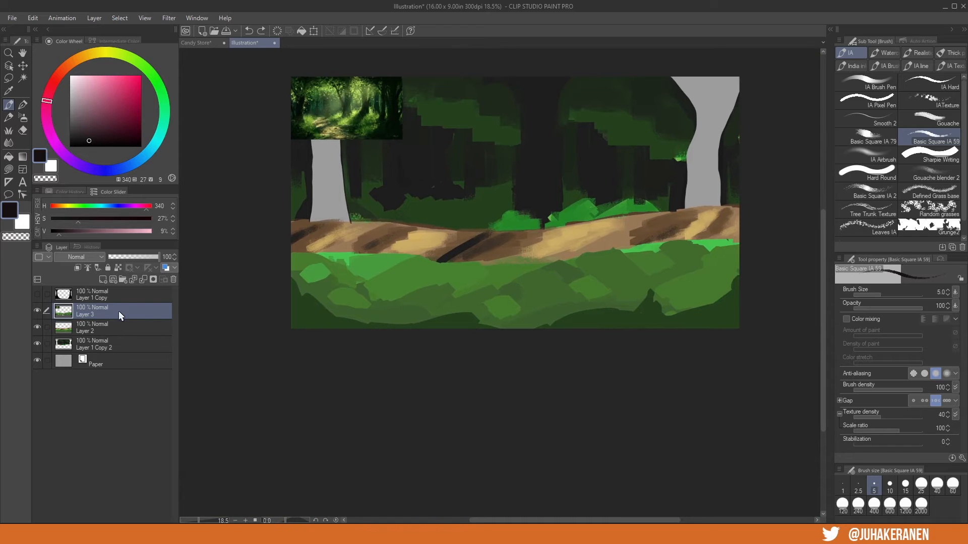
{"action": "key", "text": "ctrl+e"}
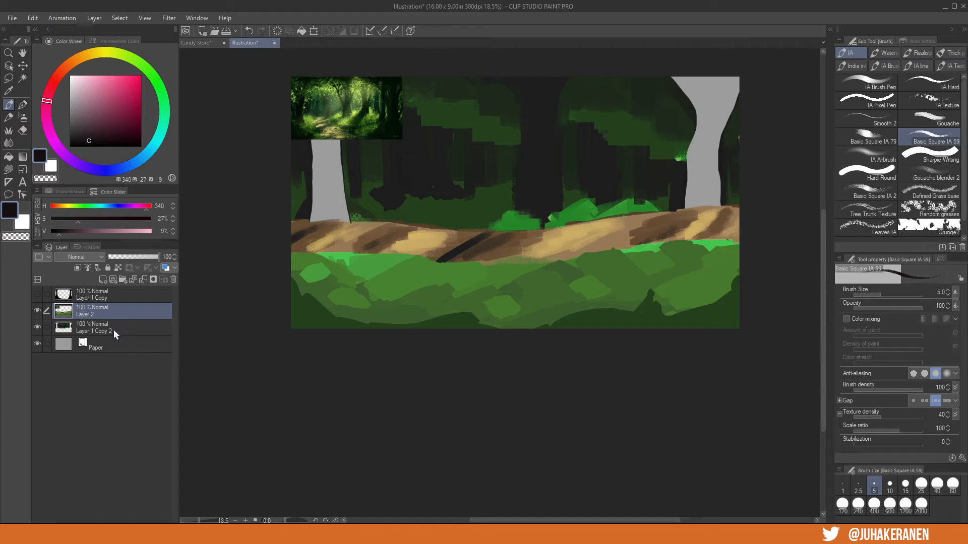
- Copy the small forest reference picture from Layer 2 onto its own layer and clear the selection
{"action": "key", "text": "m"}
{"action": "left_click_drag", "start_coordinate": [269, 62], "coordinate": [426, 148]}
{"action": "key", "text": "ctrl+c"}
{"action": "key", "text": "ctrl+v"}
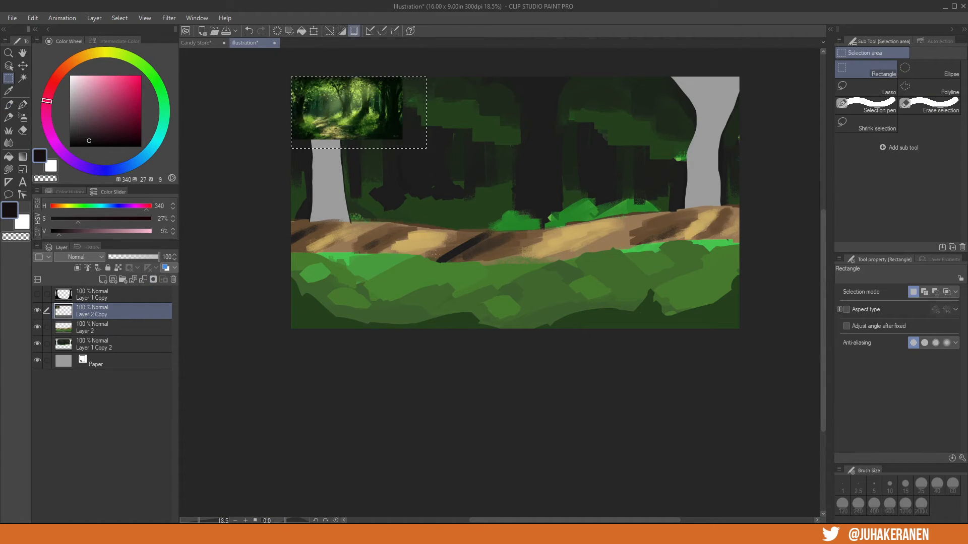
{"action": "key", "text": "ctrl+d"}
- Duplicate Layer 2 and darken the copy with Level Correction by lowering the midtones and the output highlights
{"action": "left_click", "coordinate": [81, 334]}
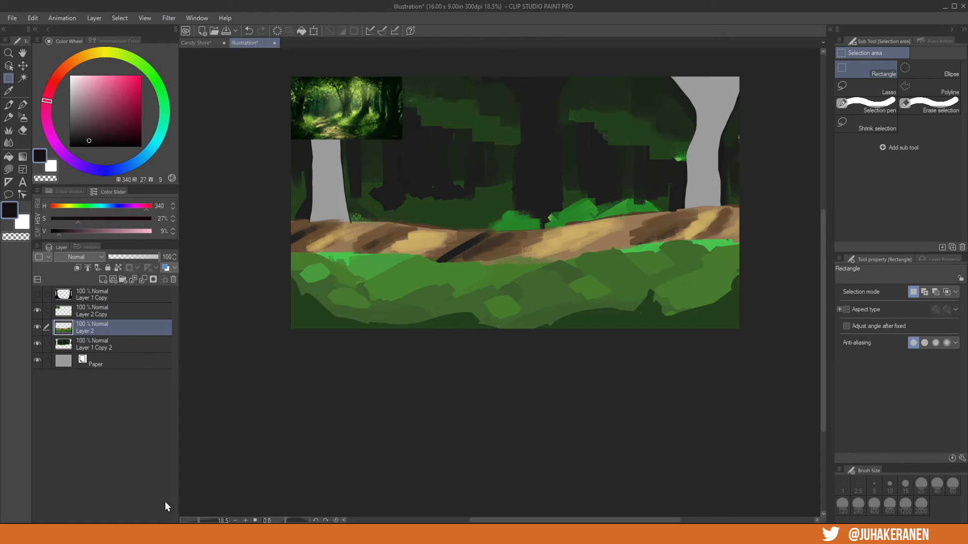
{"action": "key", "text": "ctrl+c"}
{"action": "key", "text": "ctrl+v"}
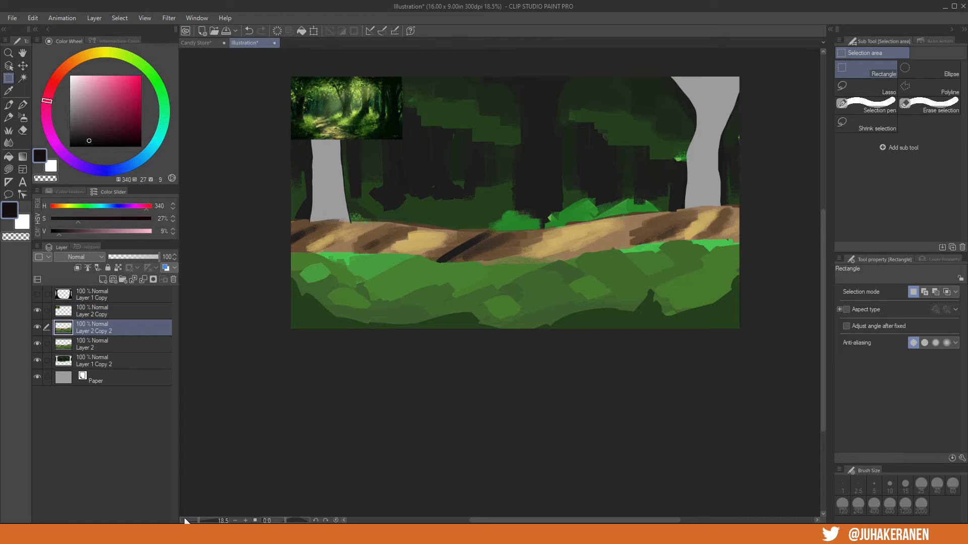
{"action": "key", "text": "ctrl+l"}
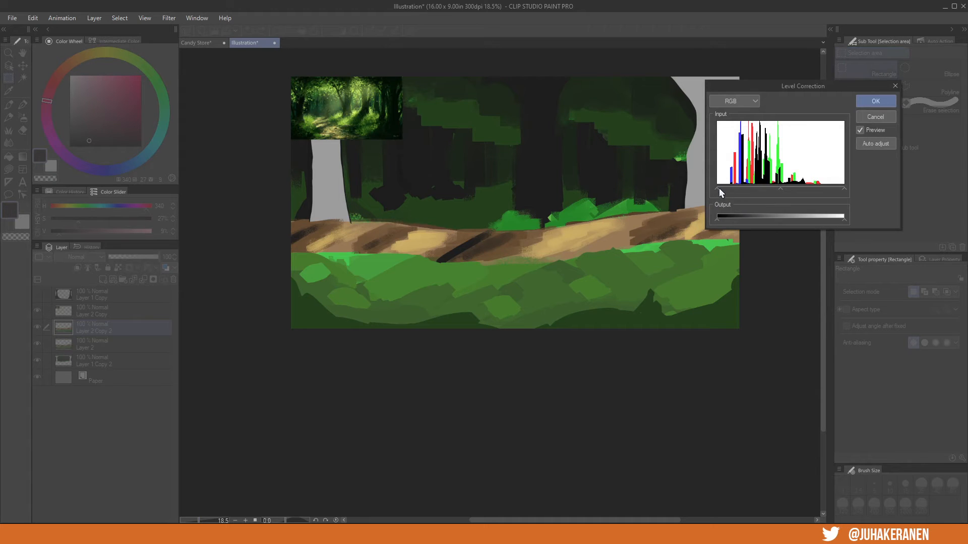
{"action": "left_click_drag", "start_coordinate": [719, 189], "coordinate": [728, 189]}
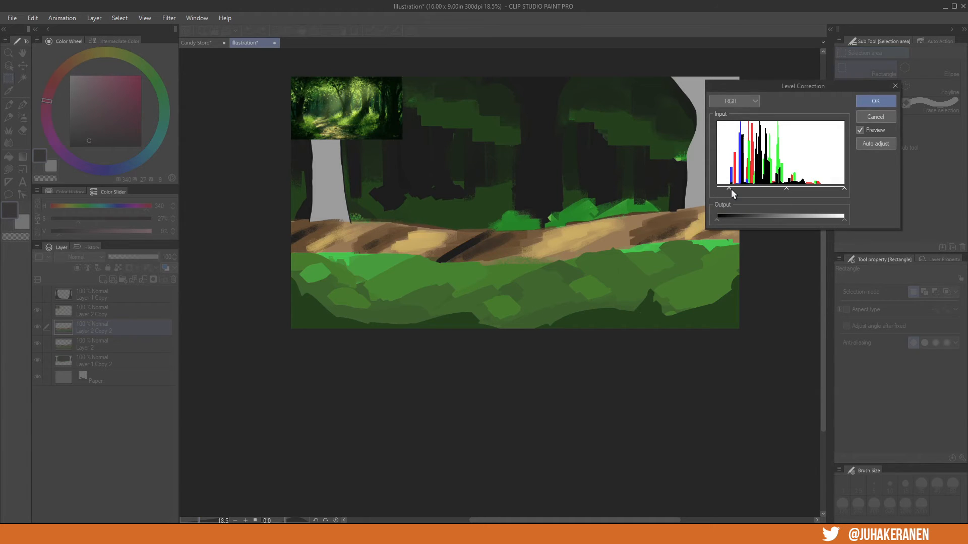
{"action": "left_click", "coordinate": [719, 220]}
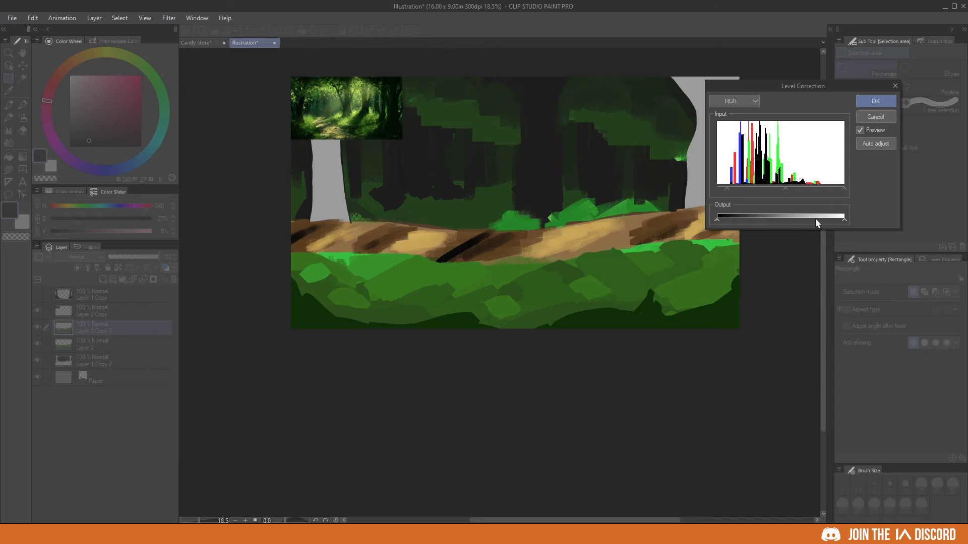
{"action": "left_click_drag", "start_coordinate": [728, 190], "coordinate": [717, 190]}
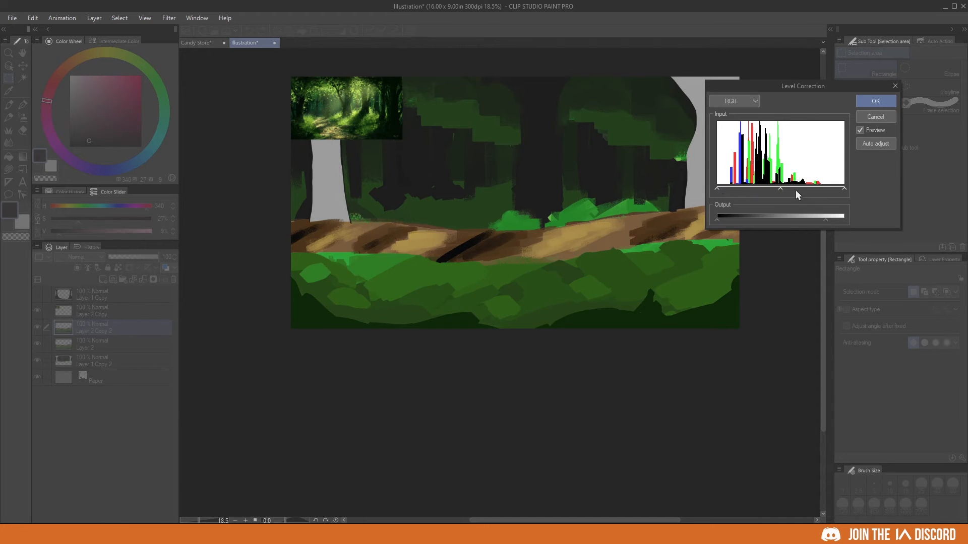
{"action": "left_click_drag", "start_coordinate": [783, 190], "coordinate": [798, 189]}
{"action": "left_click_drag", "start_coordinate": [826, 220], "coordinate": [816, 219]}
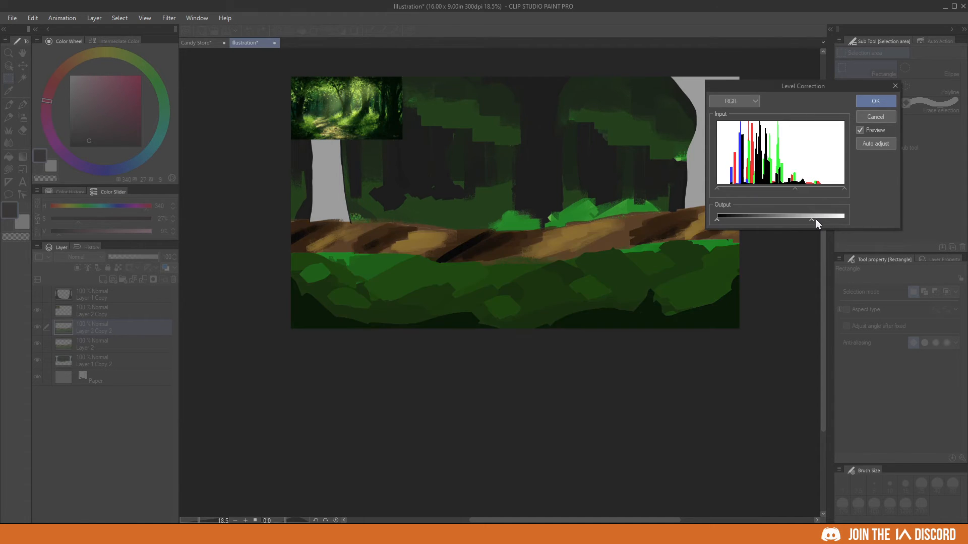
{"action": "left_click", "coordinate": [875, 102]}
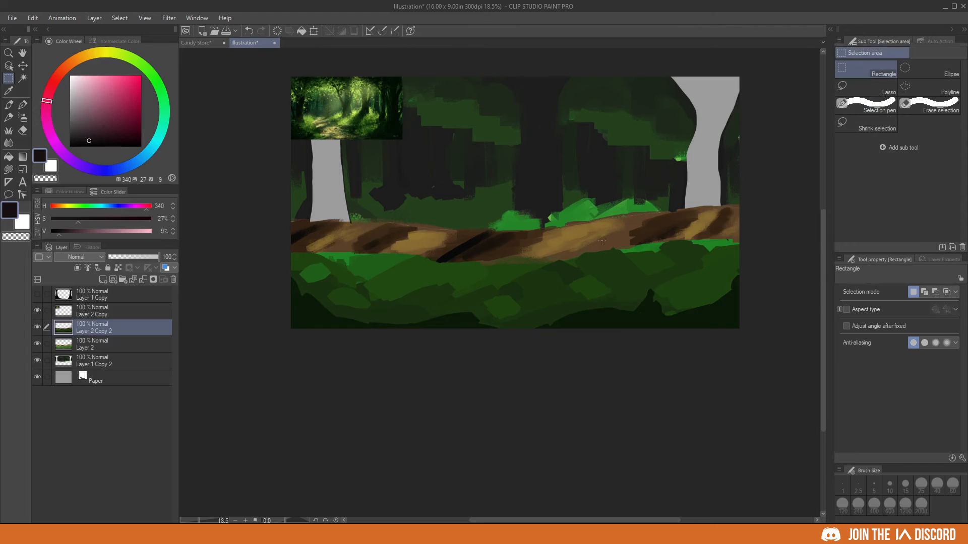
- Sample a mid green from the darkened ground, set the brush size to 25 and add a new layer above it
{"action": "key", "text": "b"}
{"action": "left_click", "coordinate": [360, 264], "text": "alt"}
{"action": "scroll", "coordinate": [352, 315], "scroll_direction": "up", "scroll_amount": 2}
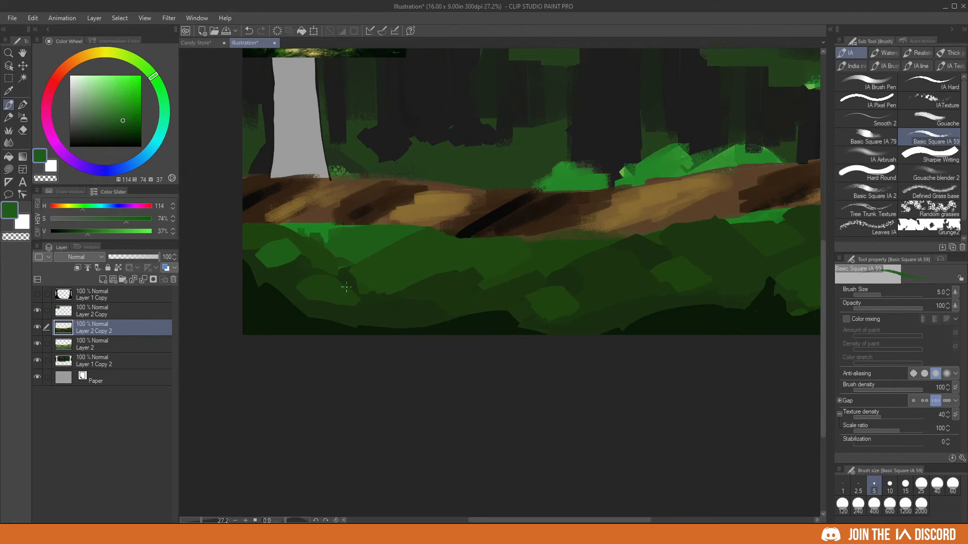
{"action": "key", "text": "bracketright"}
{"action": "key", "text": "bracketright"}
{"action": "key", "text": "bracketright"}
{"action": "scroll", "coordinate": [443, 350], "scroll_direction": "up", "scroll_amount": 2}
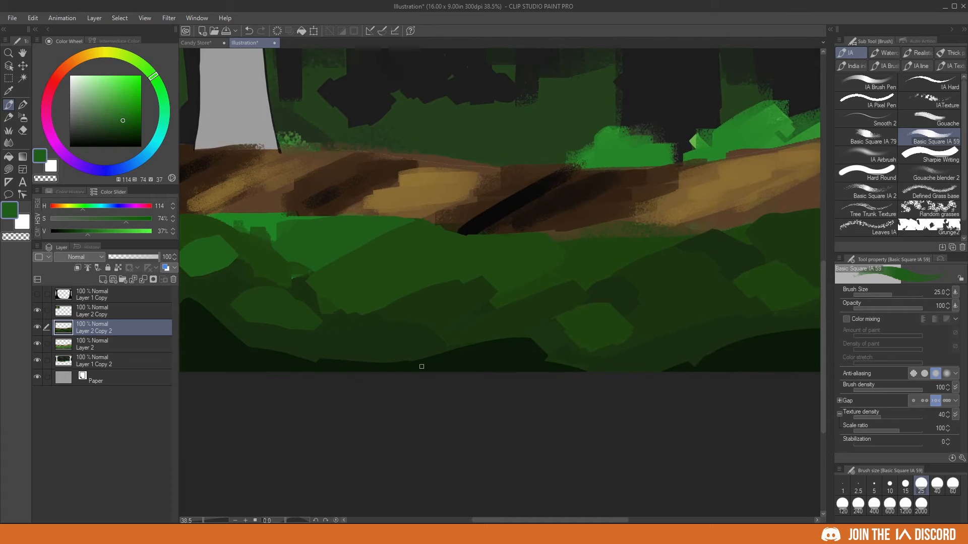
{"action": "key", "text": "ctrl+shift+n"}
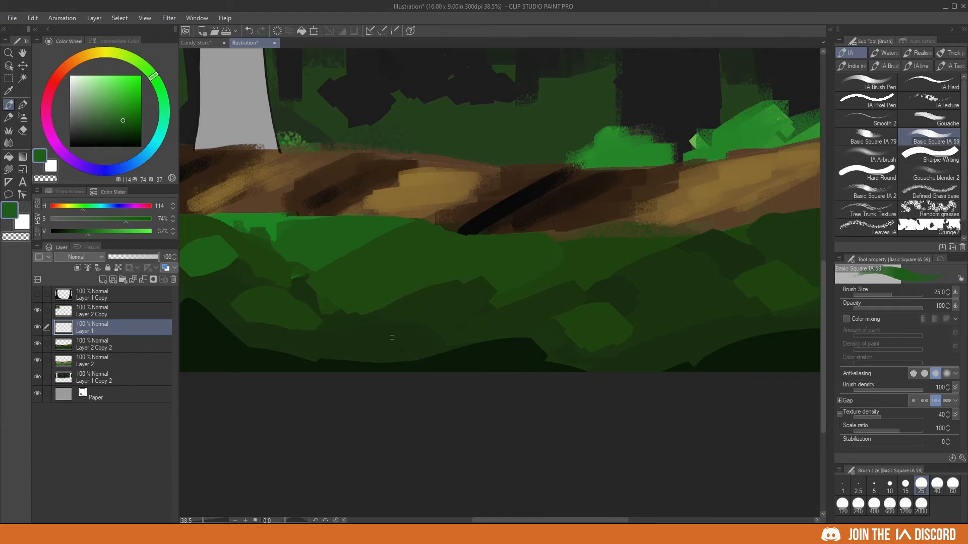
- Paint a first tuft of tapered grass blades at the dark lower edge of the ground
{"action": "mouse_move", "coordinate": [399, 360]}
{"action": "left_mouse_down"}
{"action": "mouse_move", "coordinate": [393, 327]}
{"action": "mouse_move", "coordinate": [404, 361]}
{"action": "left_mouse_up"}
{"action": "key", "text": "ctrl+z"}
{"action": "mouse_move", "coordinate": [404, 360]}
{"action": "left_mouse_down"}
{"action": "mouse_move", "coordinate": [410, 321]}
{"action": "mouse_move", "coordinate": [404, 363]}
{"action": "left_mouse_up"}
{"action": "mouse_move", "coordinate": [425, 294]}
{"action": "left_mouse_down"}
{"action": "mouse_move", "coordinate": [407, 347]}
{"action": "mouse_move", "coordinate": [409, 315]}
{"action": "mouse_move", "coordinate": [403, 334]}
{"action": "mouse_move", "coordinate": [406, 347]}
{"action": "mouse_move", "coordinate": [418, 334]}
{"action": "mouse_move", "coordinate": [415, 360]}
{"action": "mouse_move", "coordinate": [377, 360]}
{"action": "left_mouse_up"}
{"action": "left_click_drag", "start_coordinate": [440, 344], "coordinate": [428, 360]}
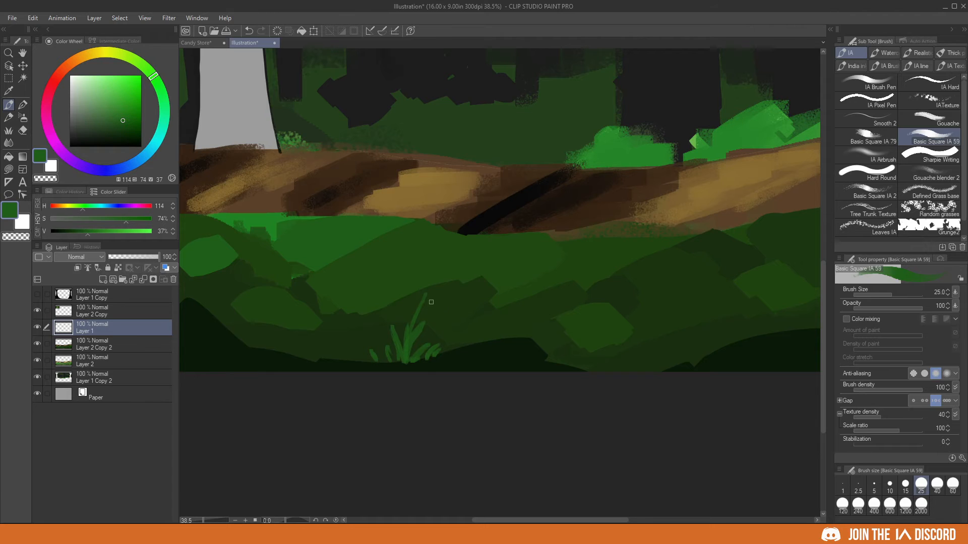
- Paint a second group of grass beside the first tuft, with a tall bent blade and several short blades
{"action": "mouse_move", "coordinate": [484, 311]}
{"action": "left_mouse_down"}
{"action": "mouse_move", "coordinate": [474, 296]}
{"action": "mouse_move", "coordinate": [456, 354]}
{"action": "mouse_move", "coordinate": [470, 313]}
{"action": "mouse_move", "coordinate": [492, 357]}
{"action": "left_mouse_up"}
{"action": "mouse_move", "coordinate": [514, 312]}
{"action": "left_mouse_down"}
{"action": "mouse_move", "coordinate": [494, 359]}
{"action": "mouse_move", "coordinate": [524, 358]}
{"action": "left_mouse_up"}
{"action": "mouse_move", "coordinate": [530, 345]}
{"action": "left_mouse_down"}
{"action": "mouse_move", "coordinate": [529, 358]}
{"action": "mouse_move", "coordinate": [540, 358]}
{"action": "left_mouse_up"}
{"action": "left_click_drag", "start_coordinate": [469, 339], "coordinate": [473, 356]}
{"action": "left_click_drag", "start_coordinate": [477, 339], "coordinate": [481, 356]}
{"action": "left_click_drag", "start_coordinate": [495, 336], "coordinate": [488, 376]}
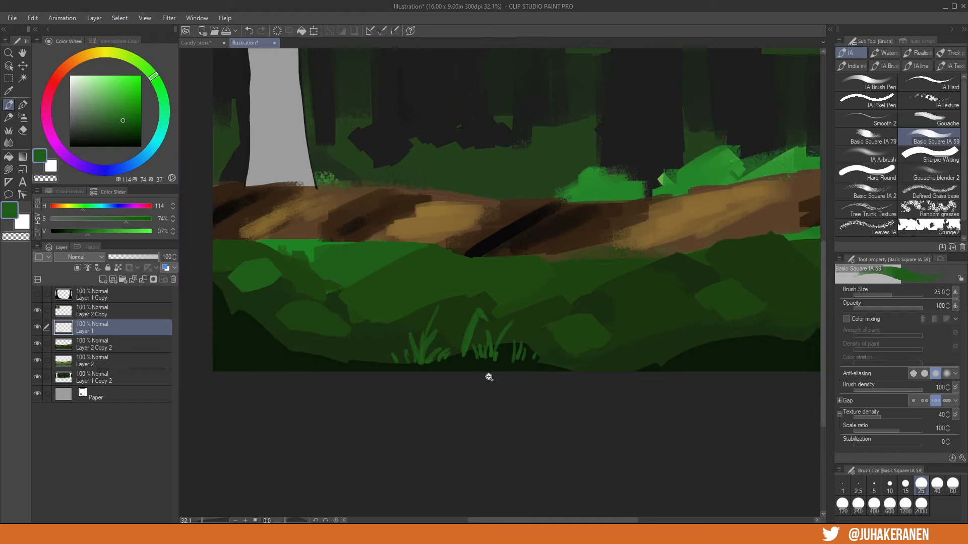
- Strengthen the first tuft's tall blade and extend the tuft outward with more short blades
{"action": "mouse_move", "coordinate": [413, 339]}
{"action": "left_mouse_down"}
{"action": "mouse_move", "coordinate": [461, 322]}
{"action": "mouse_move", "coordinate": [426, 363]}
{"action": "left_mouse_up"}
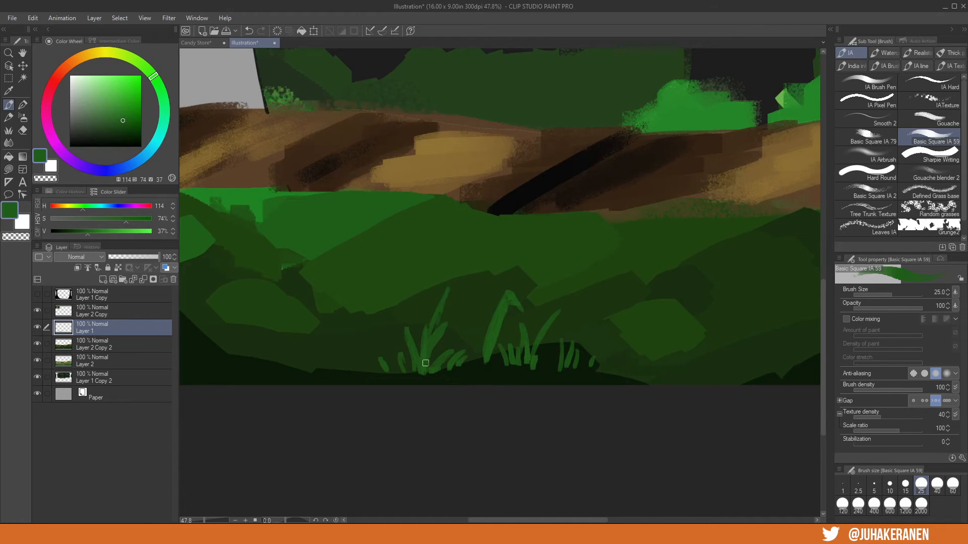
{"action": "key", "text": "ctrl+z"}
{"action": "left_click_drag", "start_coordinate": [448, 289], "coordinate": [431, 337]}
{"action": "mouse_move", "coordinate": [399, 358]}
{"action": "left_mouse_down"}
{"action": "mouse_move", "coordinate": [405, 372]}
{"action": "mouse_move", "coordinate": [373, 373]}
{"action": "left_mouse_up"}
{"action": "scroll", "coordinate": [529, 378], "scroll_direction": "down", "scroll_amount": 2}
{"action": "left_click_drag", "start_coordinate": [529, 378], "coordinate": [473, 334]}
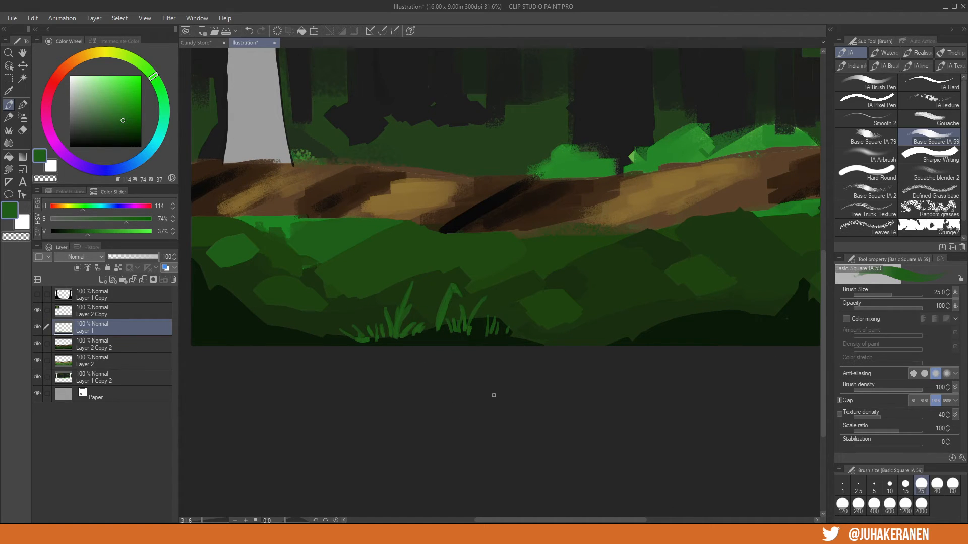
- Duplicate the grass layer three times and spread the copies along the whole lower edge of the illustration
{"action": "scroll", "coordinate": [432, 352], "scroll_direction": "down", "scroll_amount": 2}
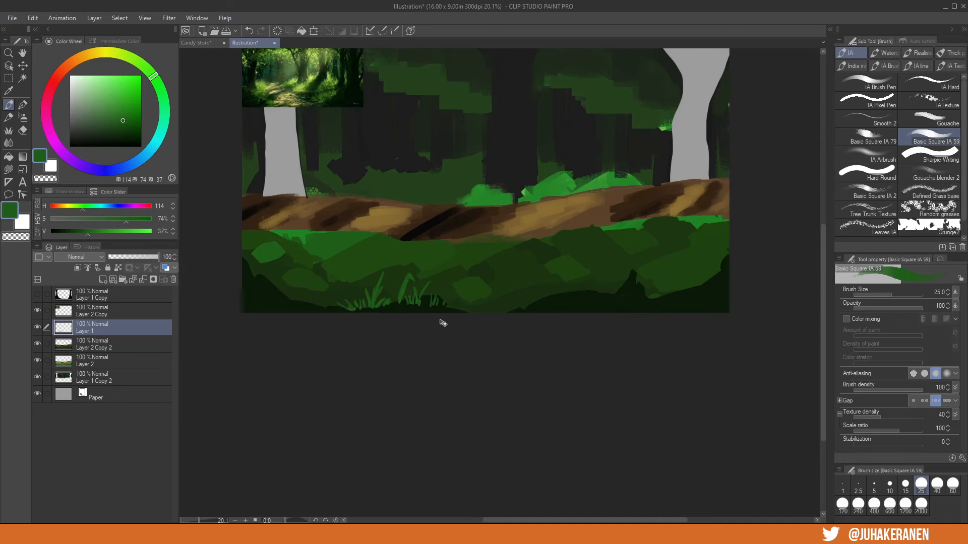
{"action": "key", "text": "ctrl+c"}
{"action": "key", "text": "ctrl+v"}
{"action": "mouse_move", "coordinate": [638, 304]}
{"action": "left_mouse_down"}
{"action": "mouse_move", "coordinate": [706, 295]}
{"action": "mouse_move", "coordinate": [573, 313]}
{"action": "mouse_move", "coordinate": [311, 298]}
{"action": "left_mouse_up"}
{"action": "key", "text": "ctrl+v"}
{"action": "key", "text": "ctrl+v"}
{"action": "key", "text": "ctrl+t"}
{"action": "key", "text": "Return"}
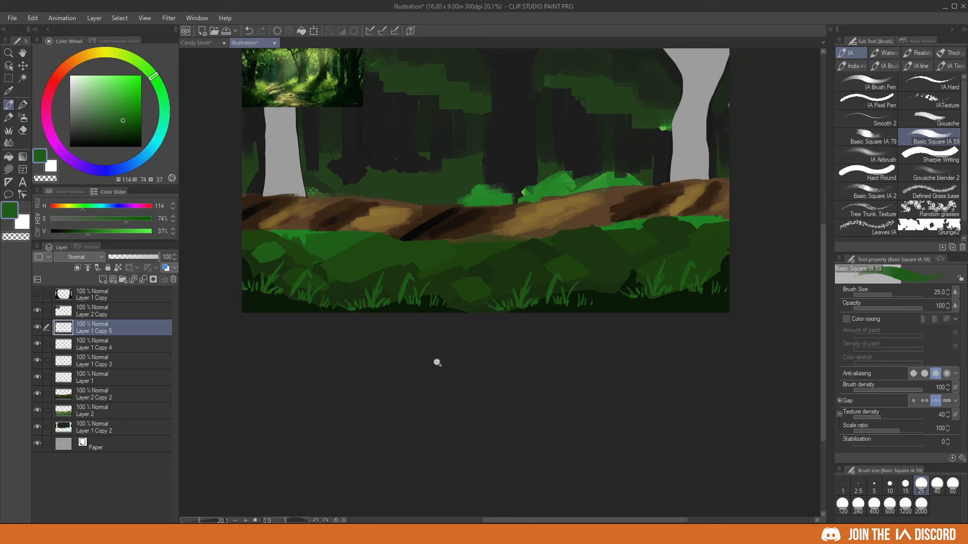
- Merge the three grass copies down into Layer 1 and add a new layer above it
{"action": "scroll", "coordinate": [472, 355], "scroll_direction": "up", "scroll_amount": 1}
{"action": "key", "text": "ctrl+e"}
{"action": "key", "text": "ctrl+e"}
{"action": "key", "text": "ctrl+e"}
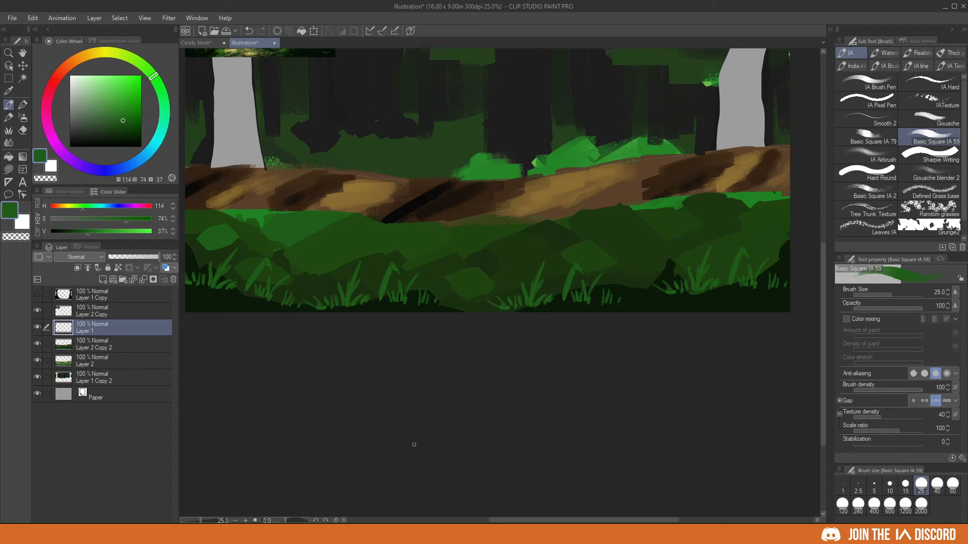
{"action": "key", "text": "ctrl+shift+n"}
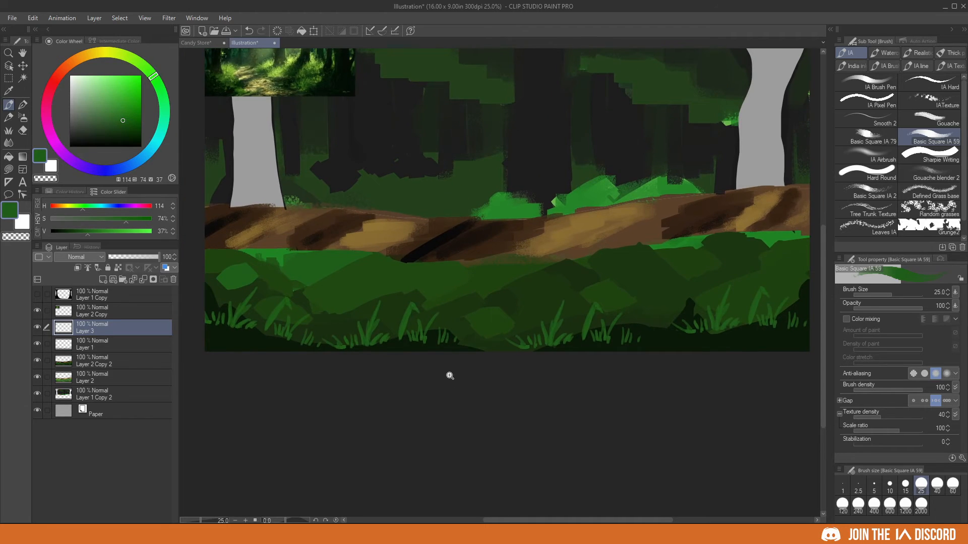
{"action": "scroll", "coordinate": [469, 377], "scroll_direction": "up", "scroll_amount": 1}
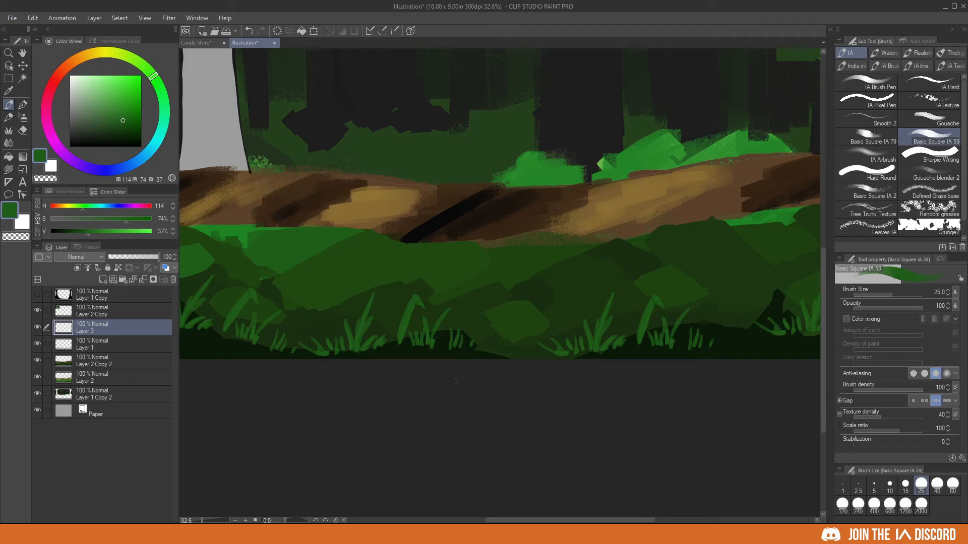
- Switch to the Random grasses brush and try a stroke over the grassy ground
{"action": "left_click", "coordinate": [929, 212]}
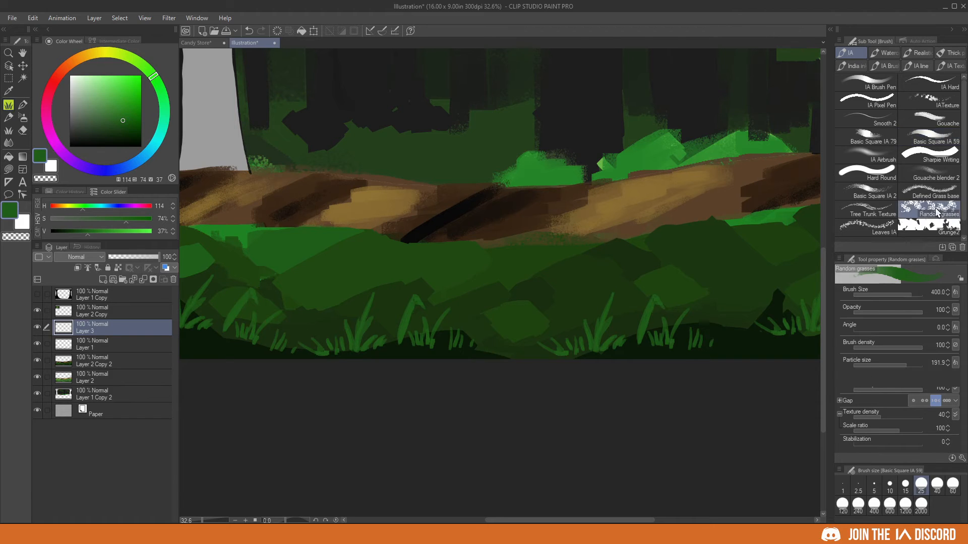
{"action": "mouse_move", "coordinate": [644, 237]}
{"action": "left_mouse_down"}
{"action": "mouse_move", "coordinate": [696, 241]}
{"action": "mouse_move", "coordinate": [546, 278]}
{"action": "mouse_move", "coordinate": [487, 271]}
{"action": "mouse_move", "coordinate": [596, 283]}
{"action": "mouse_move", "coordinate": [586, 274]}
{"action": "mouse_move", "coordinate": [710, 268]}
{"action": "left_mouse_up"}
- Undo the test stroke, the extra layer, the grass copies and all hand-painted tufts back to the empty Layer 1
{"action": "key", "text": "ctrl+z"}
{"action": "key", "text": "ctrl+z"}
{"action": "key", "text": "ctrl+z"}
{"action": "key", "text": "ctrl+z"}
{"action": "key", "text": "ctrl+z"}
{"action": "key", "text": "ctrl+z"}
{"action": "key", "text": "ctrl+z"}
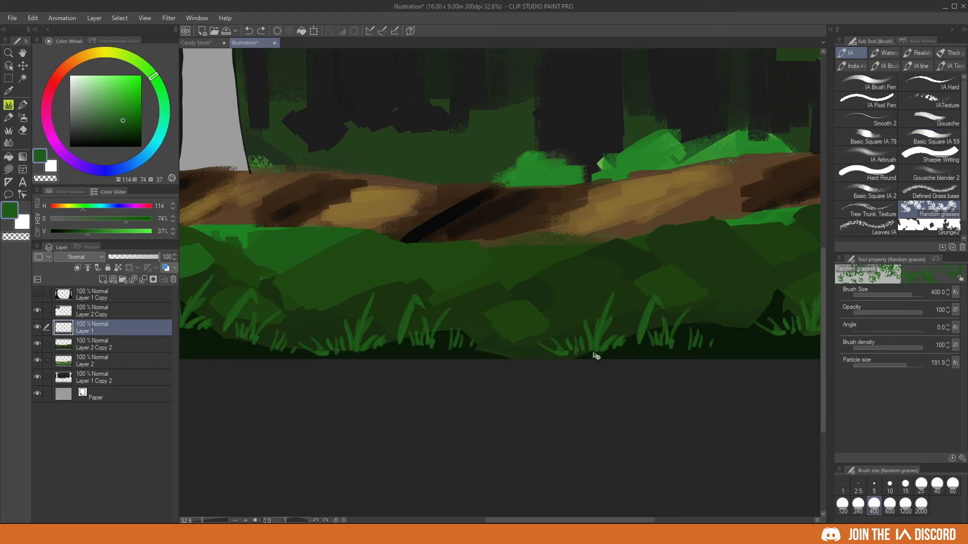
{"action": "key", "text": "ctrl+z"}
{"action": "key", "text": "ctrl+z"}
{"action": "key", "text": "ctrl+z"}
{"action": "key", "text": "ctrl+z"}
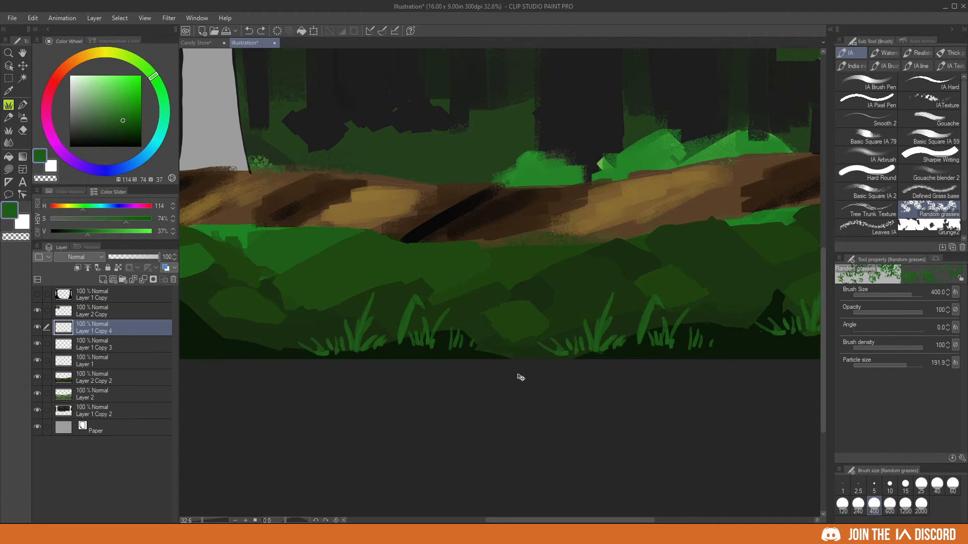
{"action": "scroll", "coordinate": [453, 380], "scroll_direction": "down", "scroll_amount": 5}
{"action": "key", "text": "ctrl+z"}
{"action": "key", "text": "ctrl+z"}
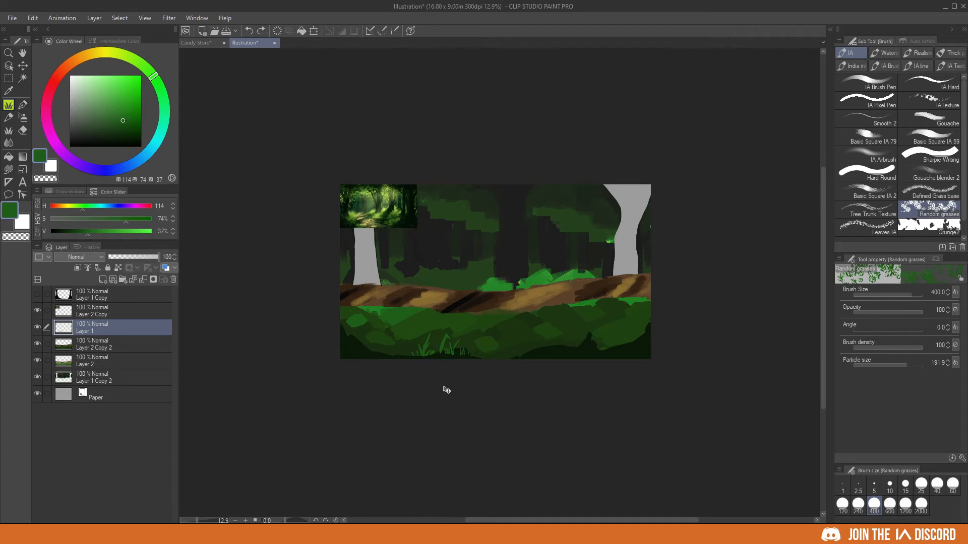
{"action": "key", "text": "ctrl+z"}
{"action": "key", "text": "ctrl+z"}
- Paint random grasses along the border between the dirt path and the grassy ground, in sampled greens at brush size 240
{"action": "scroll", "coordinate": [438, 377], "scroll_direction": "up", "scroll_amount": 2}
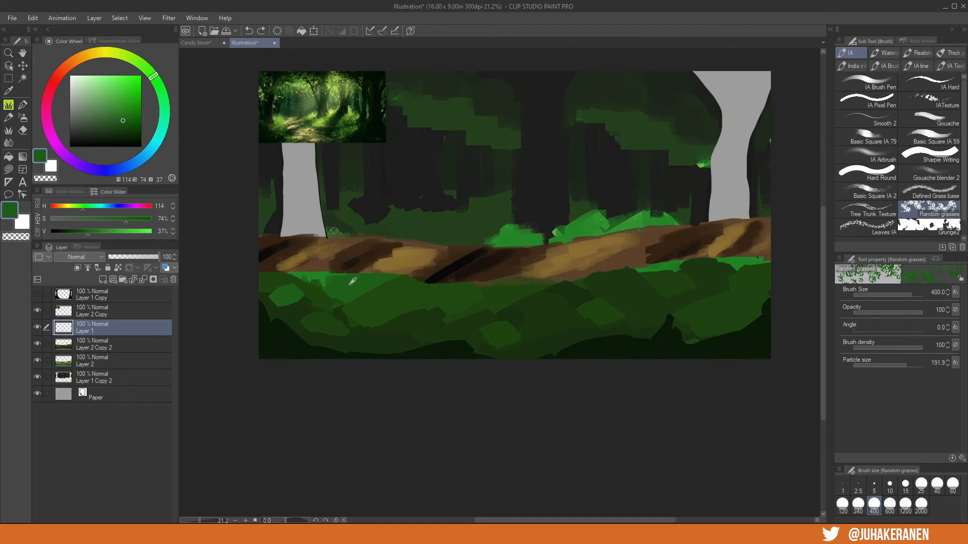
{"action": "key", "text": "bracketleft"}
{"action": "mouse_move", "coordinate": [335, 277]}
{"action": "left_mouse_down"}
{"action": "mouse_move", "coordinate": [393, 274]}
{"action": "mouse_move", "coordinate": [371, 281]}
{"action": "mouse_move", "coordinate": [428, 296]}
{"action": "mouse_move", "coordinate": [471, 295]}
{"action": "mouse_move", "coordinate": [409, 289]}
{"action": "mouse_move", "coordinate": [492, 291]}
{"action": "left_mouse_up"}
{"action": "left_click", "coordinate": [410, 287], "text": "alt"}
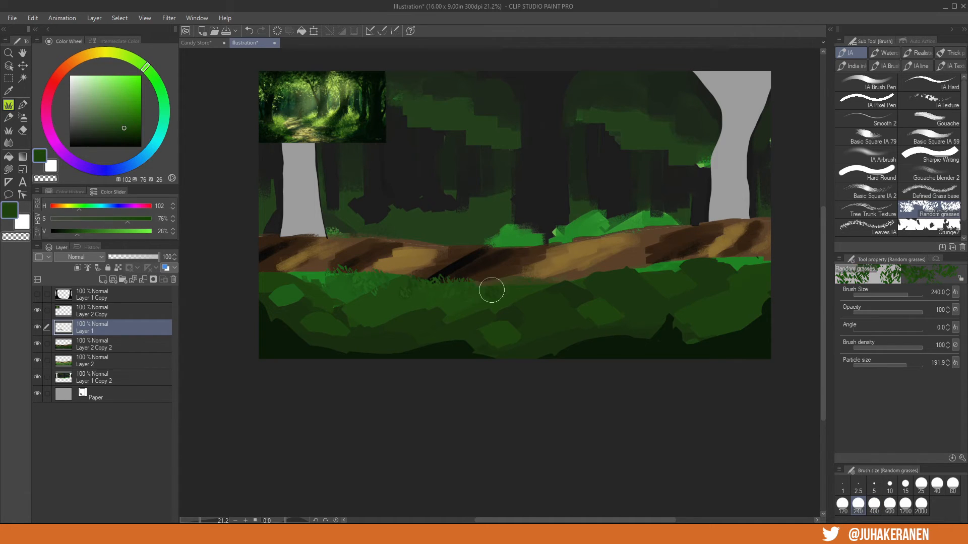
{"action": "left_click", "coordinate": [566, 284], "text": "alt"}
{"action": "mouse_move", "coordinate": [567, 284]}
{"action": "left_mouse_down"}
{"action": "mouse_move", "coordinate": [596, 292]}
{"action": "mouse_move", "coordinate": [651, 275]}
{"action": "mouse_move", "coordinate": [614, 275]}
{"action": "mouse_move", "coordinate": [699, 281]}
{"action": "left_mouse_up"}
- Extend the random grasses to both ends of the path border and down over the upper ground, resampling local greens
{"action": "left_click", "coordinate": [633, 278], "text": "alt"}
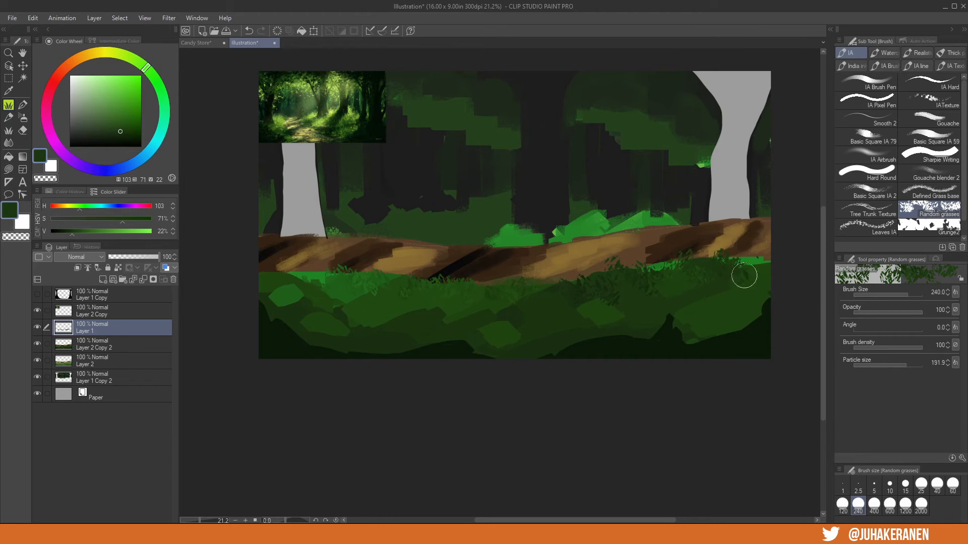
{"action": "left_click", "coordinate": [751, 265], "text": "alt"}
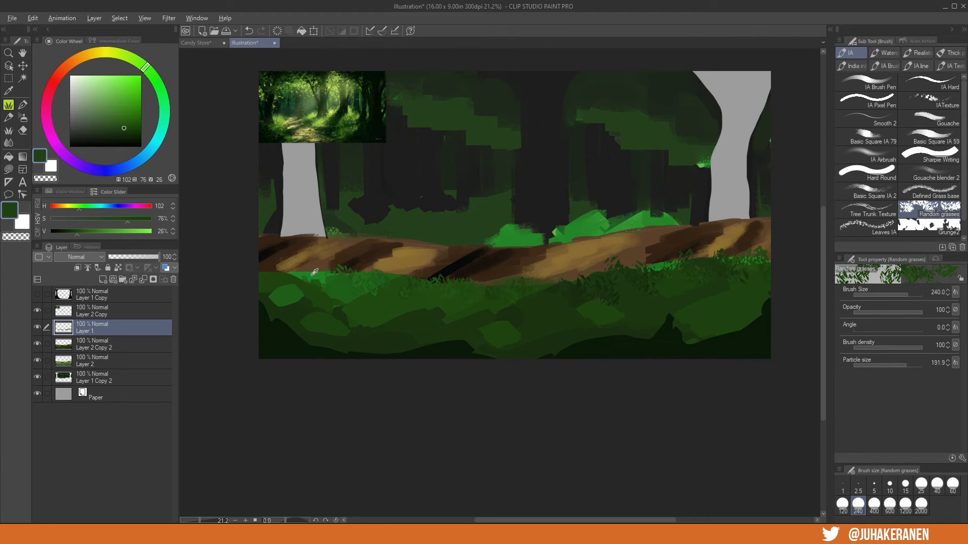
{"action": "left_click_drag", "start_coordinate": [314, 272], "coordinate": [269, 276]}
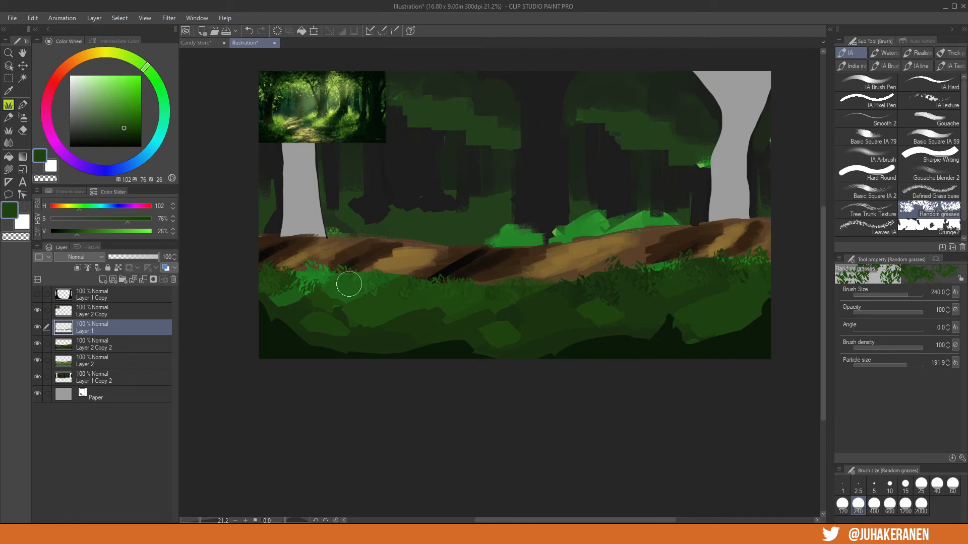
{"action": "left_click", "coordinate": [298, 292], "text": "alt"}
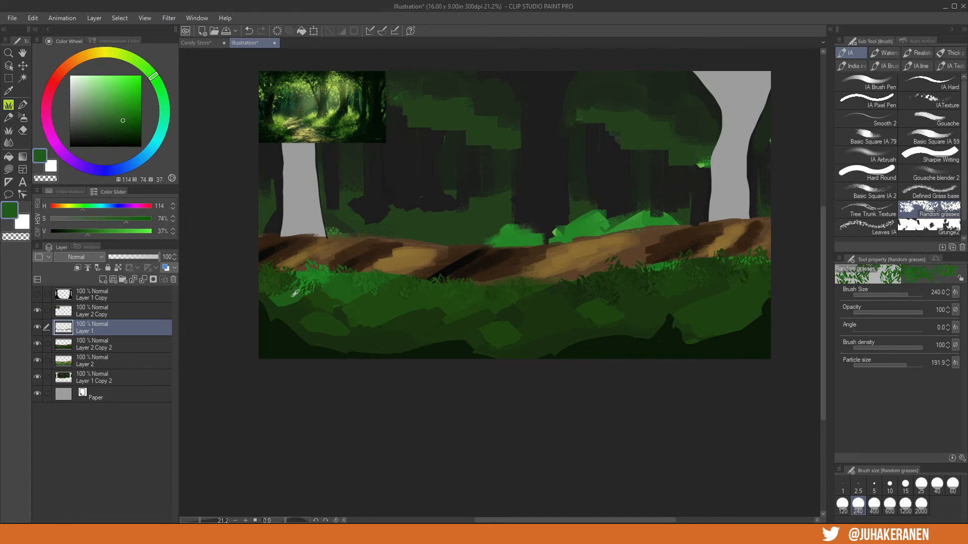
{"action": "left_click", "coordinate": [397, 305], "text": "alt"}
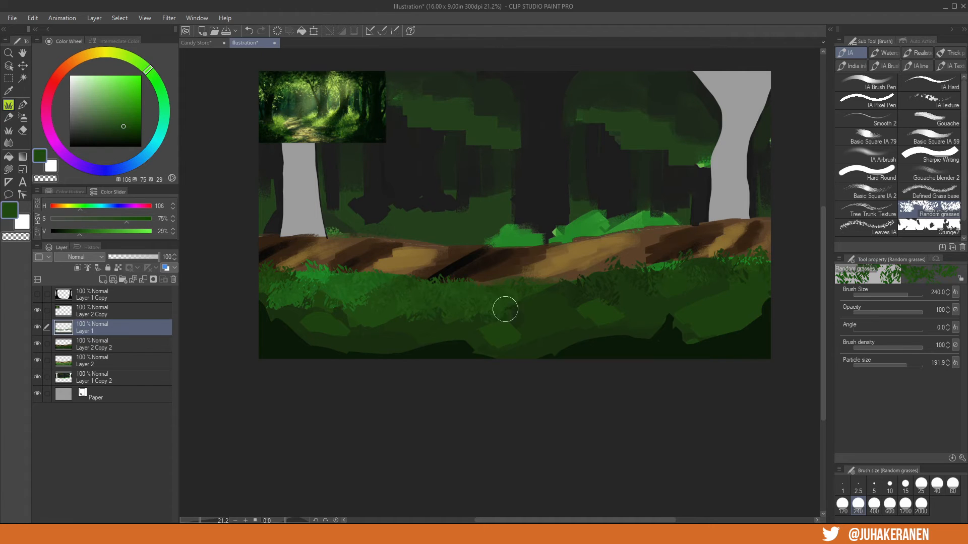
- Paint random grasses at brush size 240 across the middle of the ground and its left side, resampling local greens
{"action": "left_click", "coordinate": [552, 300], "text": "alt"}
{"action": "left_click", "coordinate": [610, 307], "text": "alt"}
{"action": "left_click", "coordinate": [656, 292], "text": "alt"}
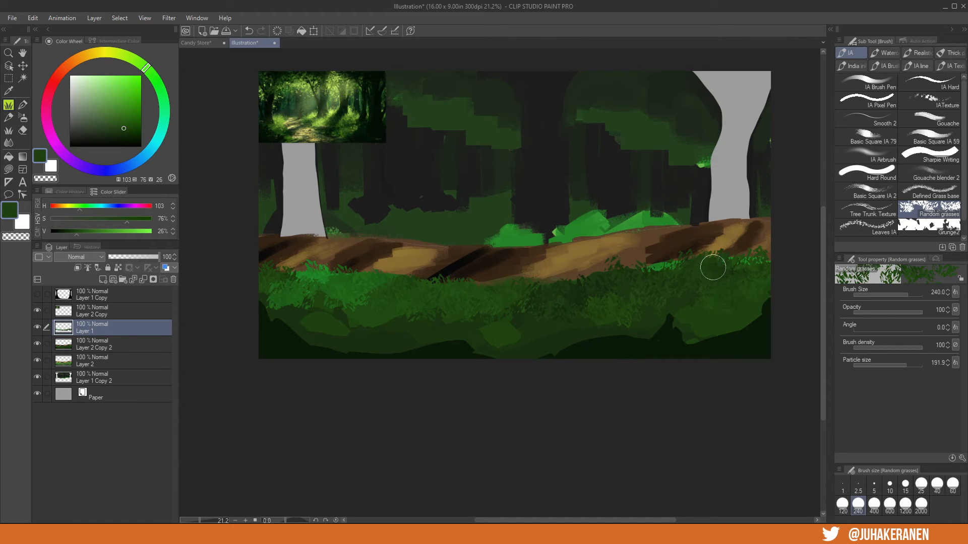
{"action": "left_click", "coordinate": [342, 281], "text": "alt"}
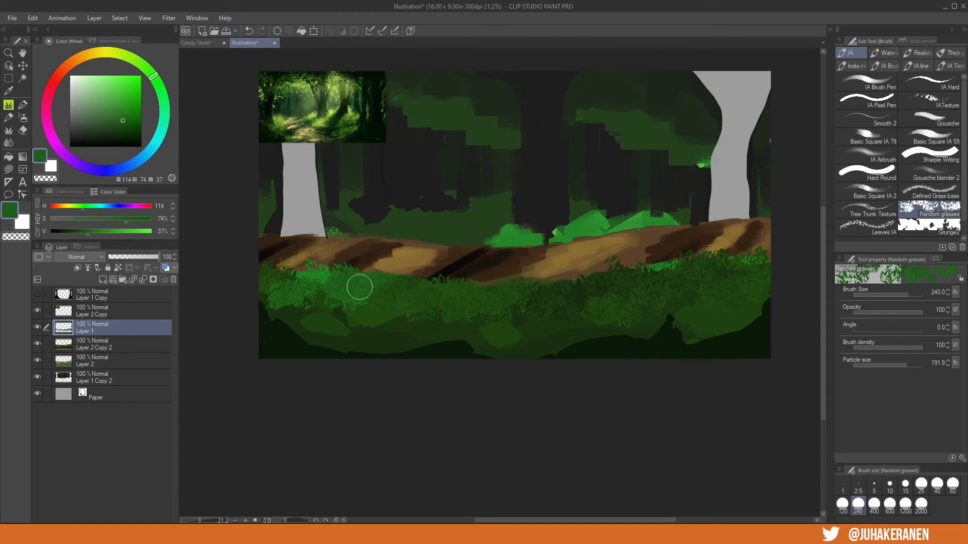
{"action": "left_click", "coordinate": [275, 311], "text": "alt"}
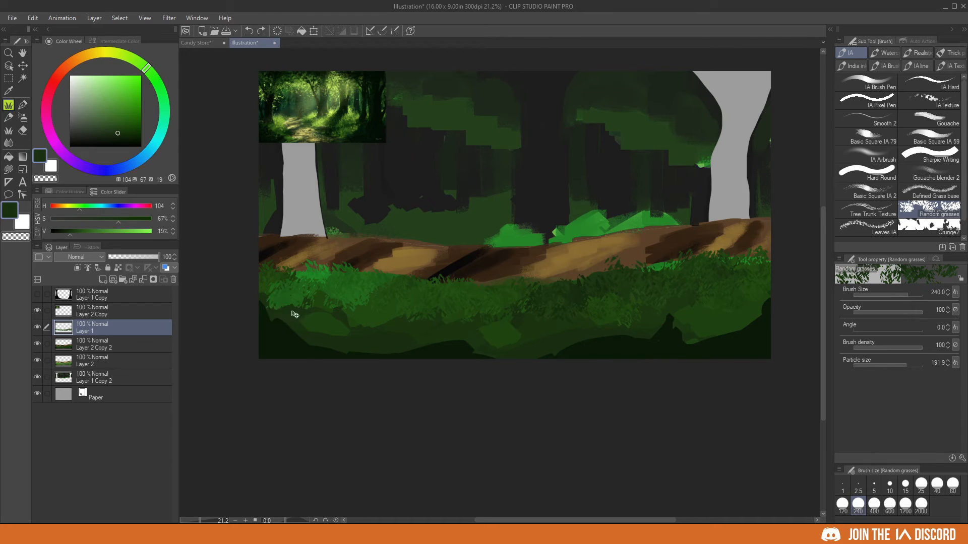
- Cover the lower ground with random grasses in sampled dark greens, at brush size 400 on the left and 240 toward the right
{"action": "key", "text": "bracketright"}
{"action": "left_click", "coordinate": [347, 325], "text": "alt"}
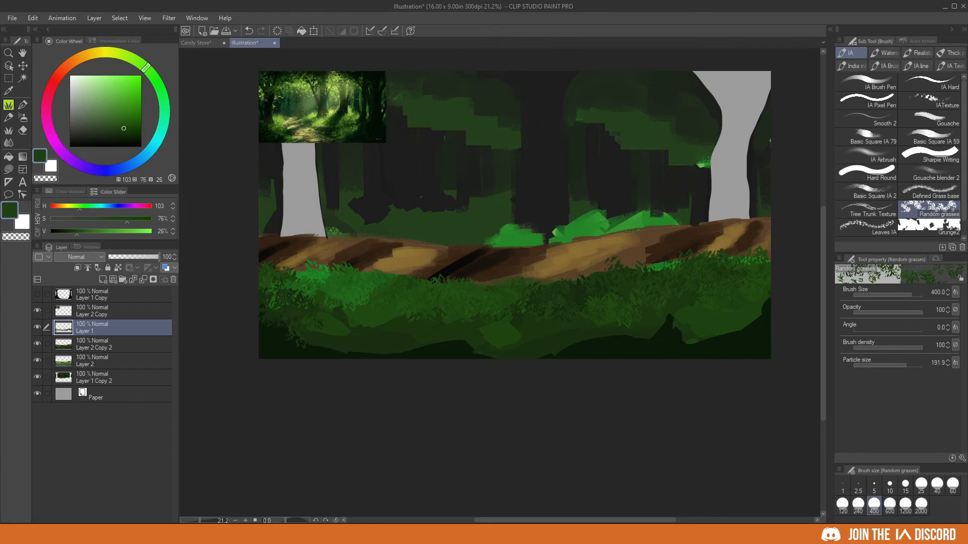
{"action": "left_click", "coordinate": [374, 317], "text": "alt"}
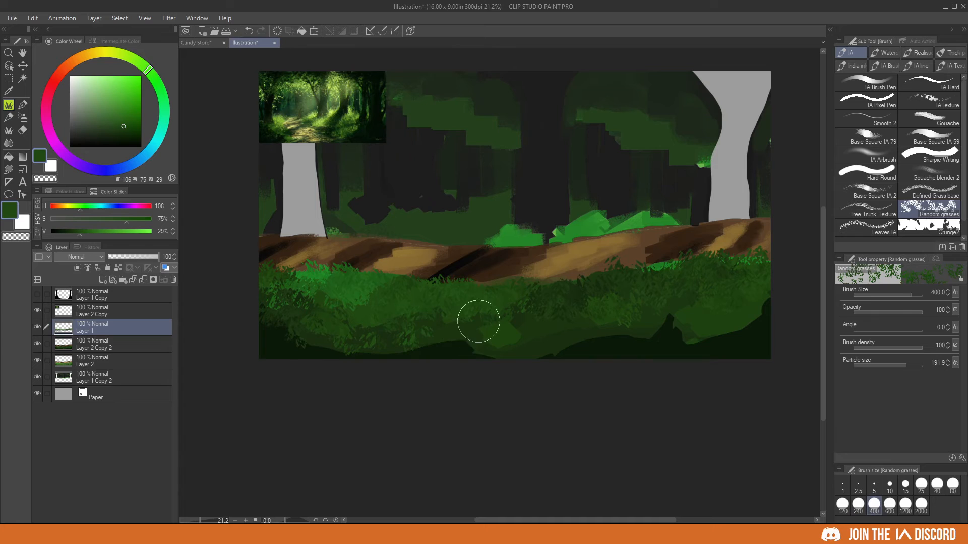
{"action": "left_click", "coordinate": [441, 331], "text": "alt"}
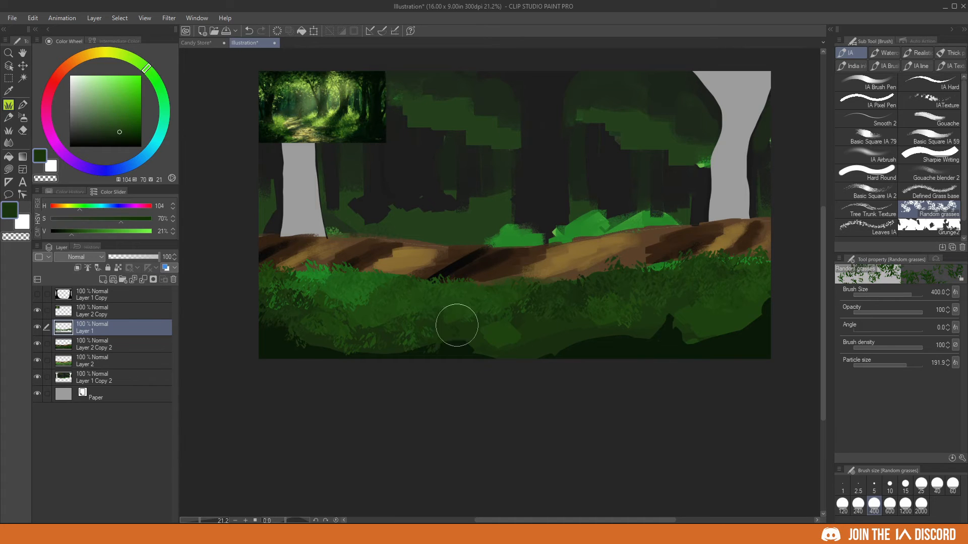
{"action": "key", "text": "bracketleft"}
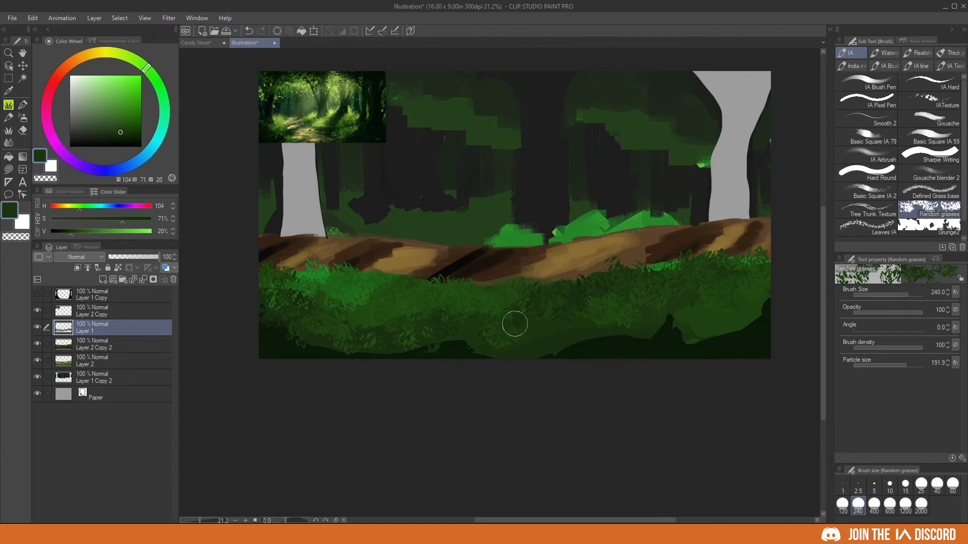
{"action": "left_click_drag", "start_coordinate": [594, 325], "coordinate": [677, 313]}
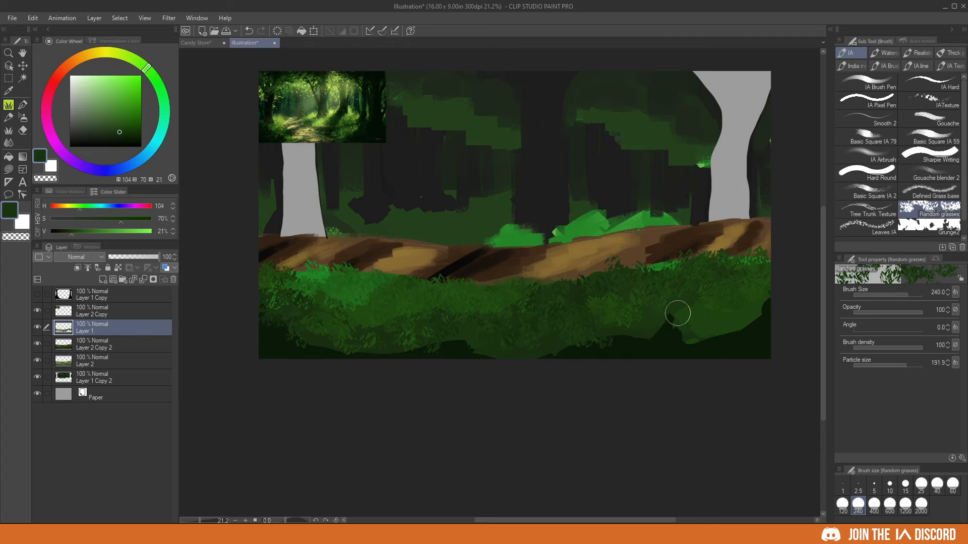
{"action": "left_click", "coordinate": [712, 309], "text": "alt"}
- Paint grass tufts over the ground and along the path border with the Defined Grass base brush at size 400, in sampled greens
{"action": "left_click", "coordinate": [930, 194]}
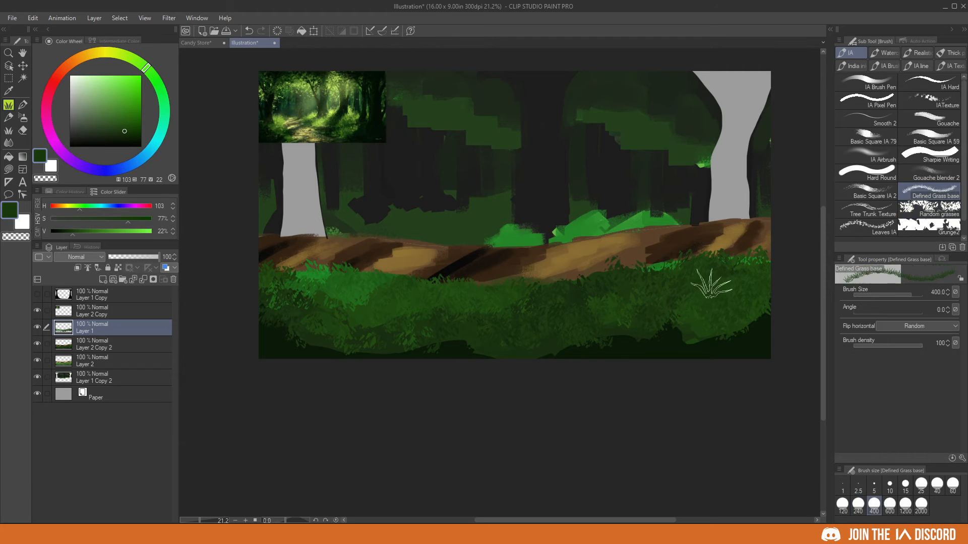
{"action": "left_click", "coordinate": [713, 303], "text": "alt"}
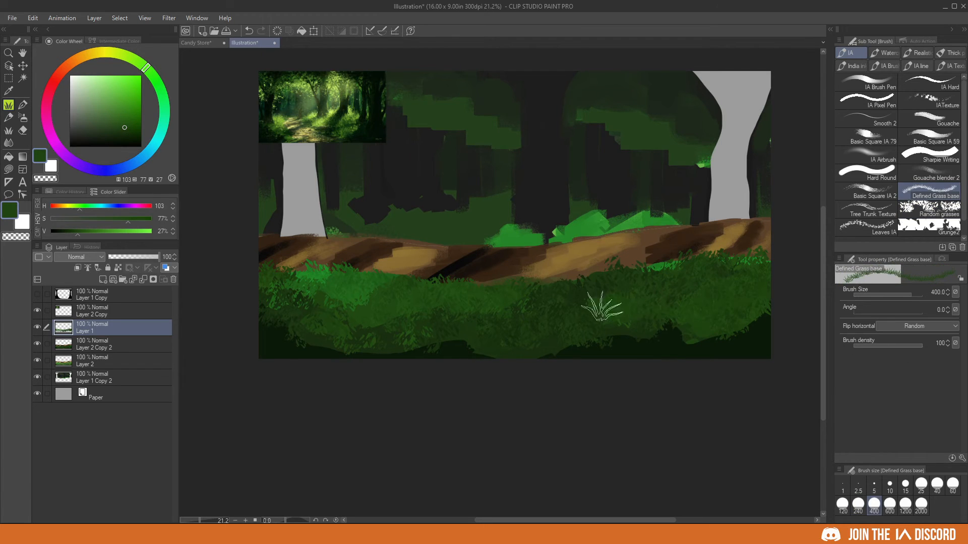
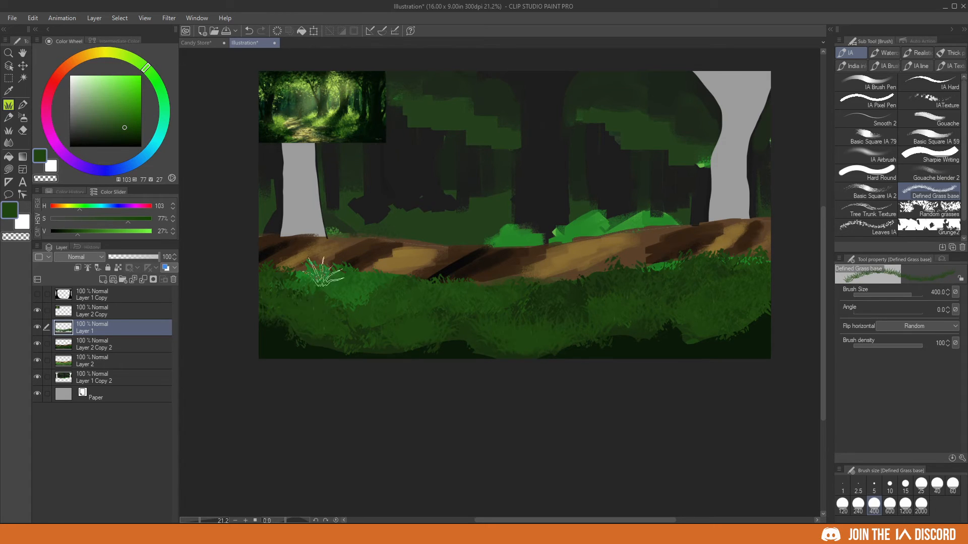
{"action": "left_click", "coordinate": [272, 279], "text": "alt"}
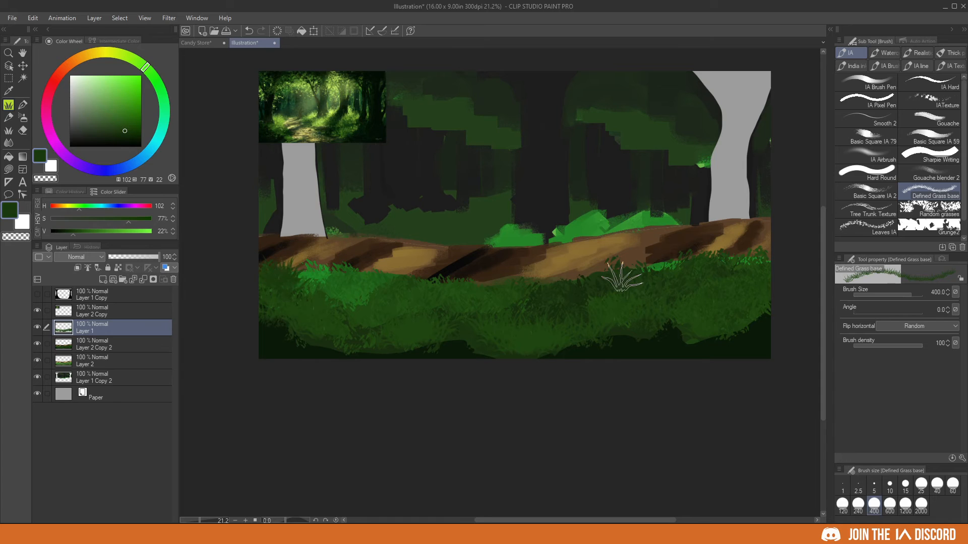
{"action": "left_click", "coordinate": [579, 285], "text": "alt"}
{"action": "left_click_drag", "start_coordinate": [581, 283], "coordinate": [575, 282]}
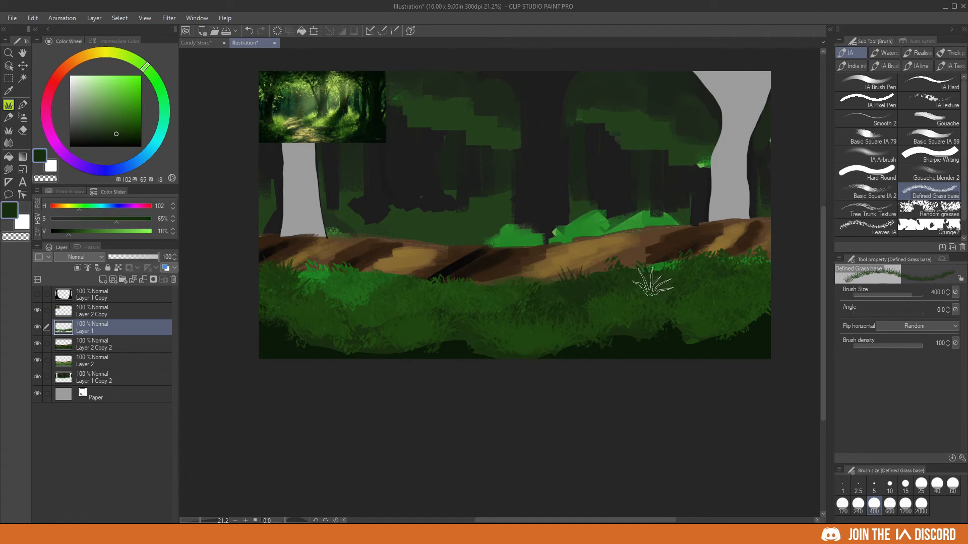
{"action": "left_click", "coordinate": [682, 263], "text": "alt"}
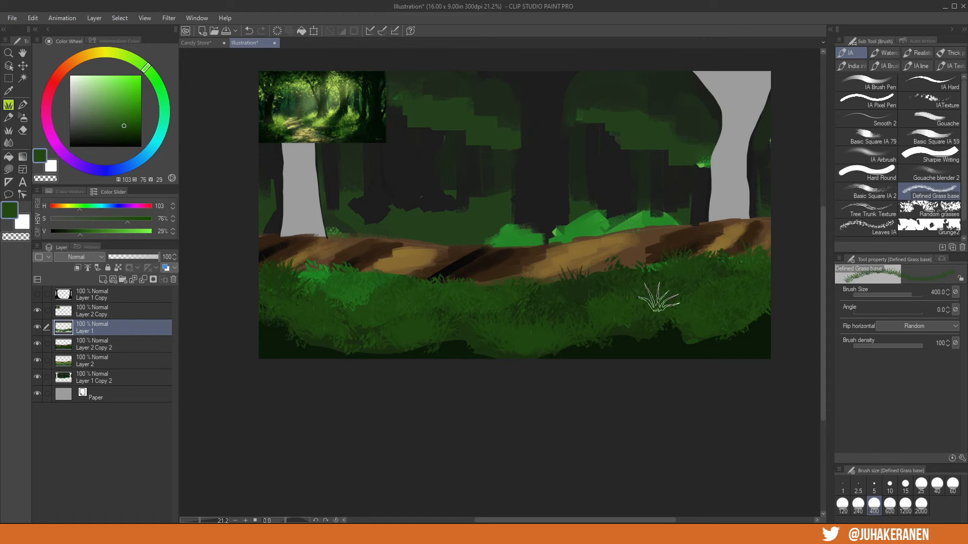
- Switch to Chrome, search Google Images for "grass", preview the 6 Types of Low-Maintenance Grasses picture and browse more results
{"action": "key", "text": "alt+Tab"}
{"action": "key", "text": "ctrl+t"}
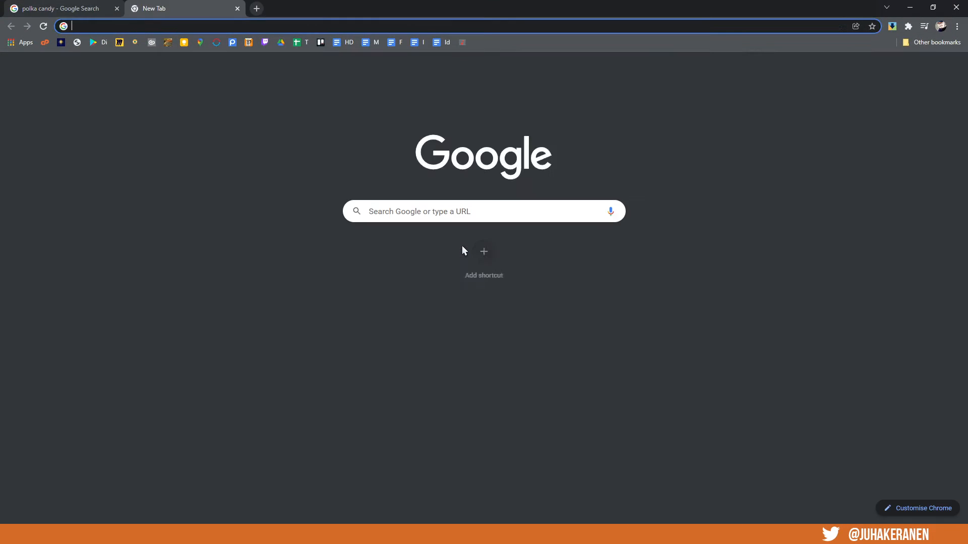
{"action": "type", "text": "grass"}
{"action": "key", "text": "Return"}
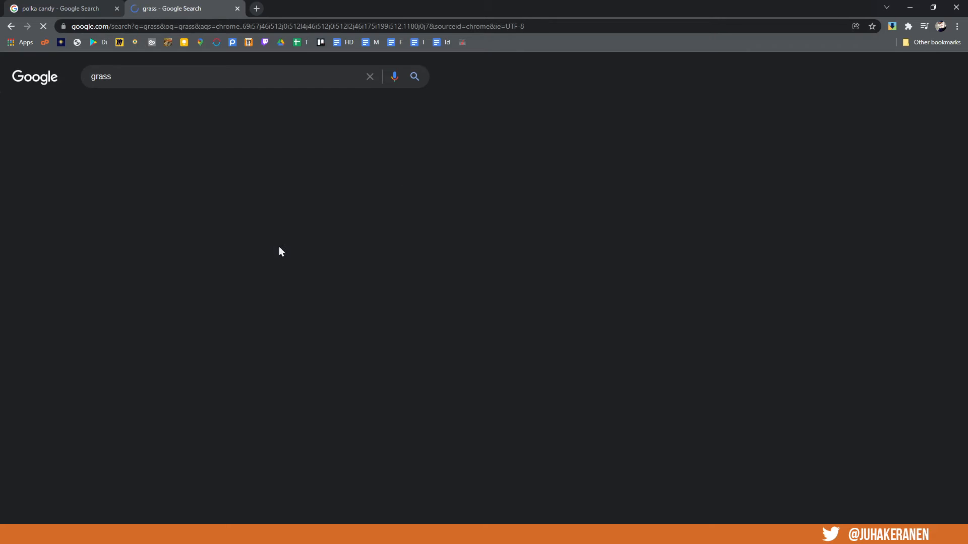
{"action": "left_click", "coordinate": [146, 105]}
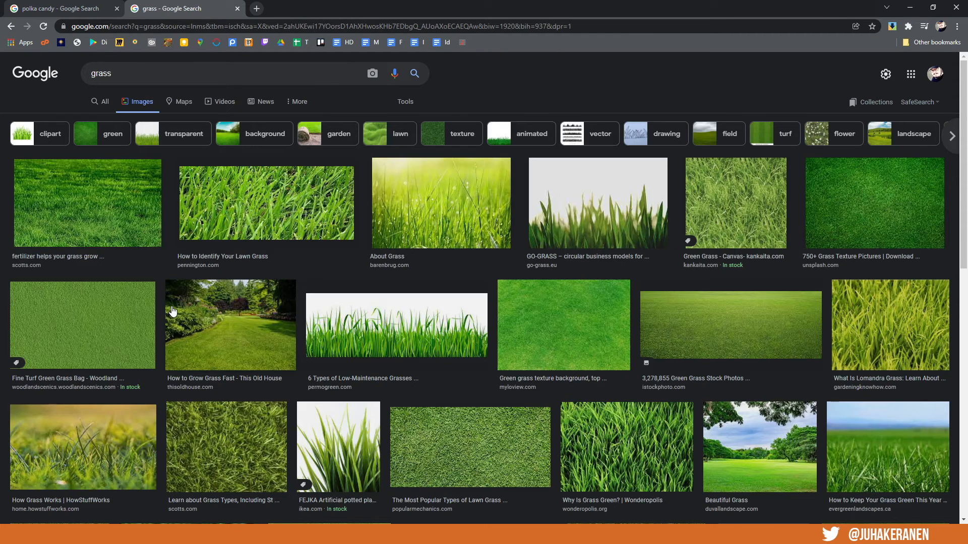
{"action": "left_click", "coordinate": [395, 335]}
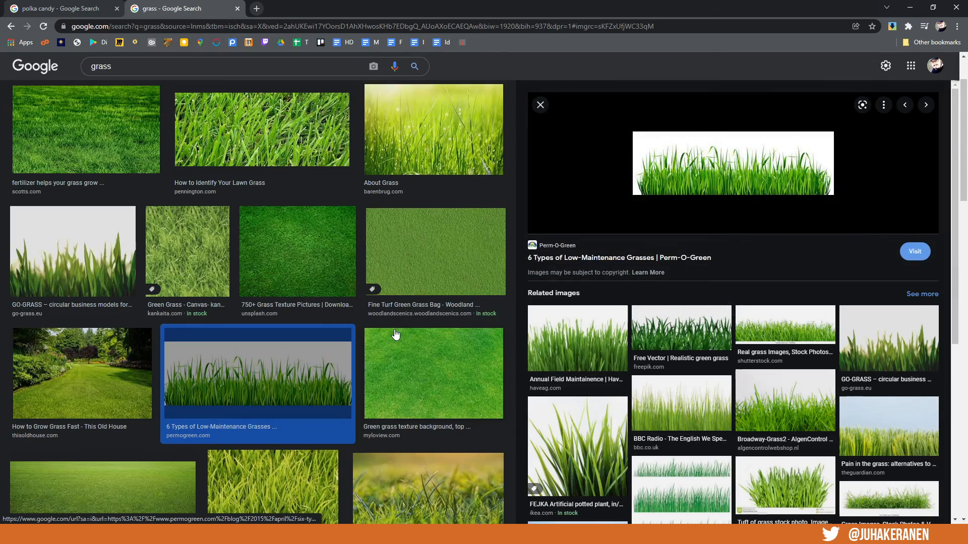
{"action": "scroll", "coordinate": [293, 362], "scroll_direction": "down", "scroll_amount": 3}
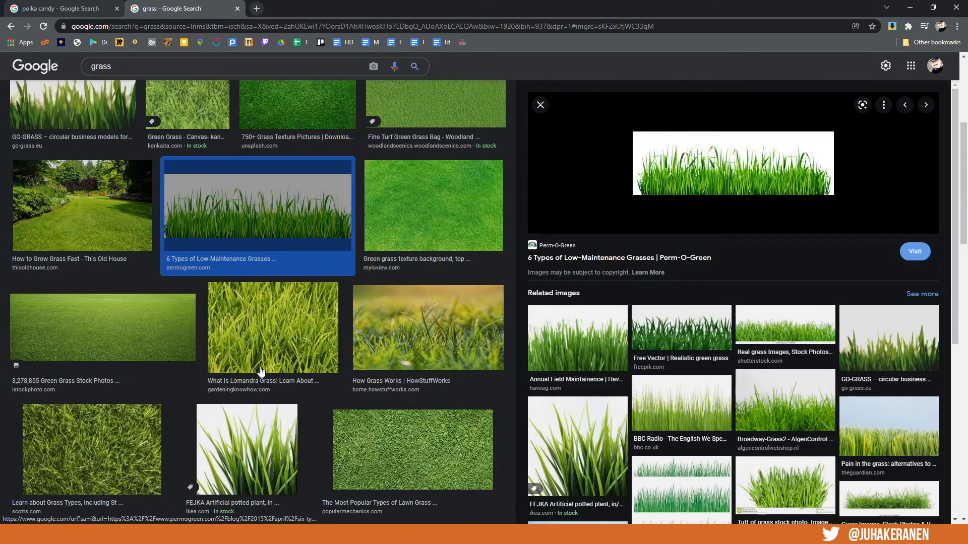
{"action": "scroll", "coordinate": [255, 398], "scroll_direction": "down", "scroll_amount": 8}
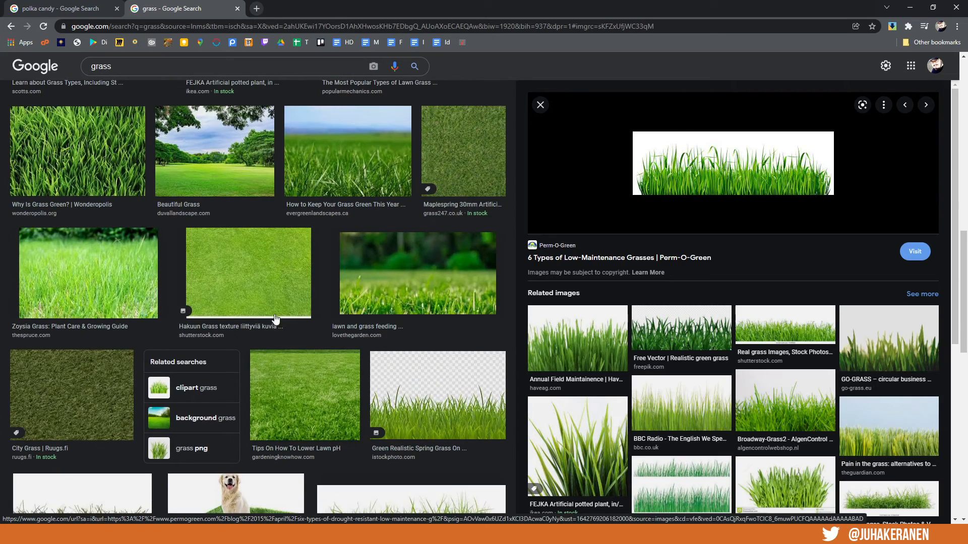
- Search images for "grass forest" and examine the iStock photo of a forest stream with high grass at full size
{"action": "left_click", "coordinate": [369, 164]}
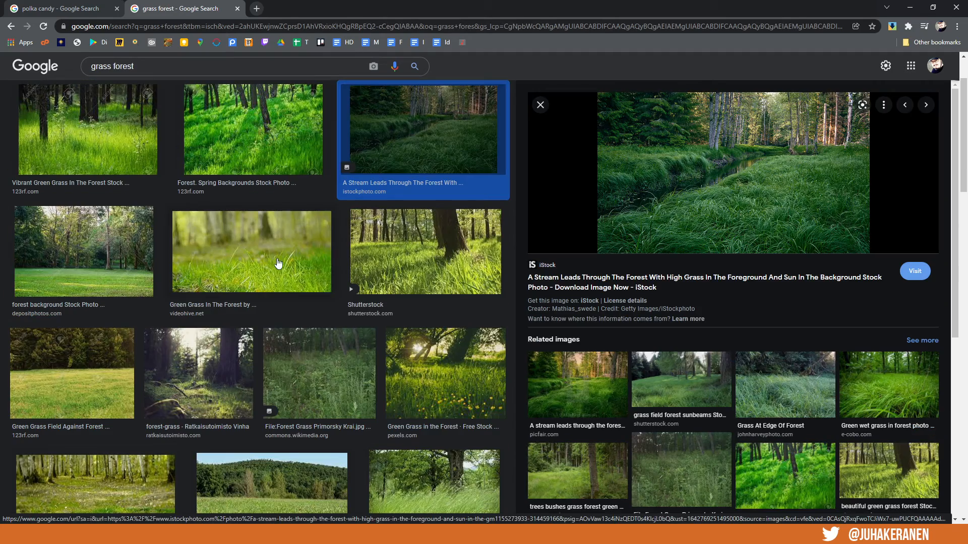
{"action": "right_click", "coordinate": [713, 189]}
{"action": "left_click", "coordinate": [760, 281]}
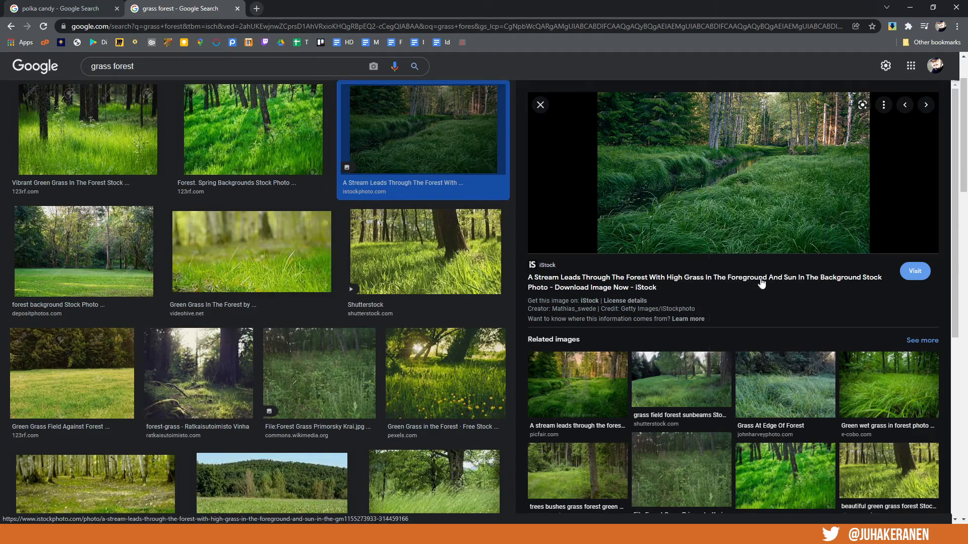
{"action": "key", "text": "ctrl+Tab"}
{"action": "scroll", "coordinate": [500, 310], "scroll_direction": "up", "scroll_amount": 5}
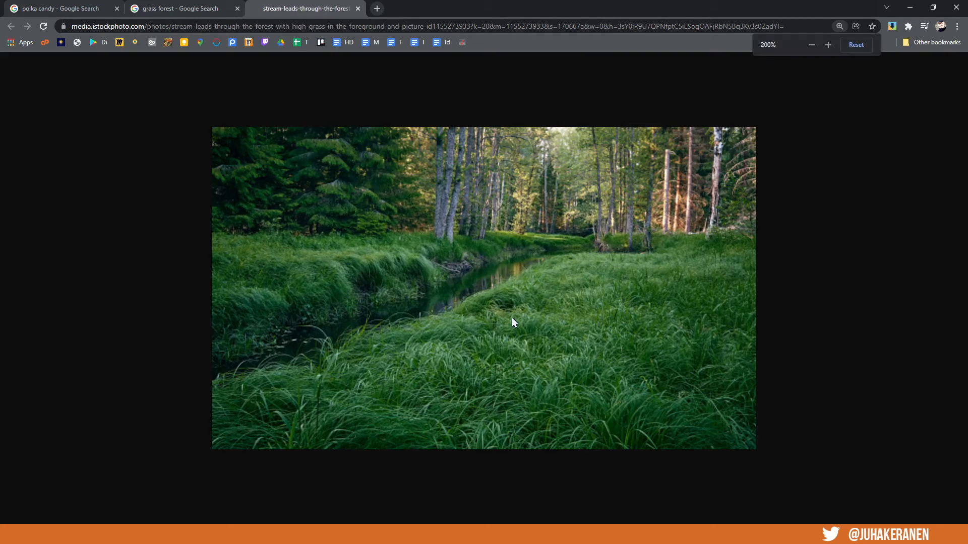
{"action": "key", "text": "ctrl+w"}
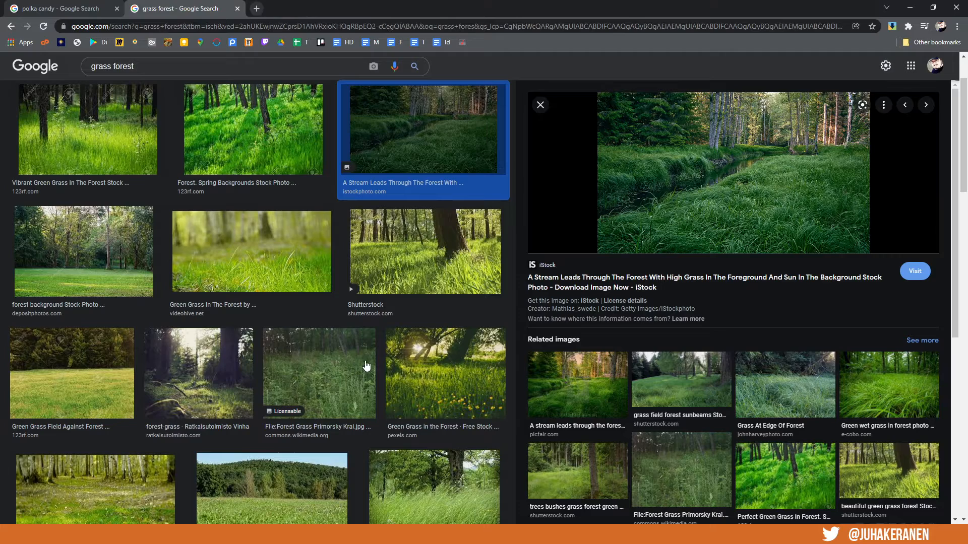
- Open the Forest Grass Primorsky Krai photo from Wikimedia Commons at full size and copy the image
{"action": "scroll", "coordinate": [342, 361], "scroll_direction": "down", "scroll_amount": 3}
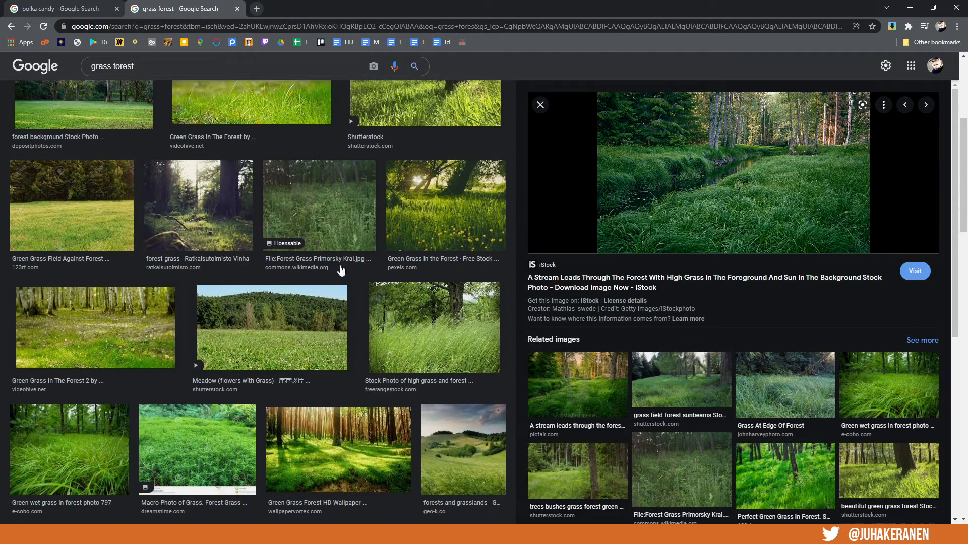
{"action": "left_click", "coordinate": [339, 206]}
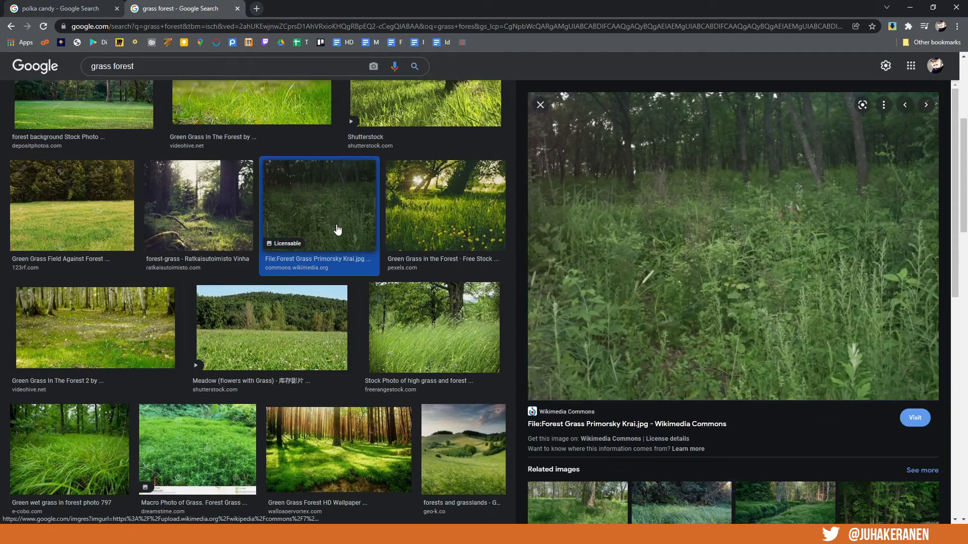
{"action": "right_click", "coordinate": [690, 249]}
{"action": "left_click", "coordinate": [739, 356]}
{"action": "key", "text": "ctrl+Tab"}
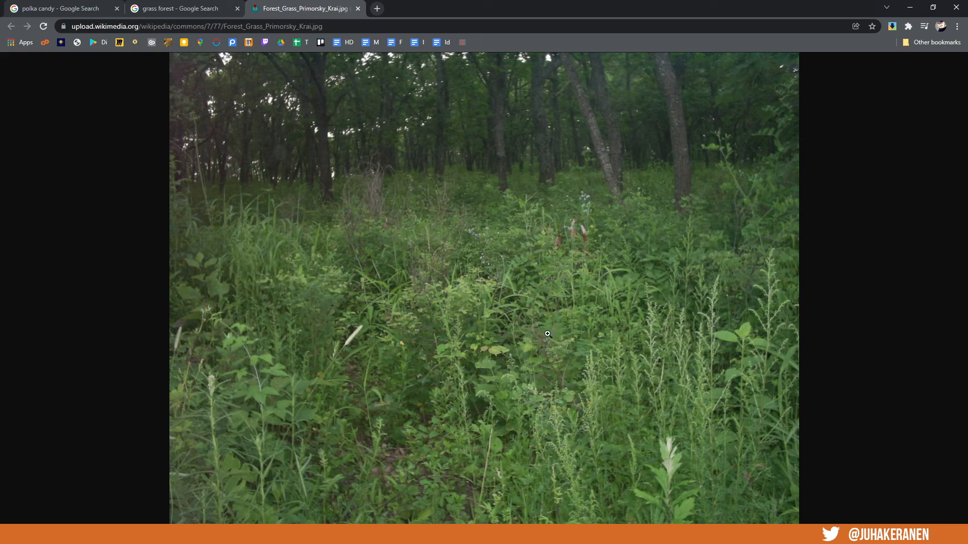
{"action": "left_click", "coordinate": [502, 400]}
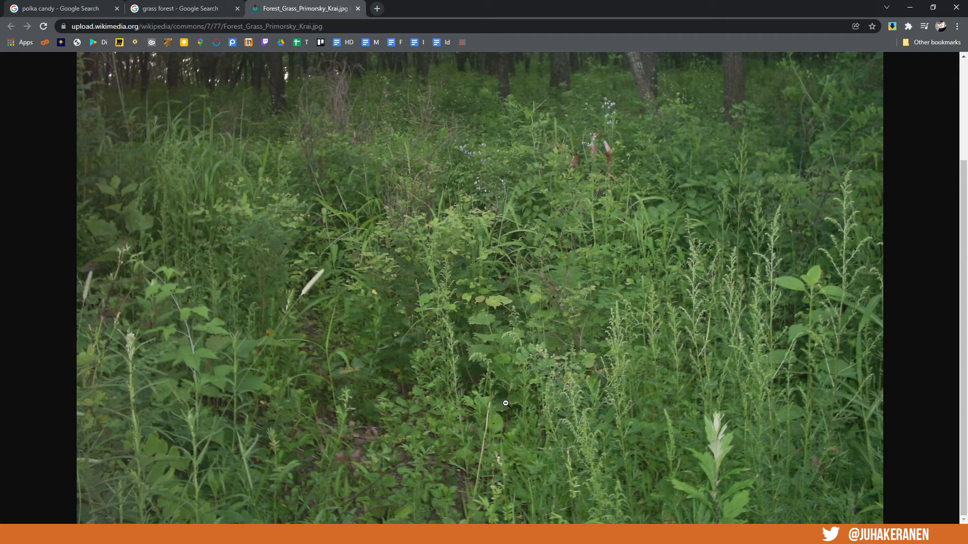
{"action": "right_click", "coordinate": [506, 403]}
{"action": "left_click", "coordinate": [532, 340]}
- Switch back to Clip Studio Paint, create a new illustration canvas and paste the copied forest grass photo into it
{"action": "key", "text": "alt+Tab"}
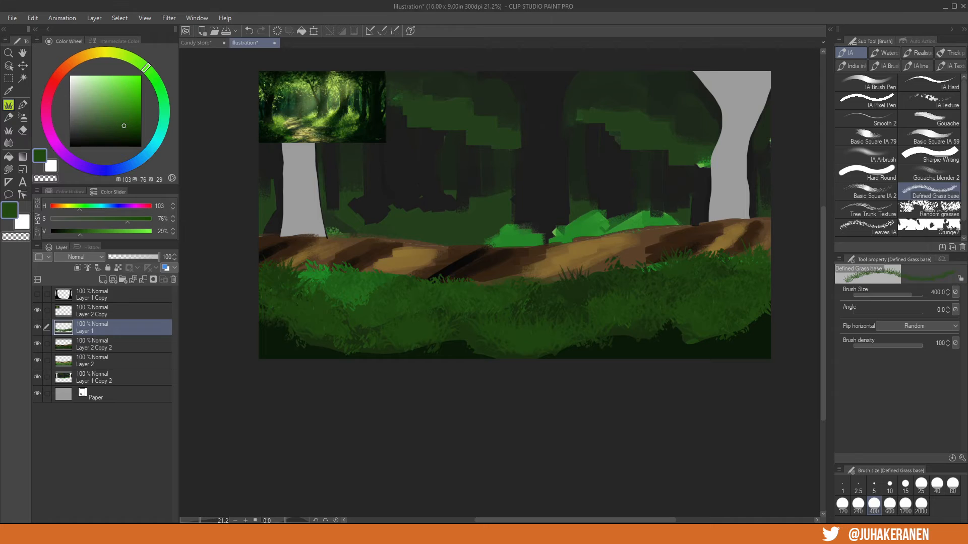
{"action": "key", "text": "ctrl+n"}
{"action": "key", "text": "Return"}
{"action": "key", "text": "ctrl+v"}
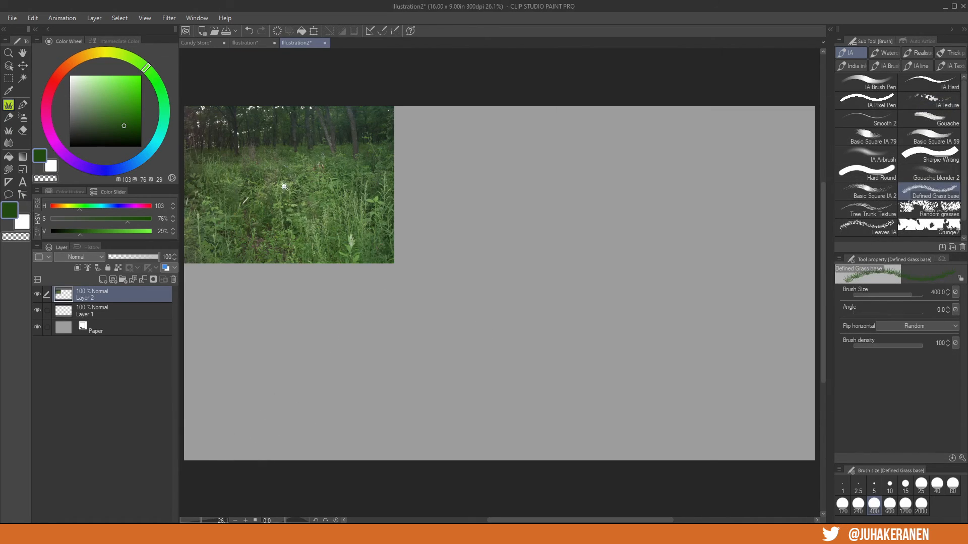
- Set up a new layer above the photo with the Basic Square IA 59 brush in black at size 5
{"action": "scroll", "coordinate": [284, 186], "scroll_direction": "up", "scroll_amount": 8}
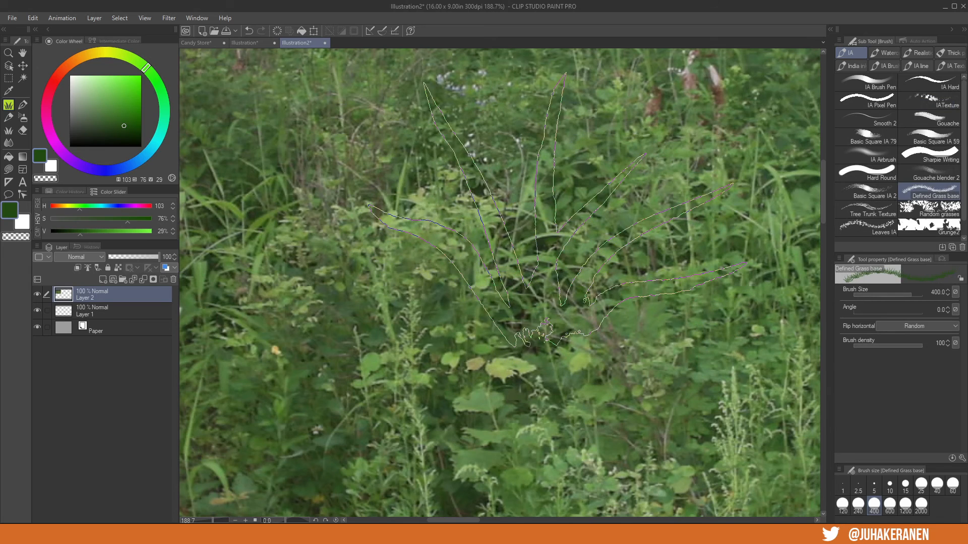
{"action": "key", "text": "d"}
{"action": "left_click", "coordinate": [933, 134]}
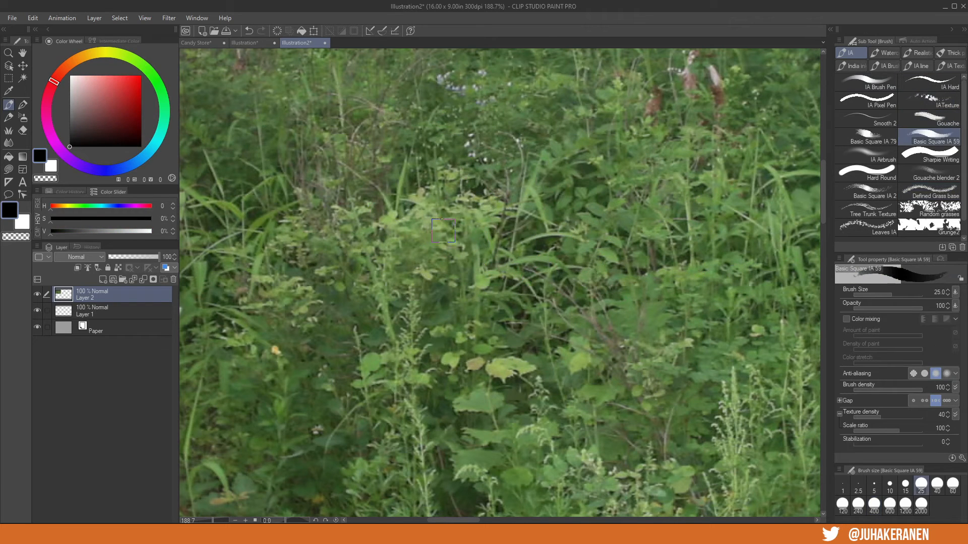
{"action": "key", "text": "ctrl+shift+n"}
{"action": "key", "text": "bracketleft"}
{"action": "key", "text": "bracketleft"}
{"action": "key", "text": "bracketleft"}
- Outline the broad leaves near the middle of the photo and trace the small-leafed stem beside them in black
{"action": "left_click_drag", "start_coordinate": [550, 351], "coordinate": [550, 280]}
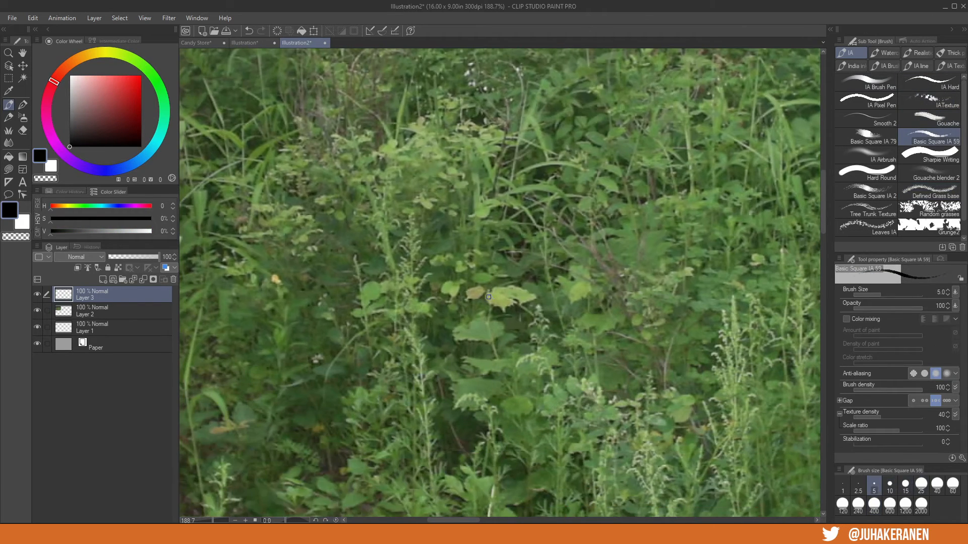
{"action": "left_click_drag", "start_coordinate": [488, 297], "coordinate": [497, 291]}
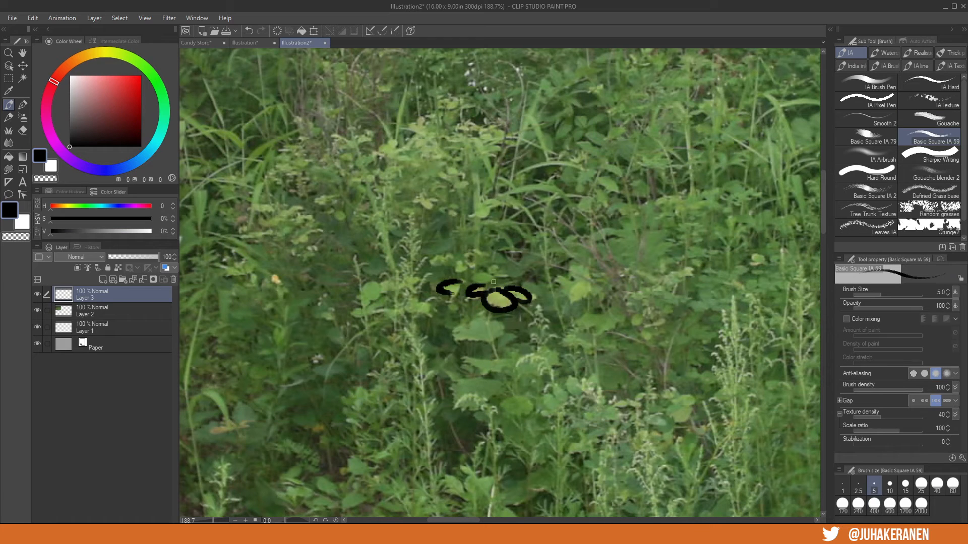
{"action": "left_click_drag", "start_coordinate": [491, 345], "coordinate": [463, 329]}
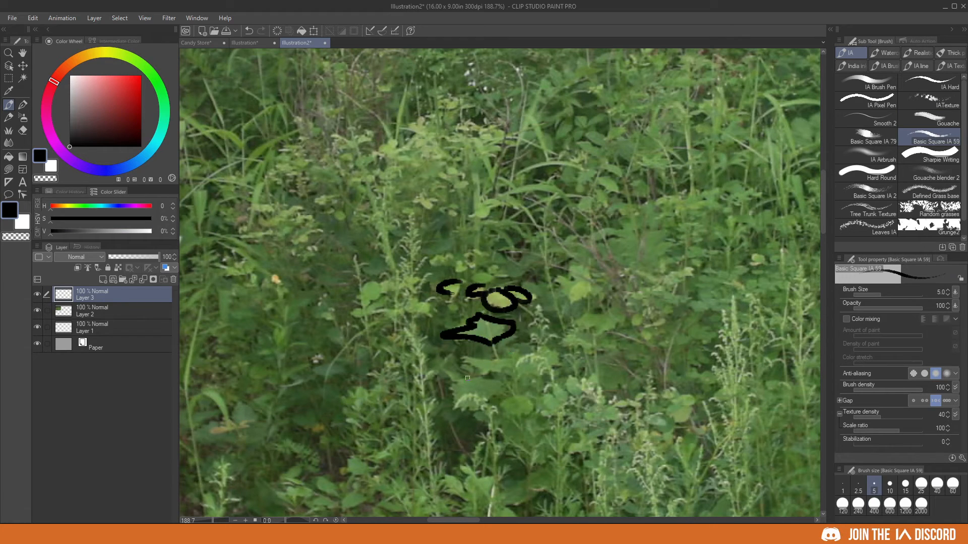
{"action": "left_click_drag", "start_coordinate": [625, 354], "coordinate": [514, 293]}
{"action": "left_click_drag", "start_coordinate": [431, 342], "coordinate": [428, 250]}
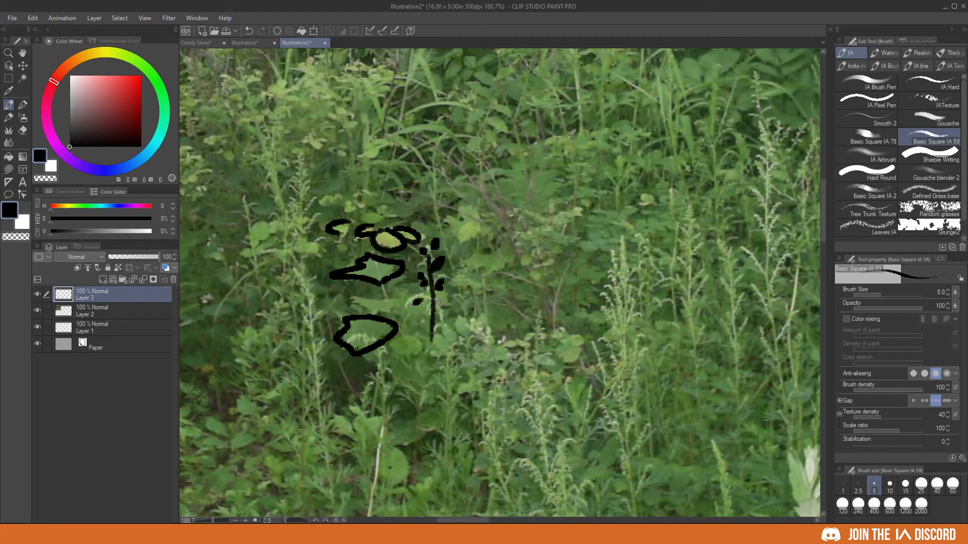
- Trace a tall weed with its side shoots and the long stem with the flower bud farther back in the photo
{"action": "left_click_drag", "start_coordinate": [637, 327], "coordinate": [553, 360]}
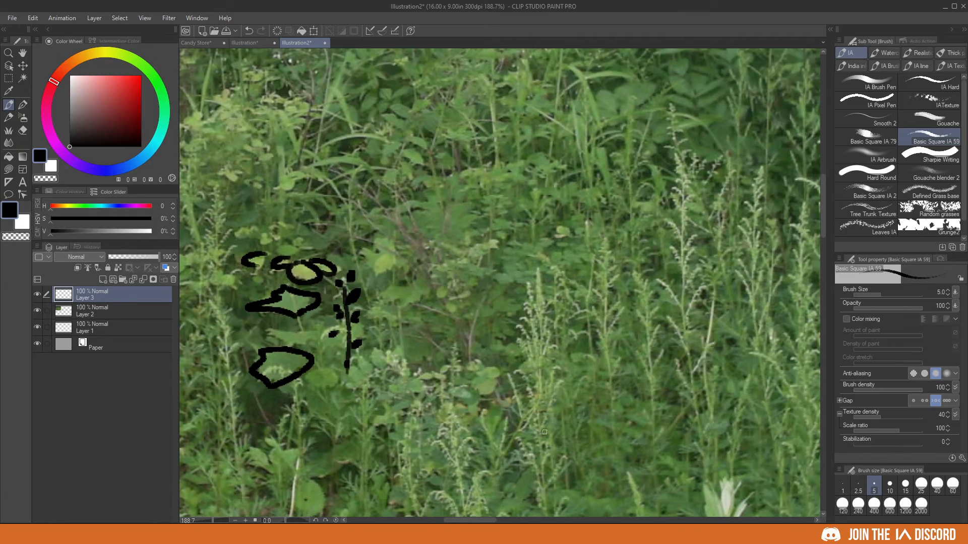
{"action": "left_click_drag", "start_coordinate": [542, 437], "coordinate": [519, 308]}
{"action": "left_click_drag", "start_coordinate": [538, 384], "coordinate": [524, 271]}
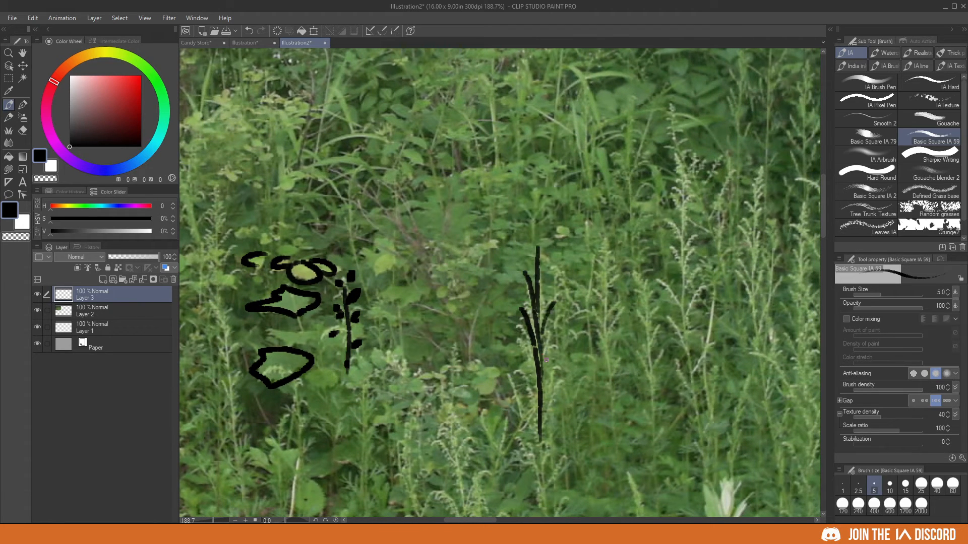
{"action": "left_click_drag", "start_coordinate": [530, 367], "coordinate": [535, 390]}
{"action": "mouse_move", "coordinate": [574, 324]}
{"action": "left_mouse_down"}
{"action": "mouse_move", "coordinate": [530, 389]}
{"action": "mouse_move", "coordinate": [511, 448]}
{"action": "left_mouse_up"}
{"action": "mouse_move", "coordinate": [488, 254]}
{"action": "left_mouse_down"}
{"action": "mouse_move", "coordinate": [512, 361]}
{"action": "mouse_move", "coordinate": [486, 381]}
{"action": "left_mouse_up"}
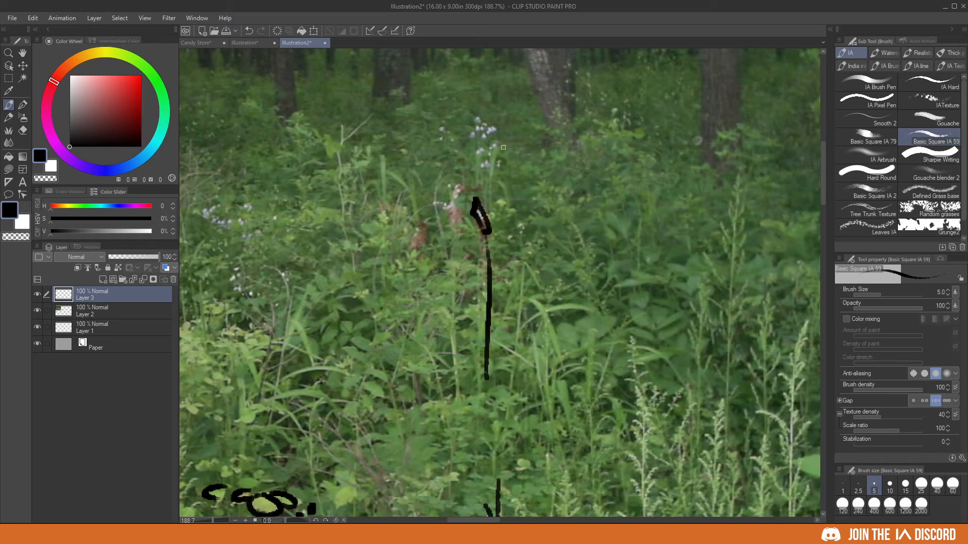
- Trace the thin seed-head grasses and outline the white grass spike along with its long slanted stem
{"action": "left_click_drag", "start_coordinate": [487, 215], "coordinate": [824, 85]}
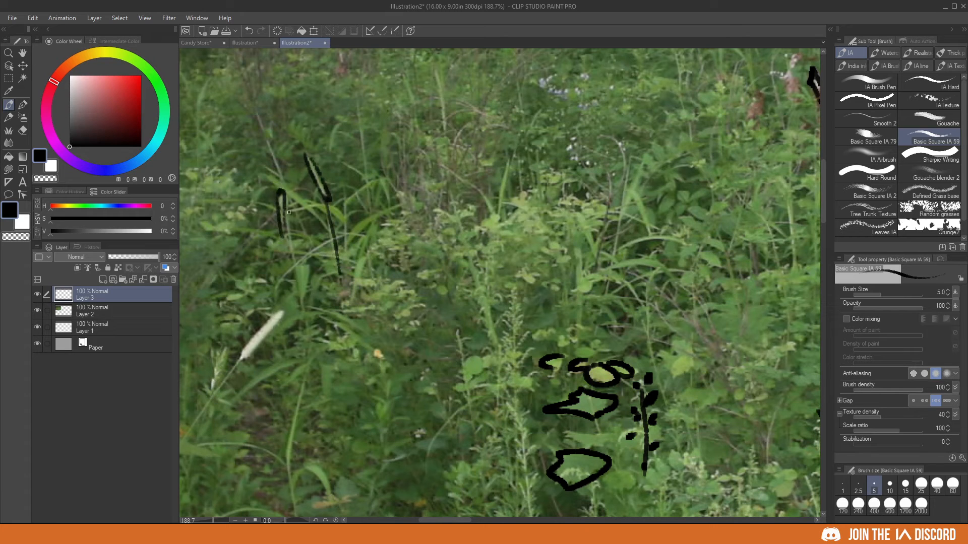
{"action": "mouse_move", "coordinate": [312, 296]}
{"action": "left_mouse_down"}
{"action": "mouse_move", "coordinate": [418, 279]}
{"action": "mouse_move", "coordinate": [498, 246]}
{"action": "left_mouse_up"}
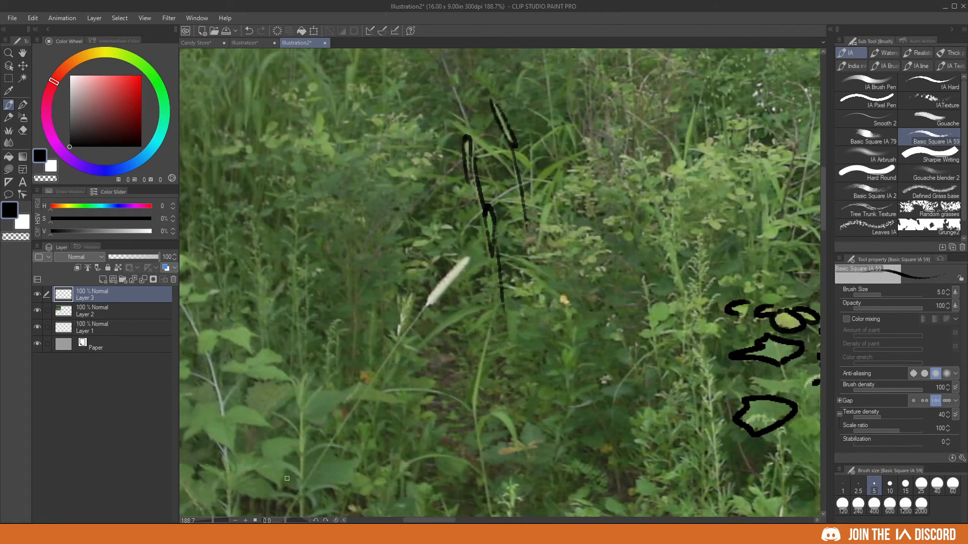
{"action": "left_click_drag", "start_coordinate": [297, 492], "coordinate": [424, 317]}
{"action": "left_click_drag", "start_coordinate": [472, 253], "coordinate": [429, 312]}
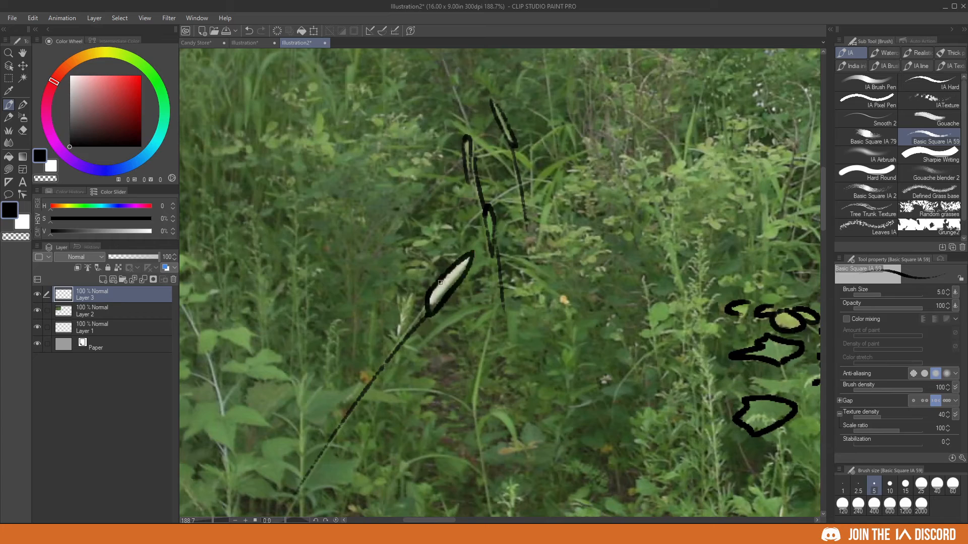
- Trace a small-leafed sprig and a forked plant in the lower left foreground of the photo
{"action": "scroll", "coordinate": [484, 336], "scroll_direction": "down", "scroll_amount": 2}
{"action": "left_click_drag", "start_coordinate": [486, 359], "coordinate": [452, 248]}
{"action": "scroll", "coordinate": [453, 248], "scroll_direction": "down", "scroll_amount": 2}
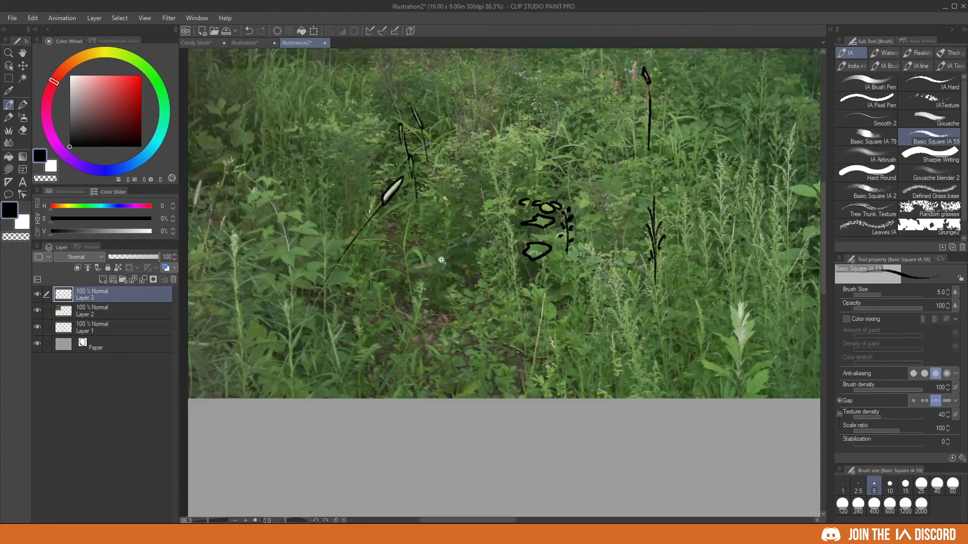
{"action": "left_click_drag", "start_coordinate": [612, 267], "coordinate": [591, 332]}
{"action": "scroll", "coordinate": [496, 369], "scroll_direction": "up", "scroll_amount": 4}
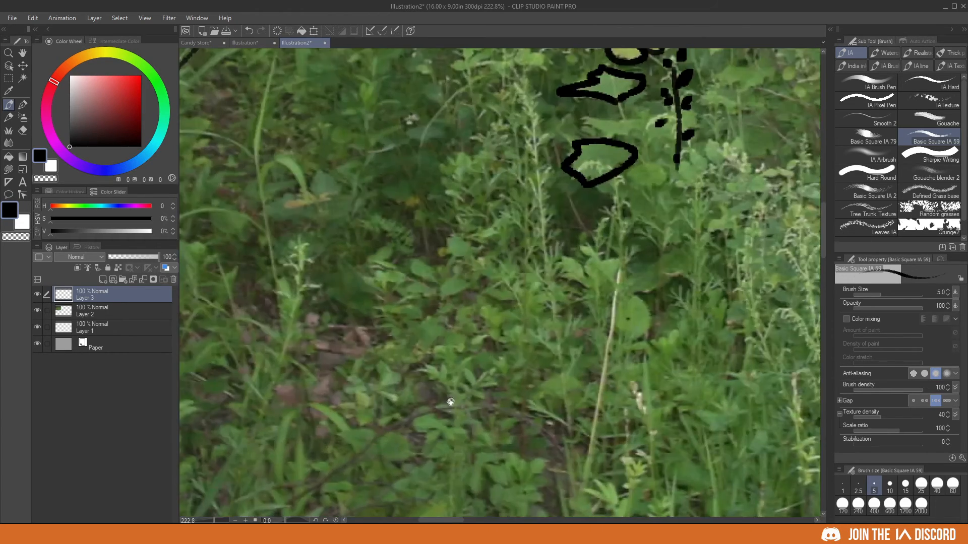
{"action": "left_click_drag", "start_coordinate": [417, 209], "coordinate": [357, 392]}
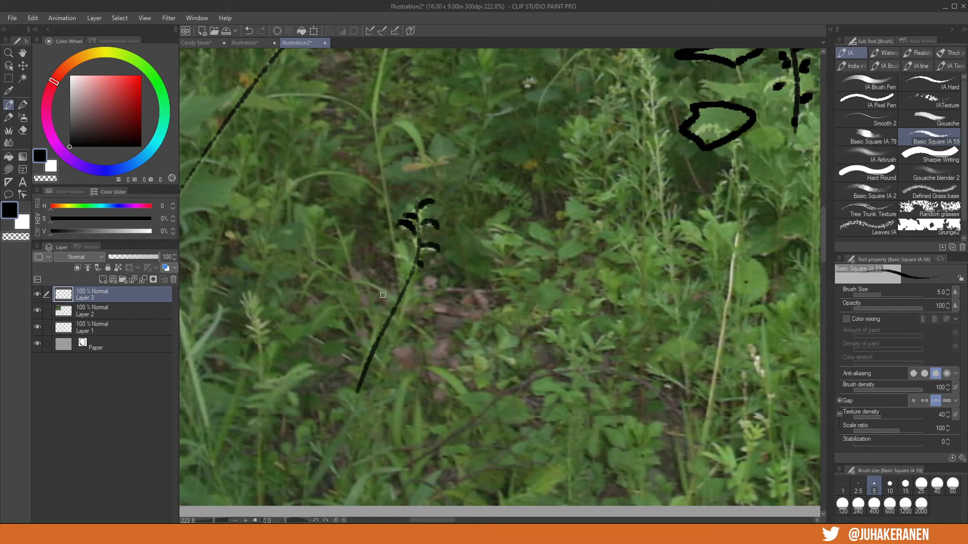
{"action": "left_click_drag", "start_coordinate": [383, 295], "coordinate": [563, 251]}
{"action": "left_click_drag", "start_coordinate": [352, 252], "coordinate": [388, 398]}
{"action": "mouse_move", "coordinate": [373, 336]}
{"action": "left_mouse_down"}
{"action": "mouse_move", "coordinate": [406, 256]}
{"action": "mouse_move", "coordinate": [547, 294]}
{"action": "left_mouse_up"}
{"action": "left_click_drag", "start_coordinate": [640, 282], "coordinate": [600, 295]}
{"action": "left_click_drag", "start_coordinate": [620, 313], "coordinate": [402, 361]}
{"action": "left_click_drag", "start_coordinate": [576, 328], "coordinate": [545, 335]}
{"action": "left_click_drag", "start_coordinate": [550, 353], "coordinate": [481, 378]}
{"action": "left_click_drag", "start_coordinate": [504, 348], "coordinate": [524, 338]}
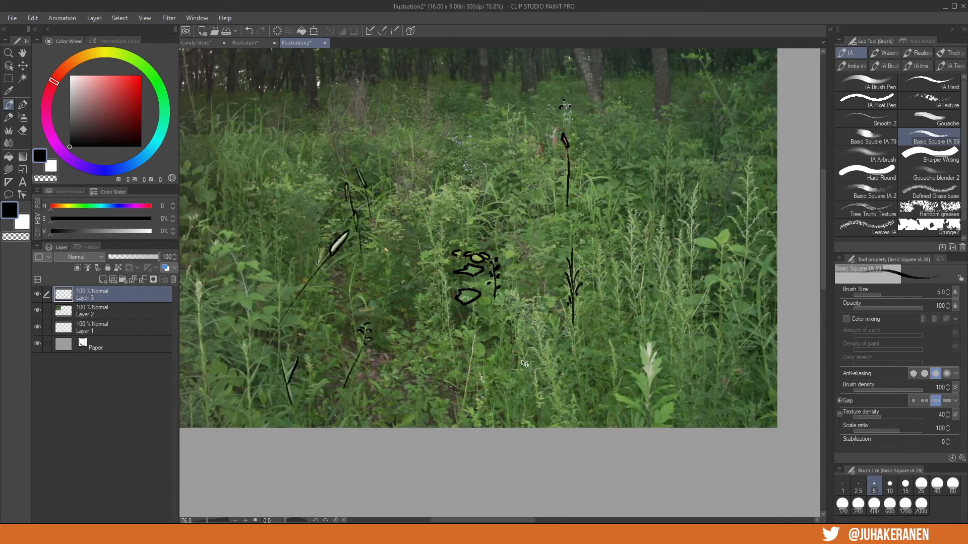
- Close the photo study without saving it and choose the Defined Grass base brush for the forest painting
{"action": "key", "text": "ctrl+w"}
{"action": "key", "text": "n"}
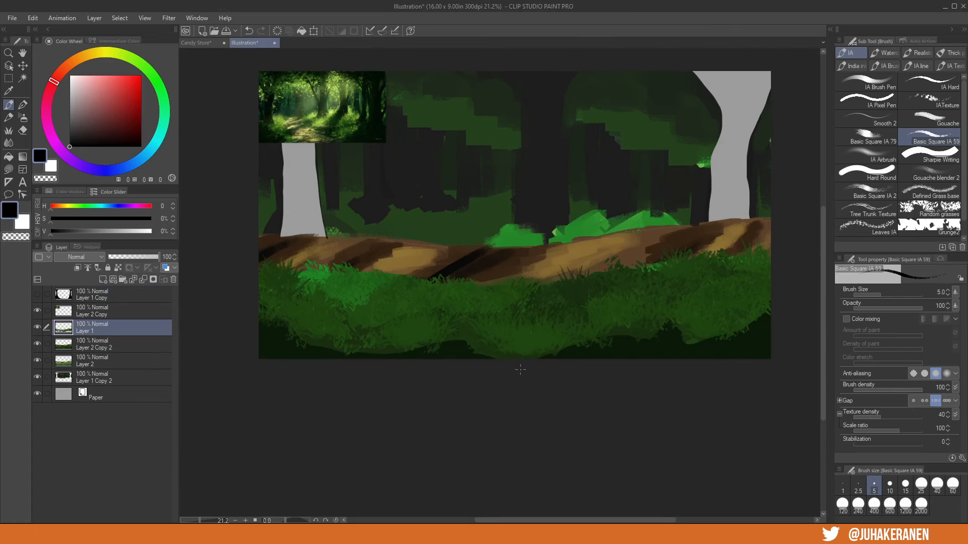
{"action": "left_click", "coordinate": [478, 344]}
{"action": "left_click", "coordinate": [930, 192]}
{"action": "left_click", "coordinate": [499, 264]}
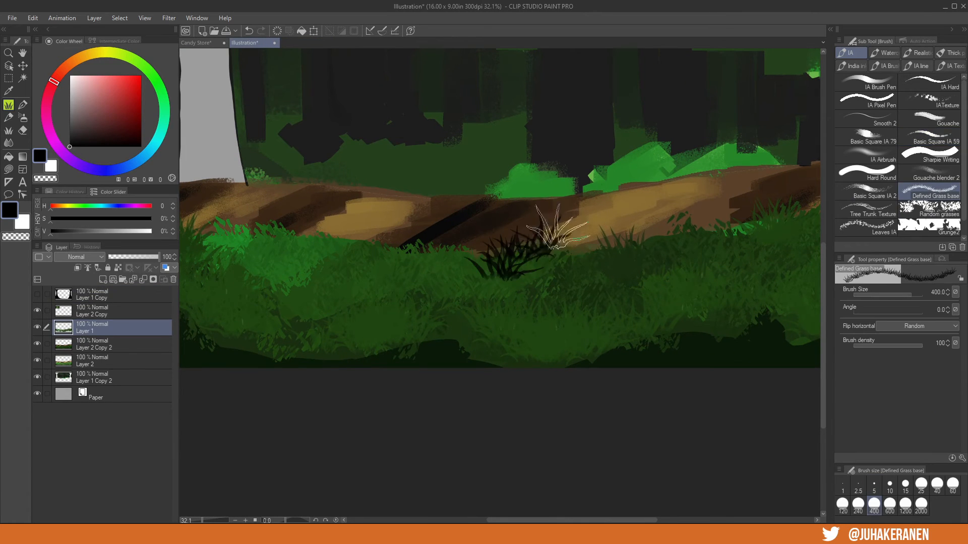
{"action": "left_click_drag", "start_coordinate": [558, 227], "coordinate": [597, 273]}
{"action": "key", "text": "ctrl+z"}
- Paint sampled dark green and brown tufts along the upper edge of the grass with the brush at size 240
{"action": "left_click", "coordinate": [445, 262], "text": "alt"}
{"action": "key", "text": "["}
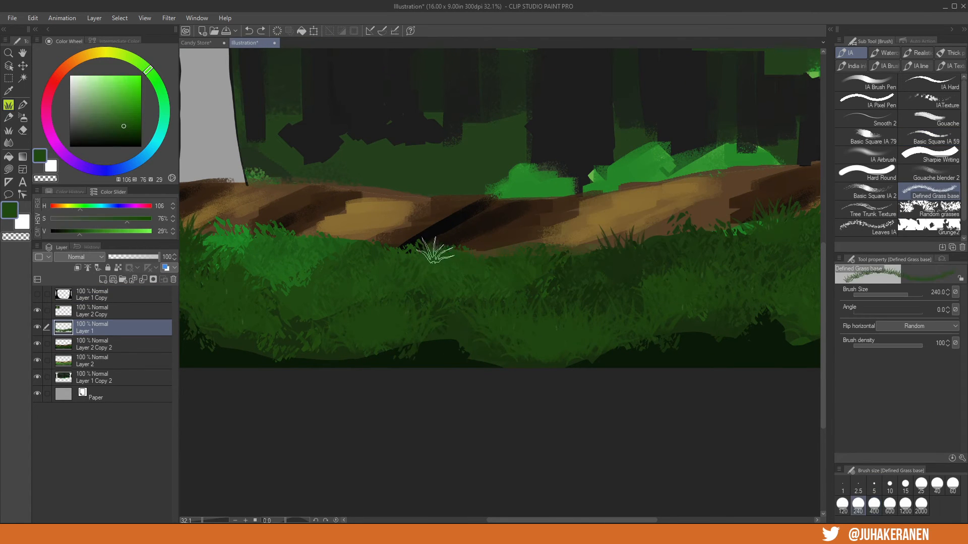
{"action": "left_click_drag", "start_coordinate": [435, 251], "coordinate": [463, 259]}
{"action": "left_click_drag", "start_coordinate": [580, 309], "coordinate": [460, 348]}
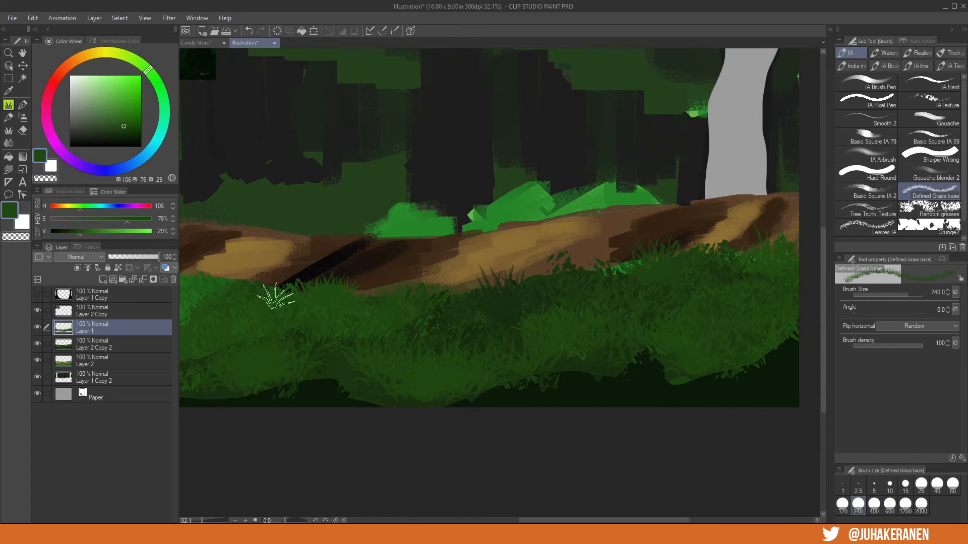
{"action": "left_click", "coordinate": [651, 298], "text": "alt"}
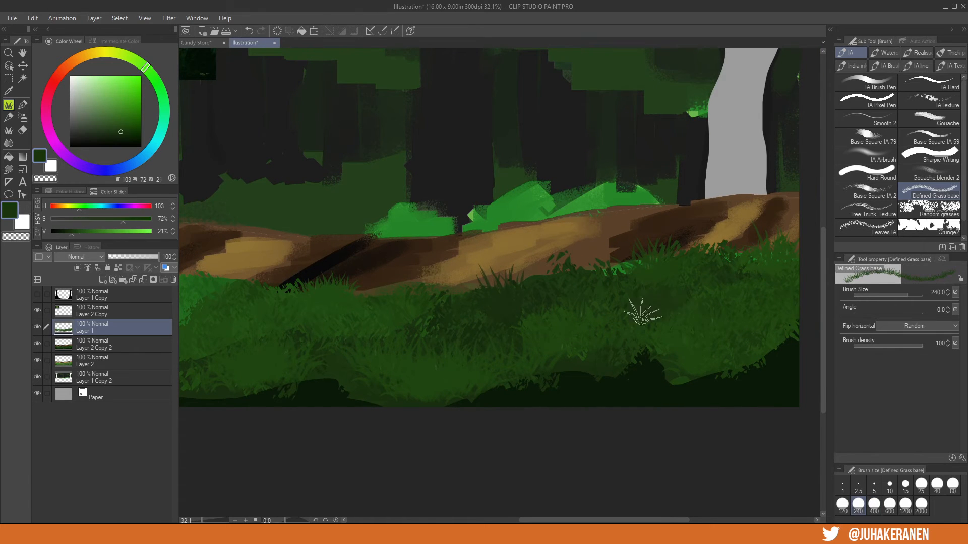
{"action": "left_click", "coordinate": [728, 255], "text": "alt"}
{"action": "key", "text": "h"}
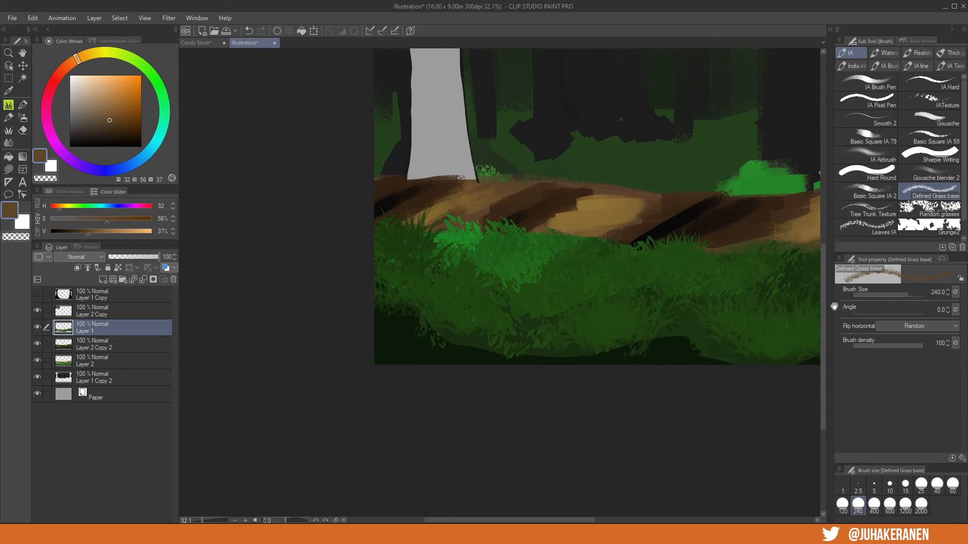
- Paint brighter green tufts over the light grass patch and a teal patch near the dark shadow, softened with sampled green
{"action": "left_click", "coordinate": [525, 239], "text": "alt"}
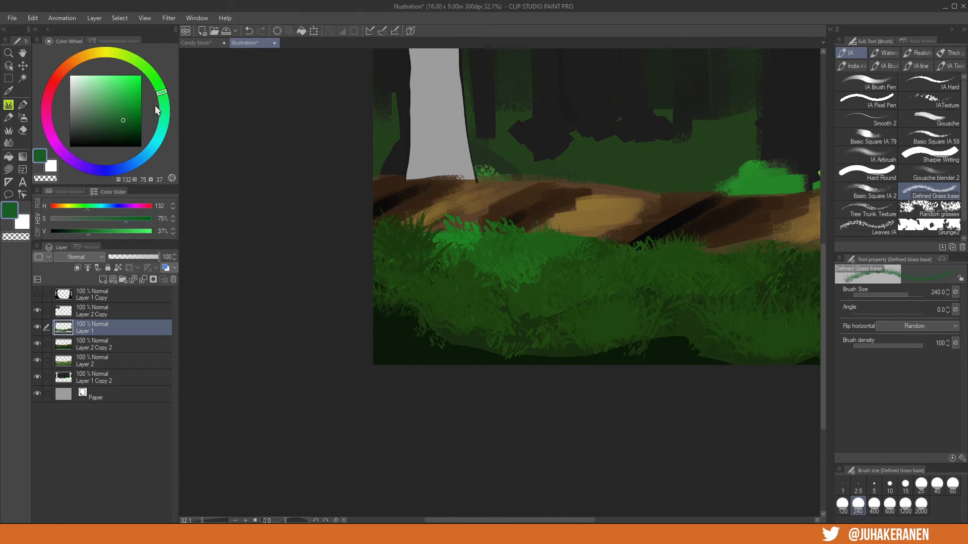
{"action": "left_click", "coordinate": [134, 111]}
{"action": "mouse_move", "coordinate": [486, 237]}
{"action": "left_mouse_down"}
{"action": "mouse_move", "coordinate": [537, 238]}
{"action": "mouse_move", "coordinate": [542, 254]}
{"action": "mouse_move", "coordinate": [649, 272]}
{"action": "mouse_move", "coordinate": [504, 254]}
{"action": "mouse_move", "coordinate": [648, 270]}
{"action": "left_mouse_up"}
{"action": "left_click", "coordinate": [118, 119]}
{"action": "left_click", "coordinate": [629, 282], "text": "alt"}
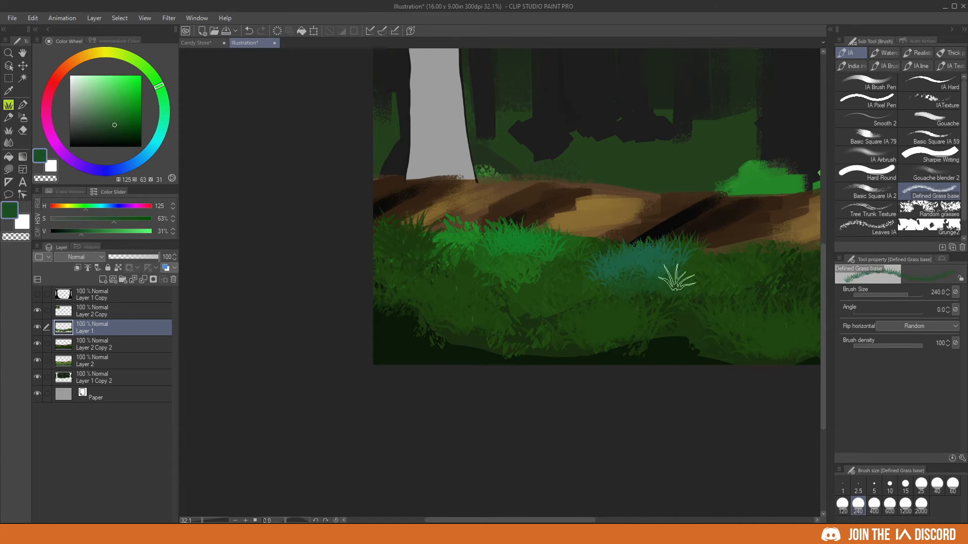
{"action": "left_click_drag", "start_coordinate": [590, 319], "coordinate": [485, 328]}
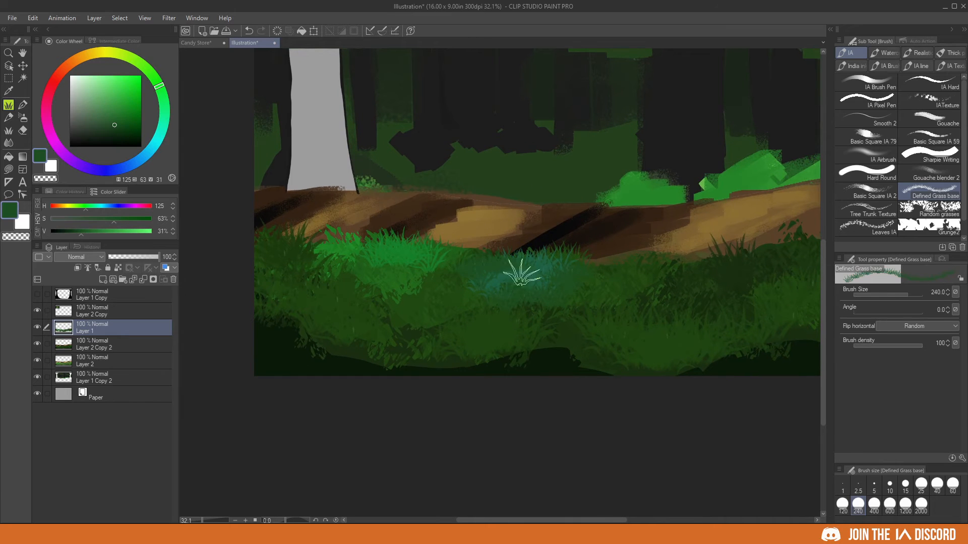
- Sample the teal from the patch and paint matching tufts at the far left end of the grass
{"action": "left_click", "coordinate": [543, 268], "text": "alt"}
{"action": "left_click_drag", "start_coordinate": [269, 238], "coordinate": [299, 270]}
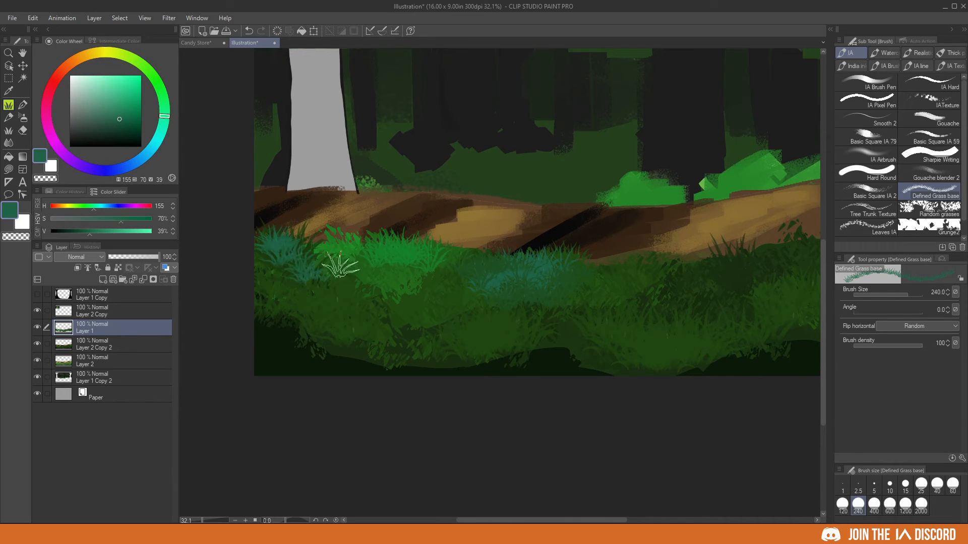
{"action": "left_click", "coordinate": [281, 263], "text": "alt"}
- Paint olive-yellow tufts (H 65, S 83, V 42) in the middle of the grass and at its right end
{"action": "left_click_drag", "start_coordinate": [598, 339], "coordinate": [457, 314]}
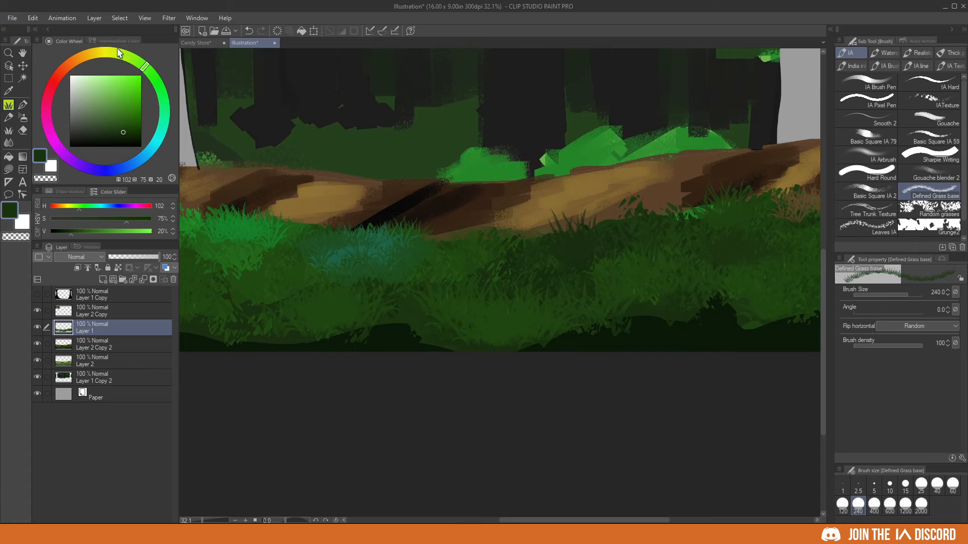
{"action": "left_click_drag", "start_coordinate": [118, 52], "coordinate": [111, 51]}
{"action": "left_click", "coordinate": [129, 117]}
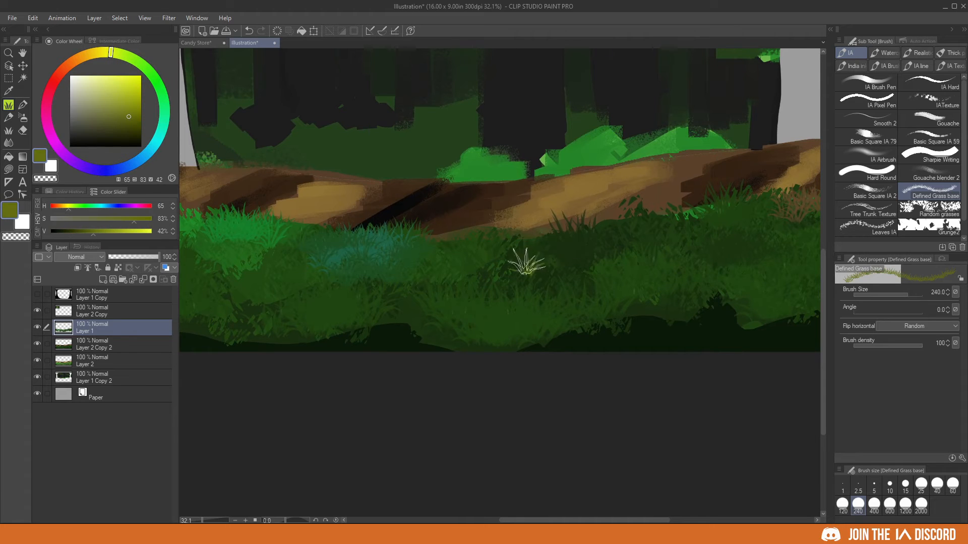
{"action": "left_click_drag", "start_coordinate": [526, 262], "coordinate": [588, 292]}
{"action": "left_click_drag", "start_coordinate": [664, 285], "coordinate": [443, 321]}
{"action": "left_click_drag", "start_coordinate": [609, 231], "coordinate": [639, 240]}
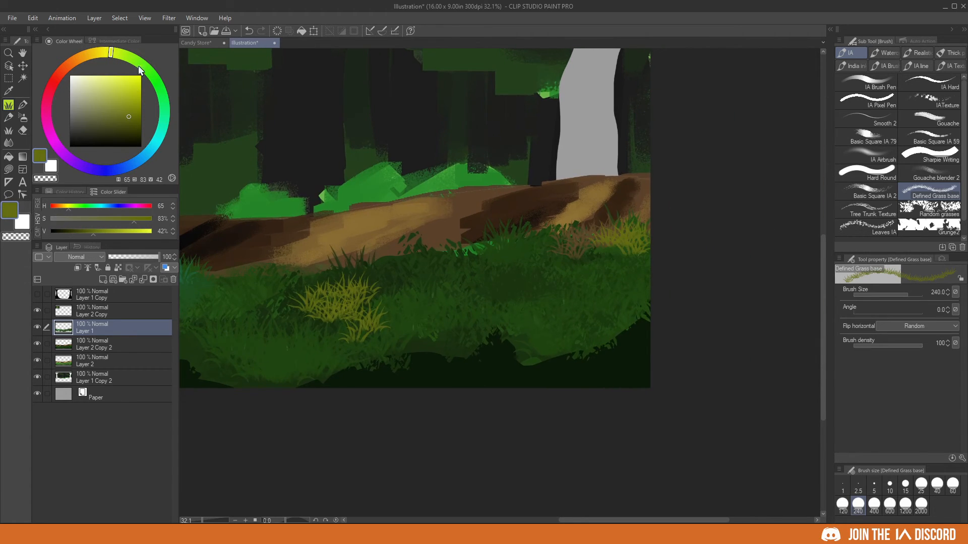
- Paint muted green tufts (H 95, S 50, V 34) in patches around the yellow and teal areas of the grass
{"action": "left_click_drag", "start_coordinate": [139, 70], "coordinate": [139, 62]}
{"action": "left_click", "coordinate": [105, 123]}
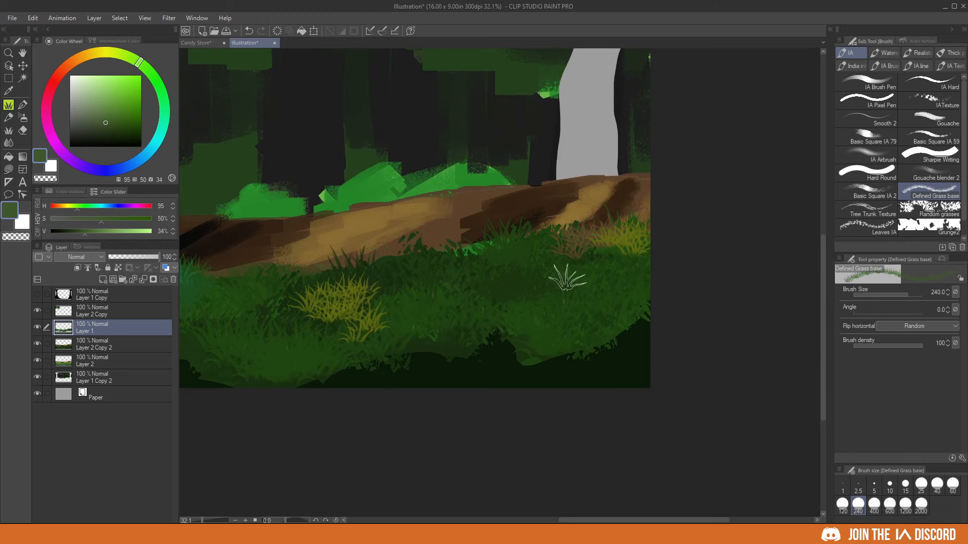
{"action": "left_click_drag", "start_coordinate": [532, 275], "coordinate": [602, 298]}
{"action": "left_click_drag", "start_coordinate": [506, 316], "coordinate": [691, 292]}
{"action": "left_click_drag", "start_coordinate": [401, 290], "coordinate": [553, 308]}
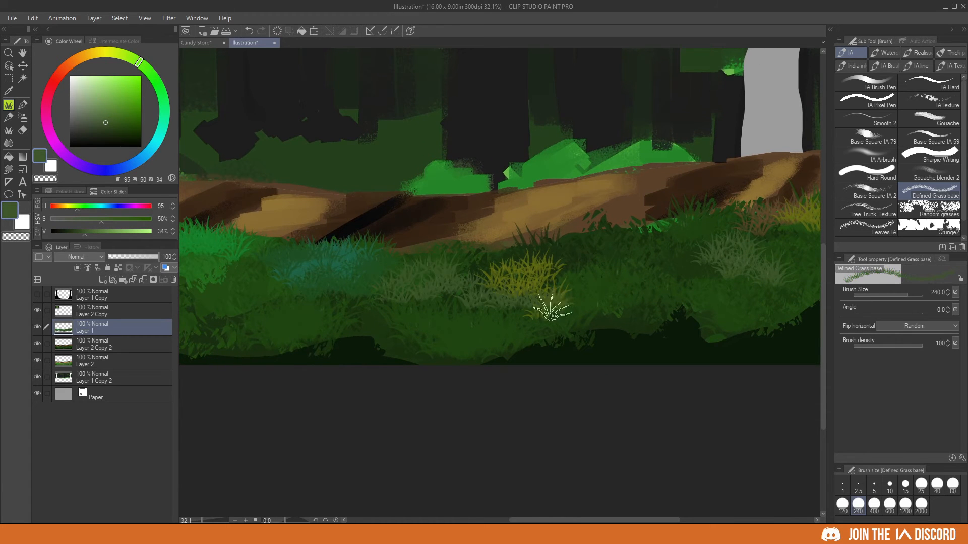
{"action": "left_click_drag", "start_coordinate": [492, 275], "coordinate": [687, 281]}
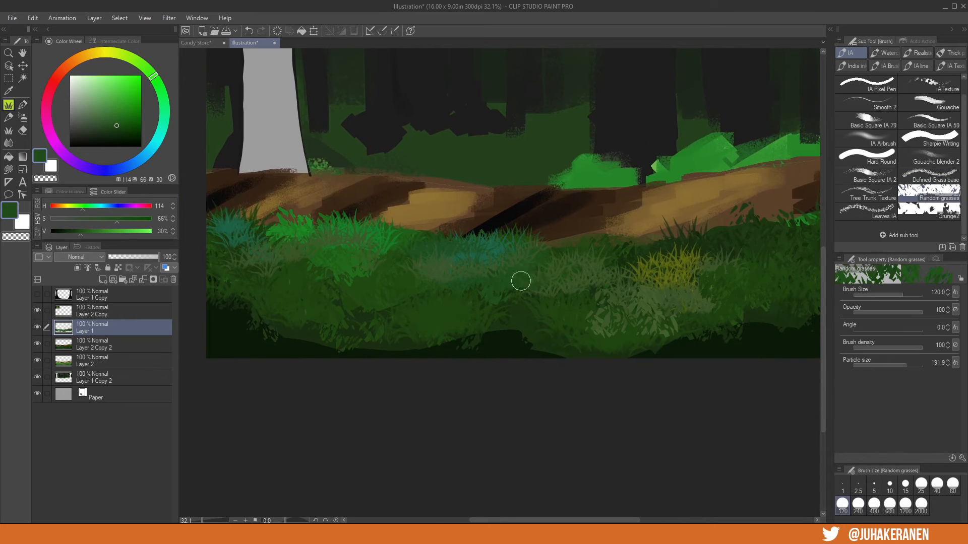
- Blend leafy clumps into the left half of the grass using the Random grasses brush at size 120 and sampled greens
{"action": "mouse_move", "coordinate": [521, 279]}
{"action": "left_mouse_down"}
{"action": "mouse_move", "coordinate": [613, 320]}
{"action": "mouse_move", "coordinate": [561, 304]}
{"action": "left_mouse_up"}
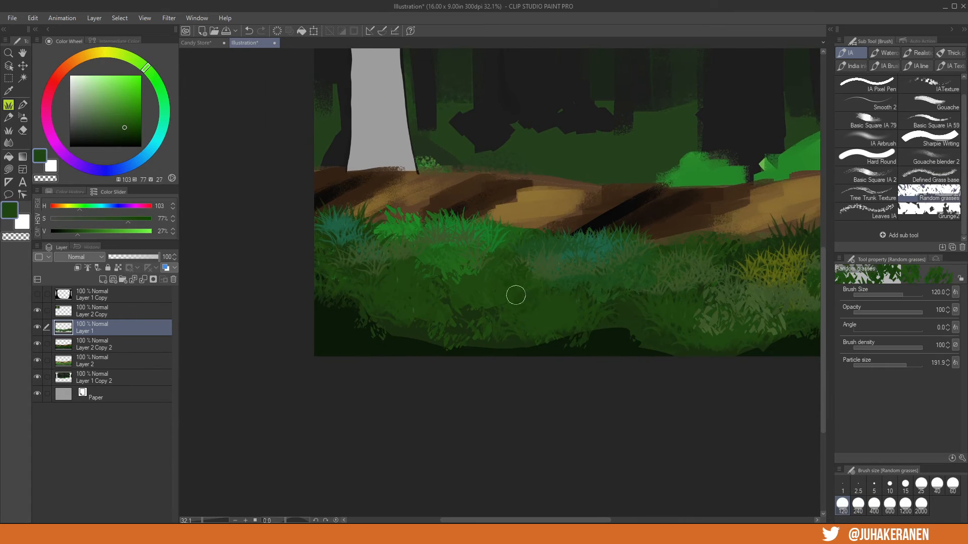
{"action": "left_click", "coordinate": [436, 252], "text": "alt"}
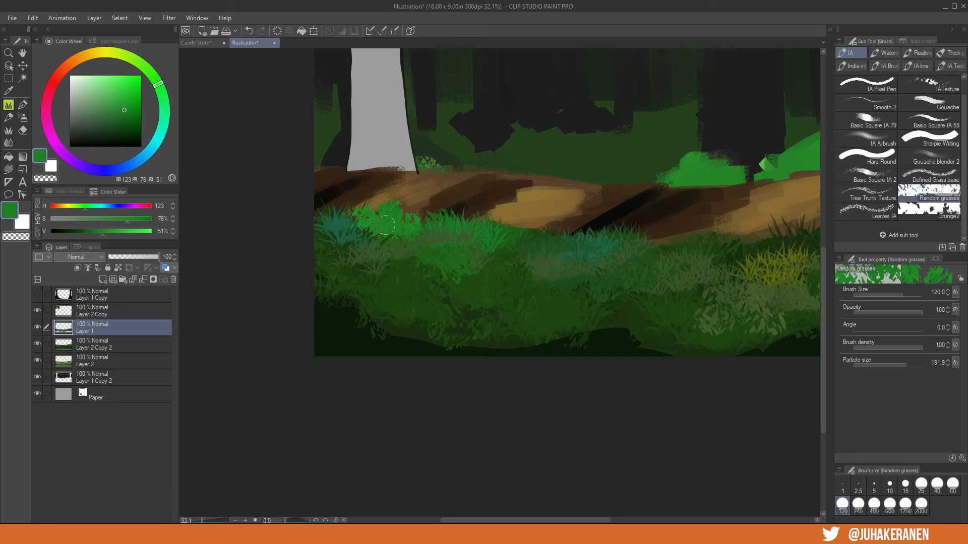
{"action": "left_click", "coordinate": [404, 235], "text": "alt"}
{"action": "left_click_drag", "start_coordinate": [373, 227], "coordinate": [409, 236]}
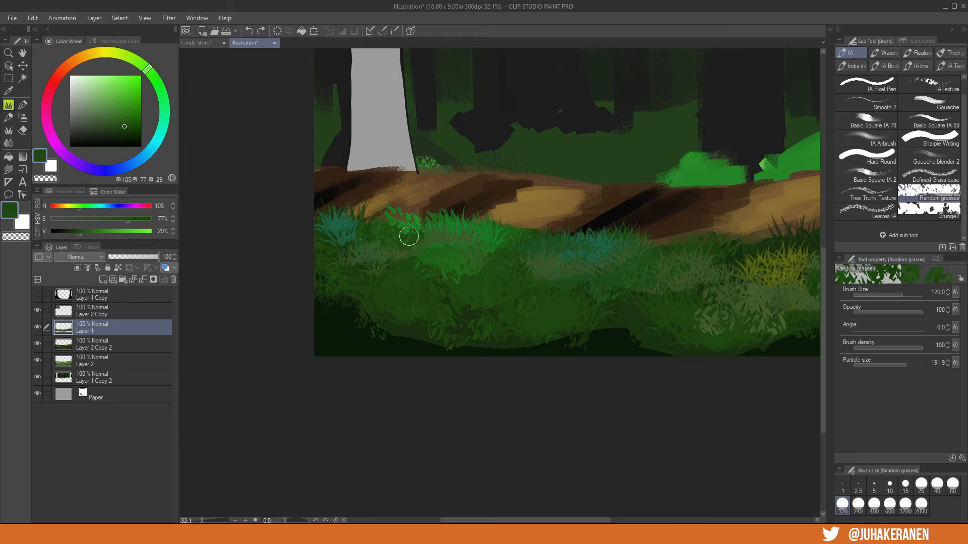
{"action": "left_click", "coordinate": [442, 217], "text": "alt"}
{"action": "left_click_drag", "start_coordinate": [635, 295], "coordinate": [584, 298]}
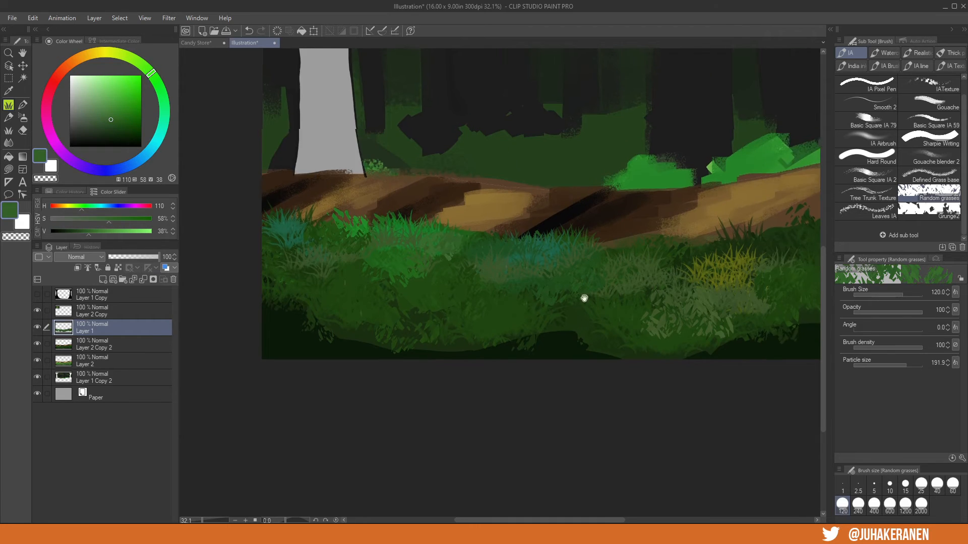
{"action": "left_click", "coordinate": [419, 287], "text": "alt"}
{"action": "left_click_drag", "start_coordinate": [399, 278], "coordinate": [426, 274]}
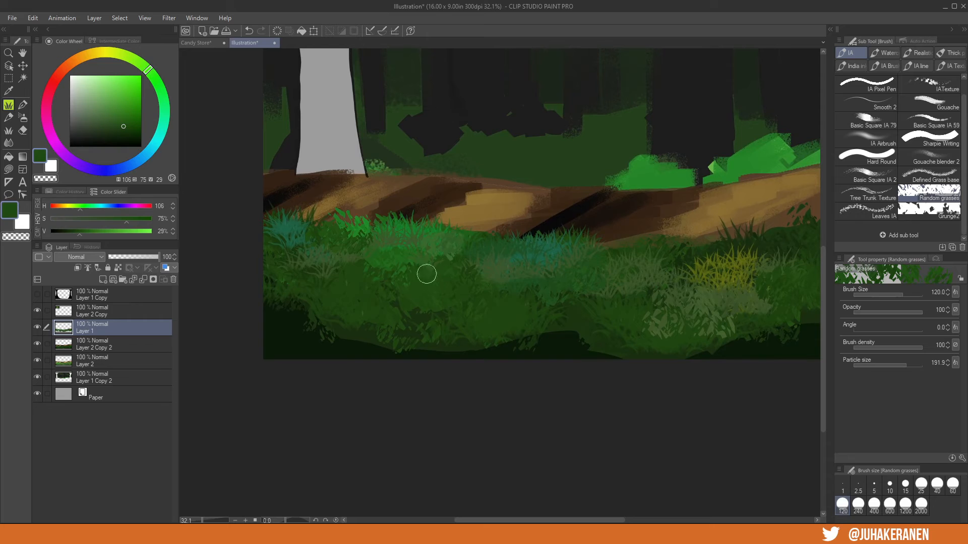
- Blend leafy clumps in sampled teal-greens such as H 143, S 65, V 33 into the grass's left end and the middle teal patch
{"action": "left_click", "coordinate": [327, 255], "text": "alt"}
{"action": "left_click", "coordinate": [270, 243], "text": "alt"}
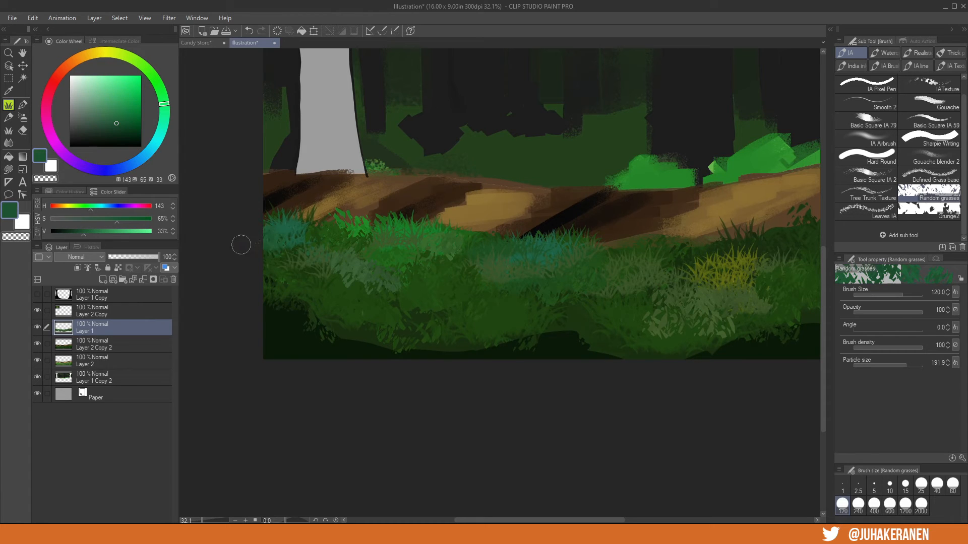
{"action": "left_click_drag", "start_coordinate": [263, 270], "coordinate": [275, 262]}
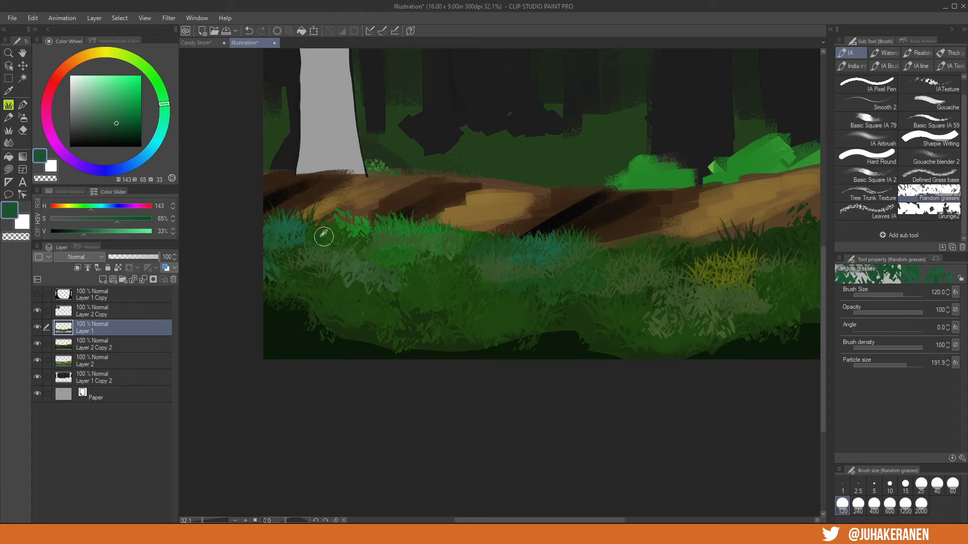
{"action": "left_click", "coordinate": [524, 263], "text": "alt"}
{"action": "left_click", "coordinate": [550, 241], "text": "alt"}
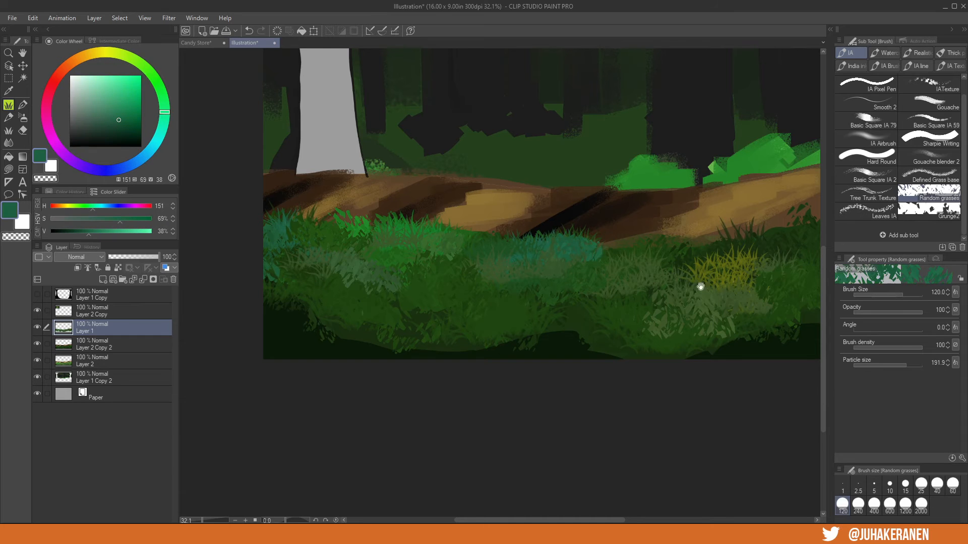
- Soften the left and lower edges of the middle teal patch with leafy clumps in sampled dark greens and teal
{"action": "left_click_drag", "start_coordinate": [701, 286], "coordinate": [520, 285]}
{"action": "mouse_move", "coordinate": [413, 236]}
{"action": "left_mouse_down"}
{"action": "mouse_move", "coordinate": [434, 244]}
{"action": "mouse_move", "coordinate": [428, 255]}
{"action": "left_mouse_up"}
{"action": "left_click", "coordinate": [439, 252], "text": "alt"}
{"action": "left_click_drag", "start_coordinate": [390, 245], "coordinate": [309, 245]}
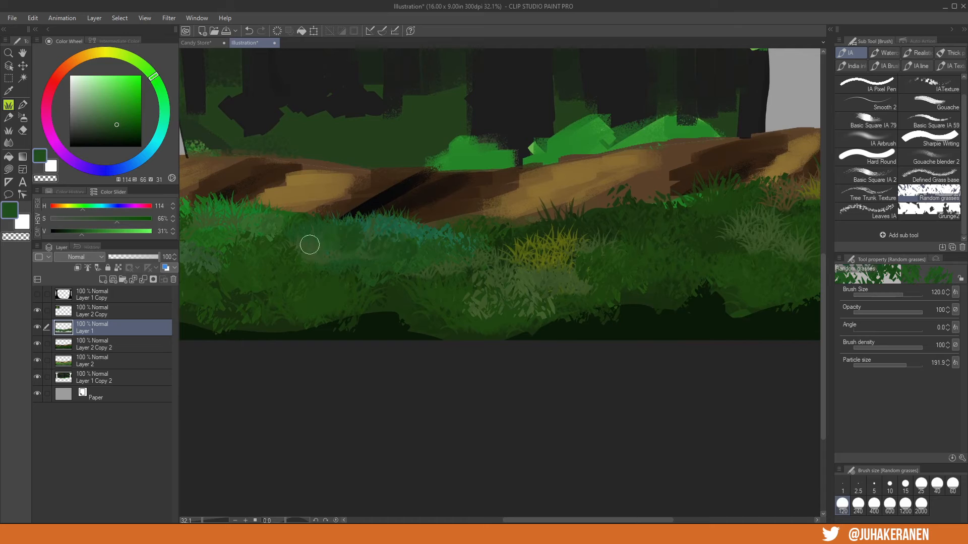
{"action": "left_click", "coordinate": [331, 241], "text": "alt"}
{"action": "key", "text": "ctrl+z"}
{"action": "key", "text": "ctrl+z"}
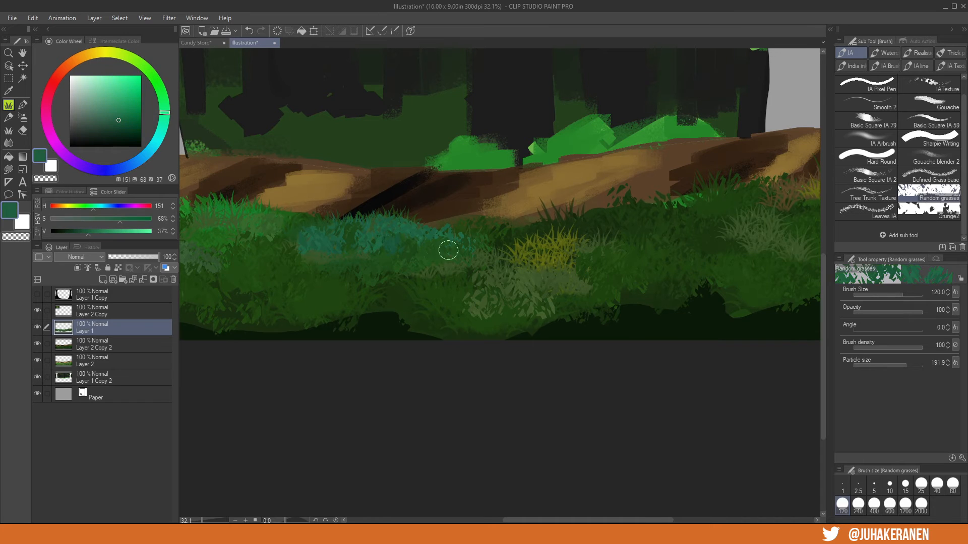
{"action": "mouse_move", "coordinate": [373, 244]}
{"action": "left_mouse_down"}
{"action": "mouse_move", "coordinate": [313, 259]}
{"action": "mouse_move", "coordinate": [465, 244]}
{"action": "mouse_move", "coordinate": [488, 263]}
{"action": "mouse_move", "coordinate": [475, 280]}
{"action": "mouse_move", "coordinate": [495, 250]}
{"action": "mouse_move", "coordinate": [484, 266]}
{"action": "mouse_move", "coordinate": [441, 282]}
{"action": "left_mouse_up"}
{"action": "left_click", "coordinate": [315, 248], "text": "alt"}
- Spread leafy clumps of sampled yellow, dark green and muted green around the yellow patch to blend its edges into the grass
{"action": "scroll", "coordinate": [466, 262], "scroll_direction": "right", "scroll_amount": 3}
{"action": "left_click", "coordinate": [454, 267], "text": "alt"}
{"action": "left_click", "coordinate": [492, 277], "text": "alt"}
{"action": "left_click", "coordinate": [481, 275], "text": "alt"}
{"action": "left_click", "coordinate": [440, 248], "text": "alt"}
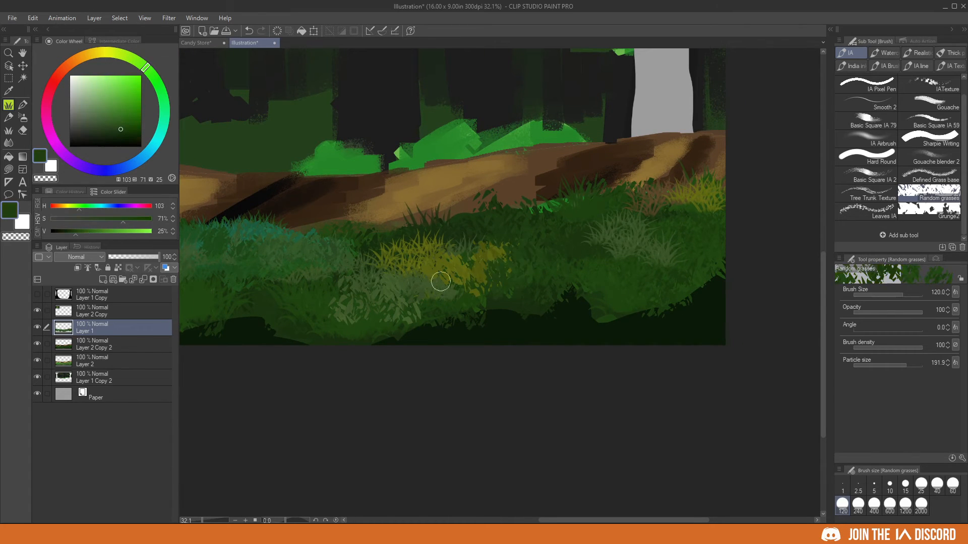
{"action": "left_click", "coordinate": [375, 264], "text": "alt"}
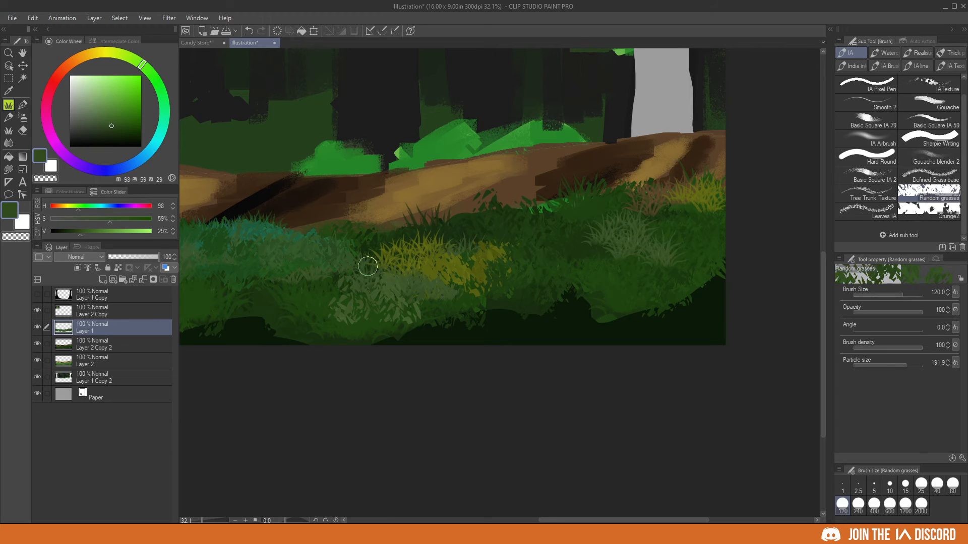
{"action": "scroll", "coordinate": [637, 281], "scroll_direction": "down", "scroll_amount": 3}
{"action": "left_click_drag", "start_coordinate": [496, 307], "coordinate": [666, 287]}
{"action": "scroll", "coordinate": [655, 276], "scroll_direction": "up", "scroll_amount": 3}
{"action": "scroll", "coordinate": [655, 286], "scroll_direction": "down", "scroll_amount": 2}
{"action": "left_click", "coordinate": [583, 267], "text": "alt"}
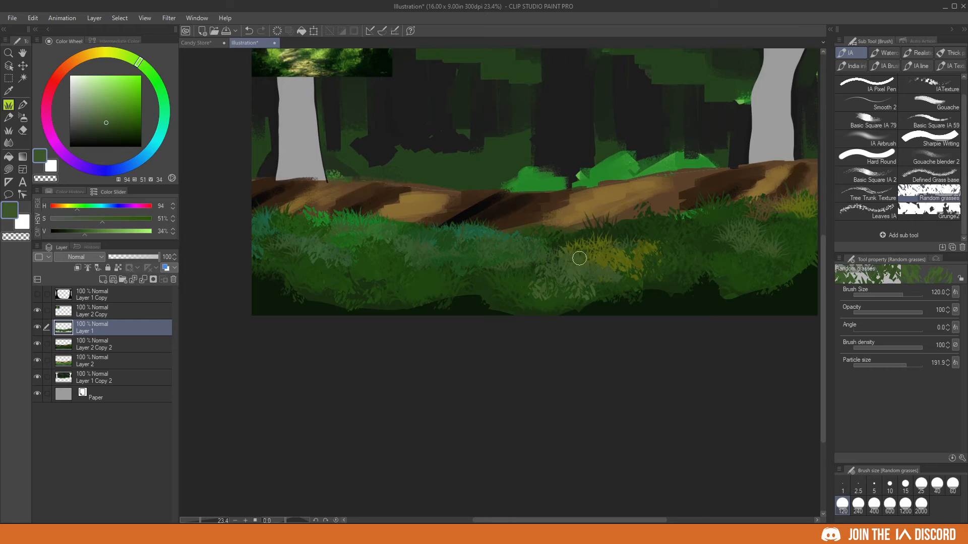
{"action": "left_click_drag", "start_coordinate": [677, 288], "coordinate": [617, 307]}
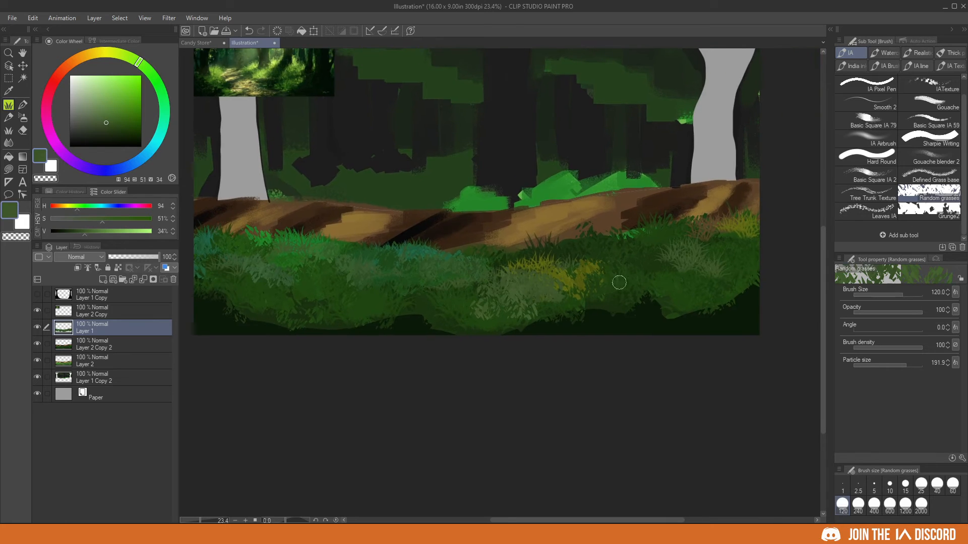
- Add a layer in Color mode above the grass and paint sampled green over the yellow and teal patches
{"action": "key", "text": "ctrl+shift+n"}
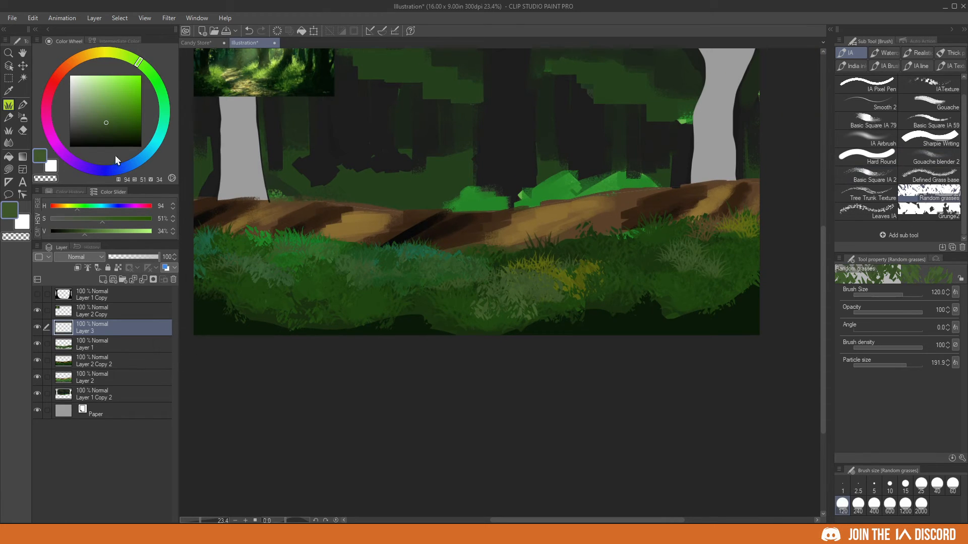
{"action": "left_click", "coordinate": [81, 259]}
{"action": "left_click", "coordinate": [63, 517]}
{"action": "left_click", "coordinate": [295, 252], "text": "alt"}
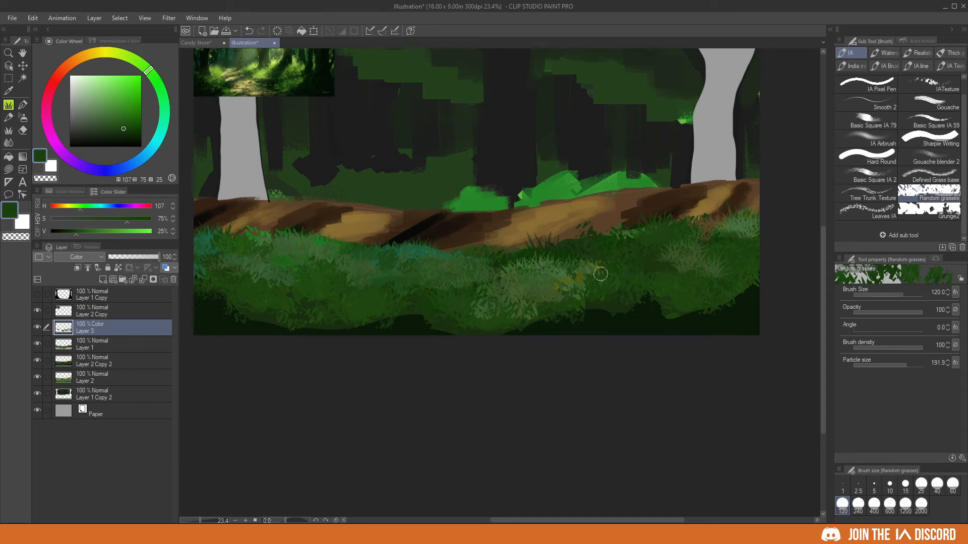
{"action": "left_click_drag", "start_coordinate": [356, 293], "coordinate": [375, 294]}
- Compare the grass with and without the Color layer and merge that layer into the grass layer below
{"action": "left_click", "coordinate": [36, 327]}
{"action": "left_click", "coordinate": [36, 327]}
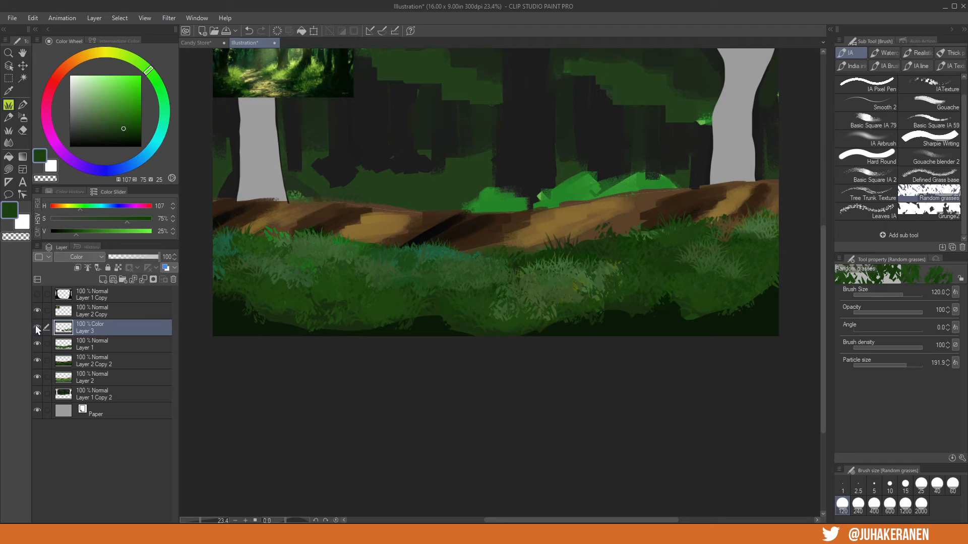
{"action": "left_click", "coordinate": [37, 327]}
{"action": "left_click_drag", "start_coordinate": [32, 327], "coordinate": [34, 328]}
{"action": "key", "text": "Delete"}
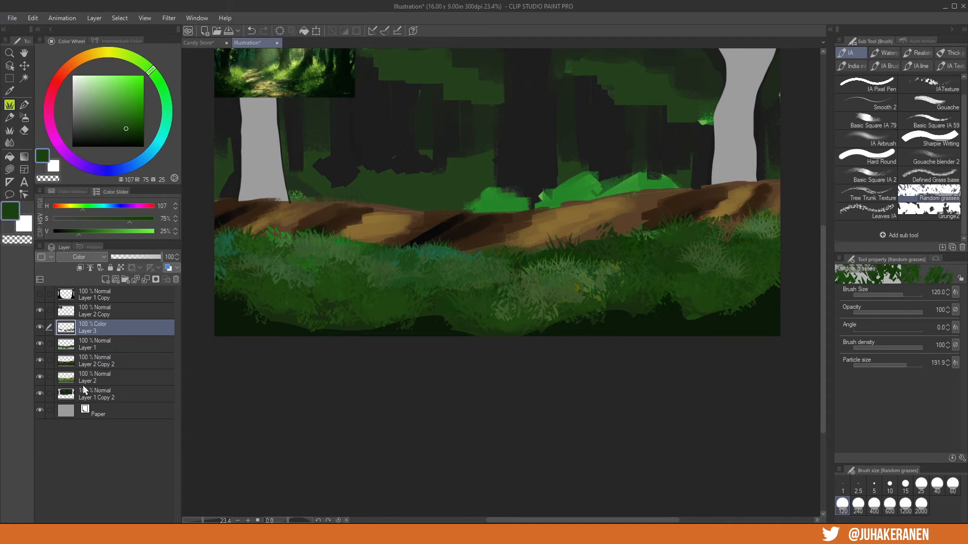
- Add a layer in Darken mode and paint sampled dark green (H 106, S 75, V 29) over the lighter grass patches
{"action": "key", "text": "ctrl+shift+n"}
{"action": "left_click", "coordinate": [86, 257]}
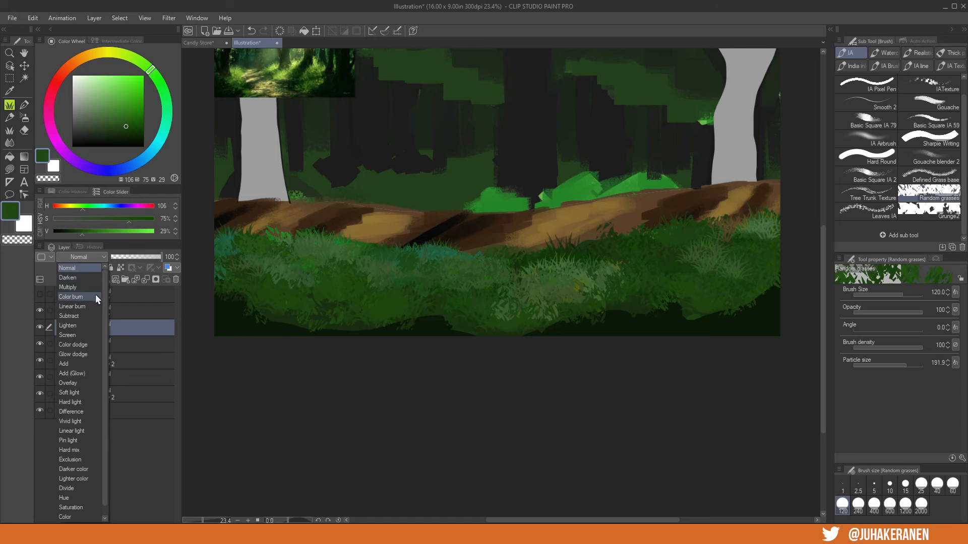
{"action": "left_click", "coordinate": [81, 277]}
{"action": "left_click_drag", "start_coordinate": [273, 259], "coordinate": [283, 278]}
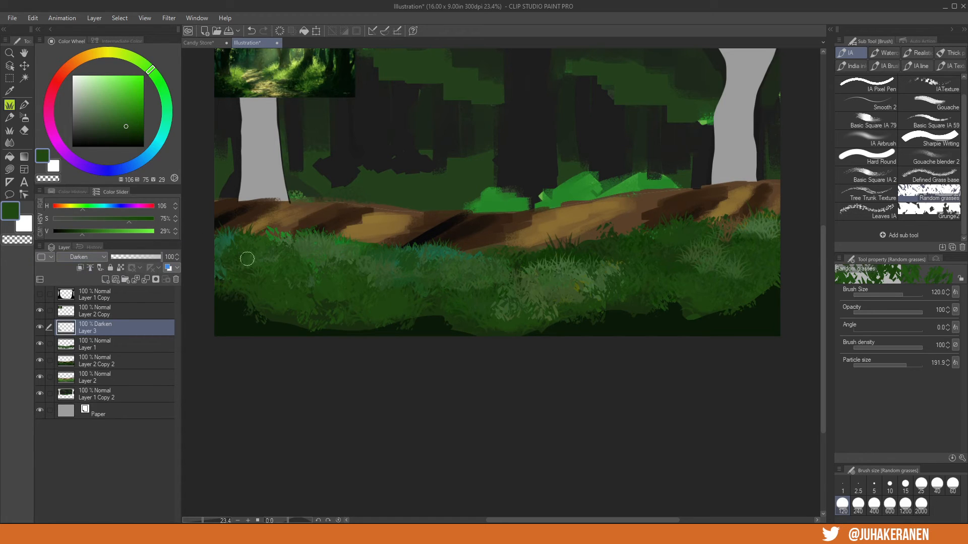
{"action": "key", "text": "Print"}
{"action": "left_click_drag", "start_coordinate": [303, 247], "coordinate": [277, 236]}
{"action": "mouse_move", "coordinate": [352, 247]}
{"action": "left_mouse_down"}
{"action": "mouse_move", "coordinate": [378, 273]}
{"action": "mouse_move", "coordinate": [373, 279]}
{"action": "mouse_move", "coordinate": [428, 261]}
{"action": "mouse_move", "coordinate": [462, 270]}
{"action": "mouse_move", "coordinate": [455, 282]}
{"action": "mouse_move", "coordinate": [468, 287]}
{"action": "mouse_move", "coordinate": [486, 269]}
{"action": "mouse_move", "coordinate": [500, 289]}
{"action": "mouse_move", "coordinate": [544, 287]}
{"action": "mouse_move", "coordinate": [537, 278]}
{"action": "mouse_move", "coordinate": [558, 266]}
{"action": "mouse_move", "coordinate": [619, 271]}
{"action": "mouse_move", "coordinate": [593, 297]}
{"action": "left_mouse_up"}
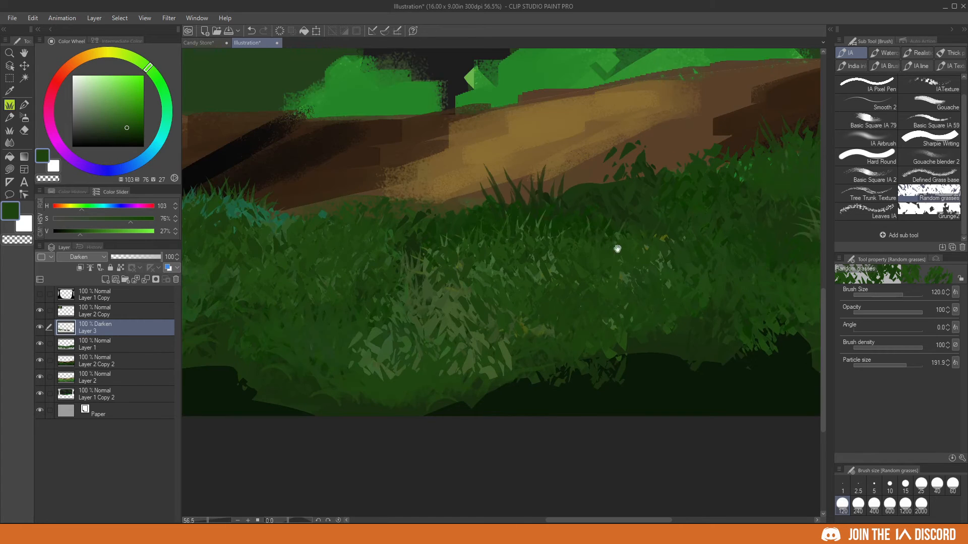
- Undo the last Darken strokes over the pale grass right of the middle
{"action": "scroll", "coordinate": [590, 268], "scroll_direction": "up", "scroll_amount": 4}
{"action": "scroll", "coordinate": [521, 252], "scroll_direction": "up", "scroll_amount": 3}
{"action": "key", "text": "ctrl+z"}
{"action": "key", "text": "ctrl+z"}
{"action": "key", "text": "ctrl+z"}
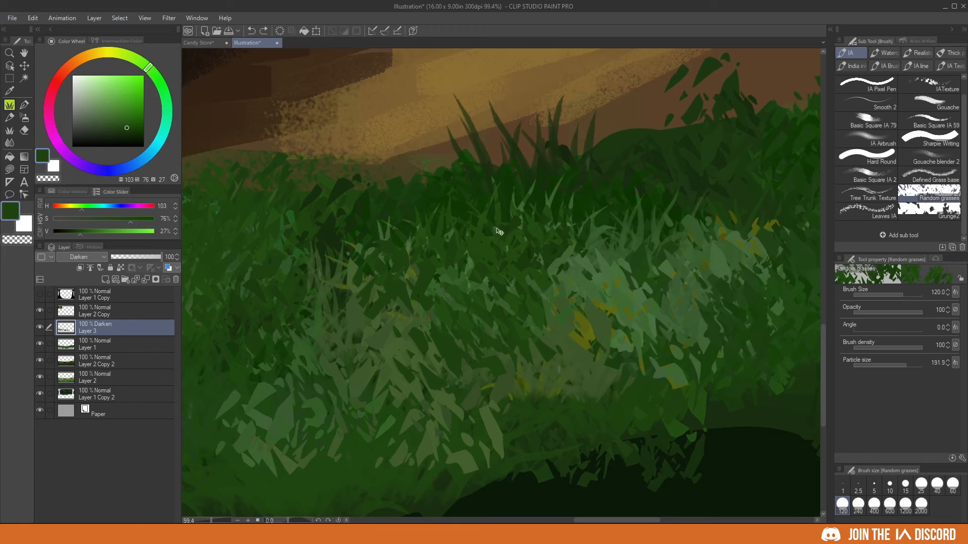
{"action": "mouse_move", "coordinate": [479, 206]}
{"action": "left_mouse_down"}
{"action": "mouse_move", "coordinate": [438, 224]}
{"action": "mouse_move", "coordinate": [447, 257]}
{"action": "mouse_move", "coordinate": [486, 270]}
{"action": "mouse_move", "coordinate": [529, 267]}
{"action": "left_mouse_up"}
{"action": "scroll", "coordinate": [530, 266], "scroll_direction": "down", "scroll_amount": 5}
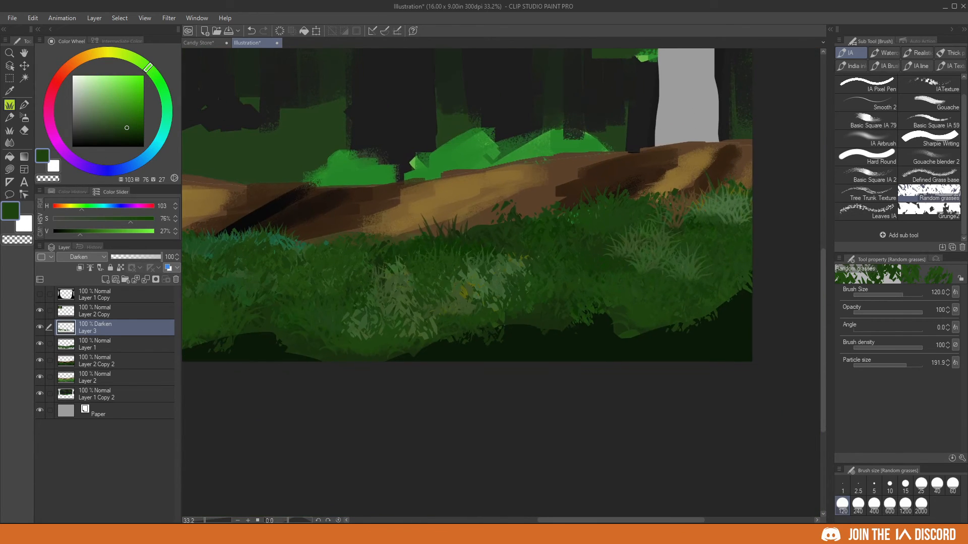
- Darken the pale tufts at the grass's right end and erase part of the darkening in the left half
{"action": "mouse_move", "coordinate": [608, 247]}
{"action": "left_mouse_down"}
{"action": "mouse_move", "coordinate": [634, 245]}
{"action": "mouse_move", "coordinate": [642, 272]}
{"action": "left_mouse_up"}
{"action": "mouse_move", "coordinate": [721, 232]}
{"action": "left_mouse_down"}
{"action": "mouse_move", "coordinate": [740, 216]}
{"action": "mouse_move", "coordinate": [726, 231]}
{"action": "left_mouse_up"}
{"action": "left_click_drag", "start_coordinate": [475, 300], "coordinate": [697, 285]}
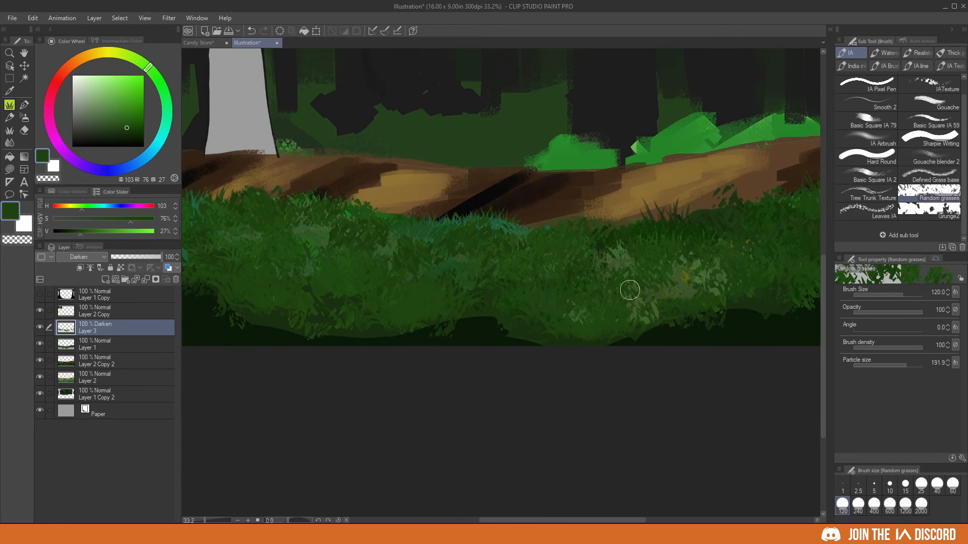
{"action": "scroll", "coordinate": [413, 289], "scroll_direction": "down", "scroll_amount": 2}
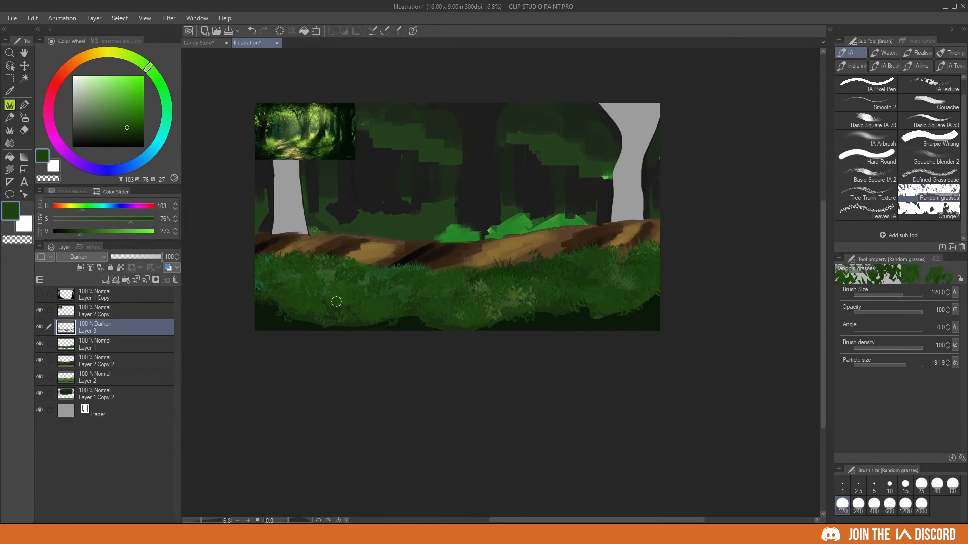
{"action": "mouse_move", "coordinate": [353, 285]}
{"action": "left_mouse_down"}
{"action": "mouse_move", "coordinate": [336, 265]}
{"action": "mouse_move", "coordinate": [332, 280]}
{"action": "left_mouse_up"}
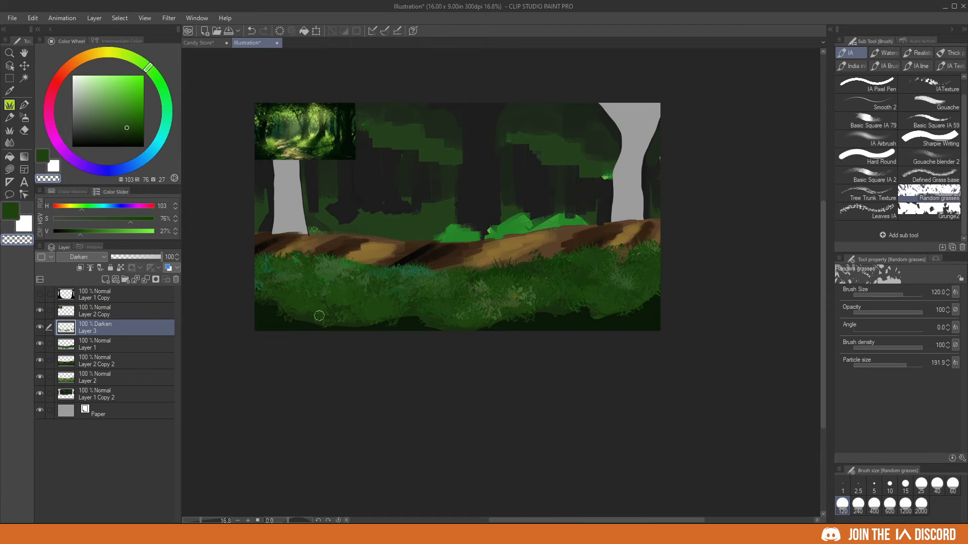
- Compare the grass with and without the Darken layer and merge that layer into the grass layer below
{"action": "left_click", "coordinate": [40, 326]}
{"action": "left_click", "coordinate": [41, 326]}
{"action": "left_click", "coordinate": [41, 325]}
{"action": "left_click", "coordinate": [41, 325]}
{"action": "key", "text": "ctrl+e"}
{"action": "left_click", "coordinate": [437, 339]}
{"action": "left_click_drag", "start_coordinate": [451, 343], "coordinate": [453, 358]}
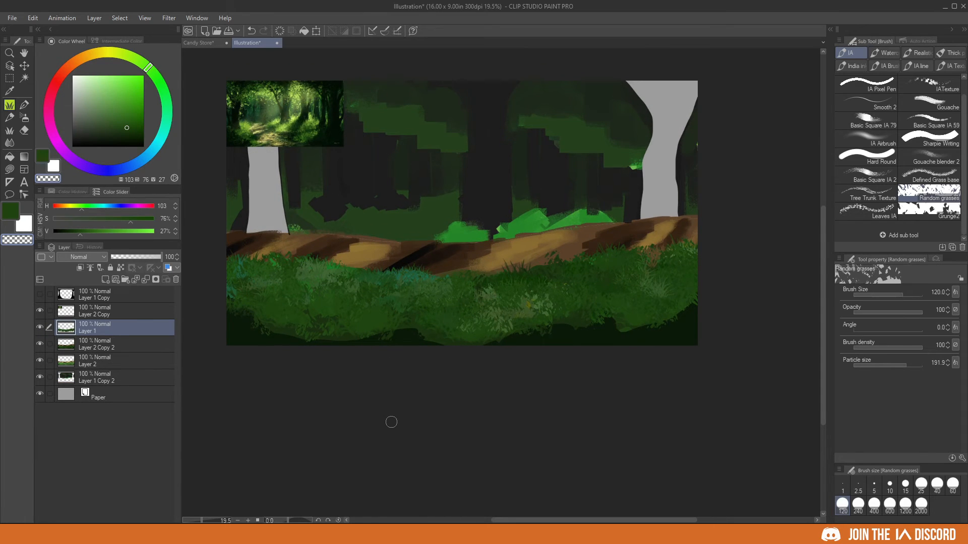
- Paint near-black green (H 110, S 69, V 10) foreground tufts along the canvas's lower edge on a new layer using the Defined Grass base brush at size 600
{"action": "left_click", "coordinate": [930, 177]}
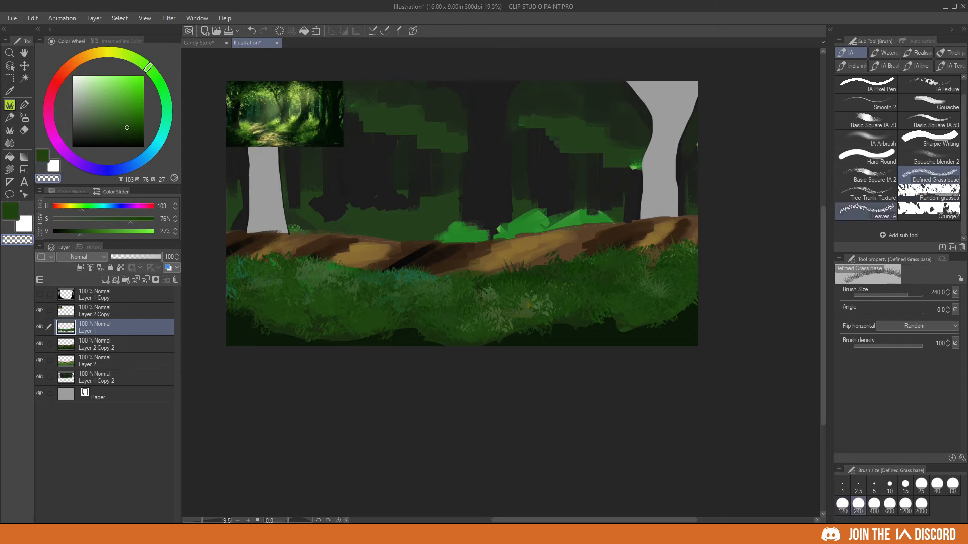
{"action": "key", "text": "bracketright"}
{"action": "key", "text": "bracketright"}
{"action": "key", "text": "bracketright"}
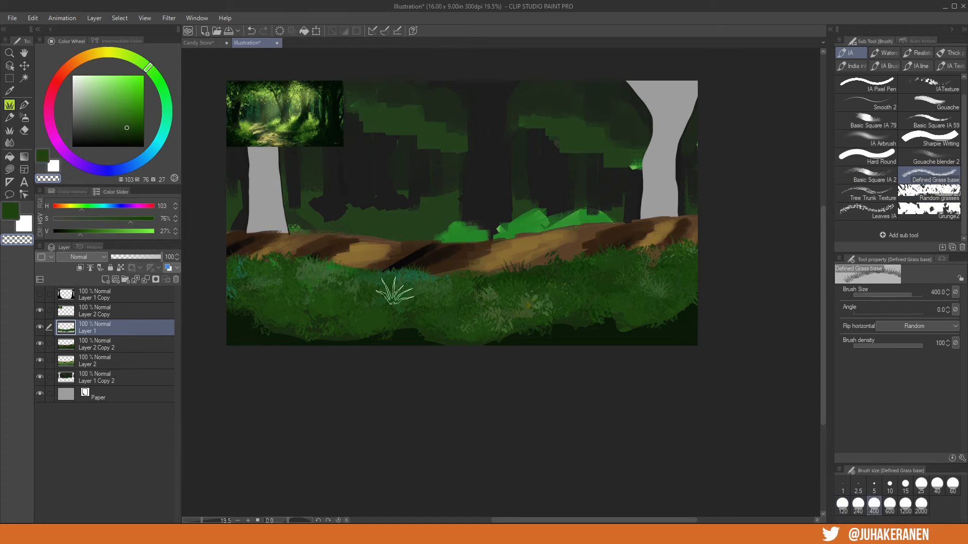
{"action": "key", "text": "ctrl+shift+n"}
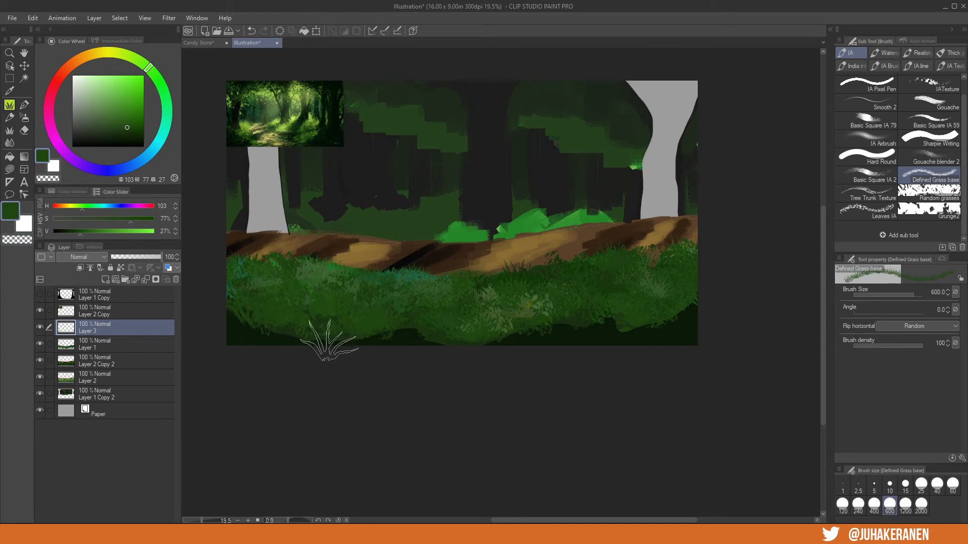
{"action": "left_click", "coordinate": [402, 337], "text": "alt"}
{"action": "left_click_drag", "start_coordinate": [277, 322], "coordinate": [300, 316]}
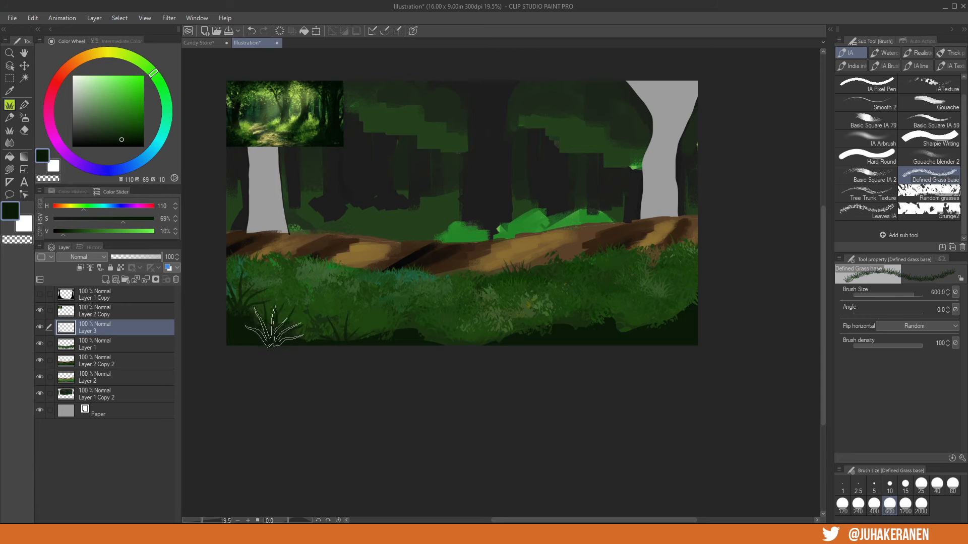
{"action": "left_click_drag", "start_coordinate": [482, 318], "coordinate": [530, 320]}
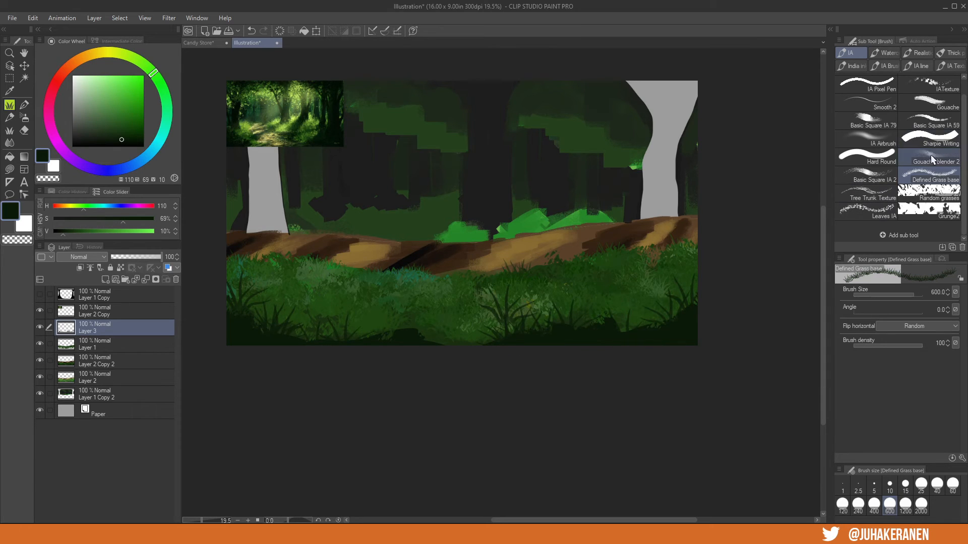
- Add dark foreground grass blades by hand in the right half using the Basic Square IA 59 brush at size 15
{"action": "left_click", "coordinate": [930, 121]}
{"action": "scroll", "coordinate": [557, 348], "scroll_direction": "up", "scroll_amount": 5}
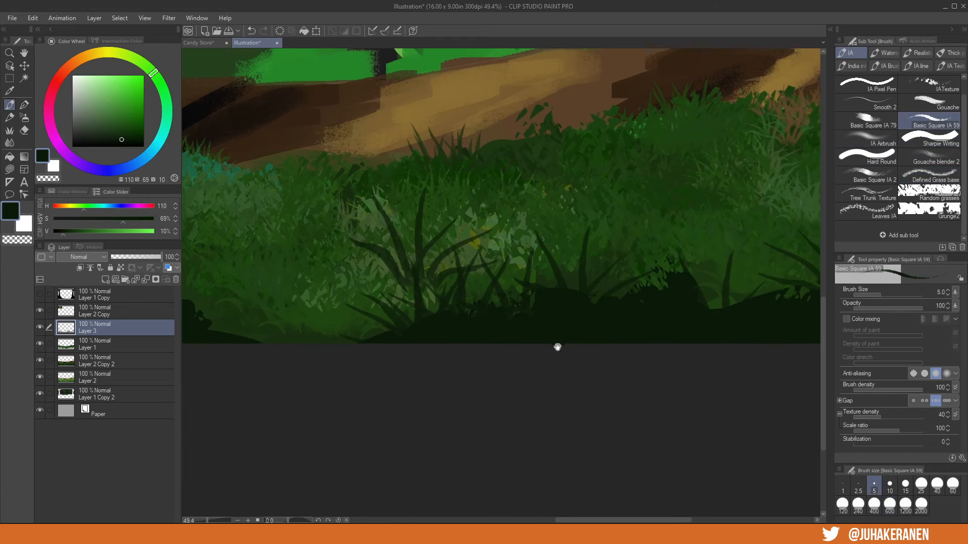
{"action": "left_click_drag", "start_coordinate": [557, 347], "coordinate": [559, 349]}
{"action": "key", "text": "bracketleft"}
{"action": "key", "text": "bracketright"}
{"action": "key", "text": "bracketright"}
{"action": "key", "text": "bracketright"}
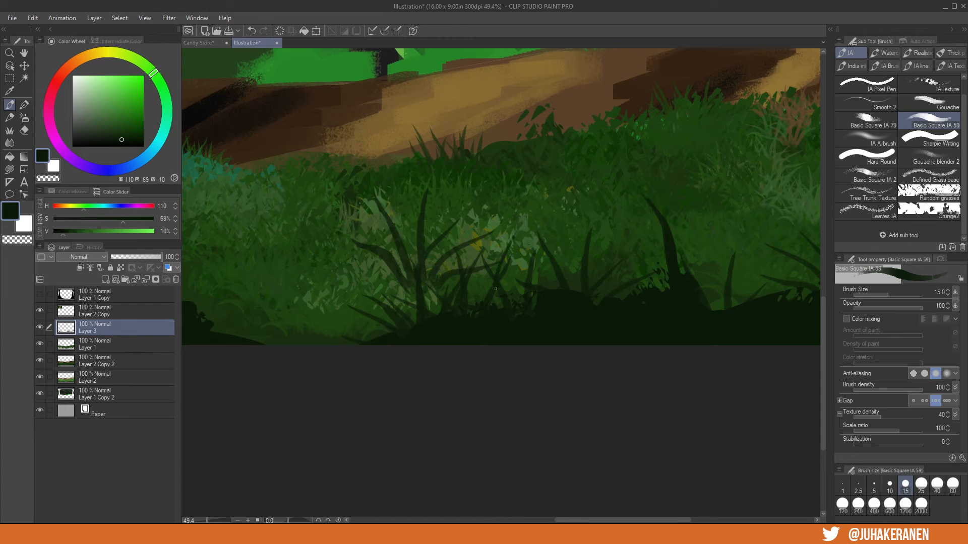
{"action": "left_click_drag", "start_coordinate": [493, 303], "coordinate": [526, 308]}
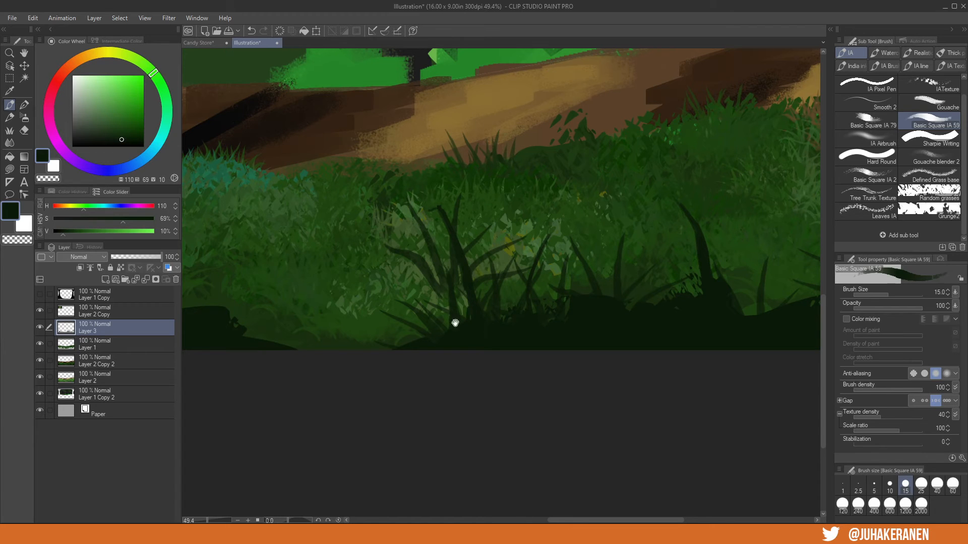
- Paint a tall, curved dark blade with a shorter one in the left foreground tufts at brush size 25
{"action": "left_click_drag", "start_coordinate": [455, 323], "coordinate": [689, 289]}
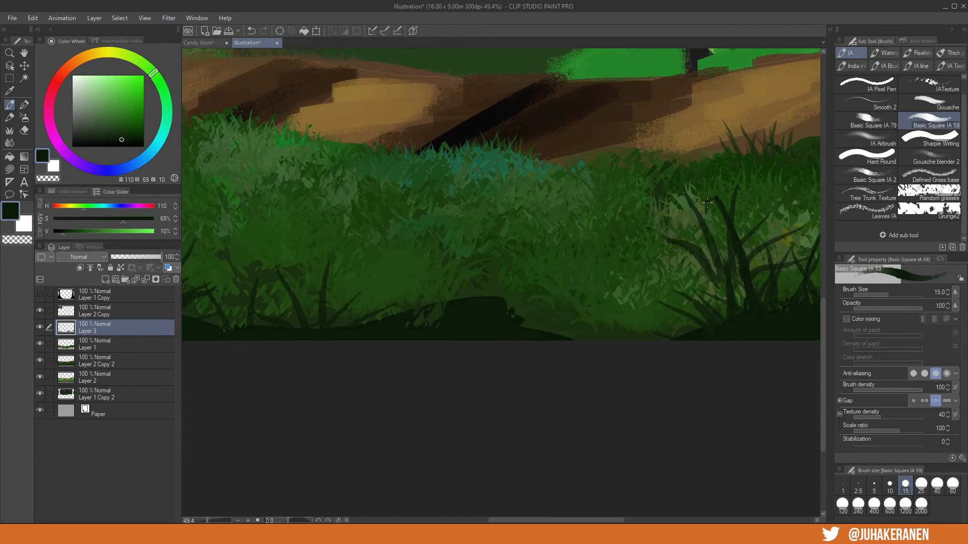
{"action": "left_click_drag", "start_coordinate": [435, 306], "coordinate": [609, 271]}
{"action": "key", "text": "bracketright"}
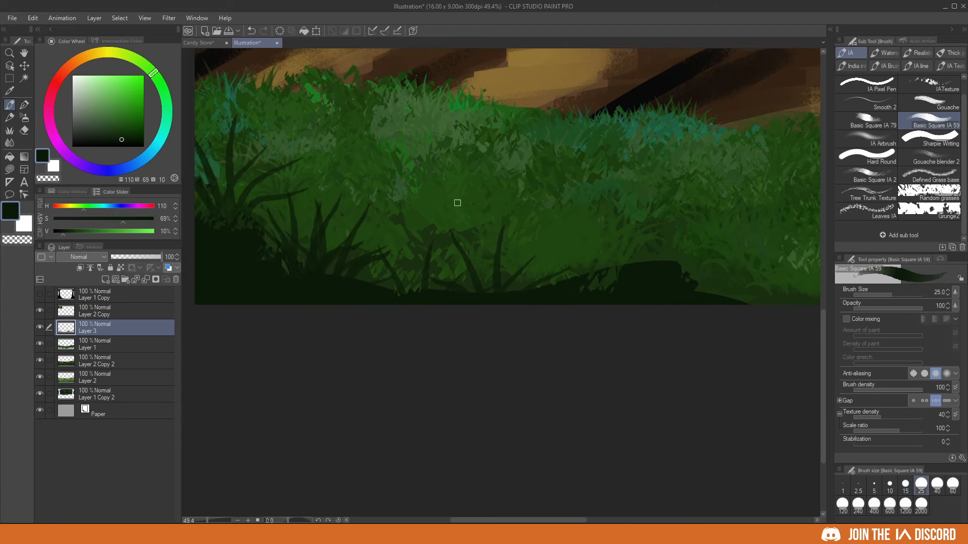
{"action": "left_click_drag", "start_coordinate": [464, 171], "coordinate": [398, 302]}
{"action": "left_click_drag", "start_coordinate": [429, 228], "coordinate": [408, 290]}
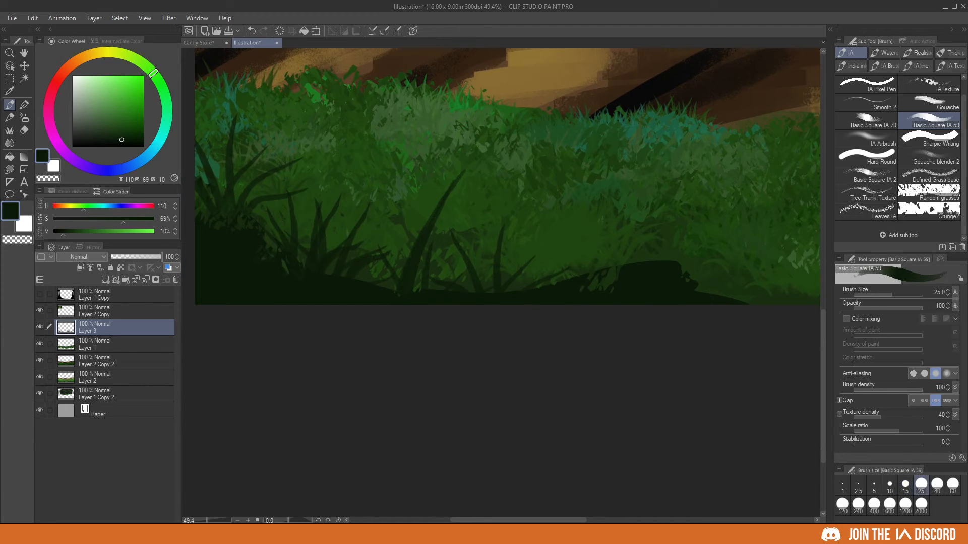
{"action": "left_click_drag", "start_coordinate": [286, 118], "coordinate": [258, 218]}
{"action": "key", "text": "ctrl+z"}
{"action": "key", "text": "ctrl+z"}
- Paint a tall dark blade at the far left end of the foreground and another above the dark mound near the middle
{"action": "left_click_drag", "start_coordinate": [285, 118], "coordinate": [248, 204]}
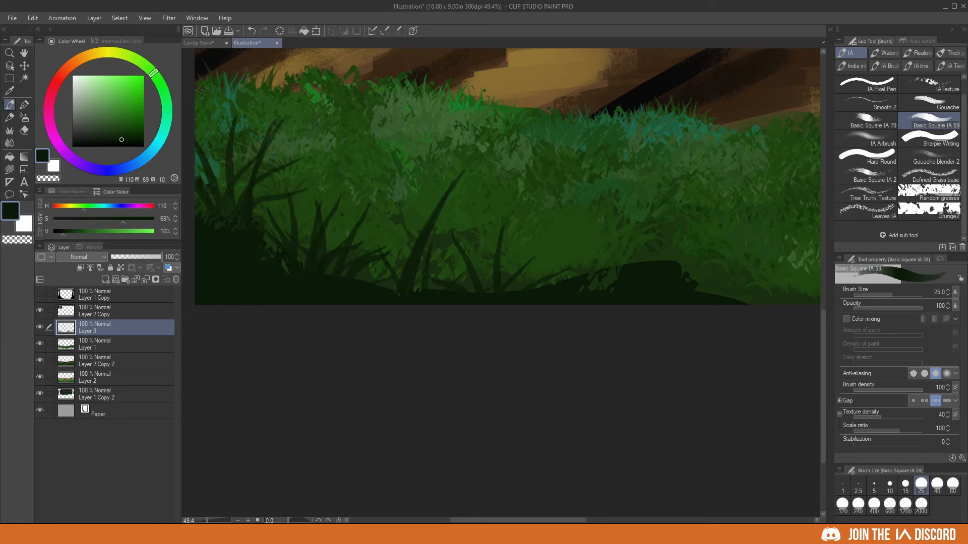
{"action": "left_click_drag", "start_coordinate": [605, 268], "coordinate": [529, 270]}
{"action": "left_click_drag", "start_coordinate": [611, 179], "coordinate": [557, 264]}
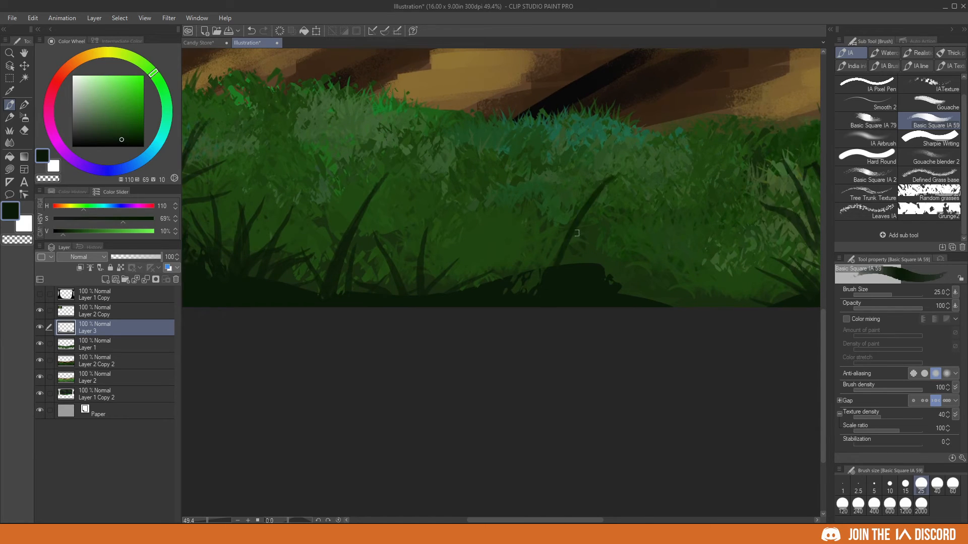
- Undo the last blade and paint a cluster of tall dark blades rising from the dark mound near the middle
{"action": "key", "text": "ctrl+z"}
{"action": "left_click_drag", "start_coordinate": [601, 180], "coordinate": [536, 271]}
{"action": "left_click_drag", "start_coordinate": [533, 188], "coordinate": [534, 292]}
{"action": "left_click_drag", "start_coordinate": [600, 187], "coordinate": [554, 265]}
{"action": "left_click_drag", "start_coordinate": [584, 205], "coordinate": [540, 261]}
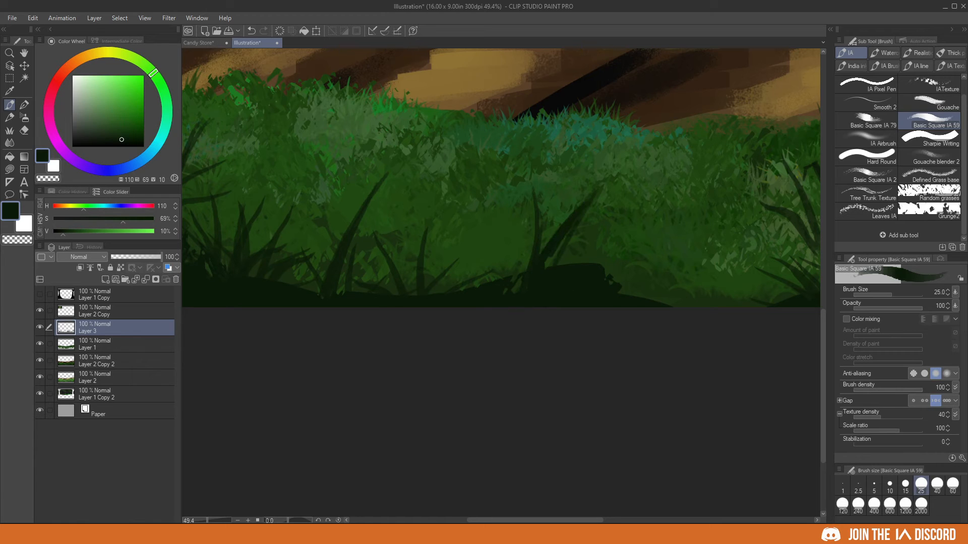
- Add tall dark blades to the central clump of the foreground tufts in the right part of the canvas
{"action": "mouse_move", "coordinate": [697, 240]}
{"action": "left_mouse_down"}
{"action": "mouse_move", "coordinate": [678, 307]}
{"action": "mouse_move", "coordinate": [354, 378]}
{"action": "left_mouse_up"}
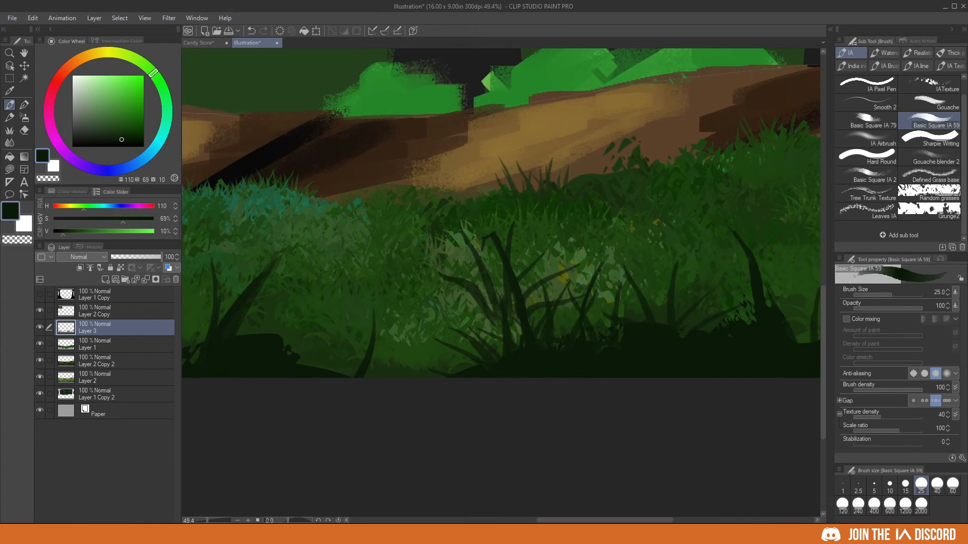
{"action": "left_click_drag", "start_coordinate": [650, 314], "coordinate": [419, 334]}
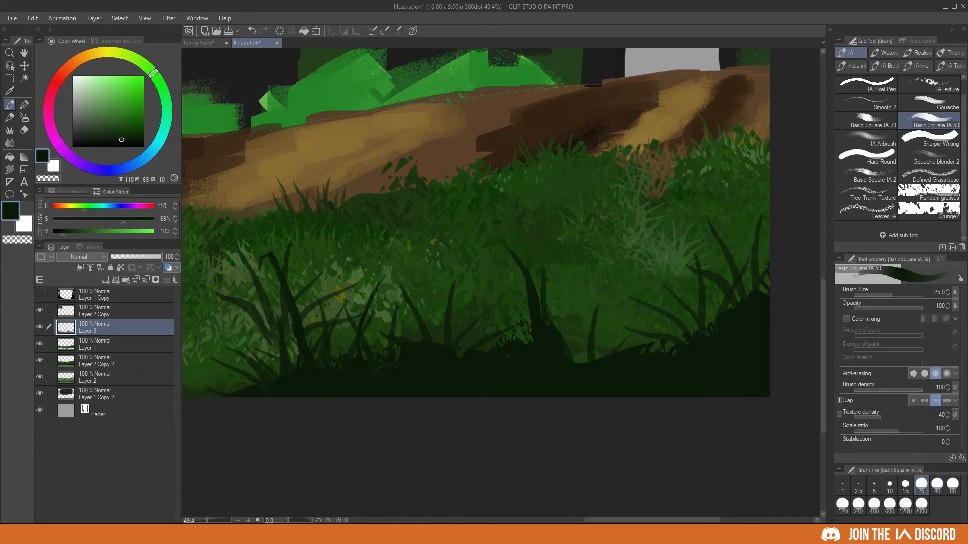
{"action": "mouse_move", "coordinate": [584, 226]}
{"action": "left_mouse_down"}
{"action": "mouse_move", "coordinate": [554, 307]}
{"action": "mouse_move", "coordinate": [561, 339]}
{"action": "left_mouse_up"}
{"action": "key", "text": "ctrl+z"}
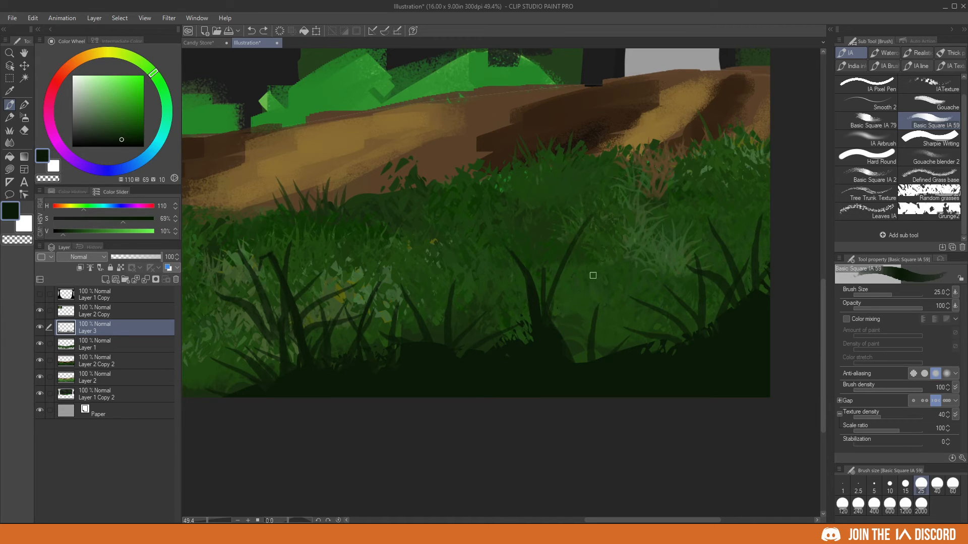
{"action": "left_click_drag", "start_coordinate": [592, 273], "coordinate": [558, 332]}
{"action": "scroll", "coordinate": [549, 287], "scroll_direction": "down", "scroll_amount": 3}
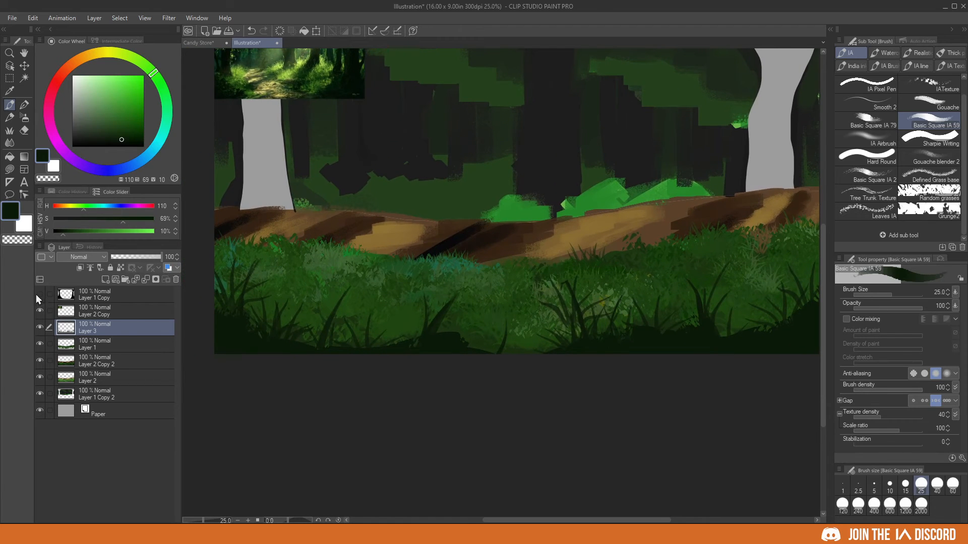
- Show the black tree-frame layer, Layer 1 Copy, and make it the active layer
{"action": "left_click", "coordinate": [38, 295]}
{"action": "left_click_drag", "start_coordinate": [106, 382], "coordinate": [250, 423]}
{"action": "left_click", "coordinate": [98, 295]}
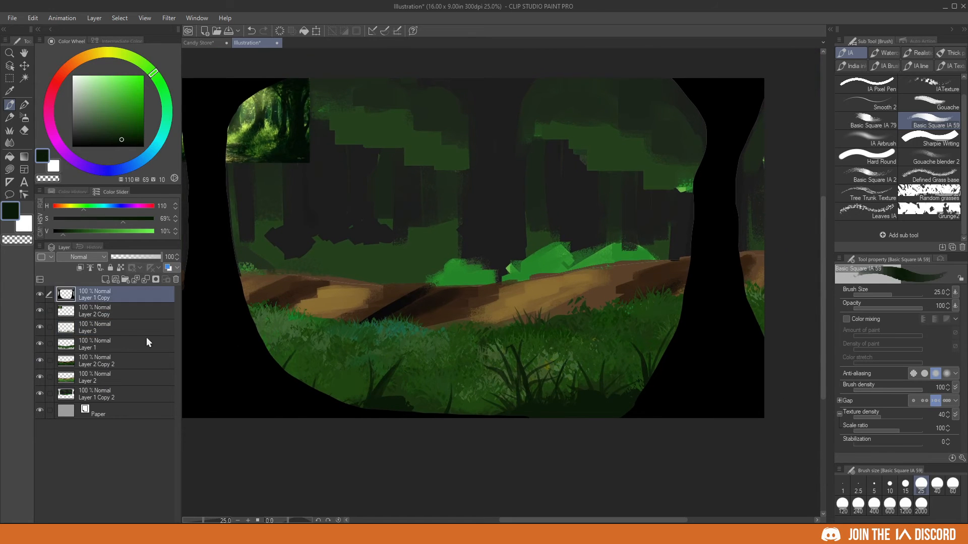
{"action": "left_click_drag", "start_coordinate": [343, 411], "coordinate": [361, 395]}
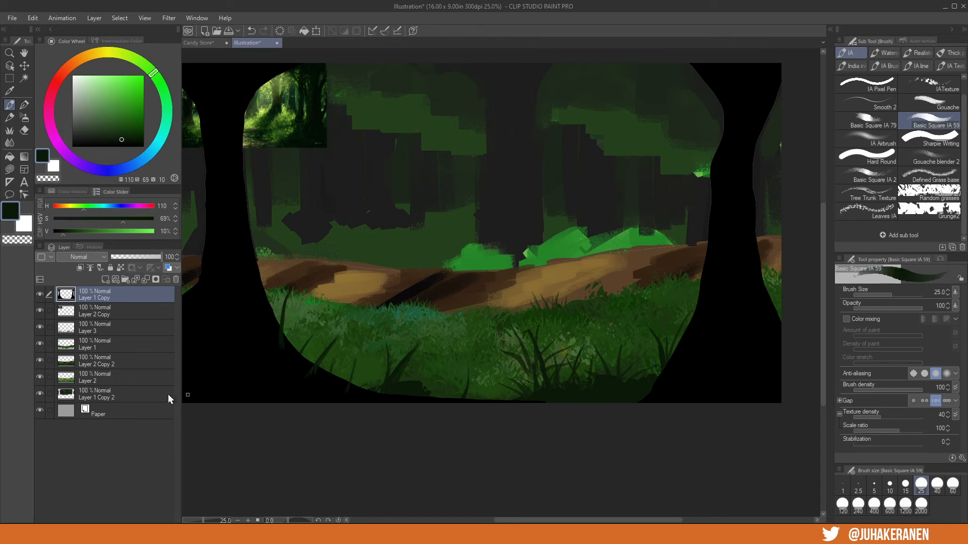
- Paint dark green and sampled-black grass tufts around both framing trunk bases using the Defined Grass base brush at sizes 600 and 400
{"action": "left_click", "coordinate": [929, 174]}
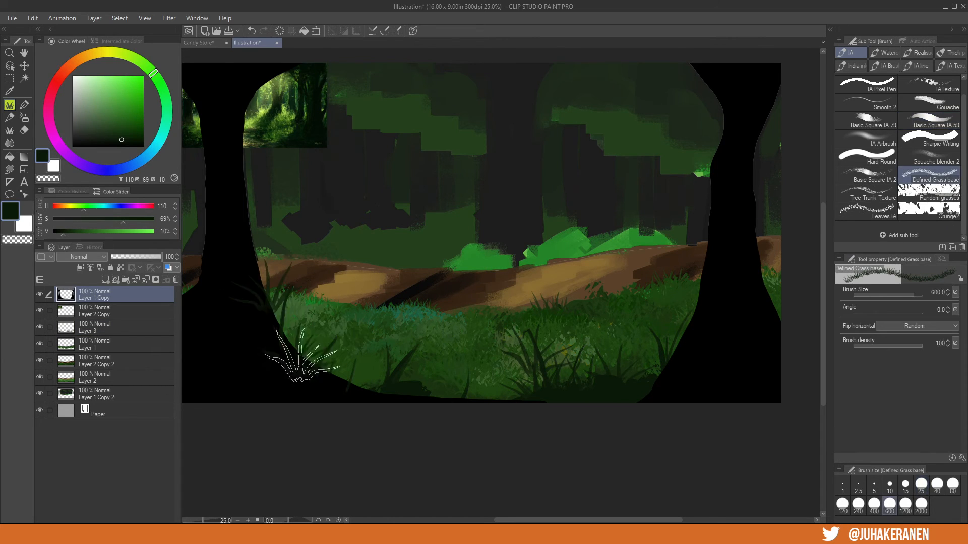
{"action": "mouse_move", "coordinate": [698, 297]}
{"action": "left_mouse_down"}
{"action": "mouse_move", "coordinate": [682, 353]}
{"action": "mouse_move", "coordinate": [625, 411]}
{"action": "left_mouse_up"}
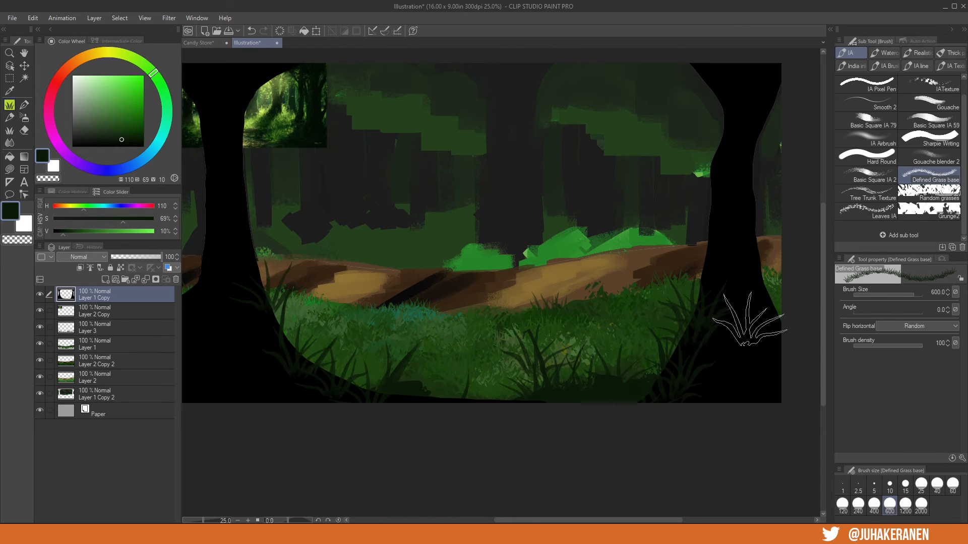
{"action": "left_click", "coordinate": [750, 319], "text": "alt"}
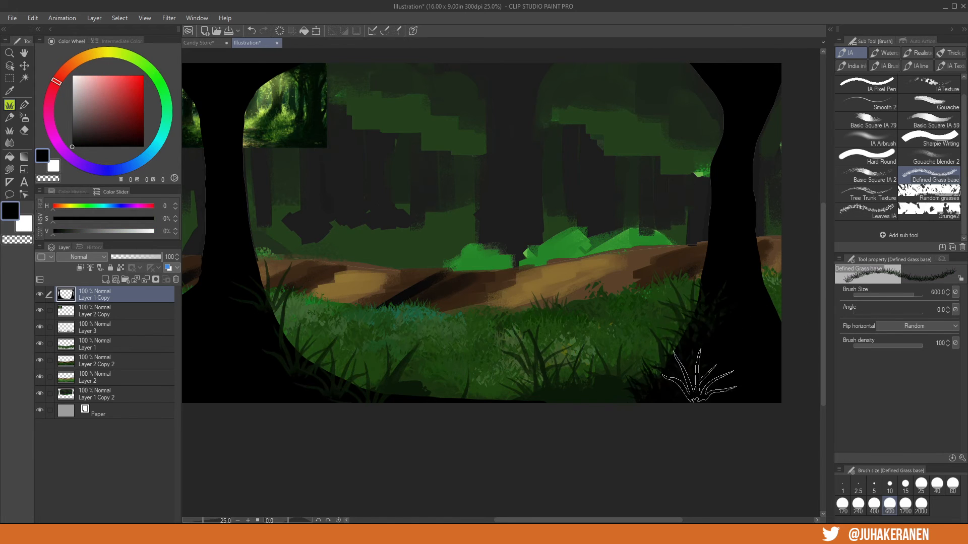
{"action": "left_click_drag", "start_coordinate": [262, 353], "coordinate": [297, 348]}
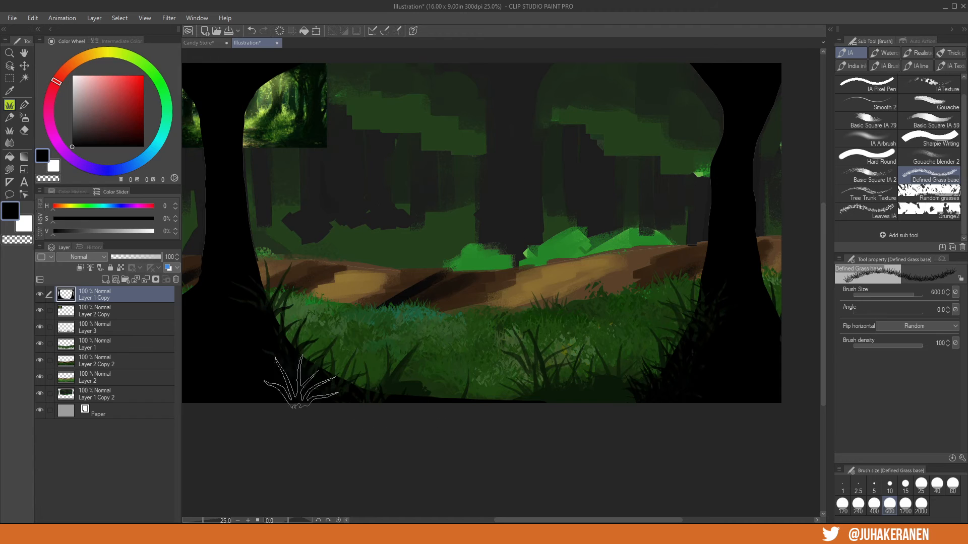
{"action": "left_click_drag", "start_coordinate": [255, 302], "coordinate": [307, 303]}
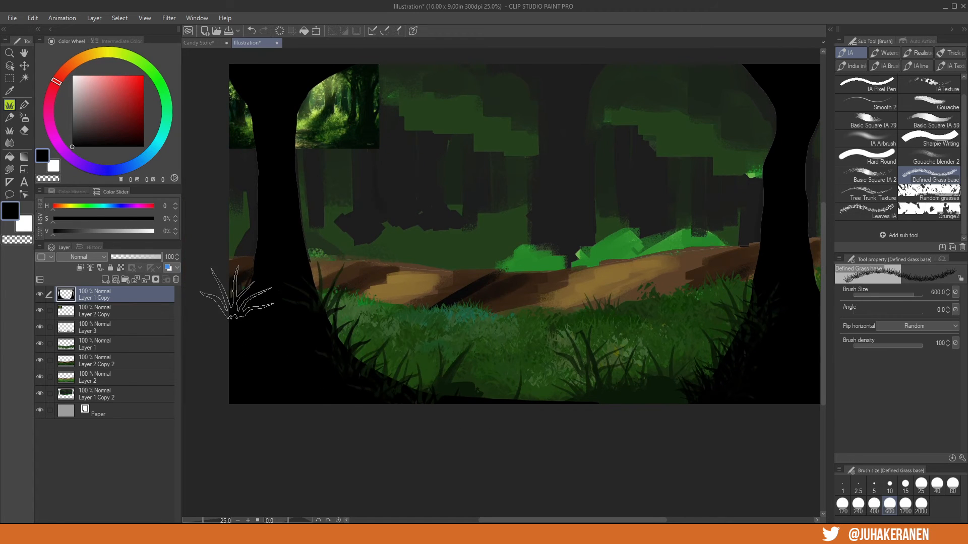
{"action": "key", "text": "bracketleft"}
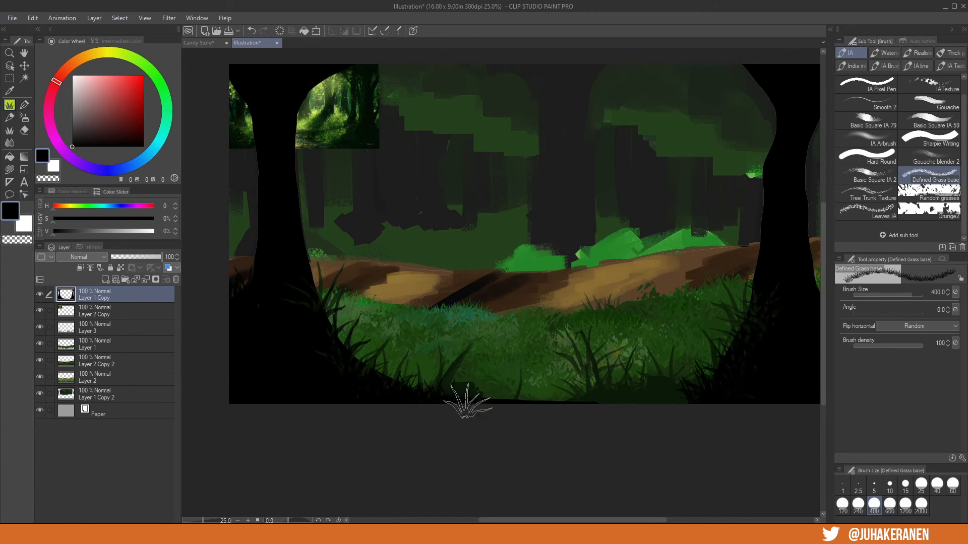
{"action": "left_click_drag", "start_coordinate": [768, 318], "coordinate": [700, 338]}
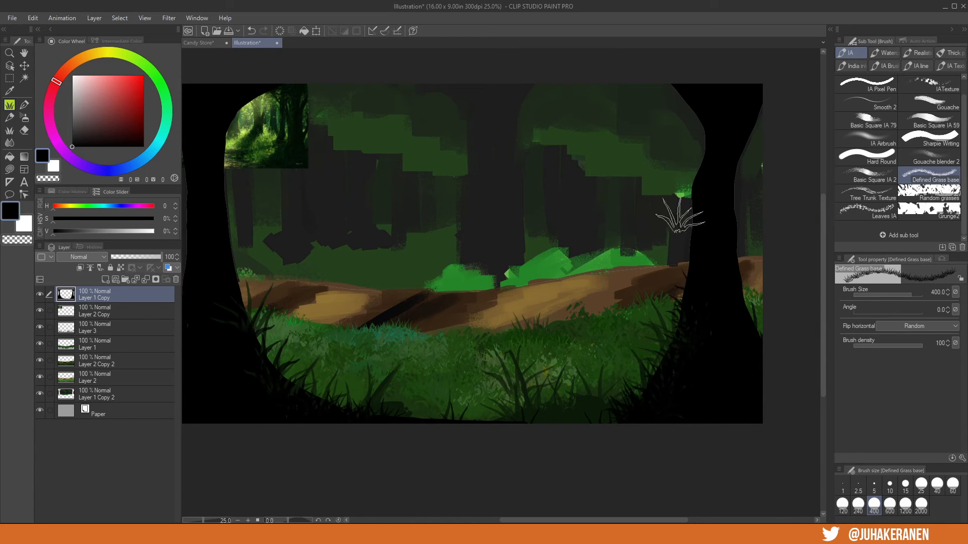
- Paint black foliage around the tops of both framing trees using the Leaves IA brush at size 400
{"action": "left_click", "coordinate": [866, 213]}
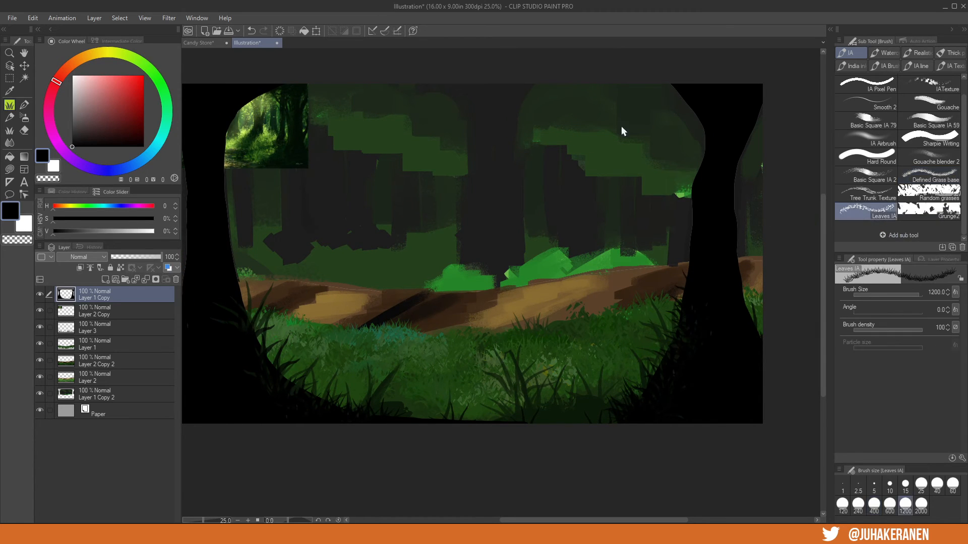
{"action": "left_click", "coordinate": [622, 126]}
{"action": "key", "text": "ctrl+z"}
{"action": "key", "text": "bracketleft"}
{"action": "key", "text": "bracketleft"}
{"action": "mouse_move", "coordinate": [667, 110]}
{"action": "left_mouse_down"}
{"action": "mouse_move", "coordinate": [680, 88]}
{"action": "mouse_move", "coordinate": [623, 91]}
{"action": "mouse_move", "coordinate": [617, 100]}
{"action": "mouse_move", "coordinate": [708, 128]}
{"action": "mouse_move", "coordinate": [736, 98]}
{"action": "mouse_move", "coordinate": [658, 126]}
{"action": "left_mouse_up"}
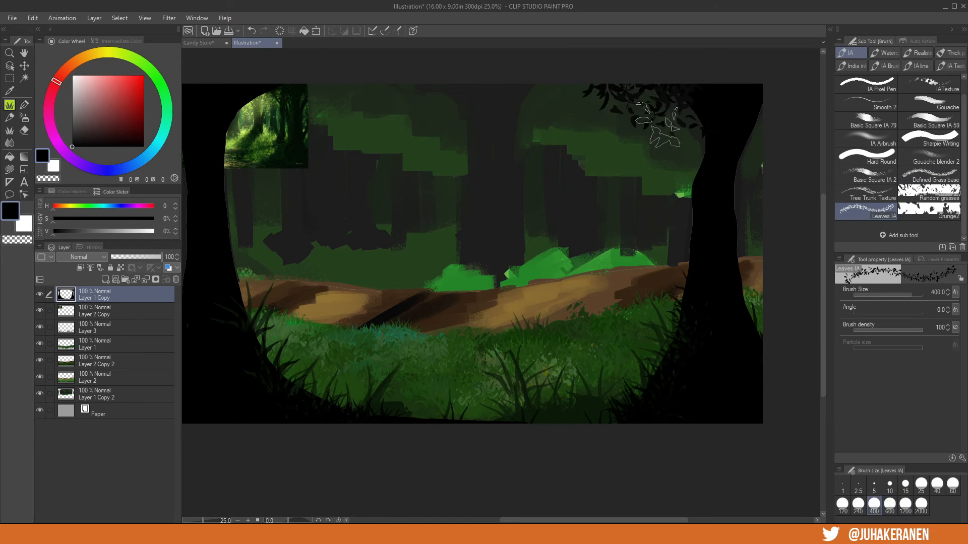
{"action": "left_click_drag", "start_coordinate": [612, 205], "coordinate": [745, 214]}
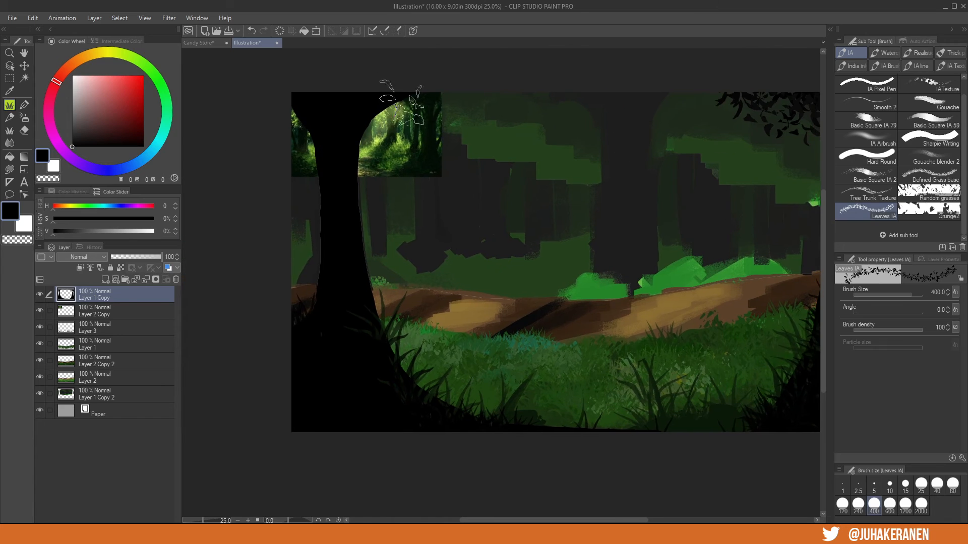
{"action": "mouse_move", "coordinate": [418, 87]}
{"action": "left_mouse_down"}
{"action": "mouse_move", "coordinate": [338, 123]}
{"action": "mouse_move", "coordinate": [283, 101]}
{"action": "mouse_move", "coordinate": [469, 86]}
{"action": "mouse_move", "coordinate": [506, 69]}
{"action": "mouse_move", "coordinate": [334, 159]}
{"action": "left_mouse_up"}
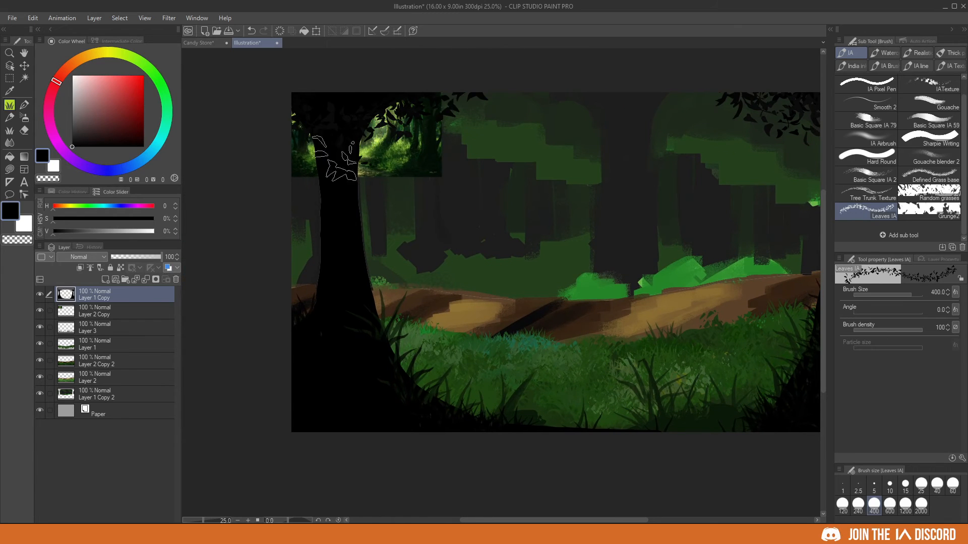
- On Layer 1 Copy 2, paint sampled green leaves over the left background canopy using the Leaves IA brush at size 240
{"action": "left_click", "coordinate": [39, 395]}
{"action": "left_click", "coordinate": [101, 392]}
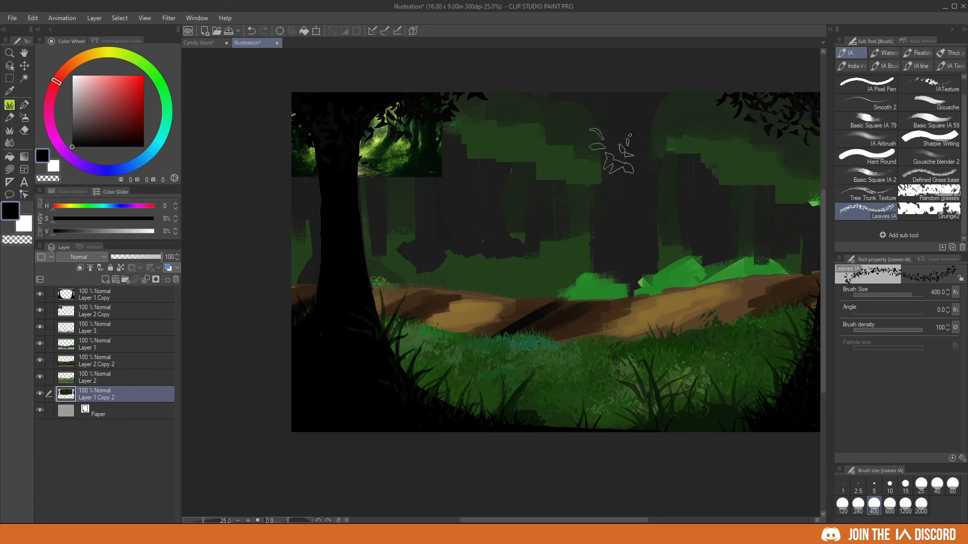
{"action": "left_click", "coordinate": [559, 171], "text": "alt"}
{"action": "key", "text": "bracketleft"}
{"action": "mouse_move", "coordinate": [559, 171]}
{"action": "left_mouse_down"}
{"action": "mouse_move", "coordinate": [538, 183]}
{"action": "mouse_move", "coordinate": [575, 181]}
{"action": "mouse_move", "coordinate": [562, 163]}
{"action": "mouse_move", "coordinate": [497, 151]}
{"action": "left_mouse_up"}
{"action": "left_click", "coordinate": [522, 128], "text": "alt"}
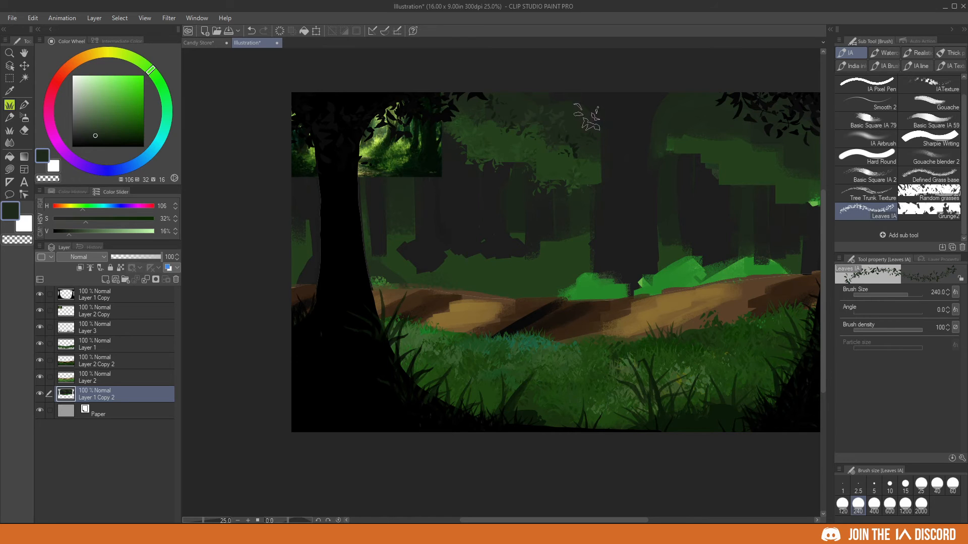
{"action": "left_click", "coordinate": [550, 117], "text": "alt"}
- Paint leaves over the right background canopy in greens sampled from the surrounding foliage
{"action": "left_click_drag", "start_coordinate": [640, 186], "coordinate": [531, 225]}
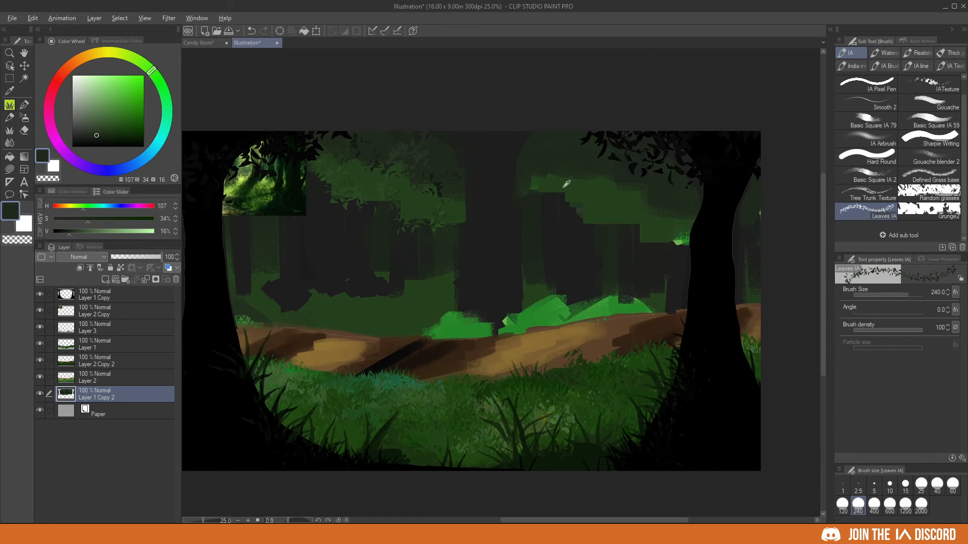
{"action": "left_click", "coordinate": [550, 194], "text": "alt"}
{"action": "left_click", "coordinate": [604, 209], "text": "alt"}
{"action": "left_click", "coordinate": [614, 208], "text": "alt"}
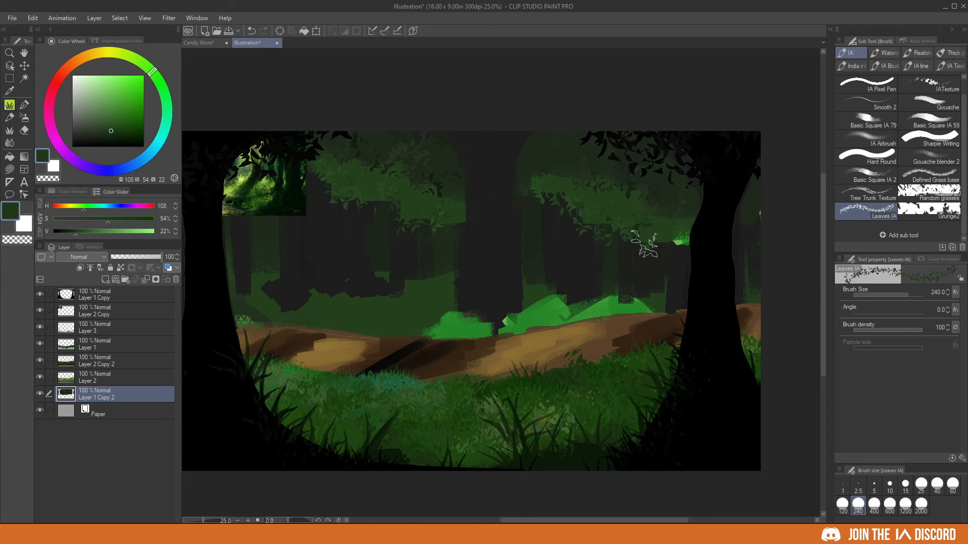
- Paint bright green (H 119, S 66, V 43) leaf clusters along both canopies' lower edges and hide the reference image layer, Layer 2 Copy
{"action": "left_click", "coordinate": [678, 241], "text": "alt"}
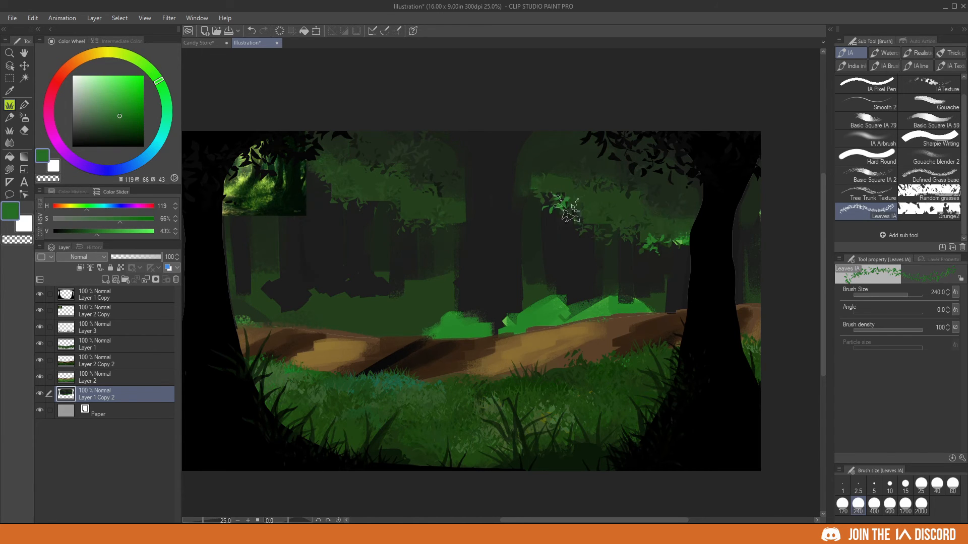
{"action": "left_click_drag", "start_coordinate": [391, 197], "coordinate": [441, 224]}
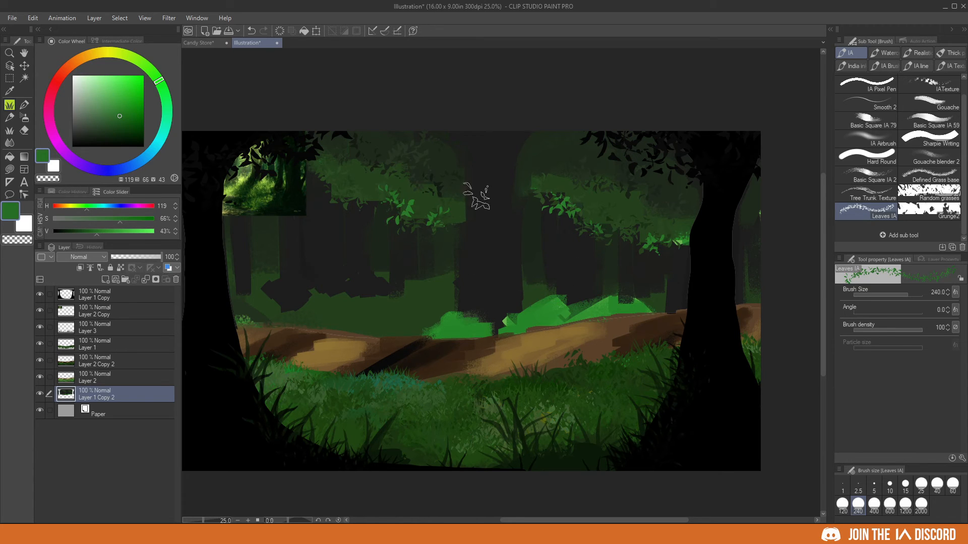
{"action": "mouse_move", "coordinate": [428, 230]}
{"action": "left_mouse_down"}
{"action": "mouse_move", "coordinate": [450, 209]}
{"action": "mouse_move", "coordinate": [431, 238]}
{"action": "mouse_move", "coordinate": [424, 231]}
{"action": "mouse_move", "coordinate": [432, 218]}
{"action": "mouse_move", "coordinate": [451, 216]}
{"action": "mouse_move", "coordinate": [446, 234]}
{"action": "mouse_move", "coordinate": [457, 227]}
{"action": "mouse_move", "coordinate": [434, 217]}
{"action": "left_mouse_up"}
{"action": "scroll", "coordinate": [507, 316], "scroll_direction": "down", "scroll_amount": 1}
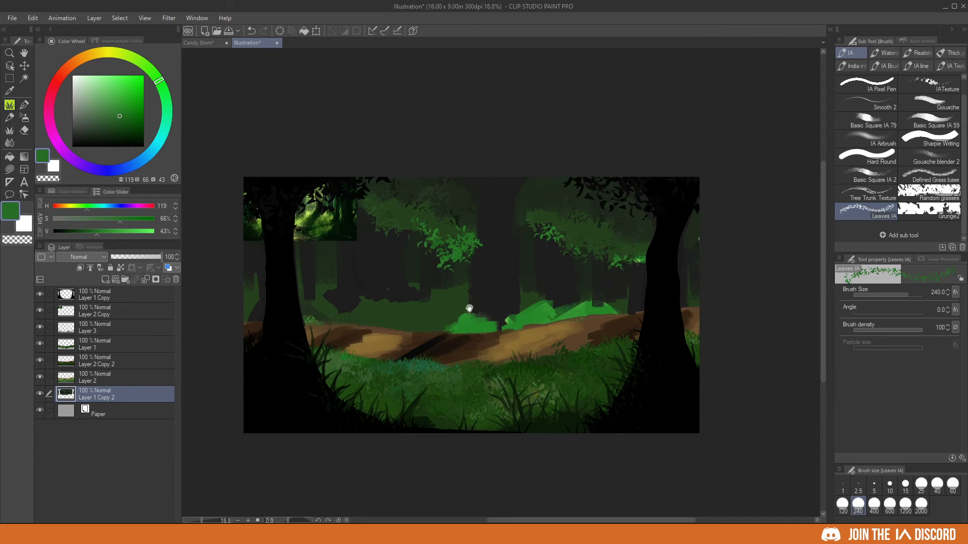
{"action": "left_click", "coordinate": [44, 307]}
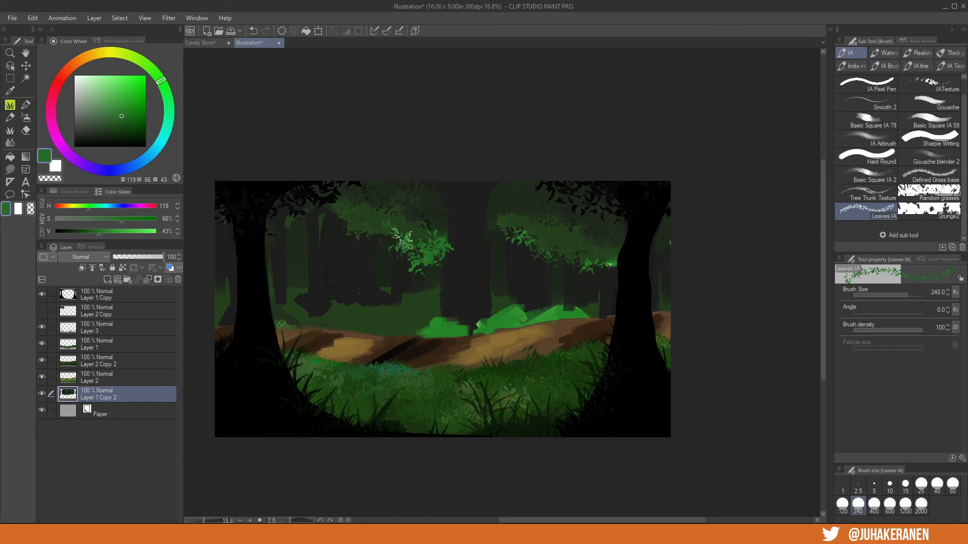
{"action": "mouse_move", "coordinate": [388, 243]}
{"action": "left_mouse_down"}
{"action": "mouse_move", "coordinate": [411, 231]}
{"action": "mouse_move", "coordinate": [421, 252]}
{"action": "left_mouse_up"}
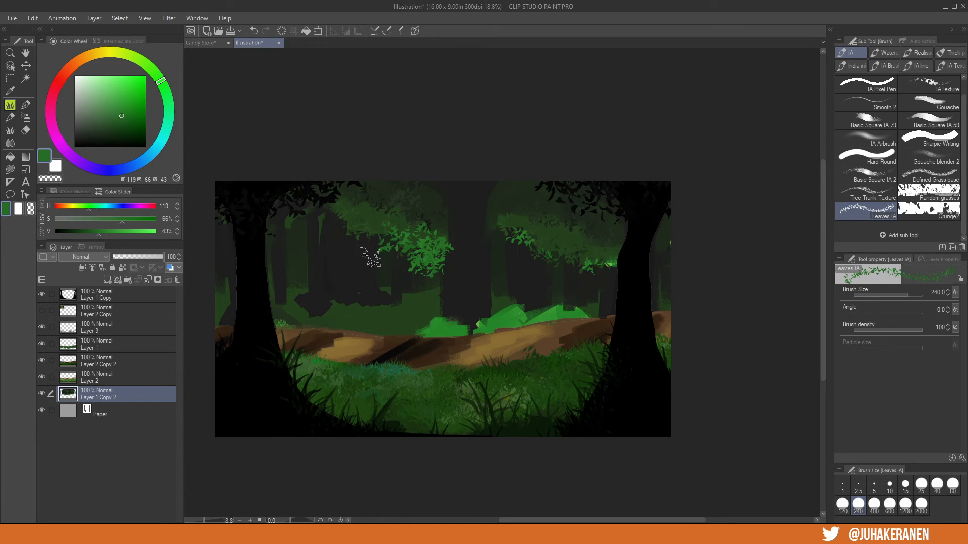
{"action": "mouse_move", "coordinate": [685, 242]}
{"action": "left_mouse_down"}
{"action": "mouse_move", "coordinate": [660, 225]}
{"action": "mouse_move", "coordinate": [548, 254]}
{"action": "mouse_move", "coordinate": [385, 255]}
{"action": "mouse_move", "coordinate": [201, 216]}
{"action": "left_mouse_up"}
{"action": "key", "text": "ctrl+z"}
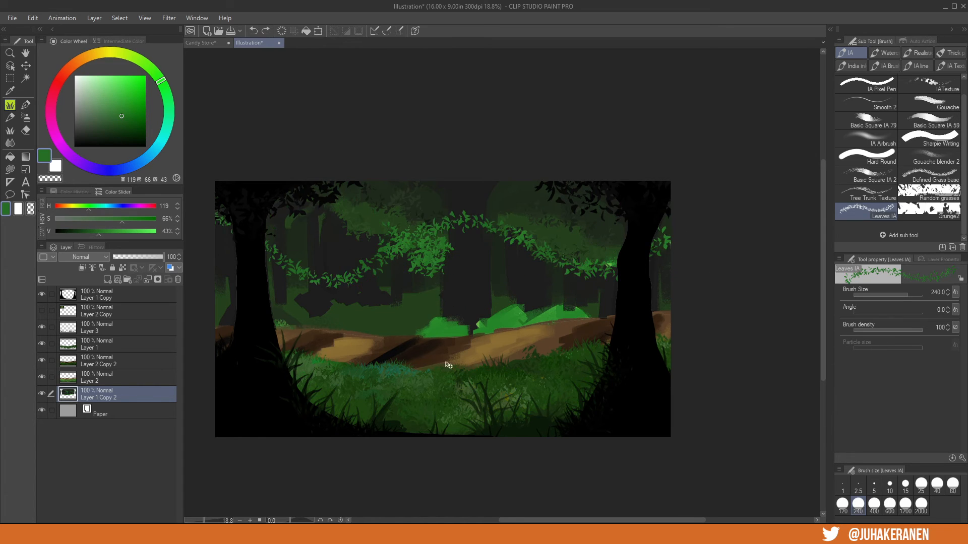
{"action": "key", "text": "ctrl+z"}
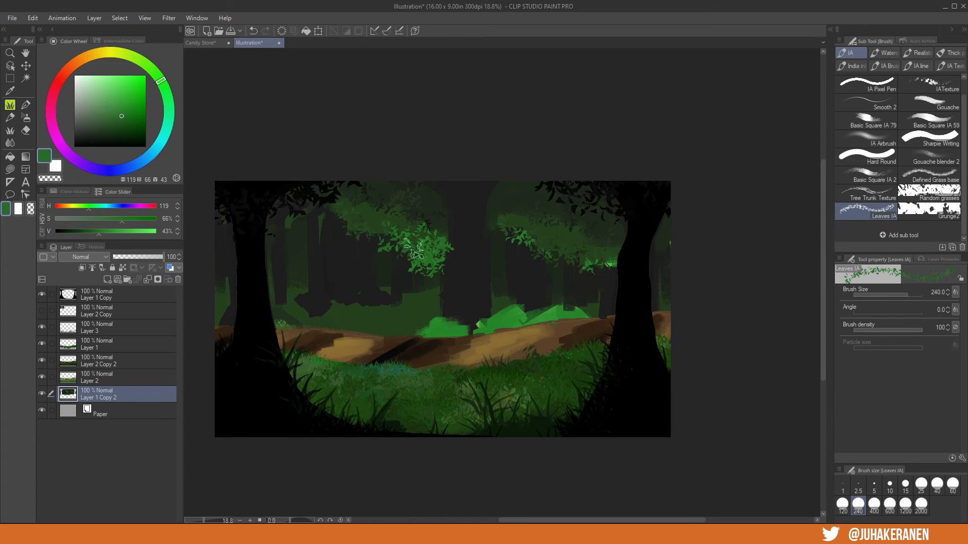
- Add bright leaves beside the right trunk and darker sampled leaves, including H 106, S 32, V 16, to the left canopy
{"action": "left_click_drag", "start_coordinate": [609, 263], "coordinate": [603, 268]}
{"action": "left_click", "coordinate": [373, 218], "text": "alt"}
{"action": "left_click", "coordinate": [378, 189], "text": "alt"}
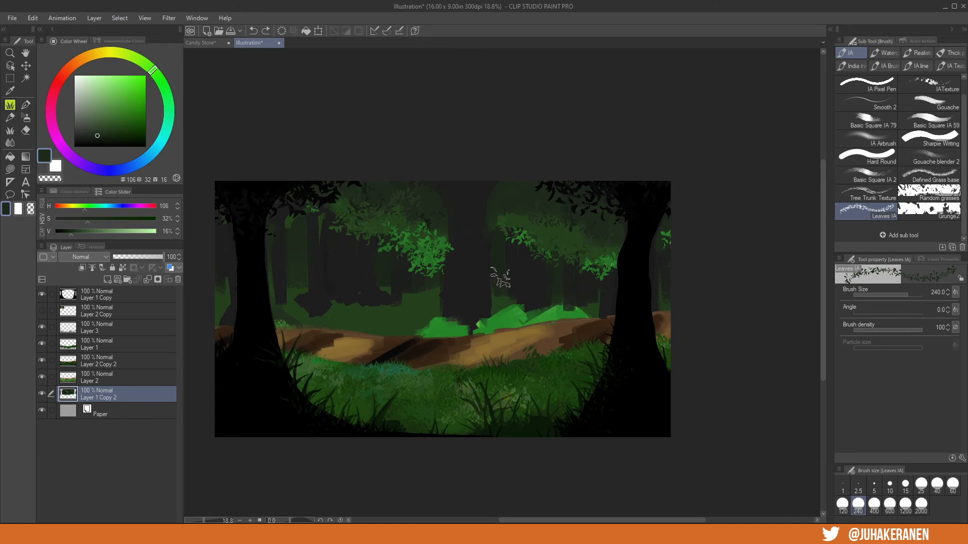
- Block flat bands of sampled green, dark green and near-black across the background canopy using the Sharpie Writing brush at size 400
{"action": "left_click", "coordinate": [431, 290]}
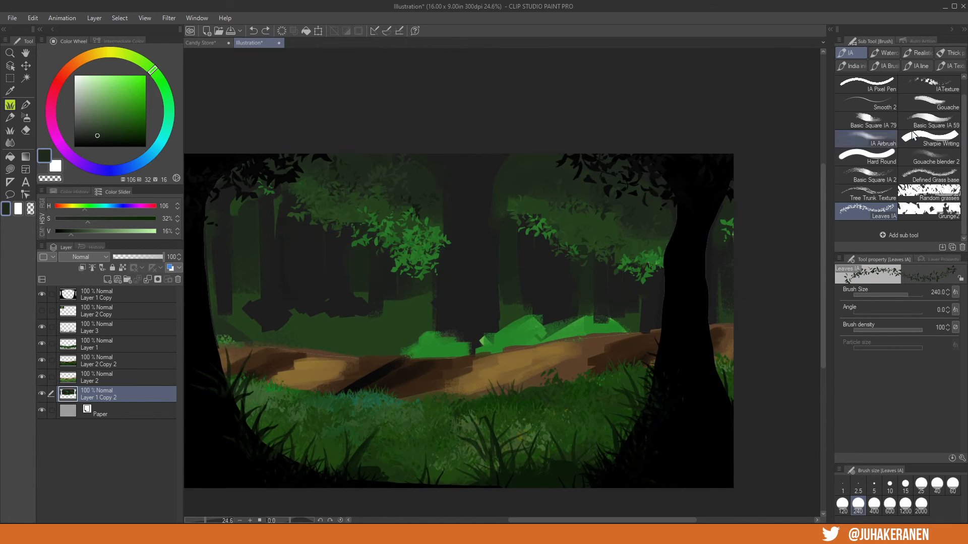
{"action": "left_click", "coordinate": [930, 138]}
{"action": "left_click", "coordinate": [277, 268], "text": "alt"}
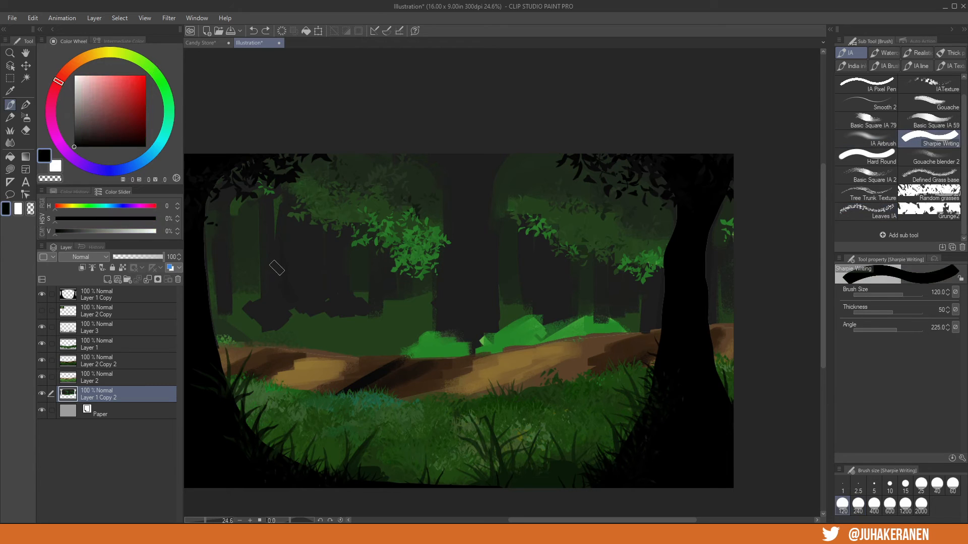
{"action": "key", "text": "bracketright"}
{"action": "key", "text": "bracketright"}
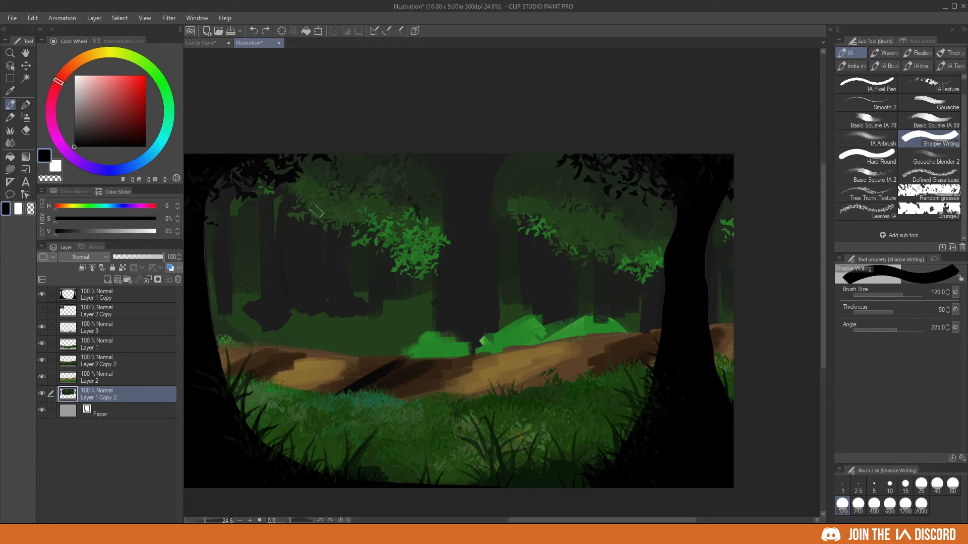
{"action": "left_click", "coordinate": [284, 195], "text": "alt"}
{"action": "mouse_move", "coordinate": [237, 204]}
{"action": "left_mouse_down"}
{"action": "mouse_move", "coordinate": [428, 226]}
{"action": "mouse_move", "coordinate": [497, 212]}
{"action": "mouse_move", "coordinate": [721, 237]}
{"action": "left_mouse_up"}
{"action": "left_click", "coordinate": [387, 160], "text": "alt"}
{"action": "mouse_move", "coordinate": [252, 162]}
{"action": "left_mouse_down"}
{"action": "mouse_move", "coordinate": [383, 158]}
{"action": "mouse_move", "coordinate": [477, 182]}
{"action": "mouse_move", "coordinate": [592, 161]}
{"action": "mouse_move", "coordinate": [676, 201]}
{"action": "mouse_move", "coordinate": [716, 188]}
{"action": "left_mouse_up"}
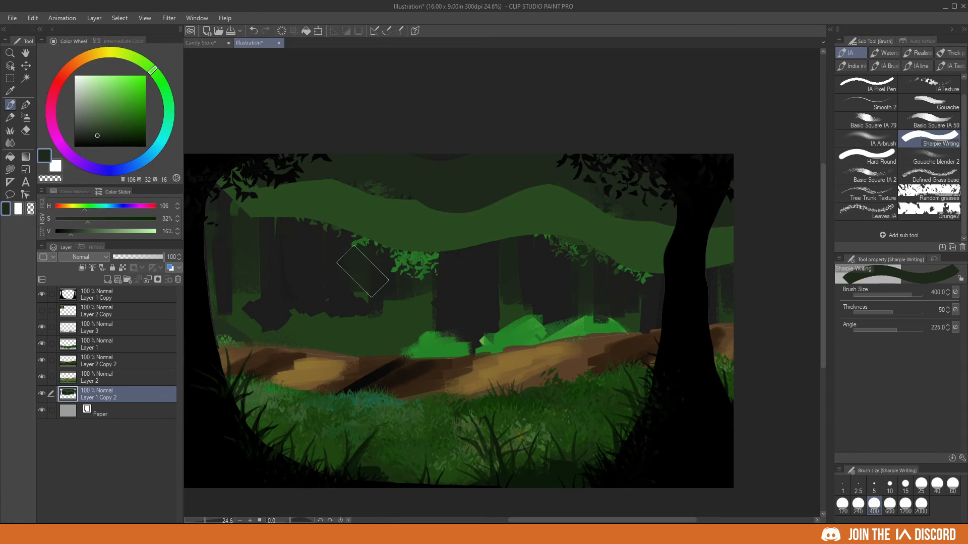
{"action": "left_click", "coordinate": [216, 229], "text": "alt"}
{"action": "mouse_move", "coordinate": [216, 230]}
{"action": "left_mouse_down"}
{"action": "mouse_move", "coordinate": [385, 278]}
{"action": "mouse_move", "coordinate": [475, 261]}
{"action": "mouse_move", "coordinate": [568, 264]}
{"action": "mouse_move", "coordinate": [682, 299]}
{"action": "mouse_move", "coordinate": [797, 249]}
{"action": "left_mouse_up"}
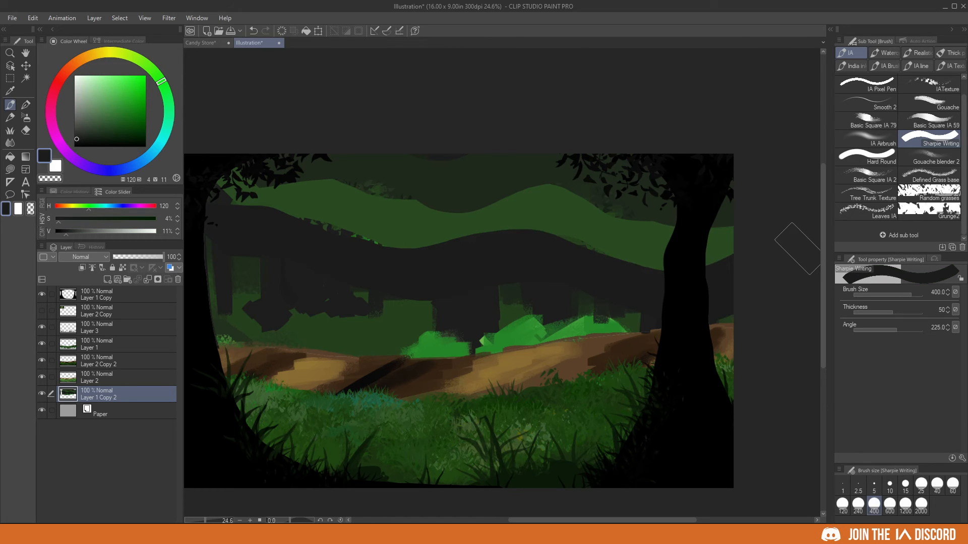
- Undo the flat colour bands and paint sampled dark green leaves (H 106, S 32, V 16) on both background canopies with Leaves IA at size 240
{"action": "key", "text": "ctrl+z"}
{"action": "key", "text": "ctrl+z"}
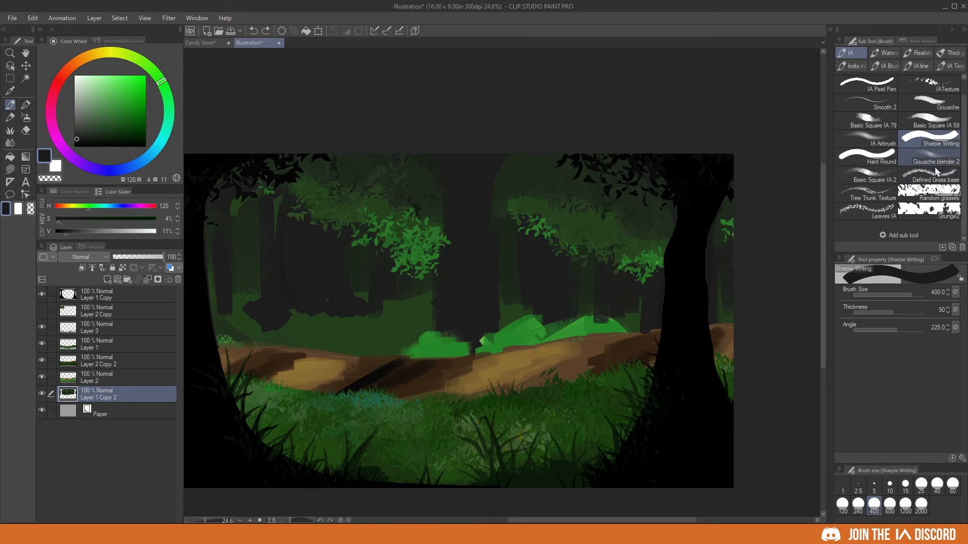
{"action": "left_click", "coordinate": [861, 211]}
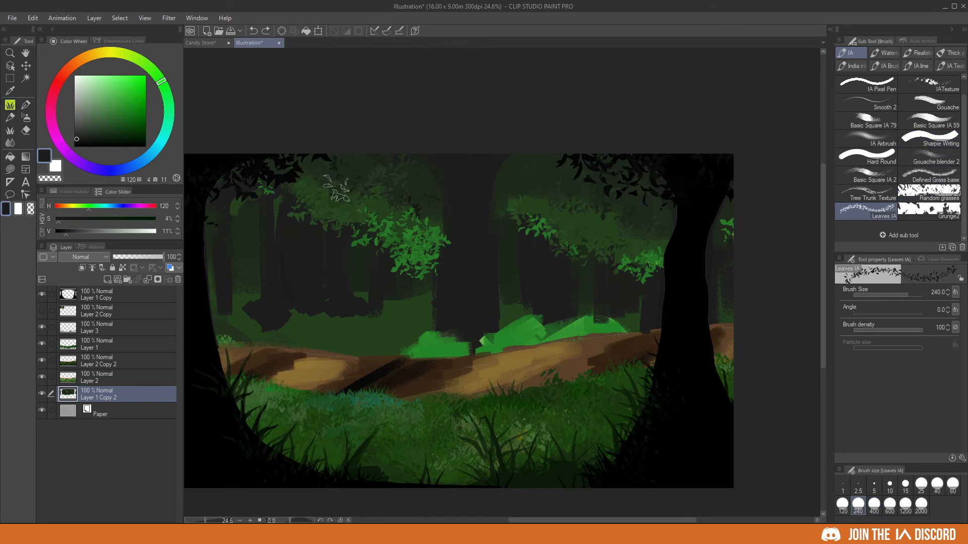
{"action": "left_click", "coordinate": [365, 176], "text": "alt"}
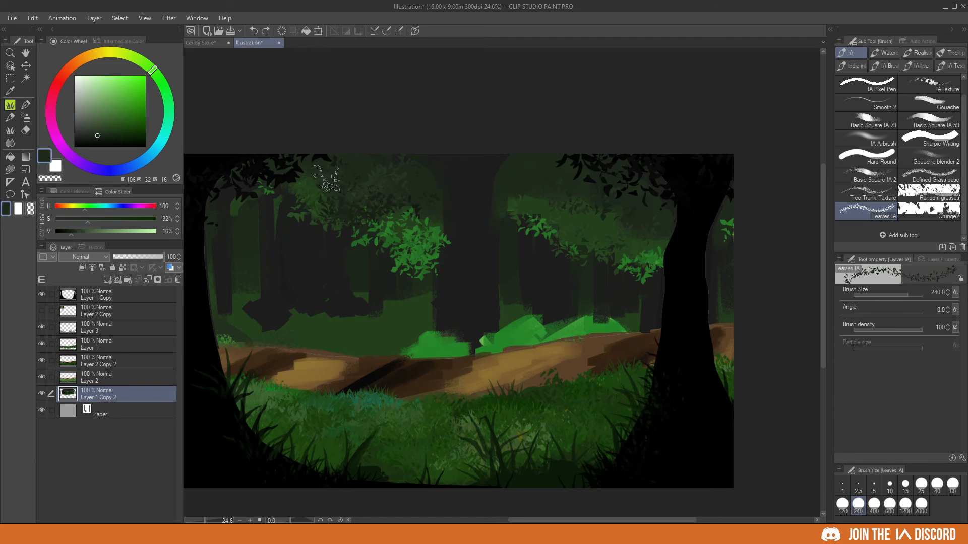
{"action": "mouse_move", "coordinate": [327, 179]}
{"action": "left_mouse_down"}
{"action": "mouse_move", "coordinate": [371, 191]}
{"action": "mouse_move", "coordinate": [348, 205]}
{"action": "left_mouse_up"}
{"action": "mouse_move", "coordinate": [590, 207]}
{"action": "left_mouse_down"}
{"action": "mouse_move", "coordinate": [637, 251]}
{"action": "mouse_move", "coordinate": [575, 211]}
{"action": "mouse_move", "coordinate": [614, 214]}
{"action": "mouse_move", "coordinate": [619, 250]}
{"action": "mouse_move", "coordinate": [648, 232]}
{"action": "mouse_move", "coordinate": [634, 238]}
{"action": "mouse_move", "coordinate": [585, 199]}
{"action": "mouse_move", "coordinate": [628, 209]}
{"action": "mouse_move", "coordinate": [621, 247]}
{"action": "left_mouse_up"}
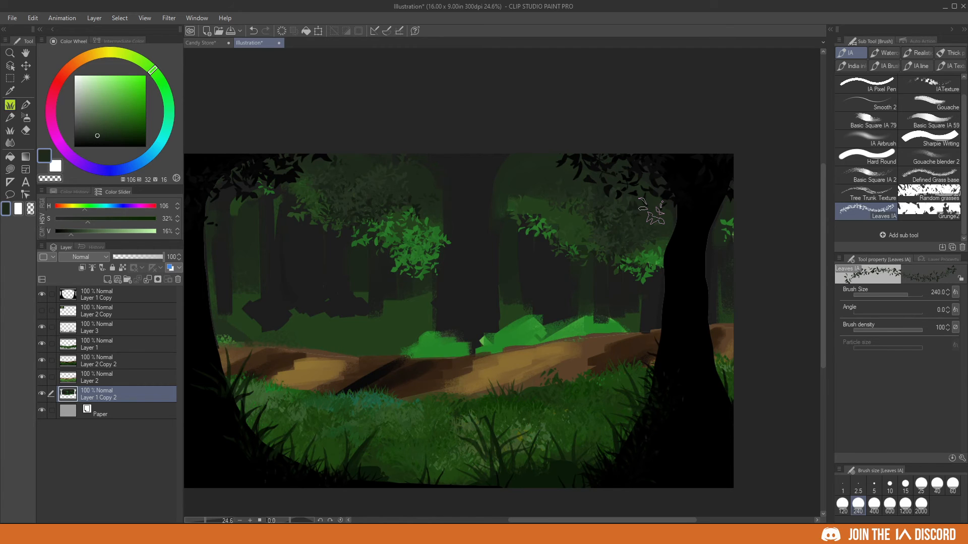
- Fill out the right background canopy's edges and top with leaves in sampled greens, including H 109, S 28, V 15, enlarging the brush to 400
{"action": "left_click", "coordinate": [548, 181], "text": "alt"}
{"action": "left_click_drag", "start_coordinate": [537, 169], "coordinate": [505, 182]}
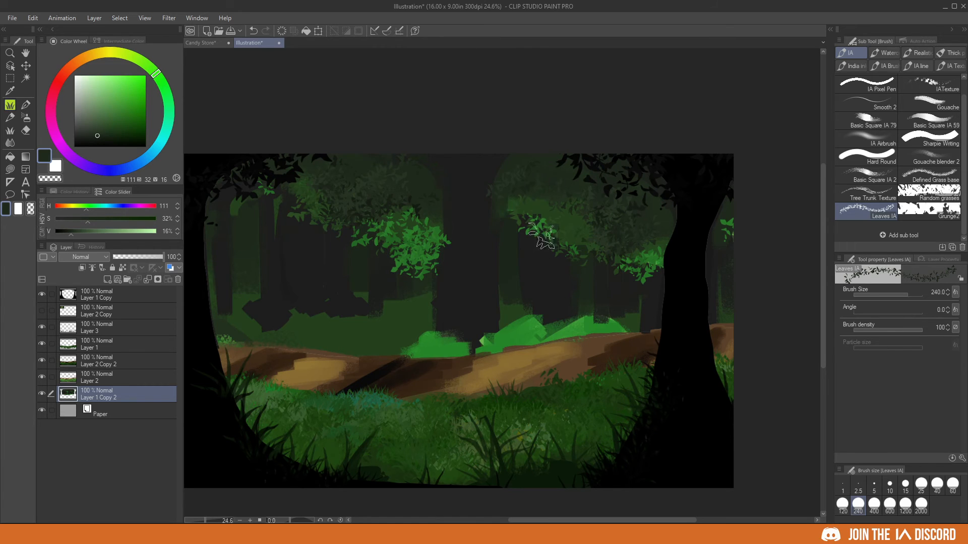
{"action": "left_click", "coordinate": [568, 213], "text": "alt"}
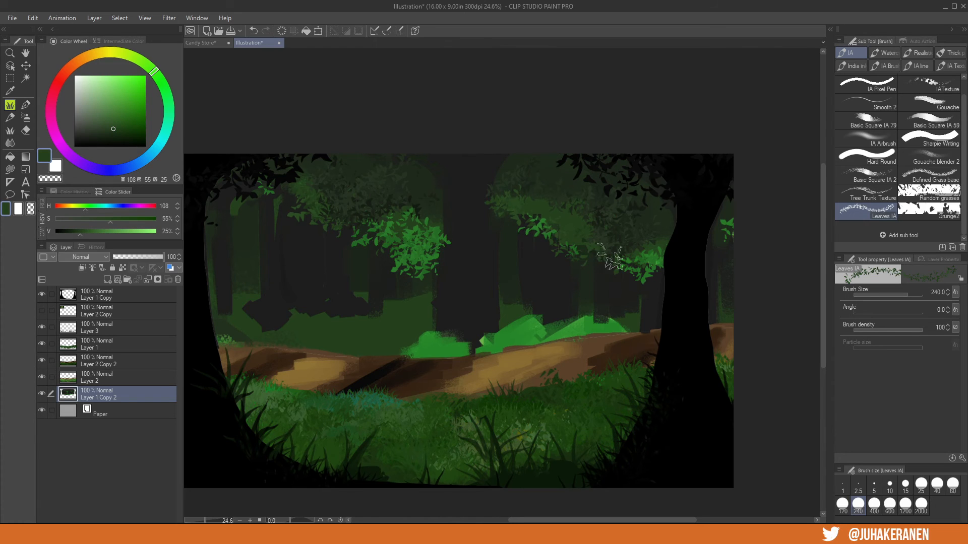
{"action": "left_click", "coordinate": [609, 255], "text": "alt"}
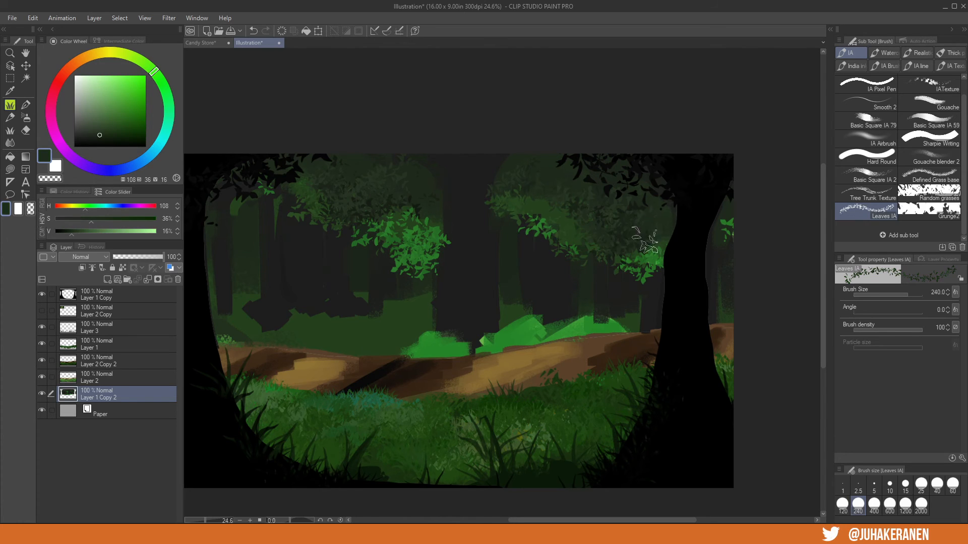
{"action": "left_click_drag", "start_coordinate": [518, 372], "coordinate": [518, 360]}
{"action": "left_click", "coordinate": [519, 147], "text": "alt"}
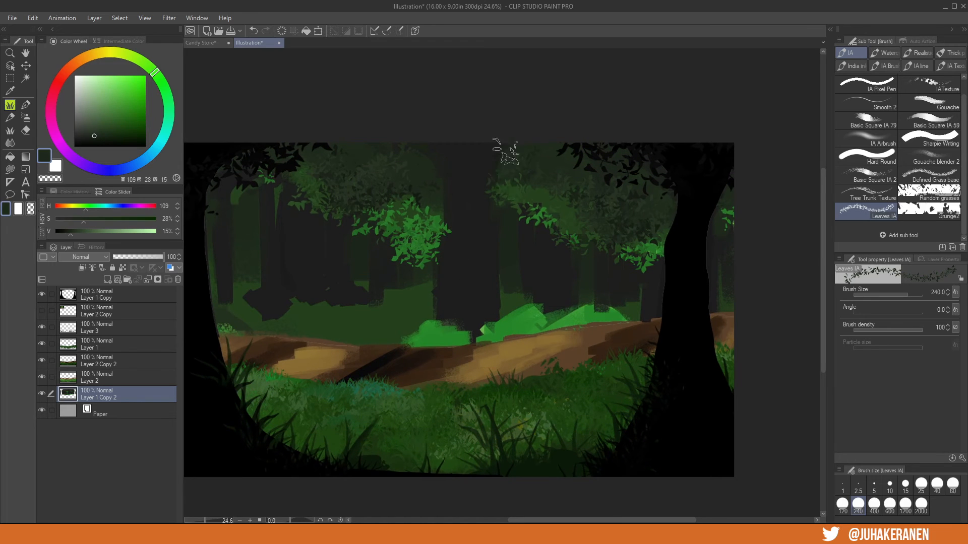
{"action": "key", "text": "]"}
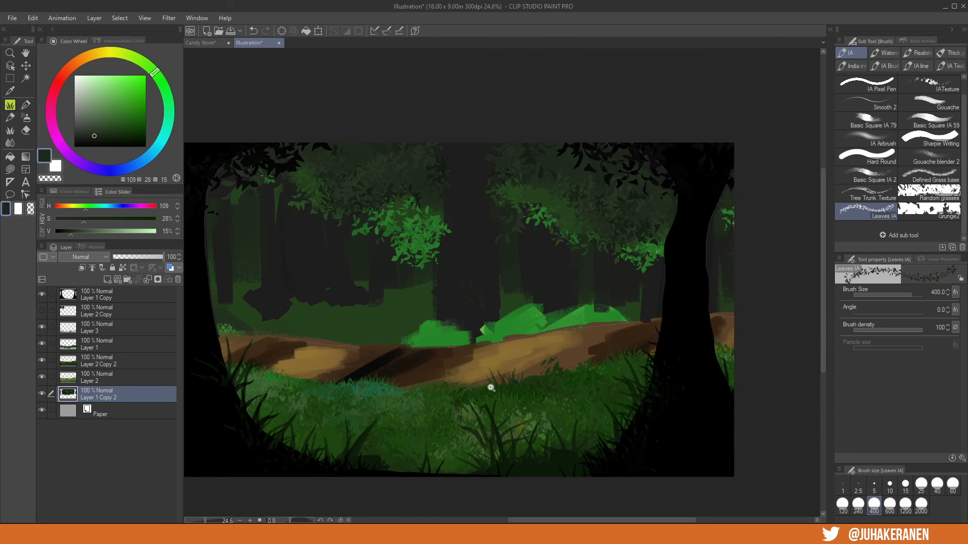
- Paint bark down the central background trunk with Tree Trunk Texture at size 600 in H 19, S 11, V 25
{"action": "scroll", "coordinate": [480, 396], "scroll_direction": "down", "scroll_amount": 2}
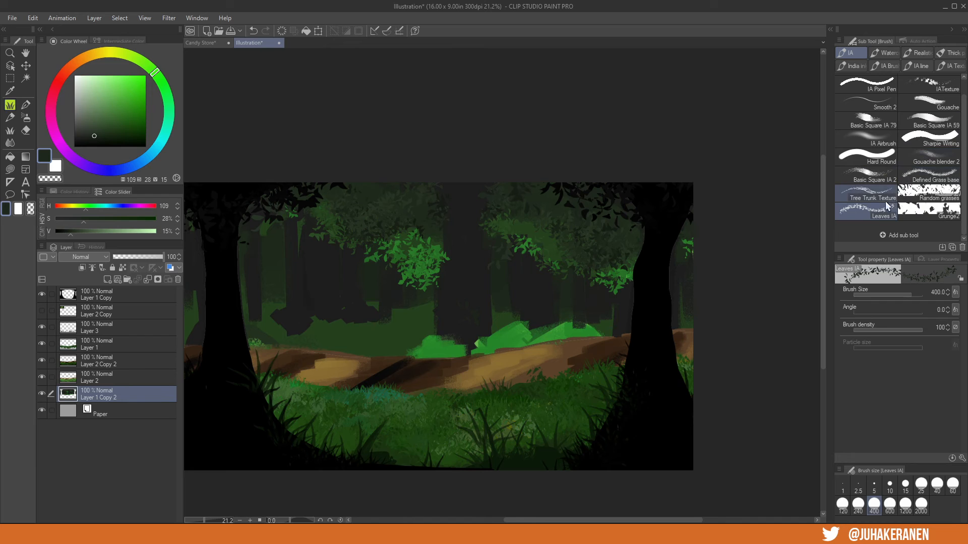
{"action": "left_click", "coordinate": [874, 191]}
{"action": "scroll", "coordinate": [472, 339], "scroll_direction": "up", "scroll_amount": 2}
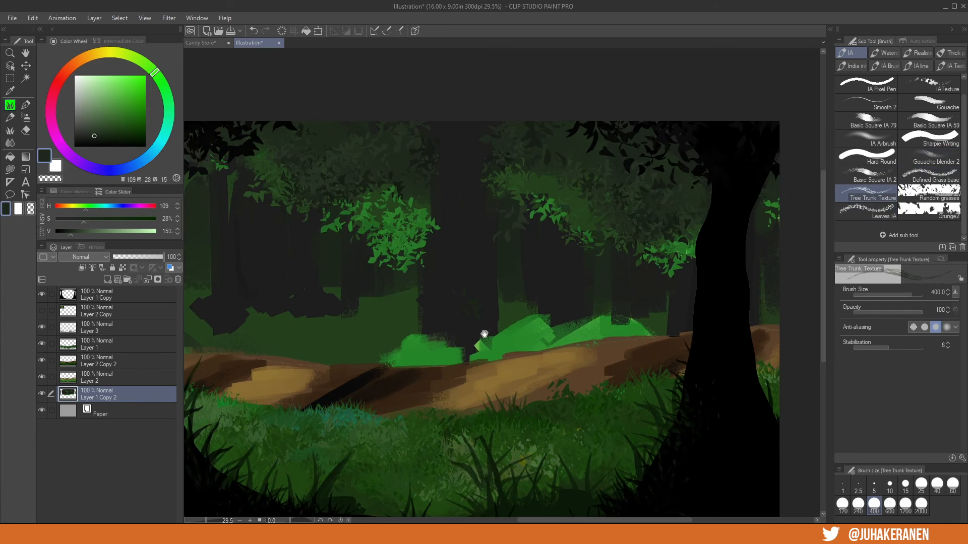
{"action": "left_click", "coordinate": [463, 222], "text": "alt"}
{"action": "key", "text": "bracketleft"}
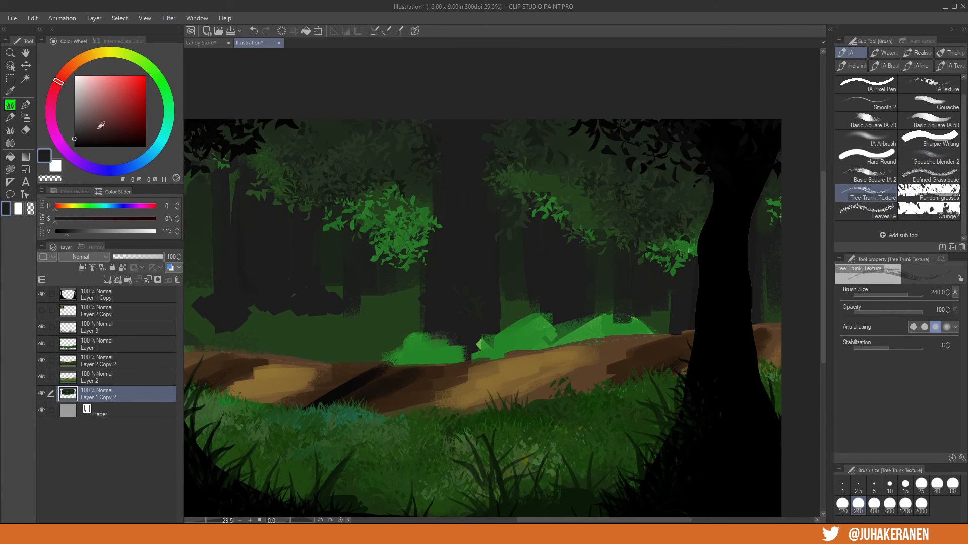
{"action": "left_click", "coordinate": [81, 129]}
{"action": "left_click", "coordinate": [70, 66]}
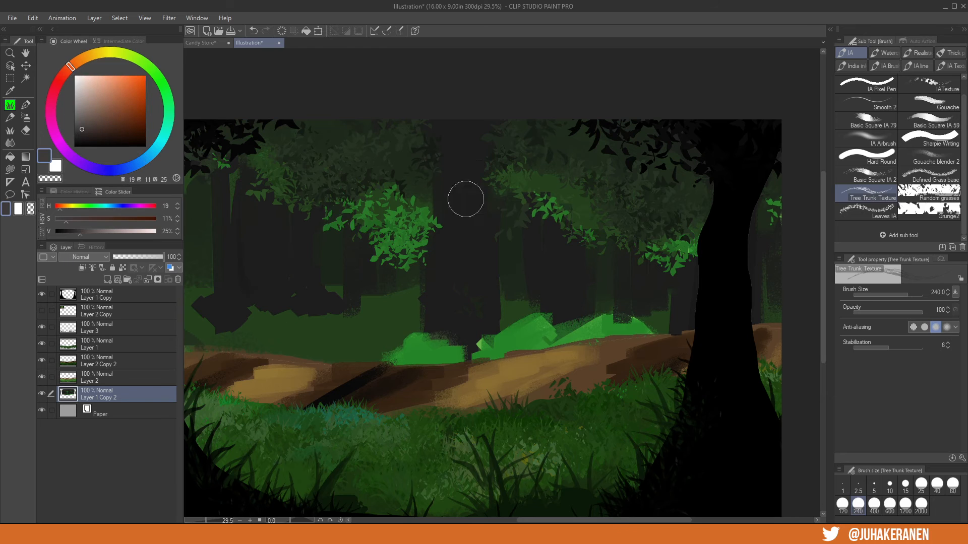
{"action": "key", "text": "bracketright"}
{"action": "key", "text": "bracketright"}
{"action": "left_click_drag", "start_coordinate": [456, 208], "coordinate": [447, 320]}
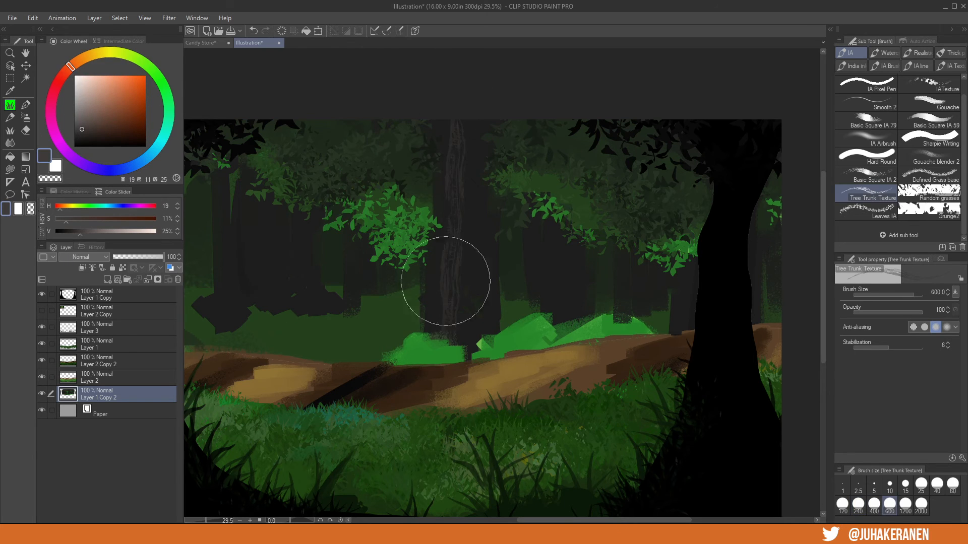
{"action": "key", "text": "ctrl+z"}
{"action": "mouse_move", "coordinate": [439, 120]}
{"action": "left_mouse_down"}
{"action": "mouse_move", "coordinate": [442, 333]}
{"action": "mouse_move", "coordinate": [444, 308]}
{"action": "left_mouse_up"}
{"action": "left_click_drag", "start_coordinate": [467, 145], "coordinate": [458, 335]}
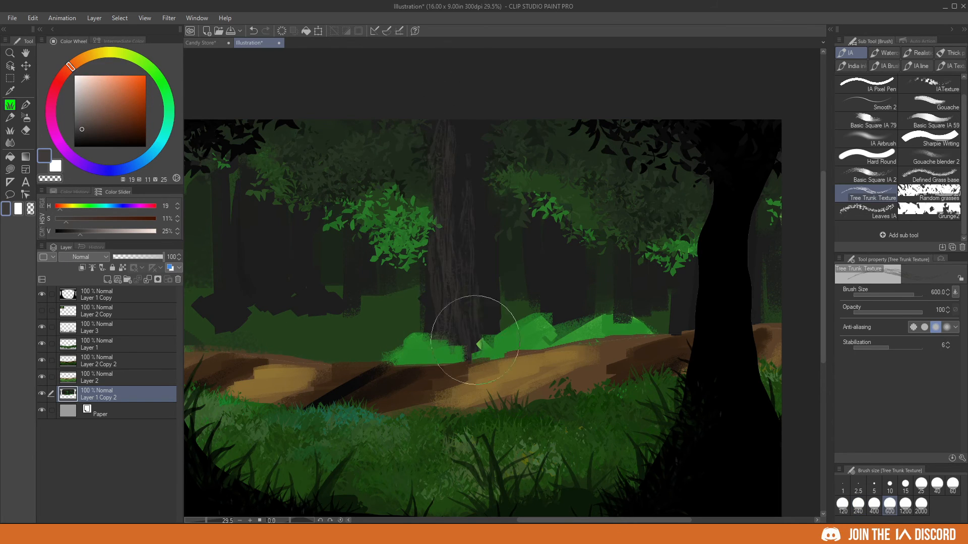
- Texture the left background trunks with reddish-brown bark (H 16, S 48, V 42), redoing the first stroke with a different brush size
{"action": "left_click", "coordinate": [259, 238], "text": "alt"}
{"action": "left_click", "coordinate": [90, 124]}
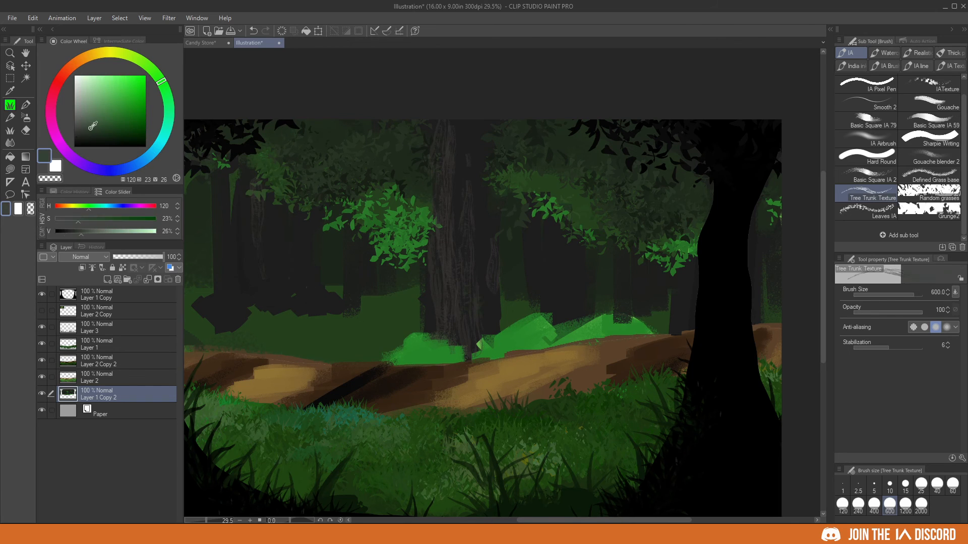
{"action": "left_click", "coordinate": [70, 65]}
{"action": "left_click", "coordinate": [109, 116]}
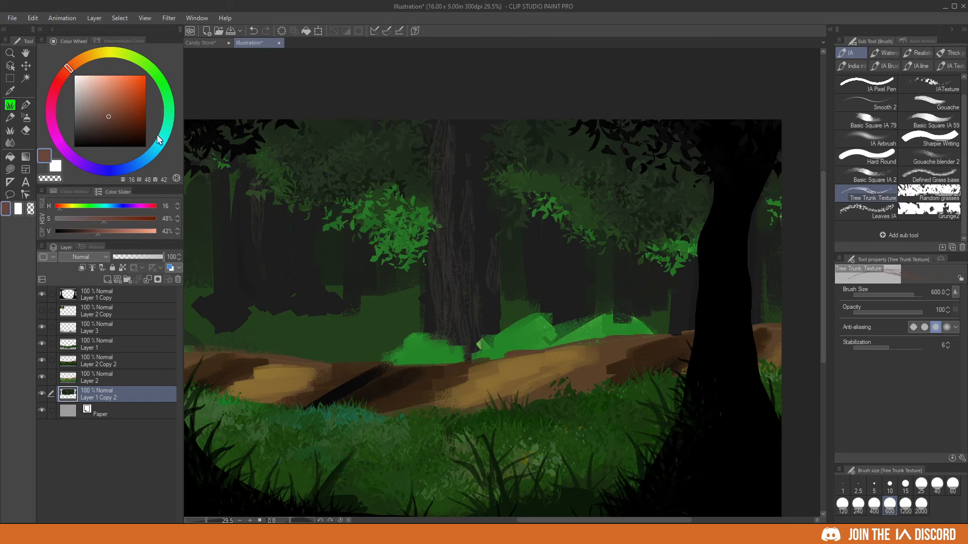
{"action": "left_click_drag", "start_coordinate": [260, 191], "coordinate": [261, 303]}
{"action": "key", "text": "]"}
{"action": "key", "text": "ctrl+z"}
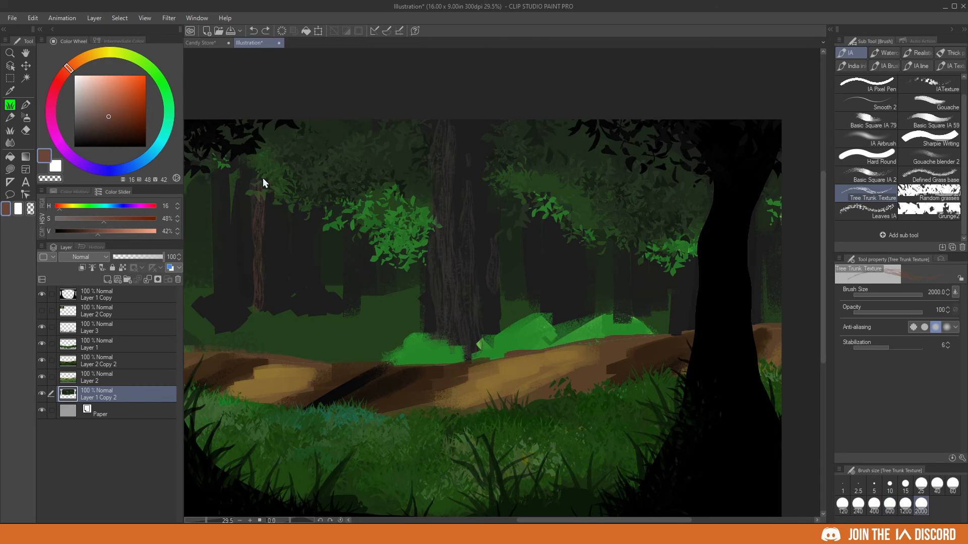
{"action": "key", "text": "["}
{"action": "mouse_move", "coordinate": [262, 194]}
{"action": "left_mouse_down"}
{"action": "mouse_move", "coordinate": [259, 309]}
{"action": "mouse_move", "coordinate": [276, 316]}
{"action": "left_mouse_up"}
{"action": "key", "text": "["}
{"action": "left_click_drag", "start_coordinate": [303, 208], "coordinate": [305, 306]}
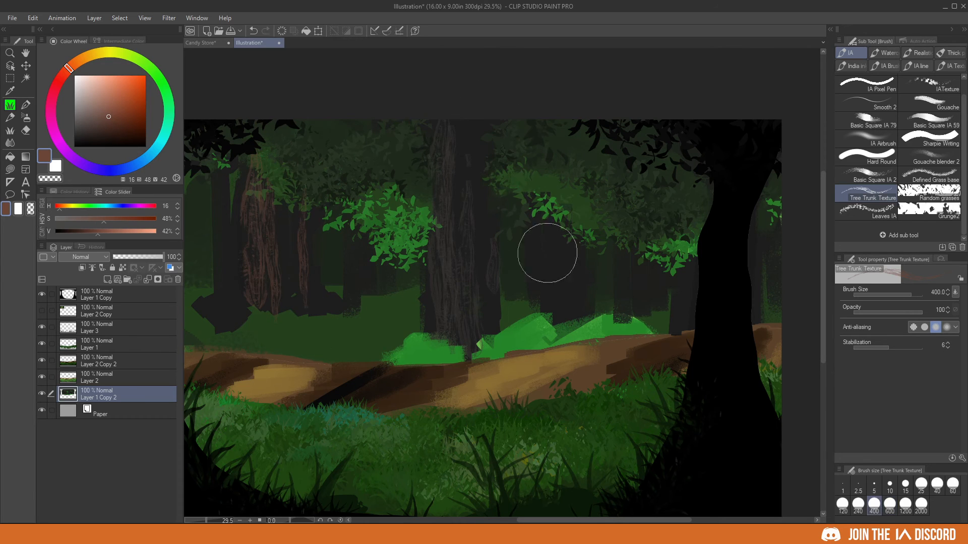
- Add the same reddish-brown bark texture to the background trunks between the central tree and right framing tree at brush size 400
{"action": "mouse_move", "coordinate": [548, 165]}
{"action": "left_mouse_down"}
{"action": "mouse_move", "coordinate": [544, 312]}
{"action": "mouse_move", "coordinate": [560, 323]}
{"action": "left_mouse_up"}
{"action": "left_click_drag", "start_coordinate": [623, 205], "coordinate": [627, 327]}
{"action": "left_click_drag", "start_coordinate": [650, 221], "coordinate": [646, 308]}
{"action": "left_click_drag", "start_coordinate": [686, 244], "coordinate": [684, 317]}
{"action": "left_click_drag", "start_coordinate": [694, 341], "coordinate": [738, 313]}
- Layer olive bark texture, including H 60, S 33, V 24, over the central and left background trunks at brush size 400
{"action": "left_click", "coordinate": [750, 229], "text": "alt"}
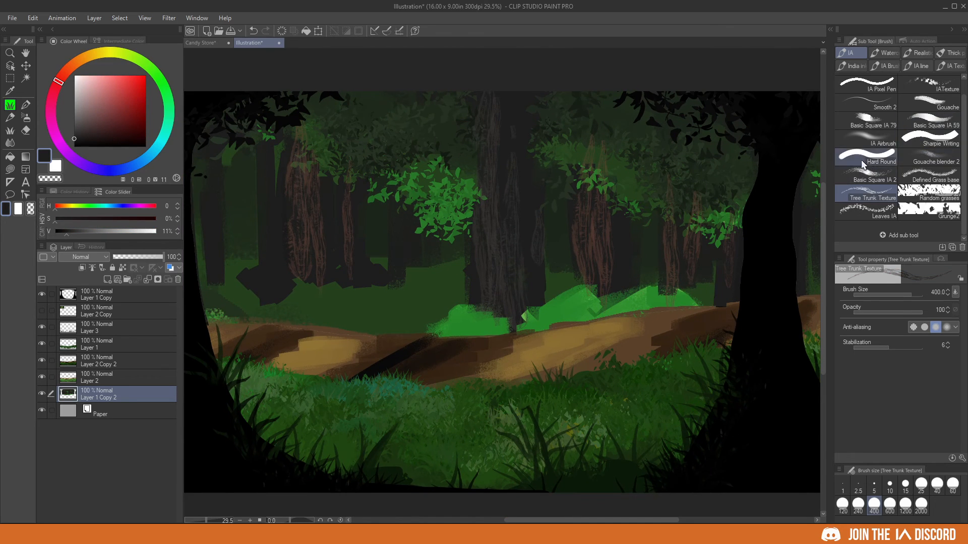
{"action": "left_click", "coordinate": [515, 215], "text": "alt"}
{"action": "left_click", "coordinate": [512, 184], "text": "alt"}
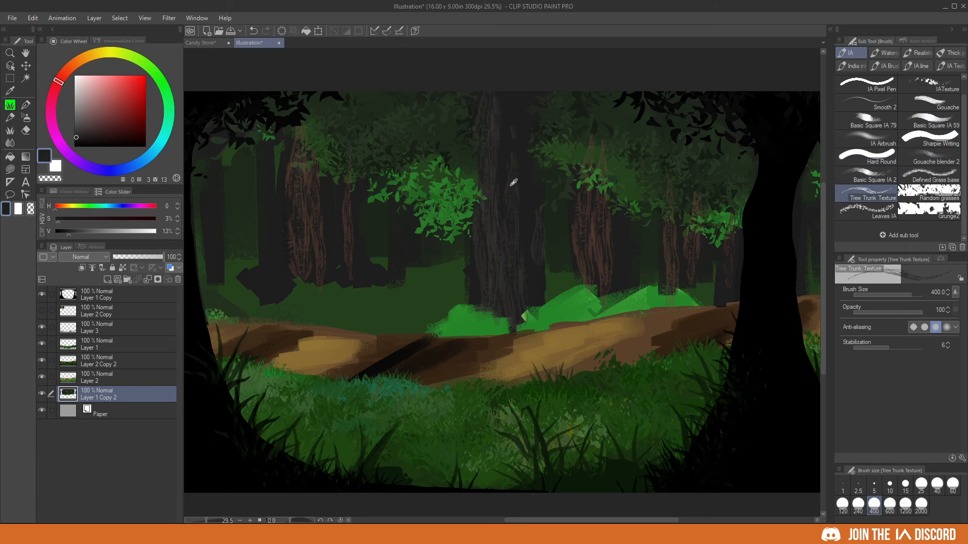
{"action": "left_click", "coordinate": [310, 209], "text": "alt"}
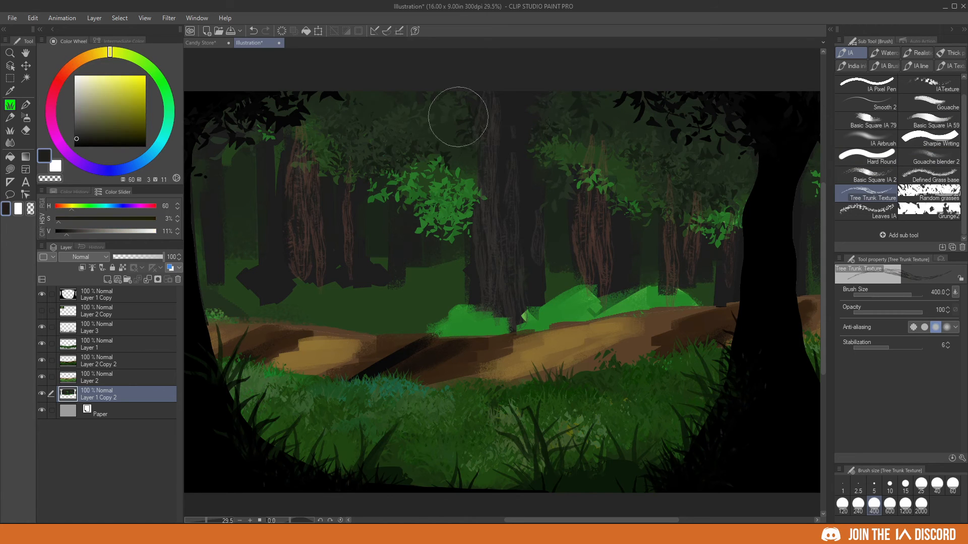
{"action": "left_click", "coordinate": [92, 117]}
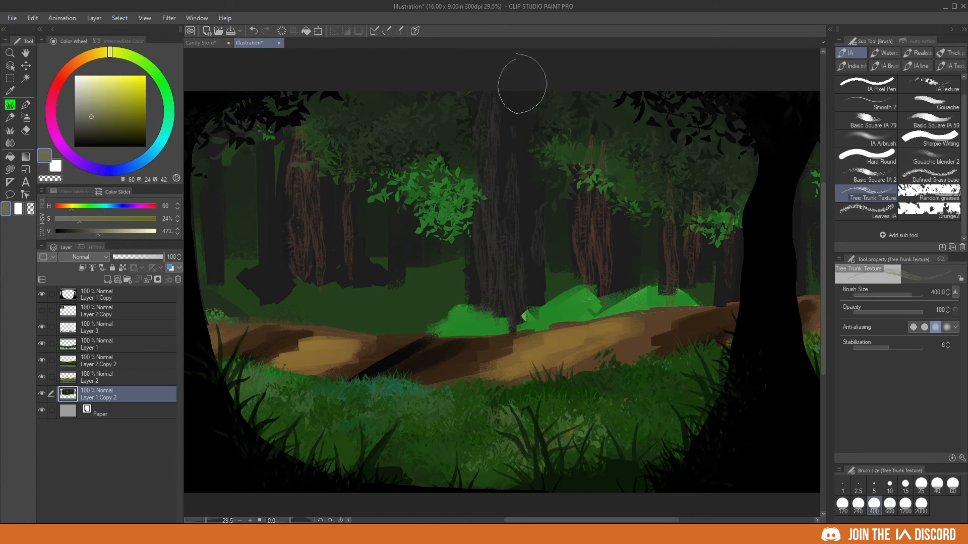
{"action": "left_click", "coordinate": [106, 124]}
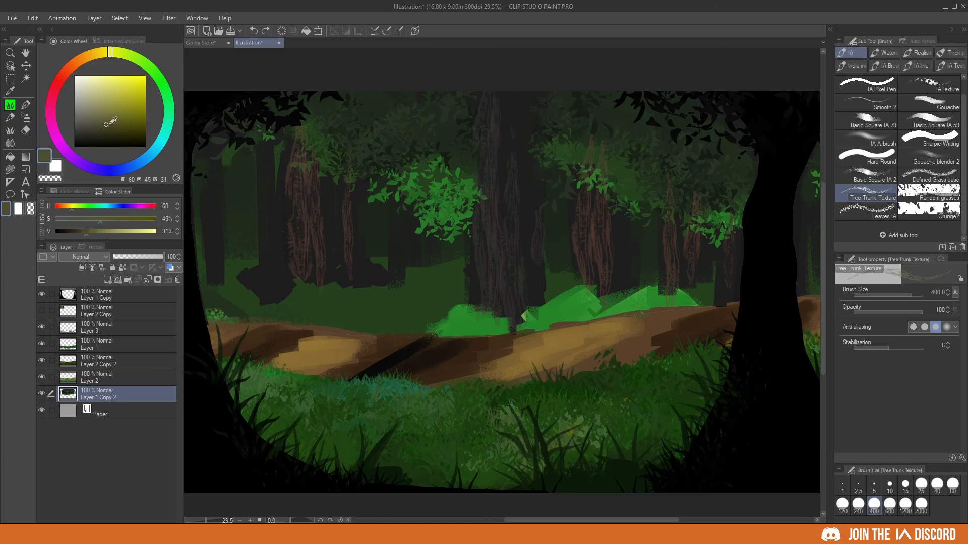
{"action": "left_click", "coordinate": [98, 129]}
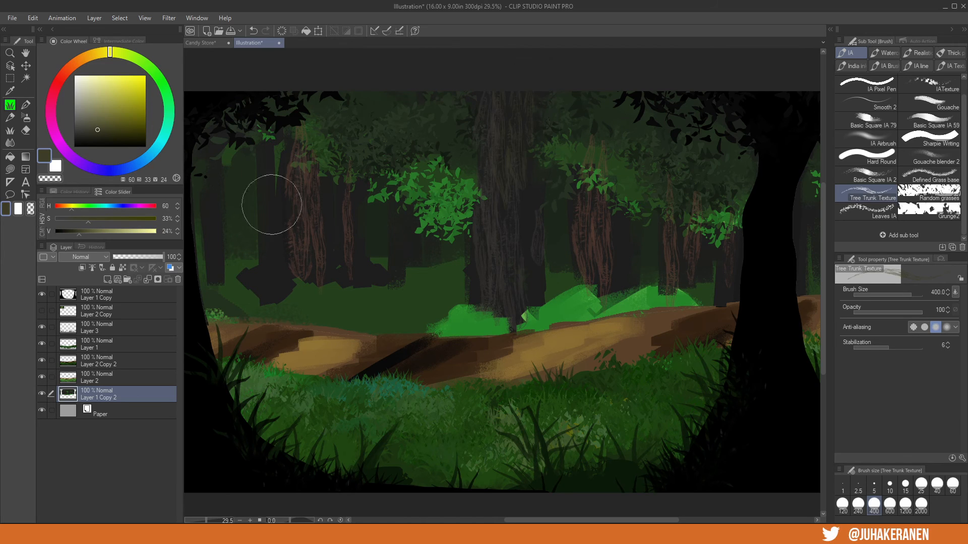
{"action": "left_click_drag", "start_coordinate": [270, 137], "coordinate": [277, 294]}
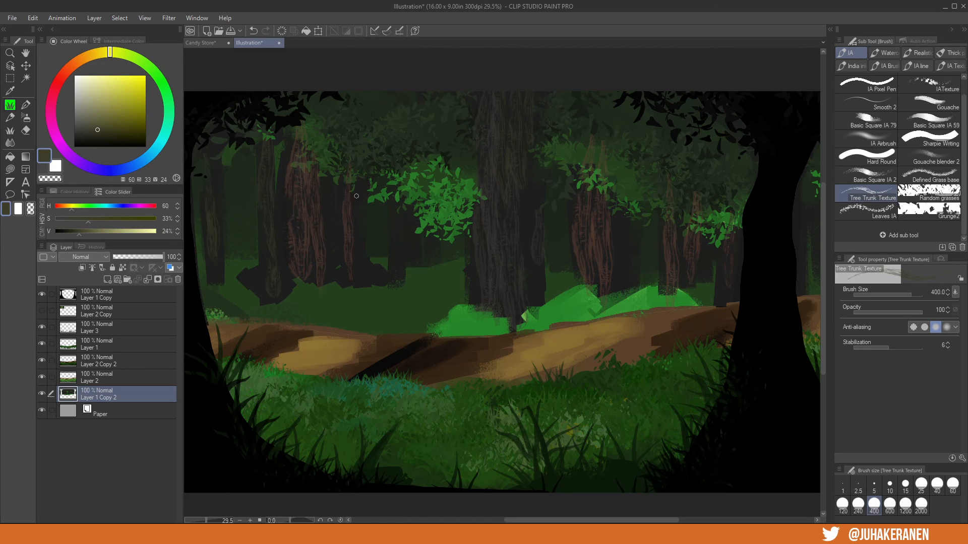
{"action": "left_click", "coordinate": [80, 138]}
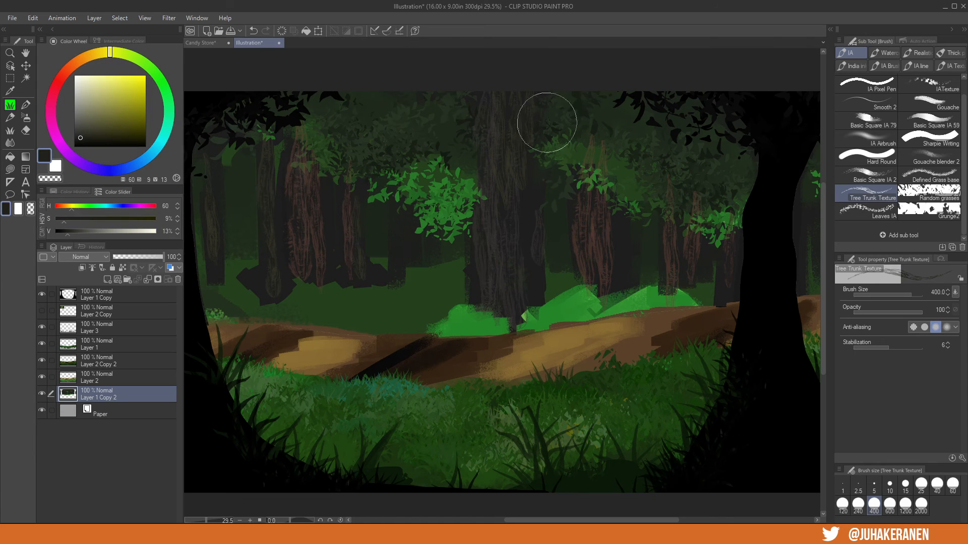
- Paint a sampled olive edge (H 60, S 21, V 17) along a left background trunk with Basic Square IA 59 at size 25
{"action": "left_click", "coordinate": [930, 121]}
{"action": "scroll", "coordinate": [330, 216], "scroll_direction": "up", "scroll_amount": 3}
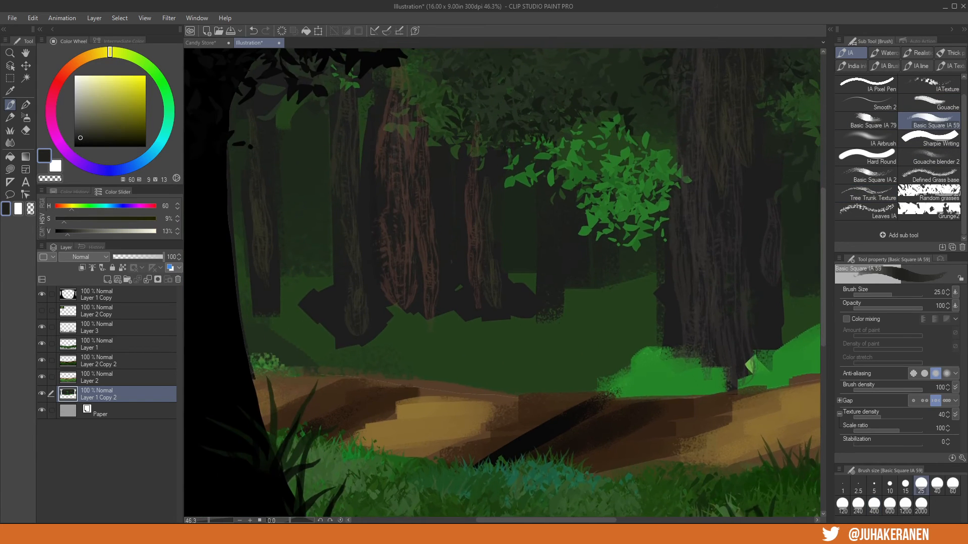
{"action": "left_click", "coordinate": [354, 106], "text": "alt"}
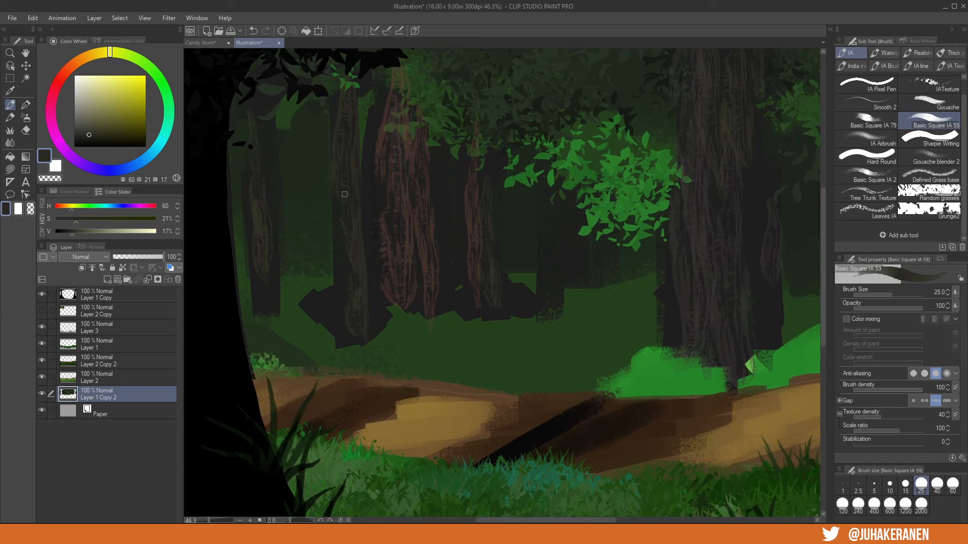
{"action": "left_click_drag", "start_coordinate": [338, 297], "coordinate": [370, 439]}
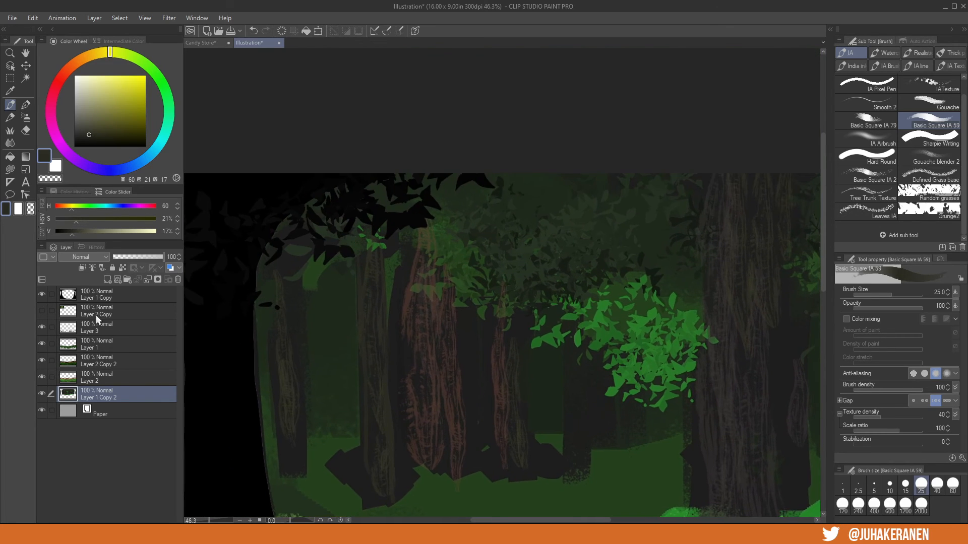
- Show the reference image layer, Layer 2 Copy, move it above Layer 1 Copy and examine its tree trunks up close
{"action": "left_click", "coordinate": [41, 311]}
{"action": "left_click_drag", "start_coordinate": [95, 312], "coordinate": [101, 293]}
{"action": "scroll", "coordinate": [374, 245], "scroll_direction": "up", "scroll_amount": 5}
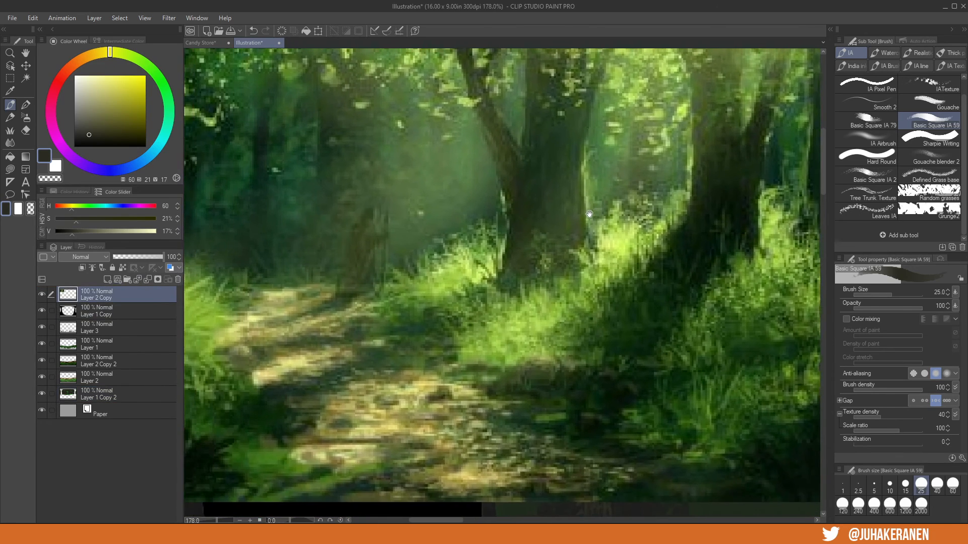
{"action": "left_click_drag", "start_coordinate": [510, 317], "coordinate": [550, 216]}
{"action": "scroll", "coordinate": [300, 237], "scroll_direction": "up", "scroll_amount": 3}
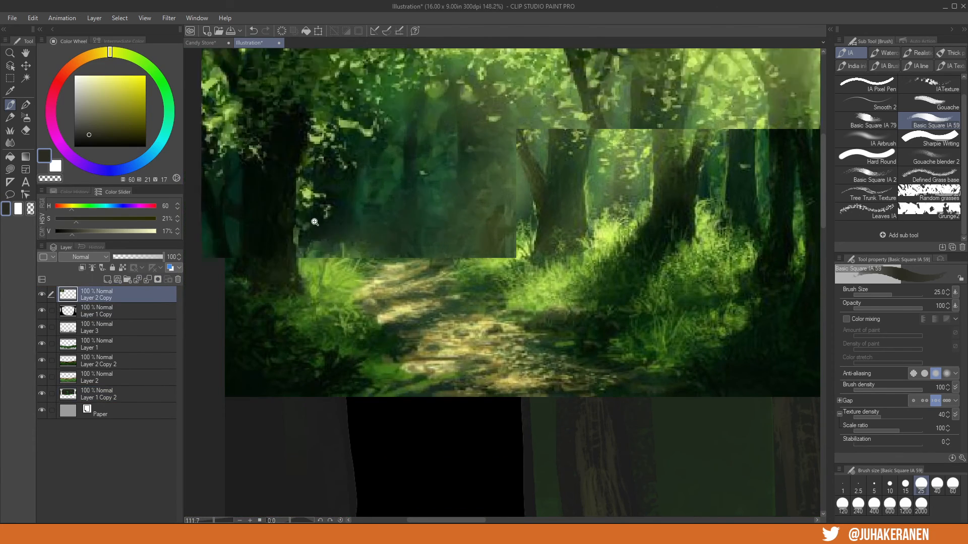
- Try trunk strokes over the left tree in the reference image with Basic Square IA 59 at size 10
{"action": "key", "text": "bracketleft"}
{"action": "key", "text": "bracketleft"}
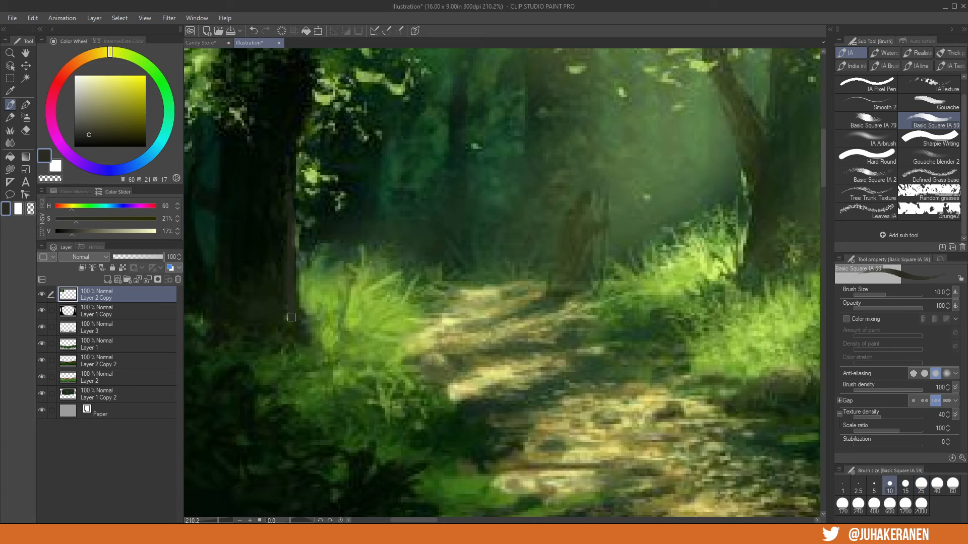
{"action": "mouse_move", "coordinate": [292, 317]}
{"action": "left_mouse_down"}
{"action": "mouse_move", "coordinate": [295, 98]}
{"action": "mouse_move", "coordinate": [289, 319]}
{"action": "left_mouse_up"}
{"action": "mouse_move", "coordinate": [246, 150]}
{"action": "left_mouse_down"}
{"action": "mouse_move", "coordinate": [243, 247]}
{"action": "mouse_move", "coordinate": [262, 263]}
{"action": "left_mouse_up"}
{"action": "key", "text": "ctrl+z"}
- Hide the reference image layer and darken the left background trunk on Layer 1 Copy 2 with sampled near-black at size 40
{"action": "left_click", "coordinate": [42, 294]}
{"action": "scroll", "coordinate": [460, 313], "scroll_direction": "down", "scroll_amount": 5}
{"action": "scroll", "coordinate": [384, 309], "scroll_direction": "up", "scroll_amount": 2}
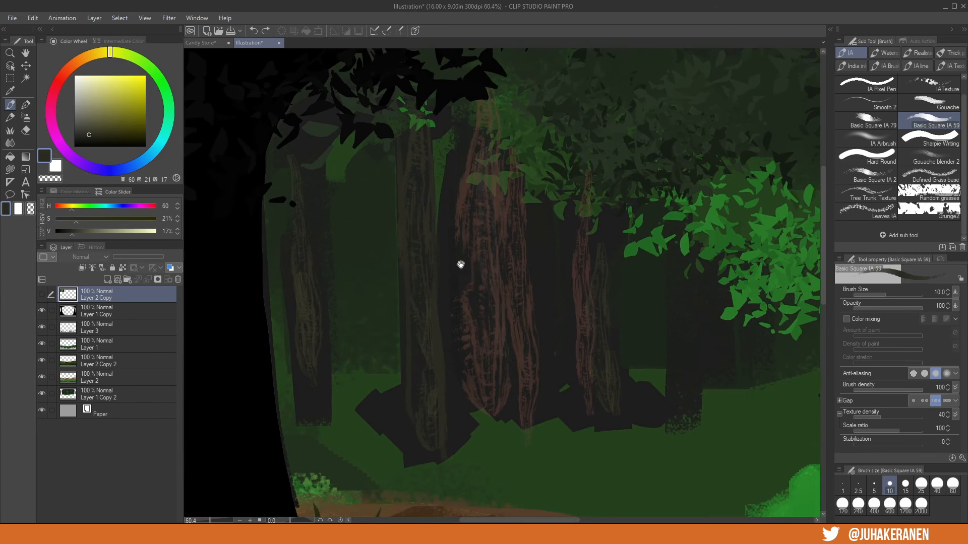
{"action": "scroll", "coordinate": [460, 264], "scroll_direction": "up", "scroll_amount": 1}
{"action": "left_click", "coordinate": [438, 272], "text": "alt"}
{"action": "key", "text": "bracketright"}
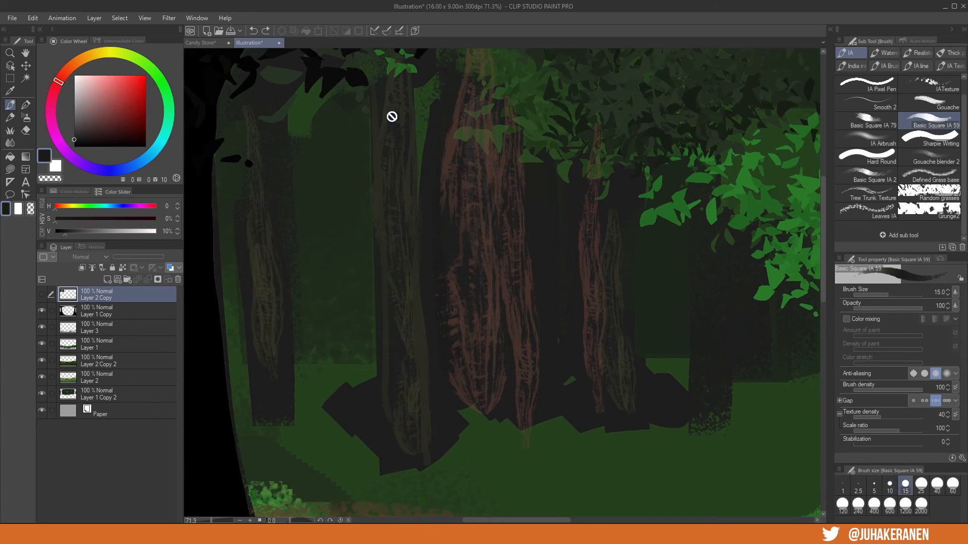
{"action": "key", "text": "bracketright"}
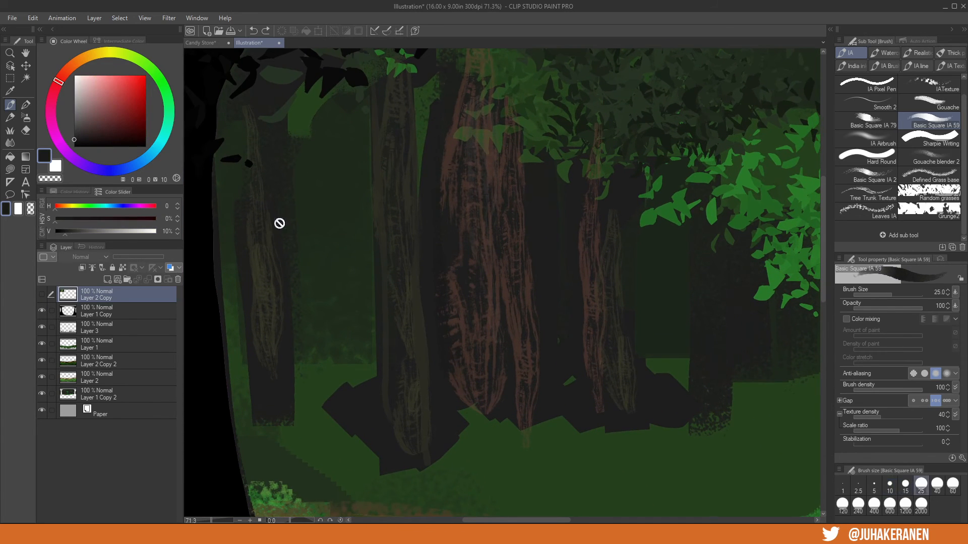
{"action": "left_click", "coordinate": [134, 395]}
{"action": "key", "text": "bracketright"}
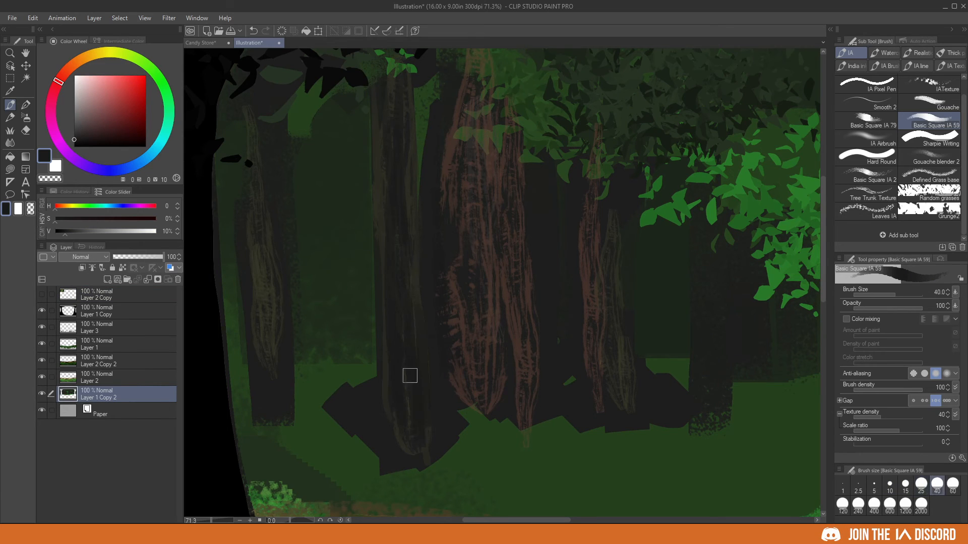
- Paint light olive edges, H 60, S 31, V 35, along the left group of background trunks at brush size 25
{"action": "left_click", "coordinate": [372, 137], "text": "alt"}
{"action": "left_click", "coordinate": [99, 120]}
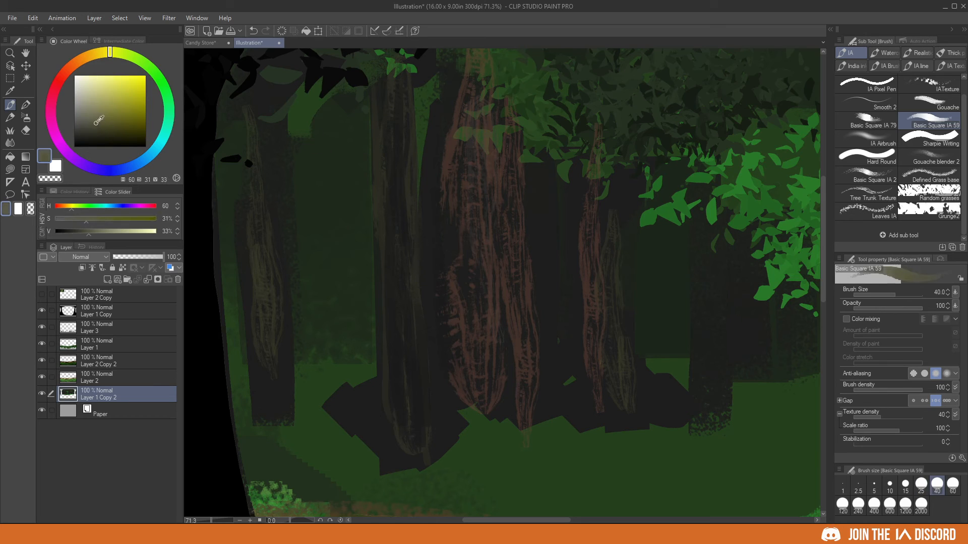
{"action": "key", "text": "bracketleft"}
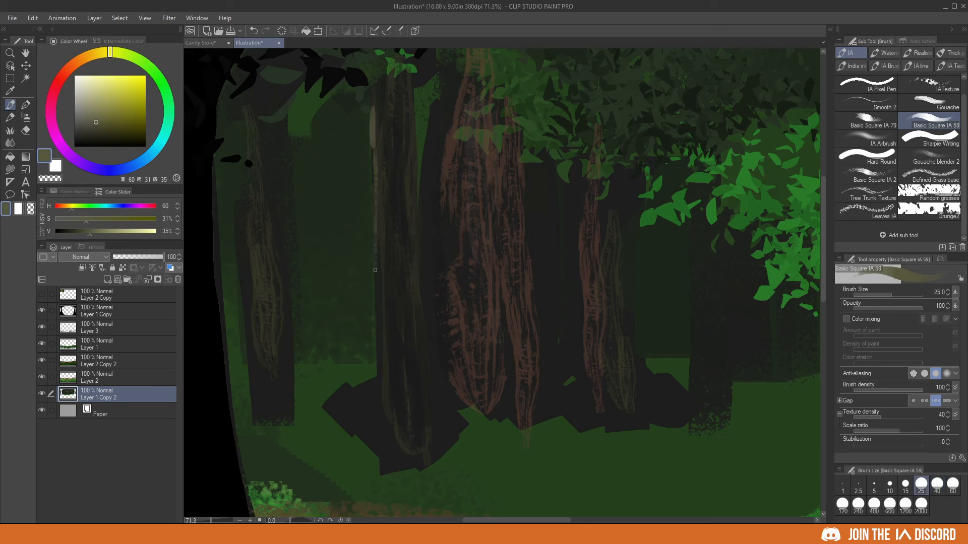
{"action": "left_click_drag", "start_coordinate": [415, 153], "coordinate": [416, 260]}
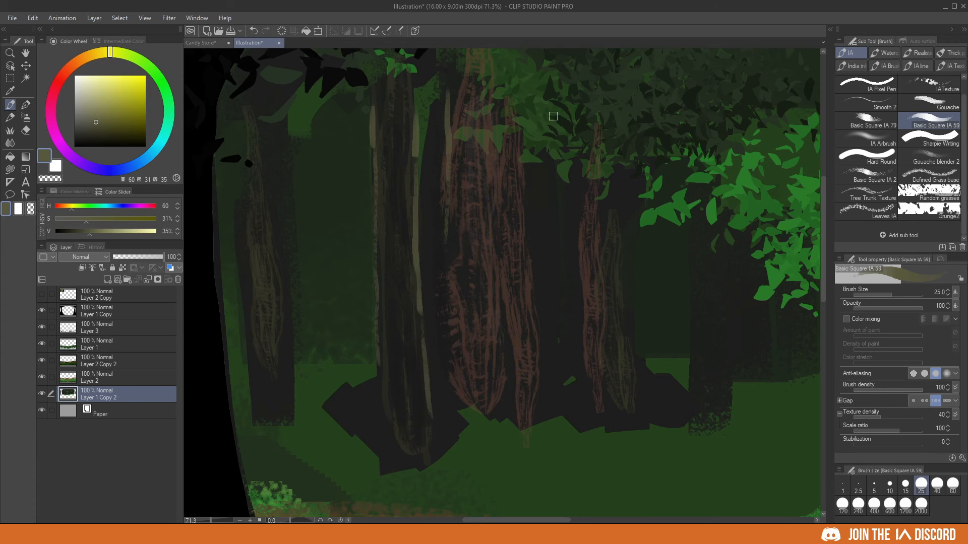
{"action": "mouse_move", "coordinate": [517, 190]}
{"action": "left_mouse_down"}
{"action": "mouse_move", "coordinate": [522, 263]}
{"action": "mouse_move", "coordinate": [524, 237]}
{"action": "mouse_move", "coordinate": [538, 301]}
{"action": "mouse_move", "coordinate": [553, 404]}
{"action": "left_mouse_up"}
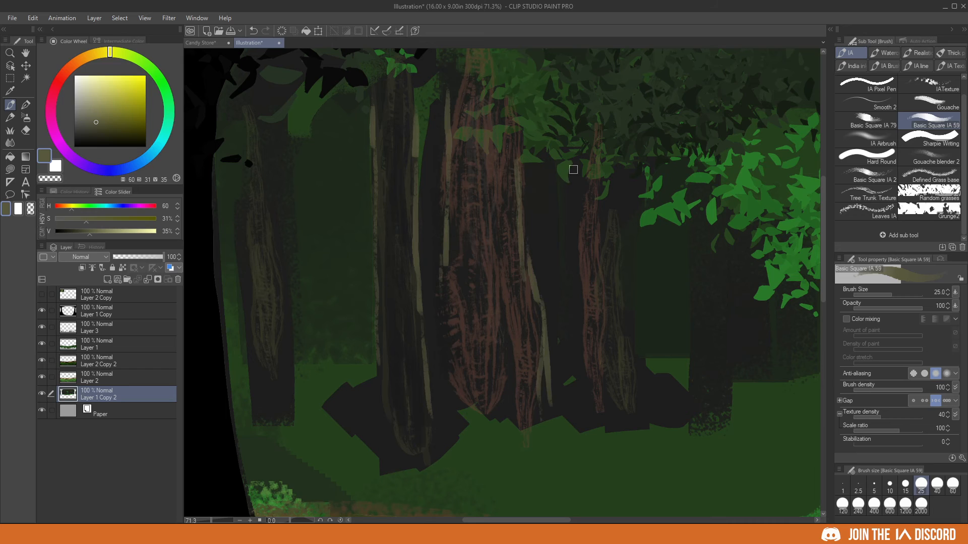
{"action": "key", "text": "ctrl+z"}
{"action": "left_click_drag", "start_coordinate": [574, 207], "coordinate": [584, 319]}
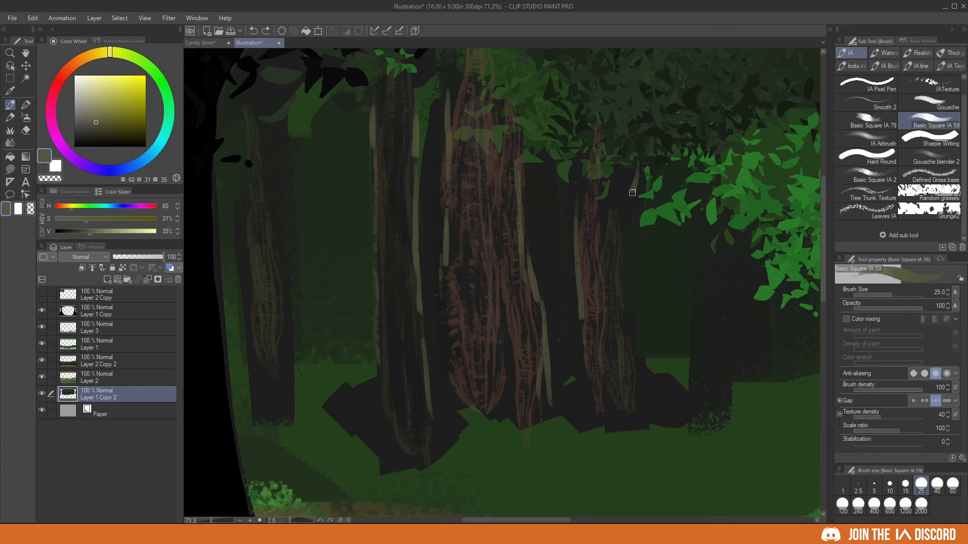
{"action": "left_click_drag", "start_coordinate": [618, 232], "coordinate": [629, 416]}
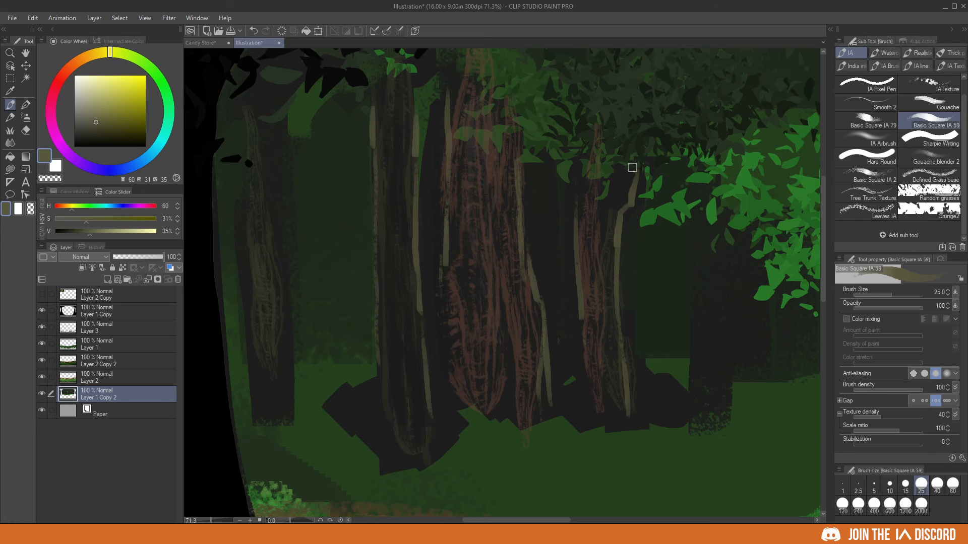
- Paint dark branches off the left background trunk and the central tree in H 0, S 0, V 11 at sizes 25 and 40
{"action": "left_click", "coordinate": [411, 96], "text": "alt"}
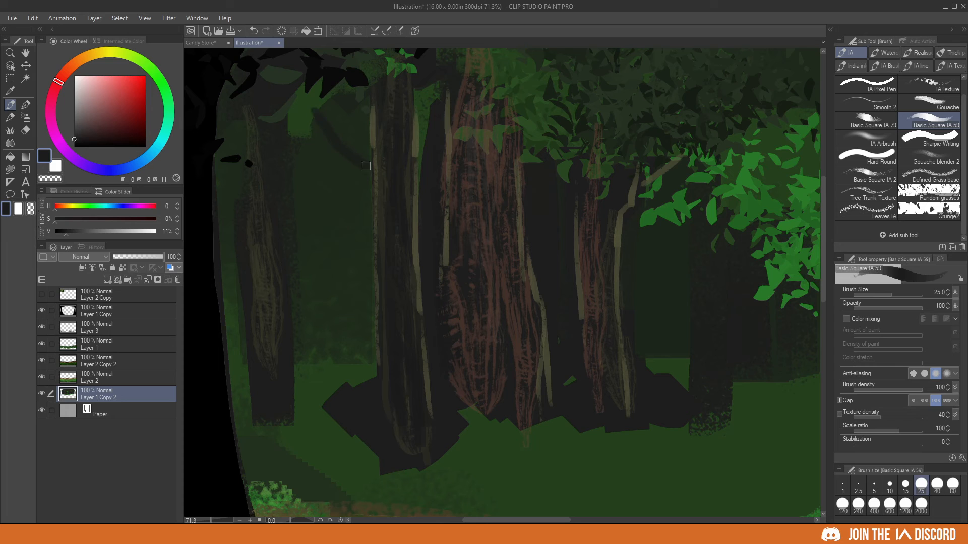
{"action": "left_click_drag", "start_coordinate": [576, 247], "coordinate": [343, 270]}
{"action": "left_click_drag", "start_coordinate": [641, 247], "coordinate": [439, 218]}
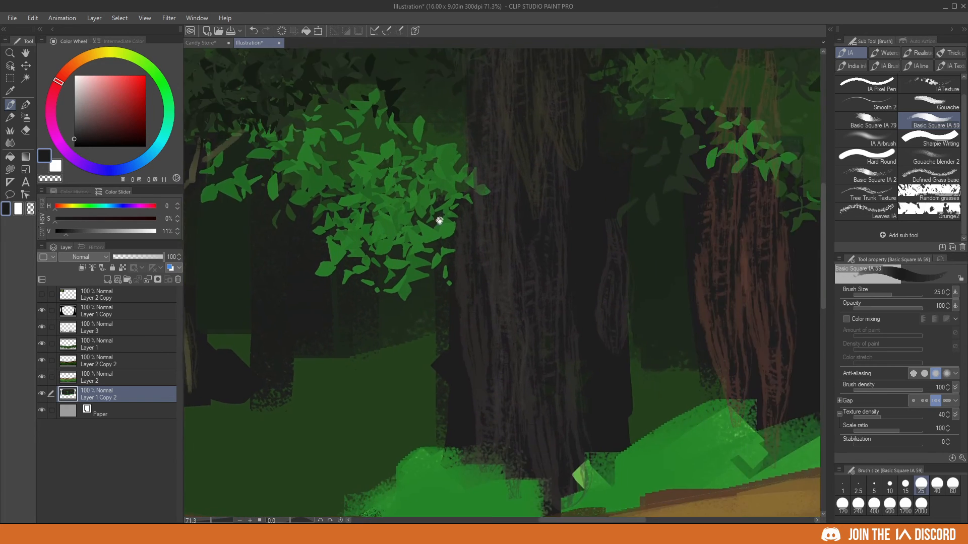
{"action": "left_click_drag", "start_coordinate": [507, 286], "coordinate": [475, 315]}
{"action": "key", "text": "bracketright"}
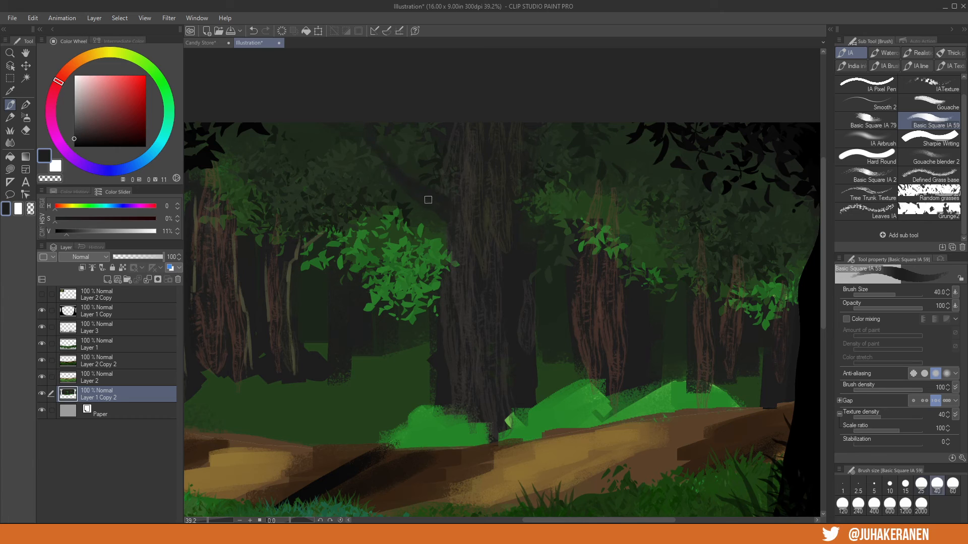
{"action": "left_click", "coordinate": [473, 241], "text": "alt"}
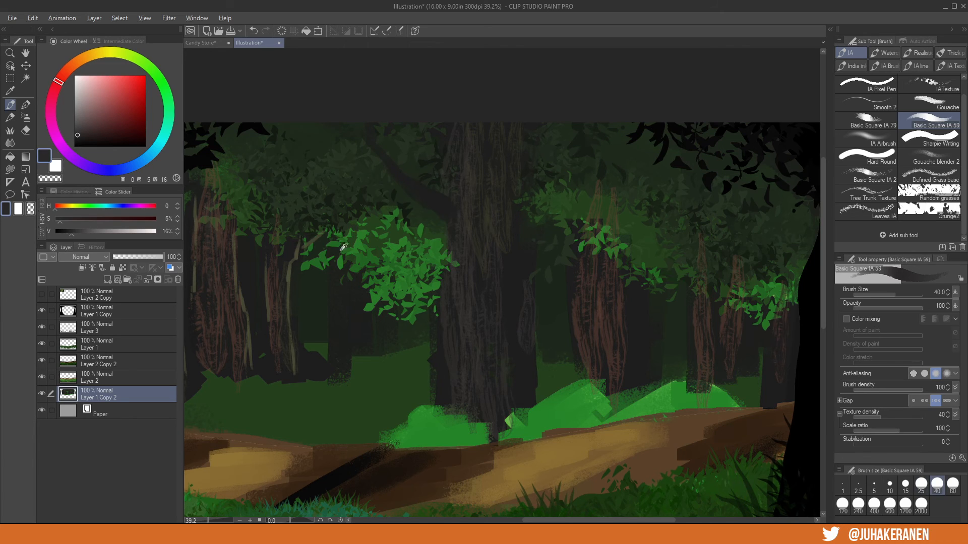
- Add brown edge lines, H 46, S 33, V 31, along the central tree's branch and the background trunks on both sides at size 25
{"action": "left_click", "coordinate": [239, 270], "text": "alt"}
{"action": "key", "text": "bracketleft"}
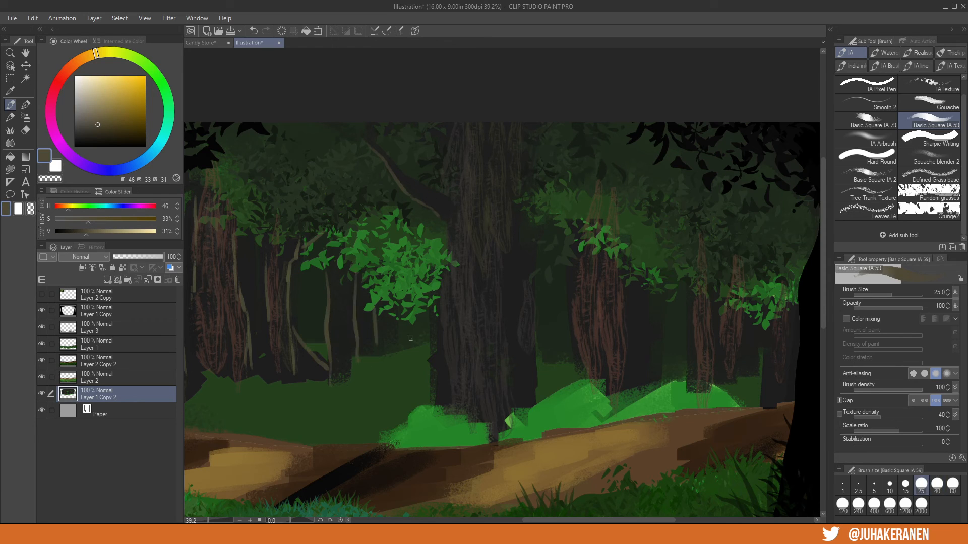
{"action": "left_click_drag", "start_coordinate": [652, 294], "coordinate": [654, 363]}
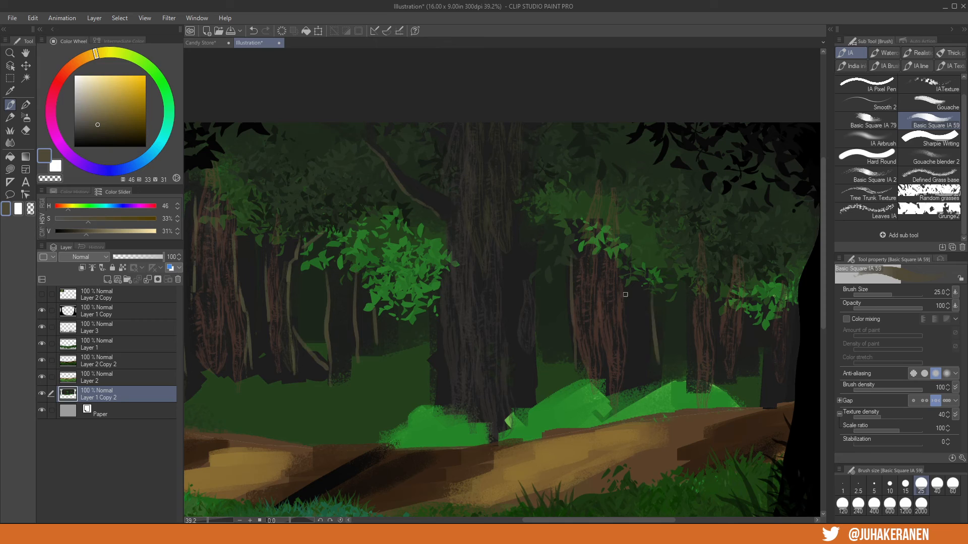
{"action": "left_click_drag", "start_coordinate": [619, 275], "coordinate": [621, 374]}
{"action": "left_click_drag", "start_coordinate": [686, 278], "coordinate": [688, 353]}
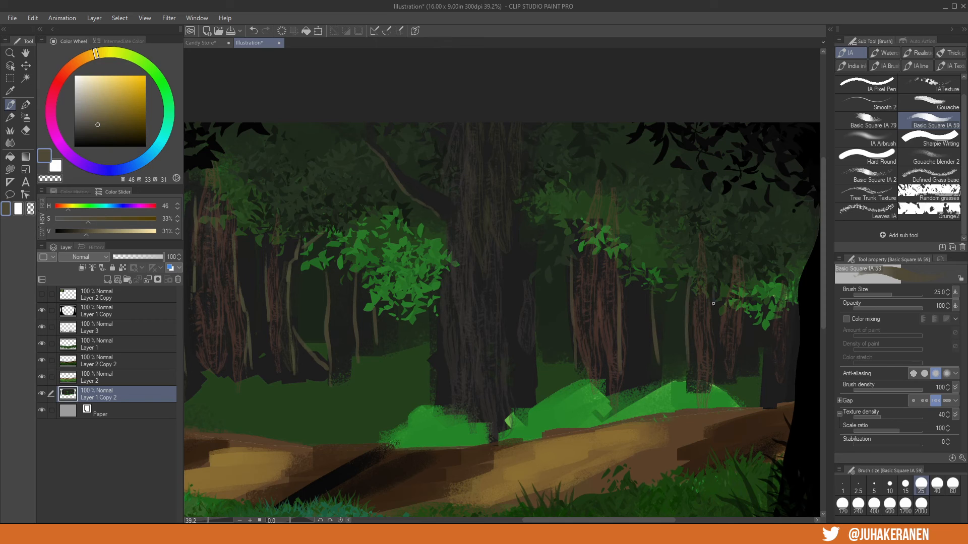
{"action": "left_click_drag", "start_coordinate": [714, 303], "coordinate": [714, 379]}
- Glaze sampled dark H 0, S 0, V 11 over the central trunk's bark texture with brush sizes up to 120
{"action": "left_click", "coordinate": [645, 314], "text": "alt"}
{"action": "key", "text": "bracketright"}
{"action": "key", "text": "bracketright"}
{"action": "key", "text": "bracketright"}
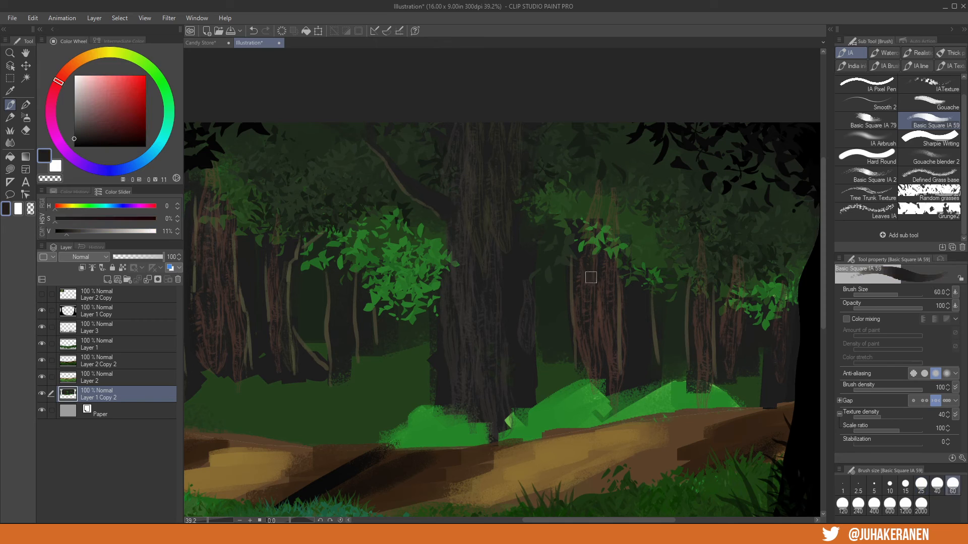
{"action": "left_click_drag", "start_coordinate": [496, 200], "coordinate": [514, 300]}
{"action": "mouse_move", "coordinate": [495, 157]}
{"action": "left_mouse_down"}
{"action": "mouse_move", "coordinate": [485, 178]}
{"action": "mouse_move", "coordinate": [496, 371]}
{"action": "left_mouse_up"}
{"action": "mouse_move", "coordinate": [497, 144]}
{"action": "left_mouse_down"}
{"action": "mouse_move", "coordinate": [499, 181]}
{"action": "mouse_move", "coordinate": [480, 232]}
{"action": "mouse_move", "coordinate": [474, 385]}
{"action": "mouse_move", "coordinate": [479, 142]}
{"action": "left_mouse_up"}
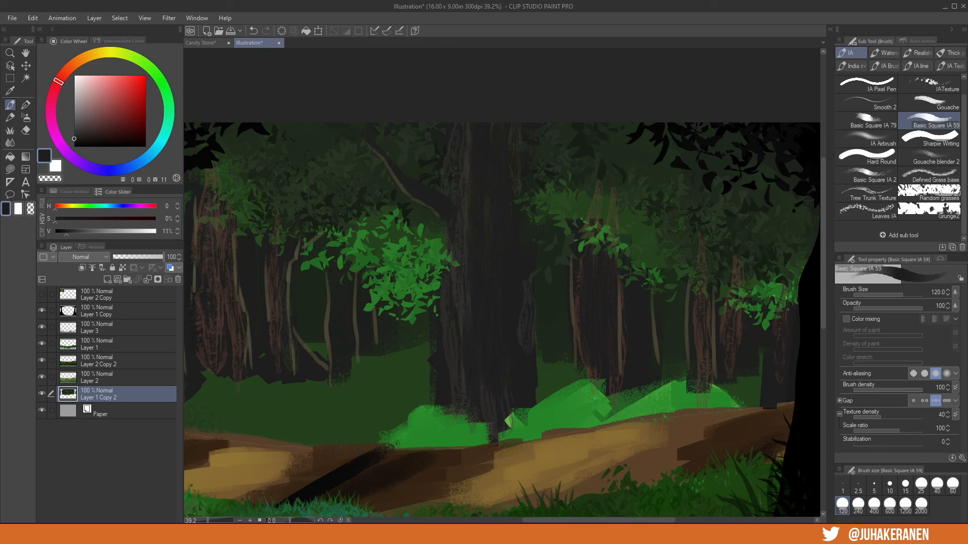
- Darken the bark of the background trunks on both sides of the central tree at brush size 60
{"action": "key", "text": "bracketleft"}
{"action": "left_click_drag", "start_coordinate": [701, 370], "coordinate": [700, 286]}
{"action": "mouse_move", "coordinate": [520, 364]}
{"action": "left_mouse_down"}
{"action": "mouse_move", "coordinate": [620, 313]}
{"action": "mouse_move", "coordinate": [679, 320]}
{"action": "left_mouse_up"}
{"action": "left_click_drag", "start_coordinate": [367, 169], "coordinate": [389, 316]}
{"action": "left_click_drag", "start_coordinate": [253, 241], "coordinate": [256, 297]}
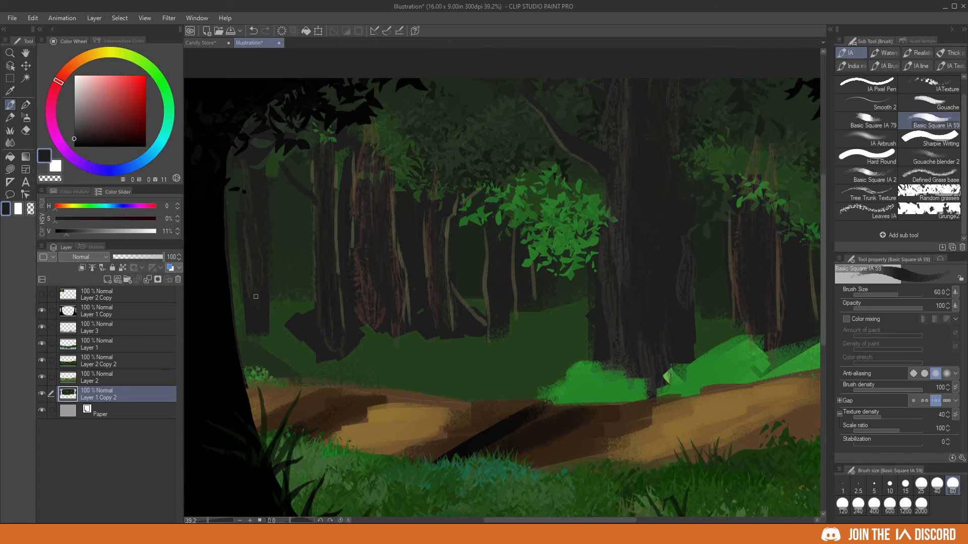
- Show the reference image layer and compare its forest path with the painted dirt path
{"action": "scroll", "coordinate": [395, 313], "scroll_direction": "down", "scroll_amount": 3}
{"action": "mouse_move", "coordinate": [424, 361]}
{"action": "left_mouse_down"}
{"action": "mouse_move", "coordinate": [393, 339]}
{"action": "mouse_move", "coordinate": [395, 302]}
{"action": "left_mouse_up"}
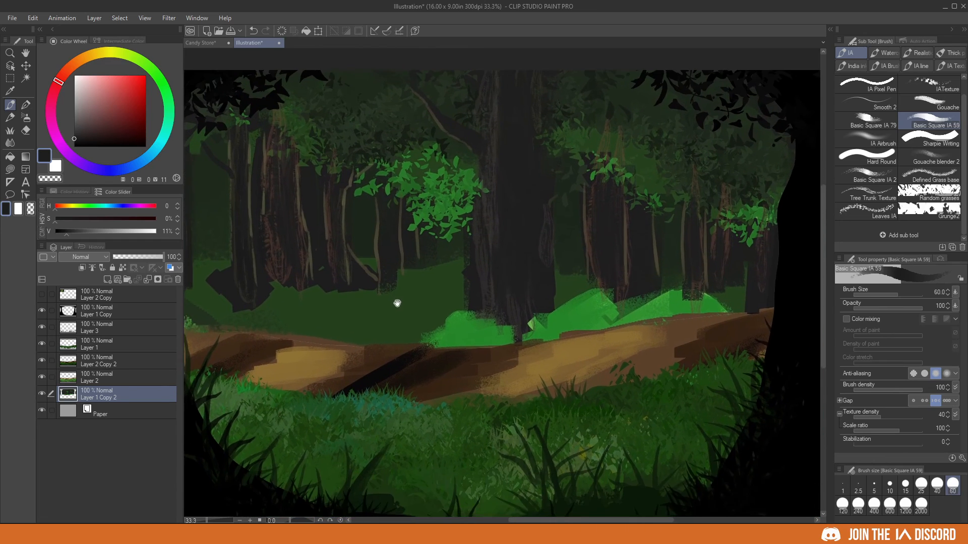
{"action": "scroll", "coordinate": [395, 302], "scroll_direction": "down", "scroll_amount": 2}
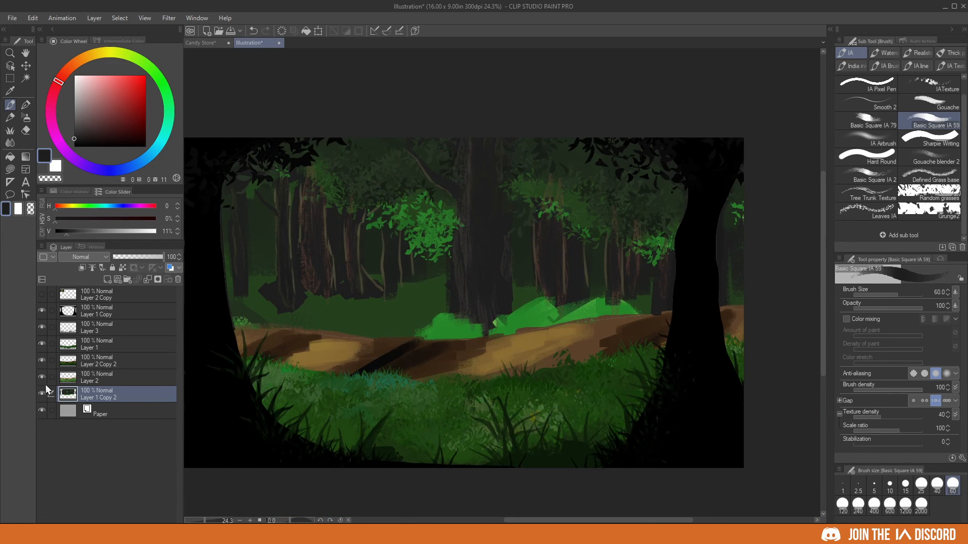
{"action": "left_click", "coordinate": [42, 295]}
{"action": "scroll", "coordinate": [403, 268], "scroll_direction": "up", "scroll_amount": 5}
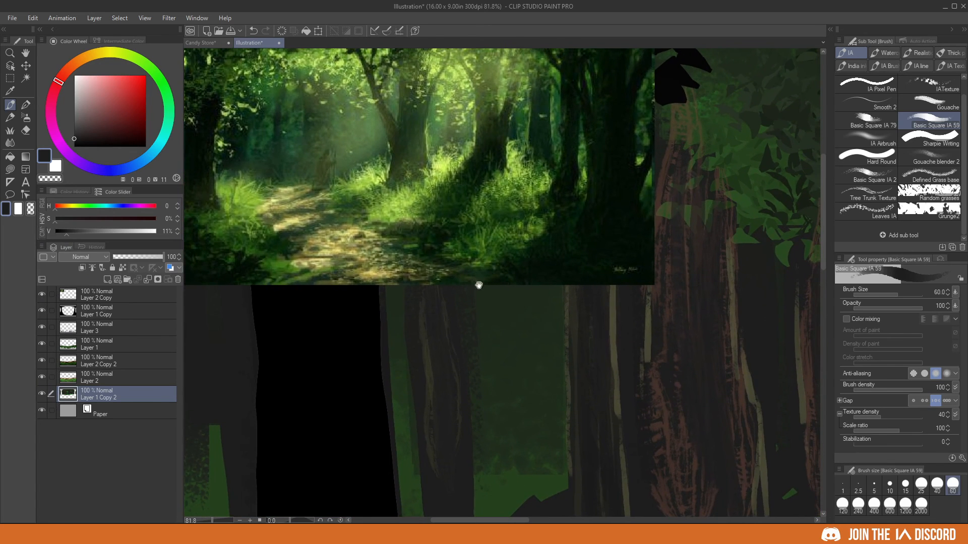
{"action": "scroll", "coordinate": [299, 231], "scroll_direction": "down", "scroll_amount": 3}
{"action": "left_click_drag", "start_coordinate": [464, 352], "coordinate": [289, 187]}
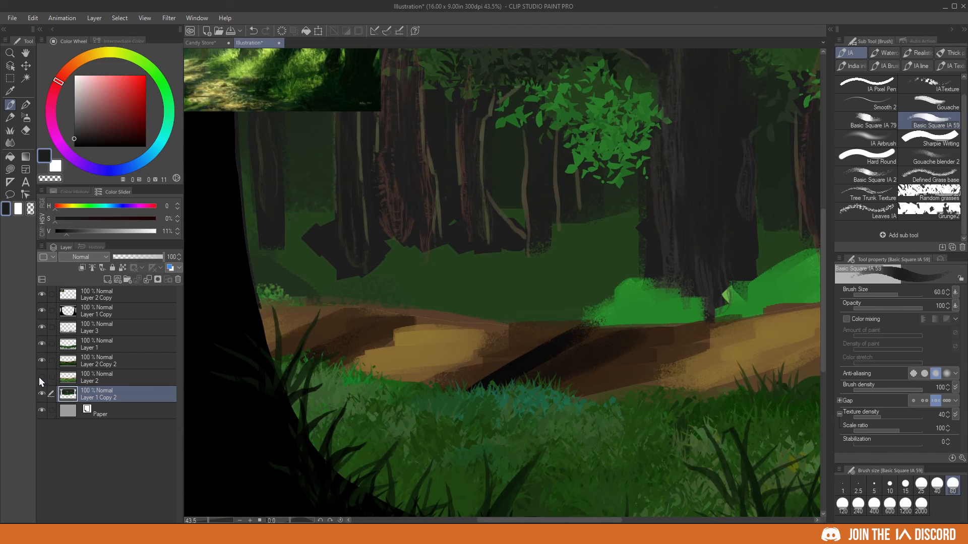
- Merge Layer 2 Copy 2 down into Layer 2 and toggle the merged layer's visibility to check its content
{"action": "left_click", "coordinate": [41, 360]}
{"action": "left_click", "coordinate": [41, 360]}
{"action": "left_click", "coordinate": [128, 362]}
{"action": "key", "text": "ctrl+e"}
{"action": "left_click", "coordinate": [42, 360]}
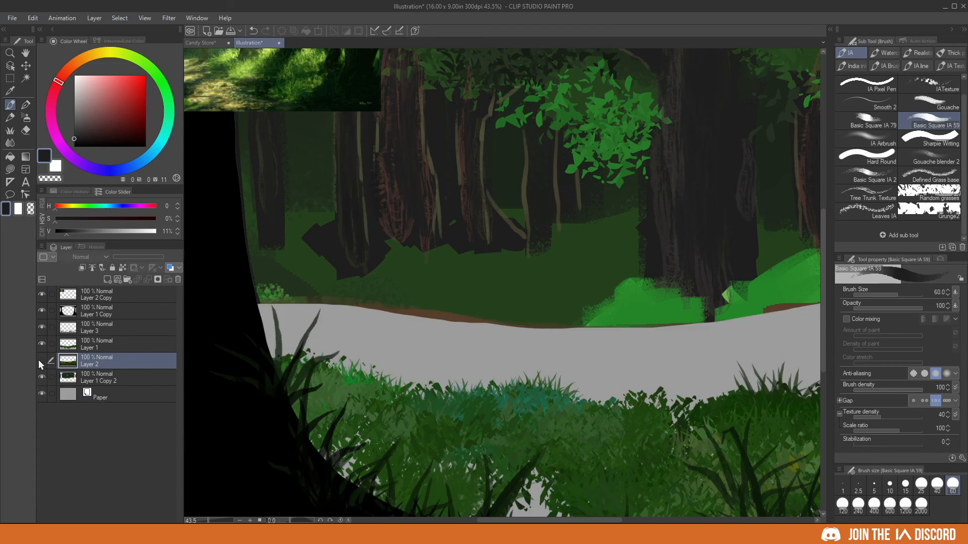
{"action": "left_click", "coordinate": [42, 360]}
- Break up the edges of the path's left sunlit patch with sampled ochre and brown strokes, including H 29, S 54, V 35, at size 40
{"action": "left_click", "coordinate": [408, 330], "text": "alt"}
{"action": "scroll", "coordinate": [444, 325], "scroll_direction": "up", "scroll_amount": 1}
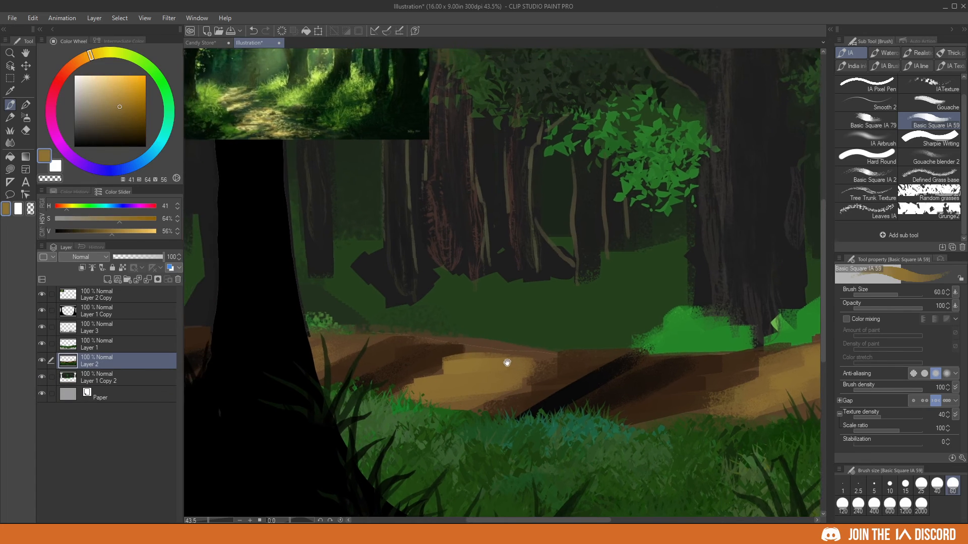
{"action": "key", "text": "bracketleft"}
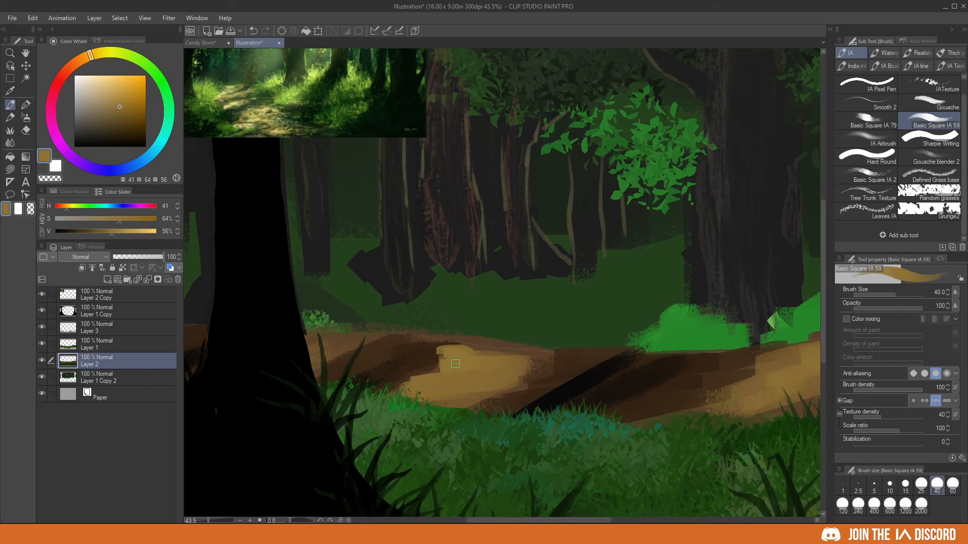
{"action": "left_click", "coordinate": [447, 349], "text": "alt"}
{"action": "mouse_move", "coordinate": [460, 350]}
{"action": "left_mouse_down"}
{"action": "mouse_move", "coordinate": [438, 357]}
{"action": "mouse_move", "coordinate": [439, 367]}
{"action": "mouse_move", "coordinate": [483, 367]}
{"action": "mouse_move", "coordinate": [435, 371]}
{"action": "mouse_move", "coordinate": [447, 364]}
{"action": "mouse_move", "coordinate": [404, 385]}
{"action": "left_mouse_up"}
{"action": "left_click", "coordinate": [449, 367], "text": "alt"}
{"action": "left_click", "coordinate": [438, 366], "text": "alt"}
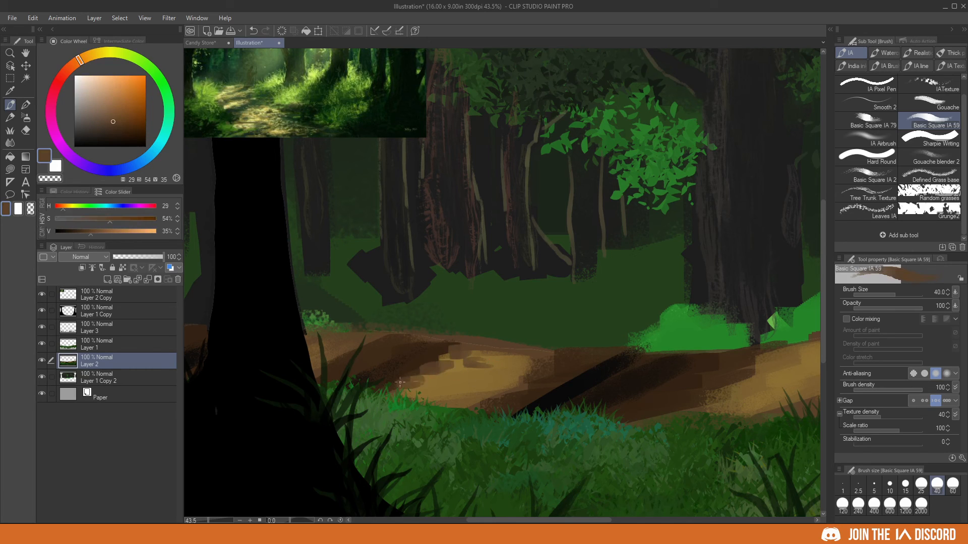
{"action": "mouse_move", "coordinate": [530, 360]}
{"action": "left_mouse_down"}
{"action": "mouse_move", "coordinate": [528, 385]}
{"action": "mouse_move", "coordinate": [498, 390]}
{"action": "left_mouse_up"}
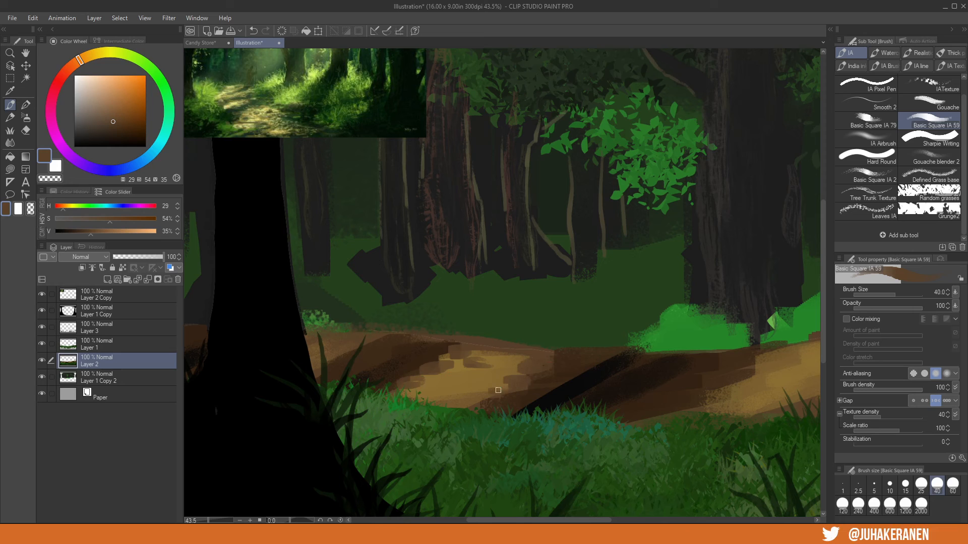
- Create a new layer above Layer 2 and dab brown stone shapes, H 29, S 54, V 35, onto the path's sunlit patches
{"action": "key", "text": "ctrl+shift+n"}
{"action": "left_click_drag", "start_coordinate": [571, 370], "coordinate": [561, 360]}
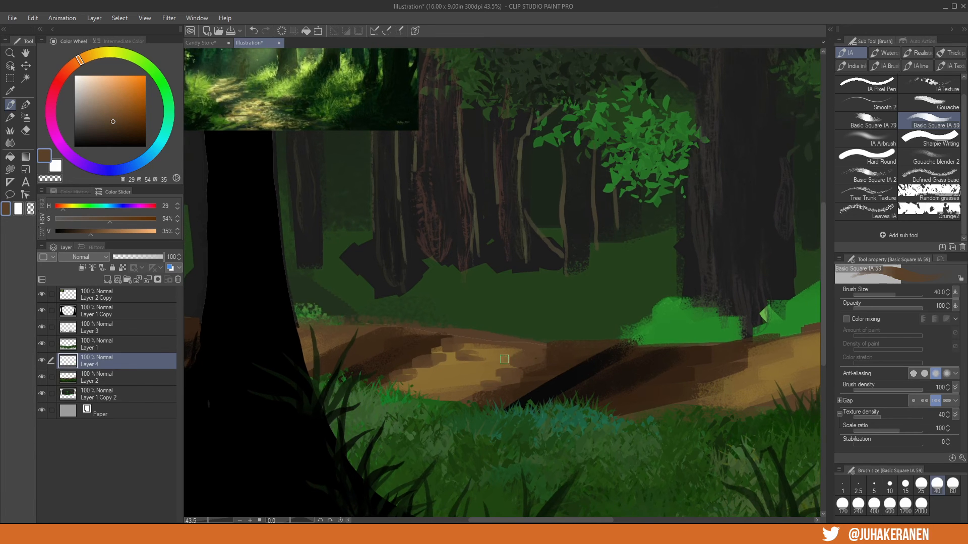
{"action": "left_click_drag", "start_coordinate": [651, 356], "coordinate": [474, 345]}
{"action": "mouse_move", "coordinate": [591, 339]}
{"action": "left_mouse_down"}
{"action": "mouse_move", "coordinate": [574, 347]}
{"action": "mouse_move", "coordinate": [578, 359]}
{"action": "mouse_move", "coordinate": [558, 357]}
{"action": "mouse_move", "coordinate": [615, 344]}
{"action": "mouse_move", "coordinate": [606, 345]}
{"action": "left_mouse_up"}
{"action": "mouse_move", "coordinate": [594, 356]}
{"action": "left_mouse_down"}
{"action": "mouse_move", "coordinate": [573, 375]}
{"action": "mouse_move", "coordinate": [597, 353]}
{"action": "mouse_move", "coordinate": [618, 356]}
{"action": "left_mouse_up"}
{"action": "mouse_move", "coordinate": [550, 373]}
{"action": "left_mouse_down"}
{"action": "mouse_move", "coordinate": [605, 375]}
{"action": "mouse_move", "coordinate": [587, 368]}
{"action": "mouse_move", "coordinate": [610, 366]}
{"action": "mouse_move", "coordinate": [597, 367]}
{"action": "mouse_move", "coordinate": [608, 338]}
{"action": "mouse_move", "coordinate": [633, 346]}
{"action": "mouse_move", "coordinate": [554, 346]}
{"action": "left_mouse_up"}
{"action": "left_click", "coordinate": [564, 379]}
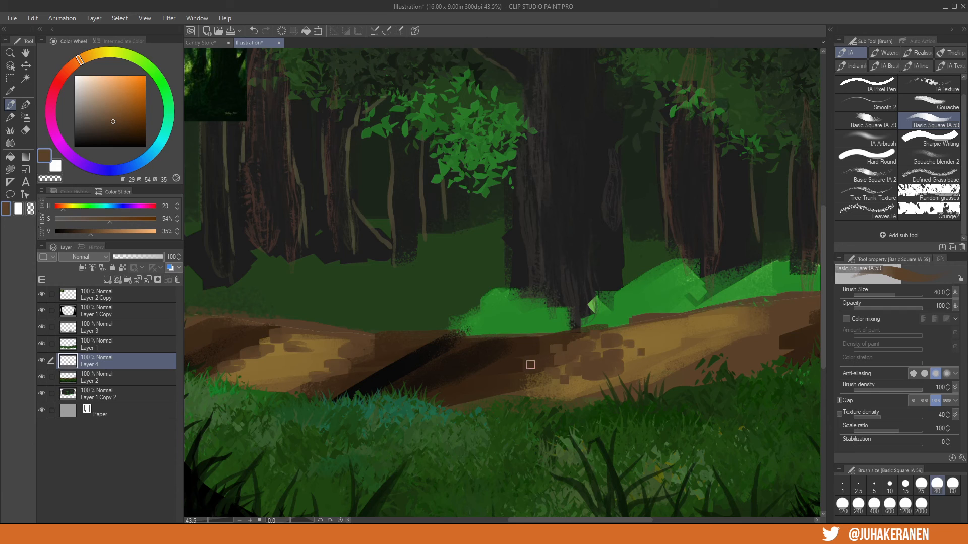
- Shape a cobblestone cluster on the right sunlit patch with ochre H 40, S 64, V 54 and dark brown H 29, S 60, V 25 outlines
{"action": "left_click", "coordinate": [656, 347], "text": "alt"}
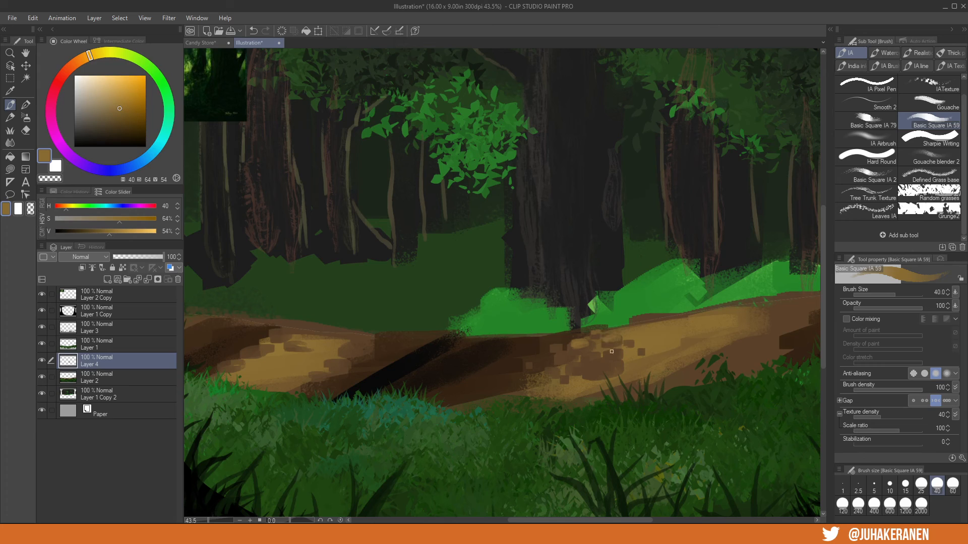
{"action": "left_click_drag", "start_coordinate": [596, 370], "coordinate": [612, 364]}
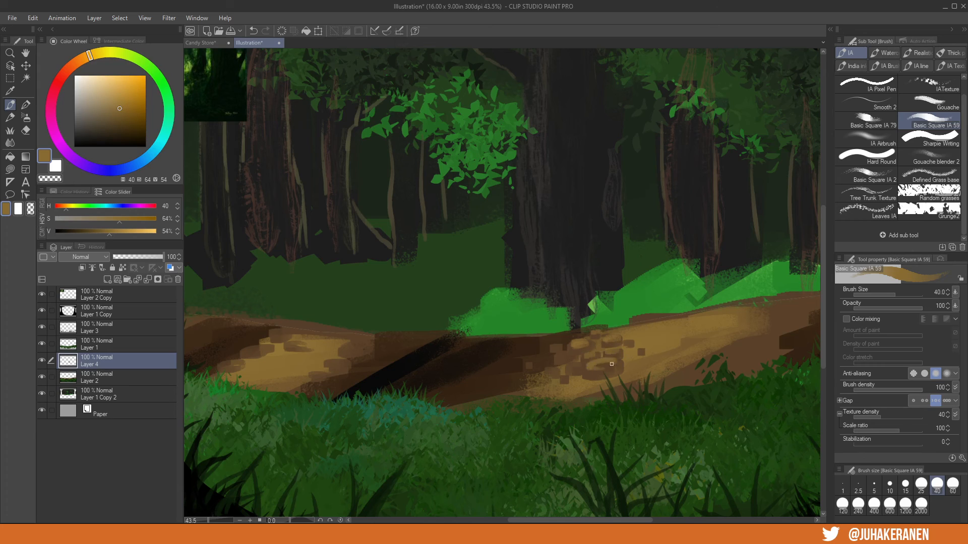
{"action": "key", "text": "bracketleft"}
{"action": "left_click", "coordinate": [558, 360], "text": "alt"}
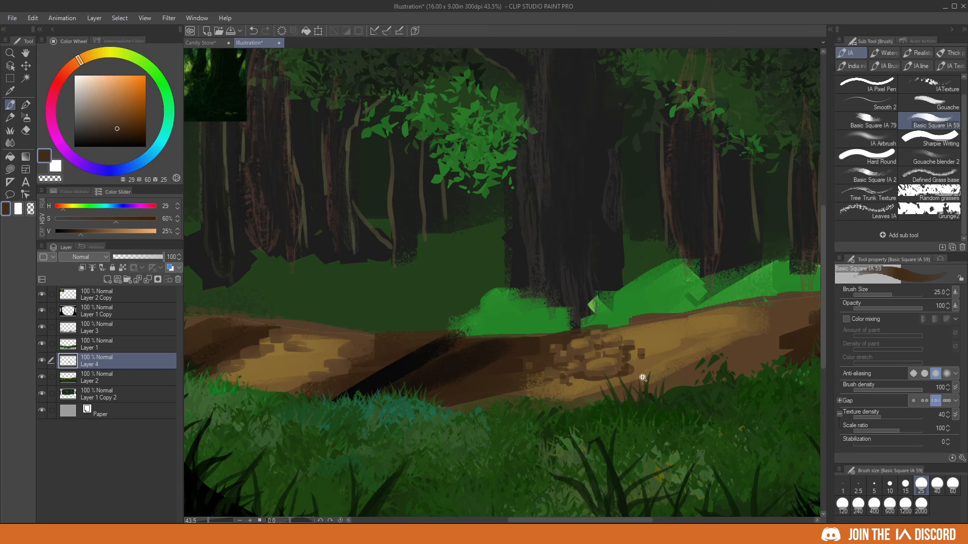
- Duplicate the Layer 4 cobblestone cluster repeatedly and spread the copies across the path's right sunlit stretch
{"action": "left_click_drag", "start_coordinate": [642, 377], "coordinate": [767, 361]}
{"action": "key", "text": "ctrl+c"}
{"action": "key", "text": "ctrl+v"}
{"action": "key", "text": "ctrl+c"}
{"action": "key", "text": "ctrl+v"}
{"action": "key", "text": "ctrl+c"}
{"action": "key", "text": "ctrl+v"}
{"action": "key", "text": "ctrl+c"}
{"action": "key", "text": "ctrl+v"}
{"action": "key", "text": "ctrl+c"}
{"action": "key", "text": "ctrl+v"}
{"action": "key", "text": "ctrl+c"}
{"action": "key", "text": "ctrl+v"}
{"action": "key", "text": "ctrl+c"}
{"action": "key", "text": "ctrl+v"}
- Place further duplicates of the cobblestone cluster over the path's left sunlit stretch, up to Layer 4 Copy 11
{"action": "left_click_drag", "start_coordinate": [768, 361], "coordinate": [377, 373]}
{"action": "key", "text": "ctrl+c"}
{"action": "key", "text": "ctrl+v"}
{"action": "key", "text": "ctrl+c"}
{"action": "key", "text": "ctrl+v"}
{"action": "key", "text": "ctrl+c"}
{"action": "key", "text": "ctrl+v"}
{"action": "key", "text": "ctrl+c"}
{"action": "key", "text": "ctrl+v"}
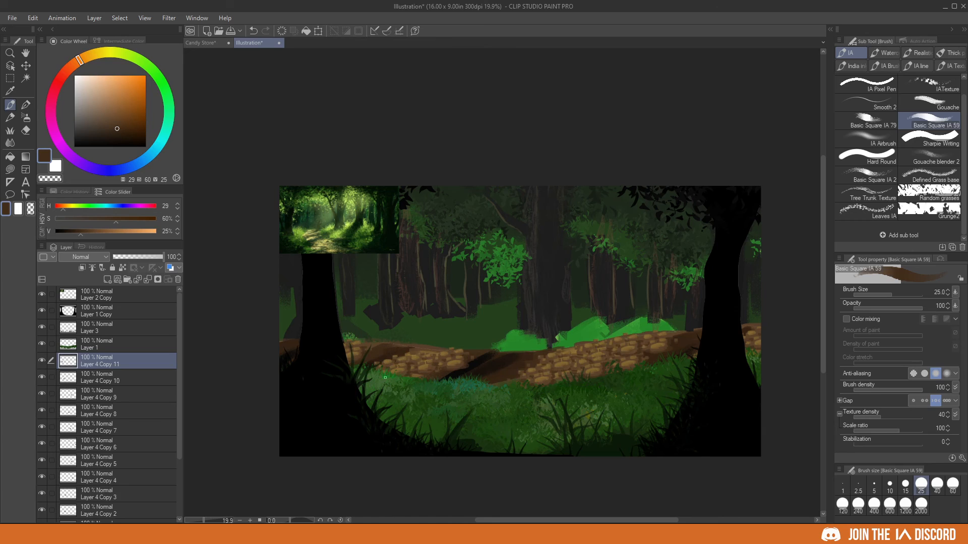
- Merge the duplicated cobblestone layers down into a single Layer 4 Copy, keeping the original Layer 4 separate
{"action": "key", "text": "ctrl+e"}
{"action": "key", "text": "ctrl+e"}
{"action": "key", "text": "ctrl+e"}
{"action": "key", "text": "ctrl+e"}
{"action": "key", "text": "ctrl+e"}
{"action": "key", "text": "ctrl+e"}
{"action": "key", "text": "ctrl+e"}
{"action": "key", "text": "ctrl+e"}
{"action": "key", "text": "ctrl+e"}
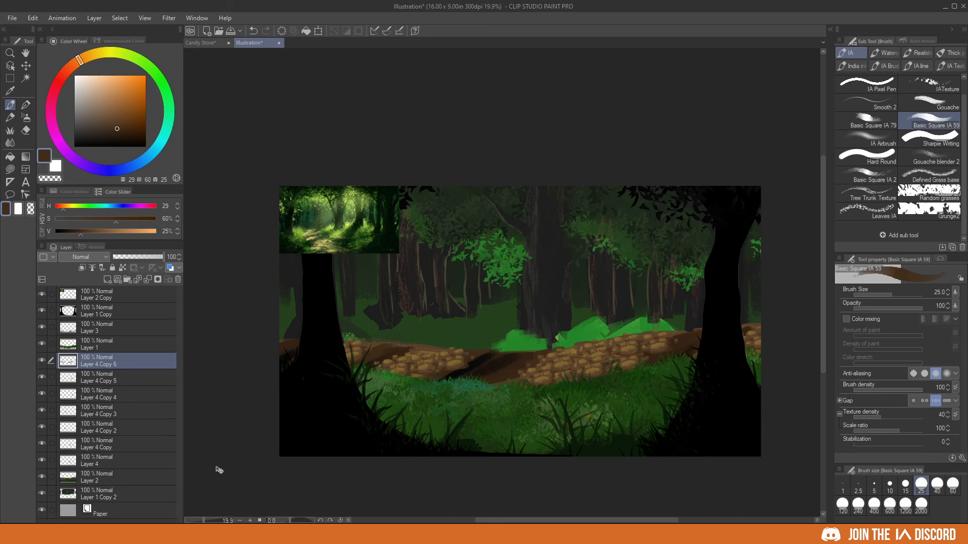
{"action": "key", "text": "ctrl+e"}
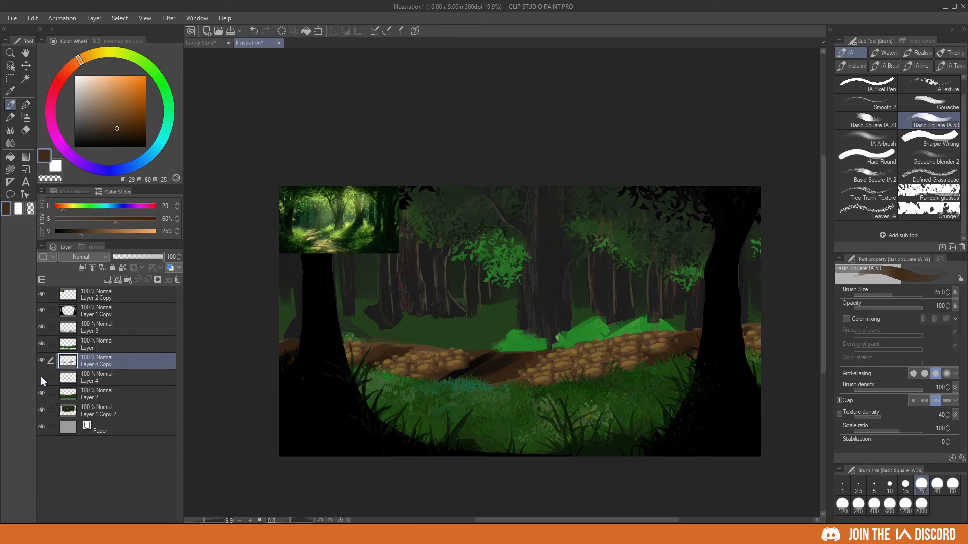
- Duplicate the Layer 4 cobblestone cluster above Layer 4 Copy, and merge Layer 4 Copy down into Layer 4
{"action": "left_click", "coordinate": [113, 376]}
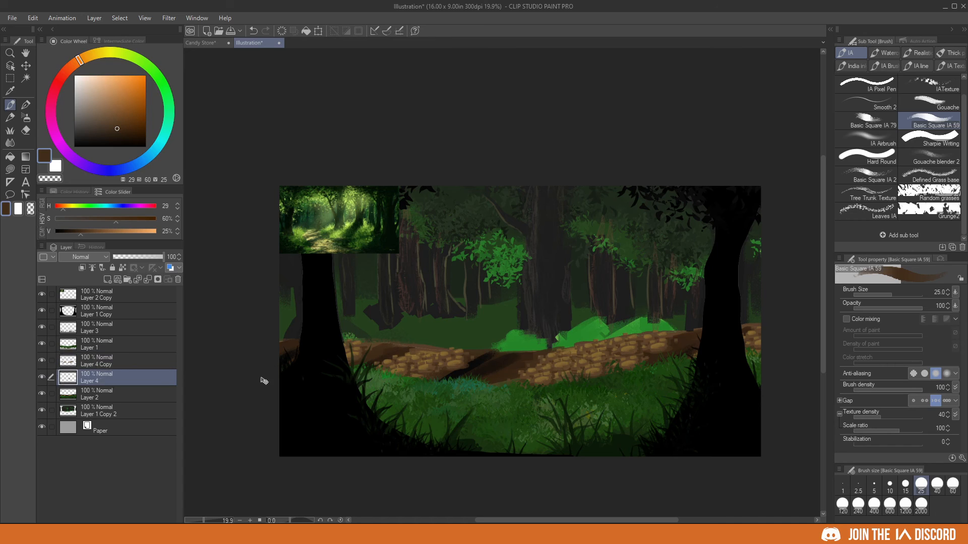
{"action": "key", "text": "ctrl+v"}
{"action": "left_click_drag", "start_coordinate": [153, 378], "coordinate": [154, 356]}
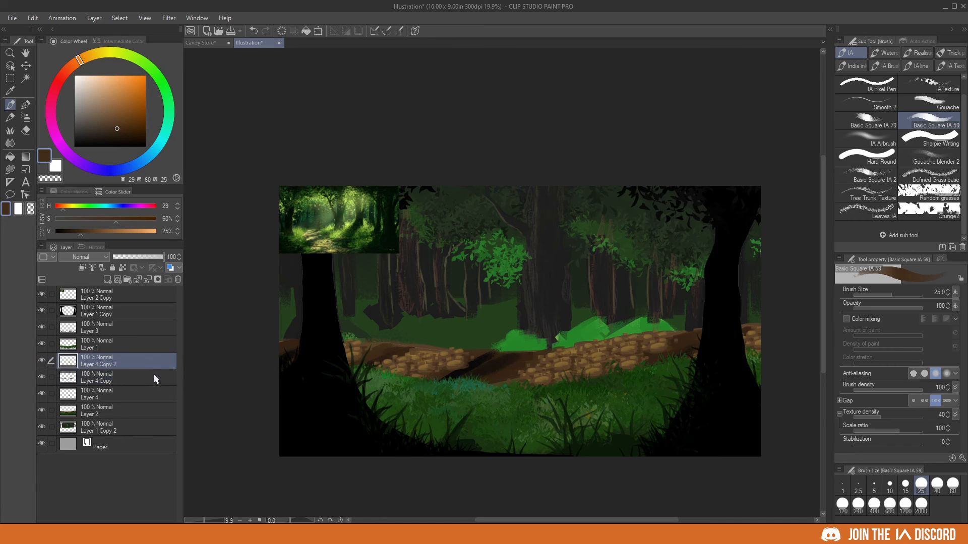
{"action": "left_click", "coordinate": [155, 375]}
{"action": "key", "text": "ctrl+e"}
{"action": "left_click", "coordinate": [160, 362]}
- Darken the duplicated cobblestone cluster with Level Correction by shifting the RGB midtone input toward the highlights
{"action": "key", "text": "ctrl+l"}
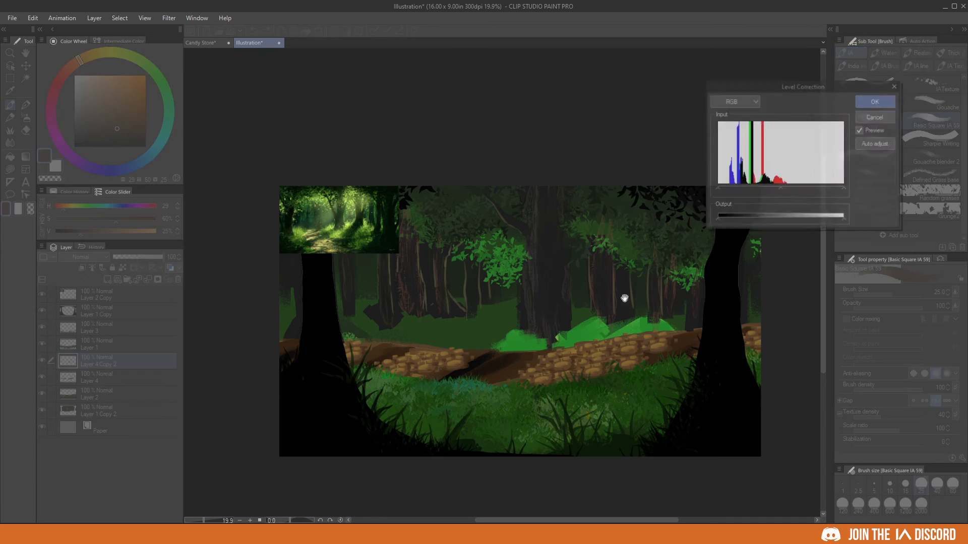
{"action": "left_click_drag", "start_coordinate": [843, 189], "coordinate": [800, 187]}
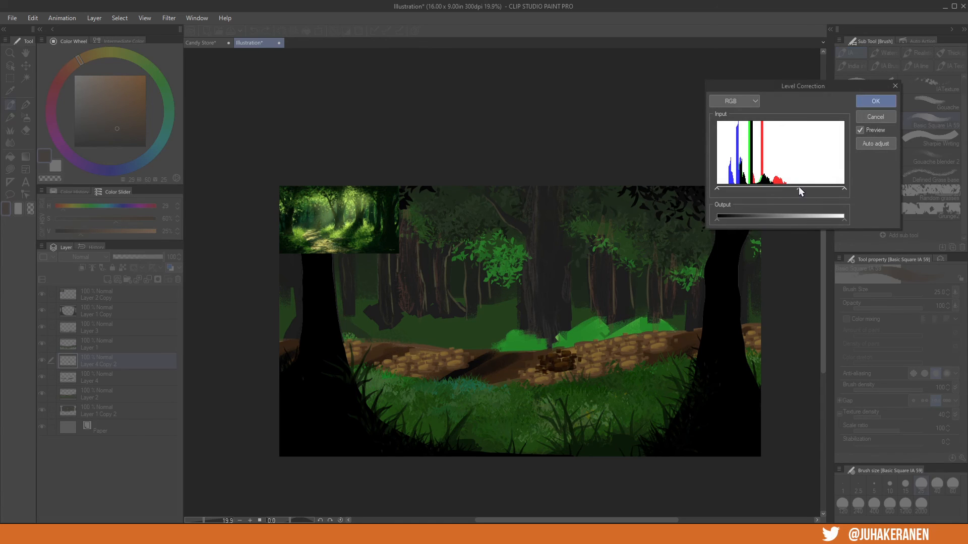
{"action": "key", "text": "Return"}
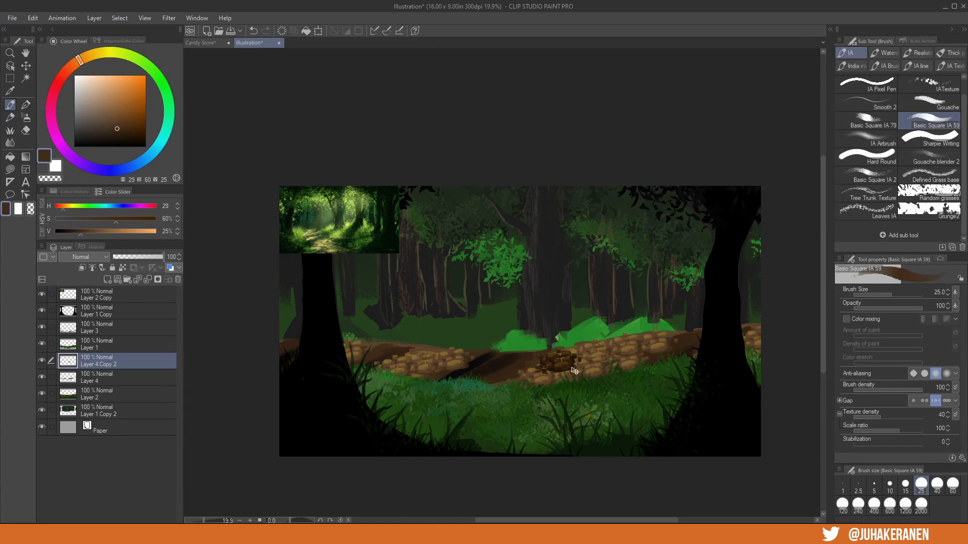
- Duplicate the darkened cobblestone cluster repeatedly and spread the copies over the path's shaded patches from the left trunk to the right trunk
{"action": "mouse_move", "coordinate": [554, 362]}
{"action": "left_mouse_down"}
{"action": "mouse_move", "coordinate": [481, 385]}
{"action": "mouse_move", "coordinate": [516, 371]}
{"action": "mouse_move", "coordinate": [338, 356]}
{"action": "left_mouse_up"}
{"action": "key", "text": "ctrl+v"}
{"action": "key", "text": "ctrl+v"}
{"action": "key", "text": "ctrl+v"}
{"action": "key", "text": "ctrl+v"}
{"action": "key", "text": "ctrl+v"}
{"action": "key", "text": "ctrl+v"}
{"action": "key", "text": "ctrl+v"}
{"action": "left_click_drag", "start_coordinate": [338, 356], "coordinate": [731, 357]}
{"action": "key", "text": "ctrl+v"}
{"action": "left_click_drag", "start_coordinate": [731, 357], "coordinate": [713, 372]}
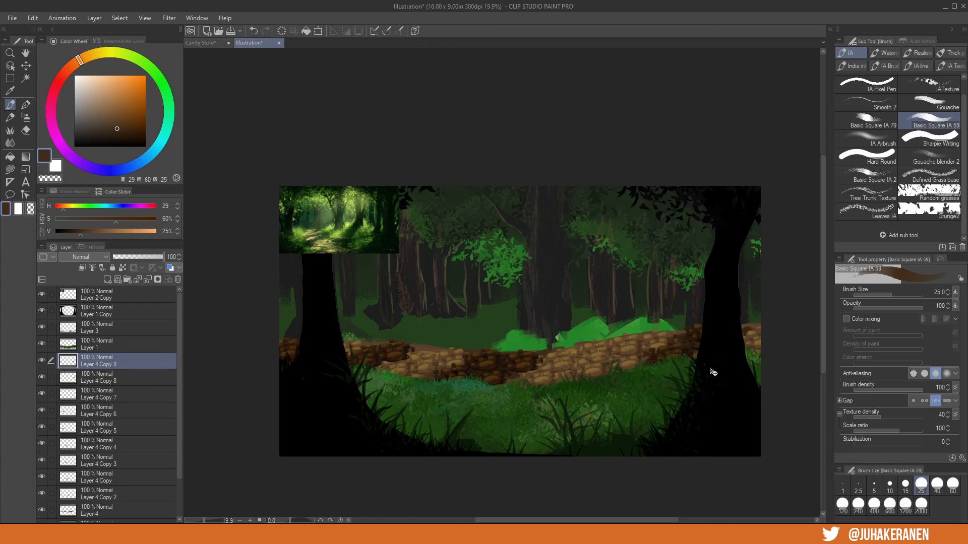
- Merge all the dark cobblestone copies down into Layer 4
{"action": "key", "text": "ctrl+e"}
{"action": "key", "text": "ctrl+e"}
{"action": "key", "text": "ctrl+e"}
{"action": "key", "text": "ctrl+e"}
{"action": "key", "text": "ctrl+e"}
{"action": "key", "text": "ctrl+e"}
{"action": "key", "text": "ctrl+e"}
{"action": "key", "text": "ctrl+e"}
{"action": "key", "text": "ctrl+e"}
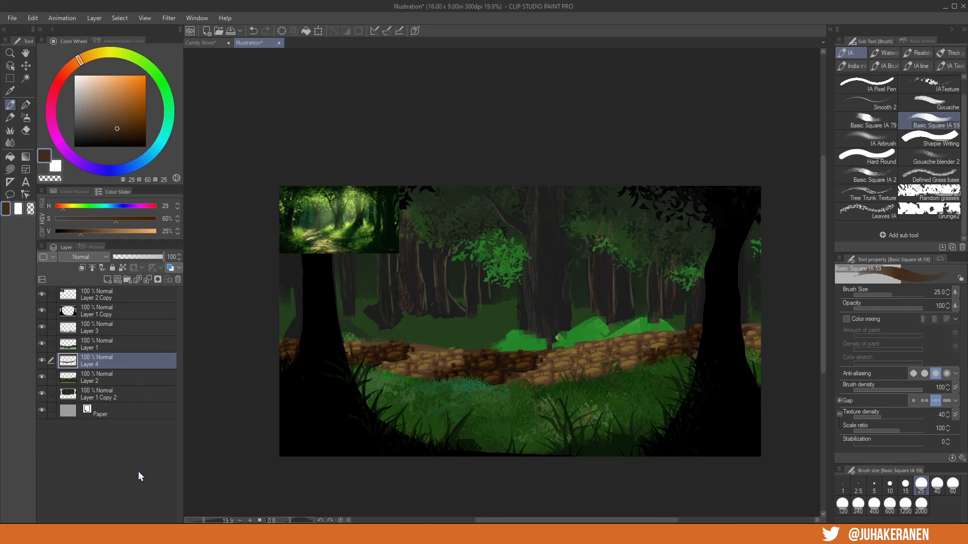
- Create a layer above Layer 4 and shade the central dark cobbles with Basic Square IA 79, size 60, in H 24, S 74, V 11
{"action": "scroll", "coordinate": [585, 348], "scroll_direction": "up", "scroll_amount": 3}
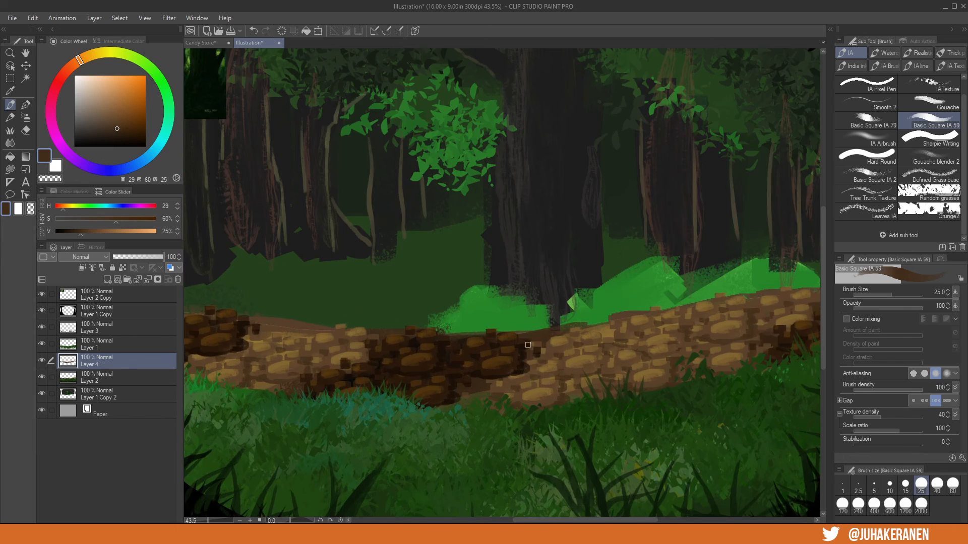
{"action": "left_click", "coordinate": [531, 336], "text": "alt"}
{"action": "left_click", "coordinate": [866, 121]}
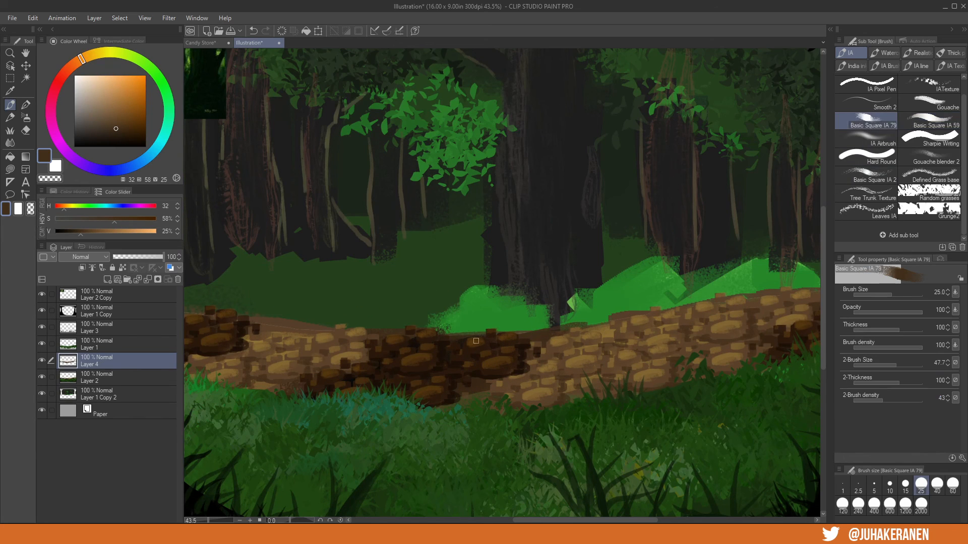
{"action": "key", "text": "bracketright"}
{"action": "key", "text": "bracketright"}
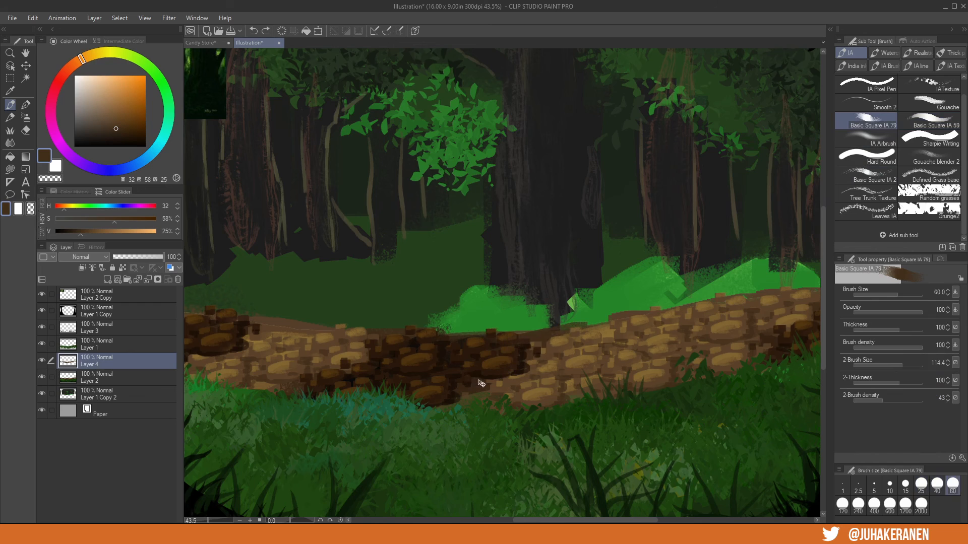
{"action": "key", "text": "ctrl+shift+n"}
{"action": "left_click", "coordinate": [473, 379], "text": "alt"}
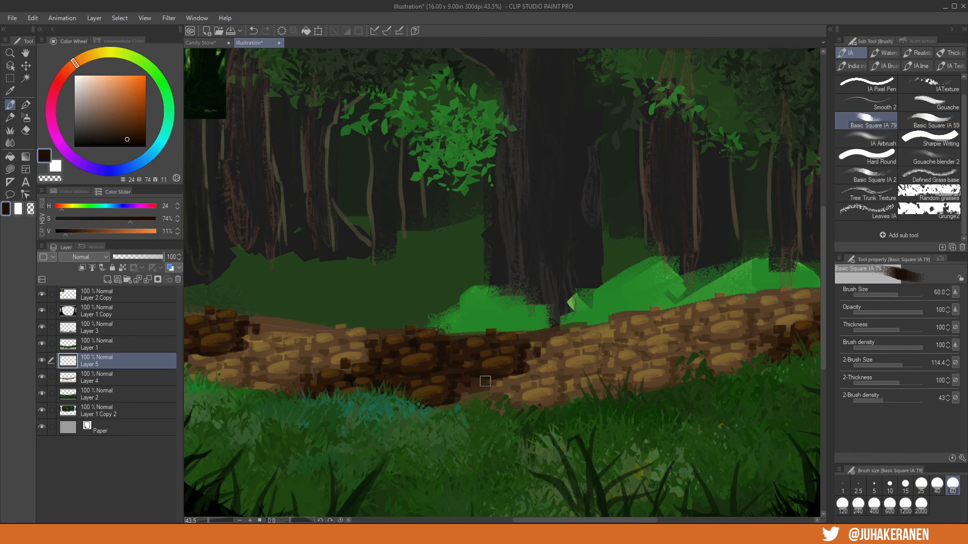
{"action": "mouse_move", "coordinate": [389, 378]}
{"action": "left_mouse_down"}
{"action": "mouse_move", "coordinate": [448, 356]}
{"action": "mouse_move", "coordinate": [426, 353]}
{"action": "mouse_move", "coordinate": [539, 338]}
{"action": "mouse_move", "coordinate": [455, 398]}
{"action": "mouse_move", "coordinate": [403, 398]}
{"action": "mouse_move", "coordinate": [437, 397]}
{"action": "left_mouse_up"}
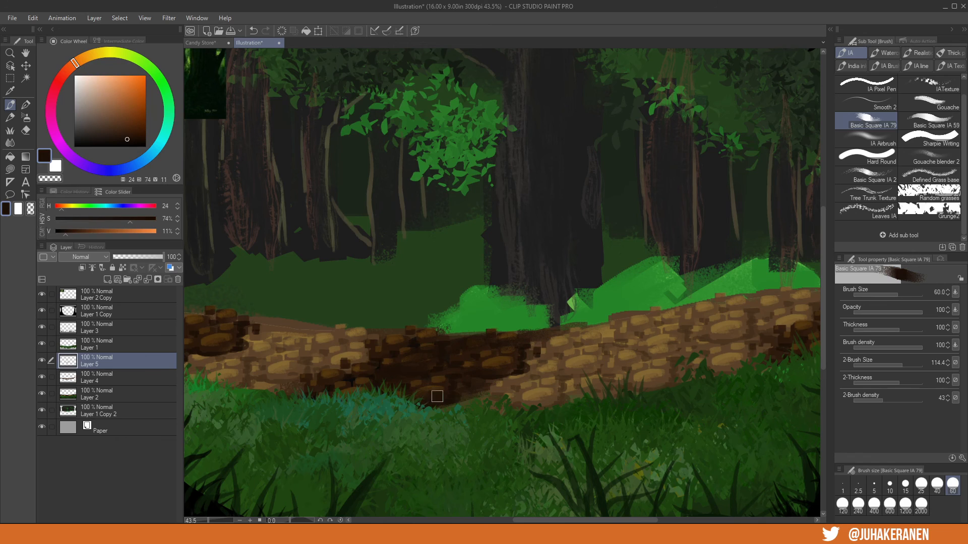
- Vary the shaded central stones at brush size 40 with sampled browns, including H 28, S 61, V 26 and H 34, S 80, V 28
{"action": "left_click", "coordinate": [498, 379], "text": "alt"}
{"action": "key", "text": "bracketleft"}
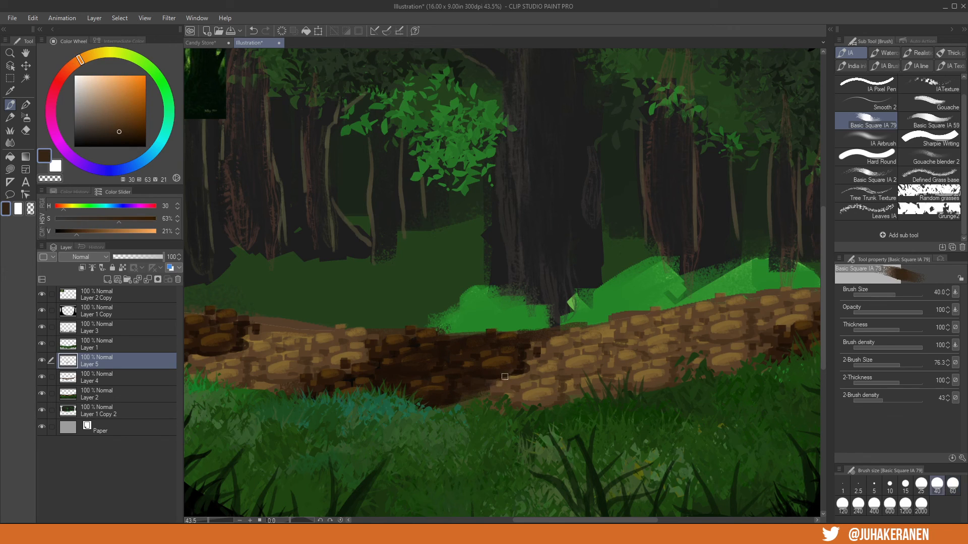
{"action": "left_click", "coordinate": [534, 356], "text": "alt"}
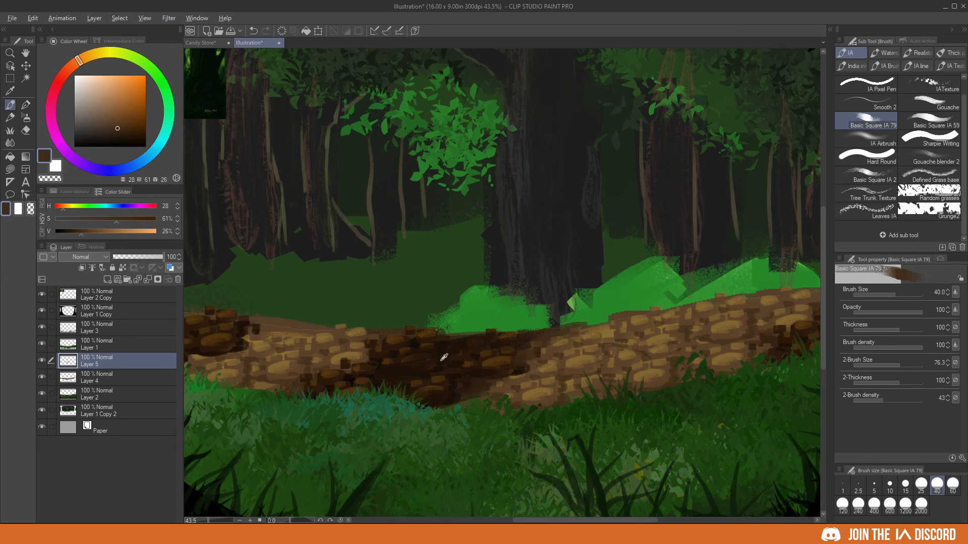
{"action": "left_click", "coordinate": [422, 356], "text": "alt"}
{"action": "left_click", "coordinate": [382, 361], "text": "alt"}
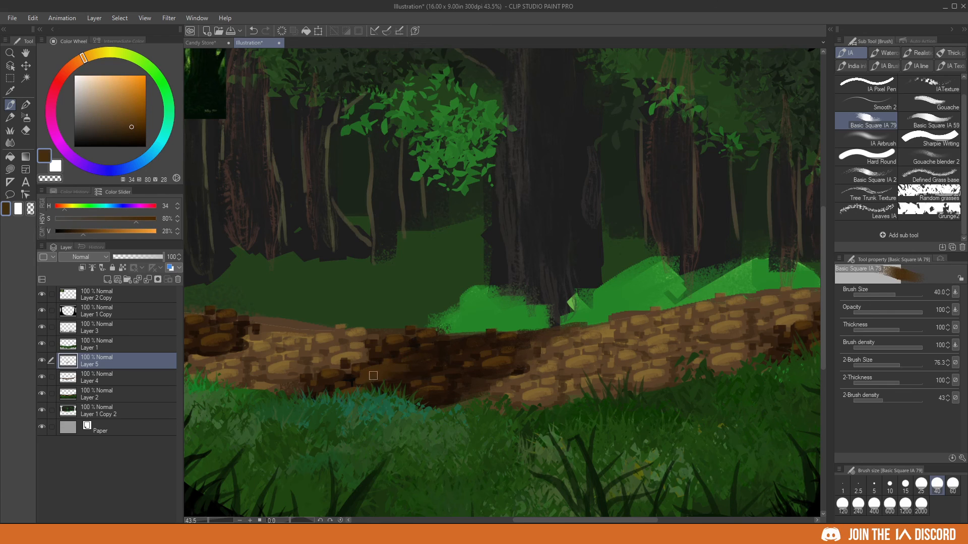
{"action": "left_click_drag", "start_coordinate": [373, 376], "coordinate": [392, 378]}
{"action": "left_click_drag", "start_coordinate": [491, 344], "coordinate": [524, 342]}
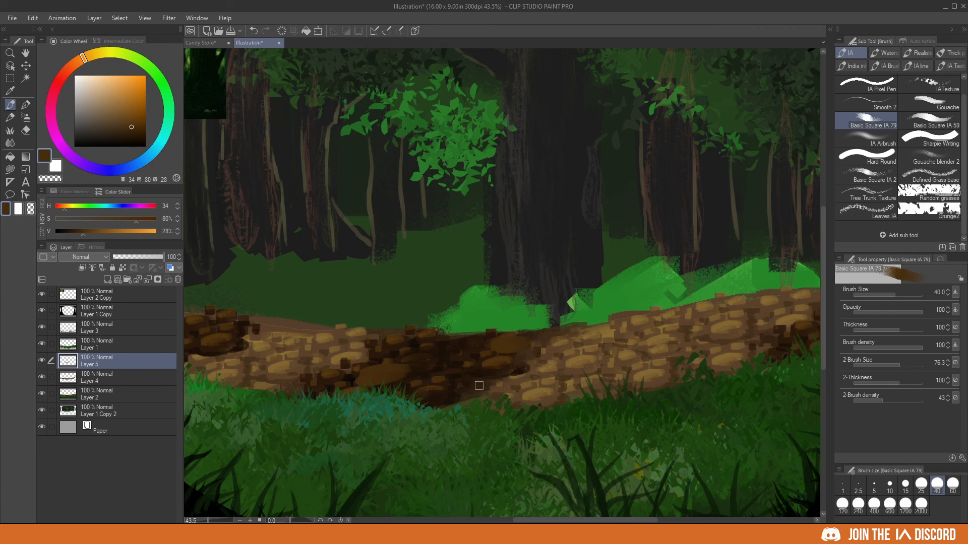
- Blend the shadow's right edge with dark brown H 23, S 75, V 11 and brush ochre H 39, S 63, V 52 over the right sunlit cobbles
{"action": "key", "text": "bracketleft"}
{"action": "left_click", "coordinate": [461, 374], "text": "alt"}
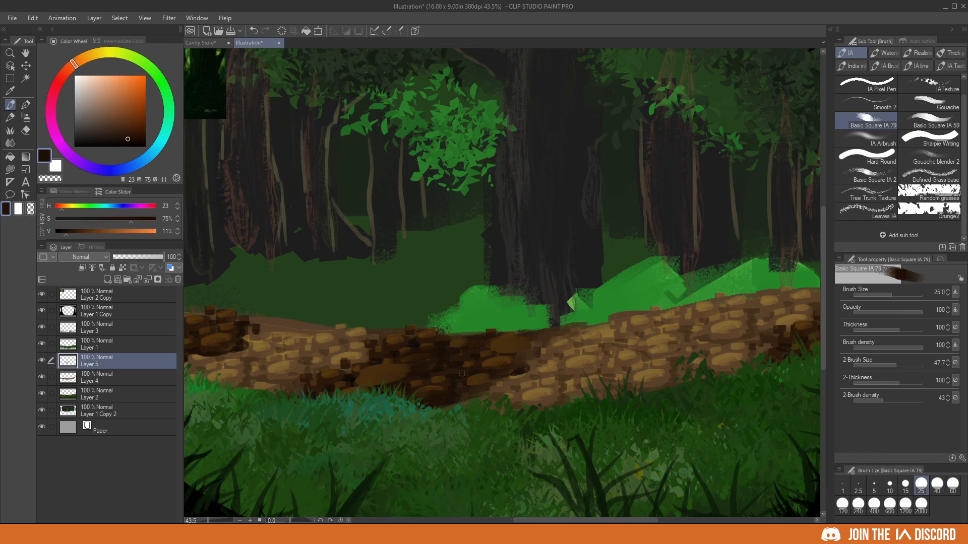
{"action": "mouse_move", "coordinate": [549, 337]}
{"action": "left_mouse_down"}
{"action": "mouse_move", "coordinate": [560, 337]}
{"action": "mouse_move", "coordinate": [549, 355]}
{"action": "mouse_move", "coordinate": [639, 351]}
{"action": "left_mouse_up"}
{"action": "left_click", "coordinate": [583, 343], "text": "alt"}
{"action": "key", "text": "bracketright"}
{"action": "left_click", "coordinate": [633, 349], "text": "alt"}
{"action": "mouse_move", "coordinate": [674, 321]}
{"action": "left_mouse_down"}
{"action": "mouse_move", "coordinate": [653, 338]}
{"action": "mouse_move", "coordinate": [708, 353]}
{"action": "mouse_move", "coordinate": [693, 376]}
{"action": "left_mouse_up"}
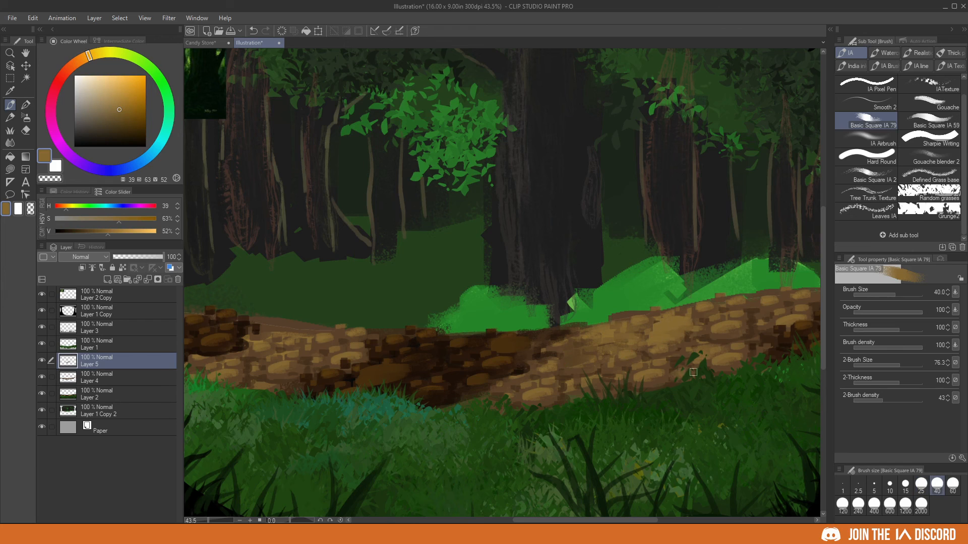
{"action": "scroll", "coordinate": [655, 373], "scroll_direction": "down", "scroll_amount": 4}
{"action": "scroll", "coordinate": [748, 355], "scroll_direction": "up", "scroll_amount": 3}
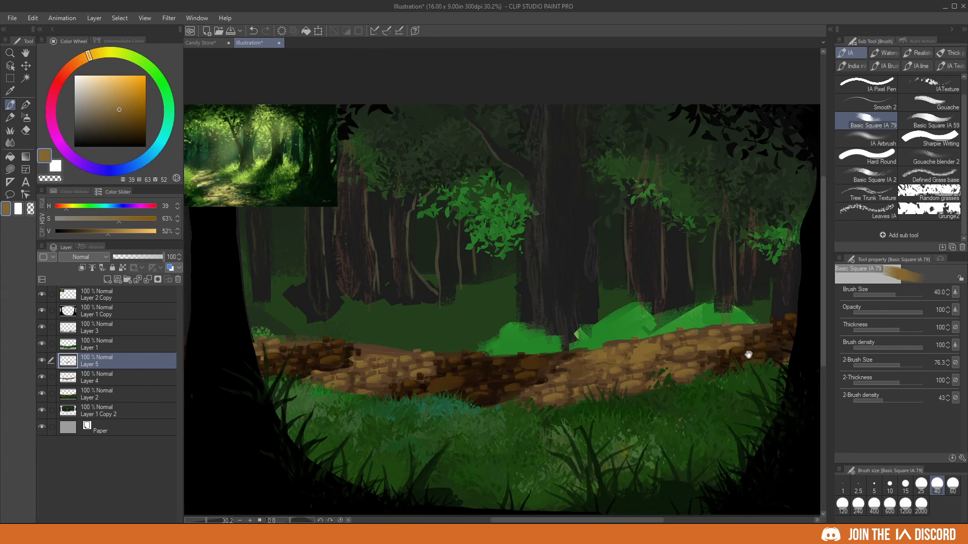
- Tint the right path's edges olive H 64, S 52, V 21, and touch up the stones around the right trunk with sampled browns
{"action": "left_click", "coordinate": [586, 381], "text": "alt"}
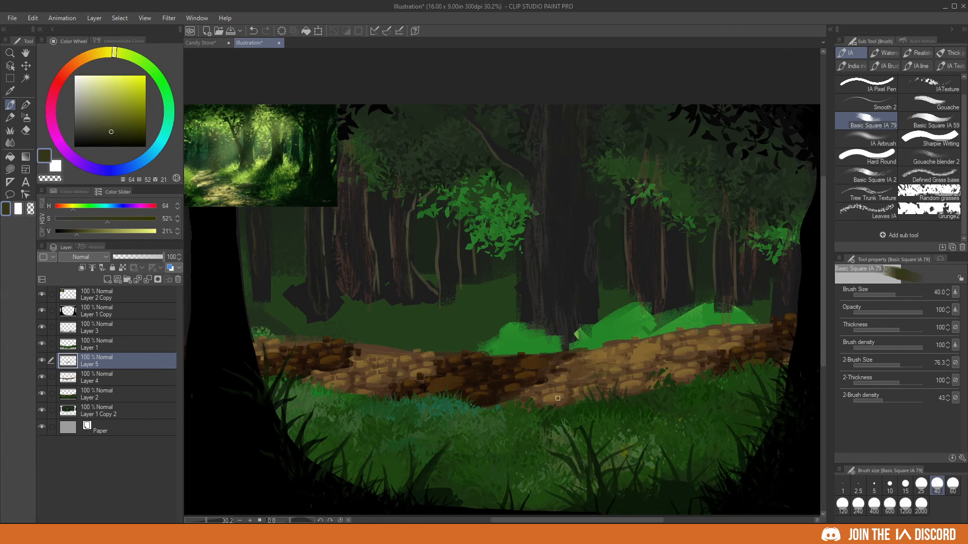
{"action": "mouse_move", "coordinate": [557, 398]}
{"action": "left_mouse_down"}
{"action": "mouse_move", "coordinate": [549, 397]}
{"action": "mouse_move", "coordinate": [594, 386]}
{"action": "left_mouse_up"}
{"action": "mouse_move", "coordinate": [700, 339]}
{"action": "left_mouse_down"}
{"action": "mouse_move", "coordinate": [724, 333]}
{"action": "mouse_move", "coordinate": [738, 344]}
{"action": "mouse_move", "coordinate": [579, 328]}
{"action": "left_mouse_up"}
{"action": "left_click", "coordinate": [726, 333], "text": "alt"}
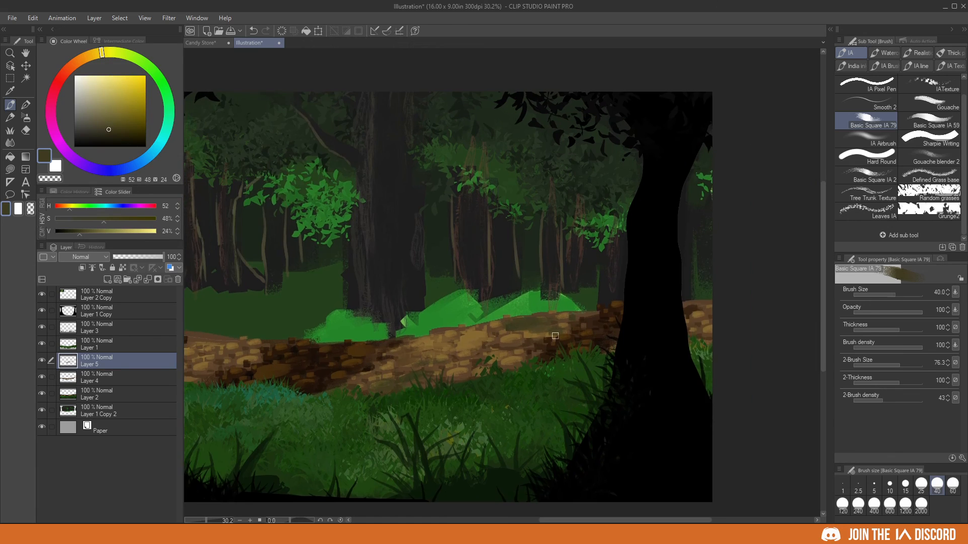
{"action": "left_click", "coordinate": [556, 336], "text": "alt"}
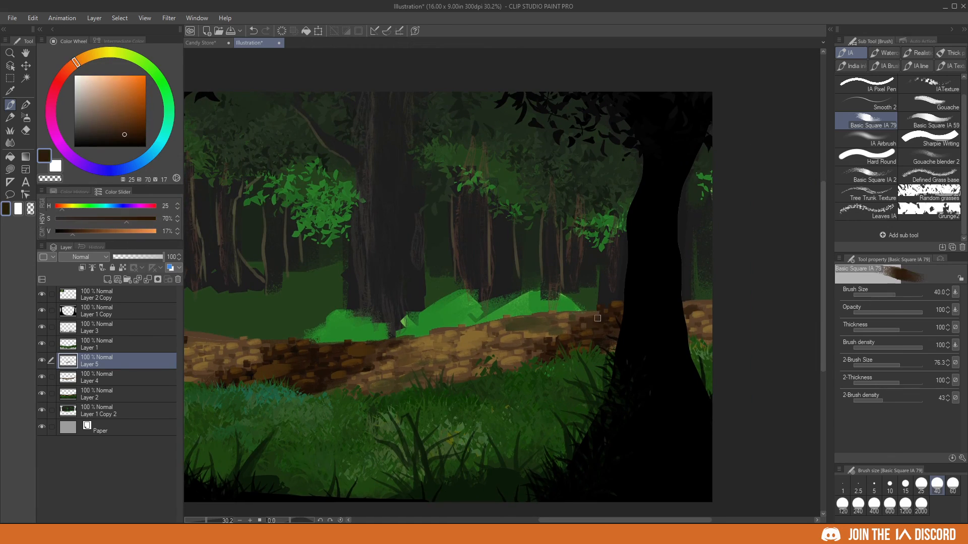
{"action": "left_click", "coordinate": [715, 311], "text": "alt"}
{"action": "left_click_drag", "start_coordinate": [701, 313], "coordinate": [689, 307]}
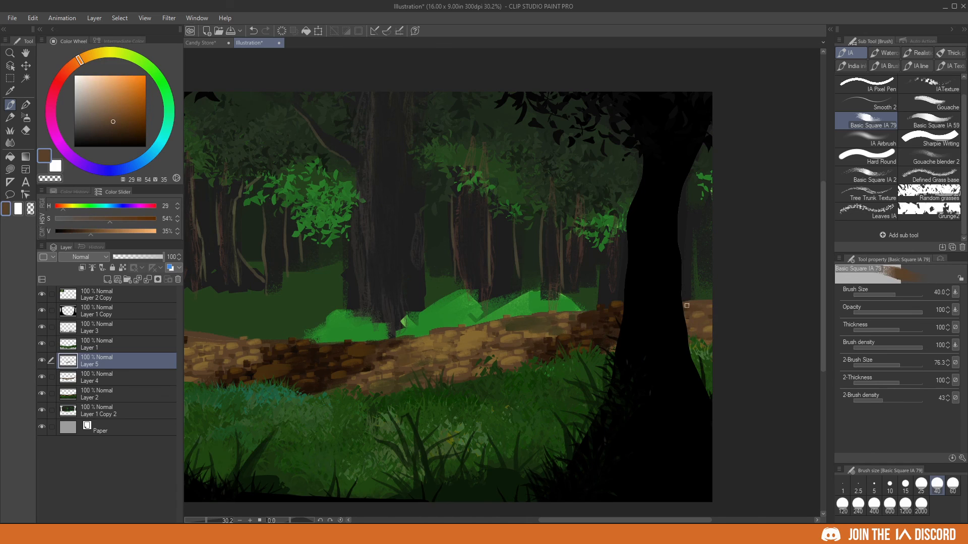
- Soften the cobbles on the path's left stretch with strokes of sampled browns, including dark brown H 25, S 74, V 16
{"action": "left_click_drag", "start_coordinate": [468, 382], "coordinate": [787, 330]}
{"action": "left_click_drag", "start_coordinate": [466, 280], "coordinate": [435, 283]}
{"action": "mouse_move", "coordinate": [508, 286]}
{"action": "left_mouse_down"}
{"action": "mouse_move", "coordinate": [468, 300]}
{"action": "mouse_move", "coordinate": [461, 293]}
{"action": "mouse_move", "coordinate": [487, 290]}
{"action": "mouse_move", "coordinate": [494, 301]}
{"action": "mouse_move", "coordinate": [453, 311]}
{"action": "mouse_move", "coordinate": [504, 284]}
{"action": "mouse_move", "coordinate": [536, 291]}
{"action": "left_mouse_up"}
{"action": "left_click", "coordinate": [485, 292], "text": "alt"}
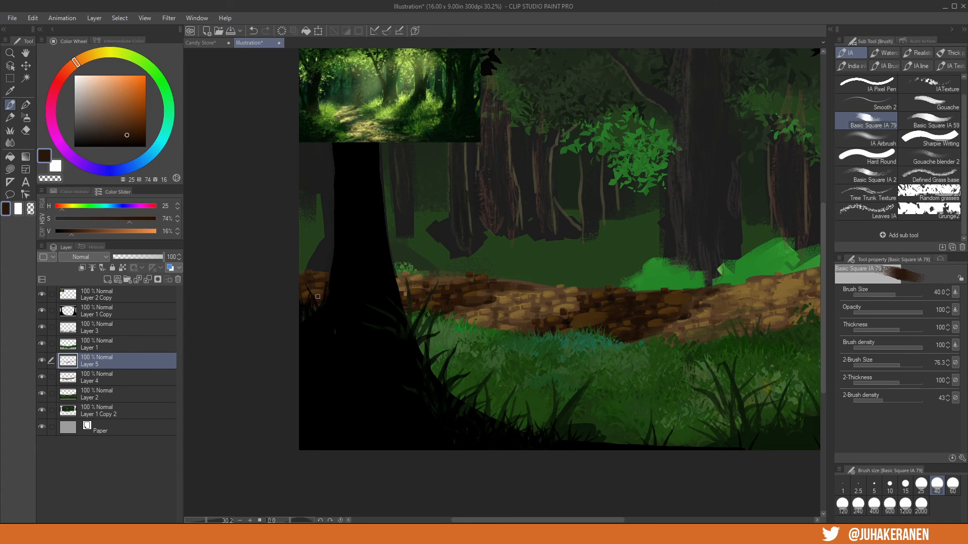
{"action": "left_click_drag", "start_coordinate": [538, 357], "coordinate": [513, 375]}
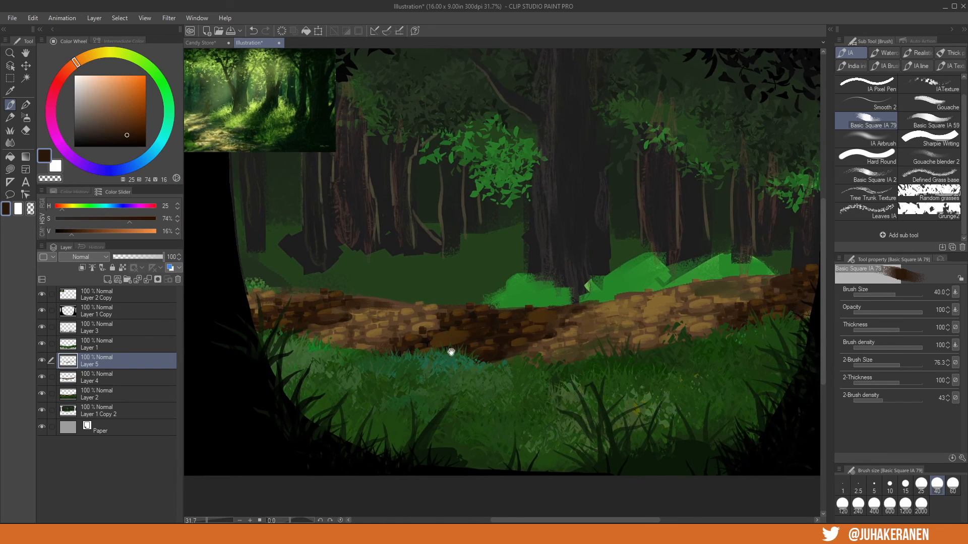
{"action": "left_click_drag", "start_coordinate": [451, 352], "coordinate": [441, 365]}
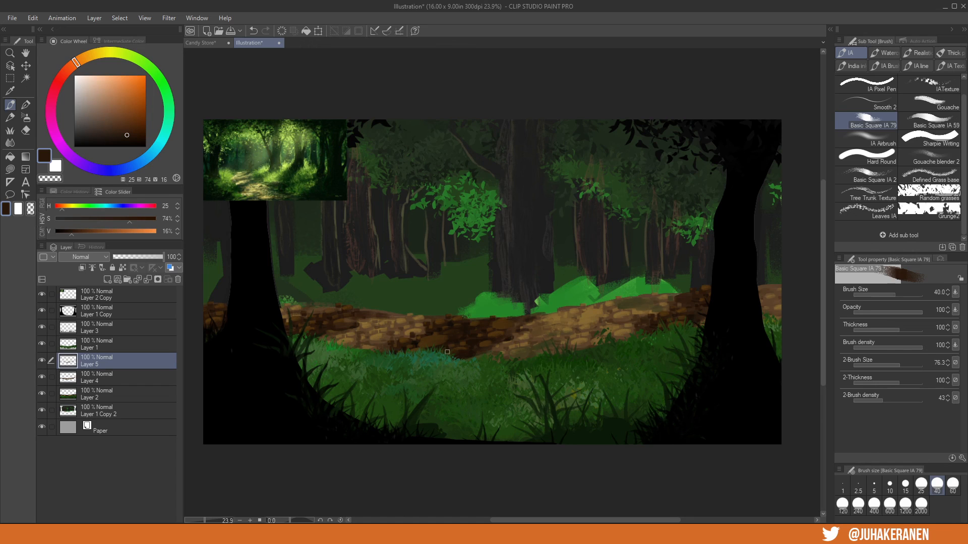
- Create a layer above Layer 5 and cover the path's shaded patches in brown H 33, S 80, V 25 using Sharpie Writing at size 120
{"action": "left_click", "coordinate": [443, 334], "text": "alt"}
{"action": "key", "text": "ctrl+shift+n"}
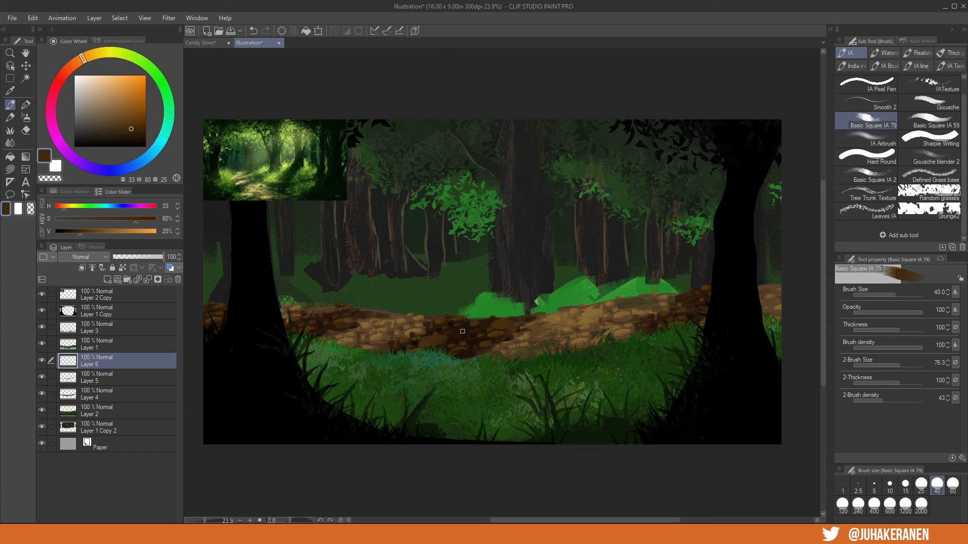
{"action": "left_click", "coordinate": [929, 138]}
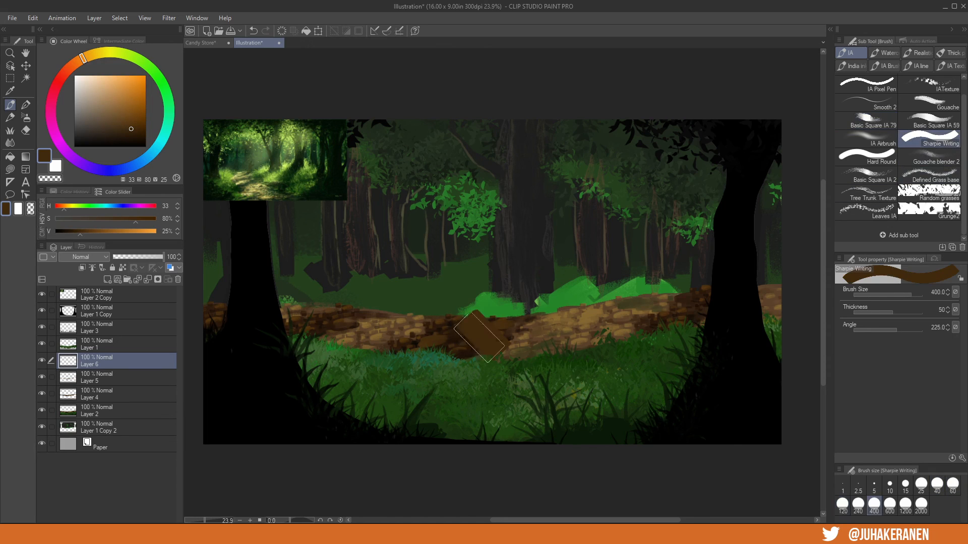
{"action": "key", "text": "bracketleft"}
{"action": "key", "text": "bracketleft"}
{"action": "mouse_move", "coordinate": [479, 336]}
{"action": "left_mouse_down"}
{"action": "mouse_move", "coordinate": [411, 342]}
{"action": "mouse_move", "coordinate": [472, 347]}
{"action": "mouse_move", "coordinate": [398, 347]}
{"action": "mouse_move", "coordinate": [670, 310]}
{"action": "mouse_move", "coordinate": [662, 324]}
{"action": "left_mouse_up"}
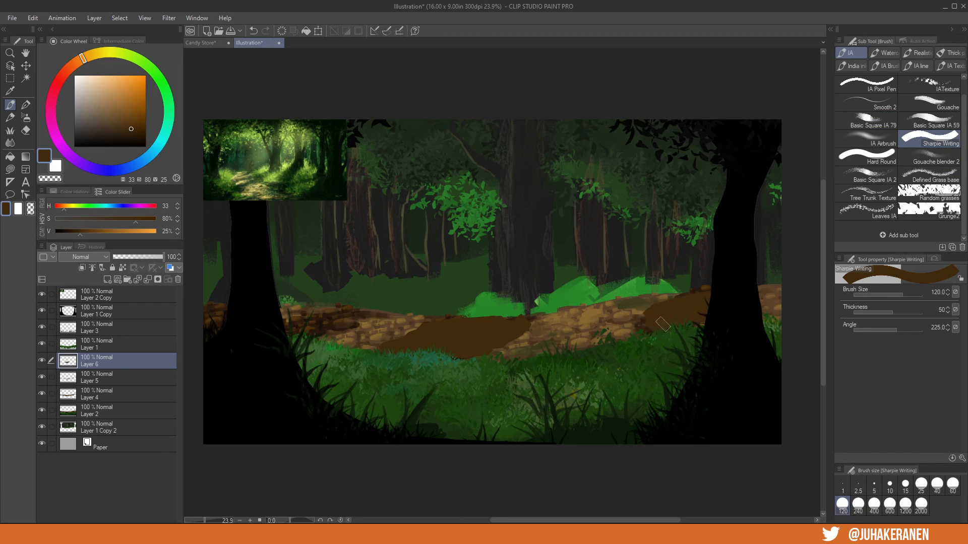
{"action": "mouse_move", "coordinate": [329, 324]}
{"action": "left_mouse_down"}
{"action": "mouse_move", "coordinate": [303, 323]}
{"action": "mouse_move", "coordinate": [358, 328]}
{"action": "mouse_move", "coordinate": [326, 316]}
{"action": "left_mouse_up"}
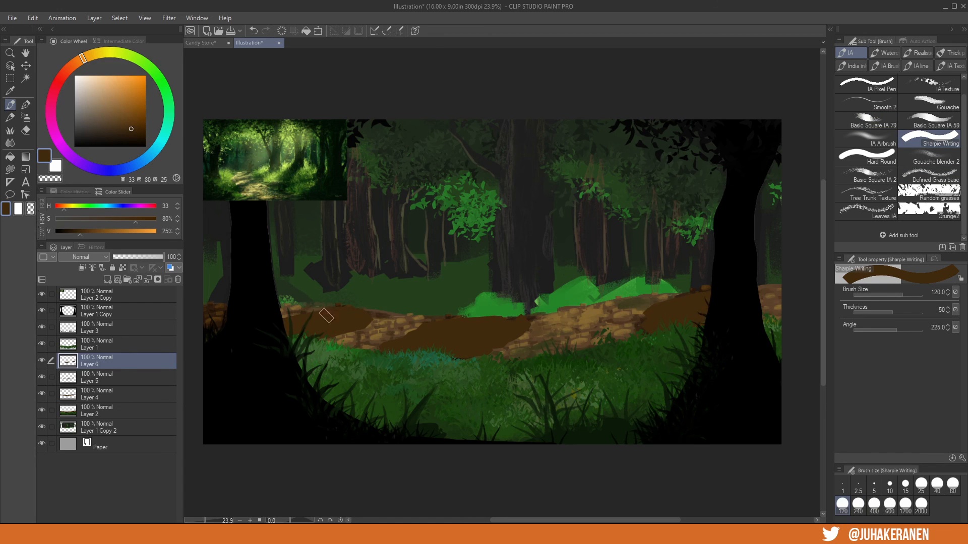
- Set the blending mode of the brown shadow overlay on Layer 6 to Lighten and inspect the central patch up close
{"action": "left_click", "coordinate": [101, 257]}
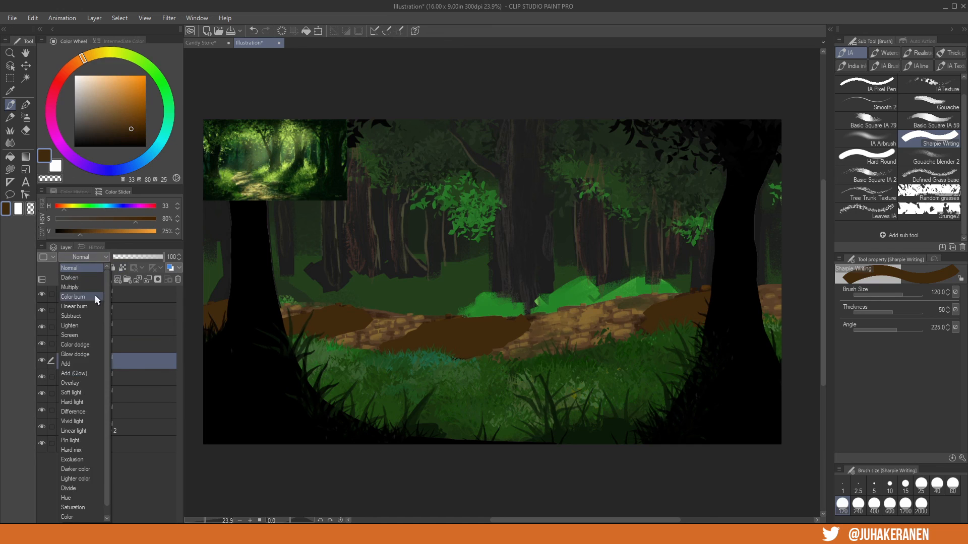
{"action": "left_click", "coordinate": [86, 327]}
{"action": "scroll", "coordinate": [515, 334], "scroll_direction": "up", "scroll_amount": 2}
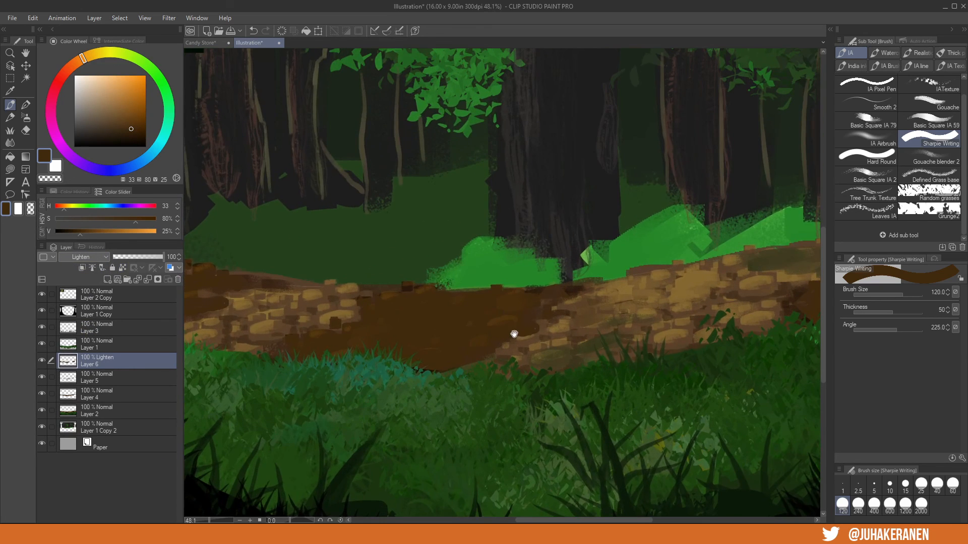
{"action": "scroll", "coordinate": [514, 335], "scroll_direction": "up", "scroll_amount": 4}
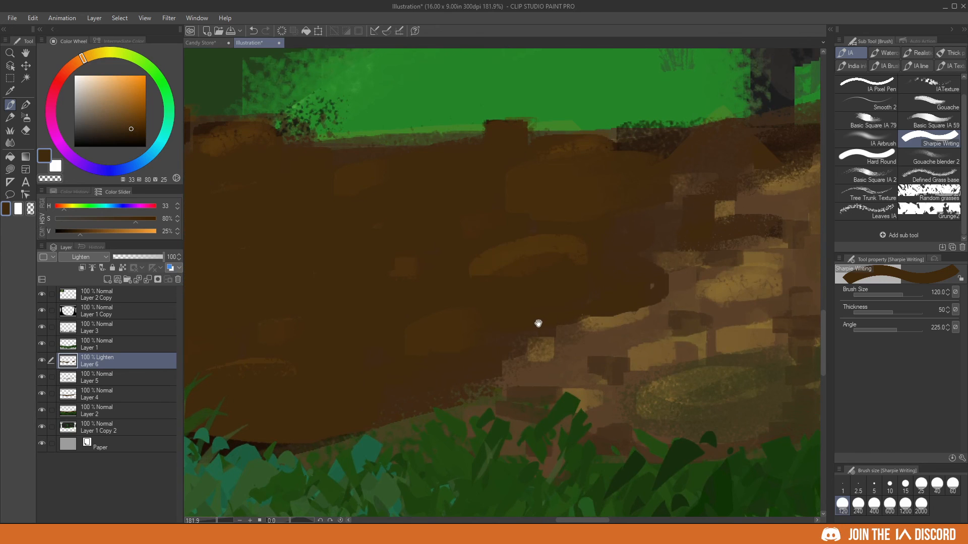
- Reduce the opacity of the Lighten shadow overlay on Layer 6 to 49% and merge it down into Layer 5
{"action": "scroll", "coordinate": [538, 323], "scroll_direction": "down", "scroll_amount": 10}
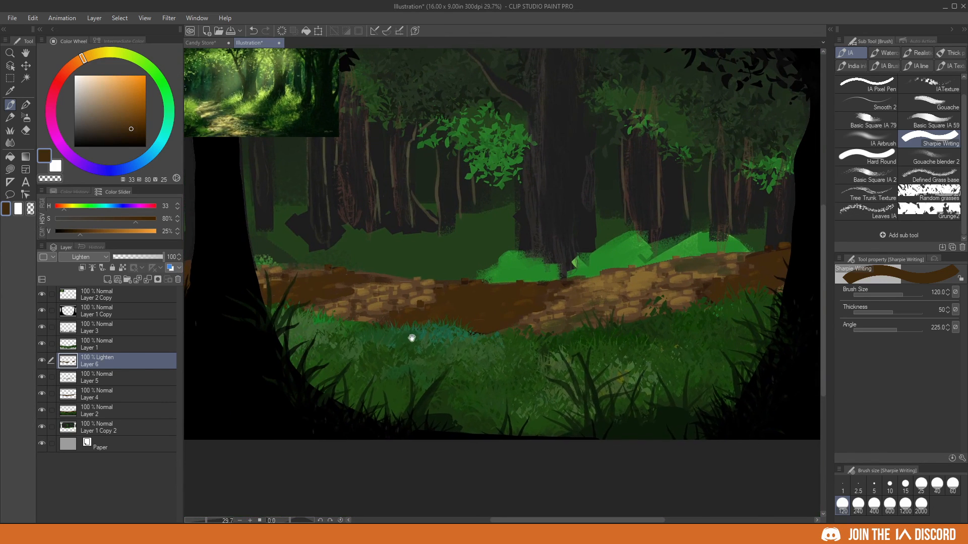
{"action": "scroll", "coordinate": [404, 343], "scroll_direction": "down", "scroll_amount": 2}
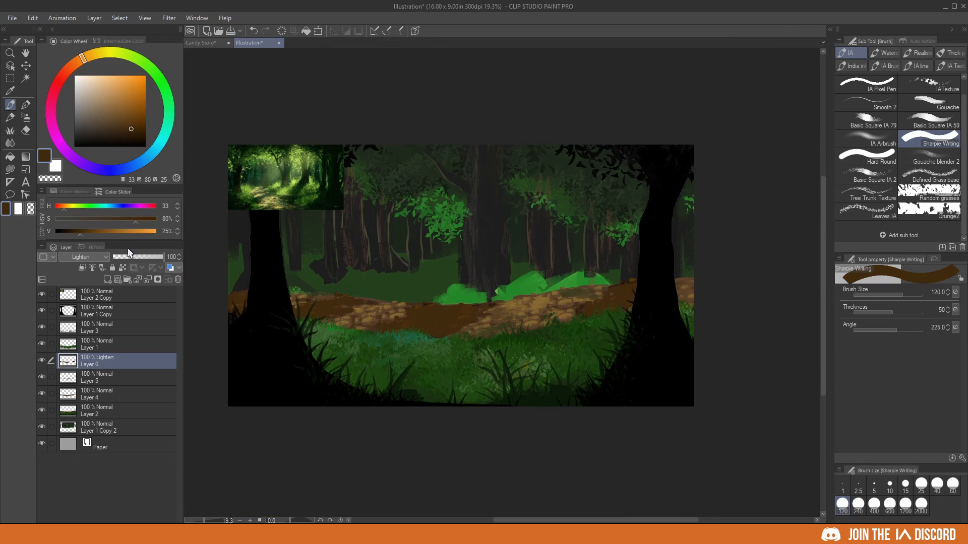
{"action": "left_click_drag", "start_coordinate": [156, 256], "coordinate": [137, 257]}
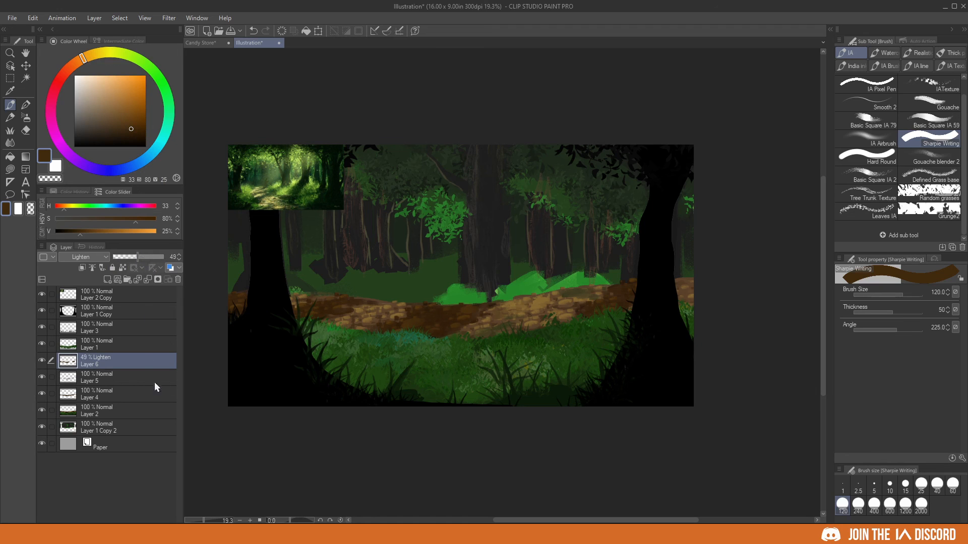
{"action": "key", "text": "ctrl+e"}
- Touch up stones in the path's shaded central patch with Basic Square IA 59 at size 15, using browns sampled from the cobbles
{"action": "left_click_drag", "start_coordinate": [473, 324], "coordinate": [529, 324]}
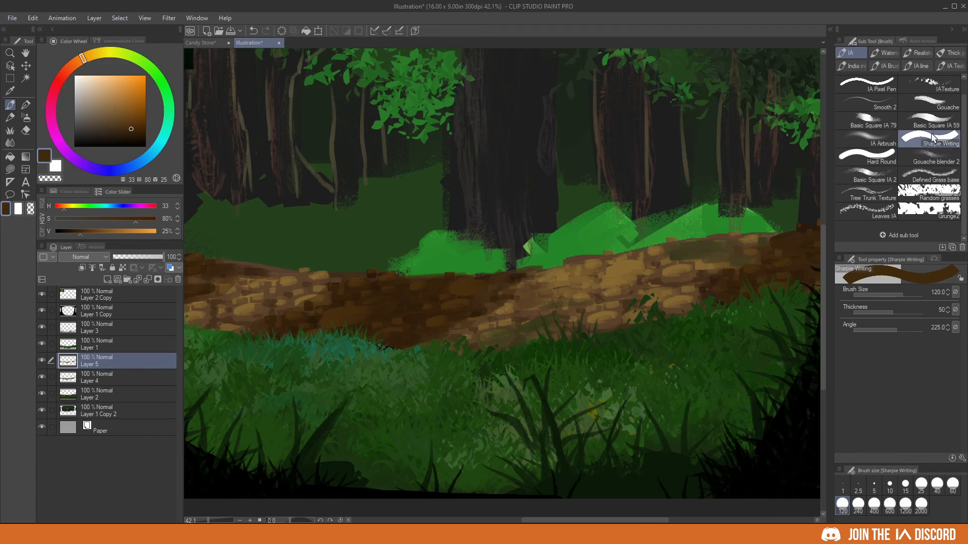
{"action": "left_click", "coordinate": [929, 122]}
{"action": "left_click_drag", "start_coordinate": [354, 324], "coordinate": [531, 302]}
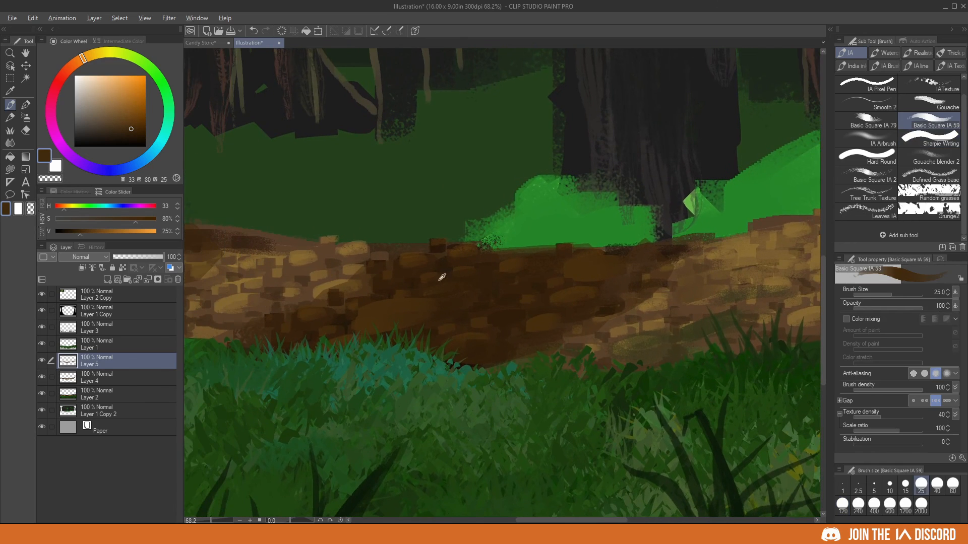
{"action": "left_click", "coordinate": [382, 259], "text": "alt"}
{"action": "key", "text": "bracketleft"}
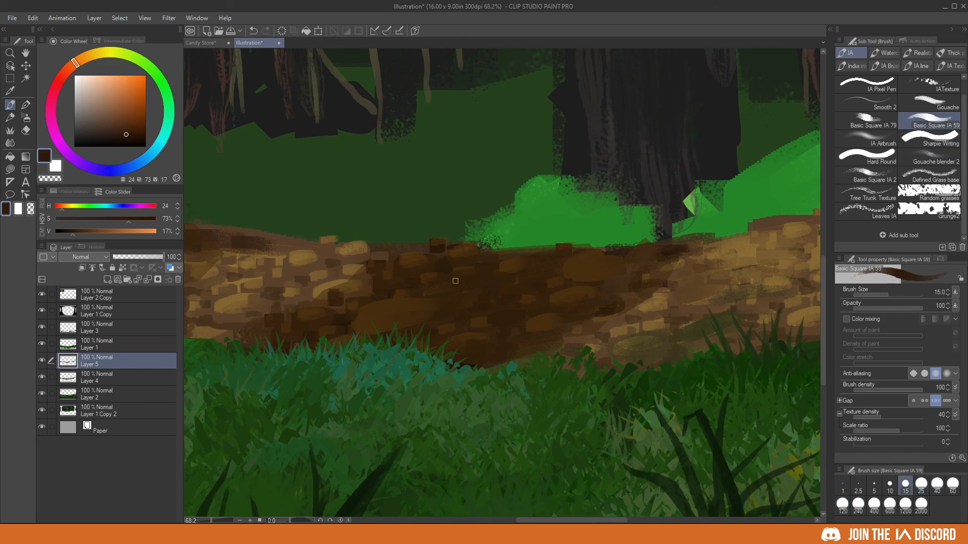
{"action": "left_click", "coordinate": [516, 291], "text": "alt"}
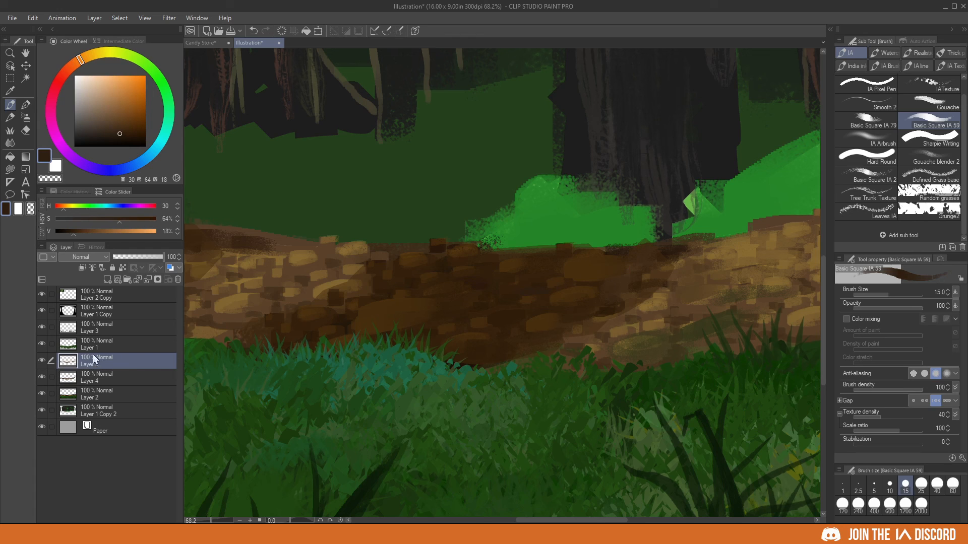
- Compare the path with and without Layer 5, sample near-black brown H 25, S 79, V 9, and merge Layer 5 into Layer 4
{"action": "left_click", "coordinate": [42, 360]}
{"action": "left_click", "coordinate": [42, 361]}
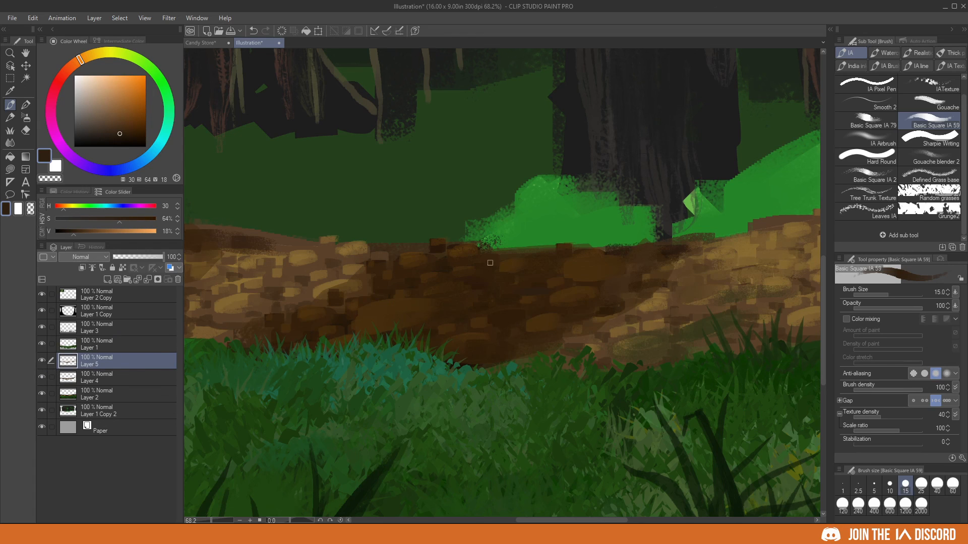
{"action": "left_click", "coordinate": [41, 361]}
{"action": "left_click", "coordinate": [492, 277], "text": "alt"}
{"action": "left_click", "coordinate": [42, 361]}
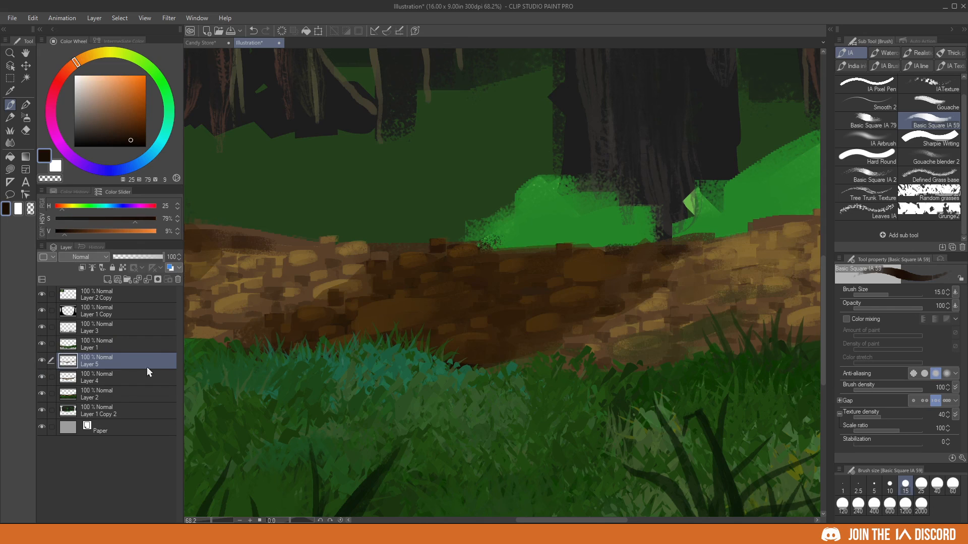
{"action": "key", "text": "ctrl+e"}
- Paint thin near-black brown gaps between the stones in the path's central patch and toward the right trunk
{"action": "mouse_move", "coordinate": [549, 269]}
{"action": "left_mouse_down"}
{"action": "mouse_move", "coordinate": [647, 279]}
{"action": "mouse_move", "coordinate": [589, 284]}
{"action": "mouse_move", "coordinate": [659, 274]}
{"action": "left_mouse_up"}
{"action": "left_click_drag", "start_coordinate": [490, 347], "coordinate": [521, 346]}
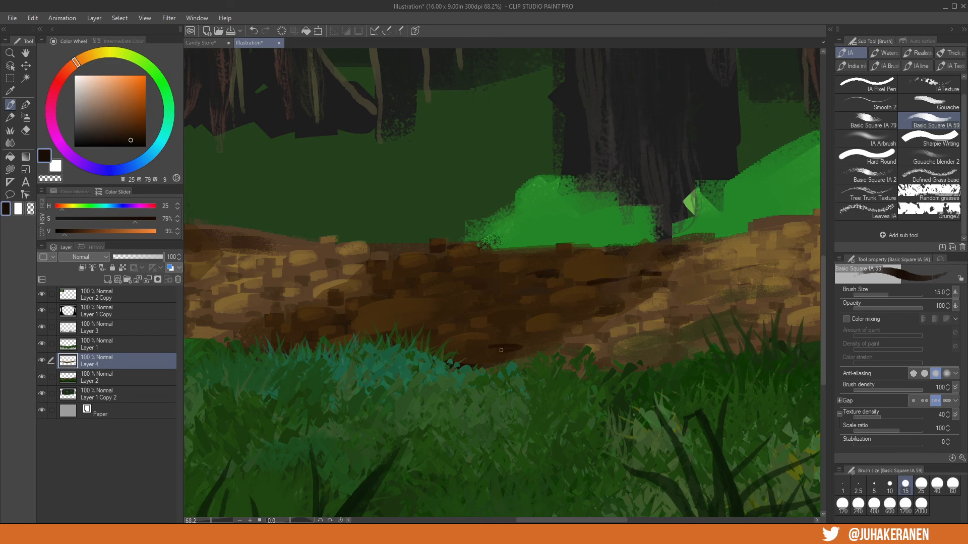
{"action": "scroll", "coordinate": [509, 363], "scroll_direction": "down", "scroll_amount": 5}
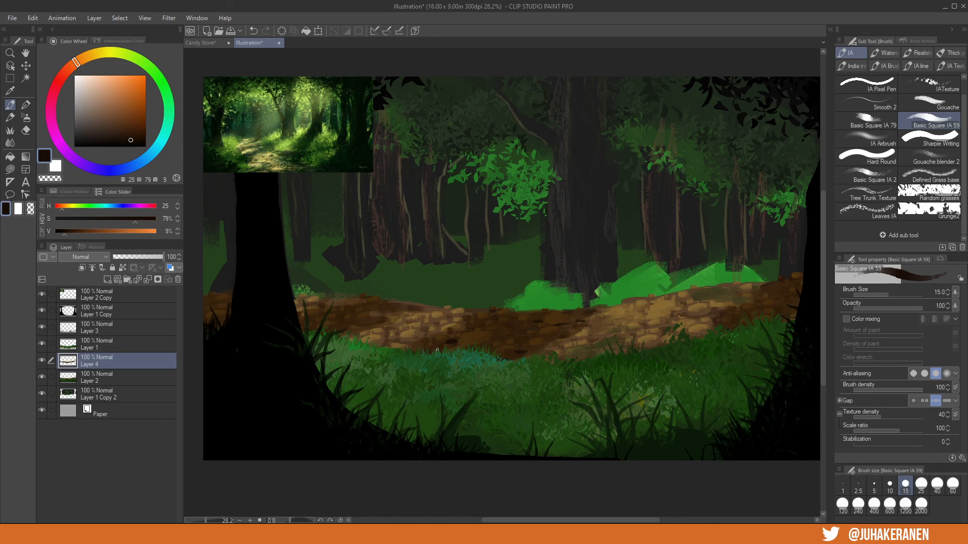
{"action": "left_click_drag", "start_coordinate": [761, 311], "coordinate": [613, 308]}
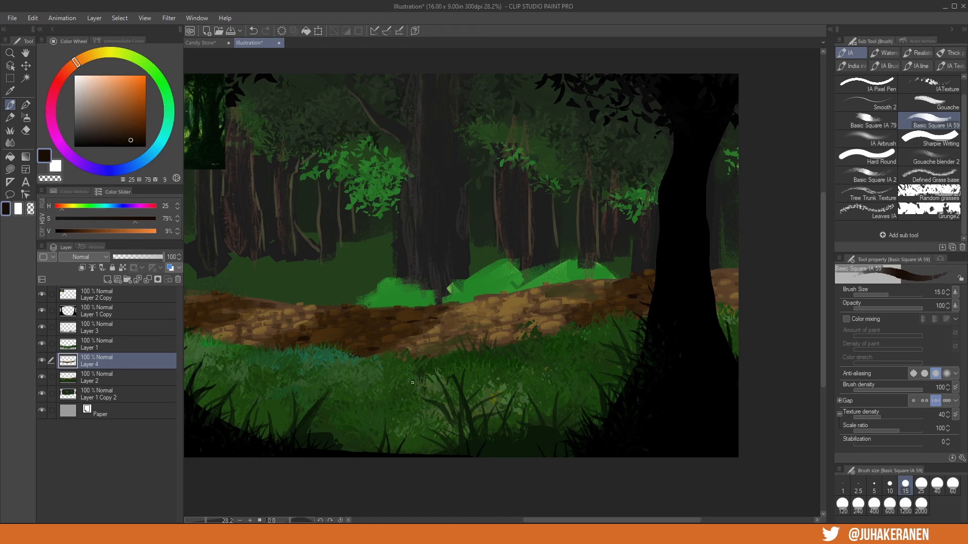
{"action": "scroll", "coordinate": [645, 286], "scroll_direction": "up", "scroll_amount": 6}
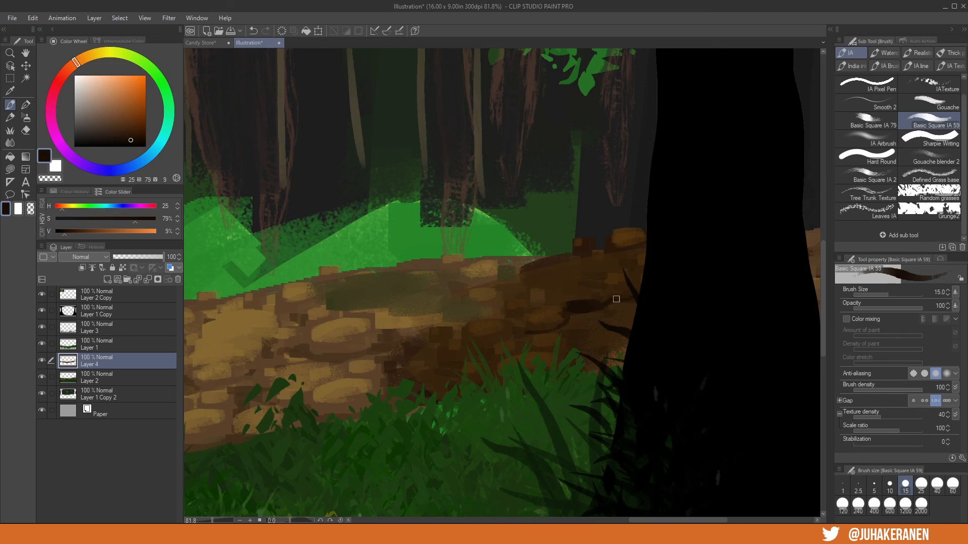
{"action": "scroll", "coordinate": [599, 365], "scroll_direction": "down", "scroll_amount": 6}
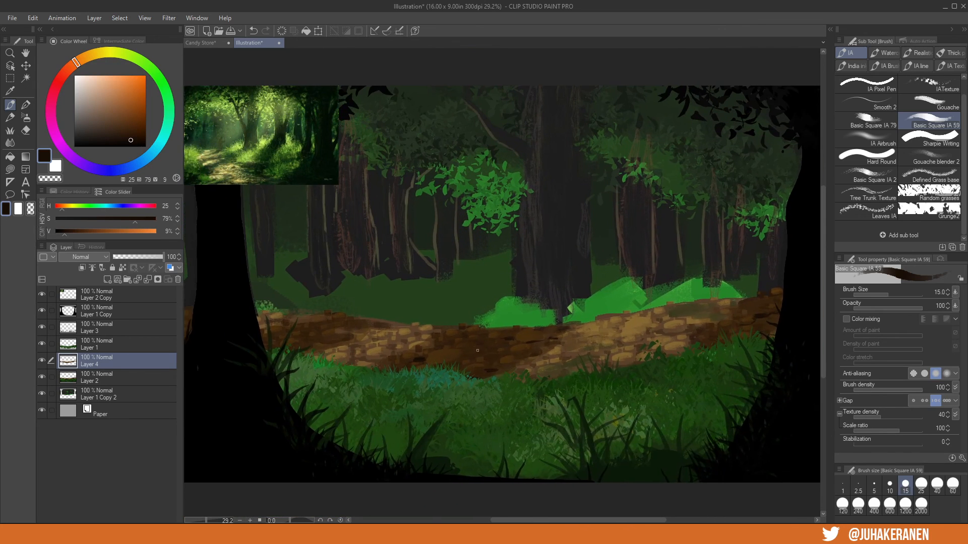
- Try short near-black strokes scattered across the path's central shaded patch, and undo them
{"action": "scroll", "coordinate": [501, 326], "scroll_direction": "up", "scroll_amount": 3}
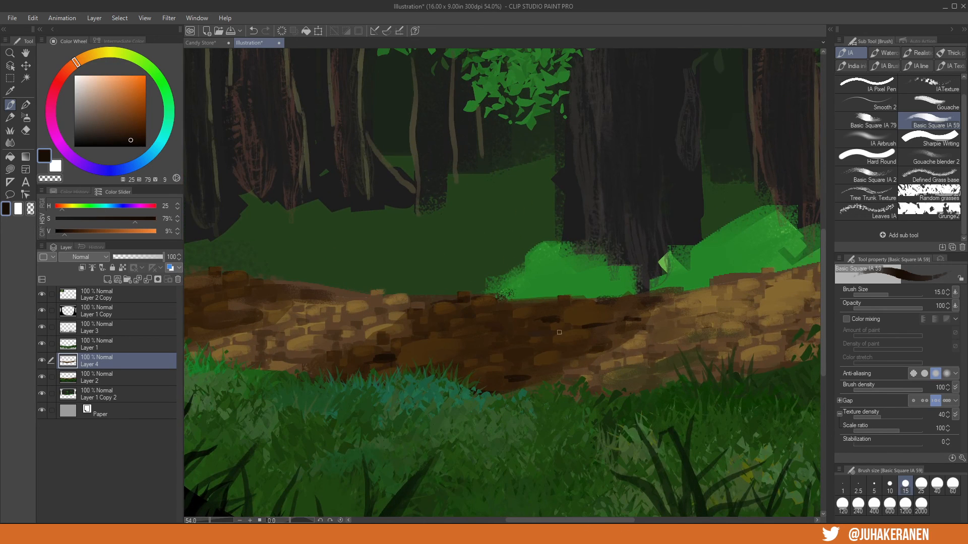
{"action": "mouse_move", "coordinate": [434, 335]}
{"action": "left_mouse_down"}
{"action": "mouse_move", "coordinate": [518, 324]}
{"action": "mouse_move", "coordinate": [504, 325]}
{"action": "mouse_move", "coordinate": [493, 352]}
{"action": "mouse_move", "coordinate": [567, 356]}
{"action": "left_mouse_up"}
{"action": "left_click_drag", "start_coordinate": [533, 333], "coordinate": [550, 333]}
{"action": "key", "text": "ctrl+z"}
{"action": "key", "text": "ctrl+z"}
{"action": "key", "text": "ctrl+z"}
{"action": "key", "text": "ctrl+z"}
{"action": "key", "text": "ctrl+z"}
{"action": "key", "text": "ctrl+z"}
{"action": "key", "text": "ctrl+z"}
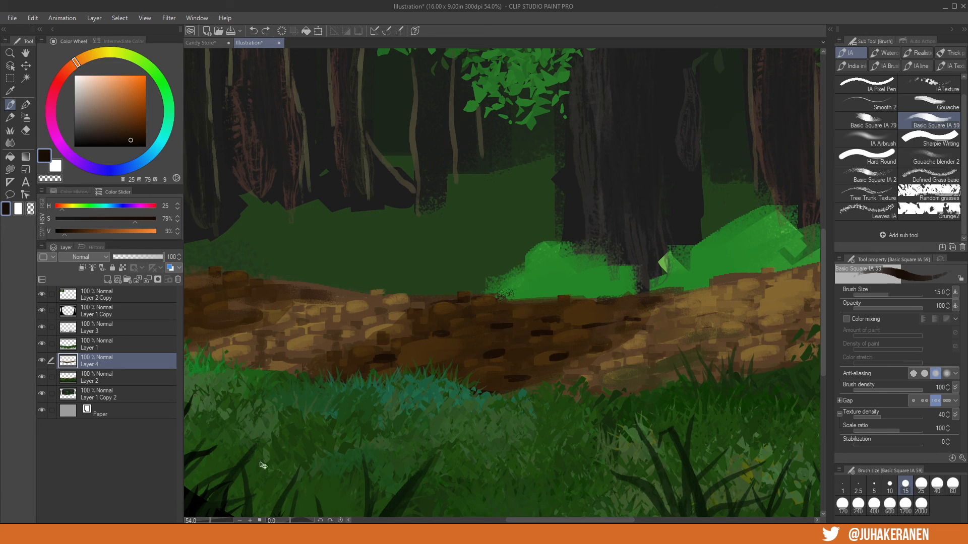
{"action": "key", "text": "ctrl+z"}
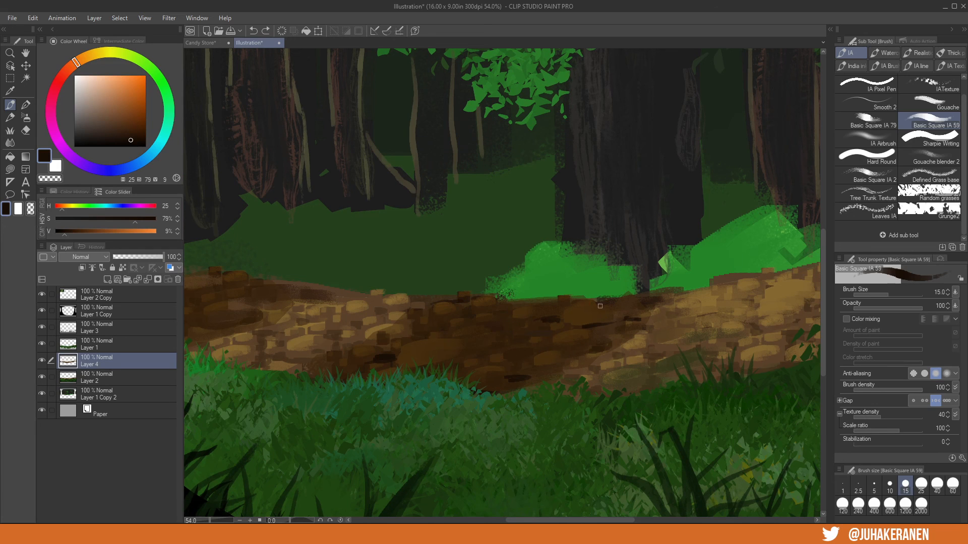
- Add near-black brown accent strokes along the central patch and the shaded stretch beside the left trunk
{"action": "left_click_drag", "start_coordinate": [622, 316], "coordinate": [599, 318]}
{"action": "left_click_drag", "start_coordinate": [393, 384], "coordinate": [666, 364]}
{"action": "left_click_drag", "start_coordinate": [461, 306], "coordinate": [511, 311]}
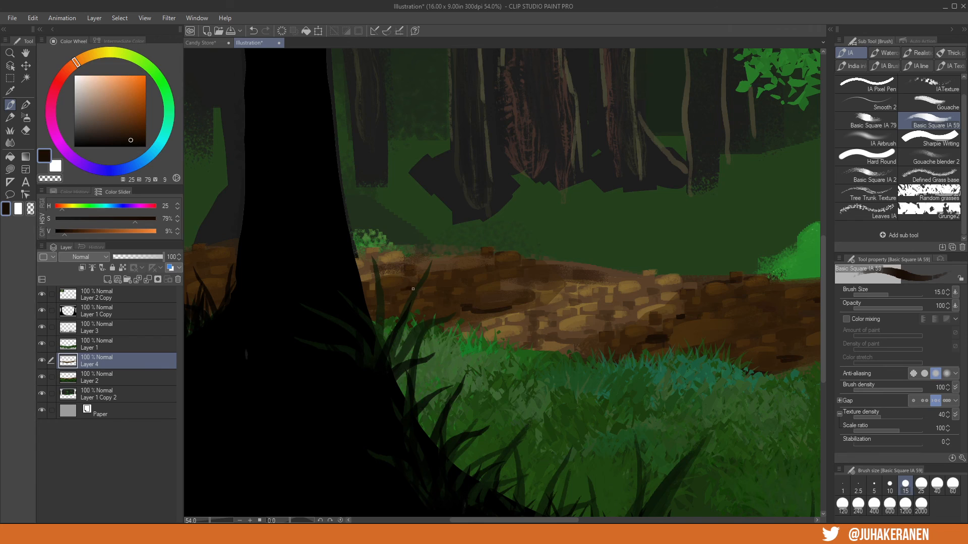
{"action": "left_click_drag", "start_coordinate": [413, 288], "coordinate": [443, 271]}
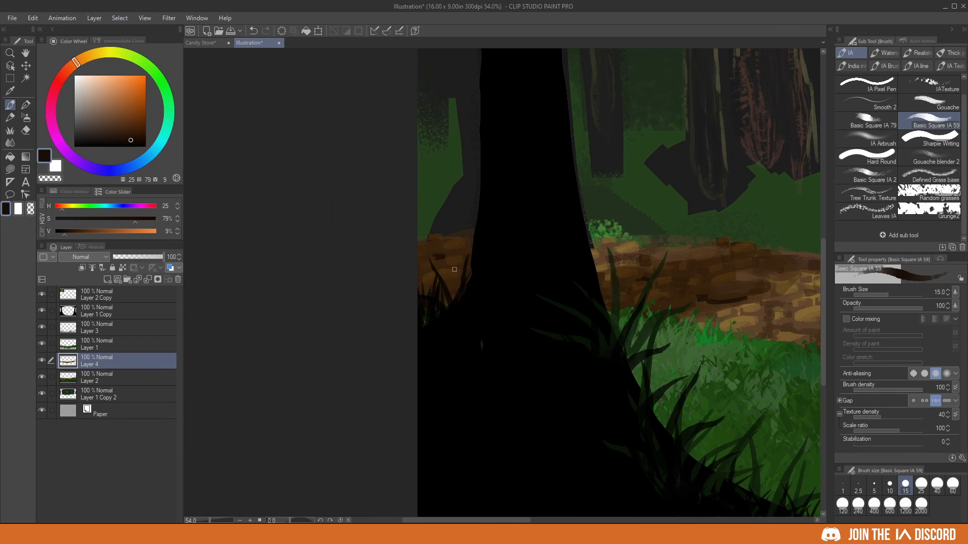
{"action": "mouse_move", "coordinate": [653, 315]}
{"action": "left_mouse_down"}
{"action": "mouse_move", "coordinate": [358, 348]}
{"action": "mouse_move", "coordinate": [322, 421]}
{"action": "left_mouse_up"}
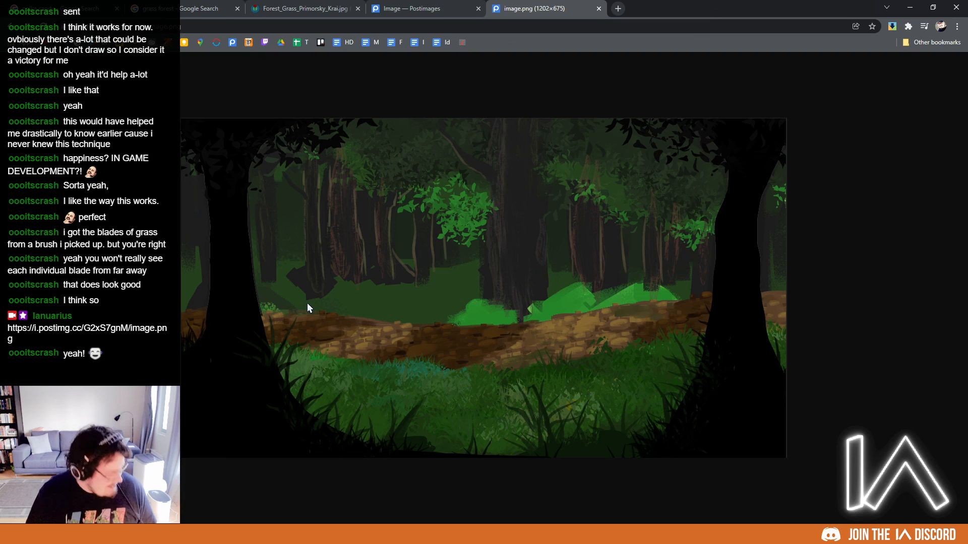
- Close the two Postimages tabs in the browser and return to Clip Studio Paint
{"action": "middle_click", "coordinate": [548, 2]}
{"action": "middle_click", "coordinate": [474, 2]}
{"action": "left_click", "coordinate": [909, 6]}
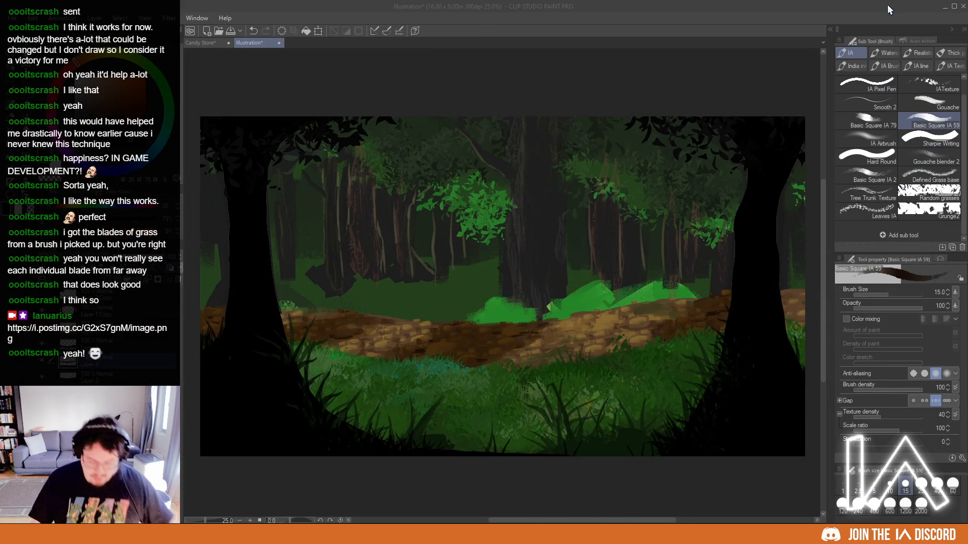
{"action": "left_click", "coordinate": [664, 27]}
- Start a level correction on the path layer, raising the output black, lowering the output white slightly and brightening the midtones
{"action": "scroll", "coordinate": [533, 363], "scroll_direction": "down", "scroll_amount": 4}
{"action": "left_click_drag", "start_coordinate": [532, 363], "coordinate": [468, 296]}
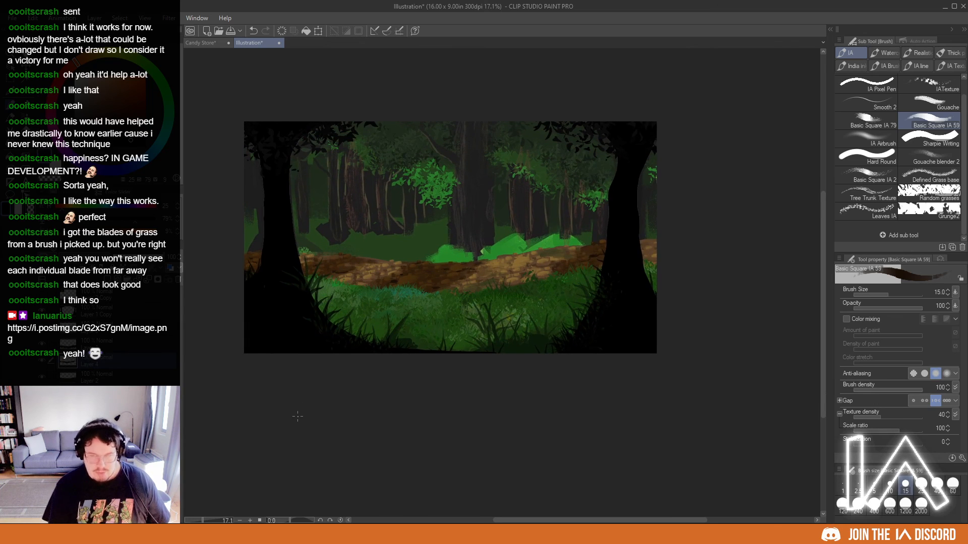
{"action": "left_click", "coordinate": [42, 361]}
{"action": "left_click", "coordinate": [42, 361]}
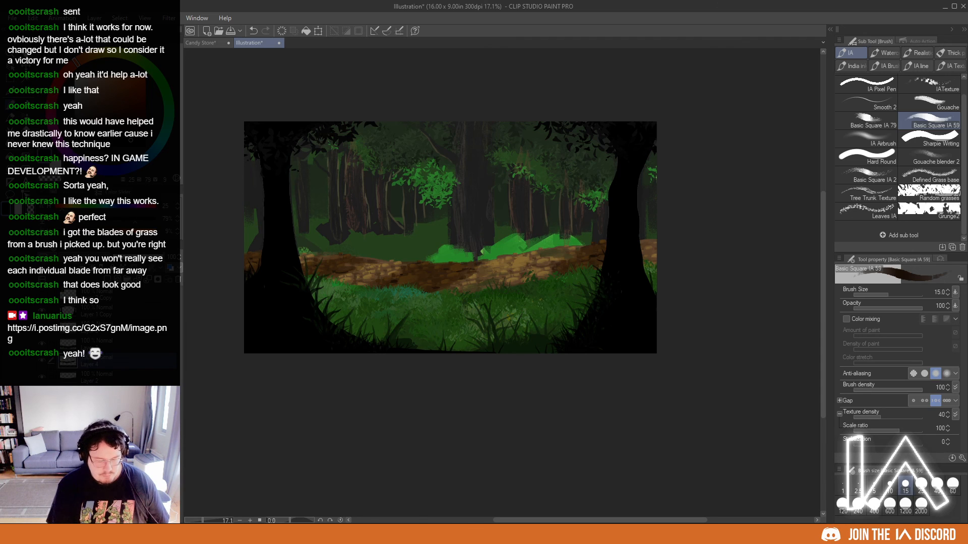
{"action": "key", "text": "ctrl+l"}
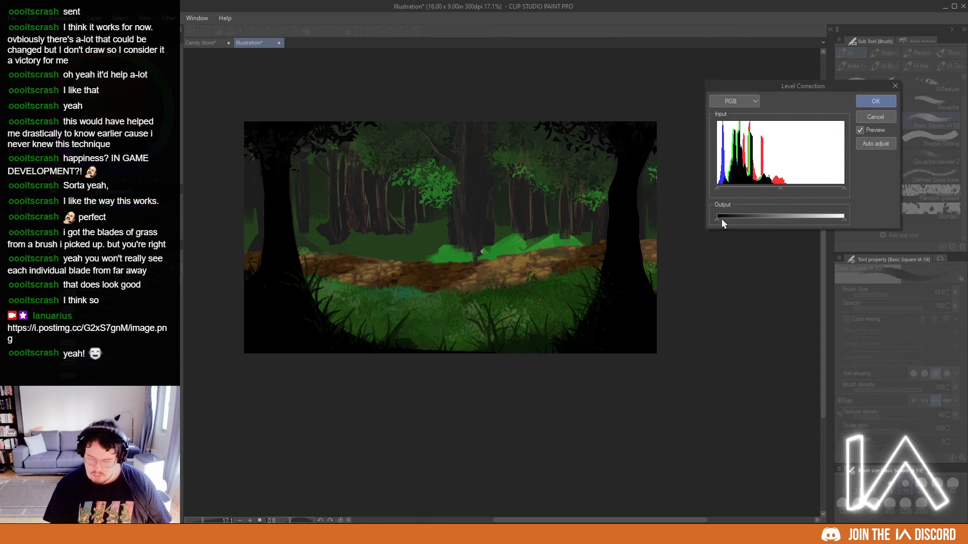
{"action": "left_click_drag", "start_coordinate": [720, 219], "coordinate": [744, 220]}
{"action": "left_click_drag", "start_coordinate": [846, 219], "coordinate": [829, 220]}
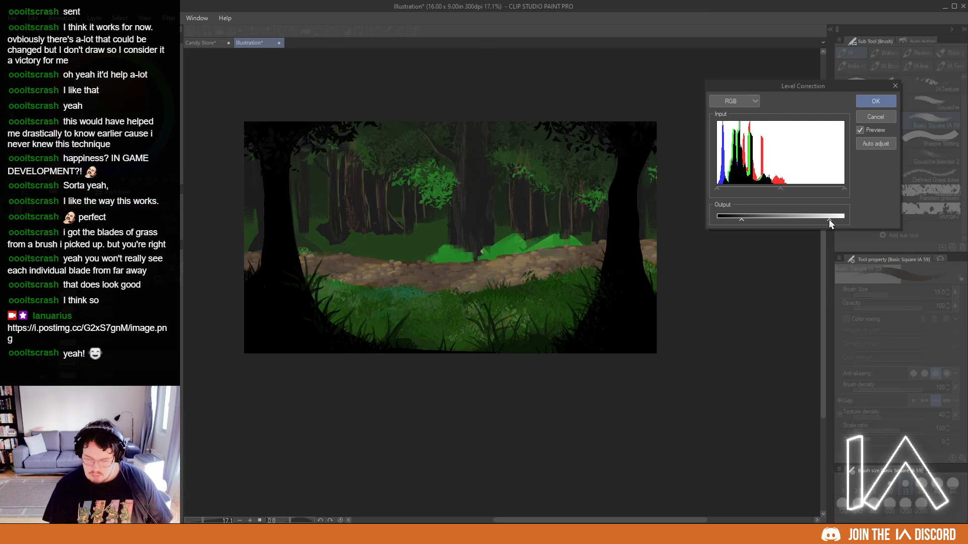
{"action": "left_click_drag", "start_coordinate": [741, 219], "coordinate": [739, 219]}
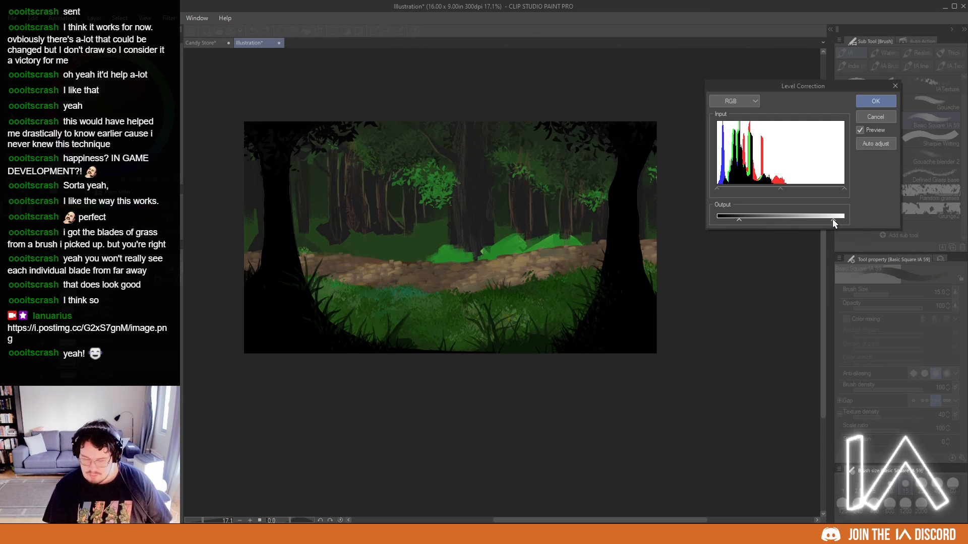
{"action": "left_click_drag", "start_coordinate": [833, 219], "coordinate": [835, 219]}
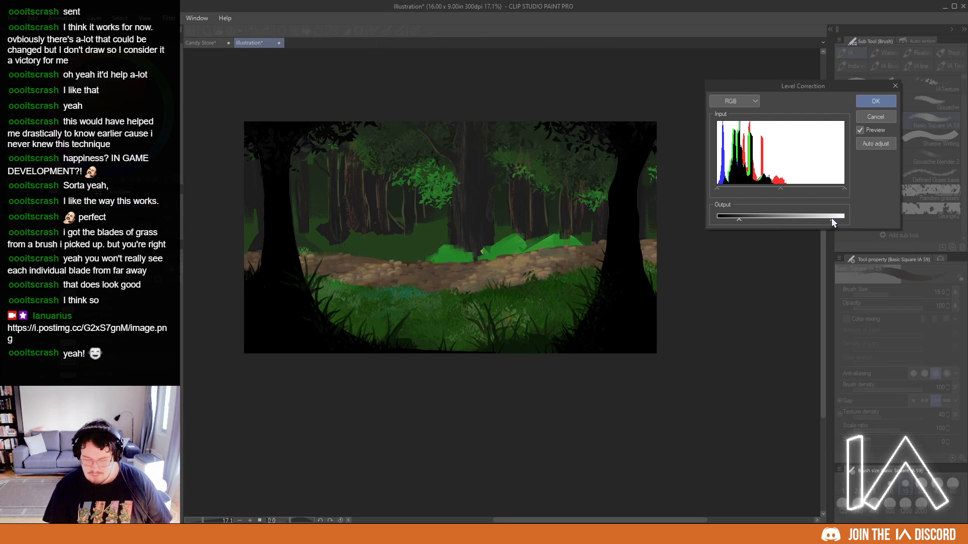
{"action": "left_click_drag", "start_coordinate": [781, 188], "coordinate": [775, 190]}
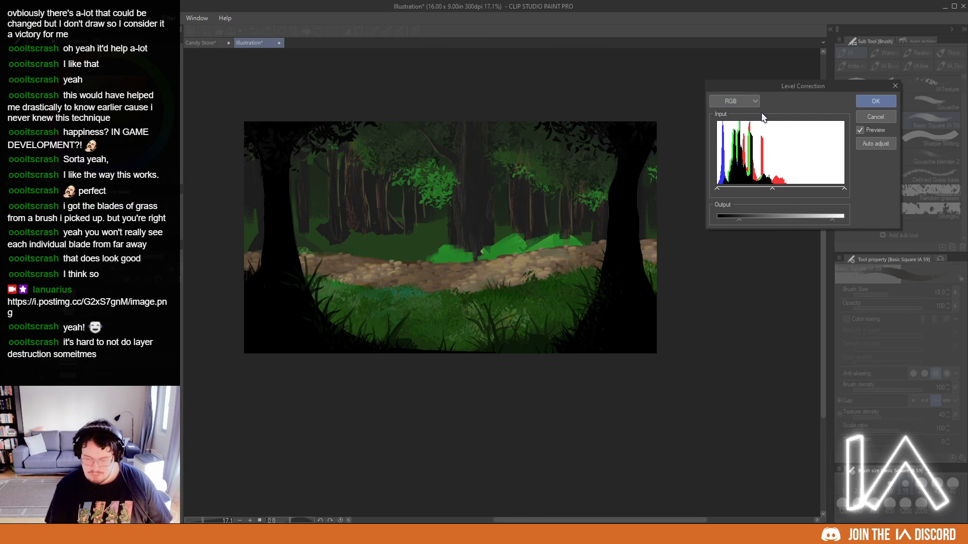
- Darken the midtones of the Blue channel in the level correction to warm the path's color toward yellow
{"action": "left_click", "coordinate": [744, 101]}
{"action": "left_click", "coordinate": [739, 123]}
{"action": "left_click", "coordinate": [734, 101]}
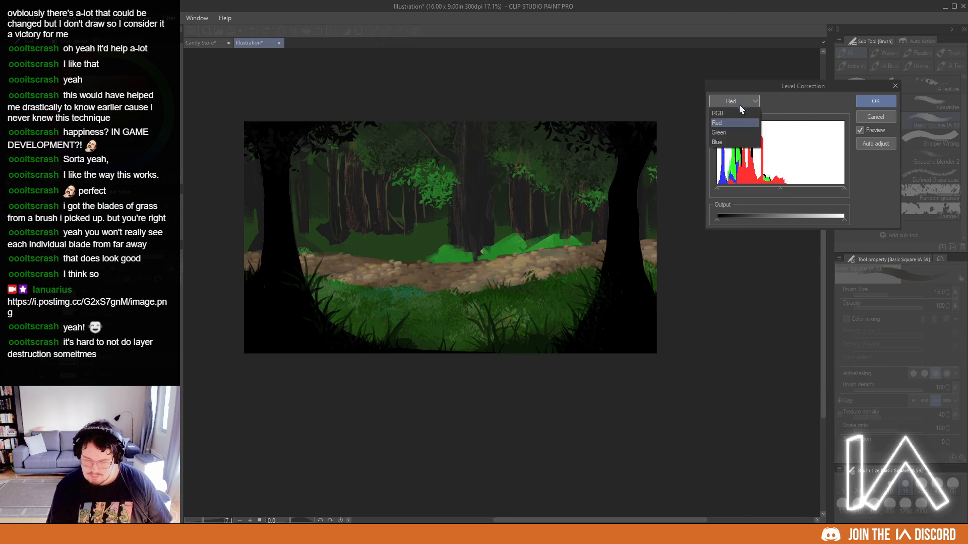
{"action": "left_click", "coordinate": [739, 145]}
{"action": "left_click_drag", "start_coordinate": [781, 189], "coordinate": [794, 191]}
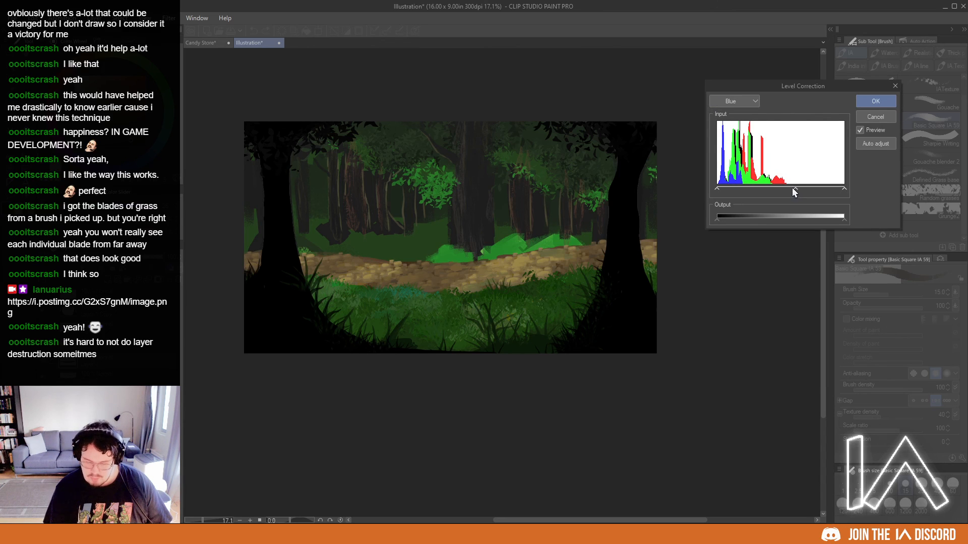
- Lower the input white point of the combined RGB levels to brighten the path, and apply the level correction
{"action": "left_click", "coordinate": [738, 102]}
{"action": "left_click", "coordinate": [737, 114]}
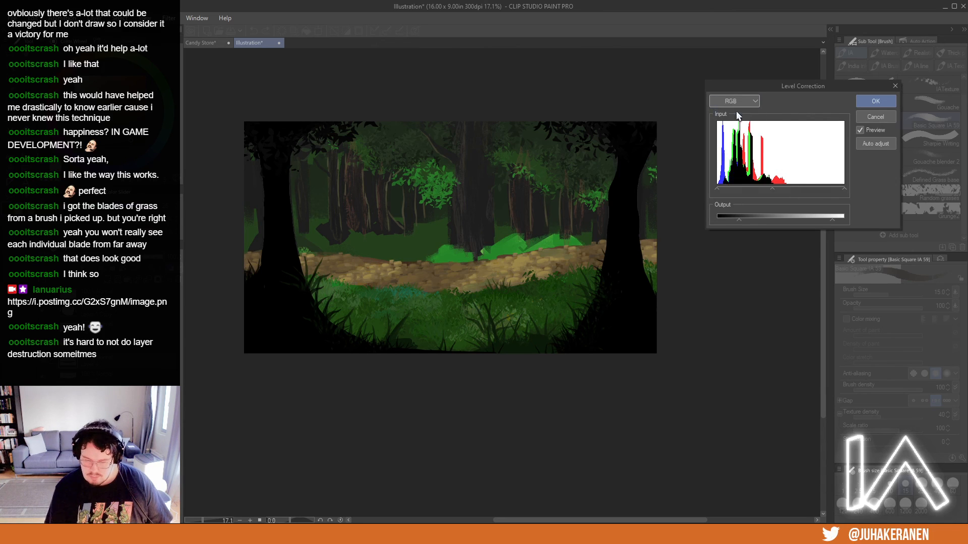
{"action": "left_click_drag", "start_coordinate": [844, 188], "coordinate": [808, 188]}
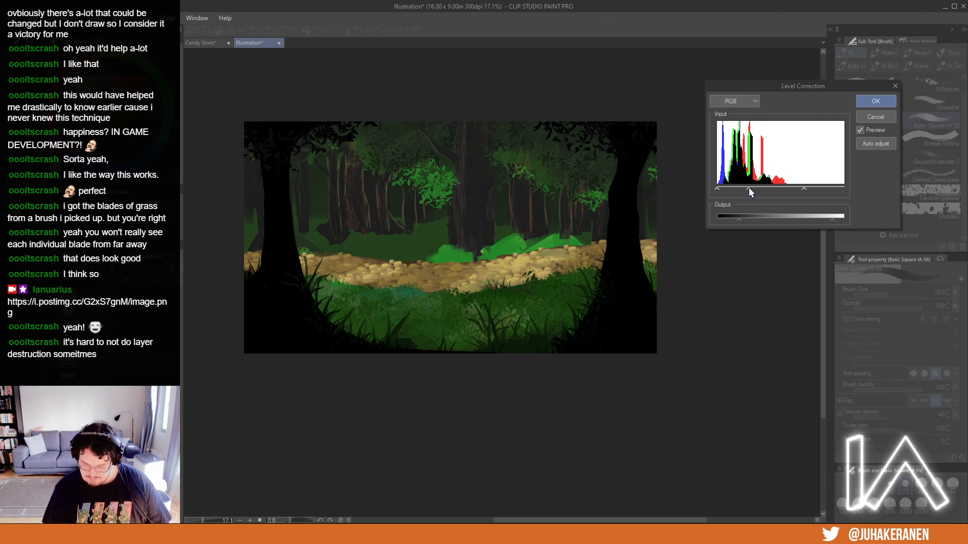
{"action": "key", "text": "Return"}
- Switch to the IA Airbrush at size 1200, try a dark stroke across the foreground and undo it
{"action": "key", "text": "bracketright"}
{"action": "key", "text": "bracketright"}
{"action": "key", "text": "bracketright"}
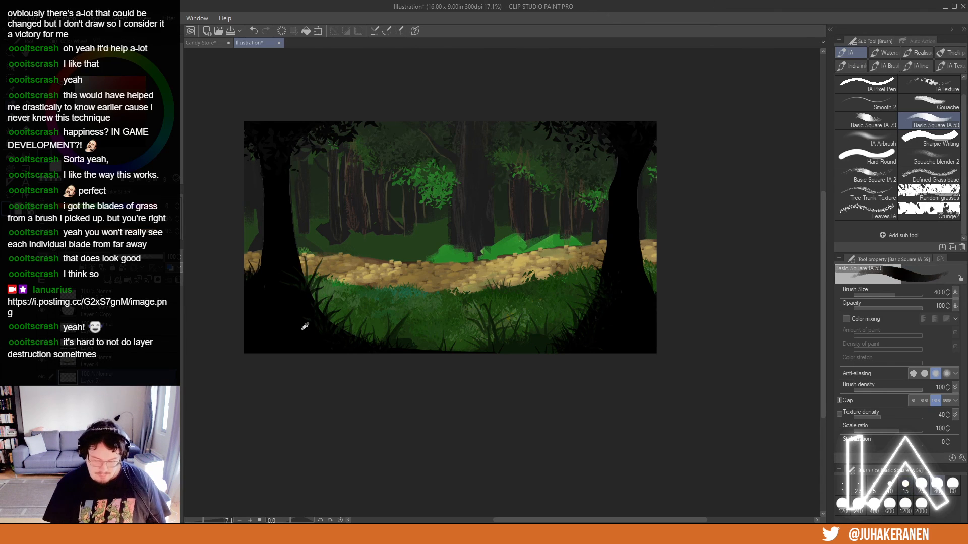
{"action": "key", "text": "period"}
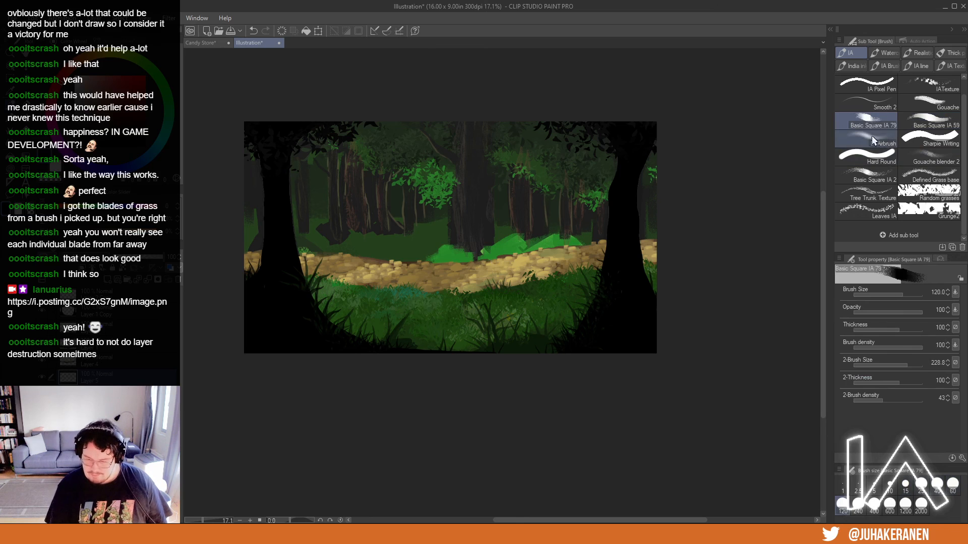
{"action": "key", "text": "bracketright"}
{"action": "key", "text": "bracketright"}
{"action": "key", "text": "bracketright"}
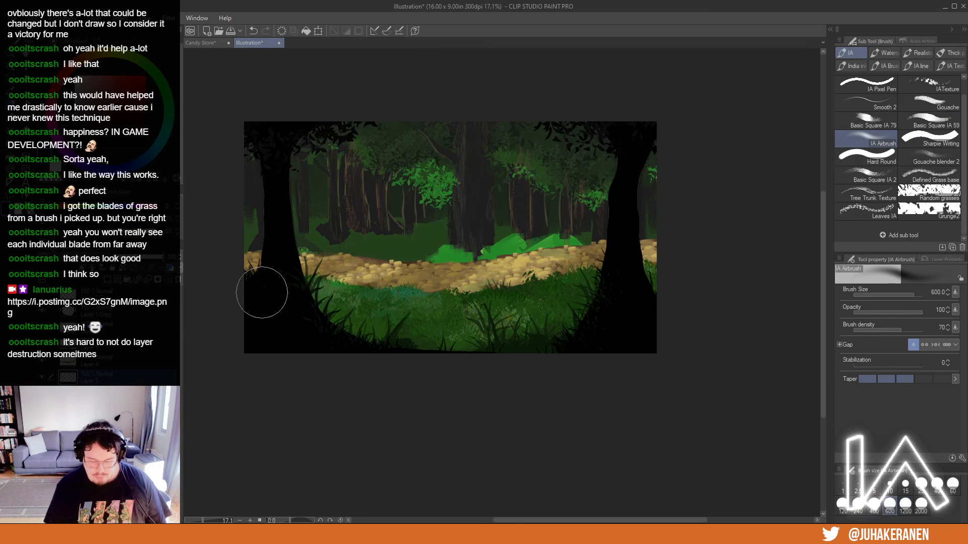
{"action": "mouse_move", "coordinate": [222, 245]}
{"action": "left_mouse_down"}
{"action": "mouse_move", "coordinate": [436, 329]}
{"action": "mouse_move", "coordinate": [682, 281]}
{"action": "left_mouse_up"}
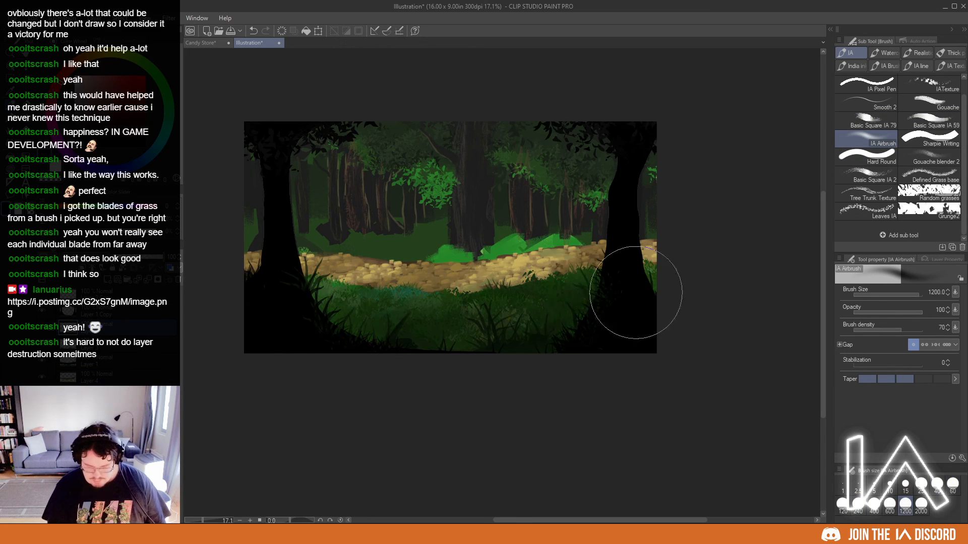
{"action": "key", "text": "ctrl+z"}
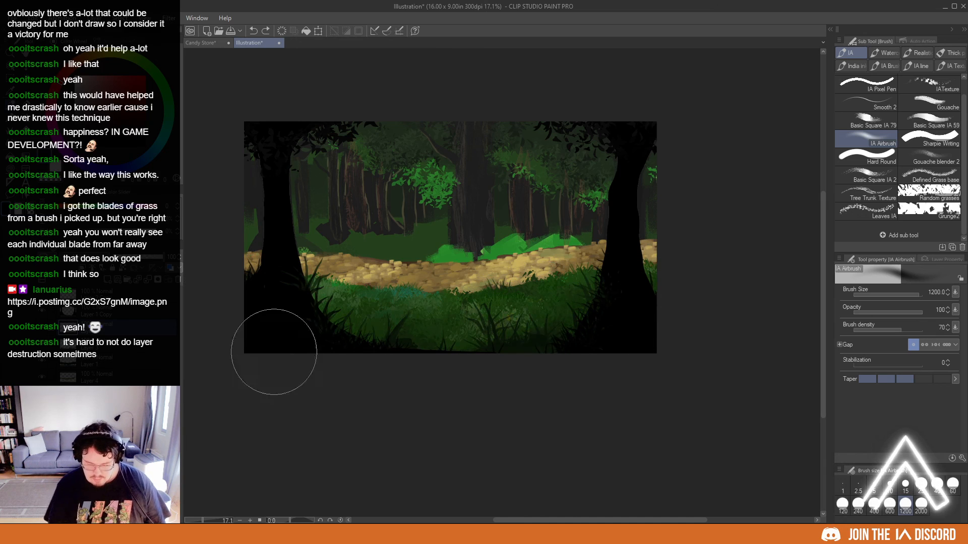
- Airbrush a soft dark shadow along the lower foreground grass and toggle the layer's visibility to compare the shading
{"action": "mouse_move", "coordinate": [380, 336]}
{"action": "left_mouse_down"}
{"action": "mouse_move", "coordinate": [509, 348]}
{"action": "mouse_move", "coordinate": [240, 334]}
{"action": "left_mouse_up"}
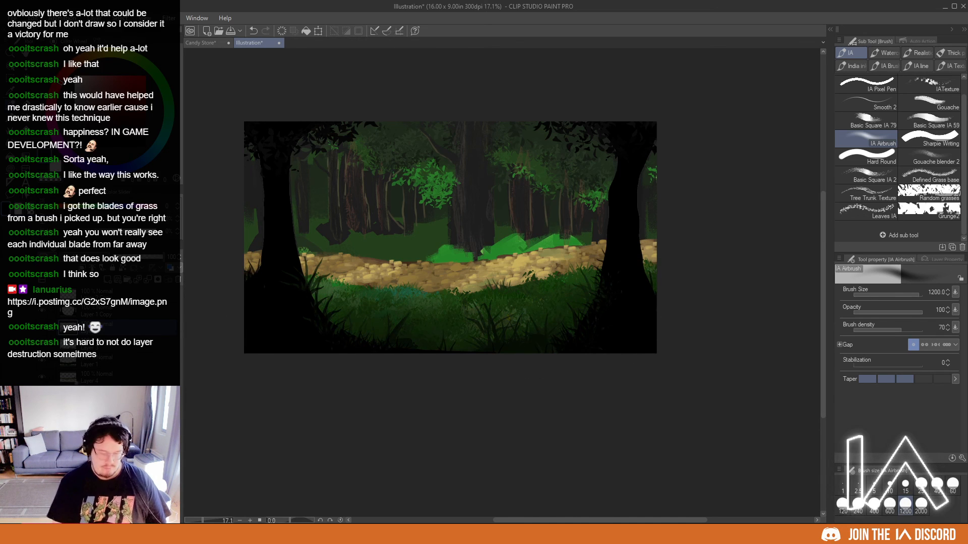
{"action": "left_click", "coordinate": [43, 329]}
{"action": "left_click", "coordinate": [43, 330]}
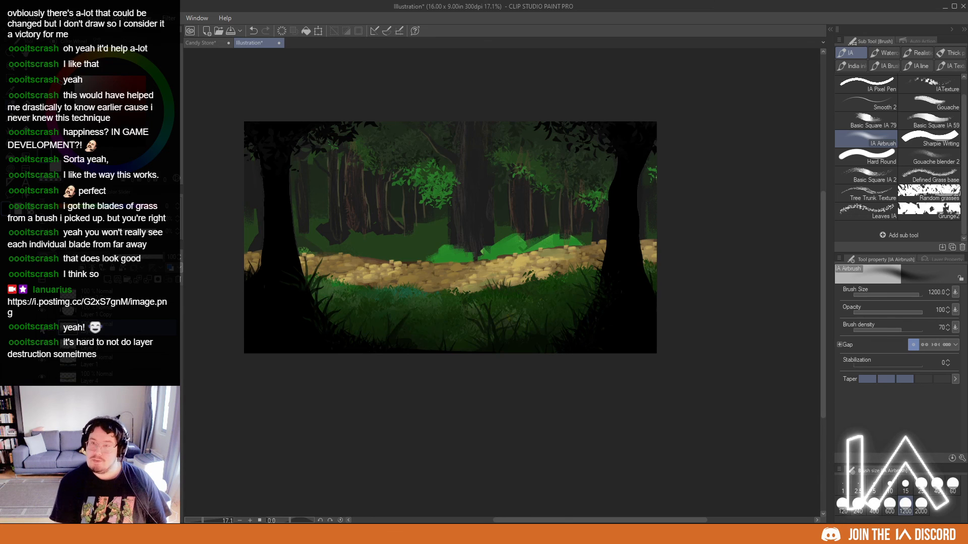
{"action": "left_click", "coordinate": [43, 329]}
{"action": "left_click", "coordinate": [43, 329]}
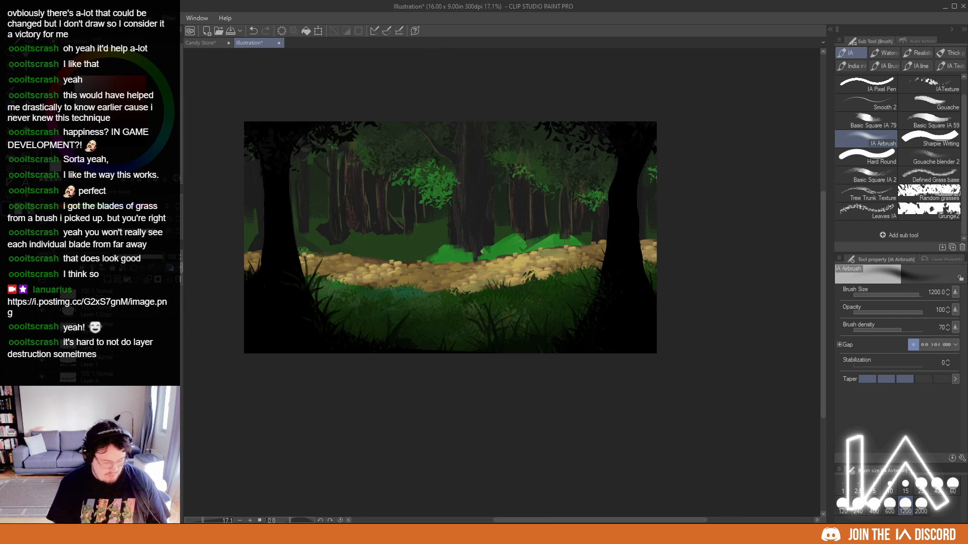
- Start a level correction on the background forest layer, darkening the RGB midtones and raising the input black point slightly
{"action": "key", "text": "ctrl+l"}
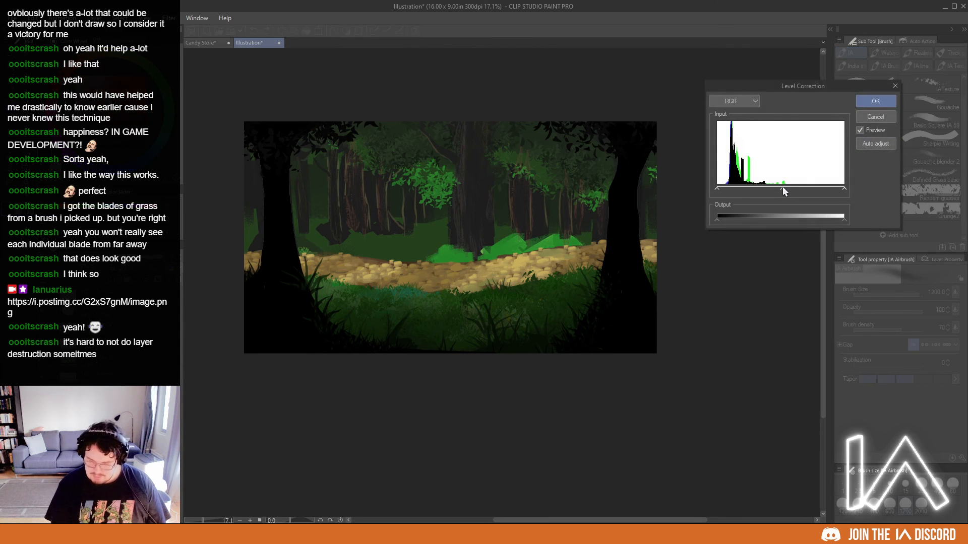
{"action": "mouse_move", "coordinate": [783, 186]}
{"action": "left_mouse_down"}
{"action": "mouse_move", "coordinate": [797, 186]}
{"action": "mouse_move", "coordinate": [788, 188]}
{"action": "left_mouse_up"}
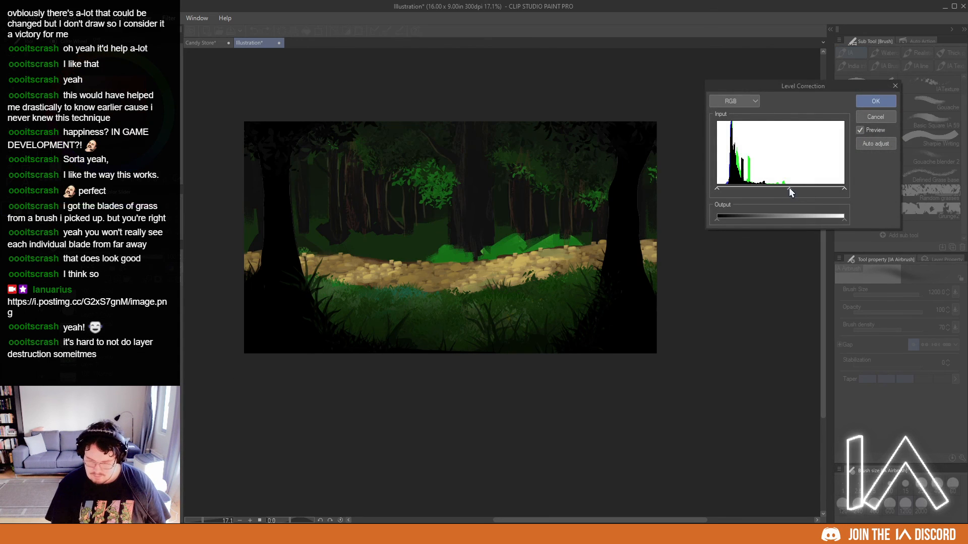
{"action": "left_click_drag", "start_coordinate": [717, 187], "coordinate": [725, 188]}
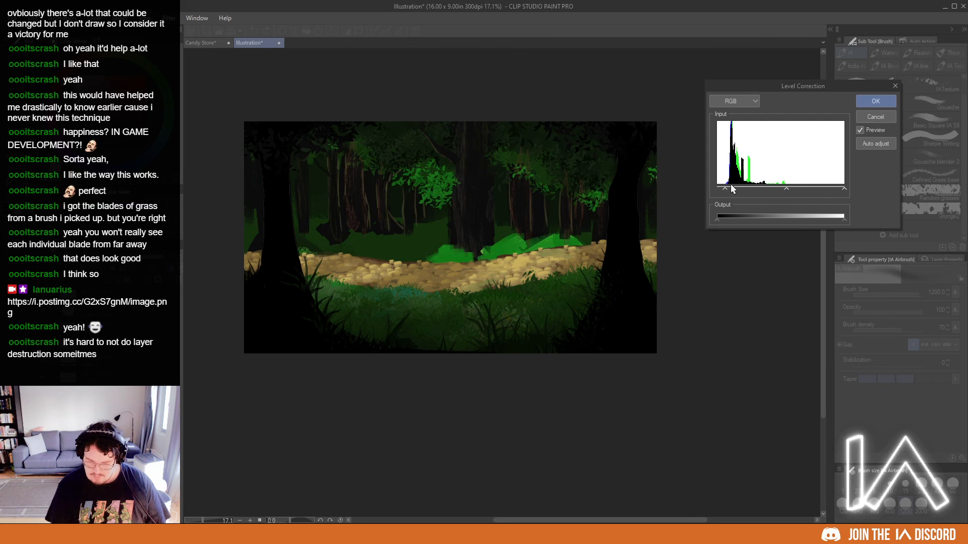
- Adjust the Green channel's midtones in the level correction, ending slightly brighter to give the background forest a greener tint
{"action": "left_click", "coordinate": [751, 103]}
{"action": "left_click", "coordinate": [736, 134]}
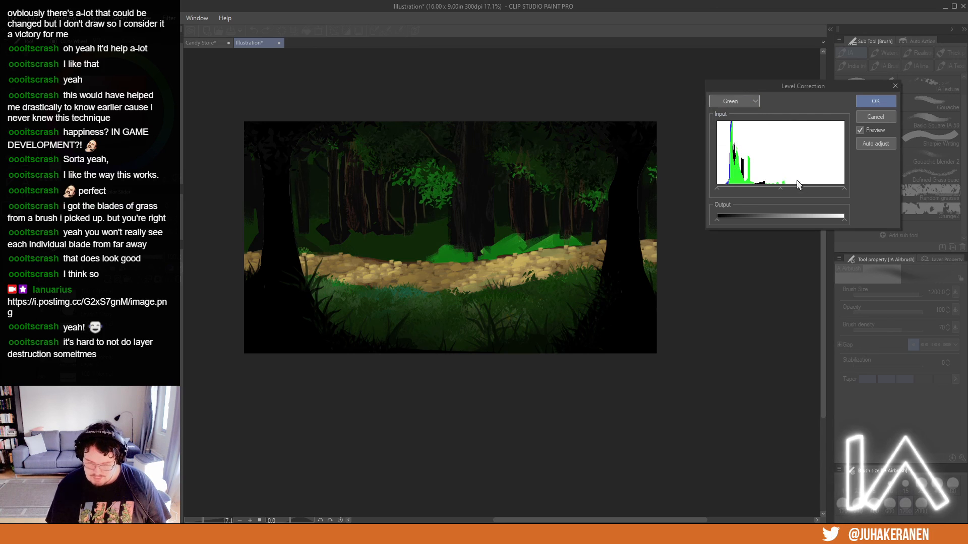
{"action": "left_click_drag", "start_coordinate": [782, 190], "coordinate": [785, 187]}
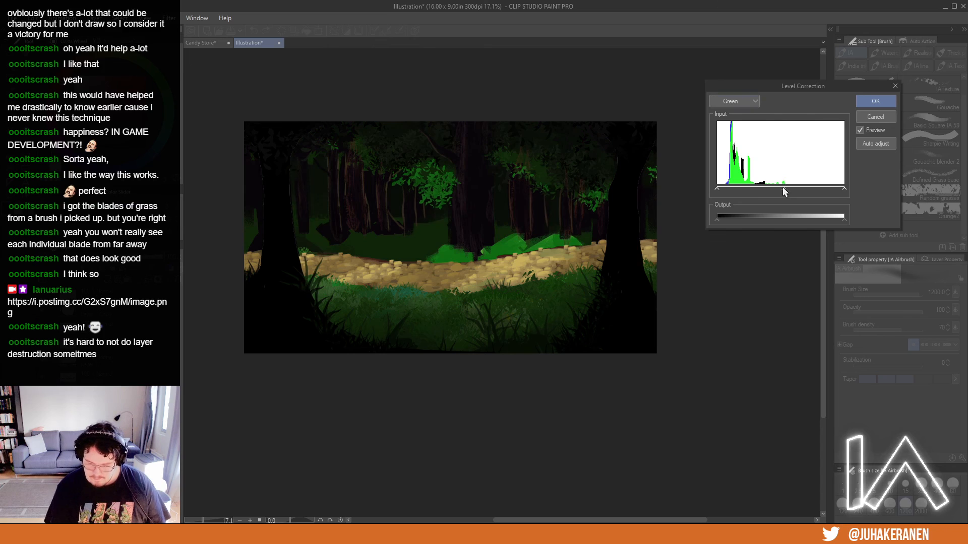
{"action": "left_click_drag", "start_coordinate": [784, 190], "coordinate": [774, 188]}
- Brighten the Blue channel's midtones to cool the background forest, and apply the level correction
{"action": "left_click", "coordinate": [755, 104]}
{"action": "left_click", "coordinate": [741, 142]}
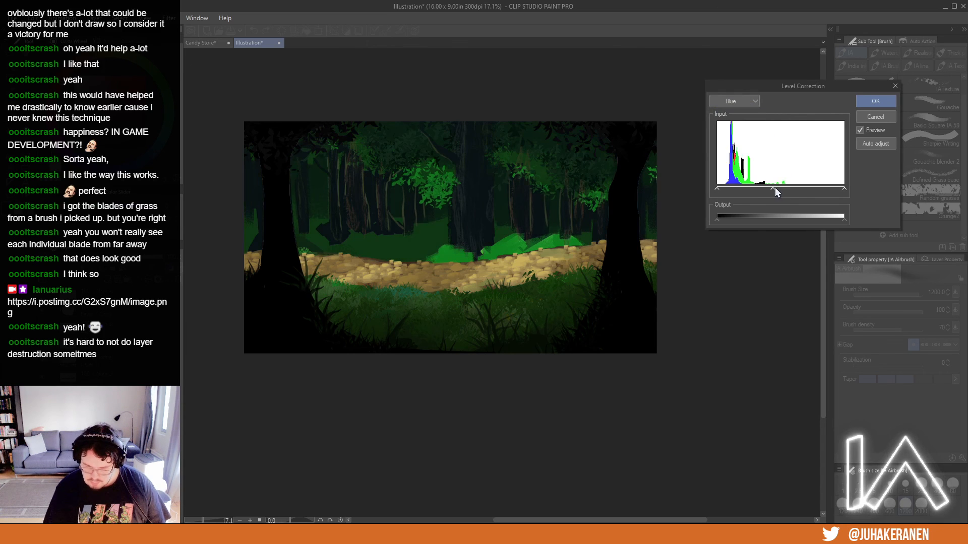
{"action": "key", "text": "Escape"}
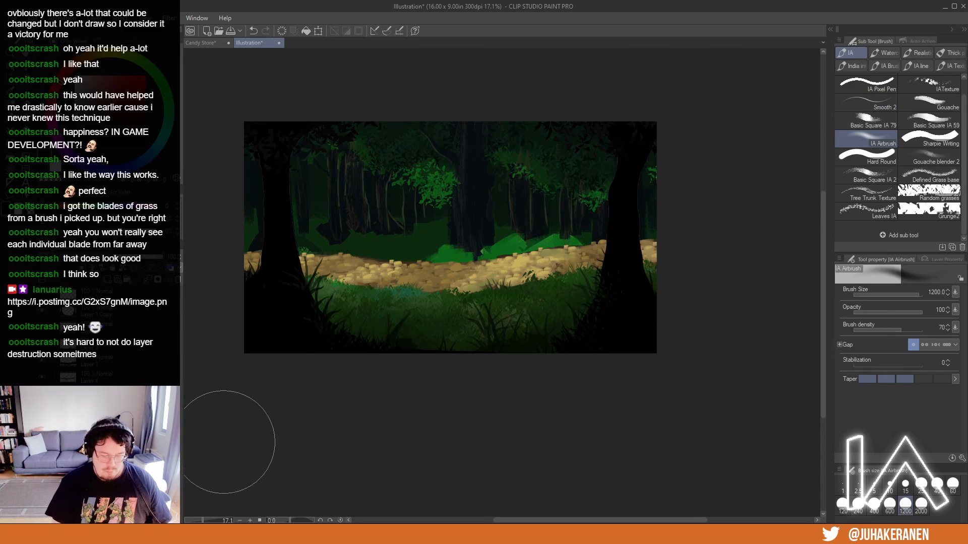
- Step back through the history to before the path and forest corrections to compare, and return to the latest state
{"action": "key", "text": "m"}
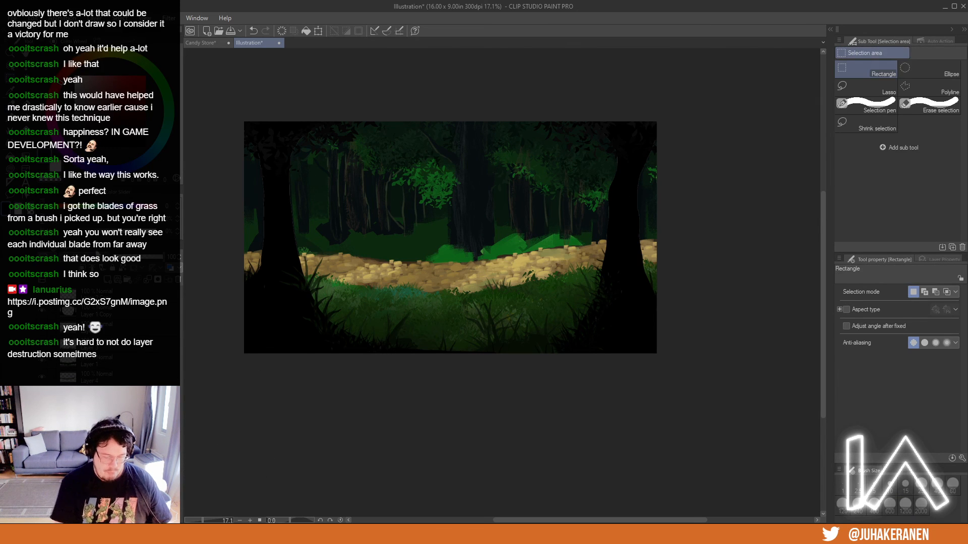
{"action": "left_click", "coordinate": [96, 249]}
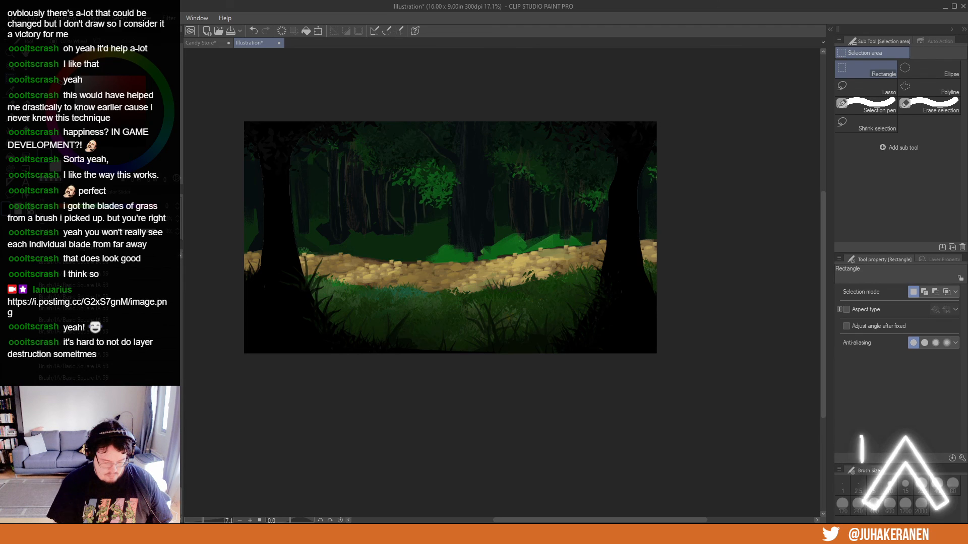
{"action": "left_click", "coordinate": [74, 262]}
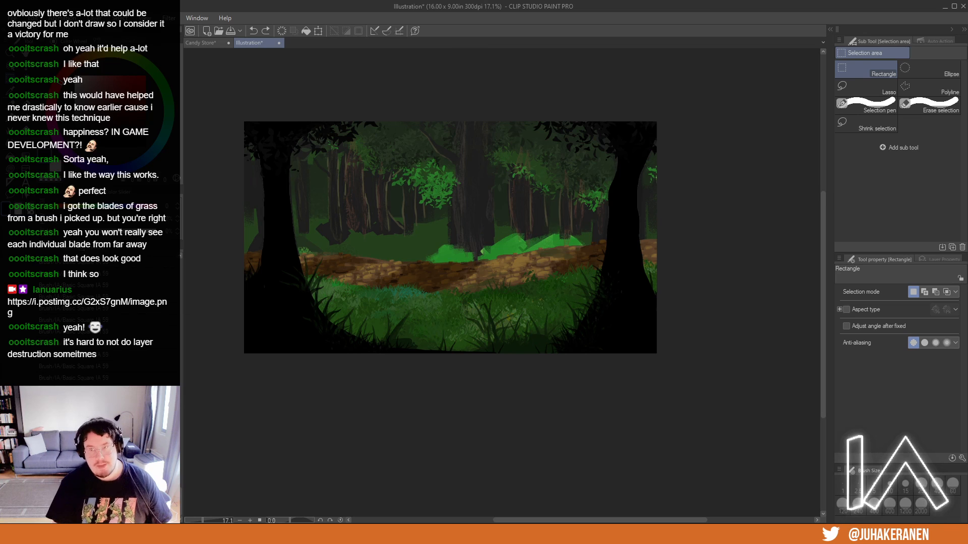
{"action": "key", "text": "ctrl+y"}
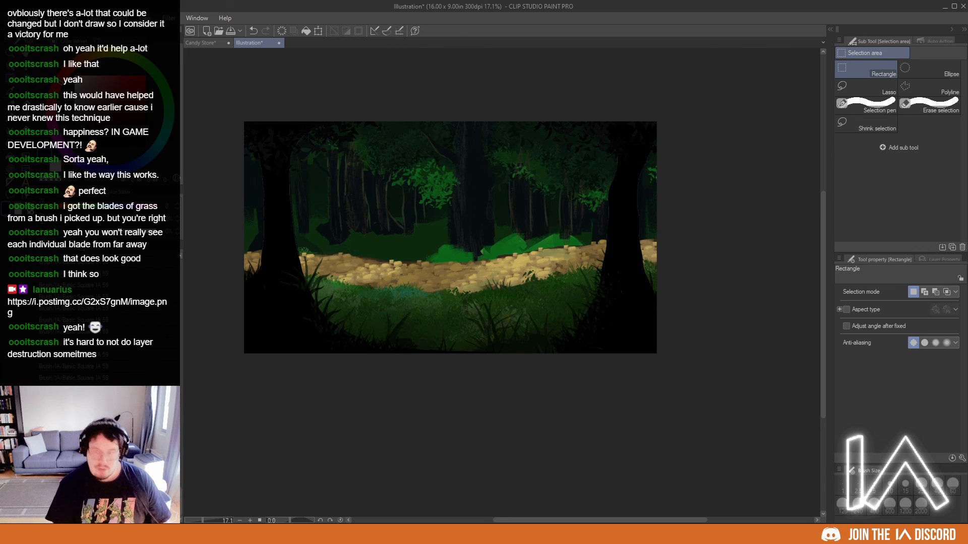
{"action": "key", "text": "ctrl+z"}
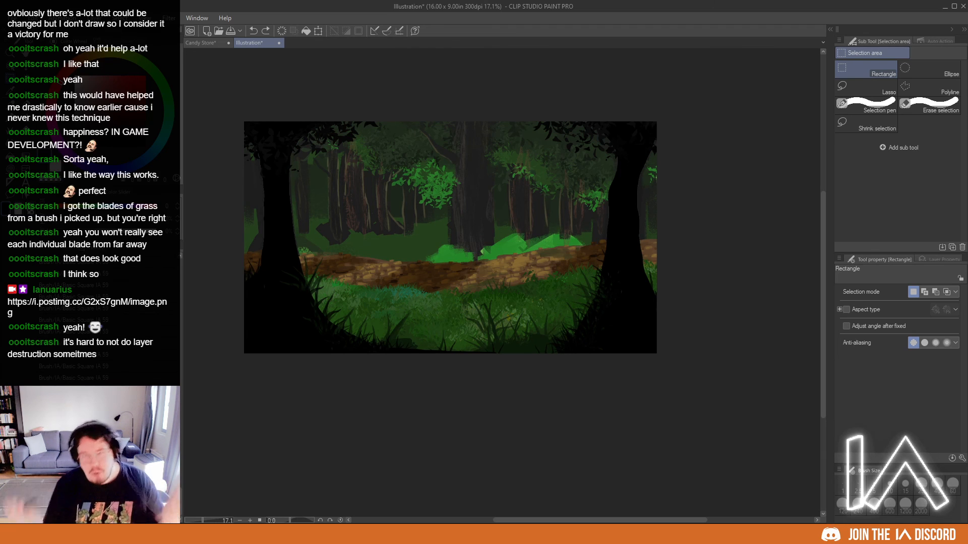
{"action": "key", "text": "ctrl+y"}
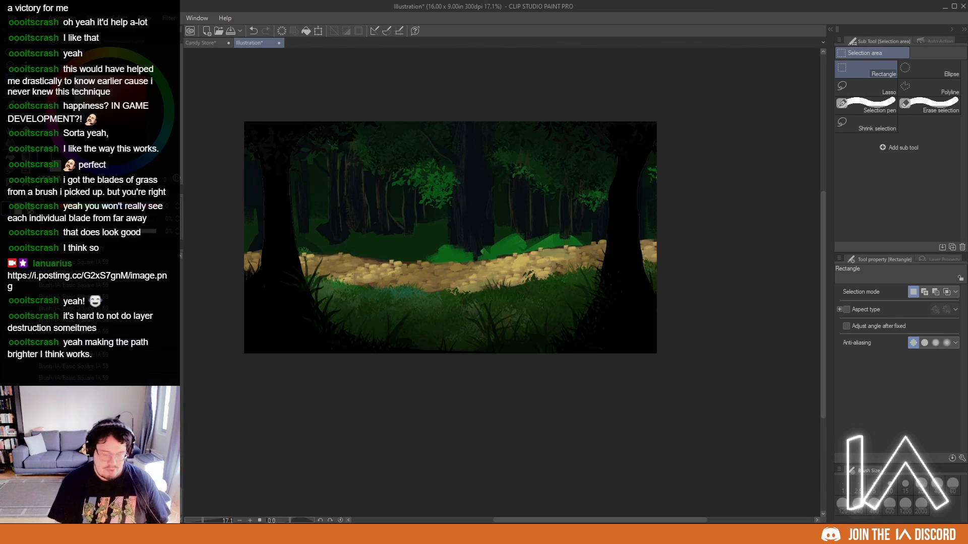
- Pick a brown from the path and paint along its upper edge with the Basic Square IA 59 brush at size 40
{"action": "key", "text": "b"}
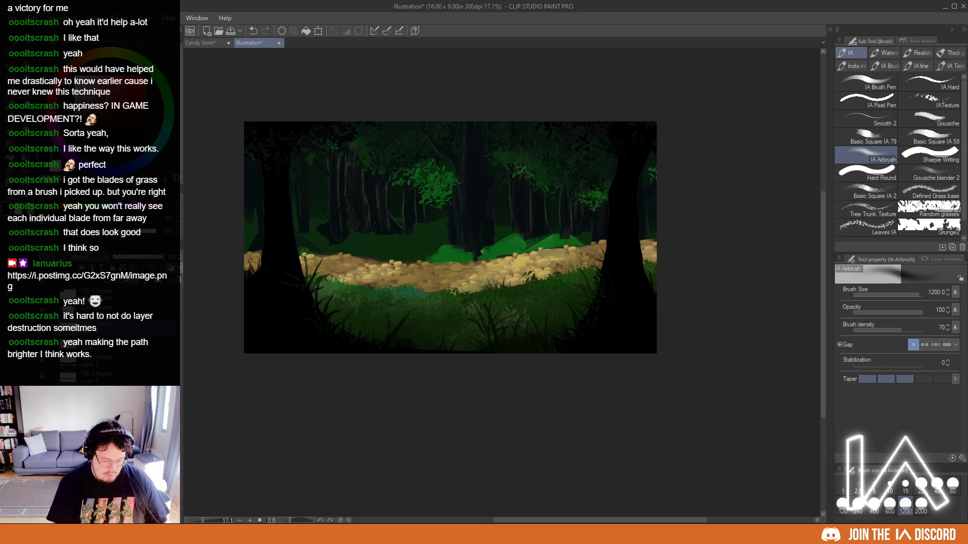
{"action": "left_click", "coordinate": [929, 136]}
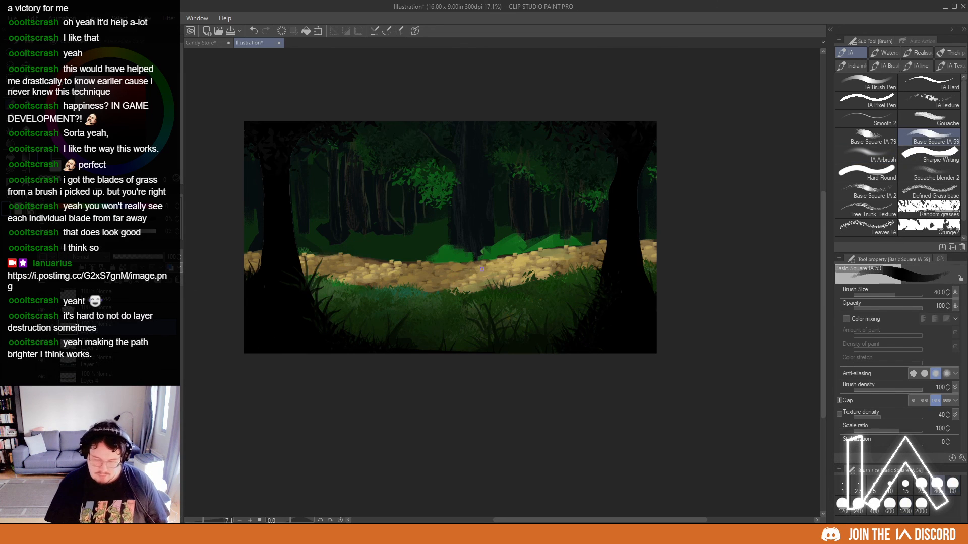
{"action": "left_click", "coordinate": [478, 267], "text": "alt"}
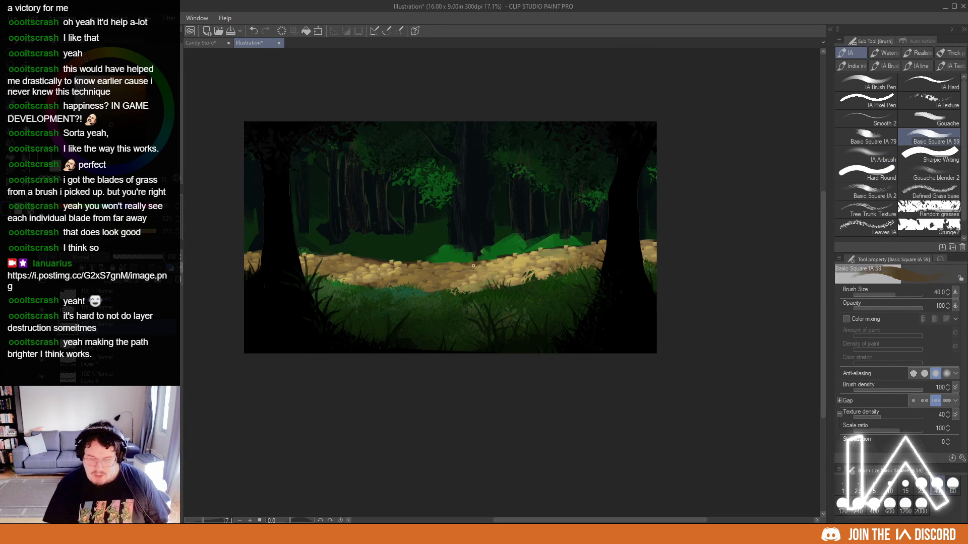
{"action": "left_click_drag", "start_coordinate": [458, 262], "coordinate": [425, 260]}
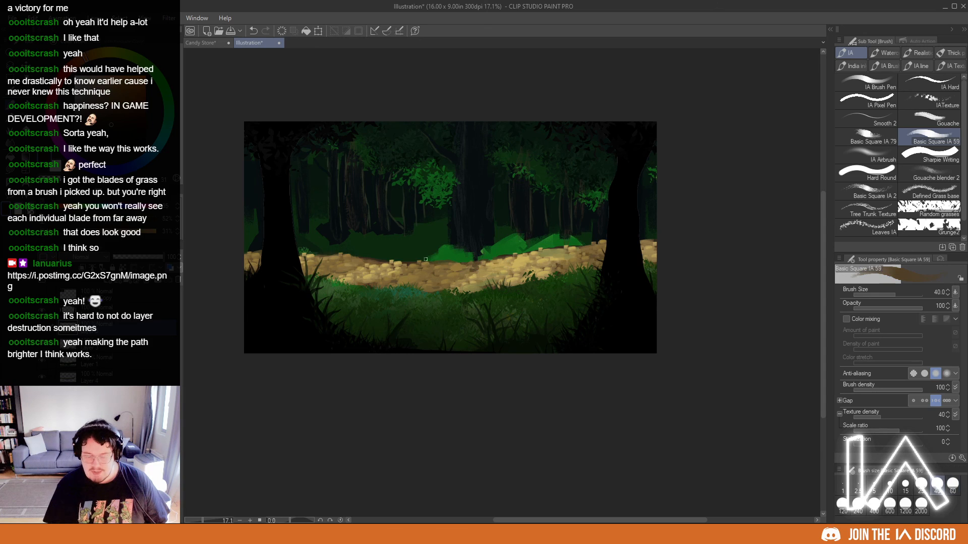